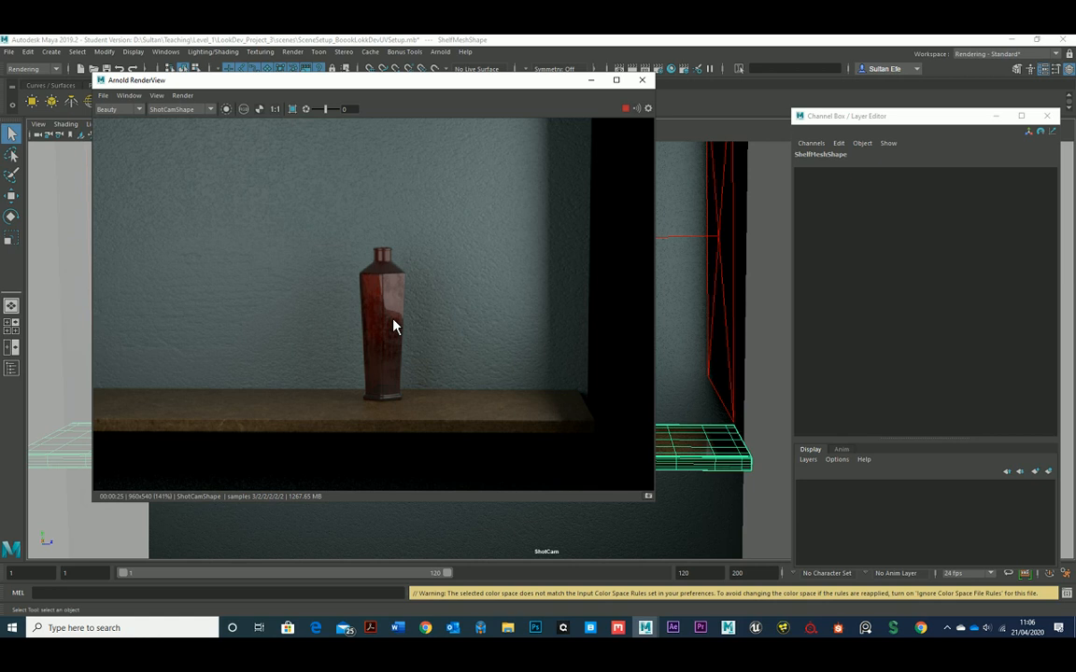
Step: Examine the rendered red glass bottle on the shelf, both as a whole and up close
{"action": "scroll", "coordinate": [393, 326], "scroll_direction": "up", "scroll_amount": 2}
{"action": "scroll", "coordinate": [382, 301], "scroll_direction": "down", "scroll_amount": 2}
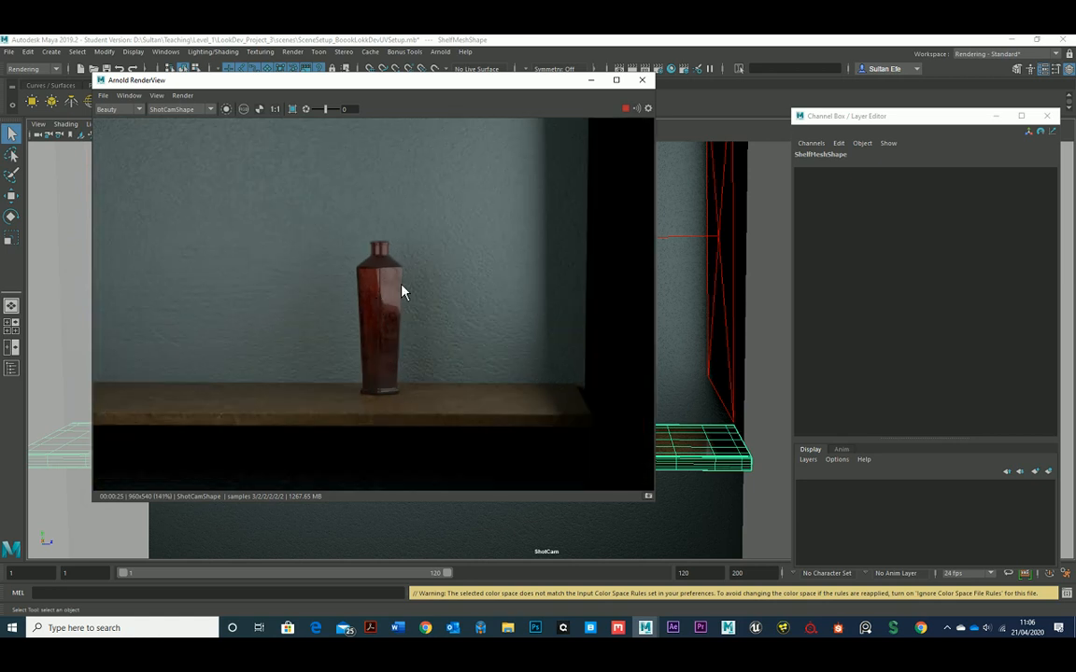
{"action": "scroll", "coordinate": [402, 292], "scroll_direction": "up", "scroll_amount": 2}
{"action": "left_click", "coordinate": [274, 108]}
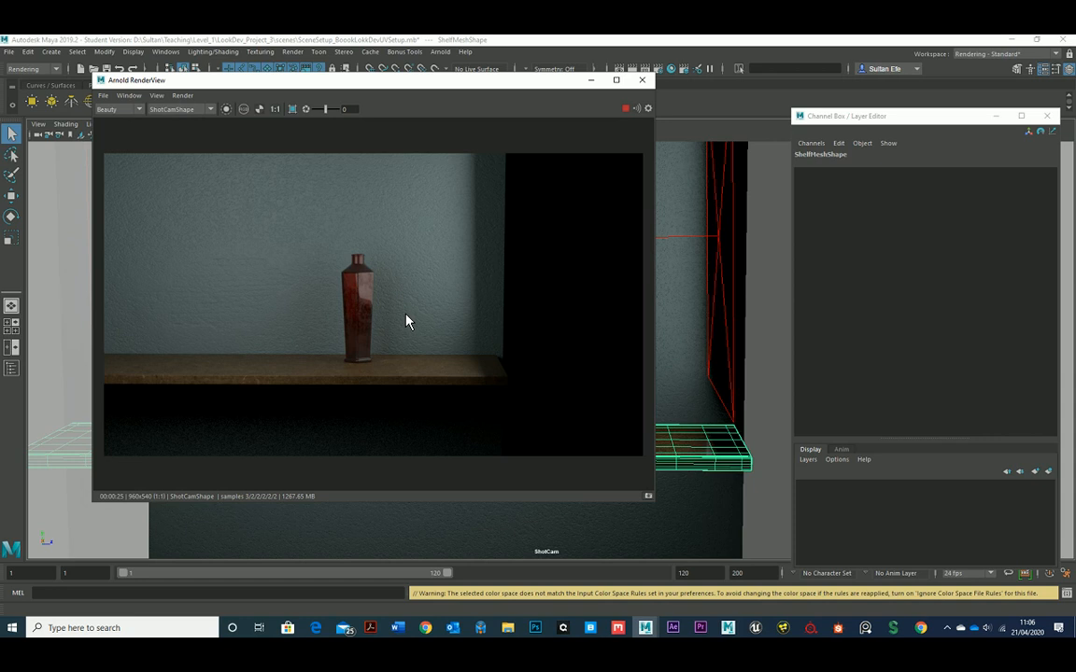
{"action": "scroll", "coordinate": [384, 320], "scroll_direction": "up", "scroll_amount": 4}
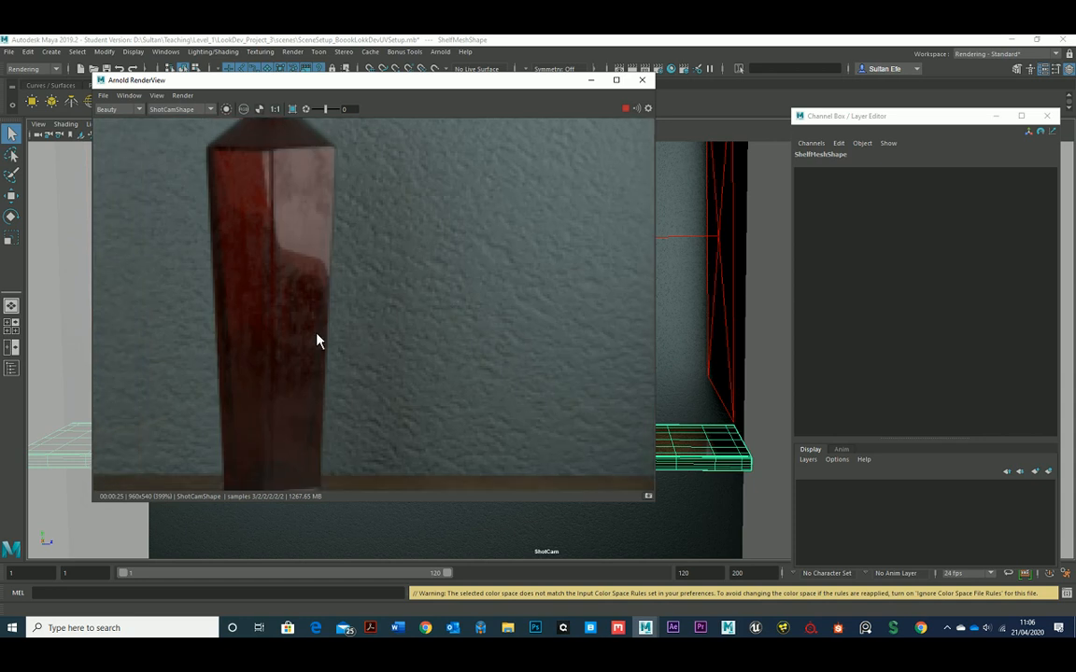
{"action": "scroll", "coordinate": [317, 341], "scroll_direction": "down", "scroll_amount": 2}
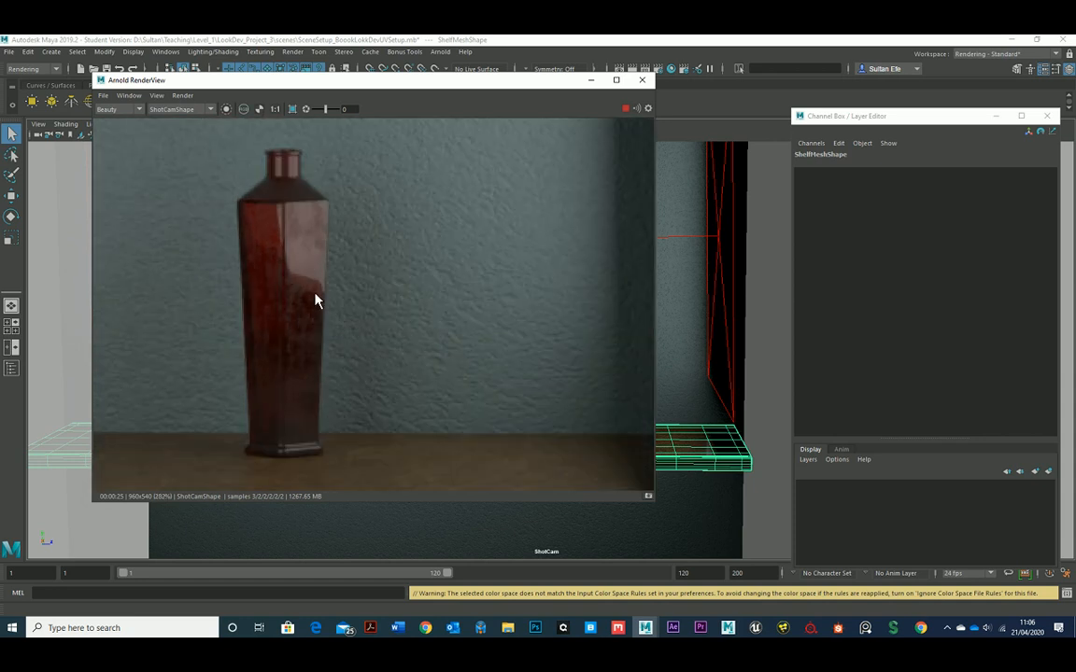
{"action": "middle_click_drag", "start_coordinate": [297, 311], "coordinate": [356, 319]}
{"action": "scroll", "coordinate": [326, 312], "scroll_direction": "down", "scroll_amount": 2}
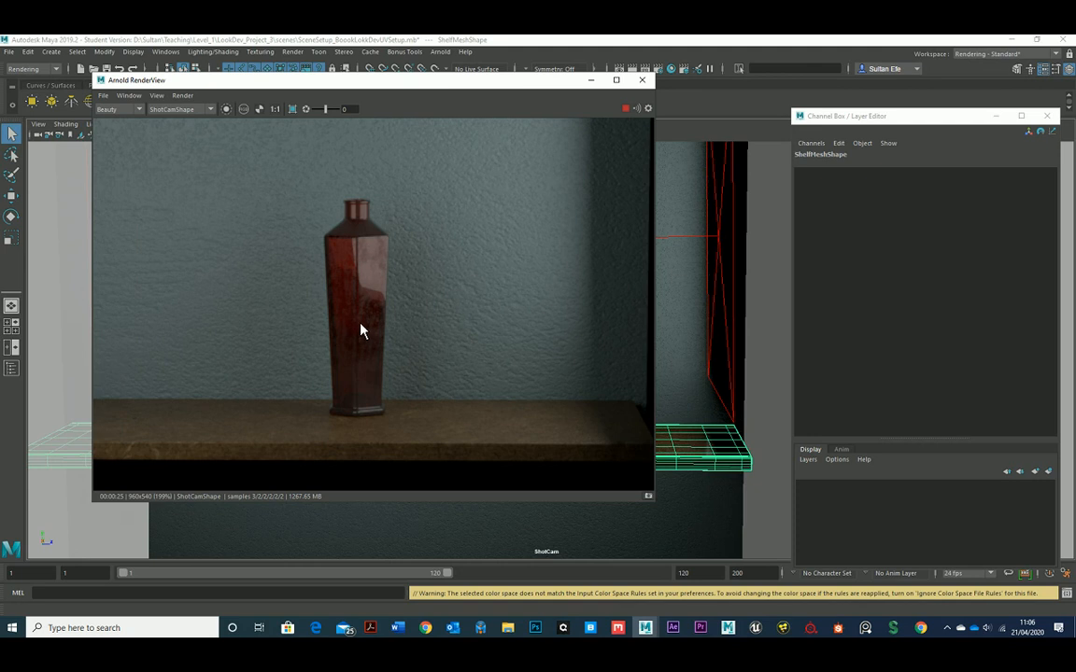
{"action": "middle_click_drag", "start_coordinate": [361, 330], "coordinate": [369, 330]}
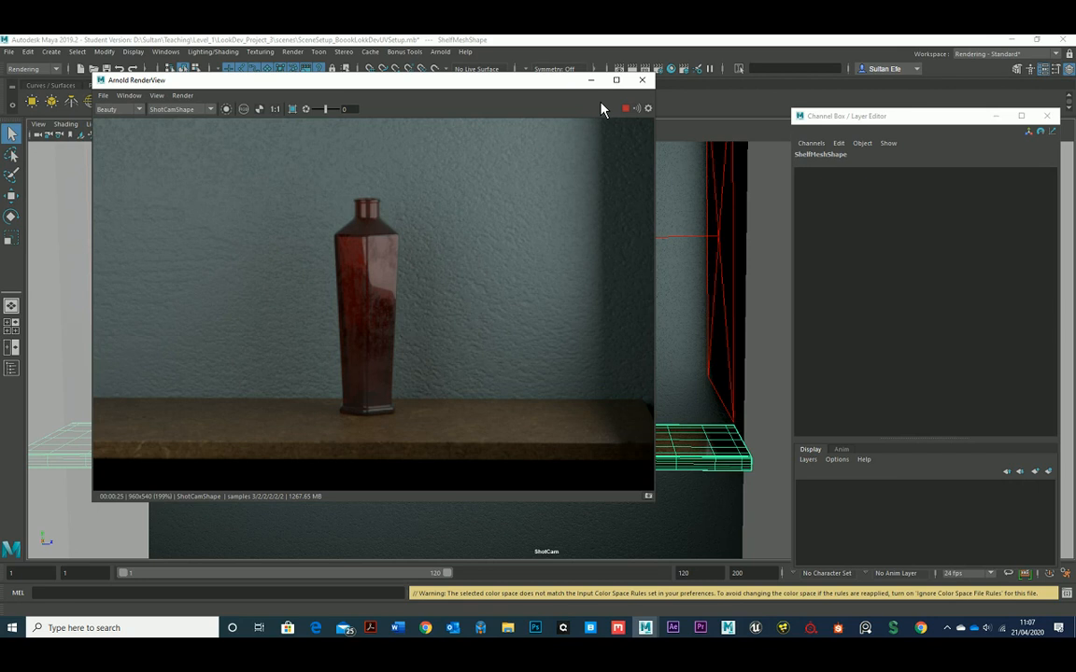
Step: Store a snapshot of the current bottle render and move the render window clear of the bottle in the viewport
{"action": "left_click", "coordinate": [648, 497]}
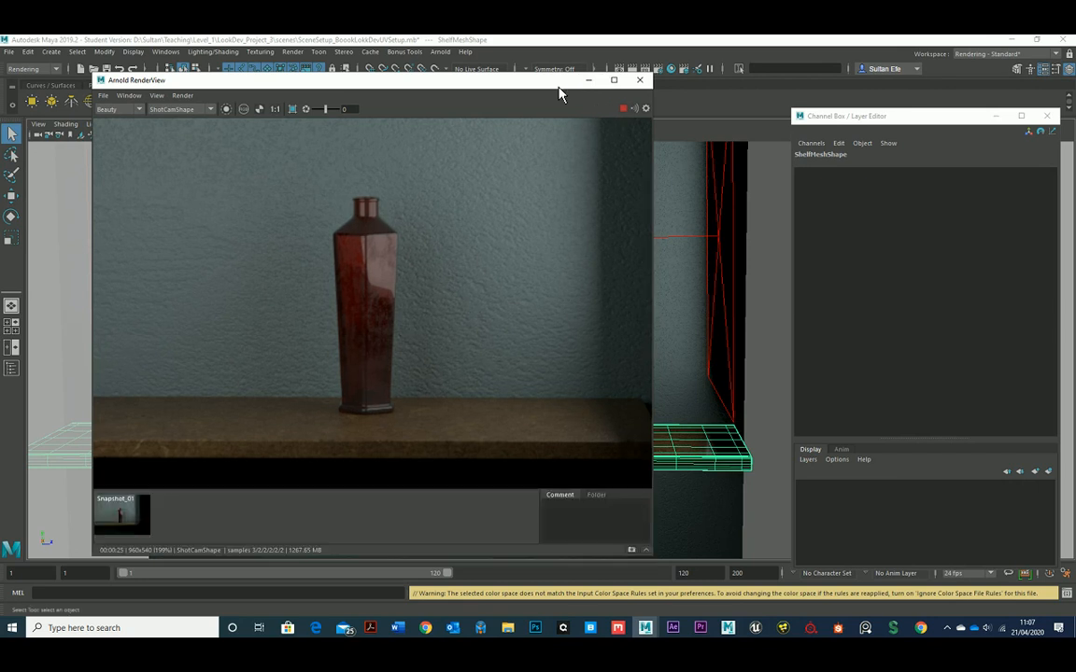
{"action": "left_click_drag", "start_coordinate": [559, 87], "coordinate": [615, 544]}
Step: Assign a new aiStandardSurface material to the bottle on the shelf
{"action": "left_click", "coordinate": [538, 360]}
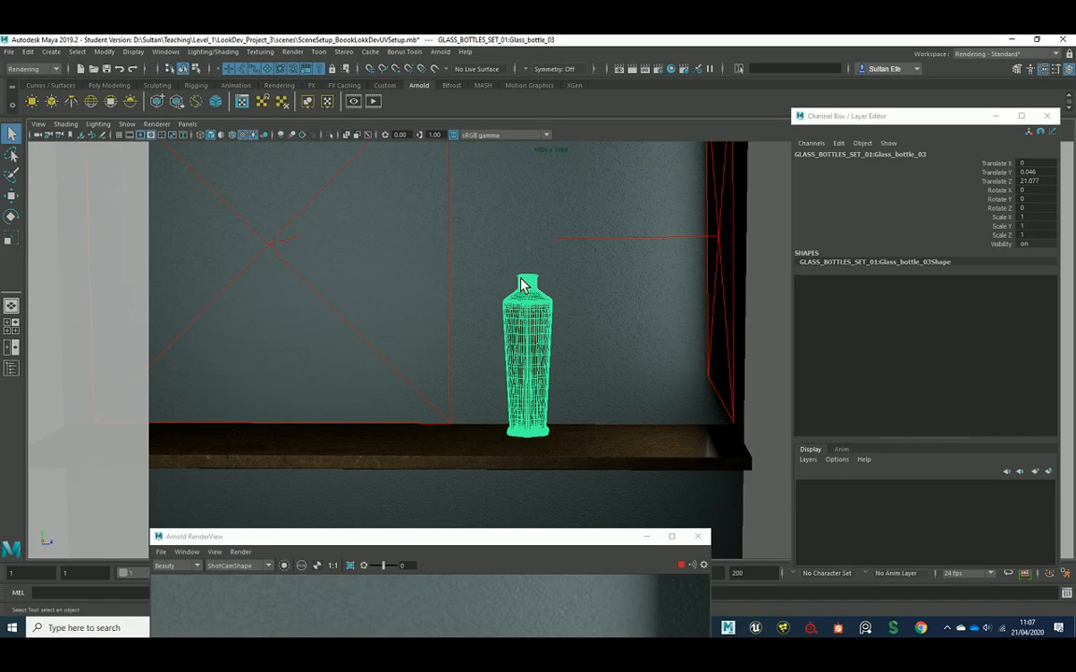
{"action": "right_click", "coordinate": [538, 312]}
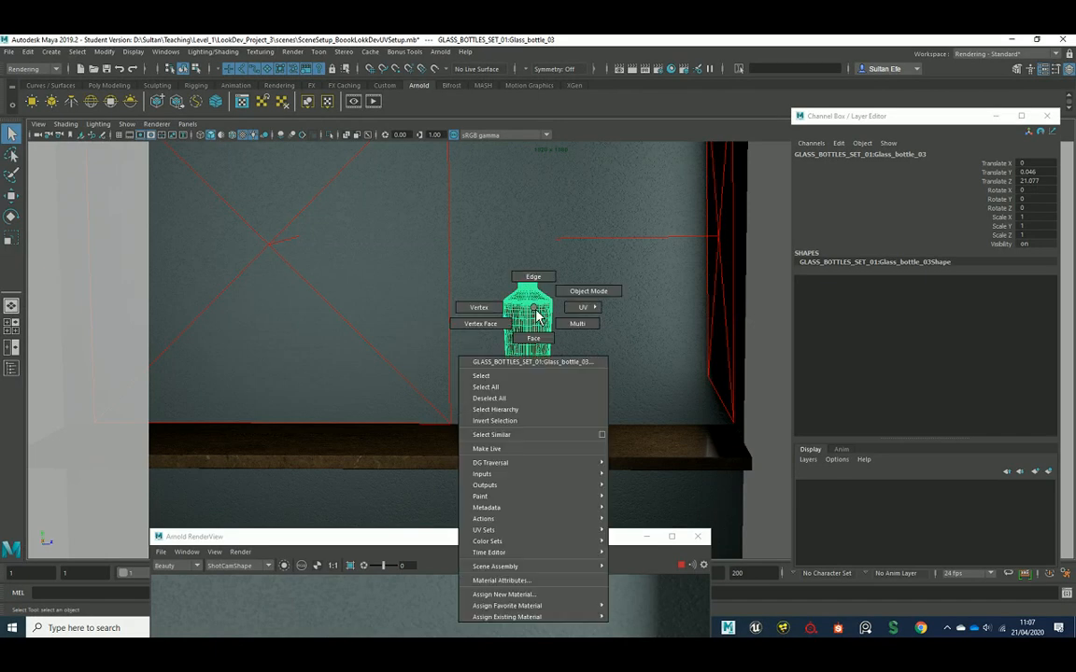
{"action": "left_click", "coordinate": [536, 595]}
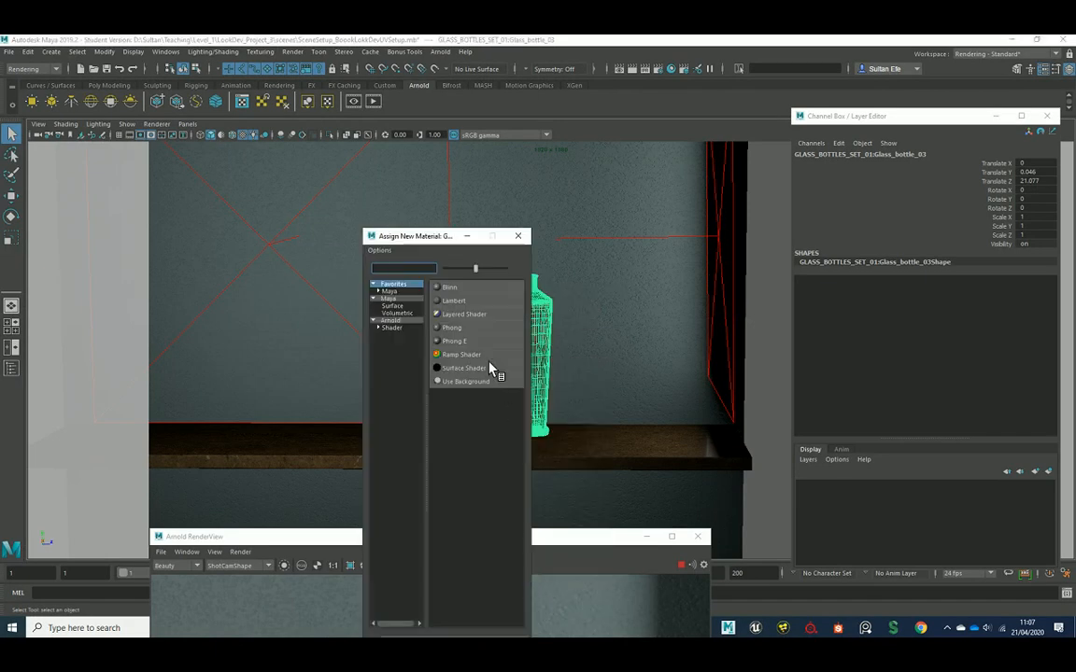
{"action": "left_click", "coordinate": [390, 320]}
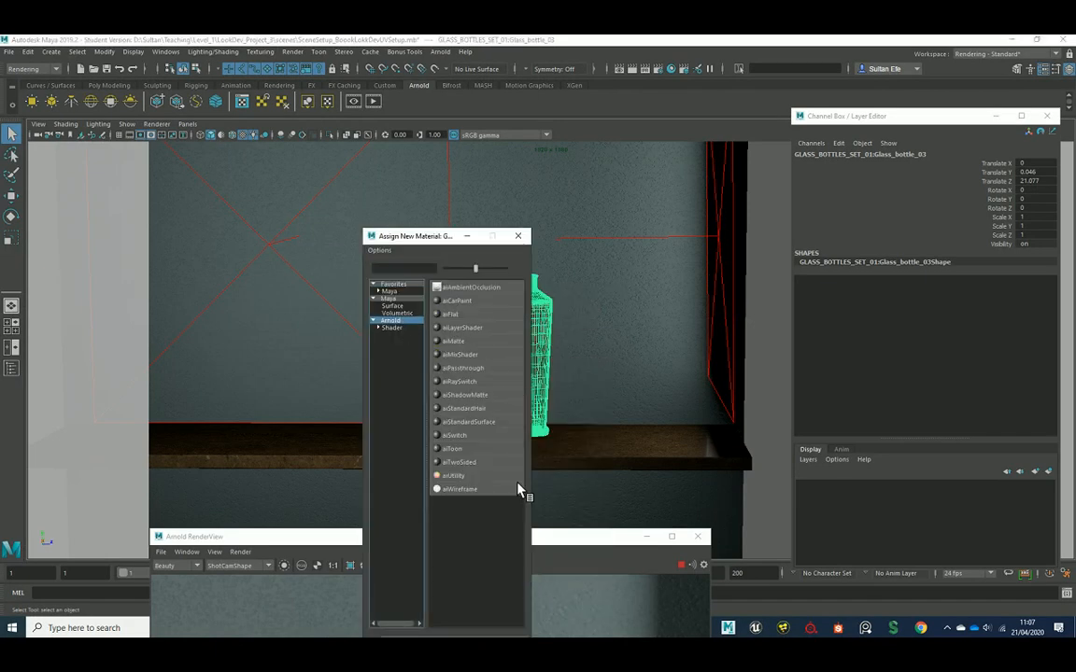
{"action": "left_click", "coordinate": [477, 425]}
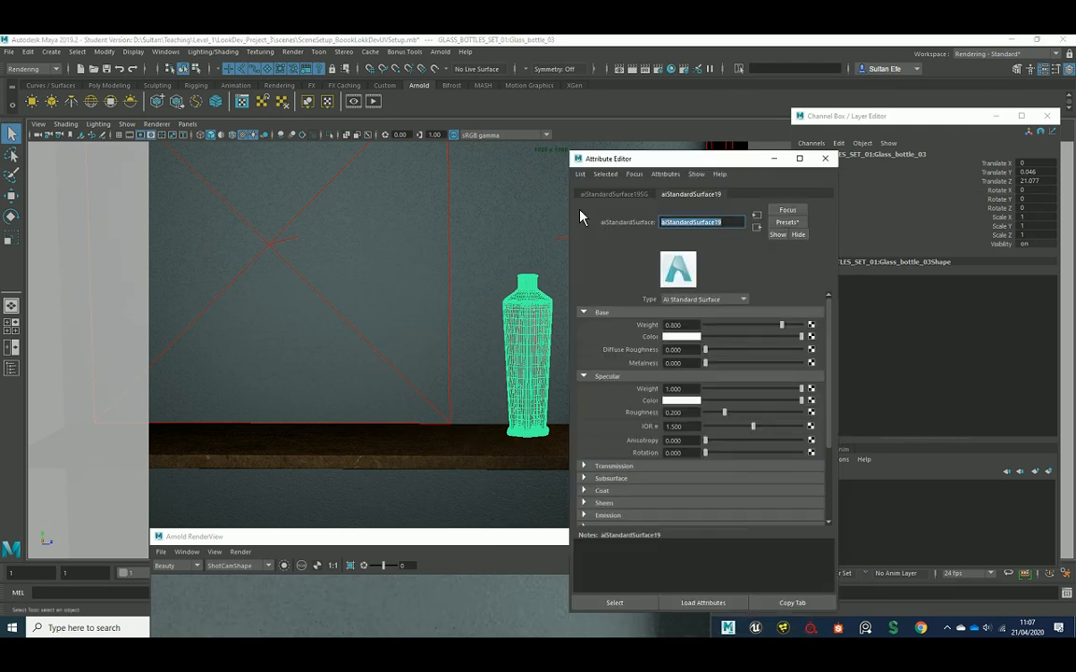
Step: Rename the bottle's new material to mDirtyGlass
{"action": "type", "text": "m"}
{"action": "type", "text": "Dri"}
{"action": "type", "text": "tyGlass"}
Step: Try to apply the Glass preset to the mDirtyGlass material
{"action": "left_click", "coordinate": [788, 224]}
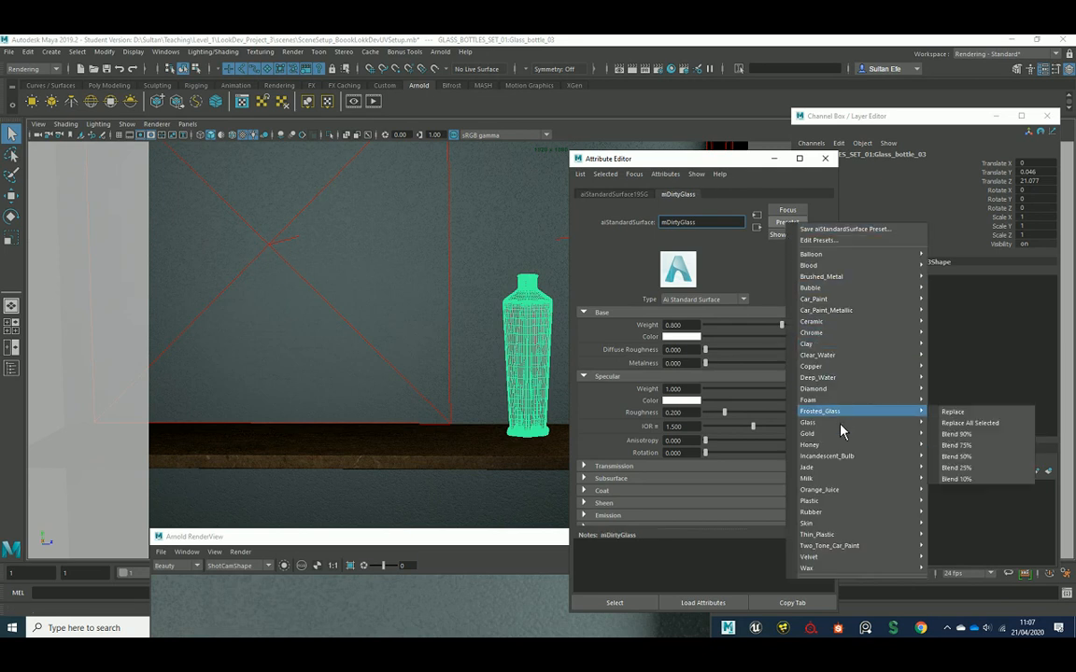
{"action": "mouse_move", "coordinate": [839, 423]}
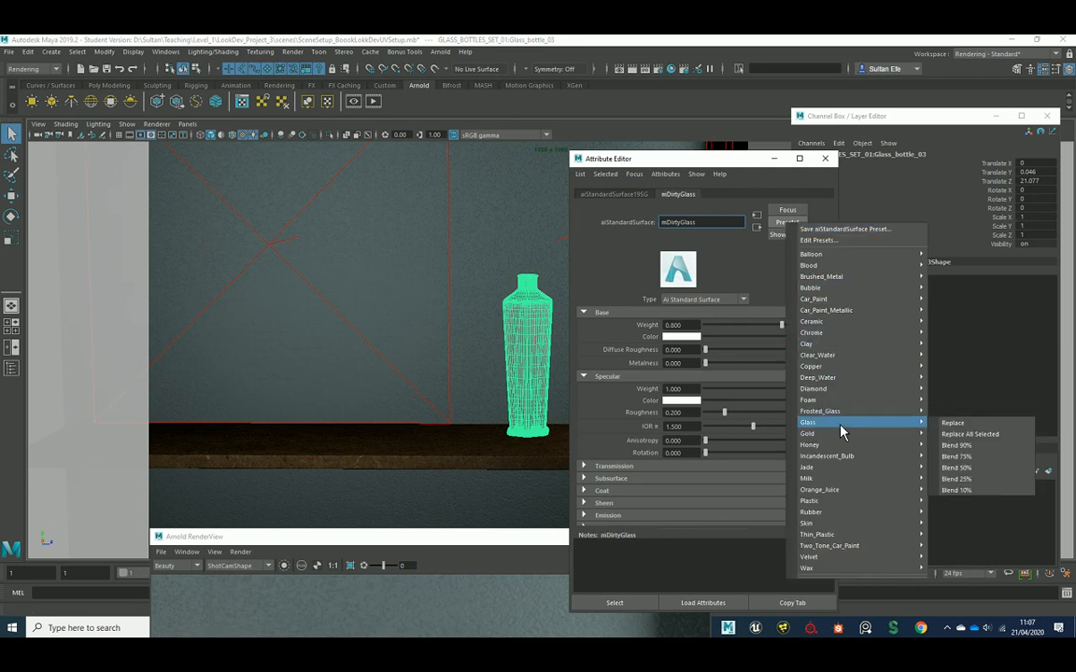
{"action": "left_click", "coordinate": [949, 433]}
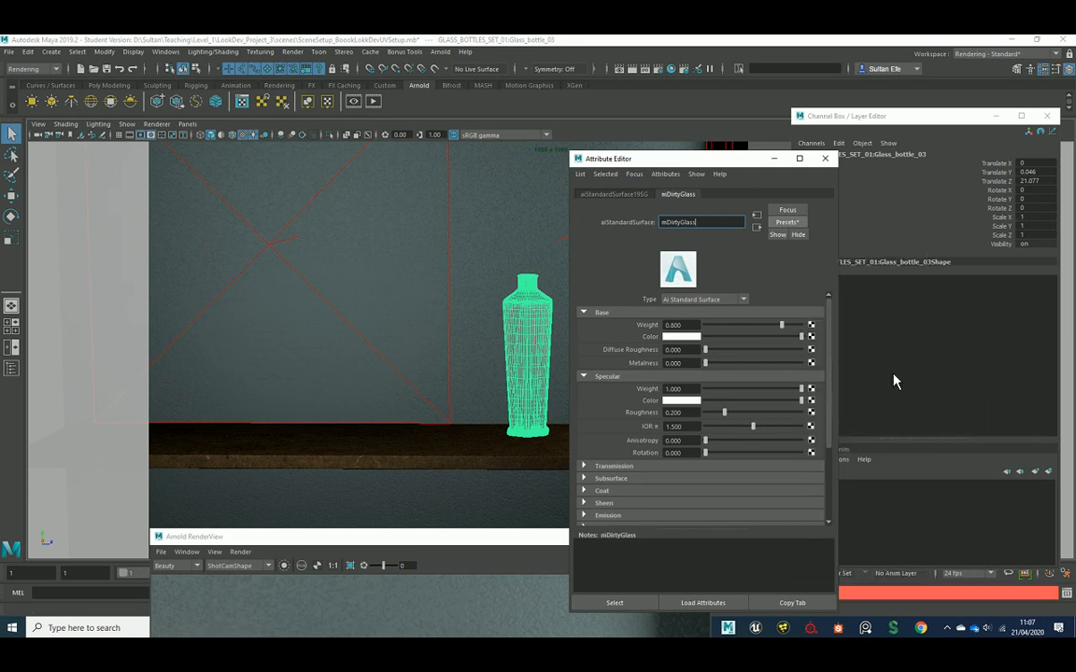
Step: Refresh the Arnold render to check how the bottle's material looks, then put the render window away
{"action": "left_click", "coordinate": [824, 159]}
{"action": "left_click_drag", "start_coordinate": [503, 543], "coordinate": [529, 192]}
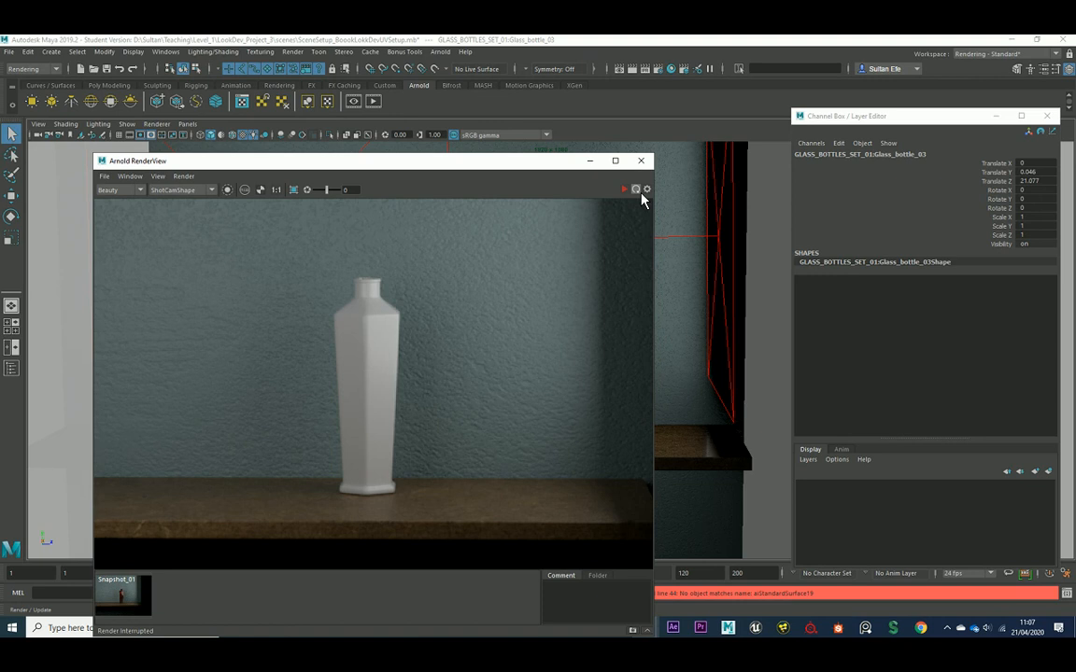
{"action": "left_click", "coordinate": [636, 190]}
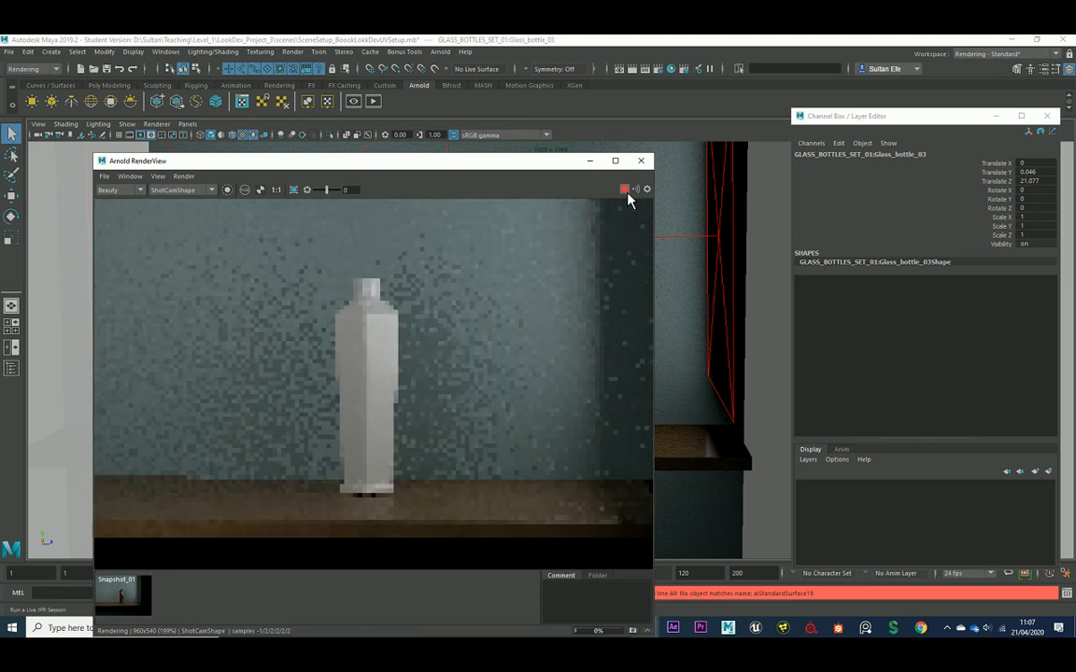
{"action": "left_click", "coordinate": [641, 161]}
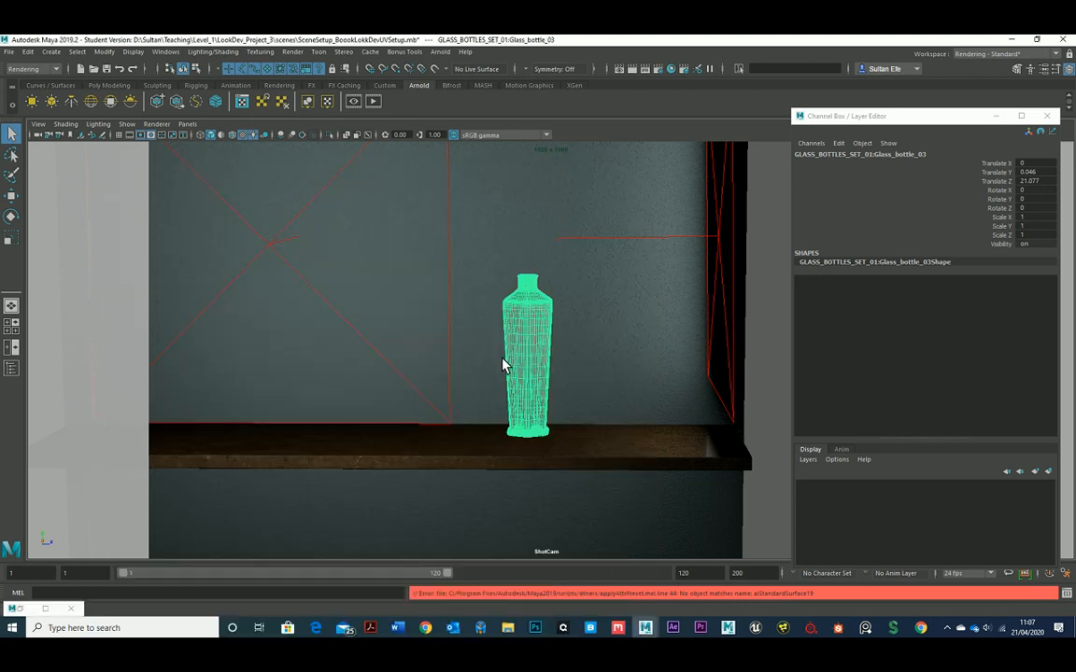
Step: Reopen the bottle's mDirtyGlass attributes and replace its settings with the Glass preset
{"action": "key", "text": "ctrl+a"}
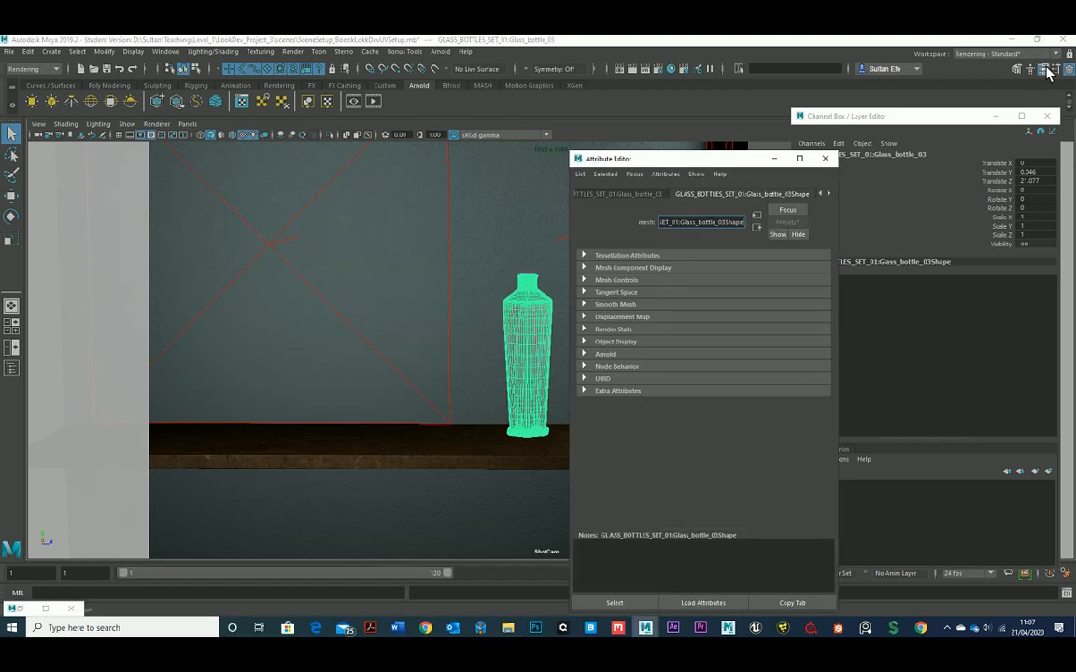
{"action": "left_click", "coordinate": [828, 193]}
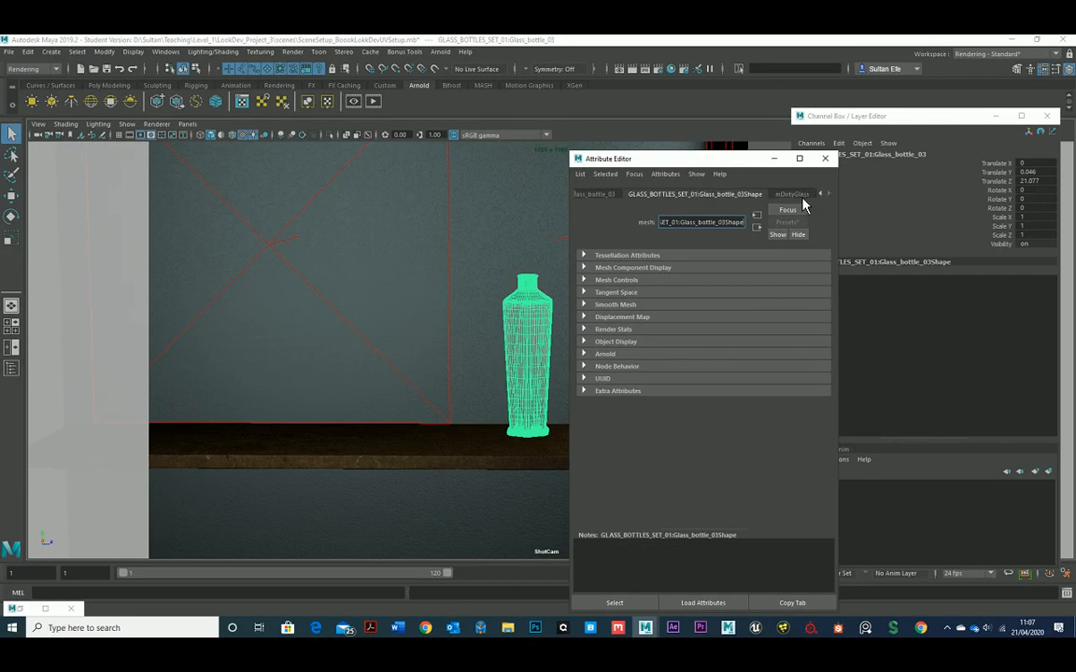
{"action": "left_click", "coordinate": [787, 222]}
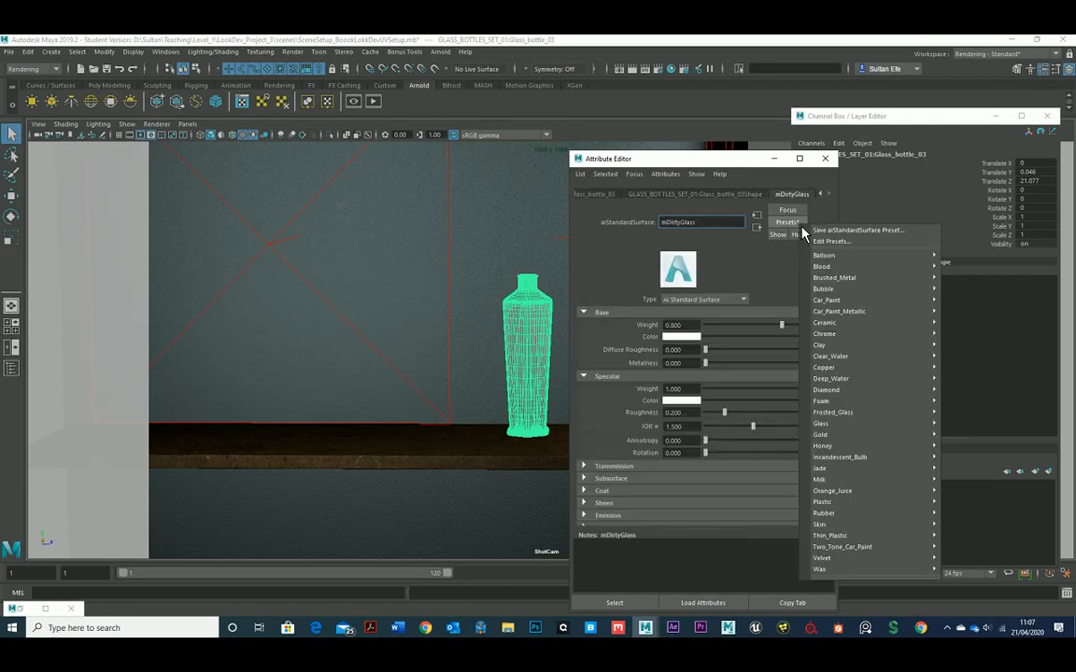
{"action": "mouse_move", "coordinate": [865, 363]}
{"action": "mouse_move", "coordinate": [877, 423]}
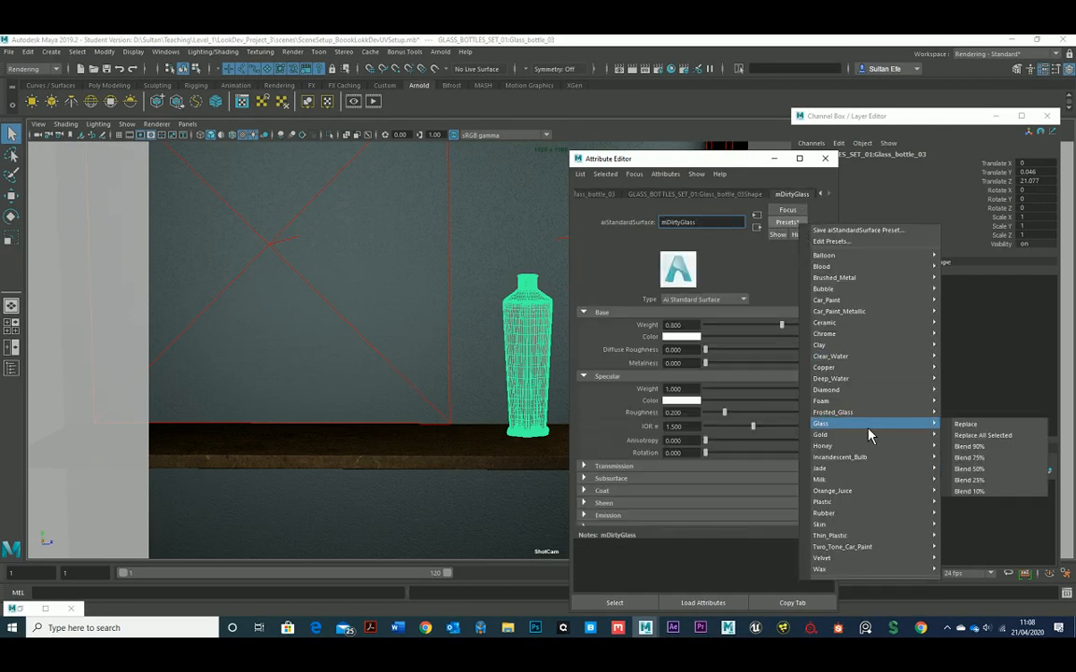
{"action": "left_click", "coordinate": [962, 428]}
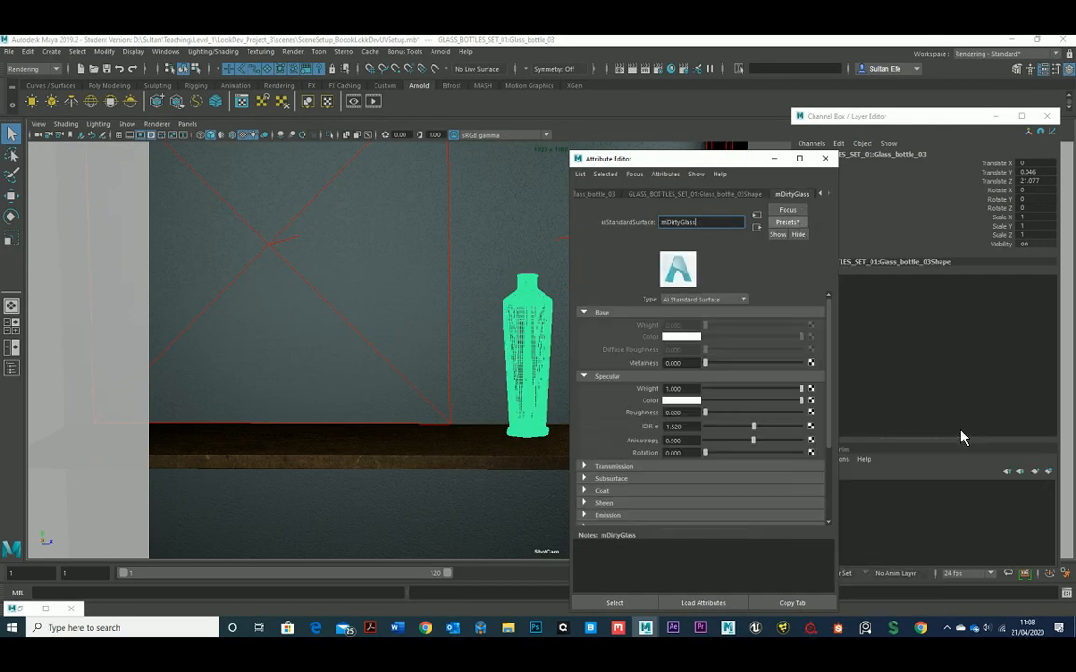
Step: Bring back the Arnold render window, render the bottle with its glass material, and stop the render
{"action": "left_click", "coordinate": [22, 609]}
{"action": "left_click", "coordinate": [625, 191]}
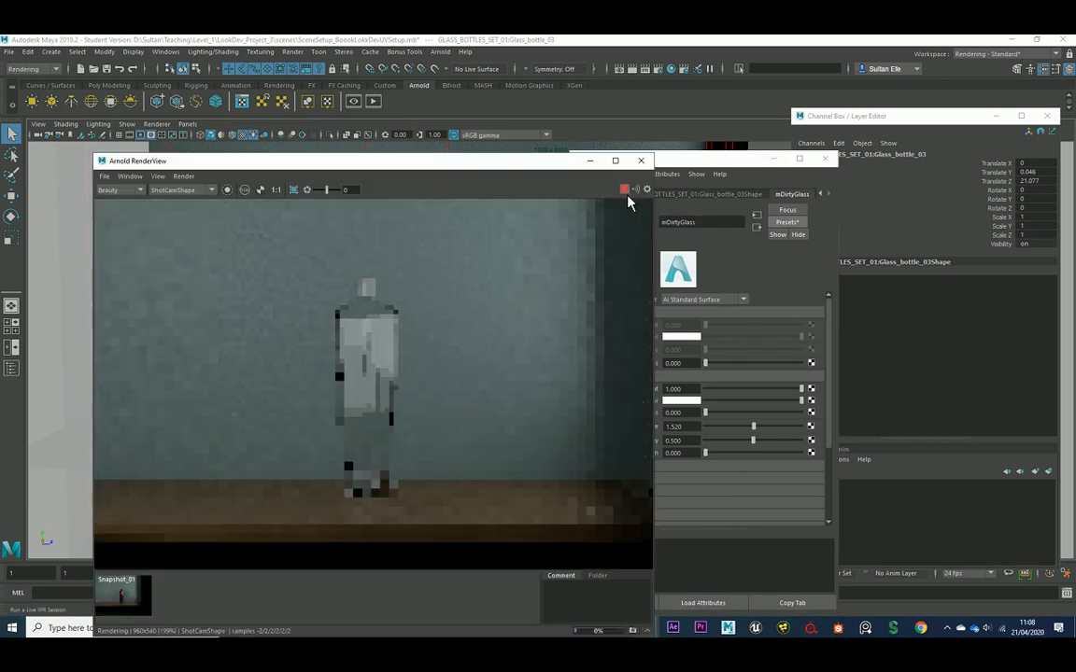
{"action": "left_click", "coordinate": [625, 190]}
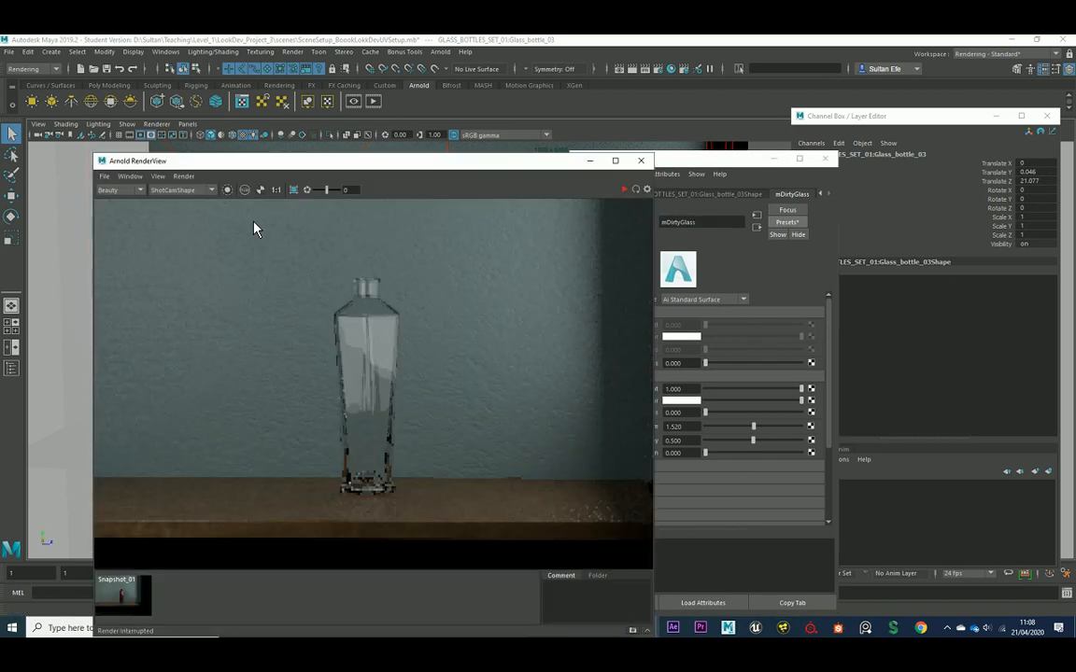
Step: Restrict rendering to a crop region drawn closely around the whole bottle
{"action": "left_click", "coordinate": [293, 190]}
{"action": "left_click_drag", "start_coordinate": [293, 261], "coordinate": [428, 524]}
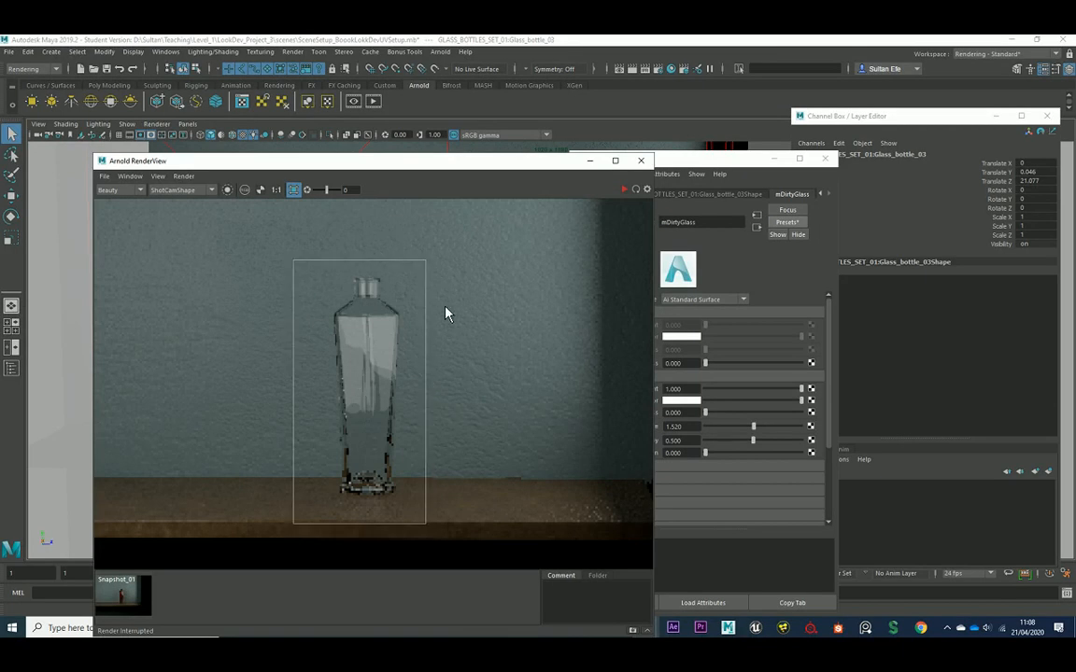
{"action": "left_click_drag", "start_coordinate": [343, 163], "coordinate": [352, 121]}
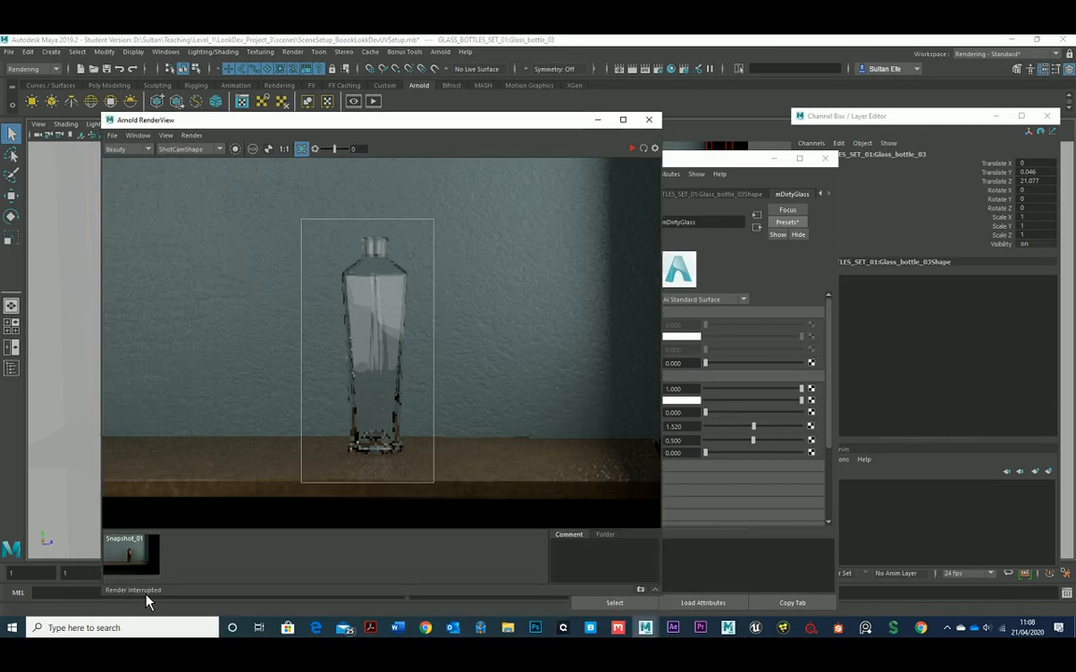
Step: Compare the stored snapshot of the red bottle with the current clear glass render
{"action": "left_click", "coordinate": [138, 557]}
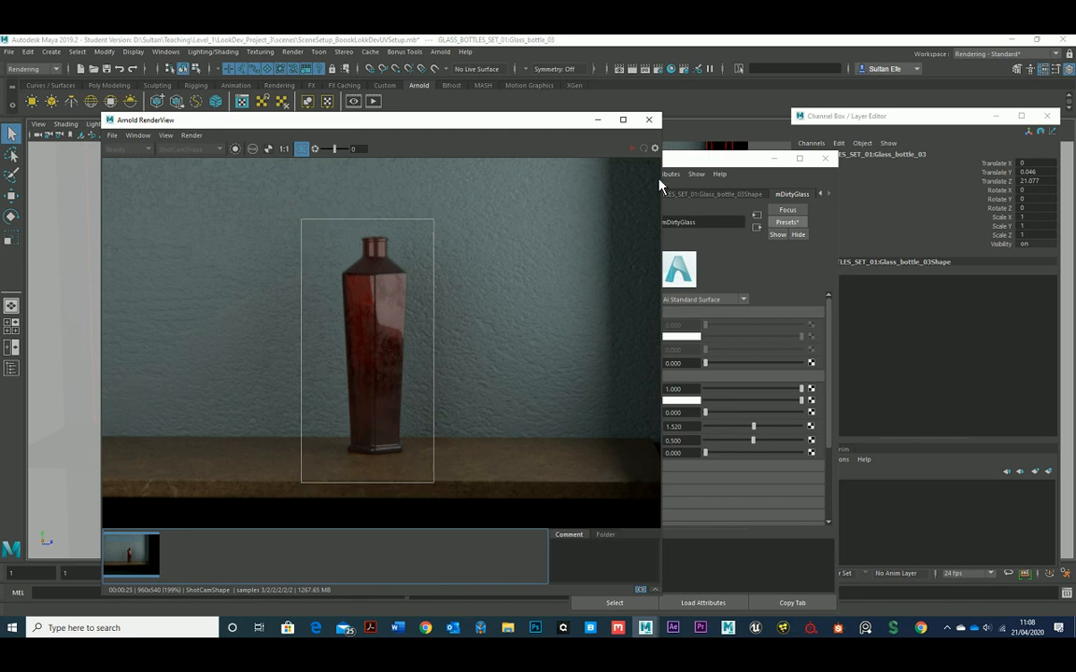
{"action": "left_click", "coordinate": [684, 160]}
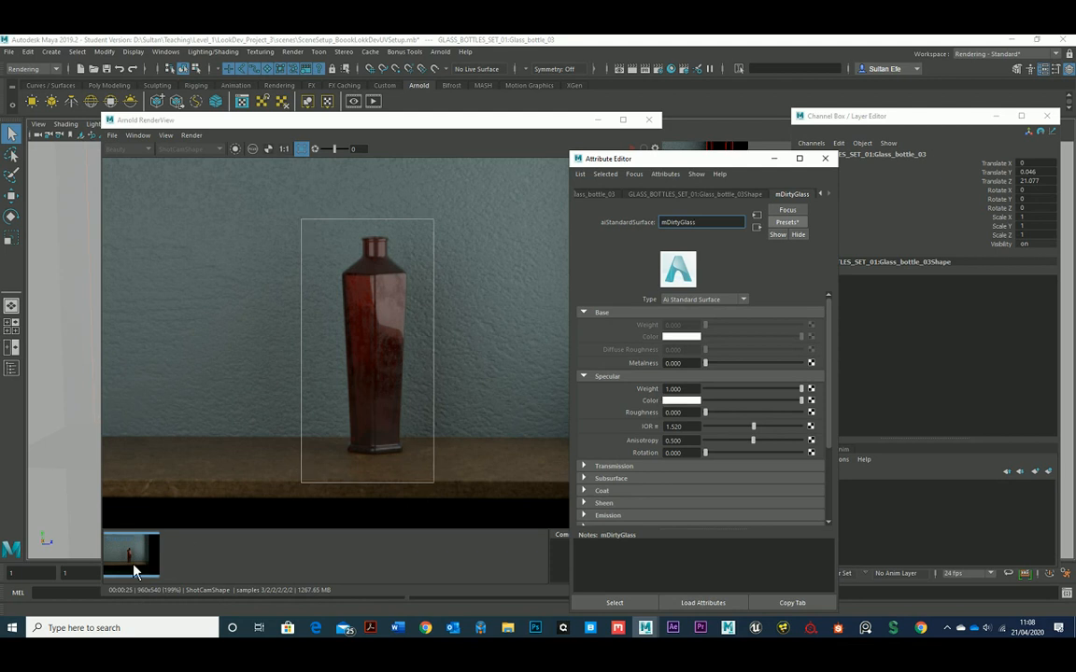
{"action": "left_click", "coordinate": [122, 505]}
{"action": "left_click", "coordinate": [689, 166]}
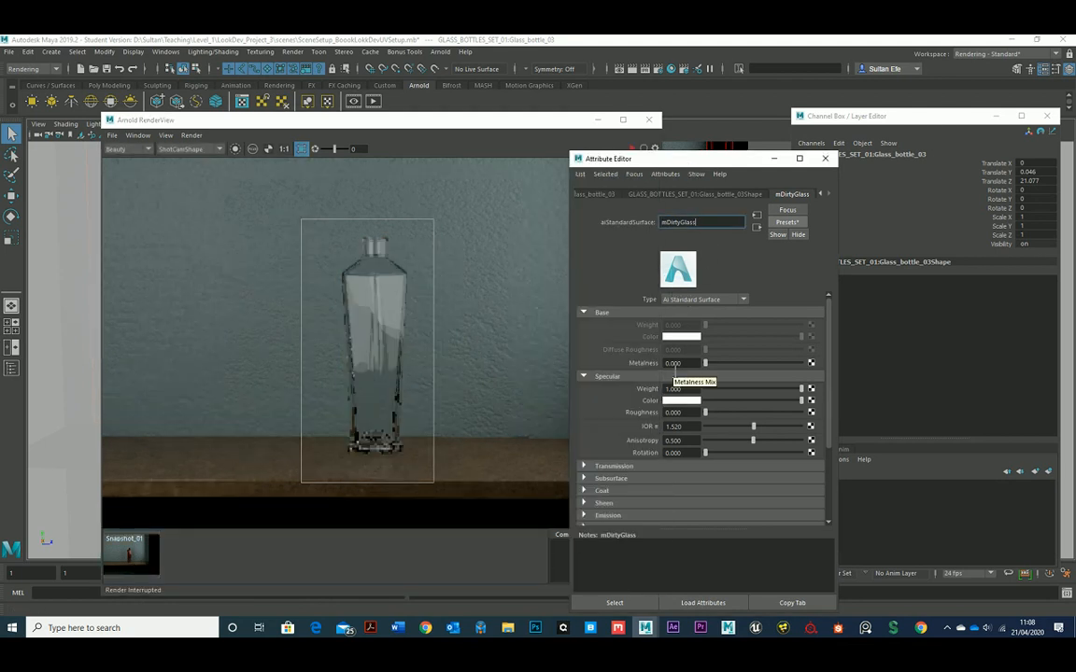
Step: Expand the Transmission and Coat sections of mDirtyGlass and look over their attributes
{"action": "scroll", "coordinate": [674, 371], "scroll_direction": "down", "scroll_amount": 3}
{"action": "scroll", "coordinate": [674, 372], "scroll_direction": "down", "scroll_amount": 2}
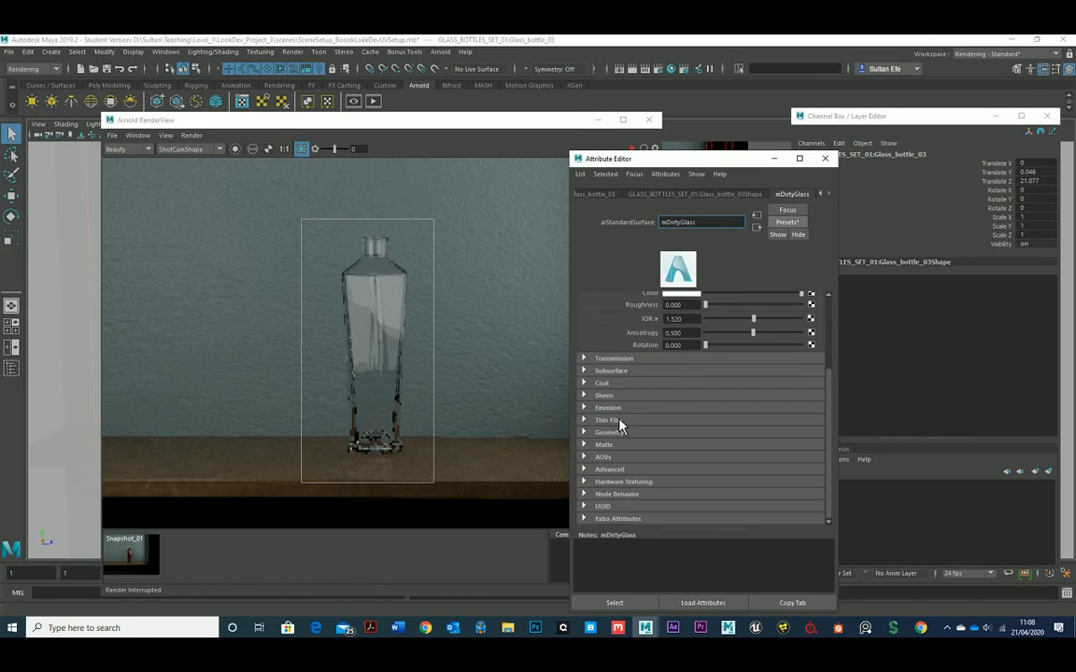
{"action": "left_click", "coordinate": [617, 359]}
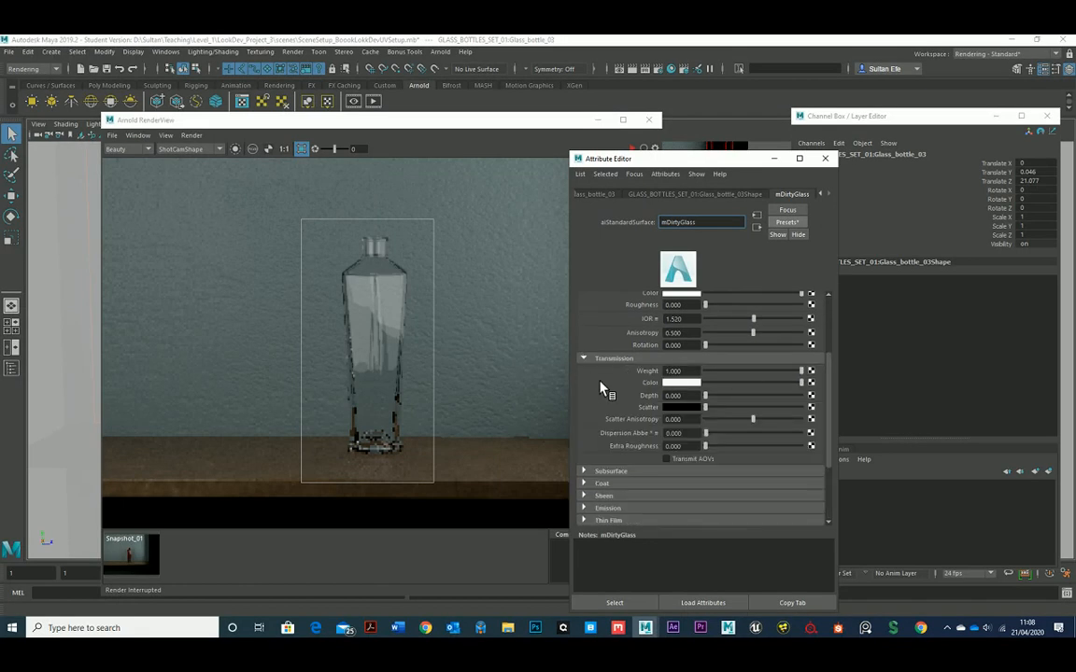
{"action": "scroll", "coordinate": [601, 385], "scroll_direction": "down", "scroll_amount": 4}
{"action": "scroll", "coordinate": [600, 383], "scroll_direction": "up", "scroll_amount": 2}
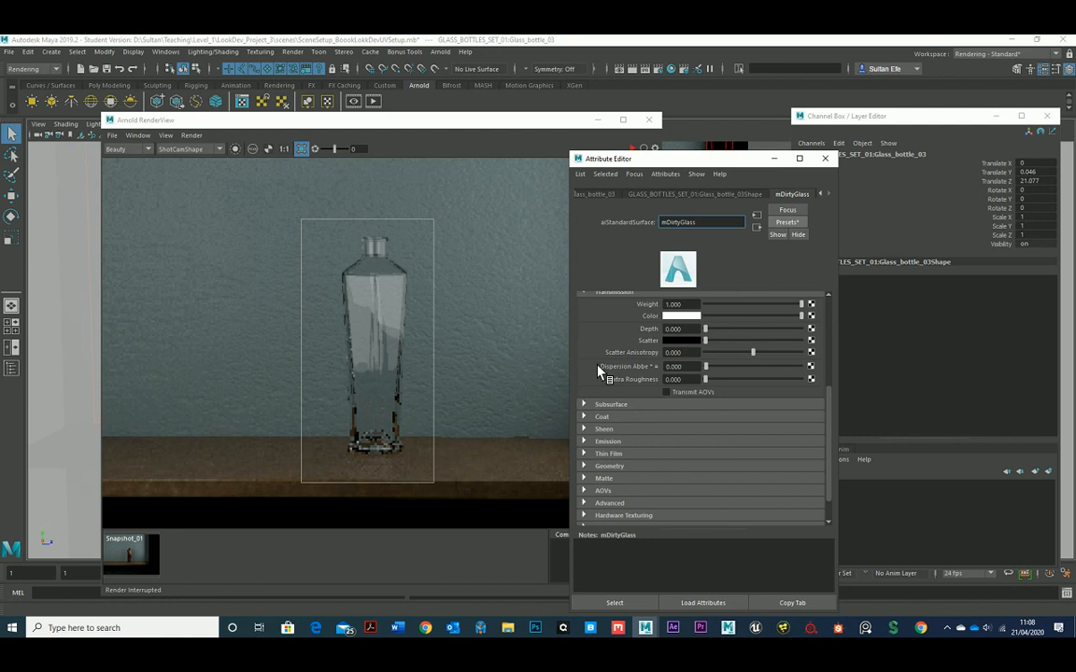
{"action": "left_click", "coordinate": [603, 417]}
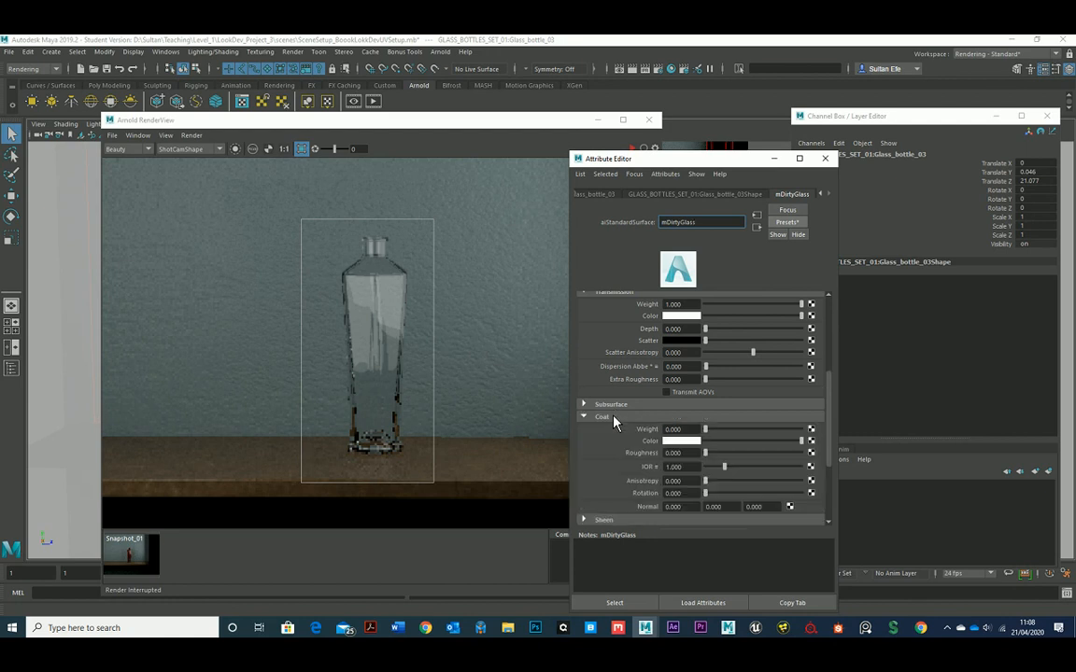
{"action": "scroll", "coordinate": [614, 422], "scroll_direction": "down", "scroll_amount": 2}
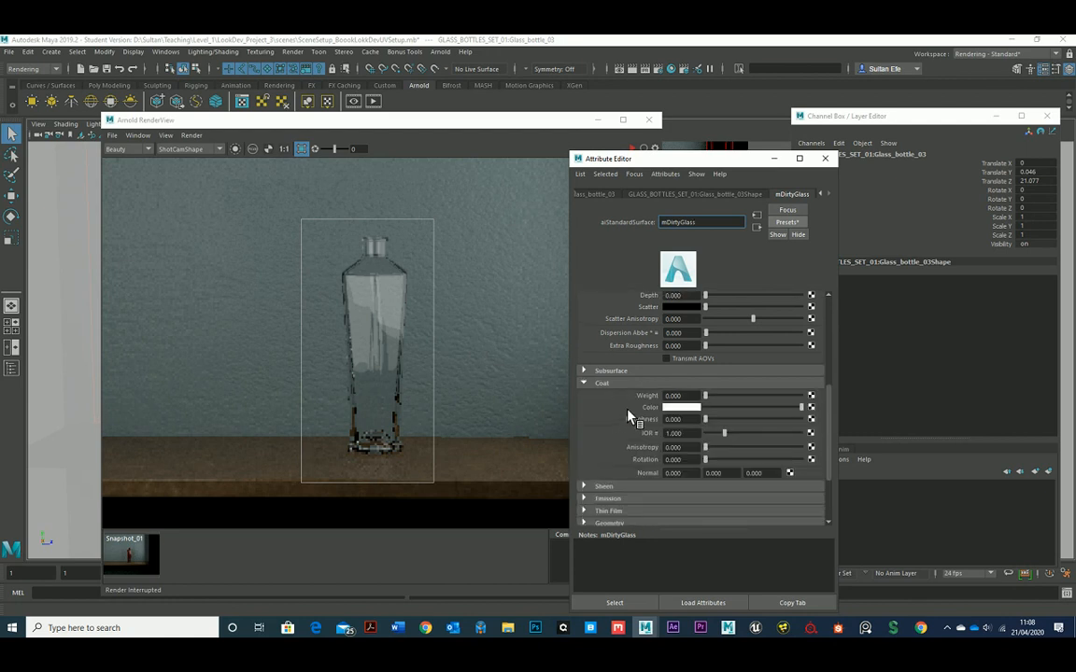
Step: Raise the Coat weight of mDirtyGlass to 1.000, render the bottle crop region, and stop the render
{"action": "left_click", "coordinate": [710, 396]}
{"action": "left_click", "coordinate": [455, 140]}
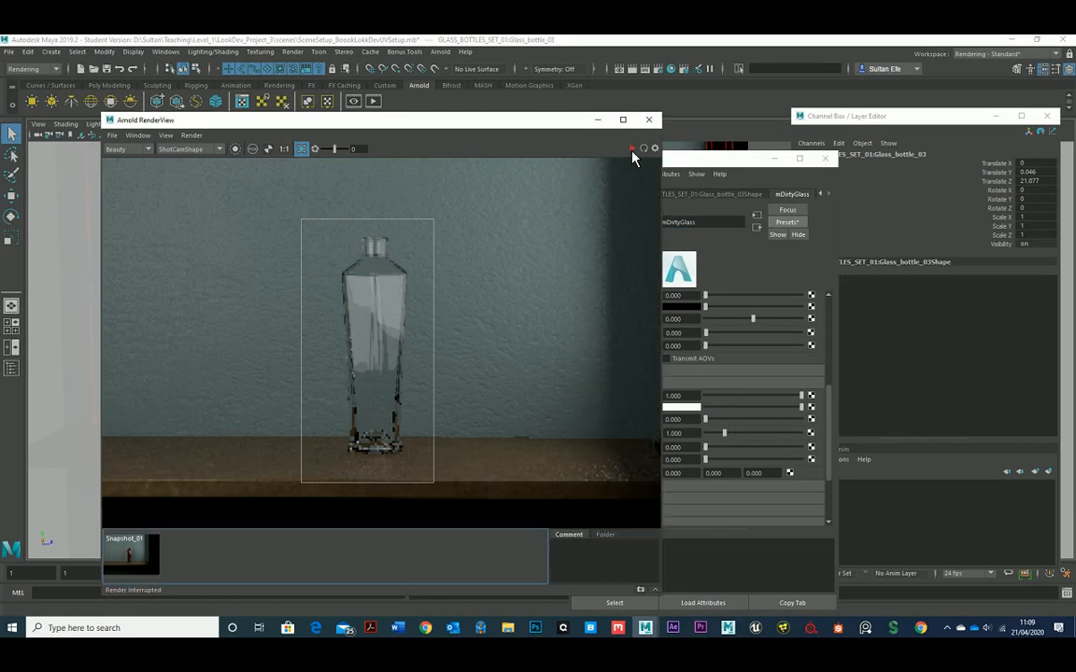
{"action": "left_click", "coordinate": [643, 150]}
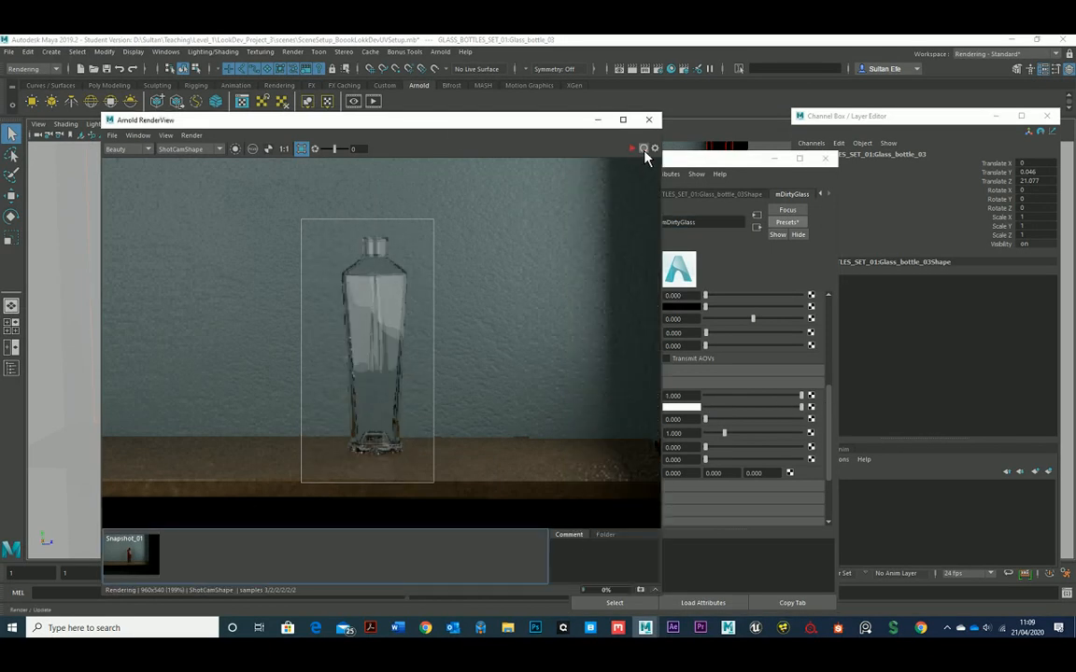
{"action": "left_click", "coordinate": [644, 149]}
{"action": "left_click", "coordinate": [633, 148]}
{"action": "left_click", "coordinate": [635, 149]}
{"action": "left_click", "coordinate": [740, 363]}
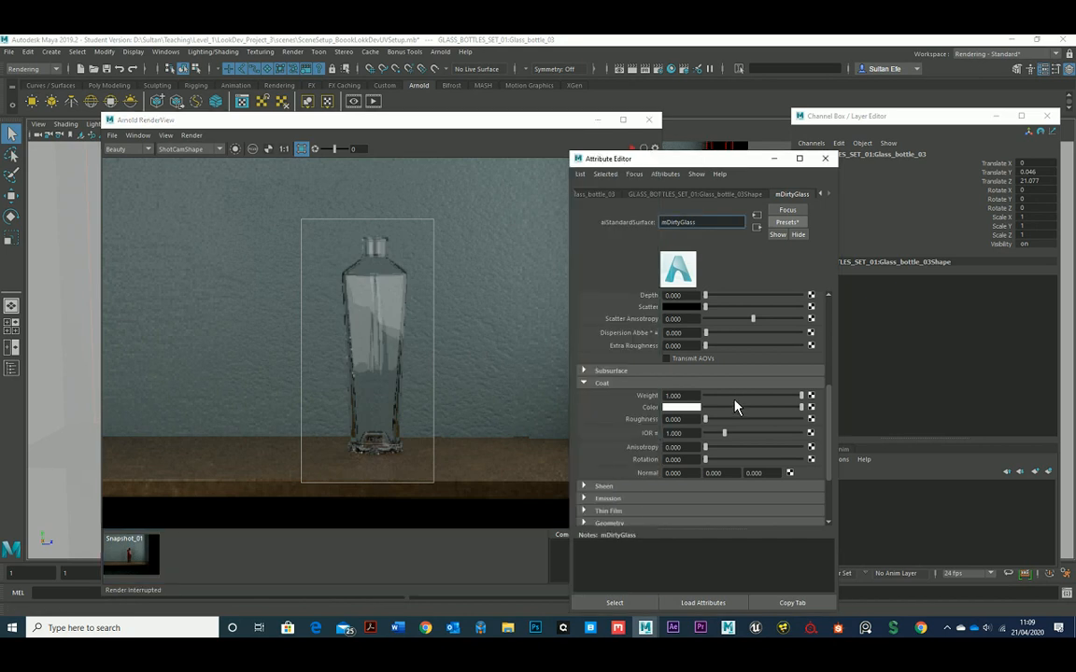
Step: Render the bottle with the Coat weight at 0.000 for comparison, and return the weight to 1.000
{"action": "left_click_drag", "start_coordinate": [735, 401], "coordinate": [673, 400]}
{"action": "left_click", "coordinate": [585, 143]}
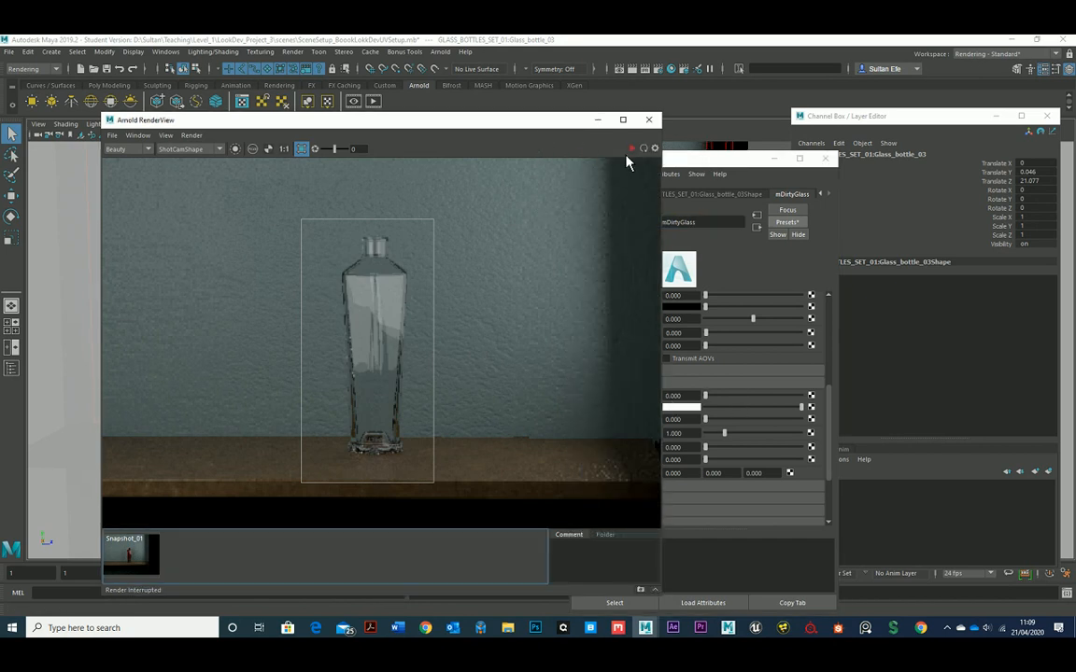
{"action": "left_click", "coordinate": [631, 150]}
{"action": "left_click", "coordinate": [643, 150]}
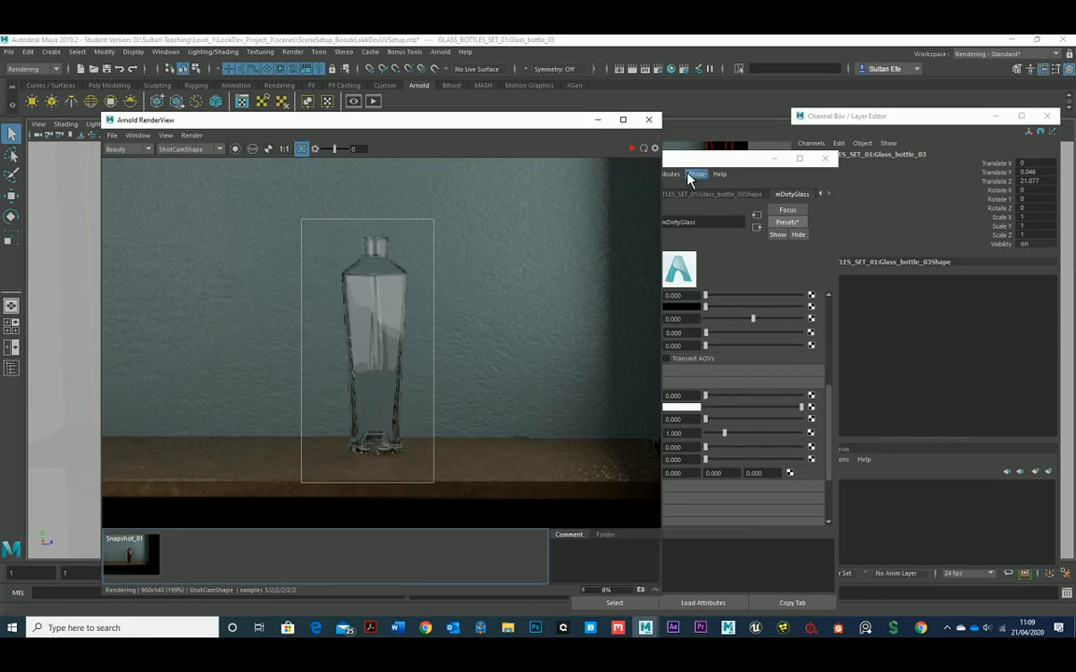
{"action": "left_click", "coordinate": [679, 173]}
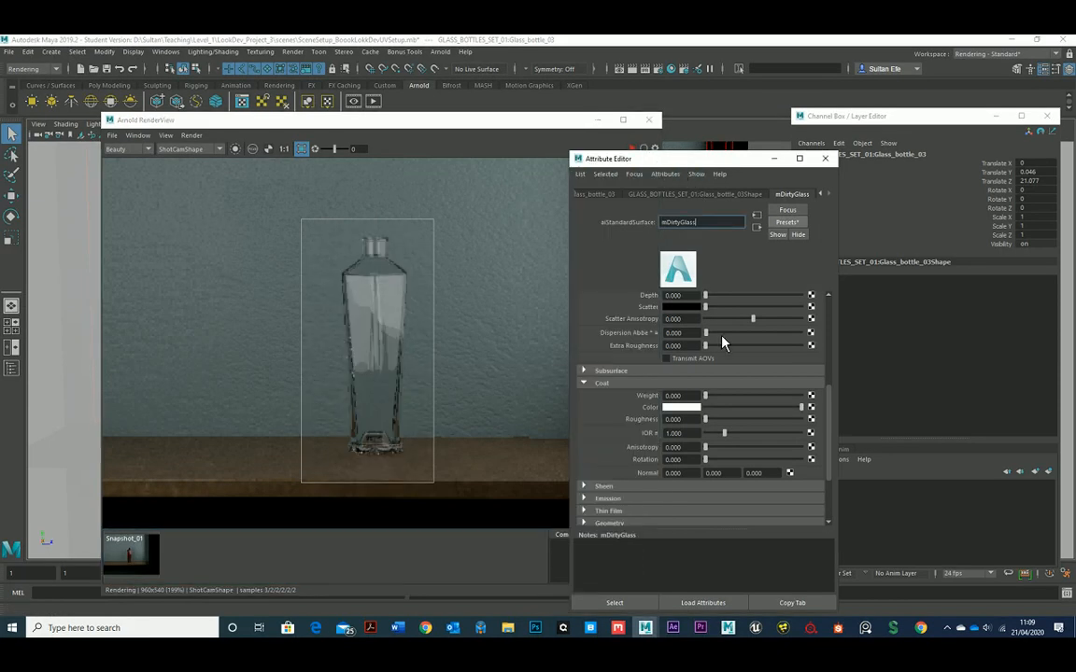
{"action": "left_click_drag", "start_coordinate": [709, 401], "coordinate": [809, 404]}
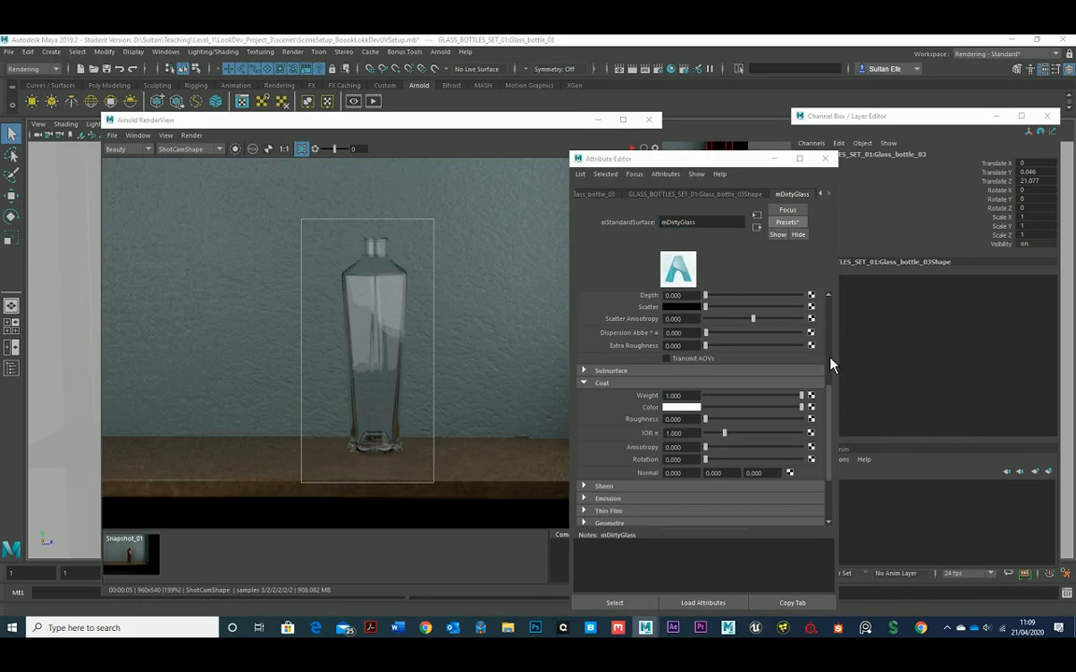
{"action": "left_click", "coordinate": [448, 140]}
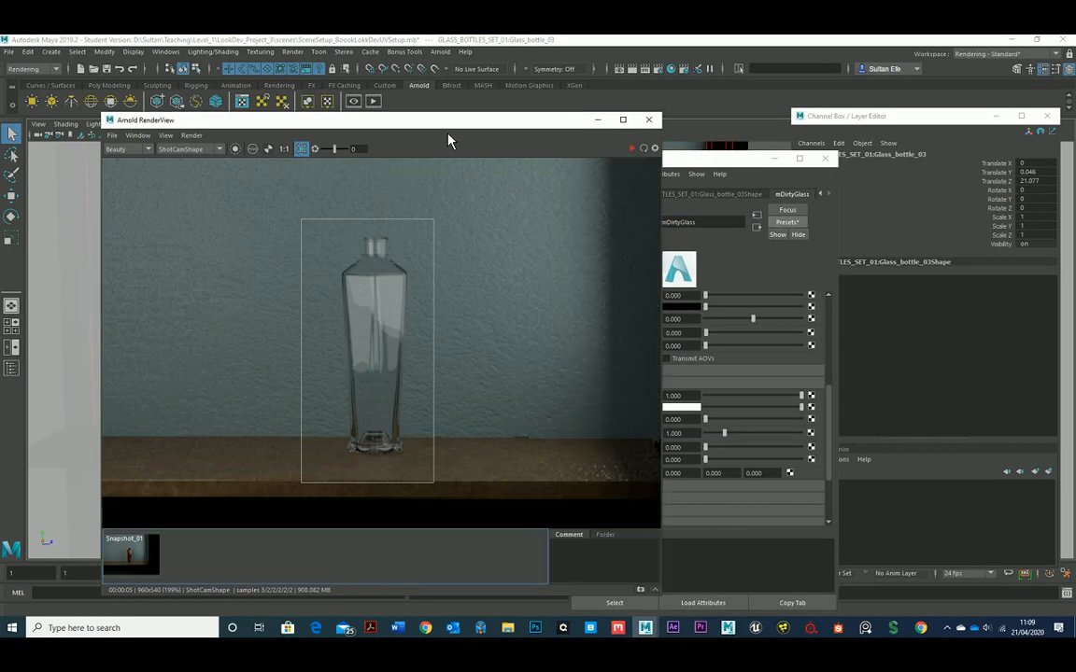
{"action": "left_click", "coordinate": [725, 166]}
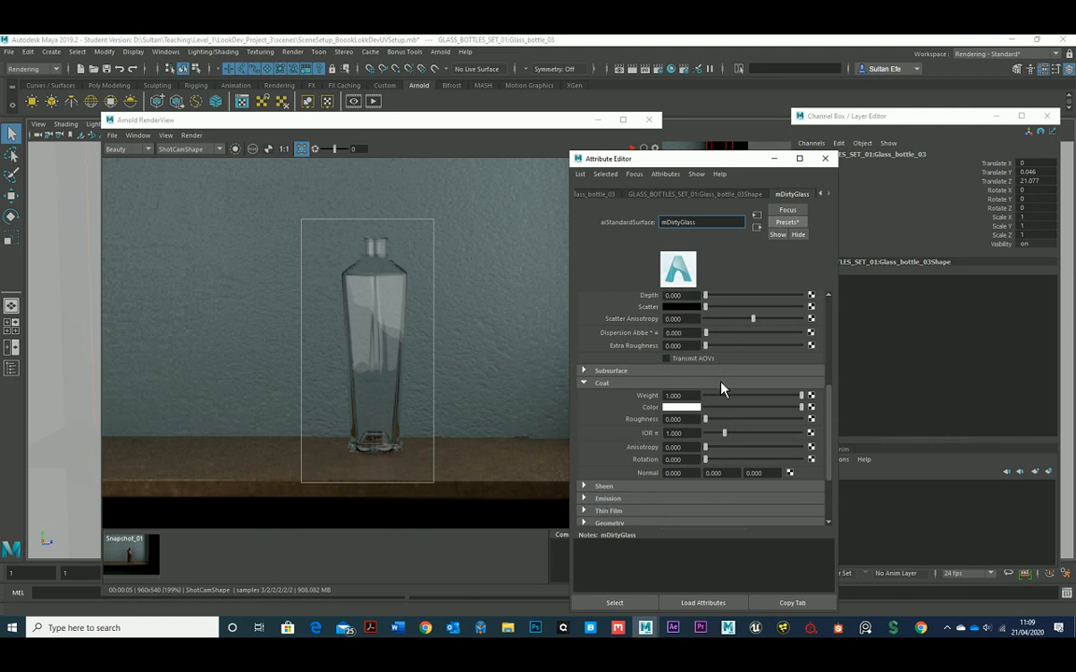
Step: Set the Transmission colour to a light red with saturation about 0.82 and value 1.000, and start a live render
{"action": "scroll", "coordinate": [723, 400], "scroll_direction": "up", "scroll_amount": 3}
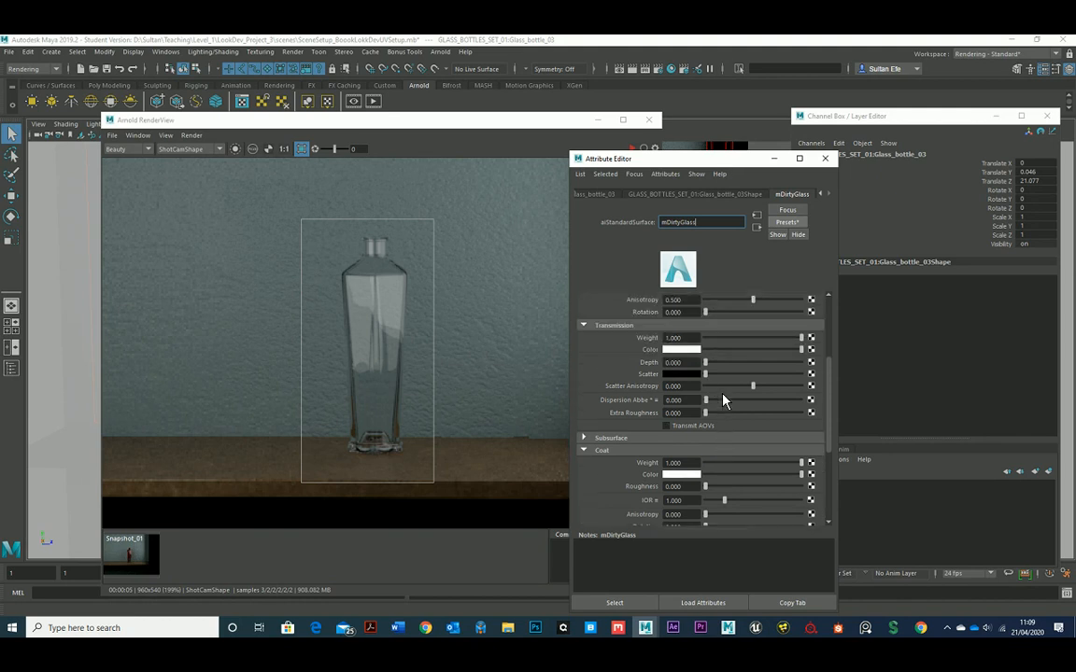
{"action": "left_click", "coordinate": [680, 353]}
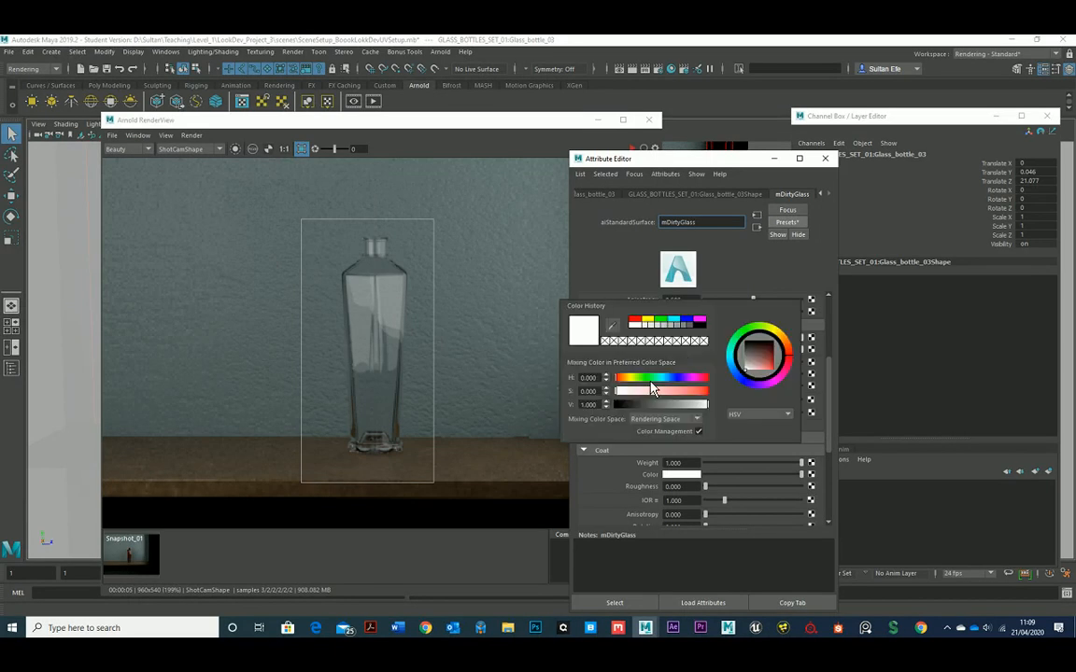
{"action": "left_click_drag", "start_coordinate": [644, 391], "coordinate": [679, 392]}
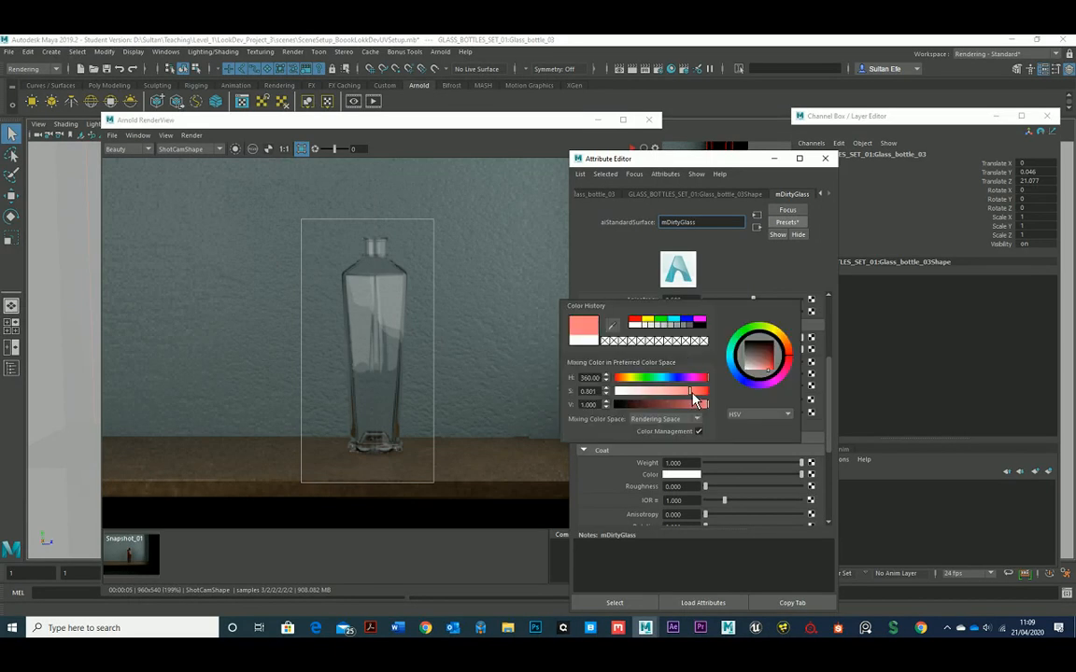
{"action": "left_click", "coordinate": [633, 150]}
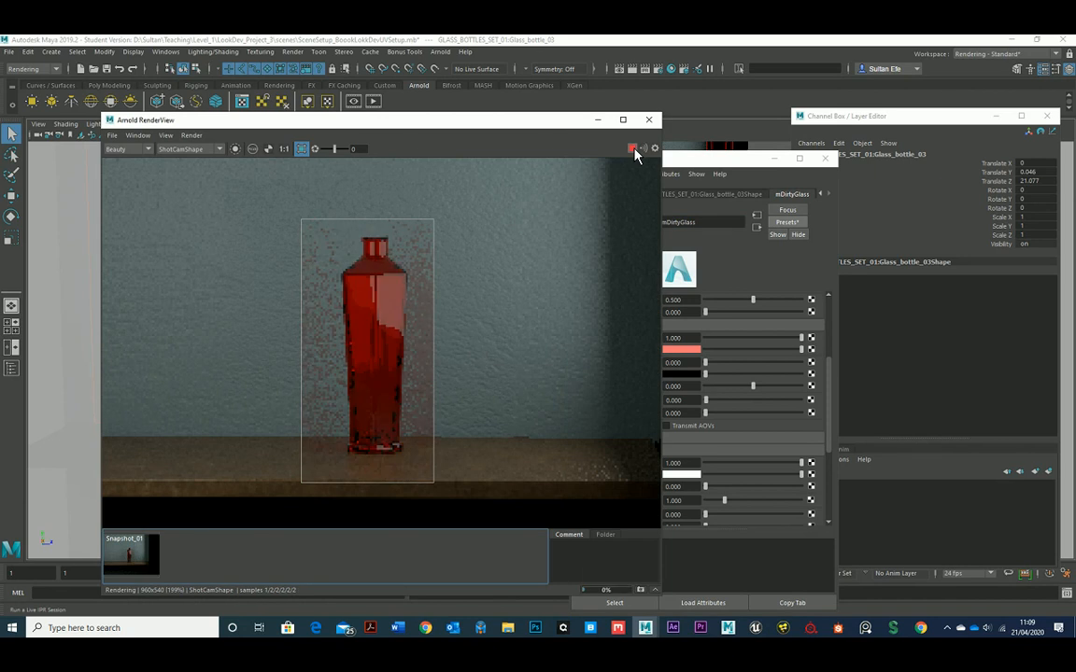
Step: Adjust the Transmission colour to a darker, less saturated red while checking the live render of the bottle
{"action": "left_click", "coordinate": [688, 175]}
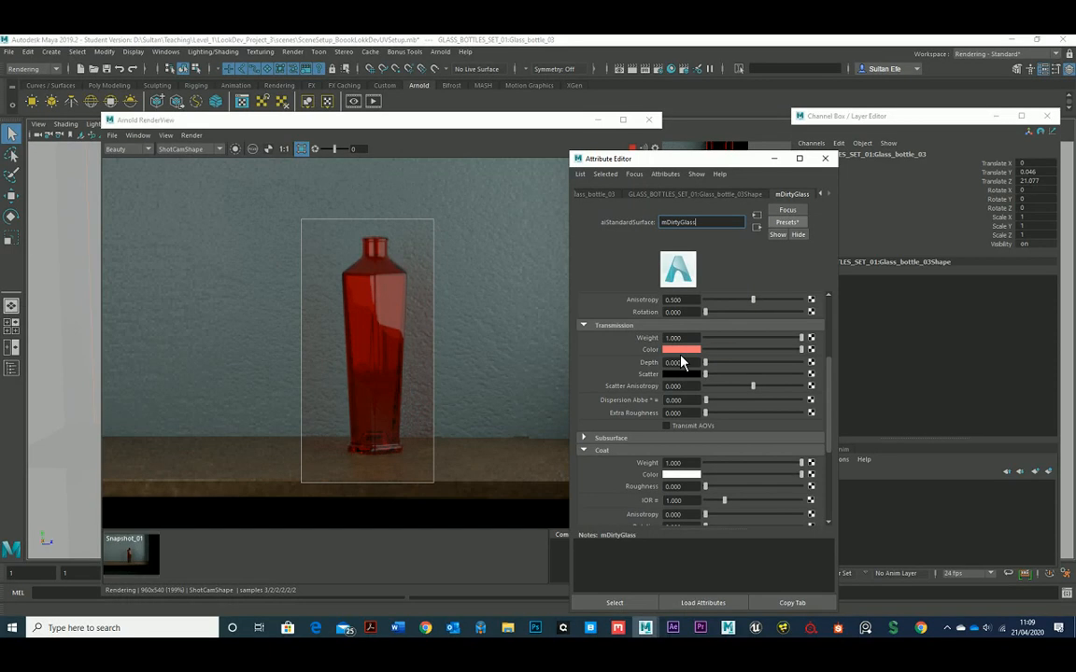
{"action": "left_click", "coordinate": [684, 350]}
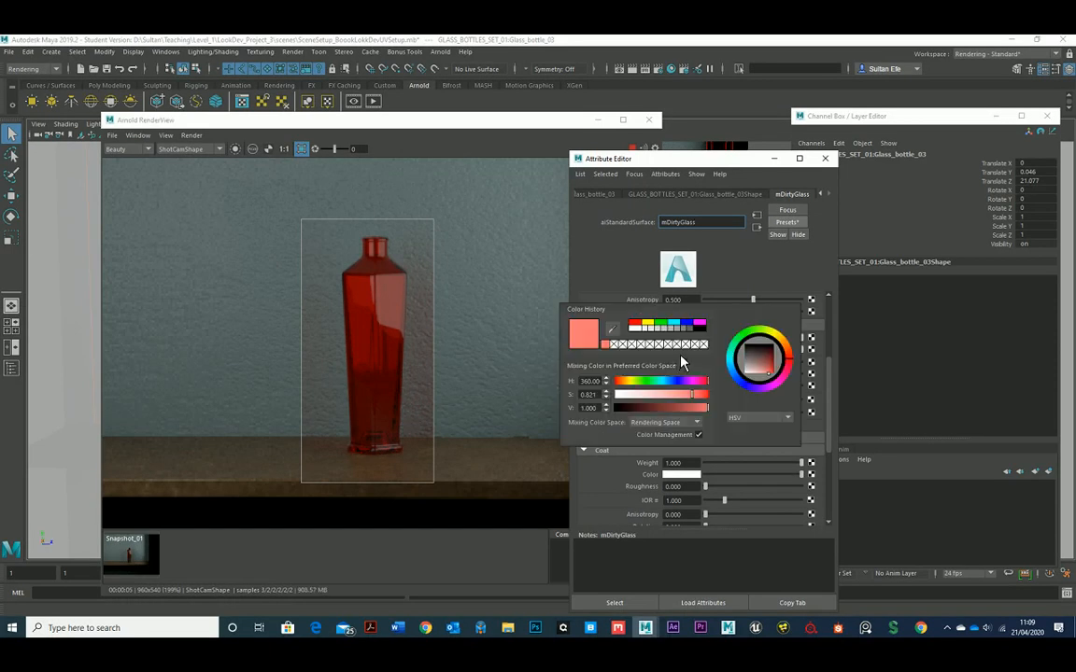
{"action": "left_click", "coordinate": [771, 372]}
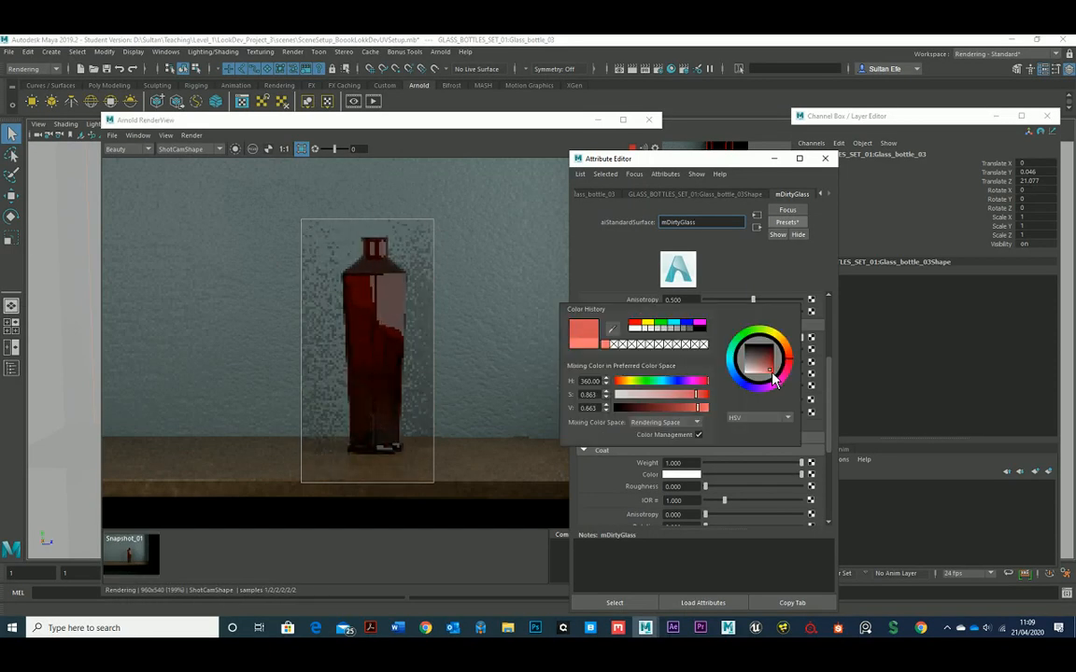
{"action": "left_click", "coordinate": [772, 379]}
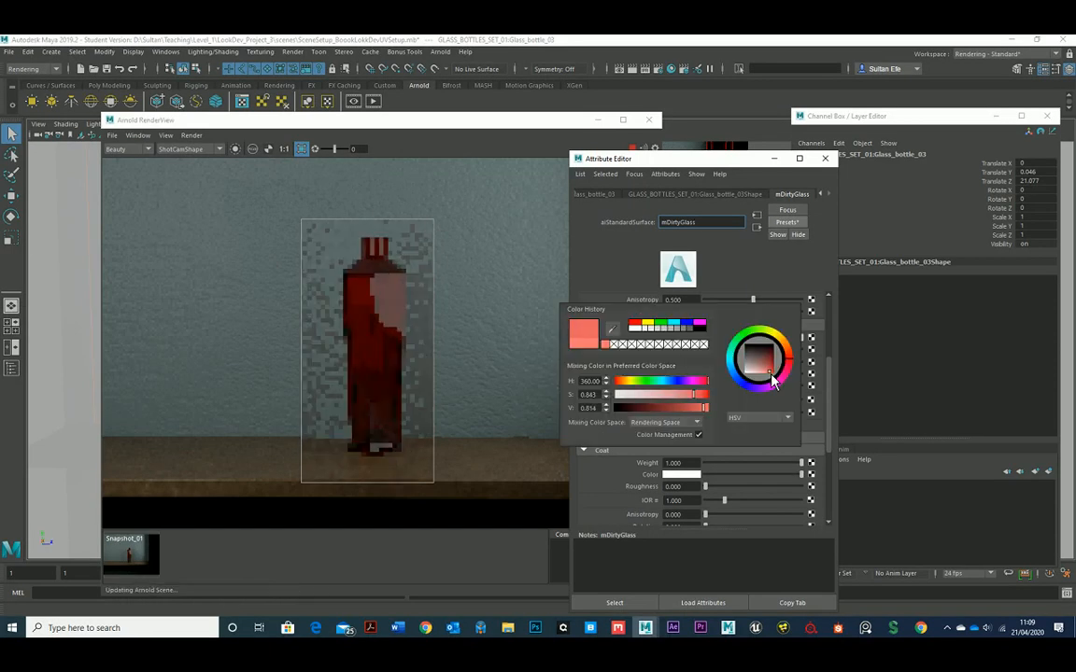
{"action": "left_click", "coordinate": [701, 396]}
{"action": "left_click_drag", "start_coordinate": [699, 404], "coordinate": [713, 416]}
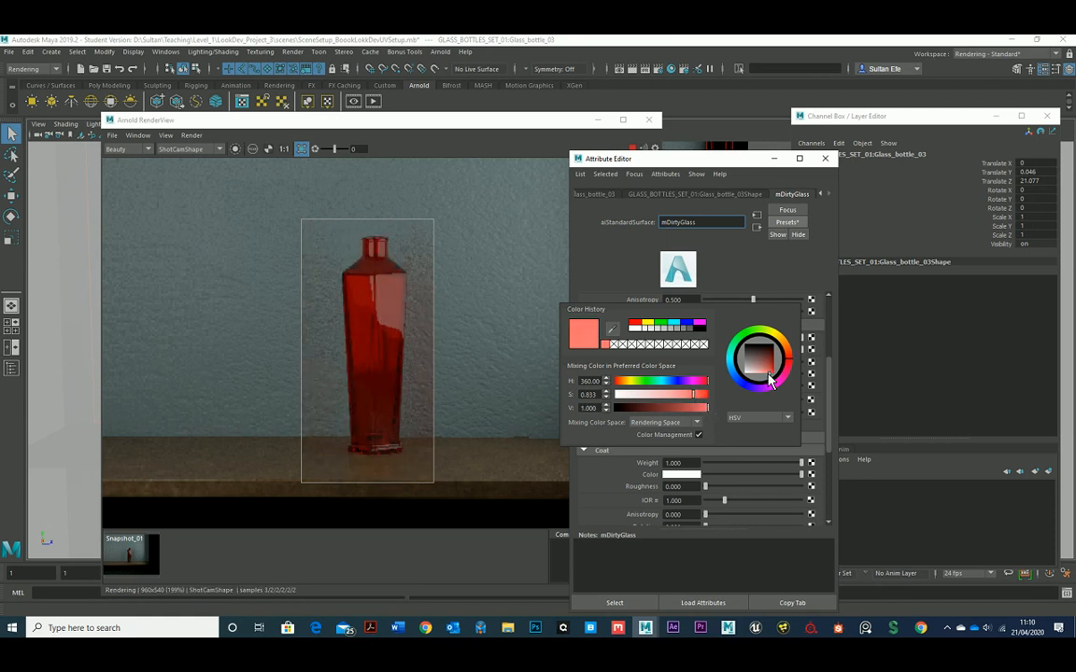
{"action": "left_click", "coordinate": [766, 375]}
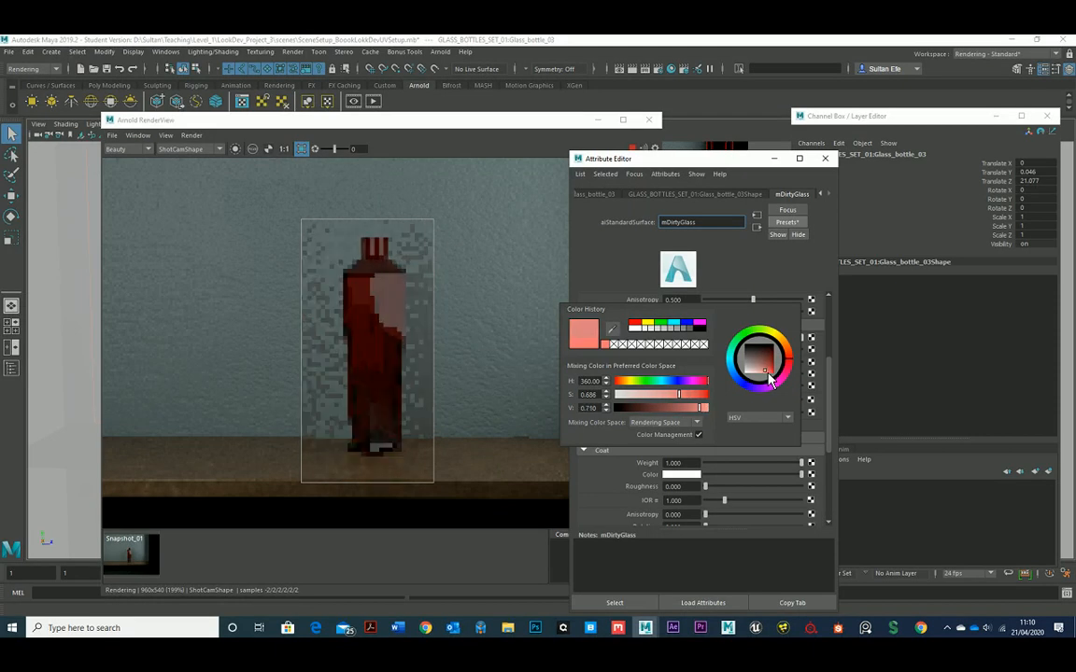
{"action": "left_click", "coordinate": [768, 376]}
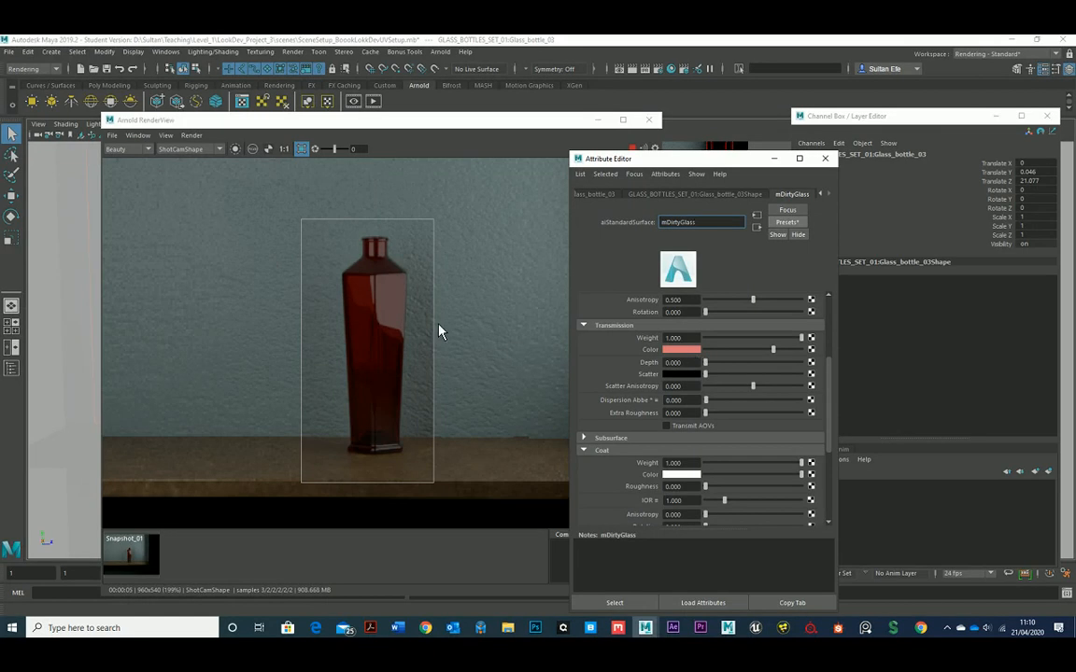
Step: Try the Glass preset for the Coat IOR, and set the Coat IOR to 1.287 instead
{"action": "scroll", "coordinate": [672, 378], "scroll_direction": "up", "scroll_amount": 2}
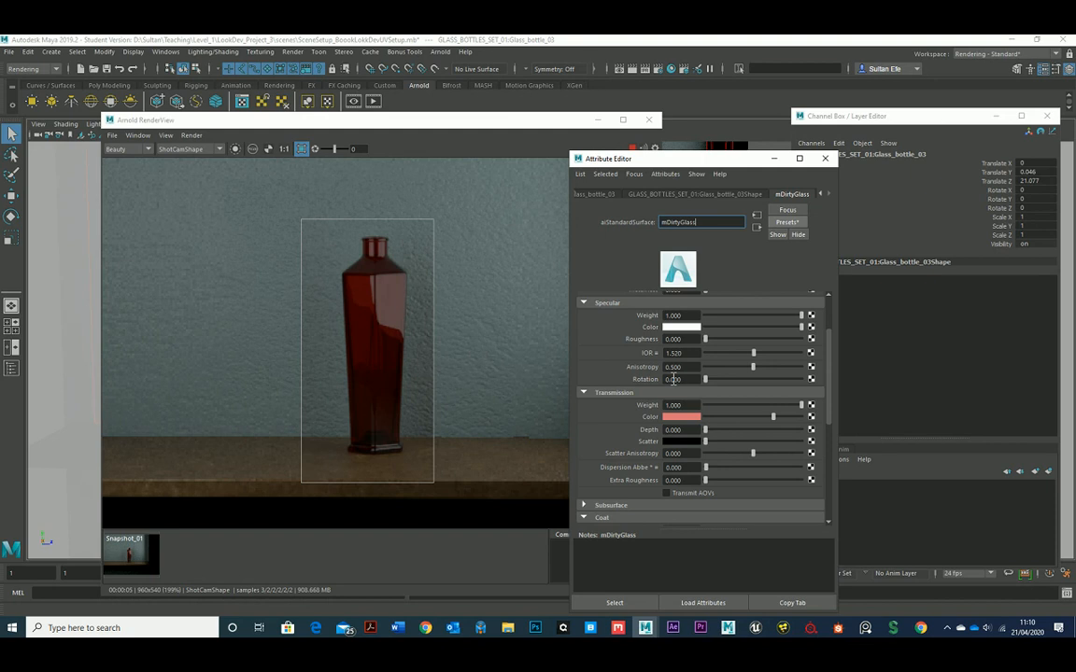
{"action": "scroll", "coordinate": [672, 378], "scroll_direction": "down", "scroll_amount": 2}
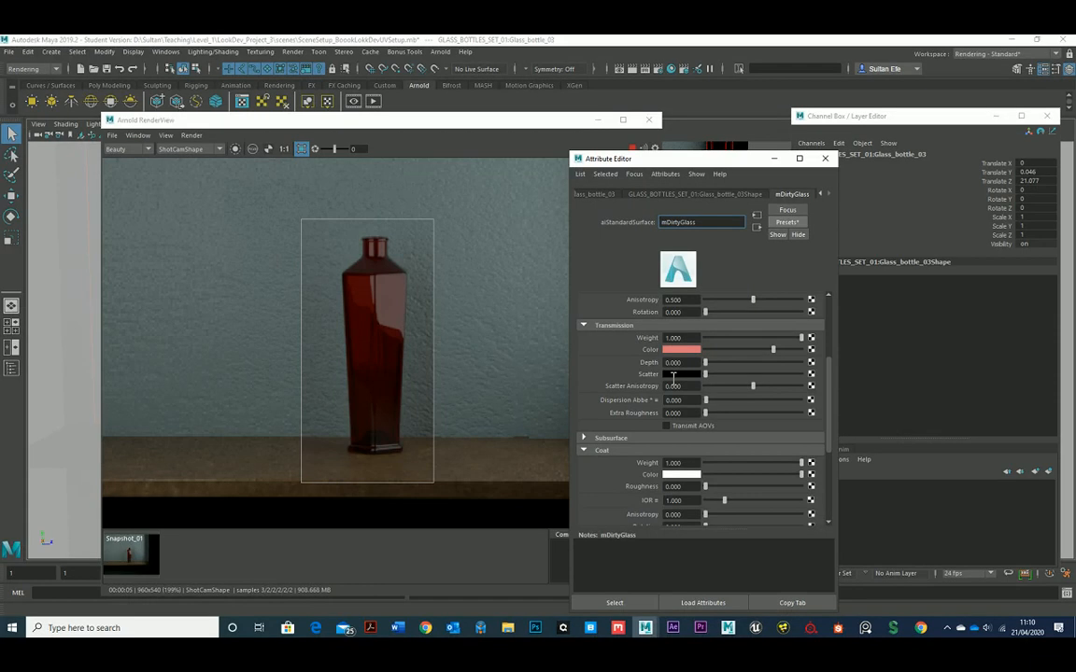
{"action": "scroll", "coordinate": [673, 379], "scroll_direction": "down", "scroll_amount": 3}
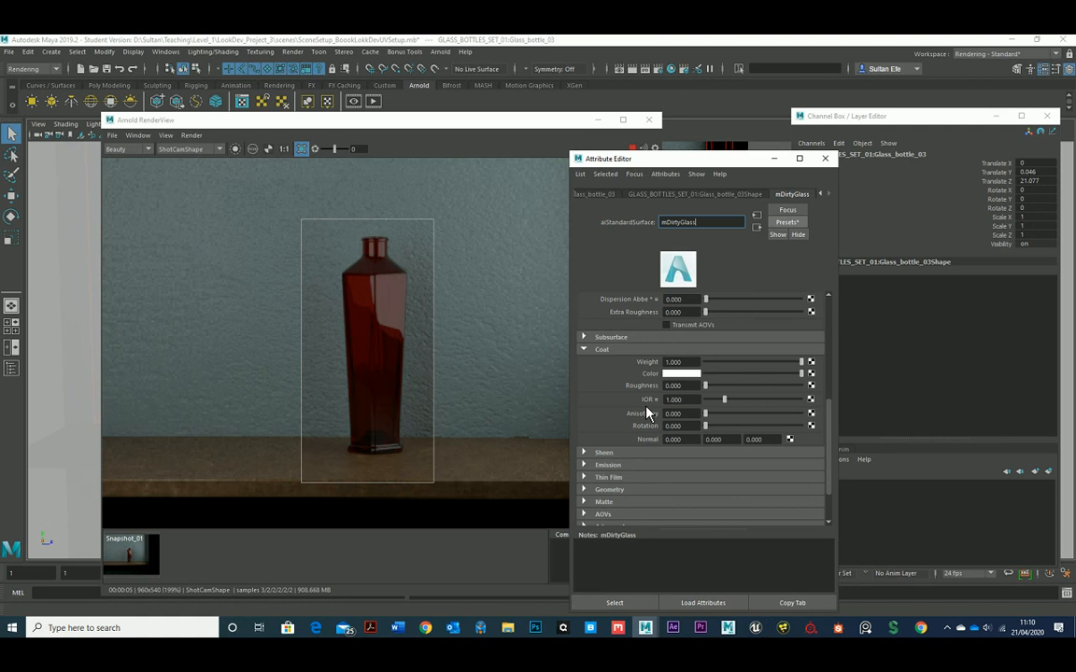
{"action": "left_click", "coordinate": [616, 405]}
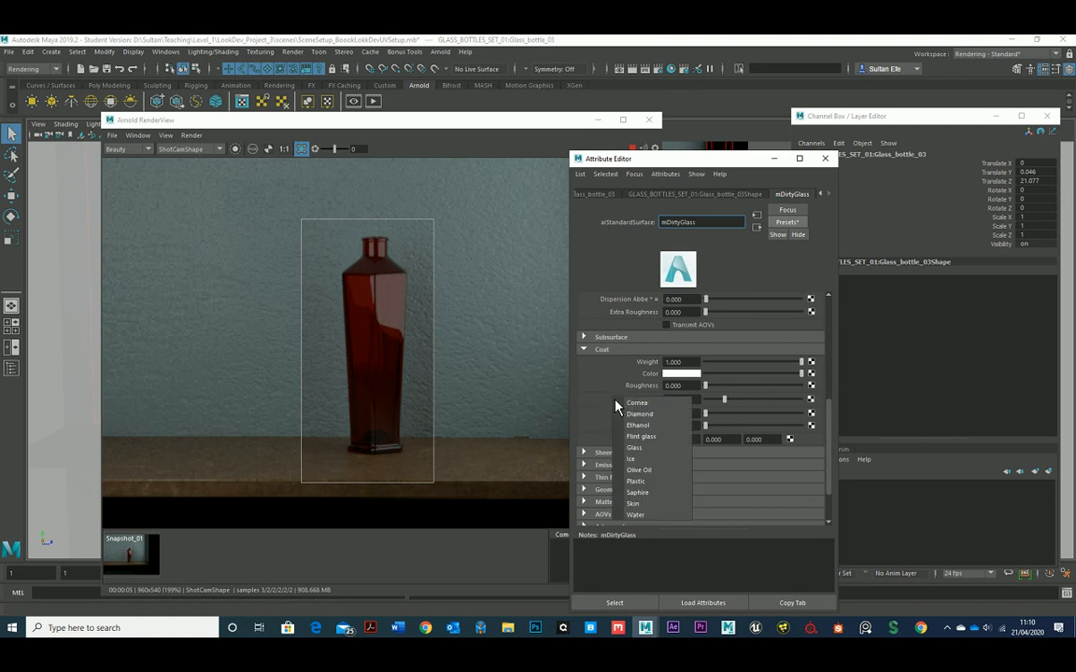
{"action": "left_click", "coordinate": [640, 448]}
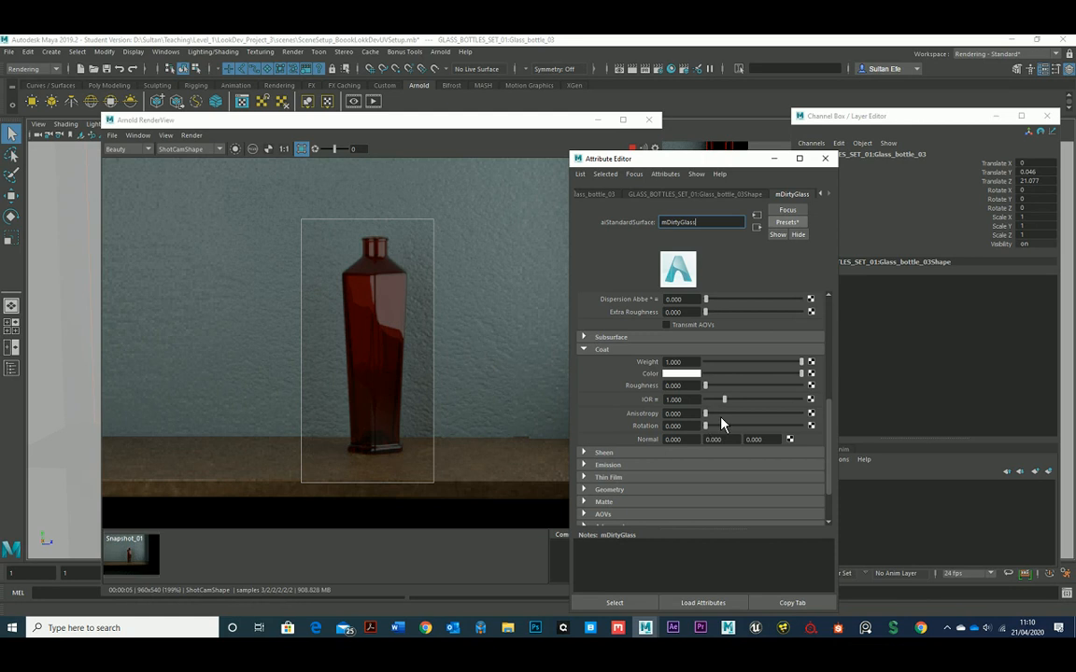
{"action": "left_click_drag", "start_coordinate": [729, 407], "coordinate": [749, 408]}
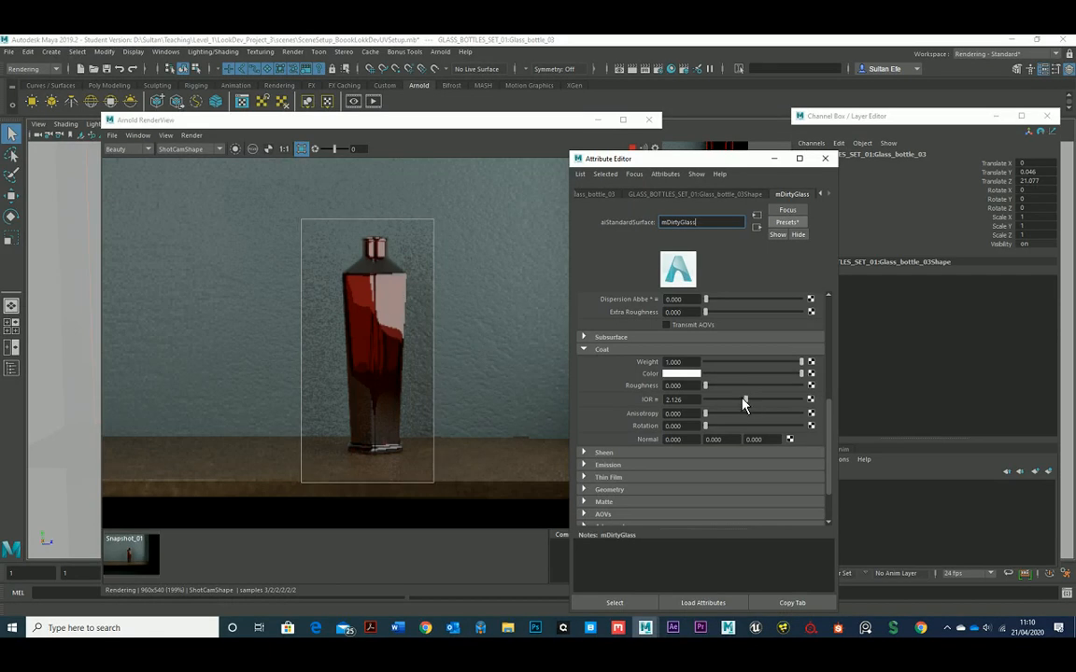
{"action": "left_click_drag", "start_coordinate": [745, 400], "coordinate": [734, 406]}
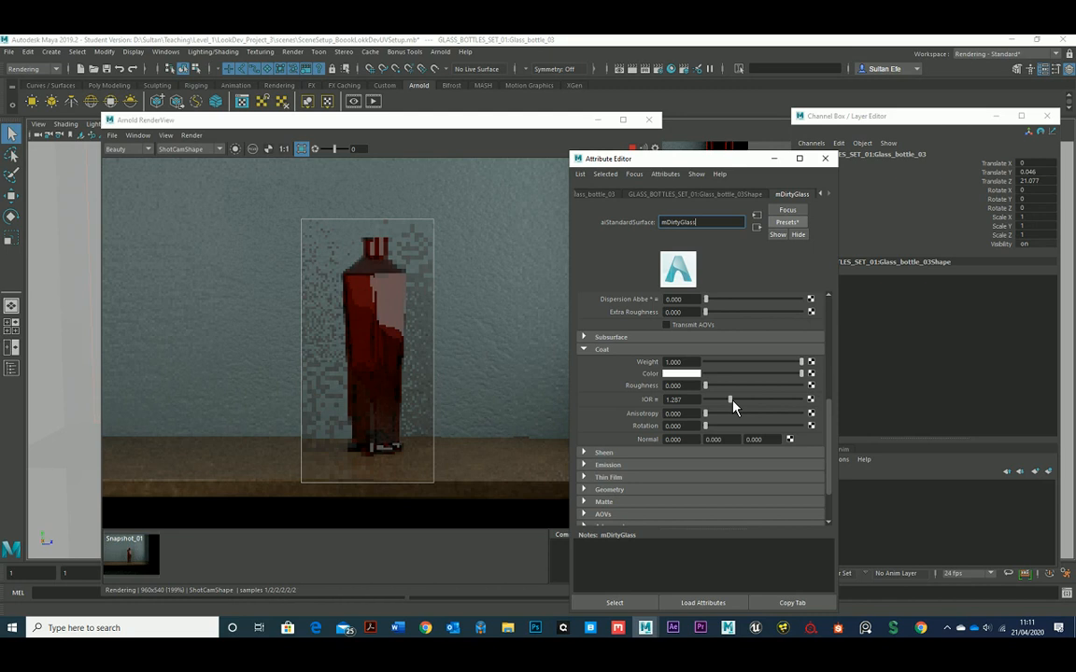
Step: Look over the Specular IOR presets and review the Specular, Transmission and Coat attributes of mDirtyGlass
{"action": "scroll", "coordinate": [640, 403], "scroll_direction": "up", "scroll_amount": 3}
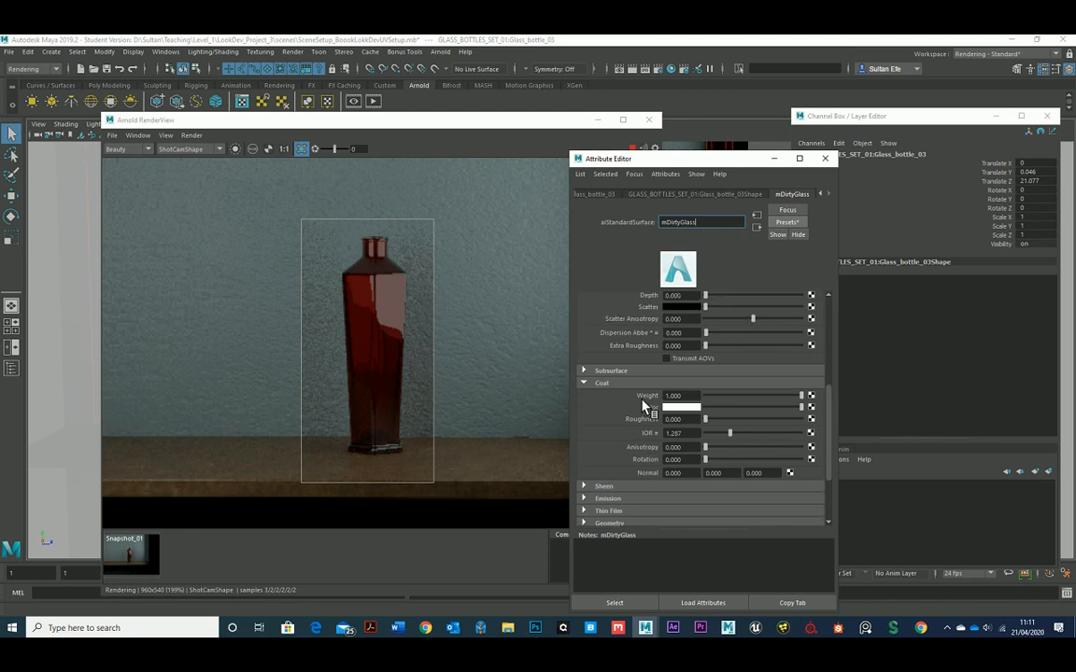
{"action": "scroll", "coordinate": [642, 403], "scroll_direction": "up", "scroll_amount": 3}
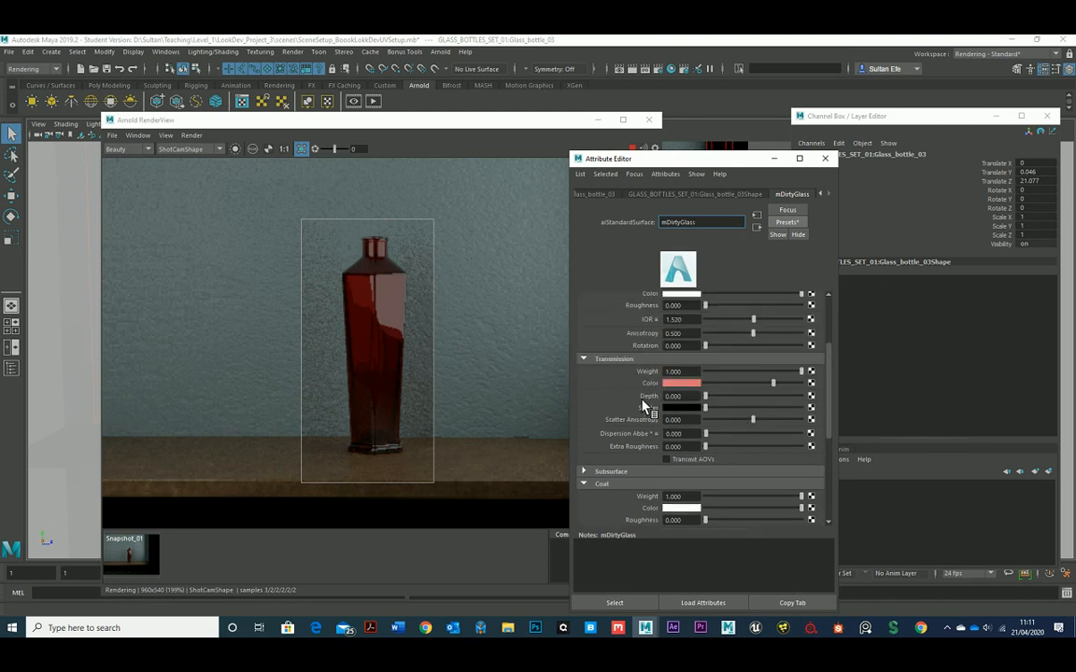
{"action": "scroll", "coordinate": [642, 404], "scroll_direction": "up", "scroll_amount": 2}
{"action": "left_click", "coordinate": [608, 360]}
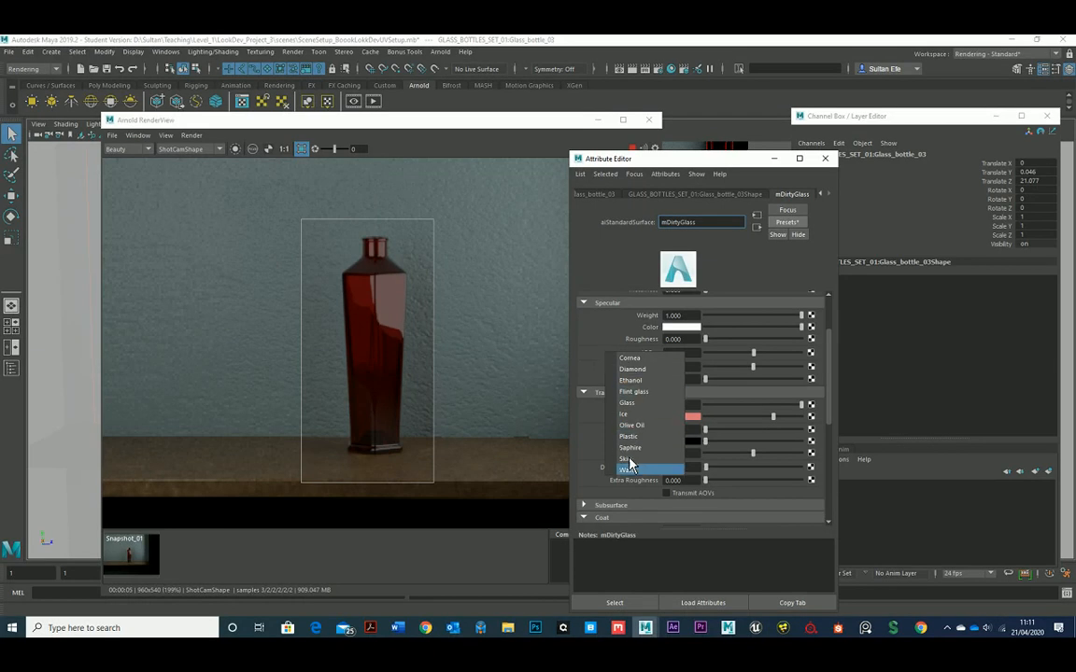
{"action": "left_click", "coordinate": [594, 353]}
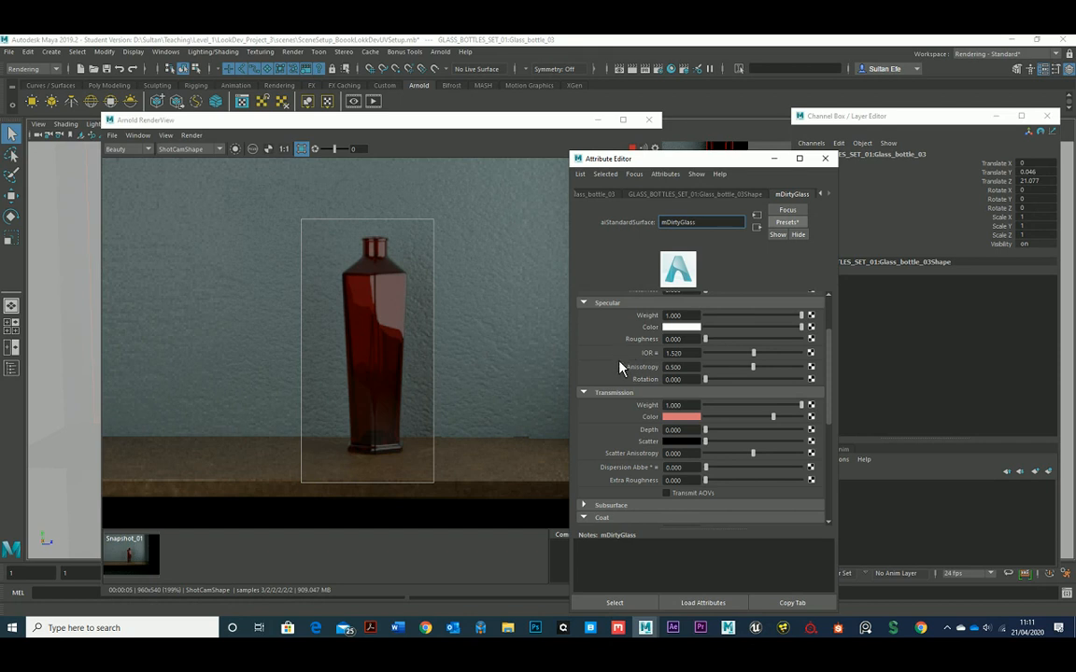
{"action": "scroll", "coordinate": [620, 382], "scroll_direction": "down", "scroll_amount": 1}
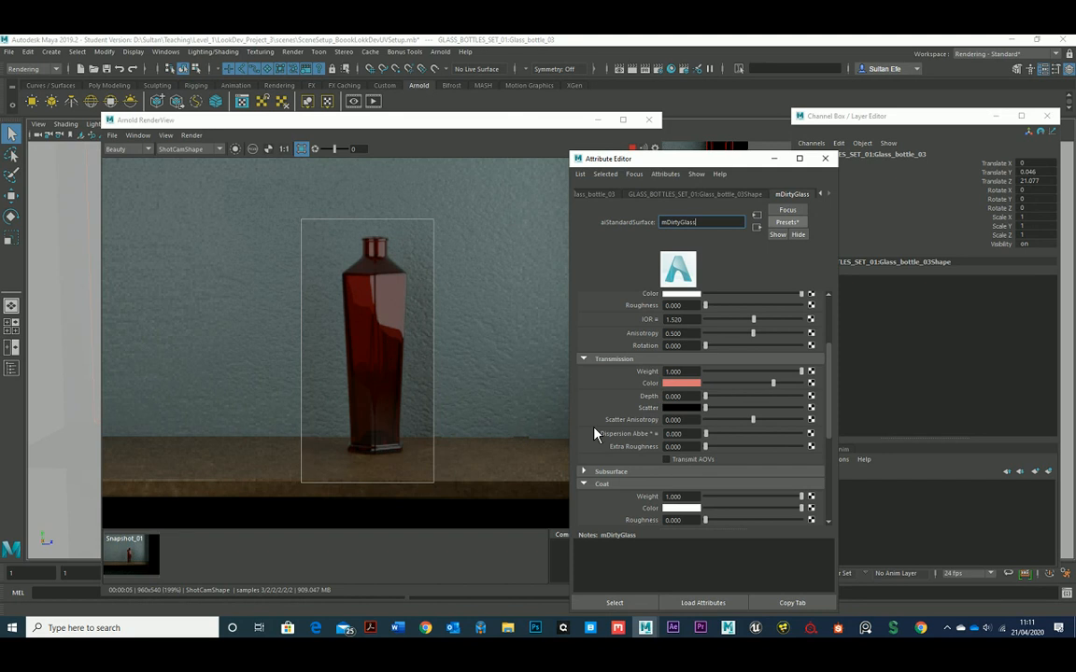
{"action": "scroll", "coordinate": [611, 435], "scroll_direction": "down", "scroll_amount": 3}
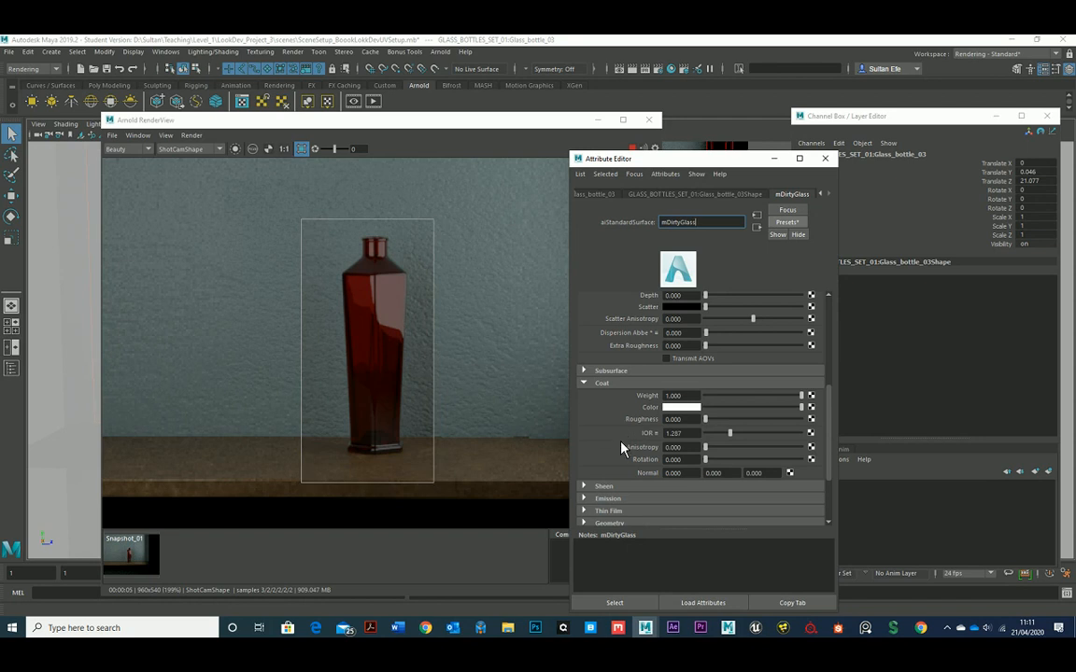
{"action": "scroll", "coordinate": [622, 448], "scroll_direction": "down", "scroll_amount": 2}
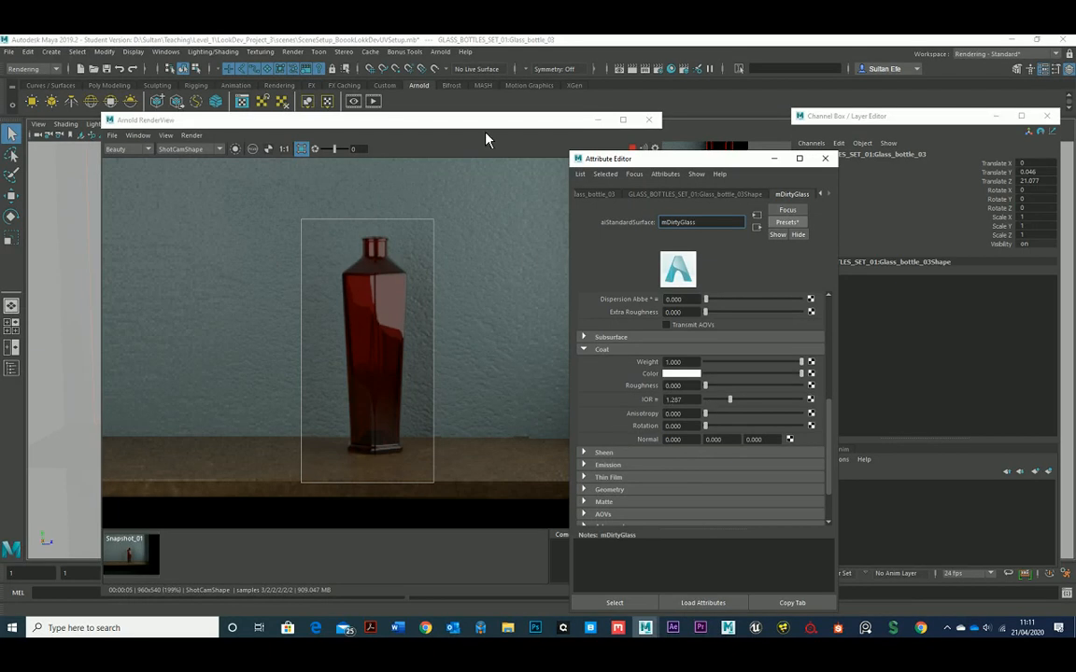
Step: Store a snapshot of the current red glass bottle render
{"action": "left_click", "coordinate": [436, 118]}
{"action": "left_click", "coordinate": [640, 594]}
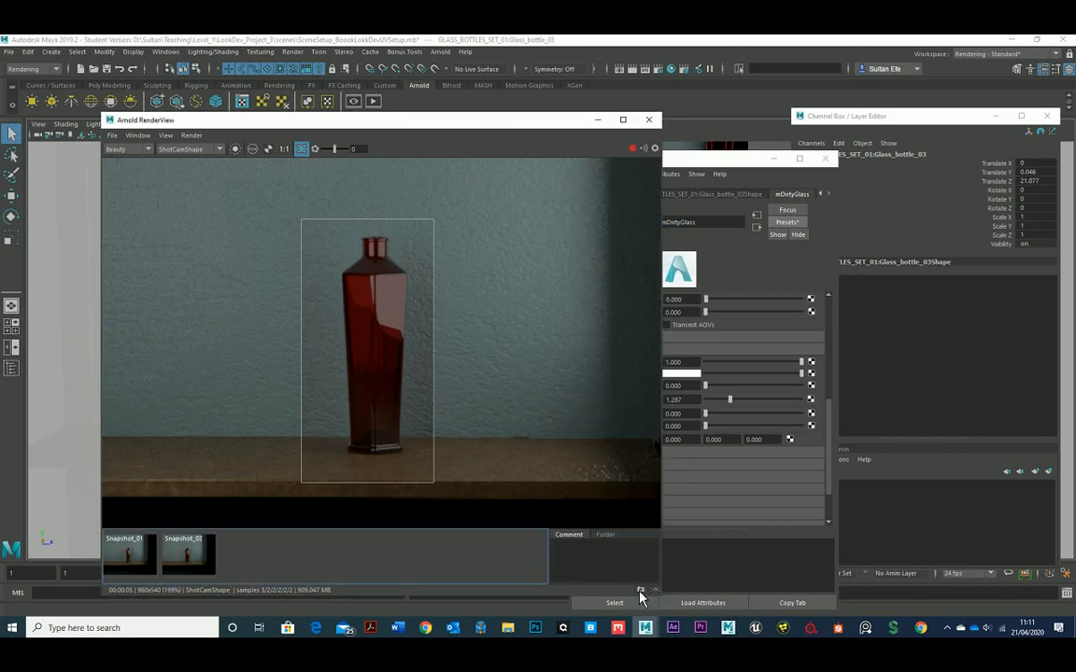
Step: Map a File texture to the Coat Roughness of mDirtyGlass and set its Filter Type to Off
{"action": "left_click", "coordinate": [719, 164]}
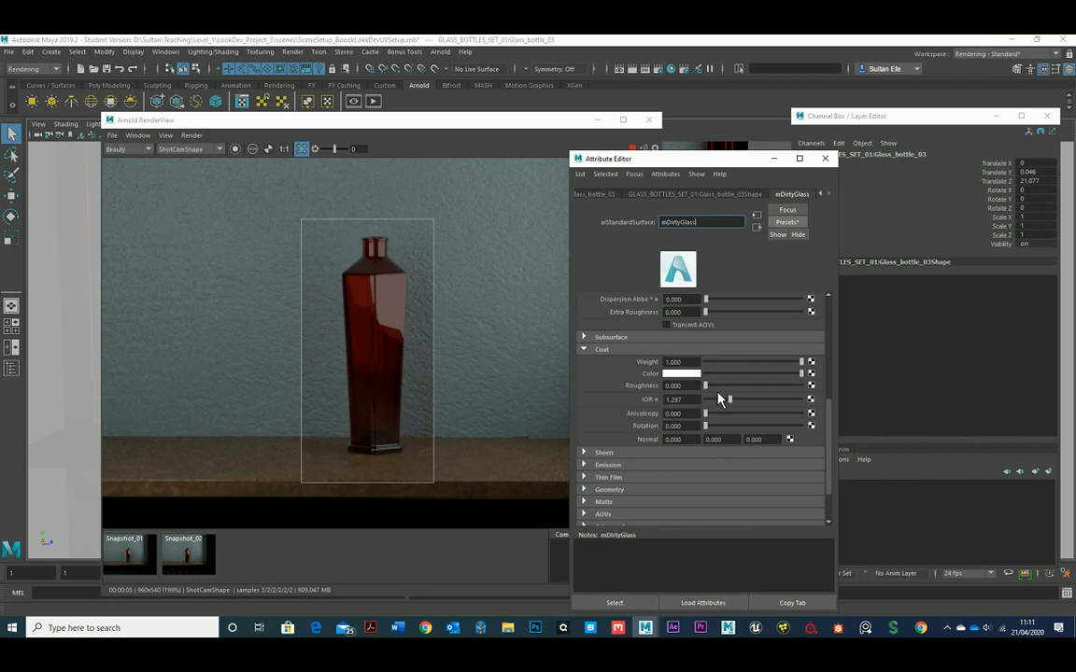
{"action": "left_click", "coordinate": [811, 386]}
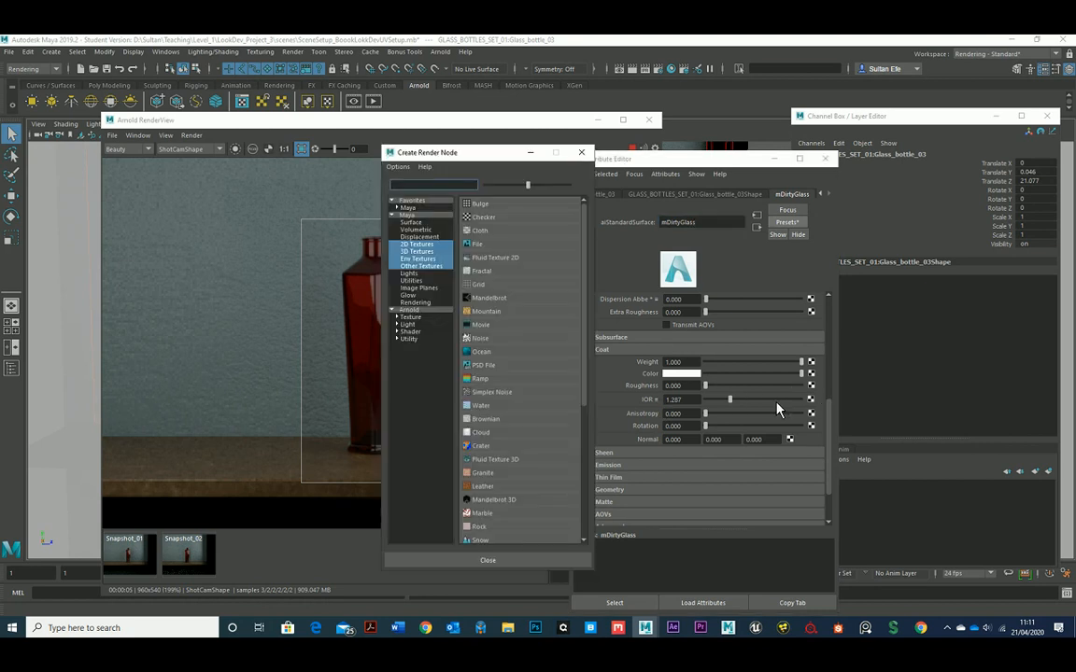
{"action": "left_click", "coordinate": [496, 246]}
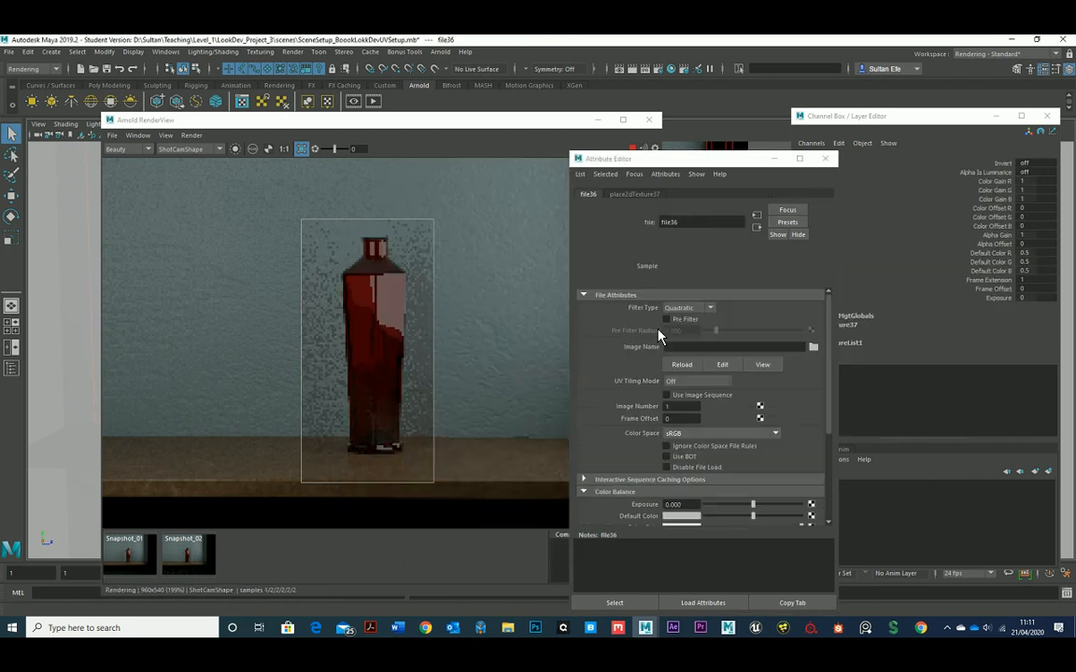
{"action": "left_click", "coordinate": [699, 308]}
{"action": "left_click", "coordinate": [691, 320]}
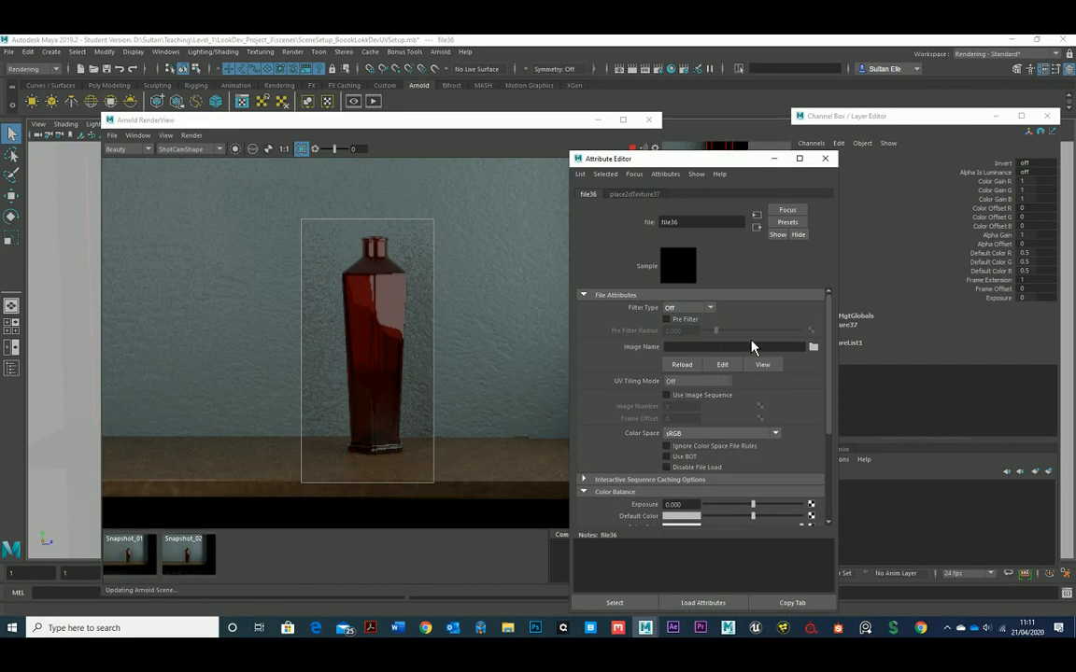
Step: Load grunge-distressed-dirty-texture-free.jpg from the RawTextures folder as the file texture's image, previewing scratchPlasticTexture.jpg as an alternative
{"action": "left_click", "coordinate": [814, 346]}
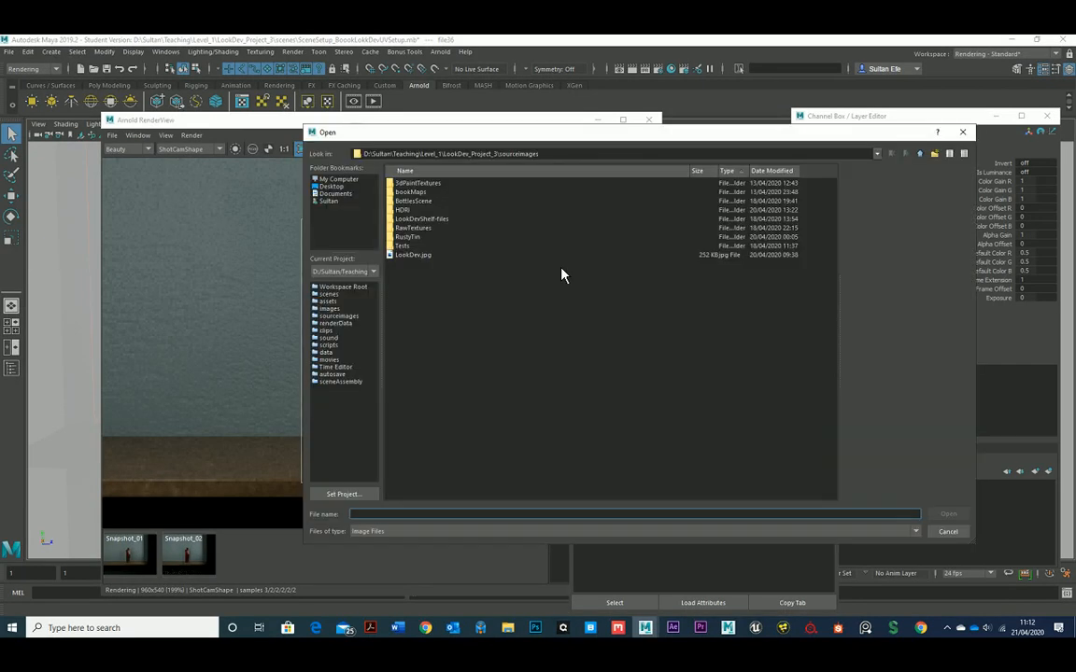
{"action": "double_click", "coordinate": [435, 202]}
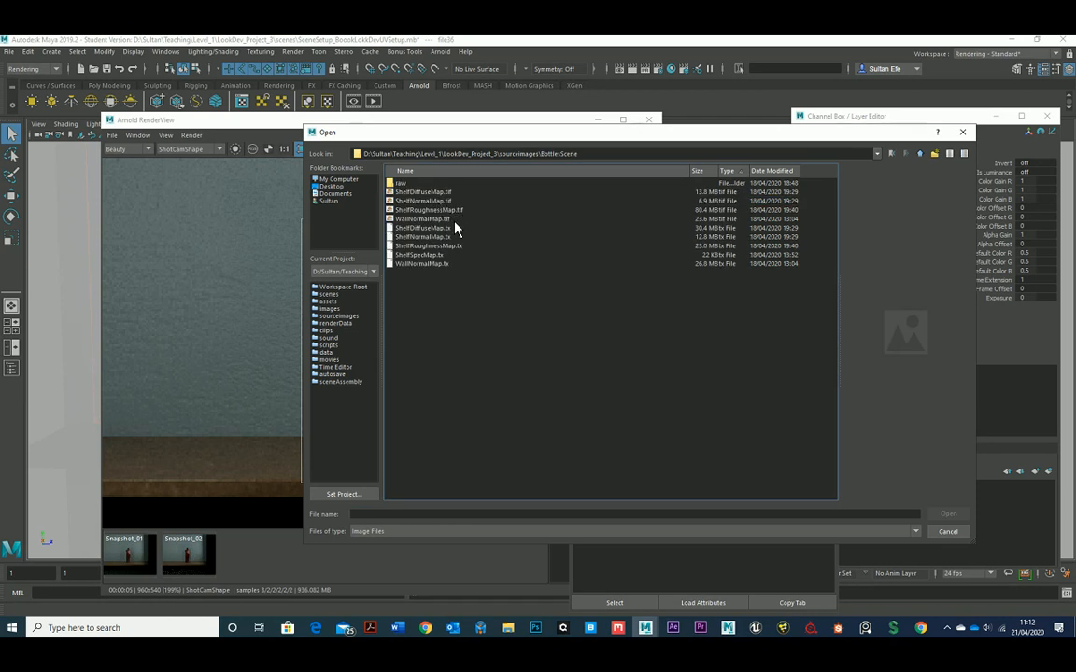
{"action": "double_click", "coordinate": [439, 183]}
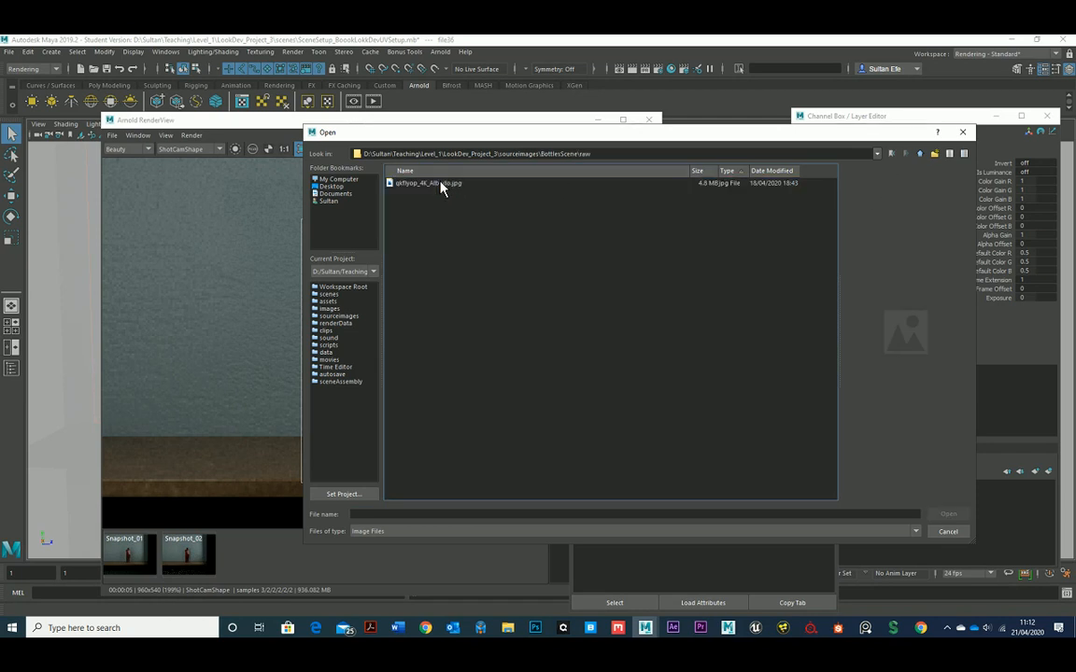
{"action": "left_click", "coordinate": [921, 154]}
{"action": "left_click", "coordinate": [920, 154]}
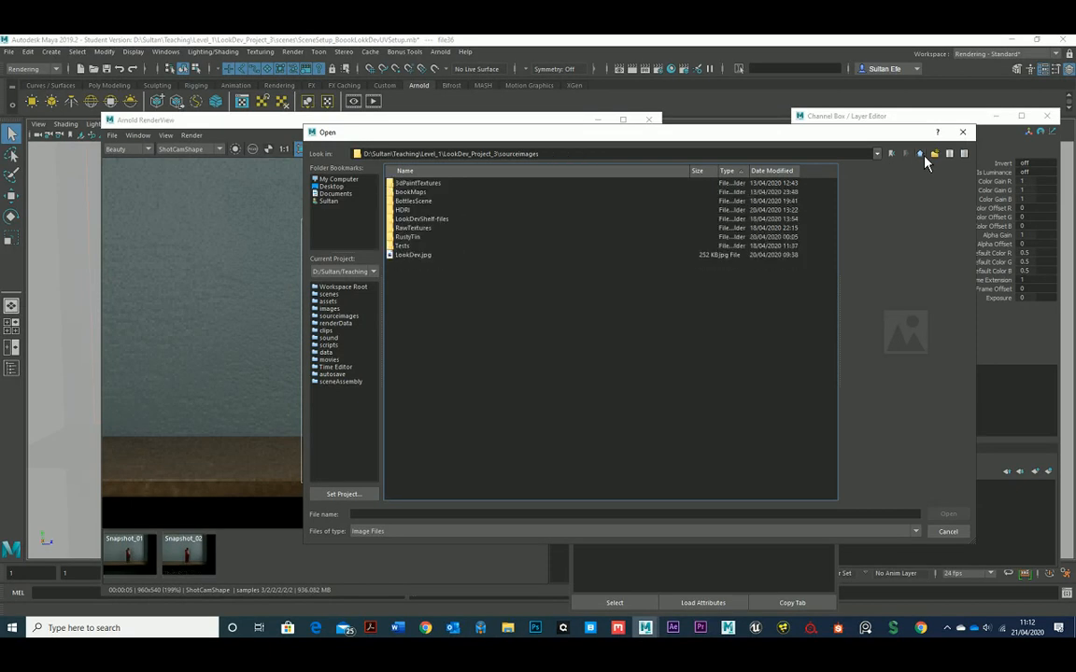
{"action": "double_click", "coordinate": [426, 230]}
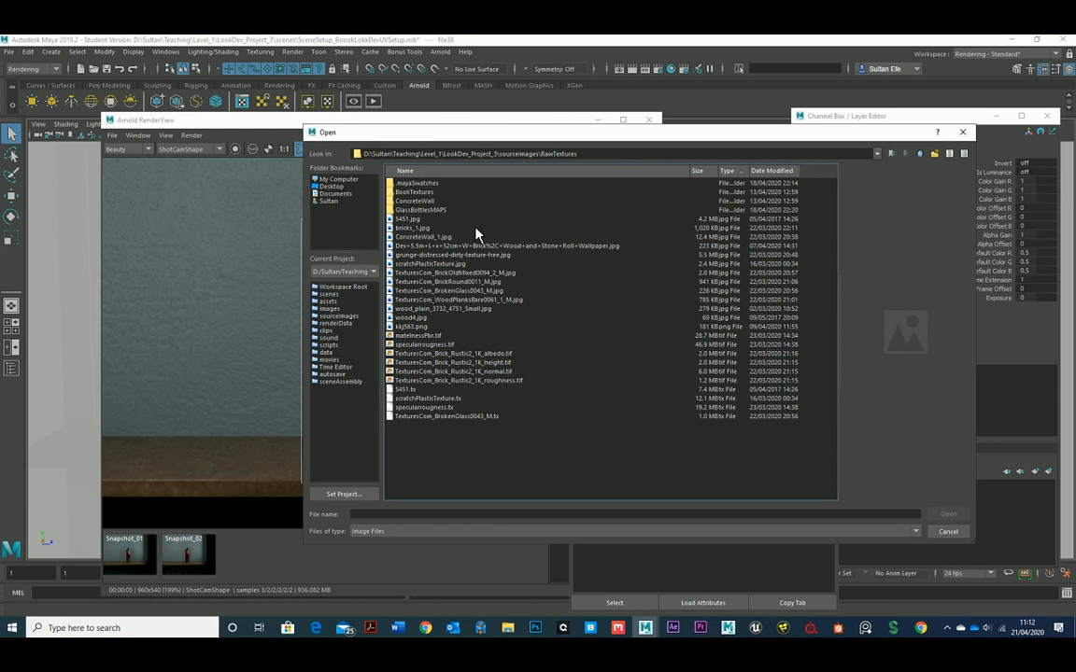
{"action": "left_click", "coordinate": [461, 264]}
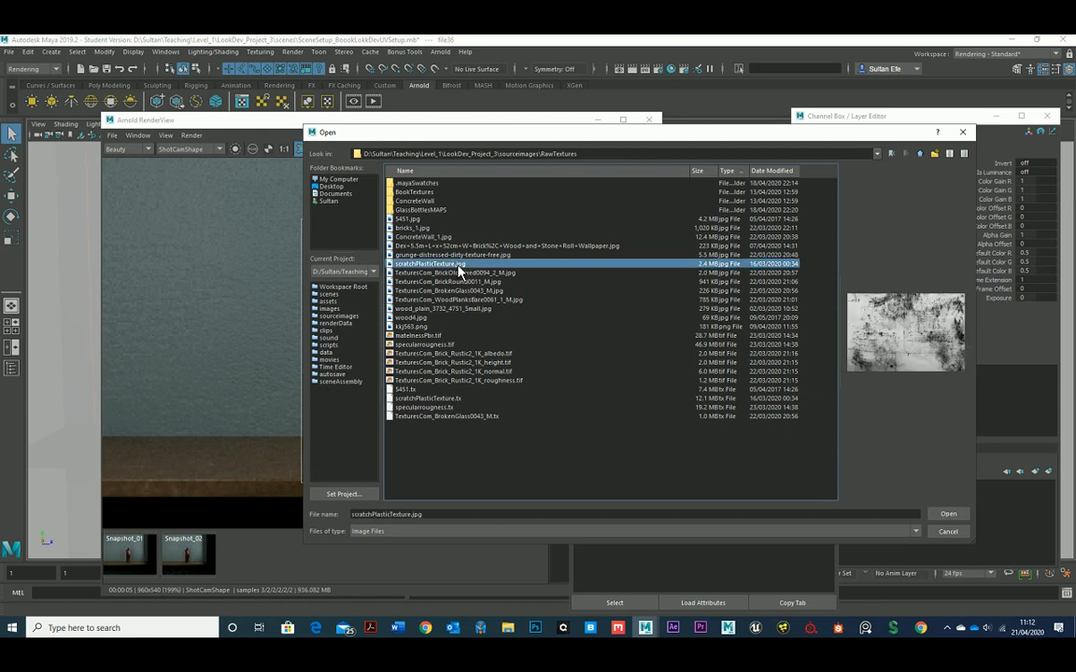
{"action": "left_click", "coordinate": [441, 256]}
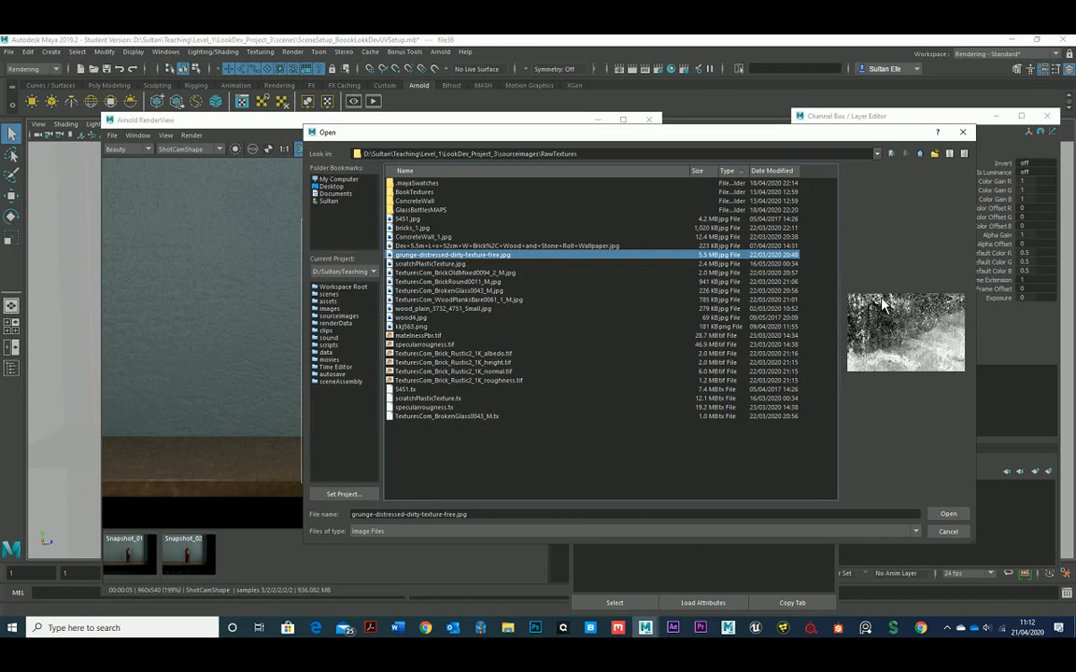
{"action": "double_click", "coordinate": [490, 258]}
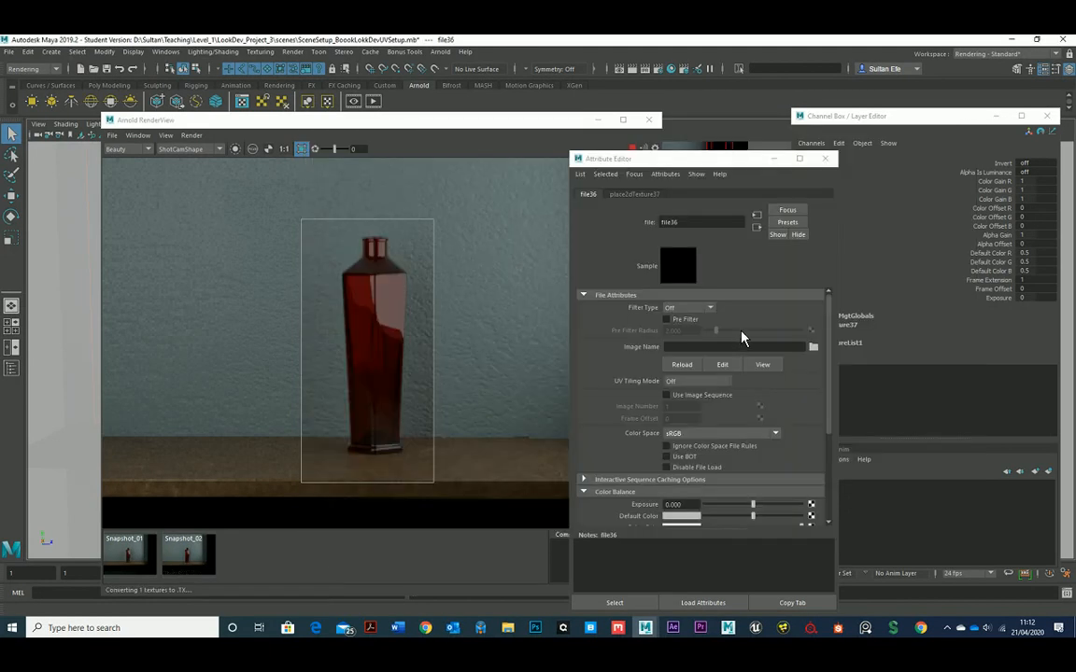
Step: Stop the live render and view the loaded grunge texture image in FCheck
{"action": "left_click", "coordinate": [581, 134]}
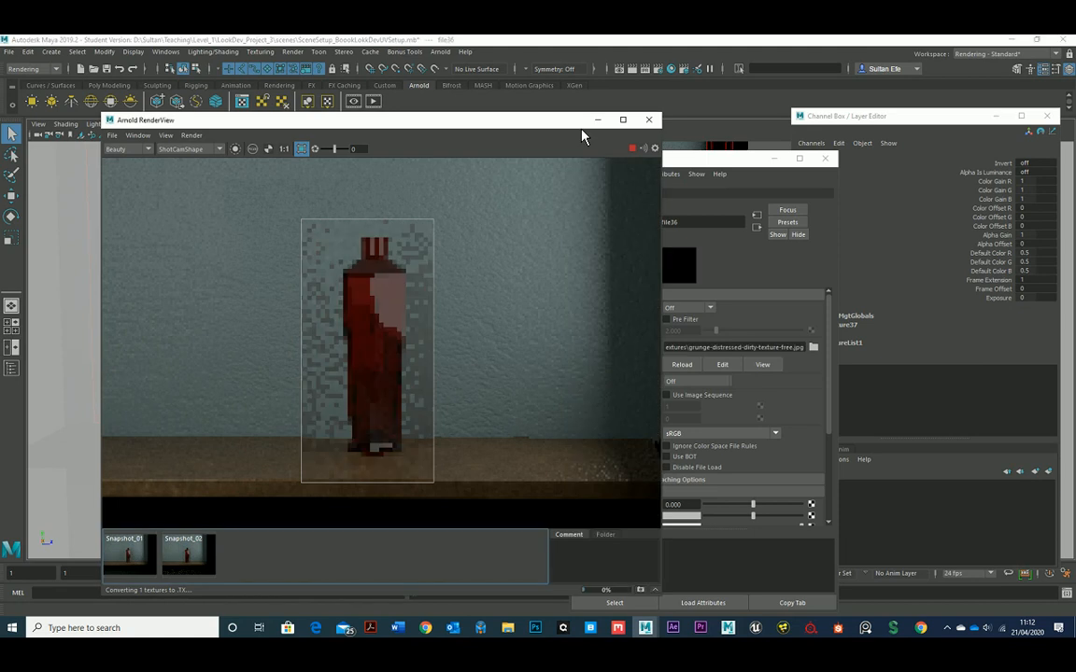
{"action": "left_click", "coordinate": [631, 148]}
{"action": "left_click", "coordinate": [712, 165]}
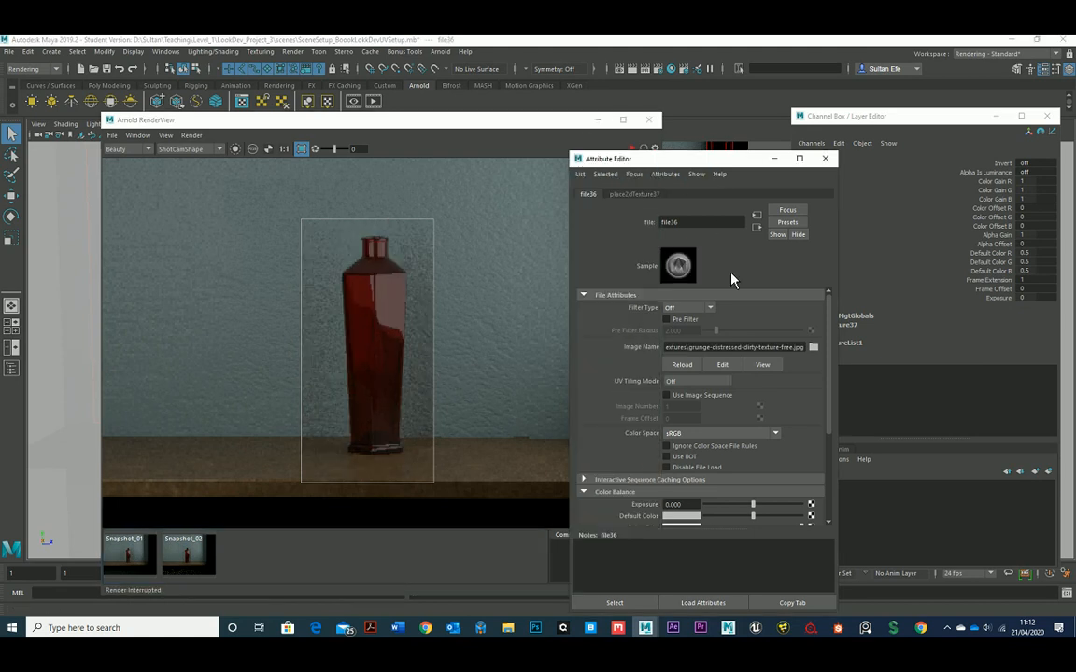
{"action": "left_click", "coordinate": [763, 365]}
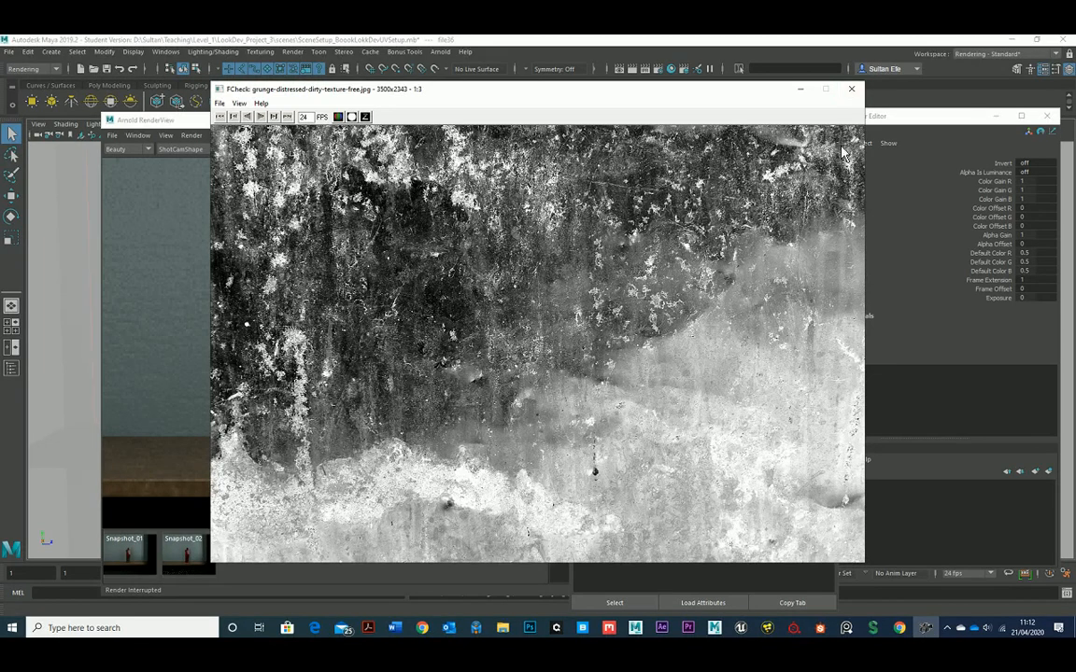
{"action": "left_click", "coordinate": [850, 91]}
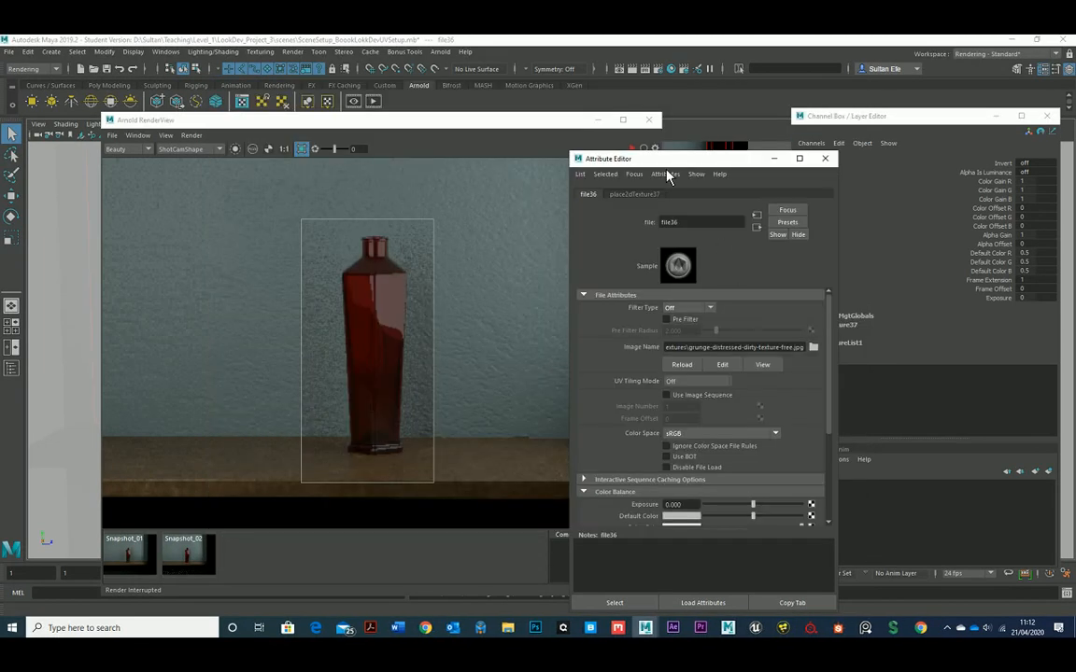
Step: Set the grunge texture's Color Space to Raw and enable Alpha Is Luminance
{"action": "left_click_drag", "start_coordinate": [701, 158], "coordinate": [638, 47]}
{"action": "left_click", "coordinate": [617, 122]}
{"action": "left_click", "coordinate": [520, 79]}
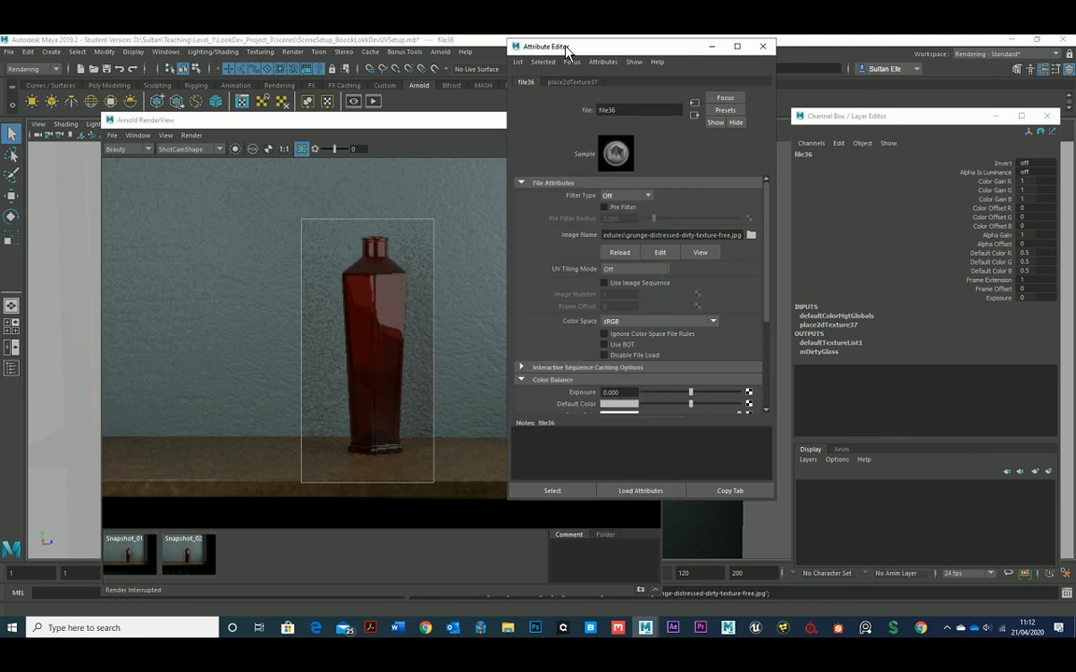
{"action": "left_click", "coordinate": [639, 323]}
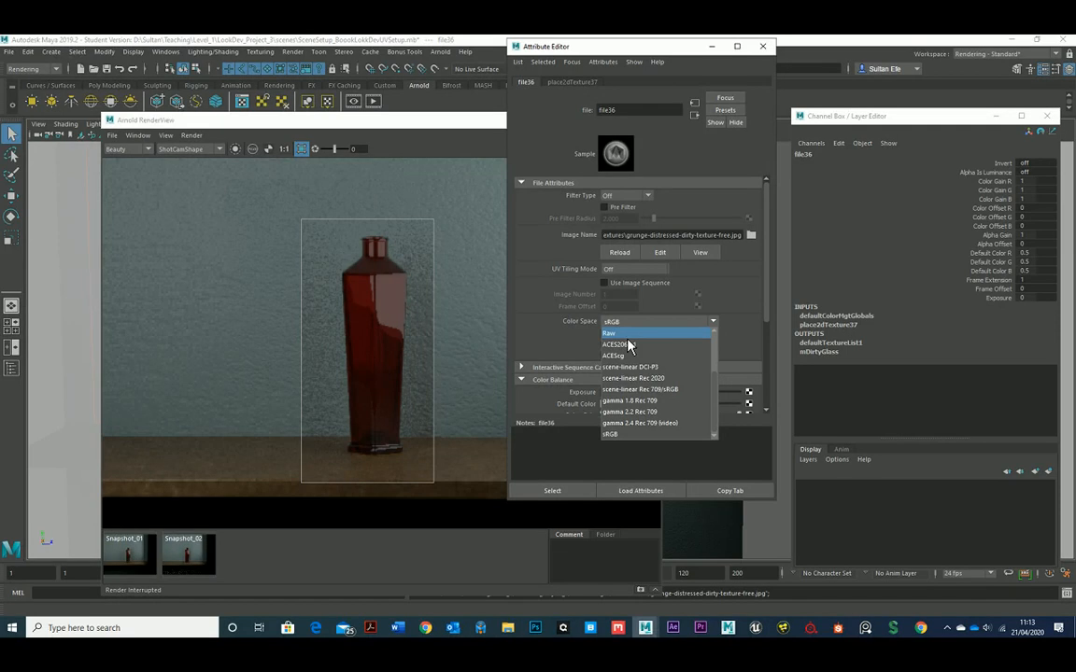
{"action": "left_click", "coordinate": [623, 336]}
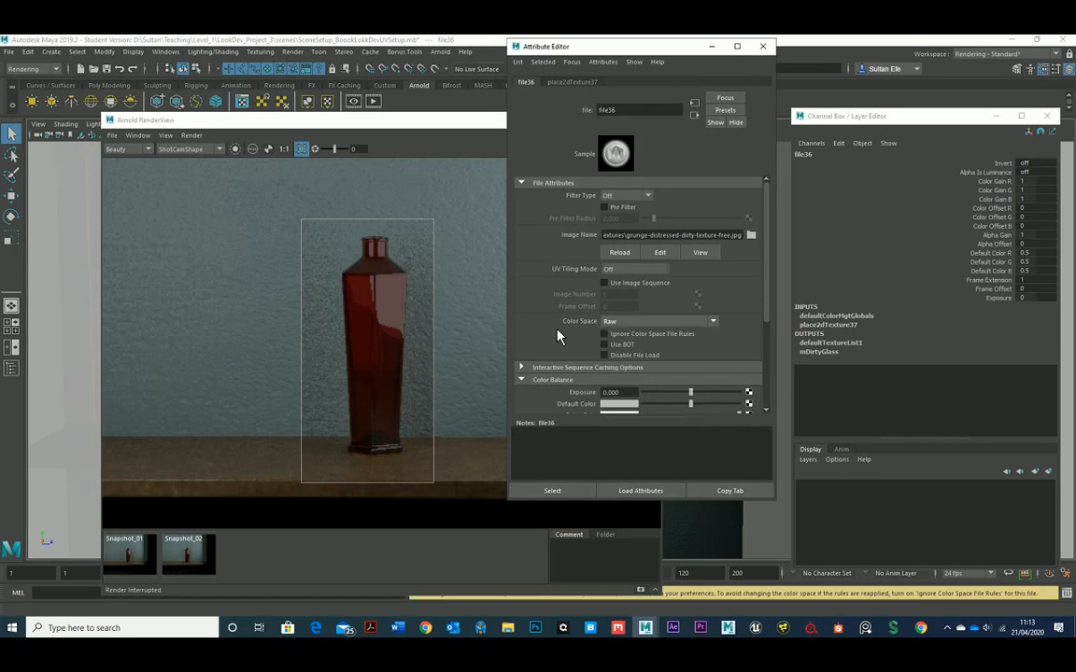
{"action": "scroll", "coordinate": [558, 337], "scroll_direction": "down", "scroll_amount": 1}
{"action": "scroll", "coordinate": [558, 335], "scroll_direction": "down", "scroll_amount": 2}
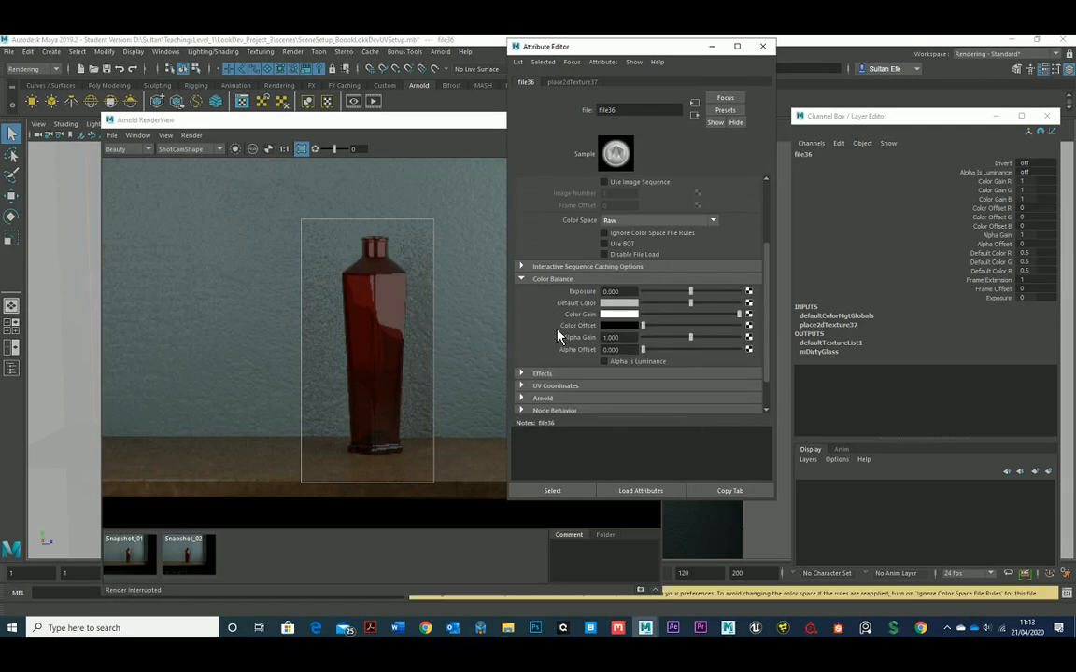
{"action": "left_click", "coordinate": [637, 364]}
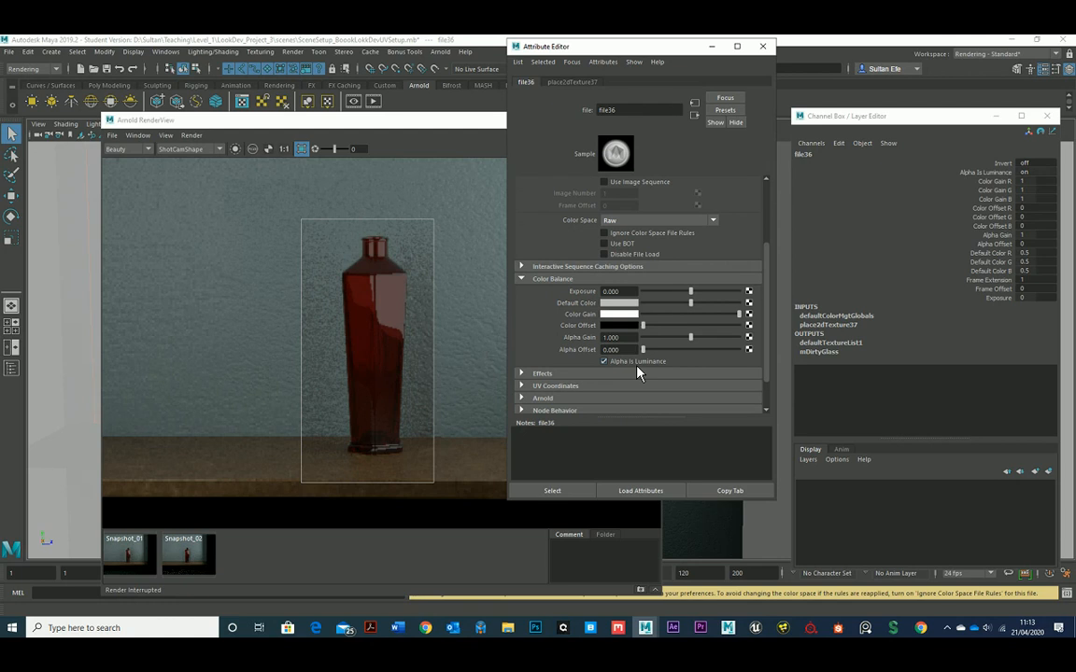
Step: Render the bottle region with the Test Resolution set to 100%, and stop the render
{"action": "left_click", "coordinate": [427, 122]}
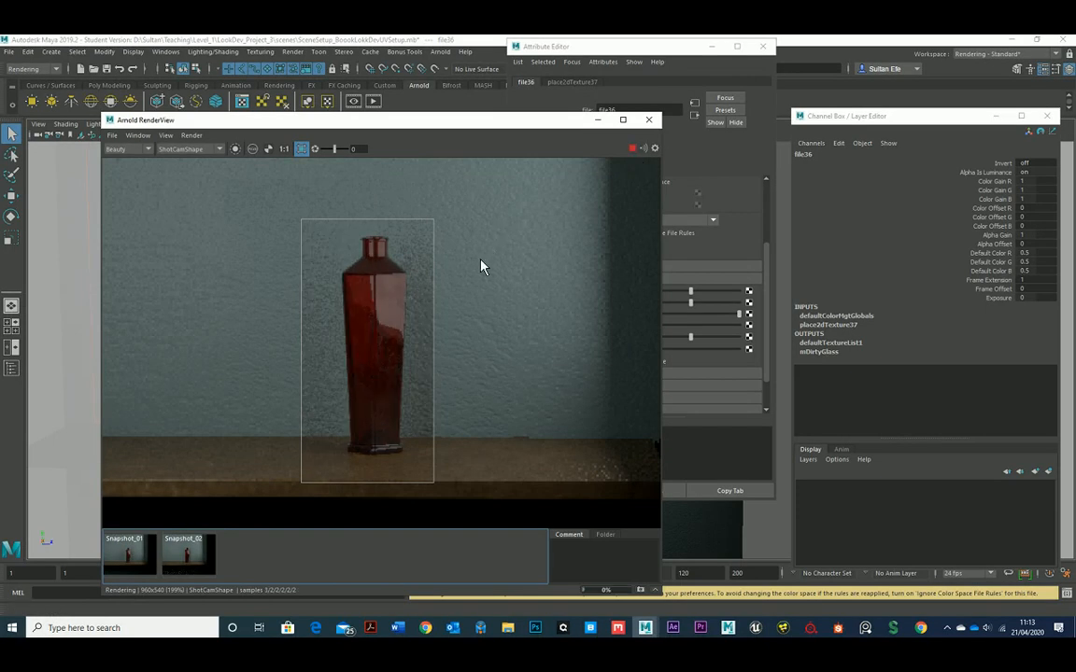
{"action": "left_click", "coordinate": [165, 135]}
{"action": "mouse_move", "coordinate": [220, 243]}
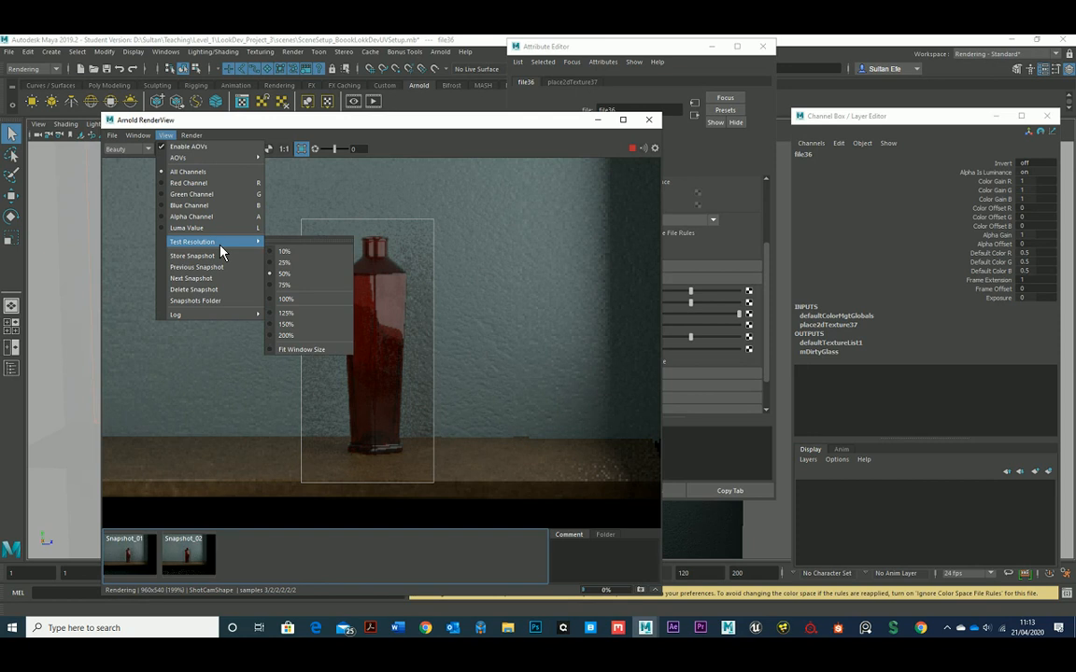
{"action": "left_click", "coordinate": [294, 301]}
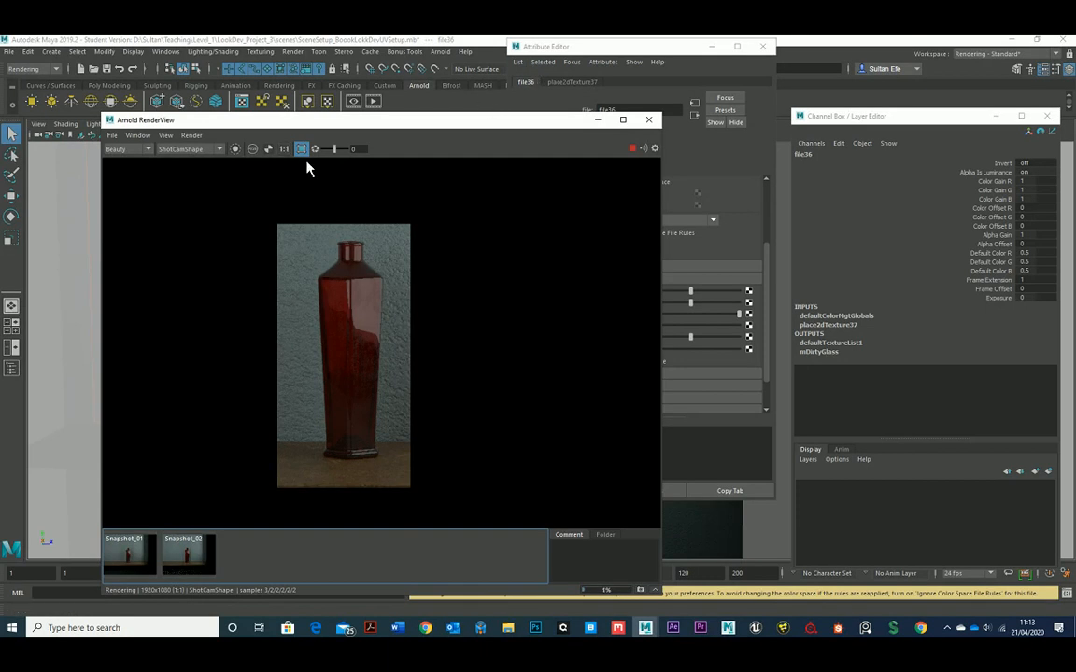
{"action": "left_click", "coordinate": [632, 149]}
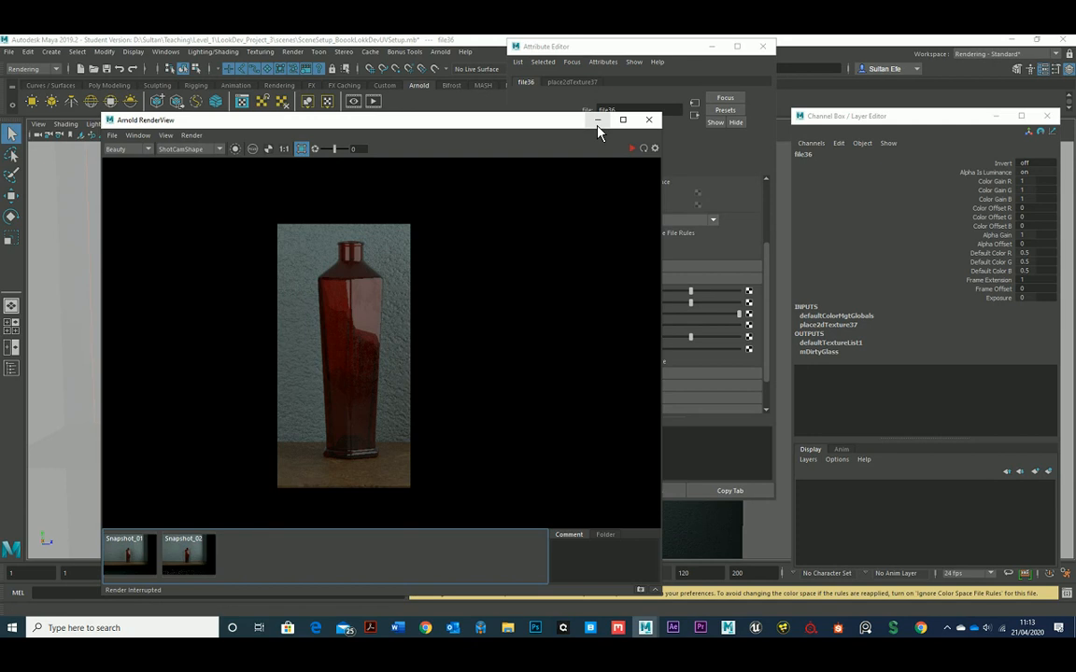
Step: Check the bottle in the viewport and rerun the live render without the crop region, framing the bottle's body up close
{"action": "left_click", "coordinate": [598, 119]}
{"action": "left_click_drag", "start_coordinate": [509, 40], "coordinate": [509, 78]}
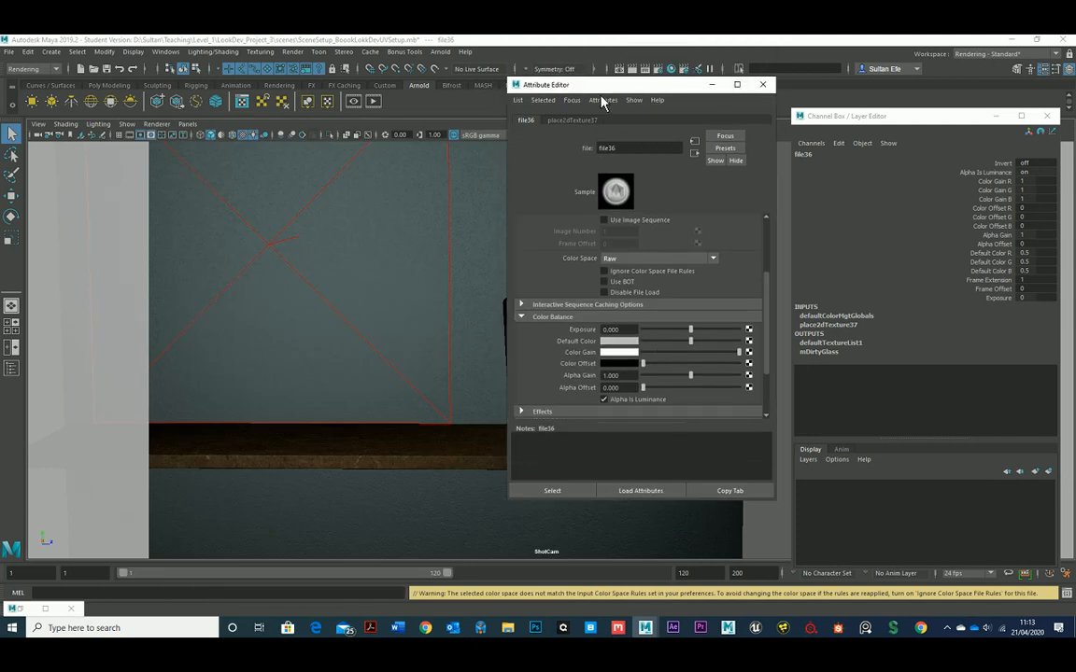
{"action": "left_click_drag", "start_coordinate": [603, 85], "coordinate": [911, 127]}
{"action": "scroll", "coordinate": [582, 286], "scroll_direction": "up", "scroll_amount": 6}
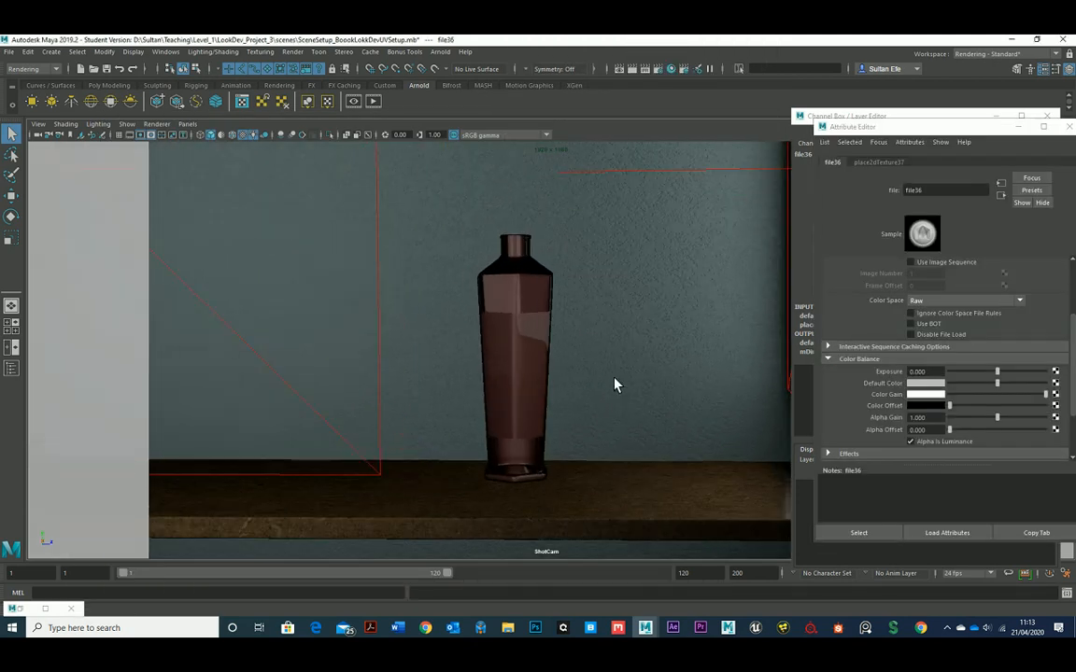
{"action": "left_click", "coordinate": [19, 609]}
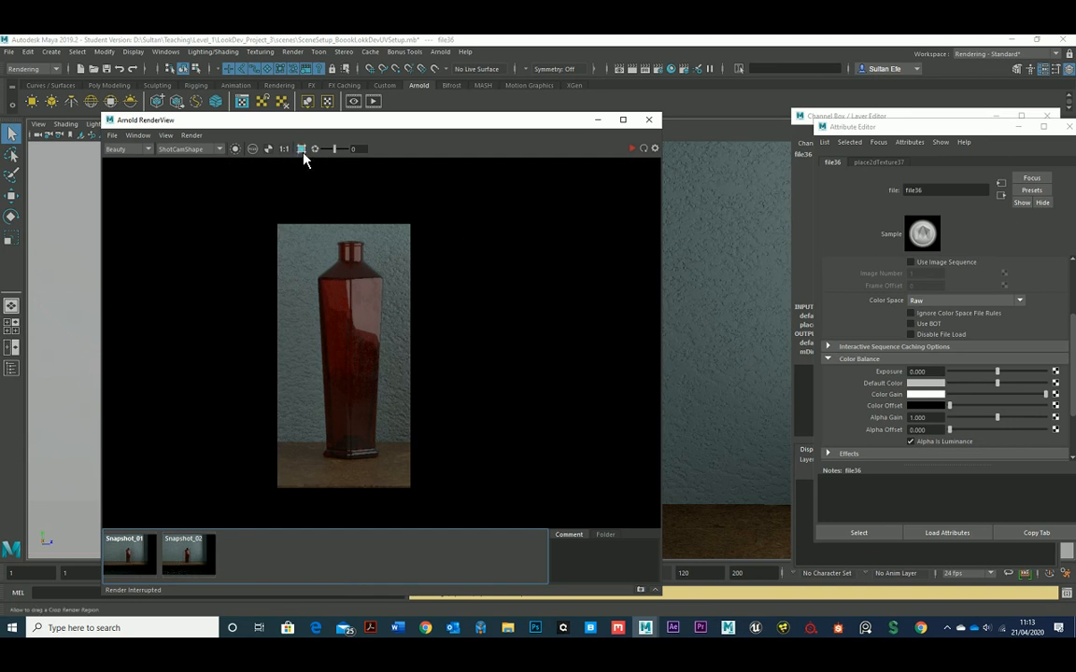
{"action": "left_click", "coordinate": [631, 148]}
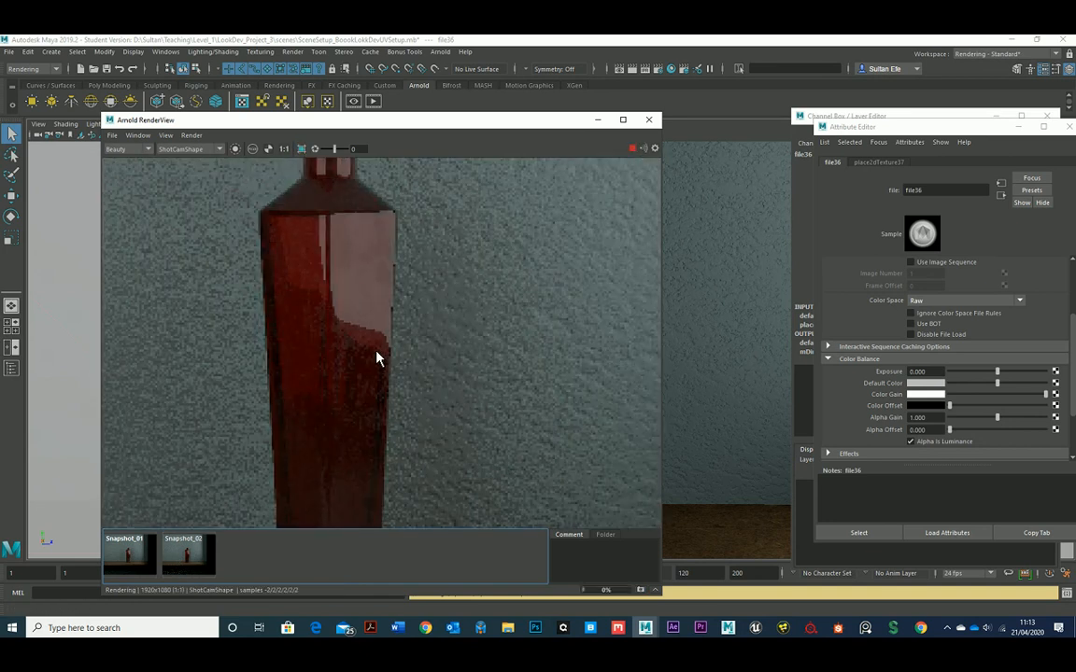
{"action": "middle_click_drag", "start_coordinate": [377, 355], "coordinate": [353, 333]}
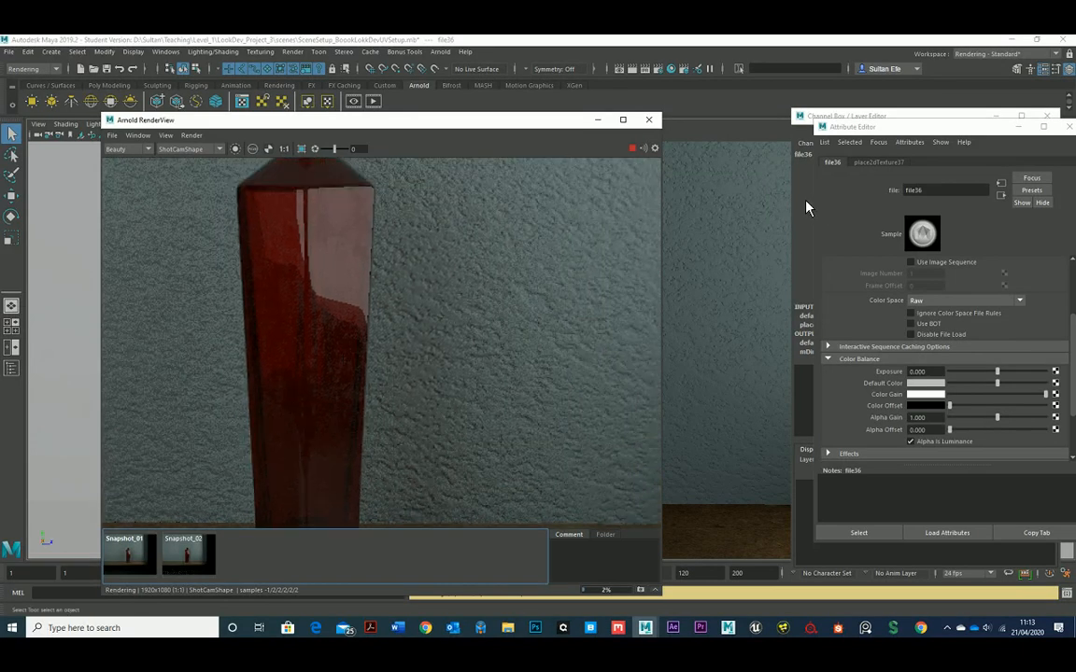
Step: Try the red bottle's mDirtyGlass shader with its Transmission Weight lowered to 0.006, and restore the weight to 1.000
{"action": "left_click", "coordinate": [310, 289]}
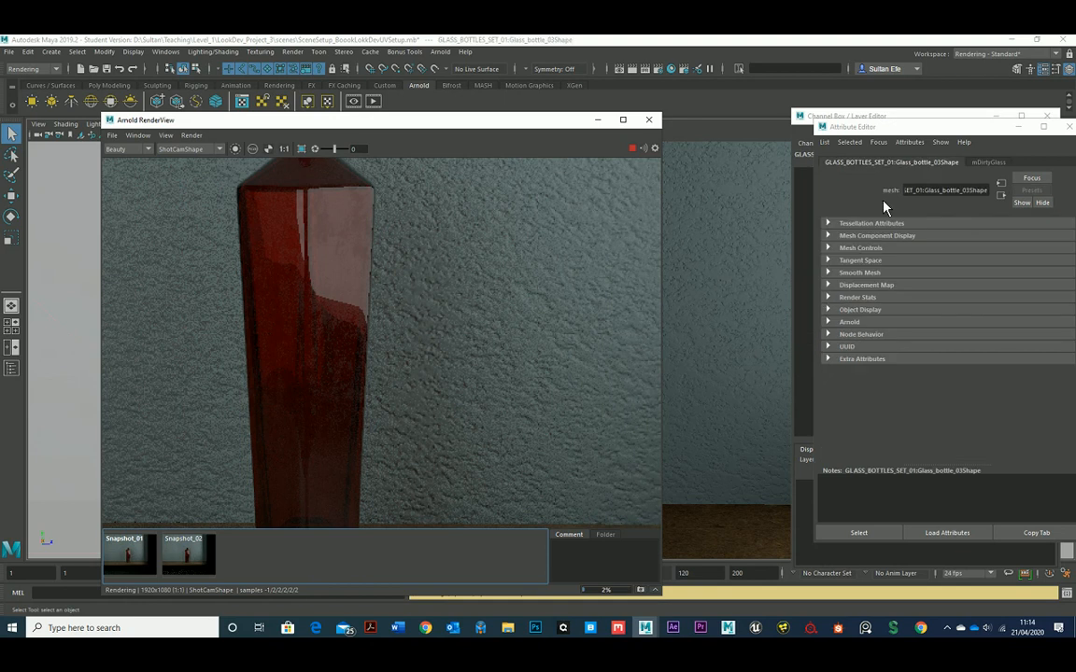
{"action": "left_click_drag", "start_coordinate": [882, 126], "coordinate": [788, 121]}
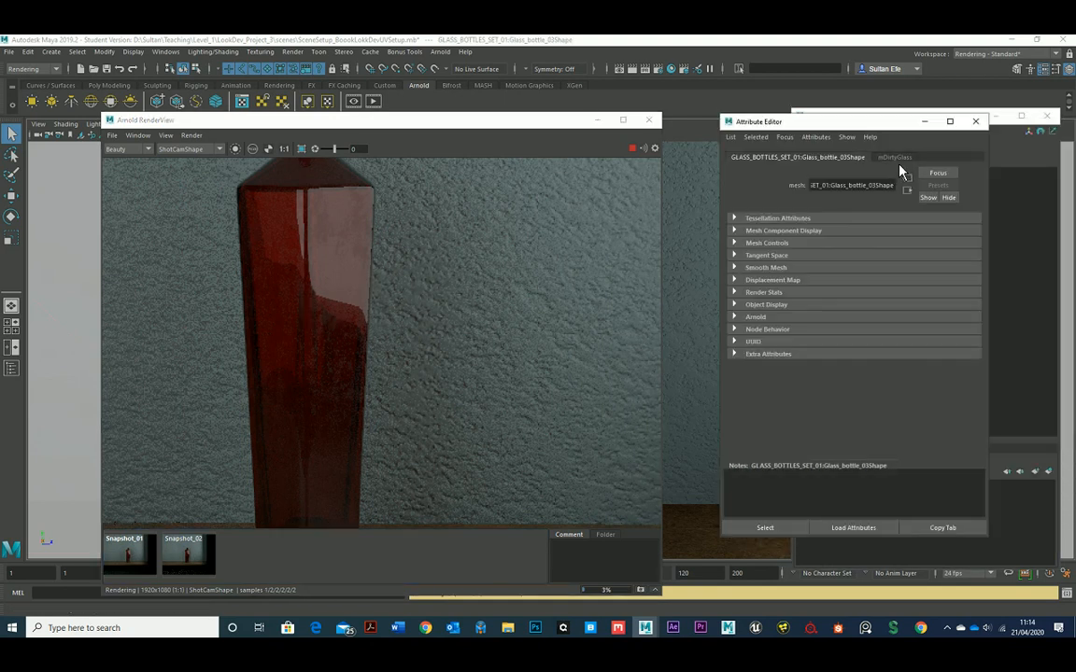
{"action": "left_click", "coordinate": [895, 158]}
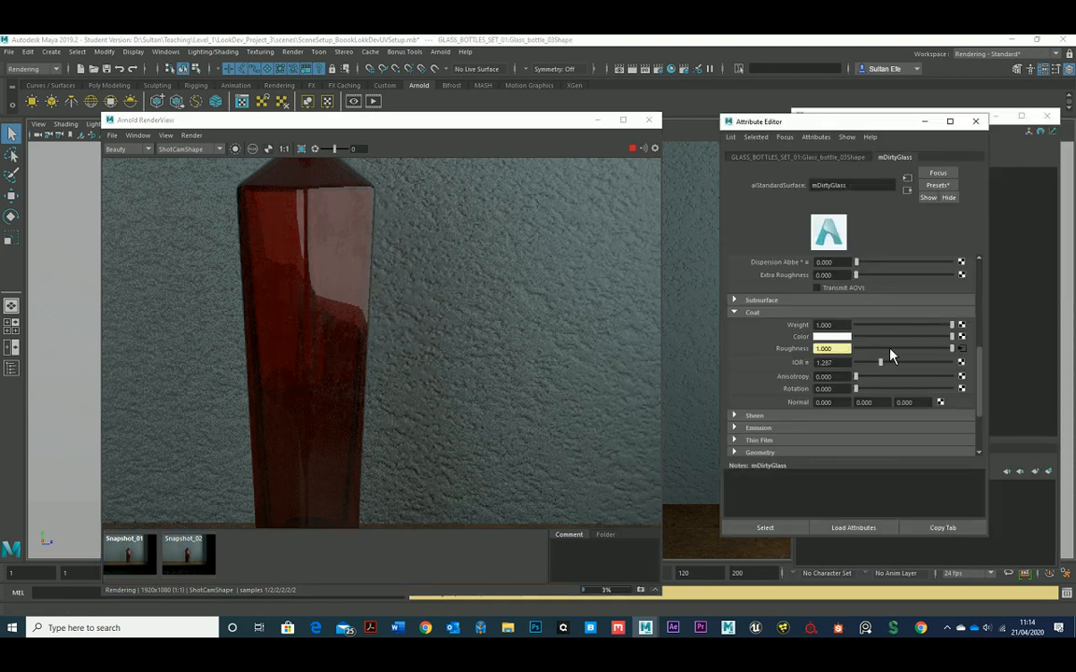
{"action": "left_click_drag", "start_coordinate": [951, 326], "coordinate": [1013, 344]}
{"action": "scroll", "coordinate": [901, 346], "scroll_direction": "up", "scroll_amount": 2}
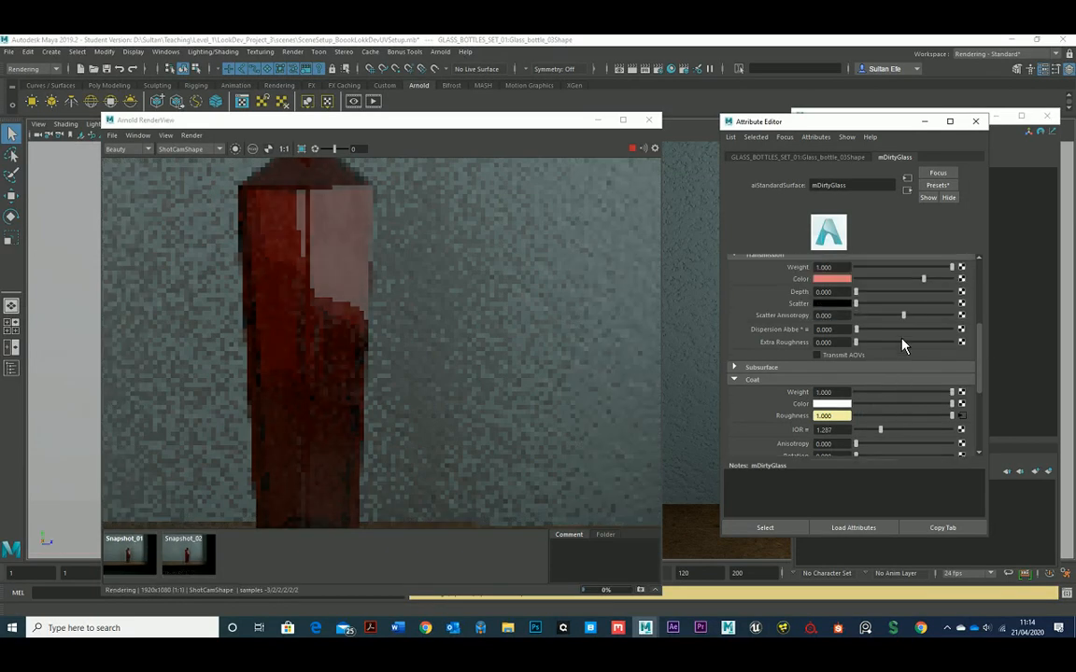
{"action": "scroll", "coordinate": [902, 345], "scroll_direction": "up", "scroll_amount": 1}
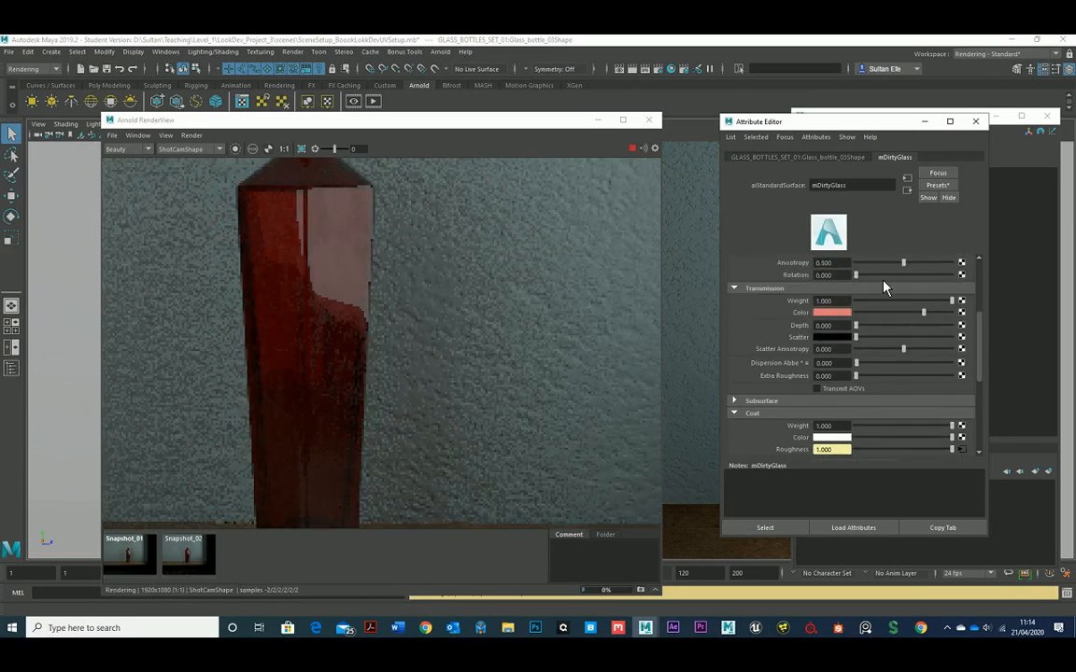
{"action": "left_click", "coordinate": [863, 301]}
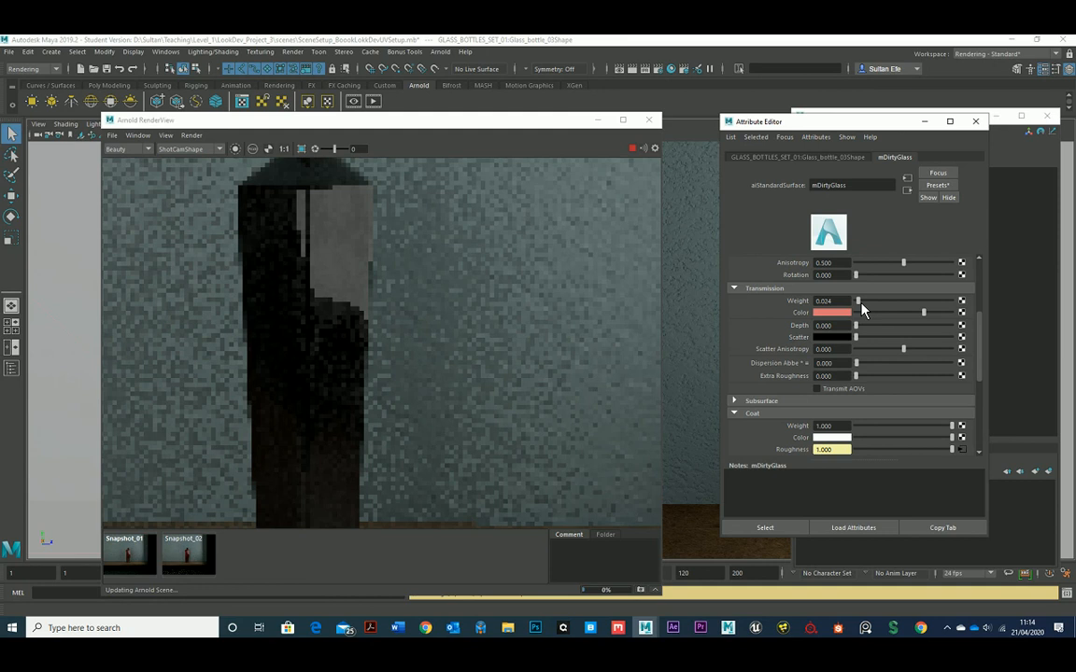
{"action": "left_click_drag", "start_coordinate": [861, 303], "coordinate": [859, 304]}
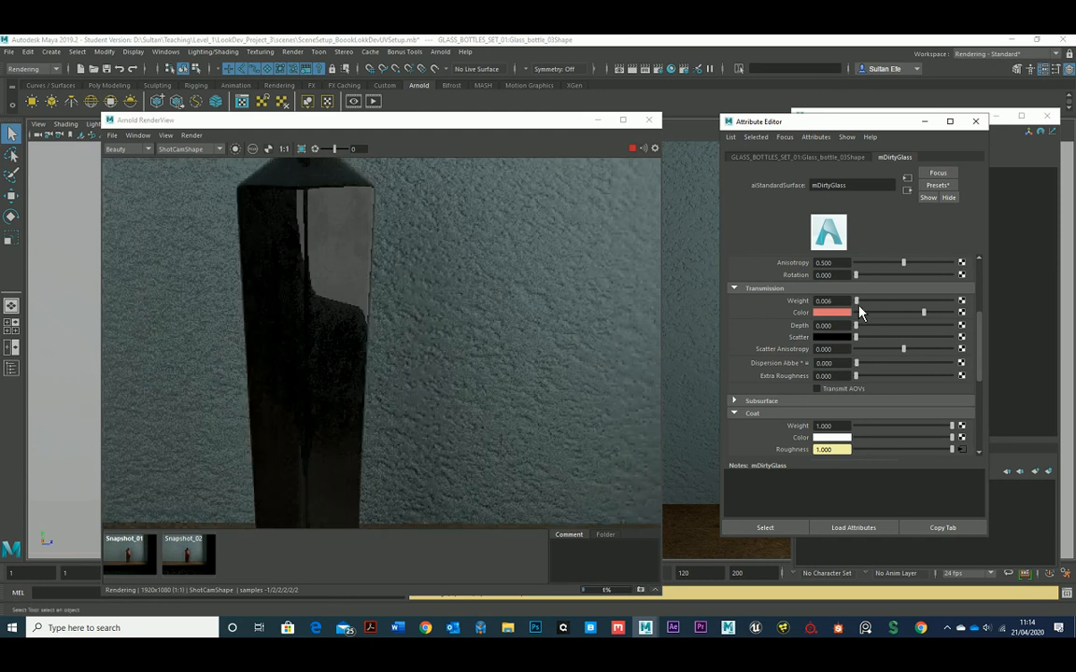
{"action": "left_click_drag", "start_coordinate": [857, 304], "coordinate": [961, 315]}
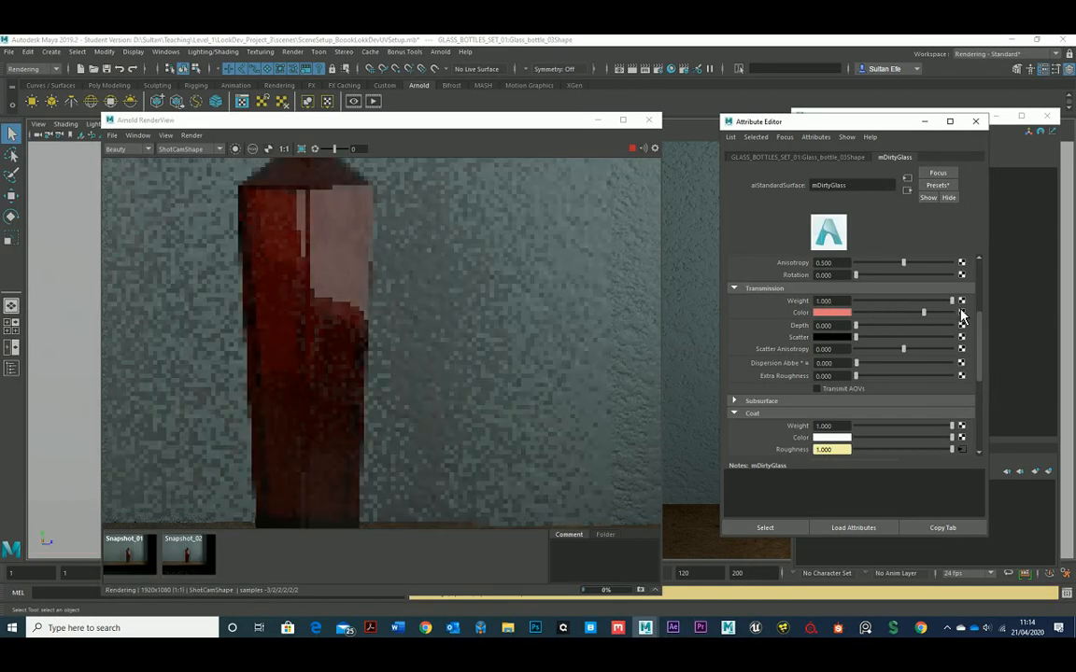
Step: Frame the whole red bottle in the render and review the grunge file texture connected to the Coat Roughness
{"action": "scroll", "coordinate": [383, 406], "scroll_direction": "down", "scroll_amount": 2}
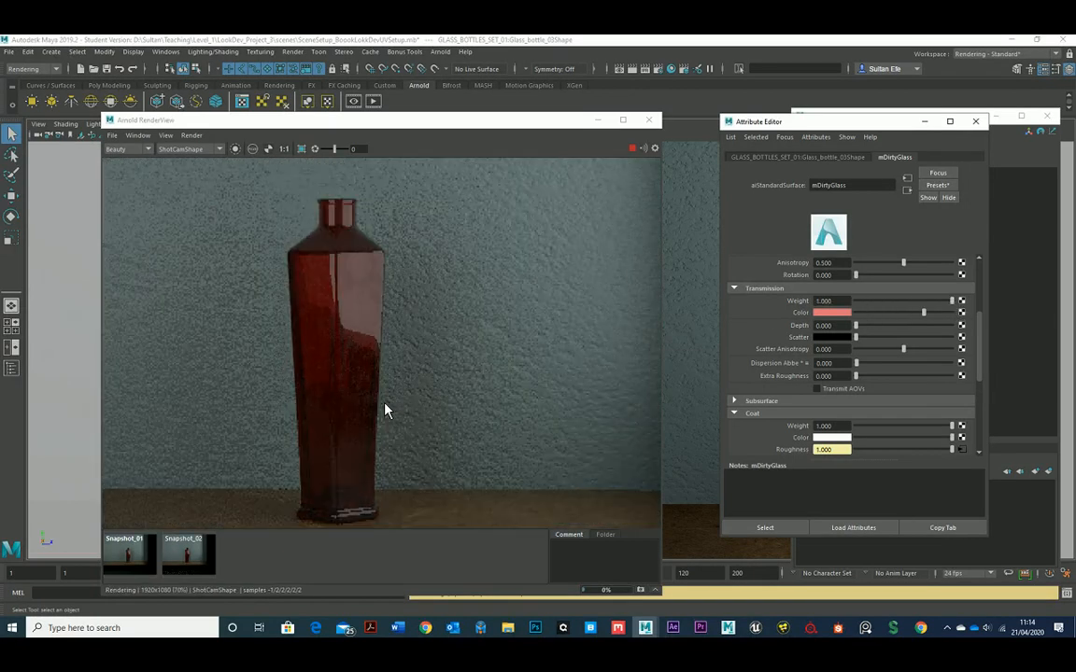
{"action": "left_click", "coordinate": [356, 362]}
{"action": "middle_click_drag", "start_coordinate": [357, 367], "coordinate": [359, 355]}
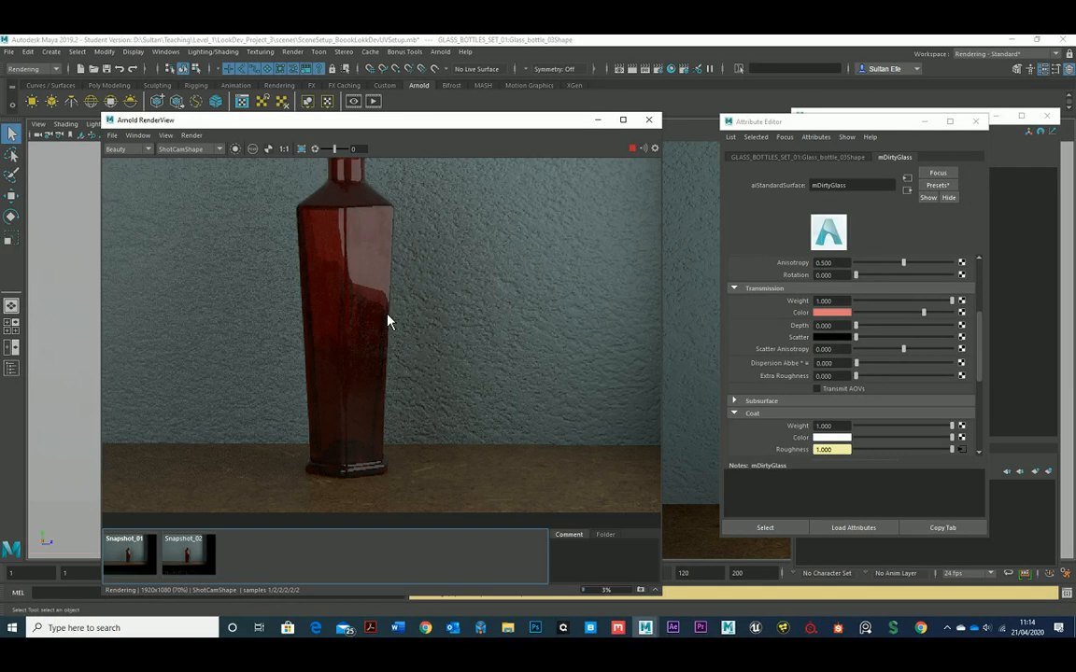
{"action": "scroll", "coordinate": [831, 425], "scroll_direction": "down", "scroll_amount": 5}
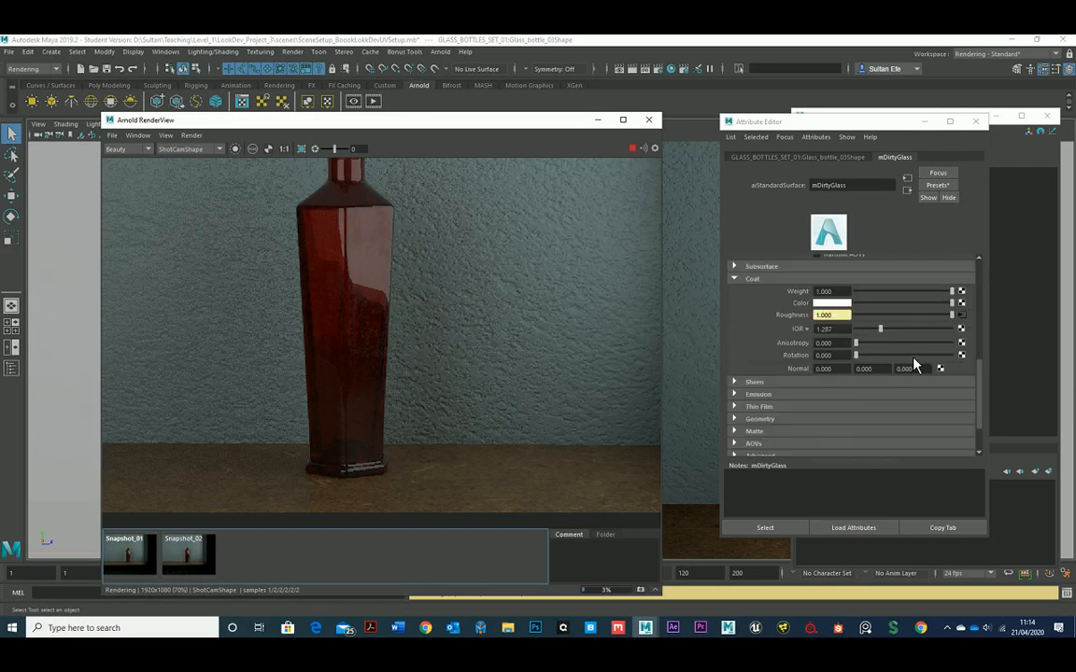
{"action": "left_click", "coordinate": [961, 315]}
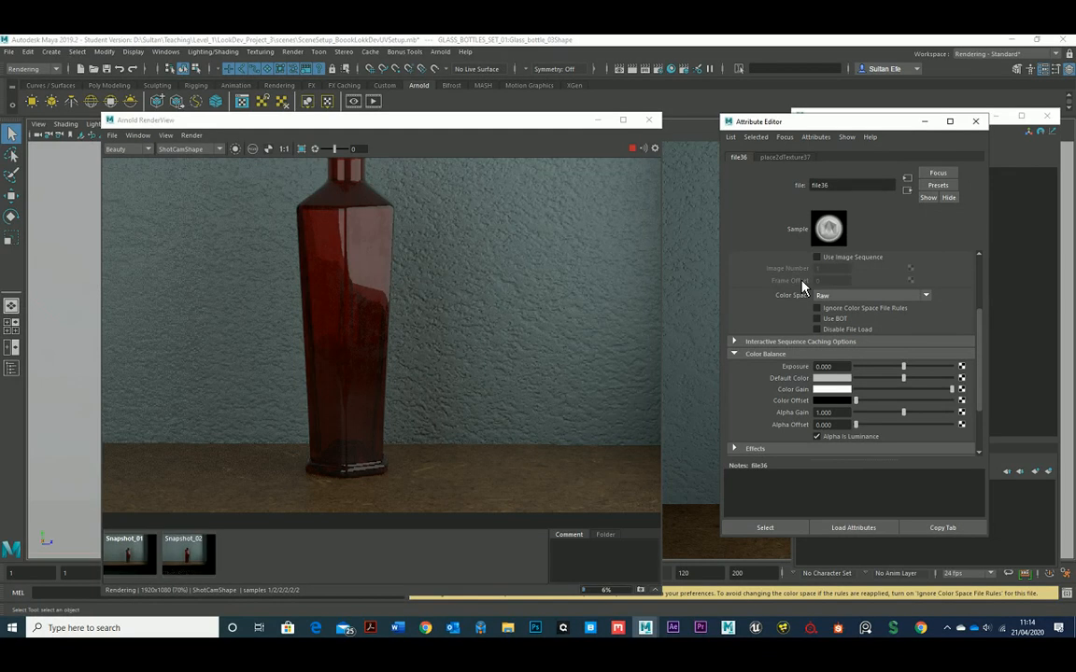
{"action": "scroll", "coordinate": [798, 319], "scroll_direction": "up", "scroll_amount": 3}
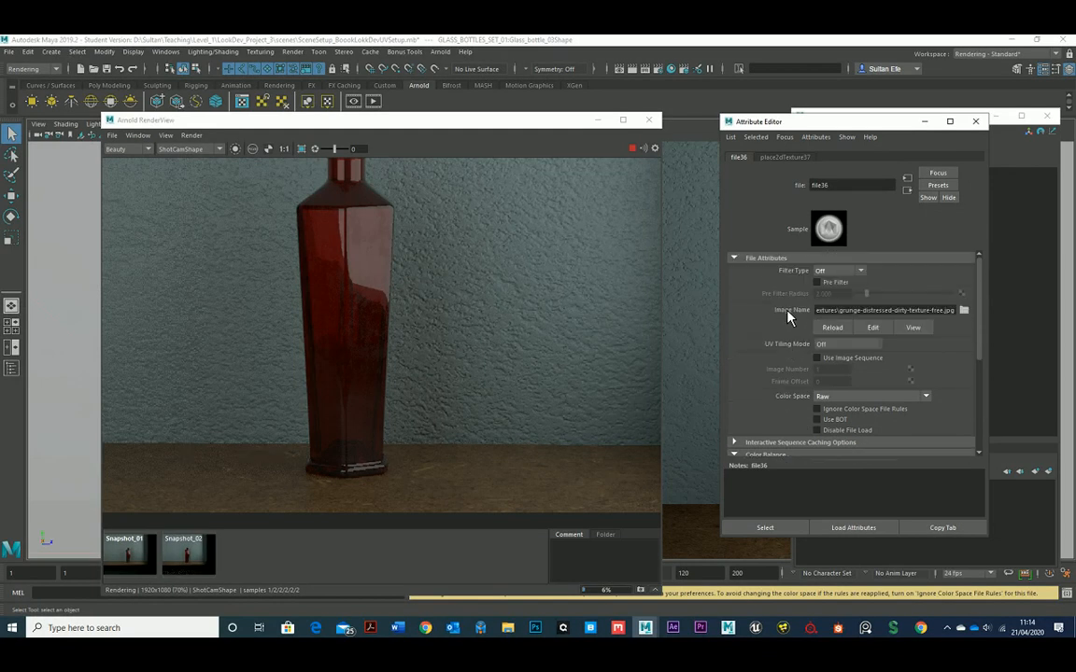
{"action": "scroll", "coordinate": [787, 317], "scroll_direction": "down", "scroll_amount": 5}
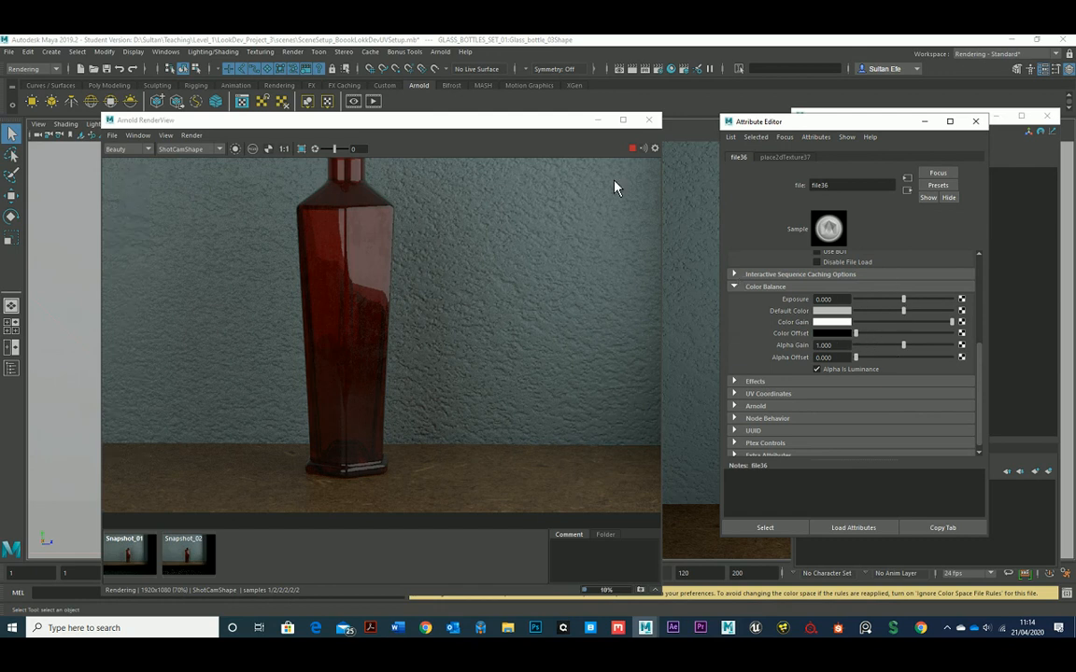
Step: Stop the render, then select Glass_bottle_01 in the Outliner's GlassBottles group, unhide it and frame it in the viewport
{"action": "left_click", "coordinate": [632, 149]}
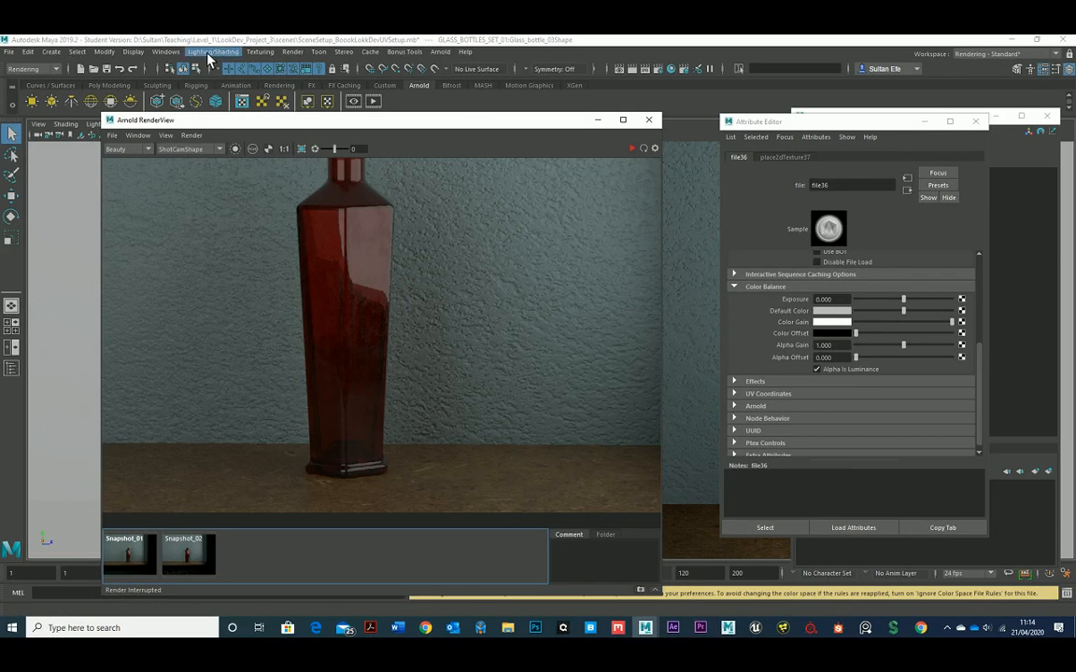
{"action": "left_click", "coordinate": [166, 51]}
{"action": "left_click", "coordinate": [221, 182]}
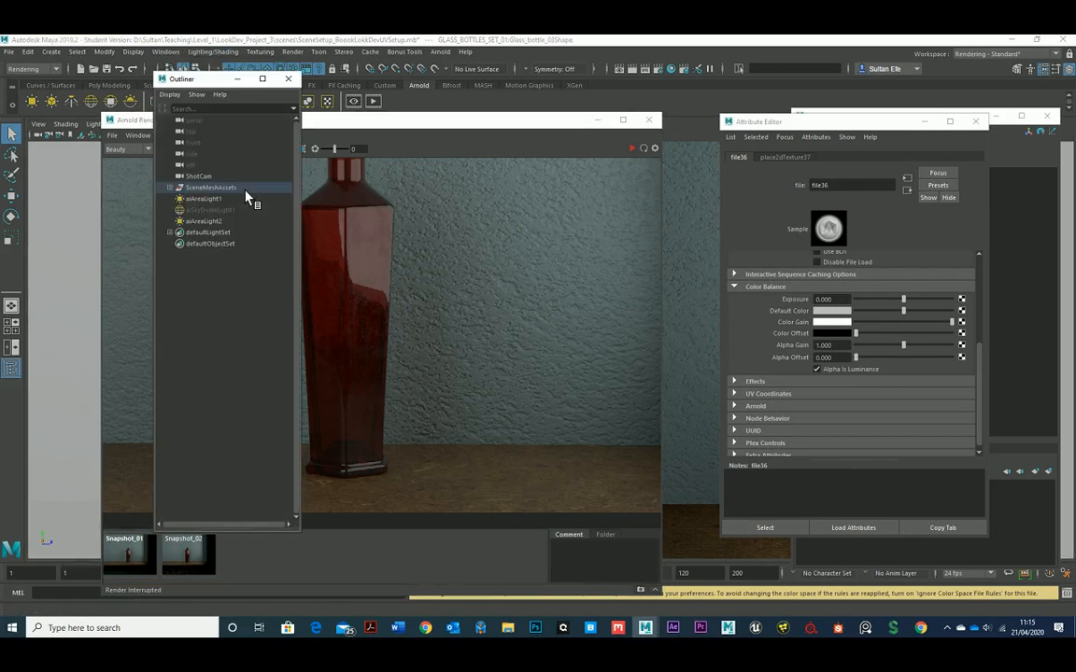
{"action": "left_click_drag", "start_coordinate": [187, 201], "coordinate": [278, 249]}
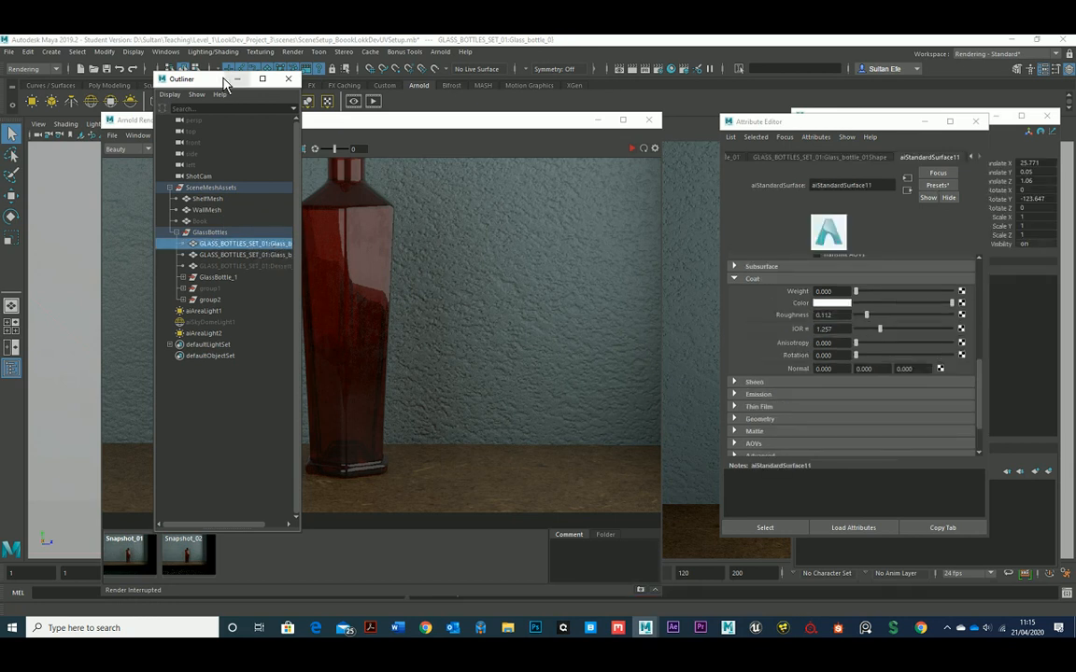
{"action": "left_click_drag", "start_coordinate": [223, 79], "coordinate": [793, 172]}
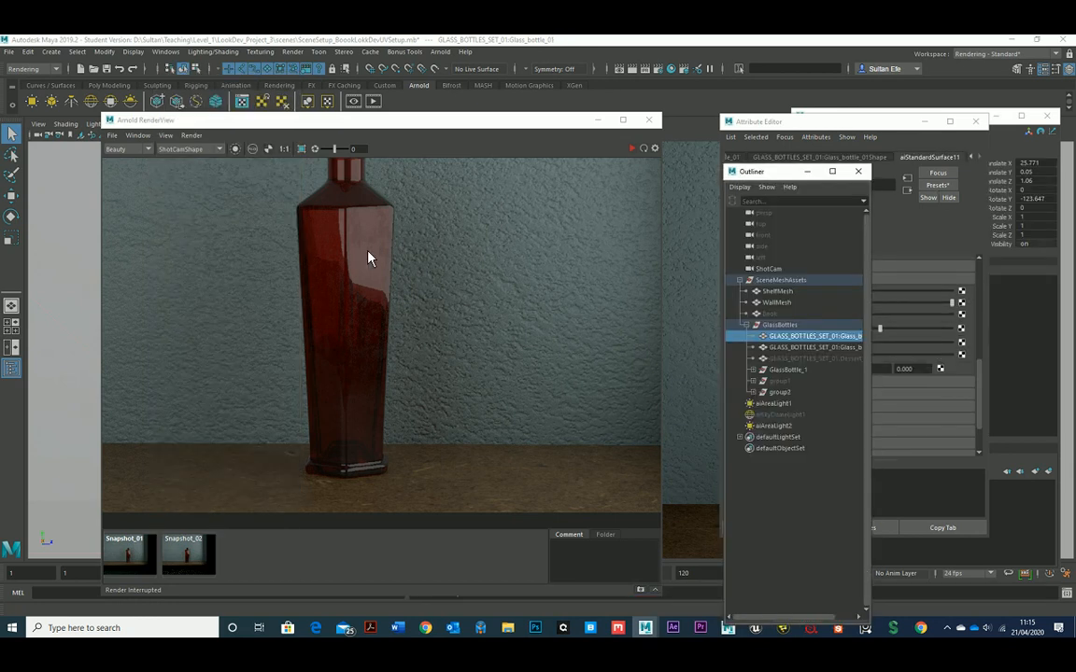
{"action": "left_click", "coordinate": [597, 119]}
{"action": "middle_click_drag", "start_coordinate": [401, 320], "coordinate": [475, 303], "text": "alt"}
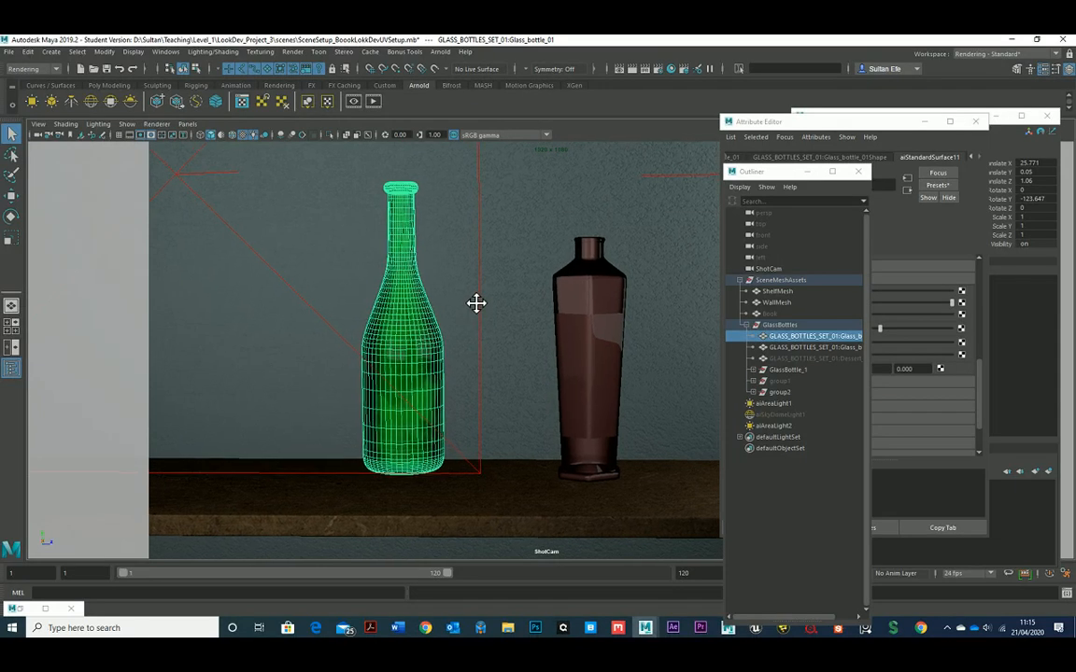
Step: Assign a new aiStandardSurface material to the tall bottle and replace its settings with the Glass preset
{"action": "right_click_drag", "start_coordinate": [476, 303], "coordinate": [428, 595], "text": "alt"}
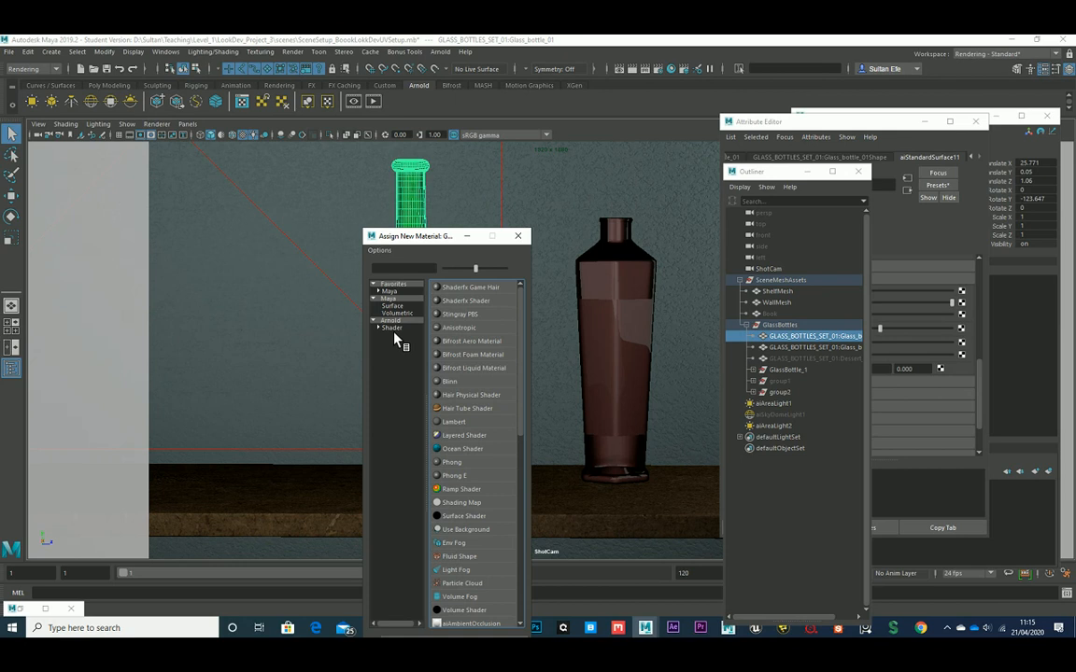
{"action": "left_click", "coordinate": [399, 322]}
{"action": "left_click", "coordinate": [495, 429]}
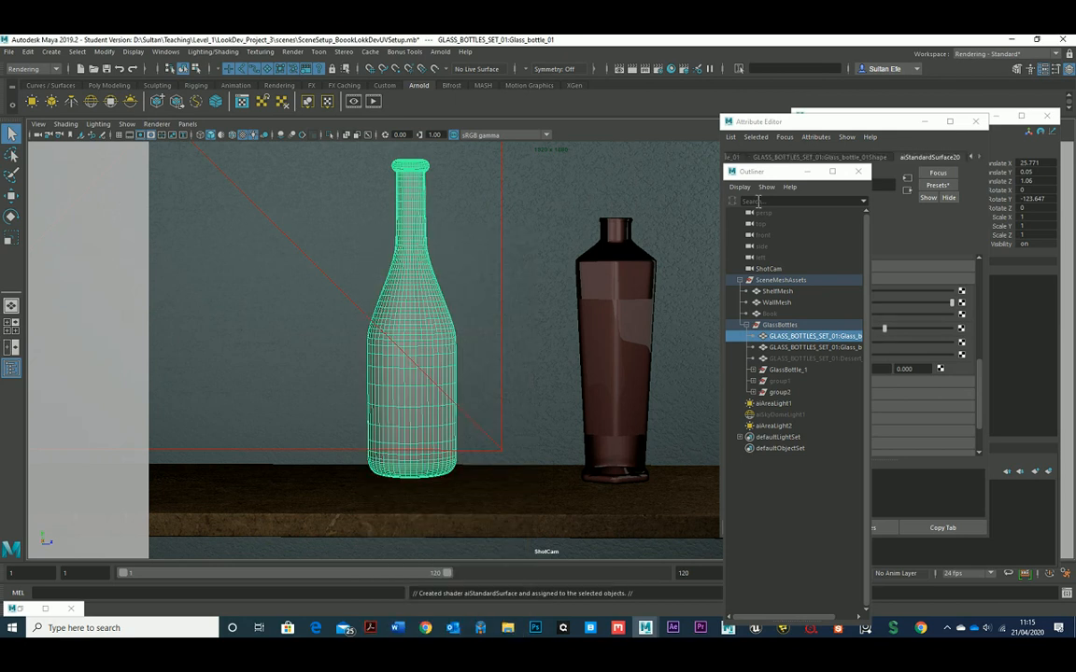
{"action": "left_click", "coordinate": [937, 185]}
{"action": "mouse_move", "coordinate": [962, 252]}
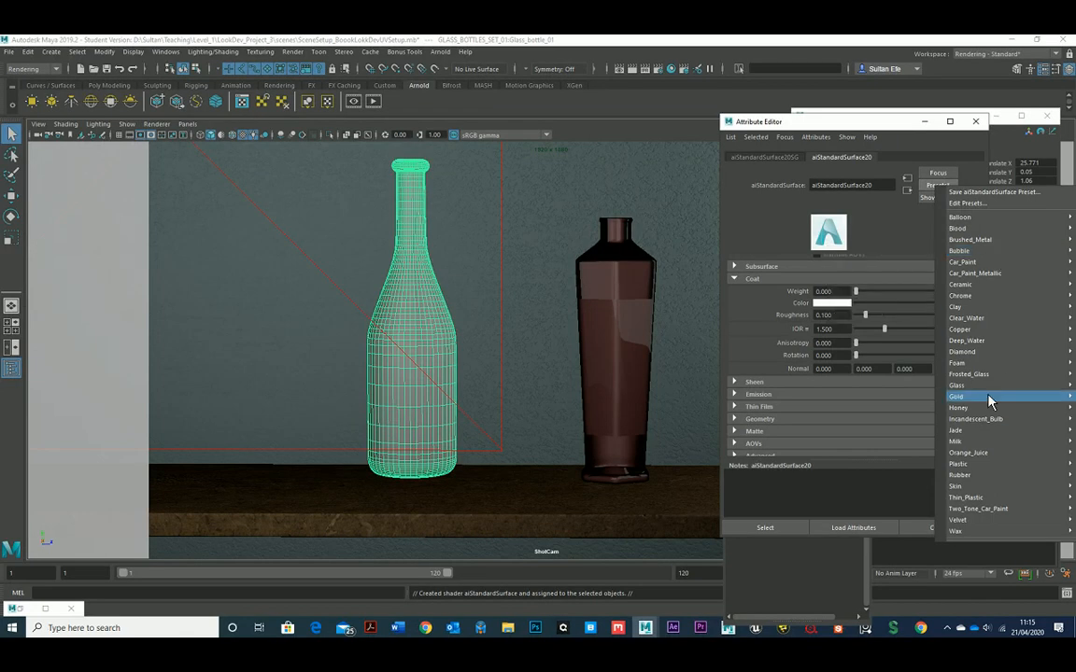
{"action": "mouse_move", "coordinate": [962, 384]}
{"action": "left_click", "coordinate": [912, 397]}
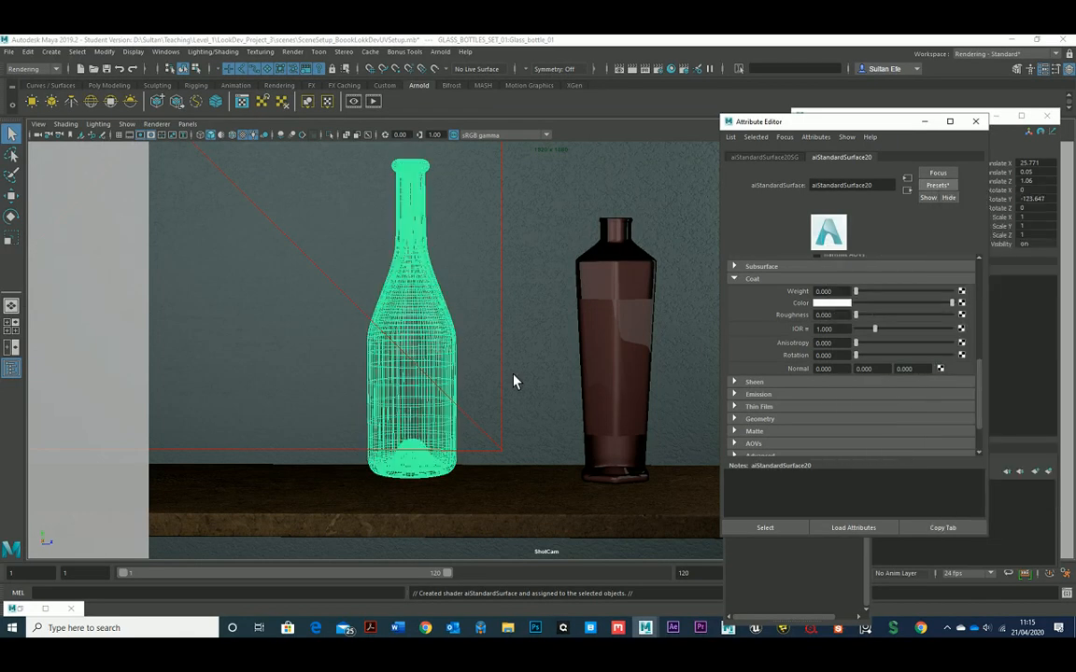
Step: Restore the Arnold RenderView and rerun the live render with both bottles in the scene
{"action": "left_click", "coordinate": [45, 609]}
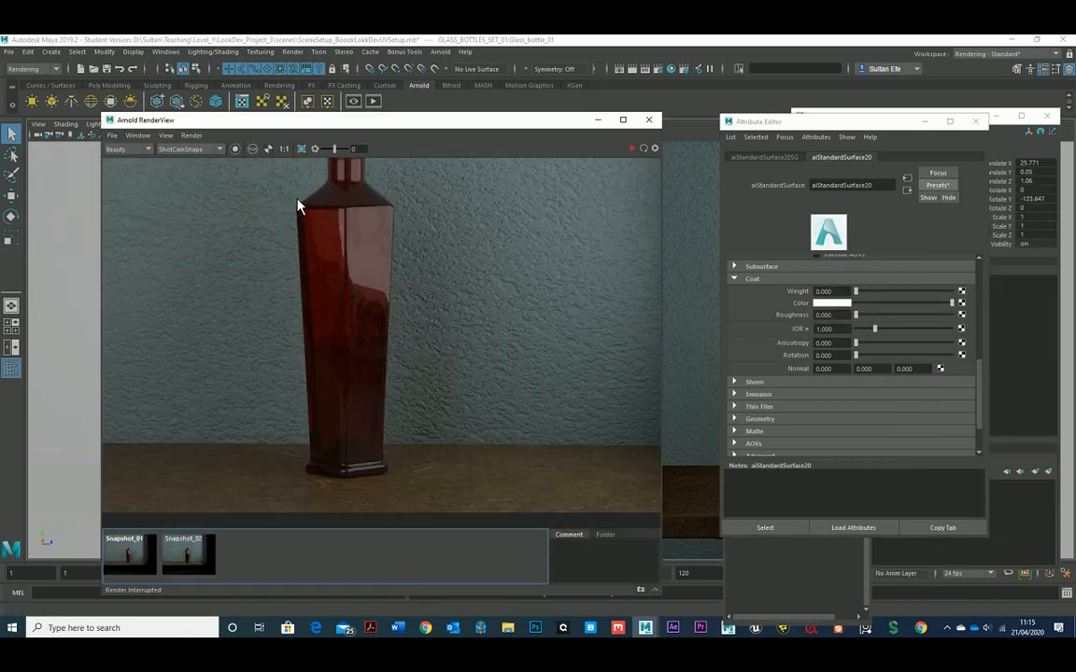
{"action": "left_click", "coordinate": [235, 148]}
{"action": "left_click", "coordinate": [634, 149]}
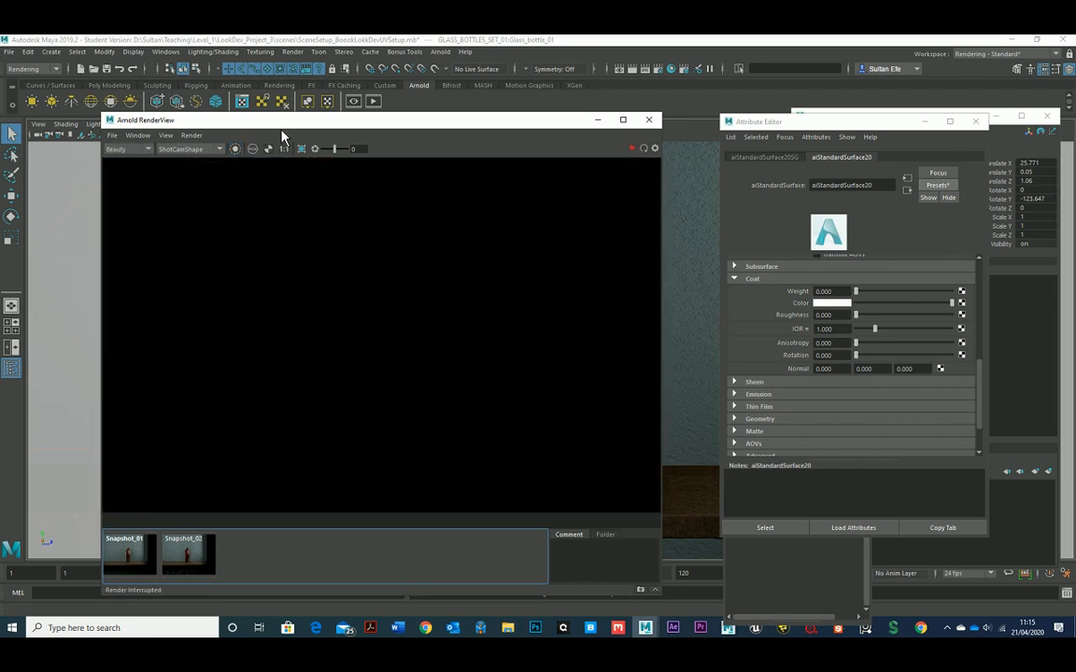
{"action": "left_click_drag", "start_coordinate": [252, 118], "coordinate": [268, 288]}
{"action": "left_click", "coordinate": [418, 257]}
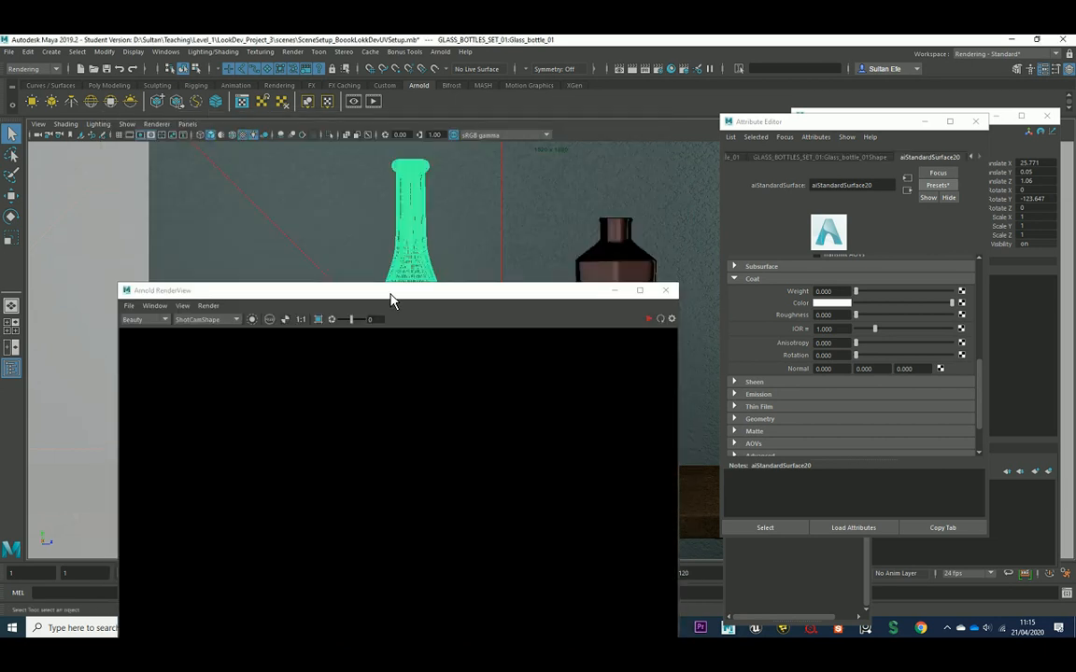
{"action": "left_click_drag", "start_coordinate": [391, 292], "coordinate": [394, 184]}
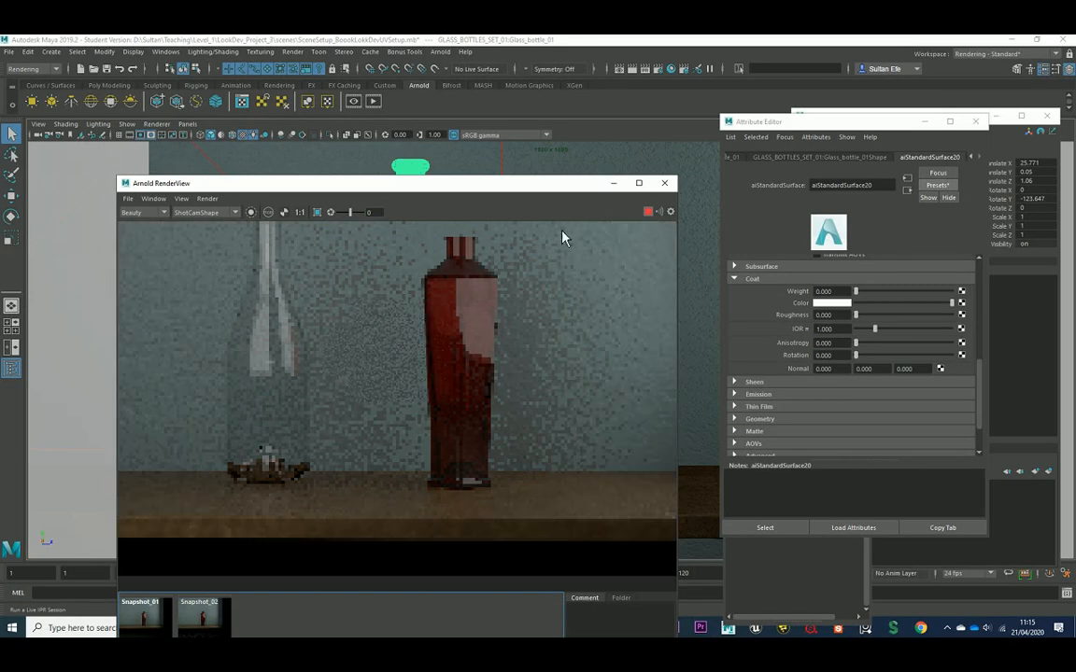
Step: Isolate the tall bottle in the render to inspect it, then return to the full scene and reframe both bottles
{"action": "left_click", "coordinate": [252, 214]}
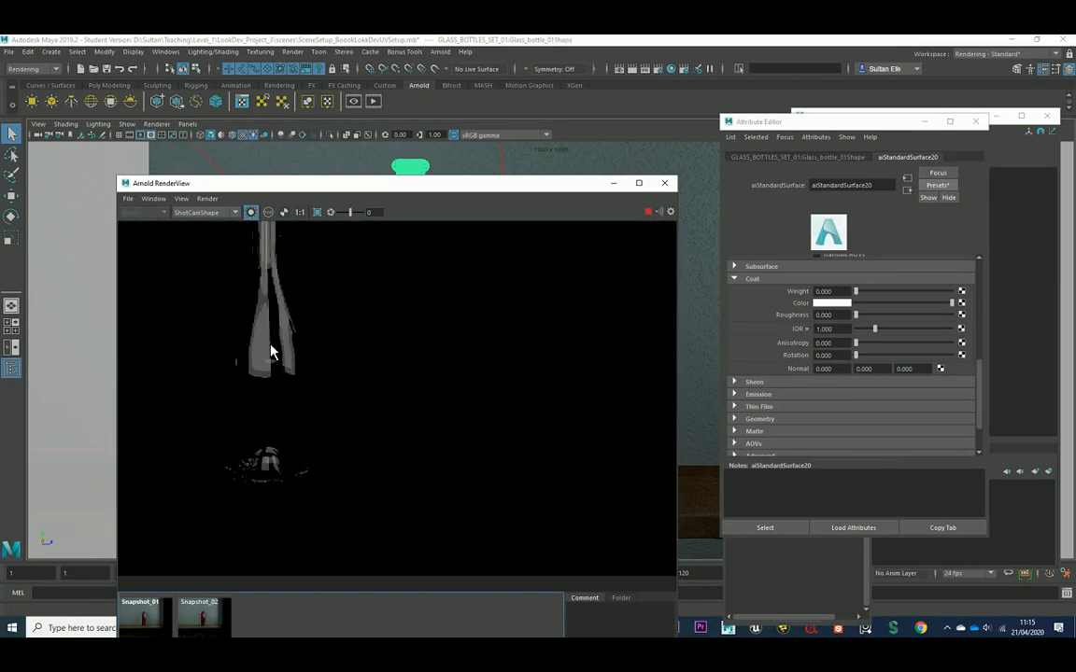
{"action": "middle_click_drag", "start_coordinate": [285, 348], "coordinate": [317, 352], "text": "alt"}
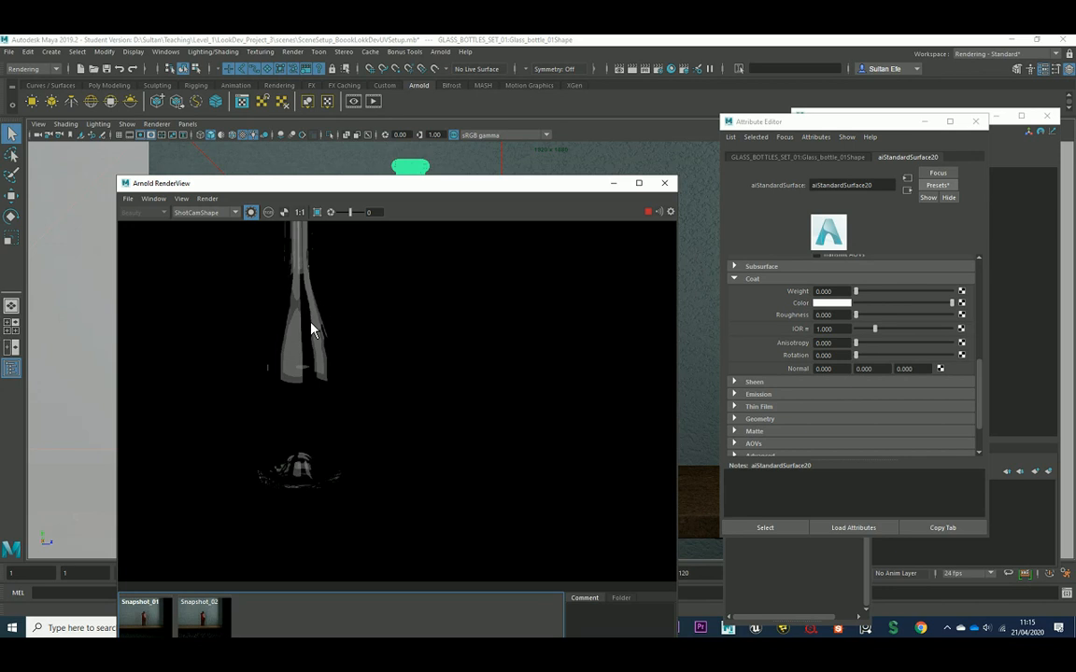
{"action": "left_click", "coordinate": [251, 214]}
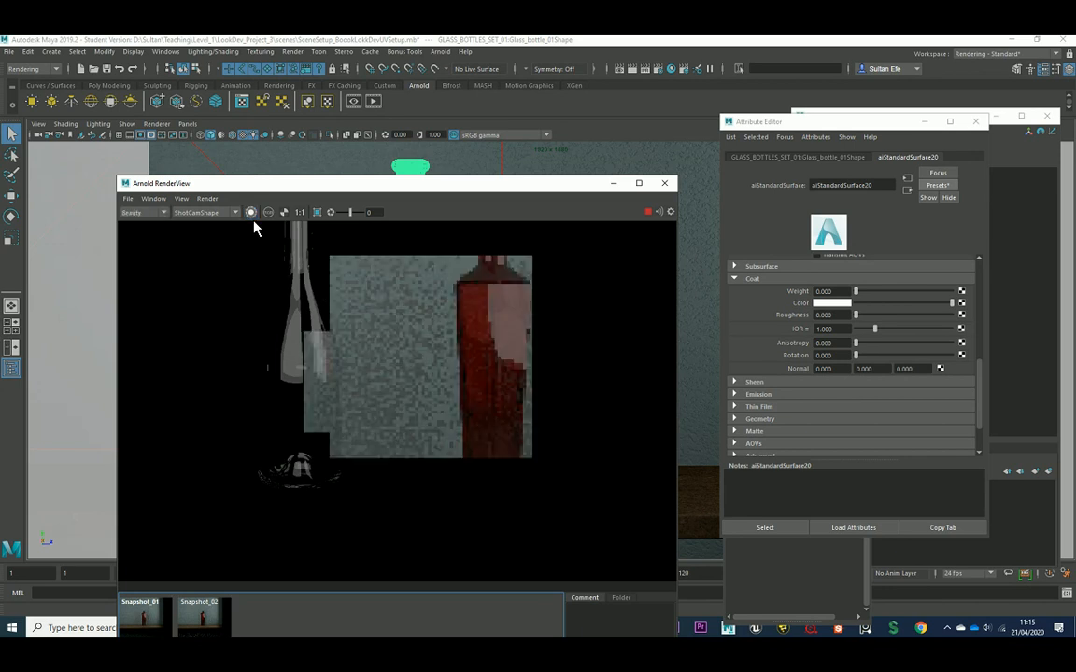
{"action": "middle_click_drag", "start_coordinate": [309, 355], "coordinate": [322, 360], "text": "alt"}
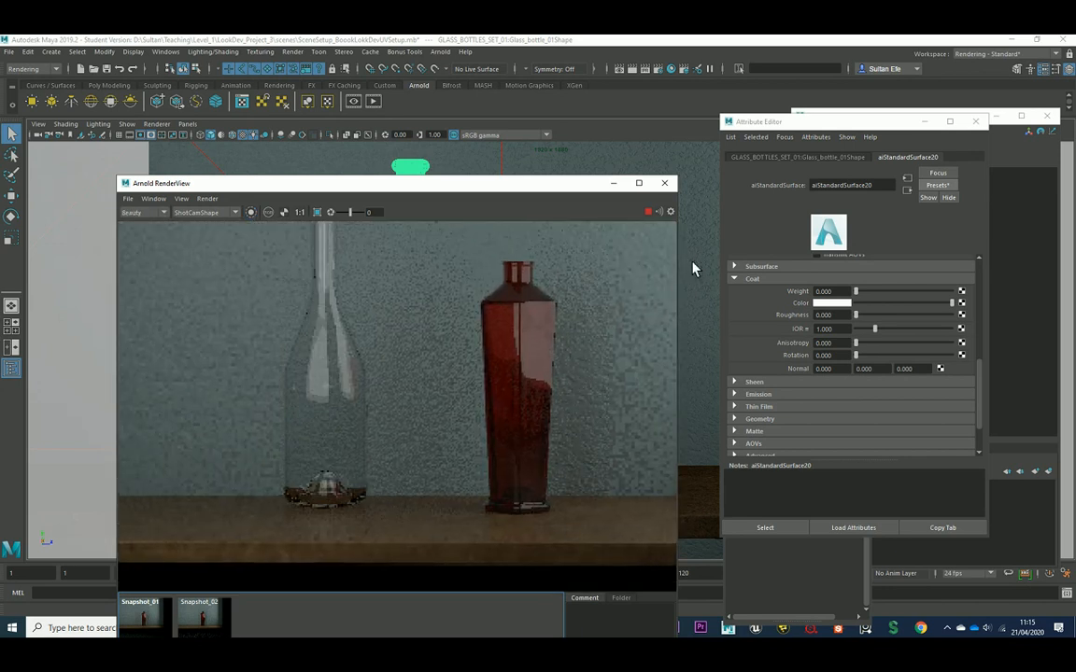
Step: Set the tall bottle's glass Transmission Color to pure green (H 120, S 1, V 1)
{"action": "left_click_drag", "start_coordinate": [805, 128], "coordinate": [784, 110]}
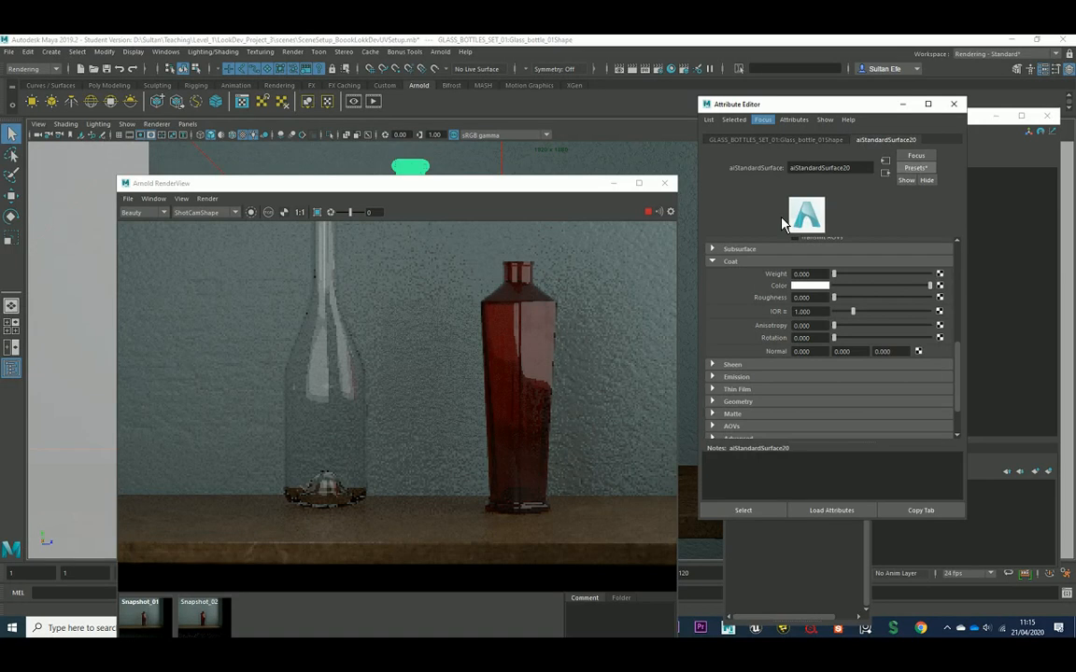
{"action": "left_click", "coordinate": [737, 261]}
{"action": "scroll", "coordinate": [764, 294], "scroll_direction": "up", "scroll_amount": 3}
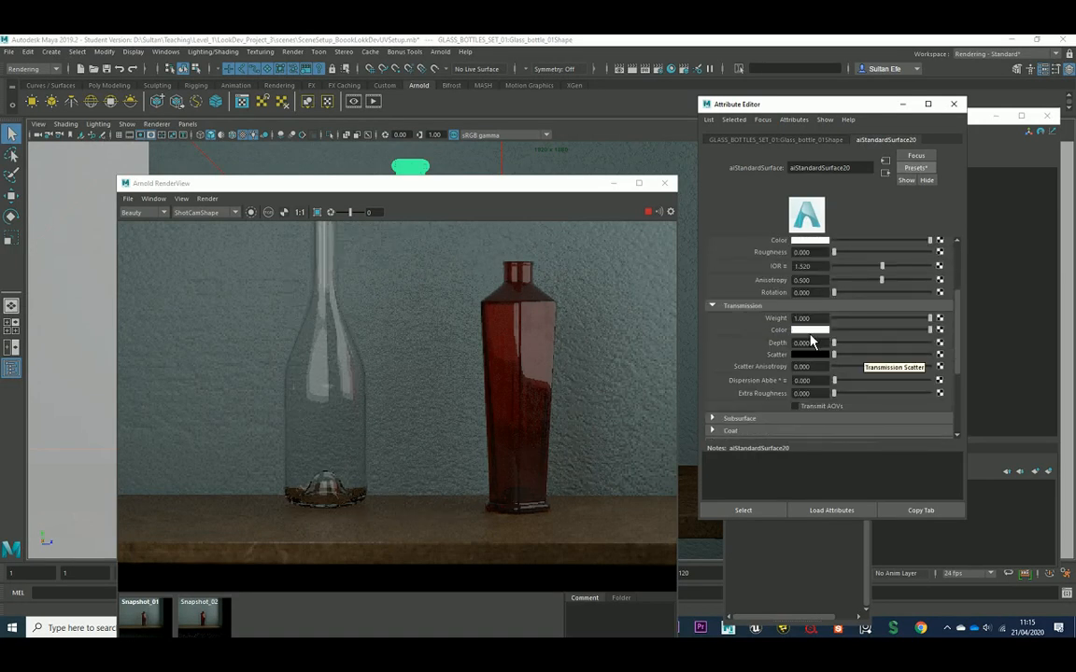
{"action": "left_click", "coordinate": [809, 332]}
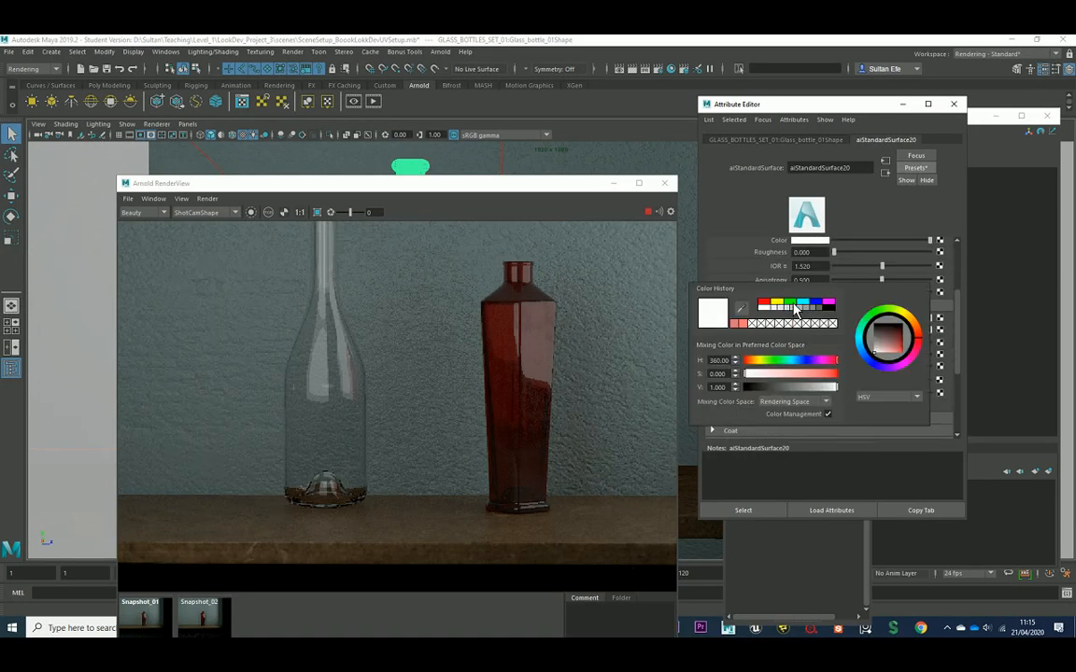
{"action": "left_click", "coordinate": [791, 305]}
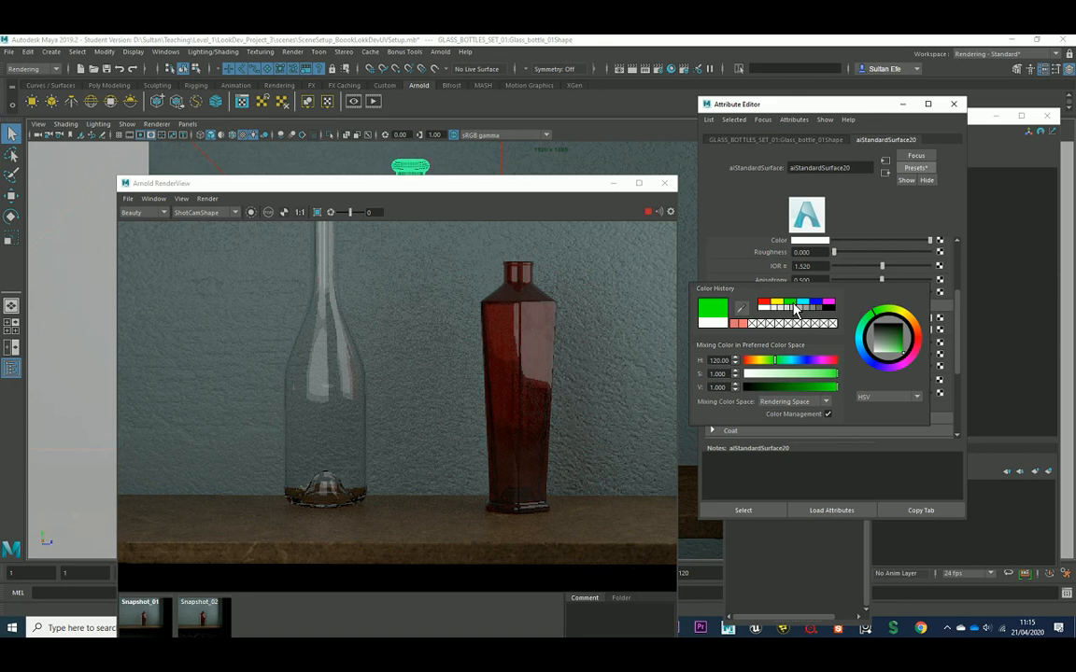
Step: Tune the tall bottle's Transmission Color to a softer, slightly cooler green, H 126.92, S 0.776 and V about 0.85
{"action": "left_click", "coordinate": [896, 349]}
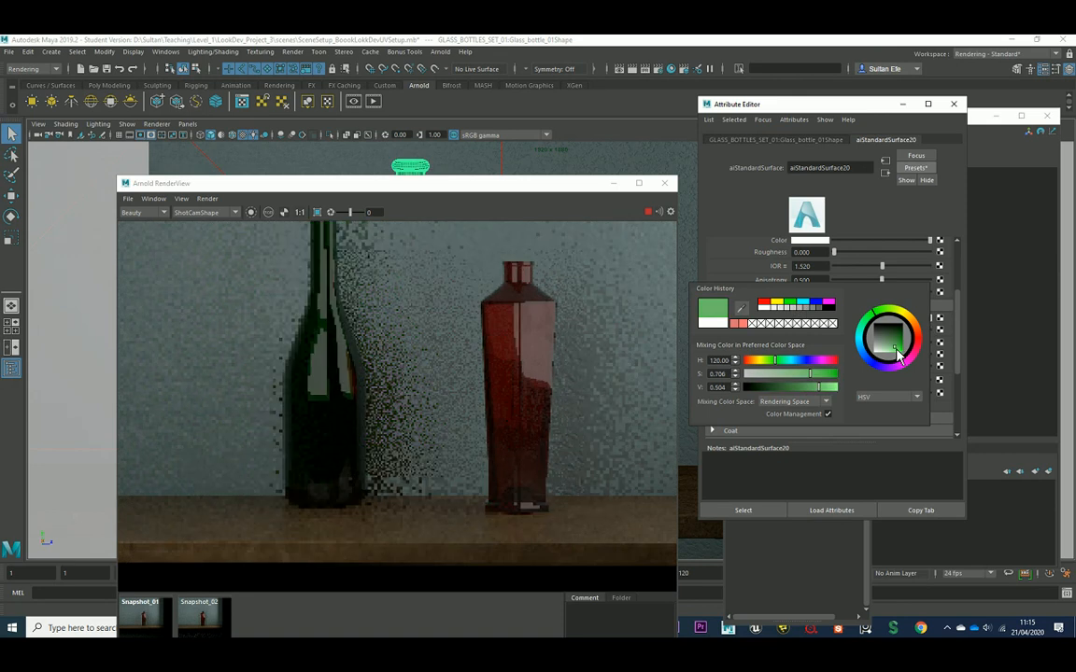
{"action": "left_click", "coordinate": [899, 360]}
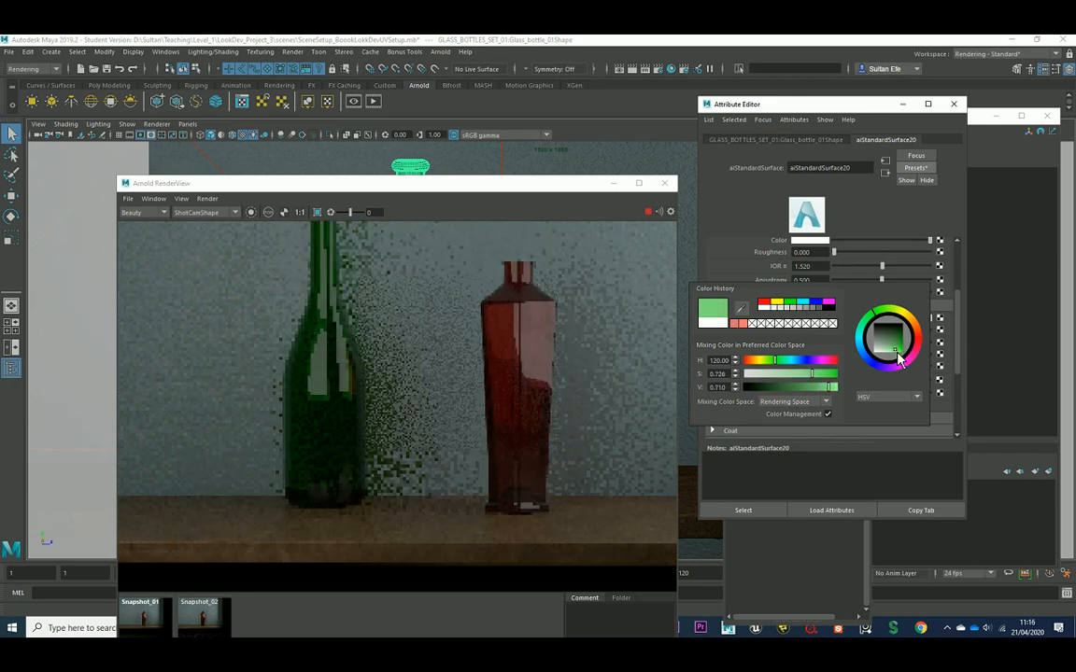
{"action": "left_click", "coordinate": [834, 387]}
{"action": "left_click_drag", "start_coordinate": [834, 390], "coordinate": [830, 390]}
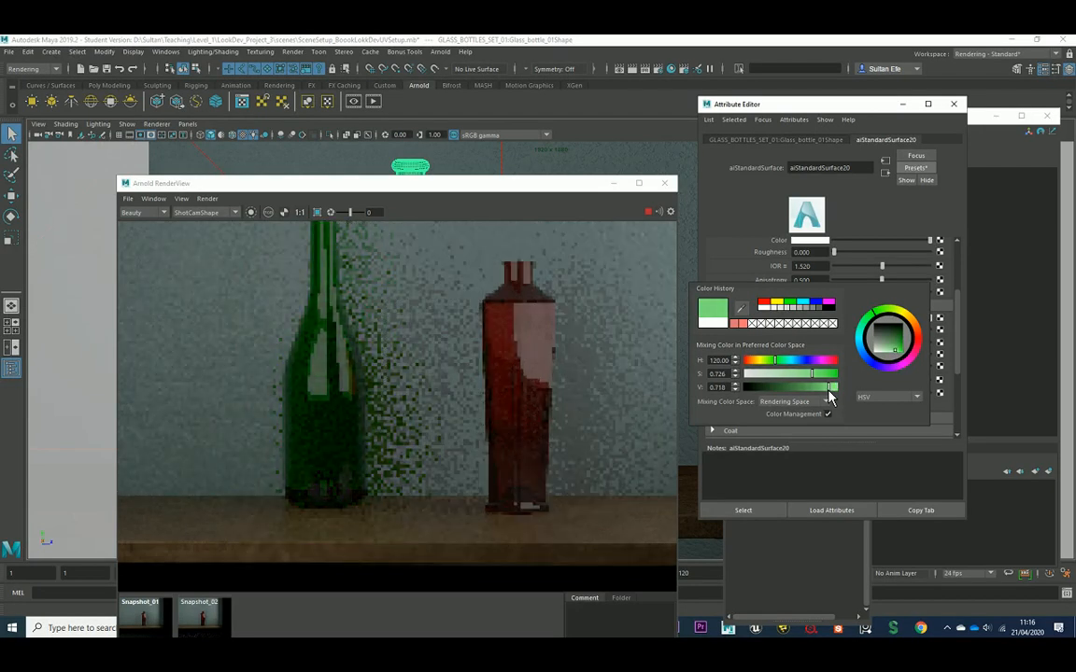
{"action": "left_click_drag", "start_coordinate": [827, 394], "coordinate": [826, 394]}
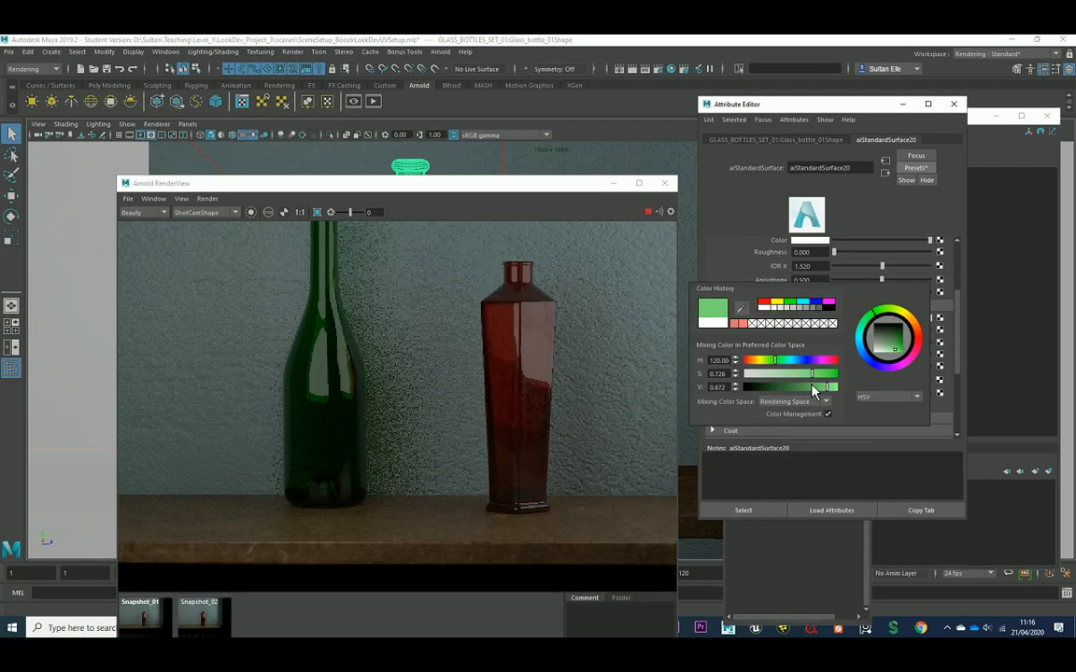
{"action": "left_click_drag", "start_coordinate": [811, 374], "coordinate": [780, 365]}
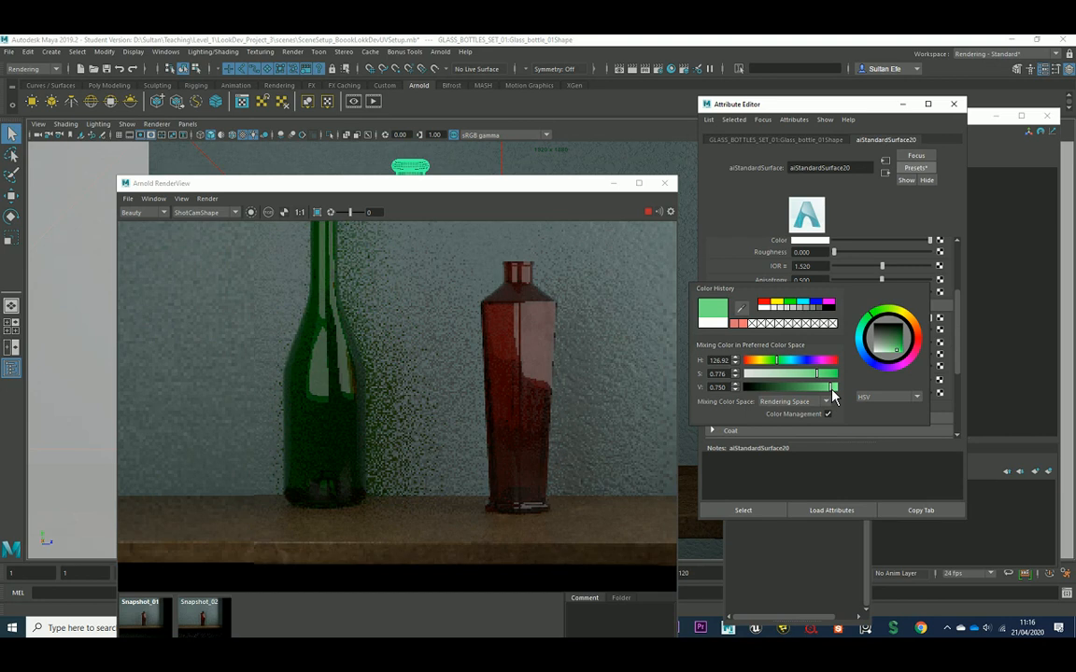
{"action": "left_click_drag", "start_coordinate": [832, 392], "coordinate": [833, 393]}
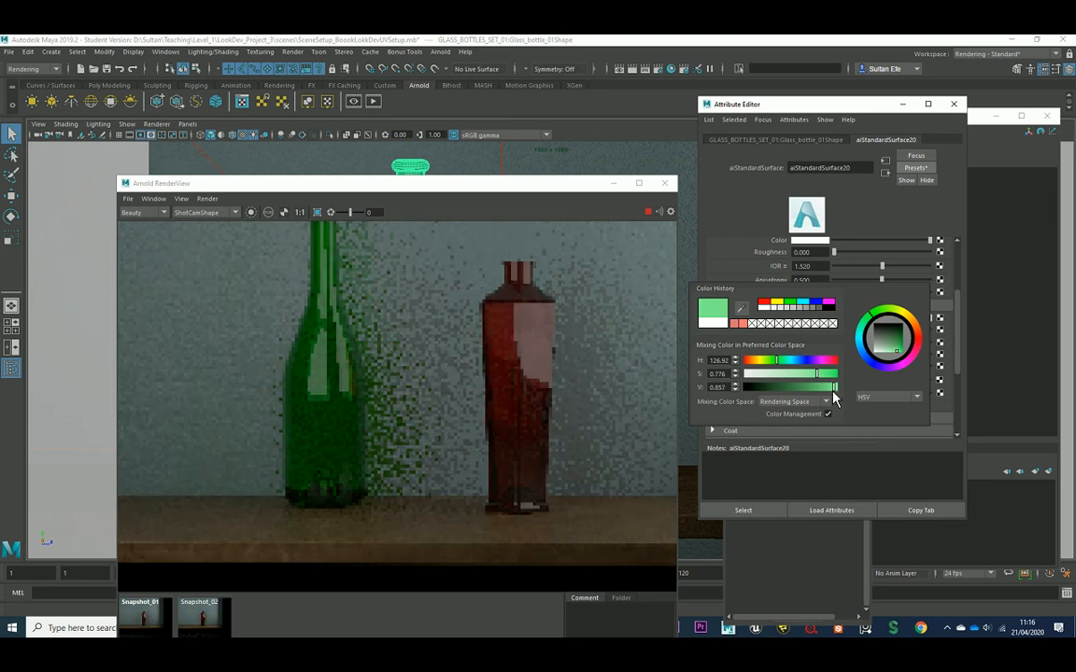
{"action": "left_click_drag", "start_coordinate": [833, 391], "coordinate": [832, 391]}
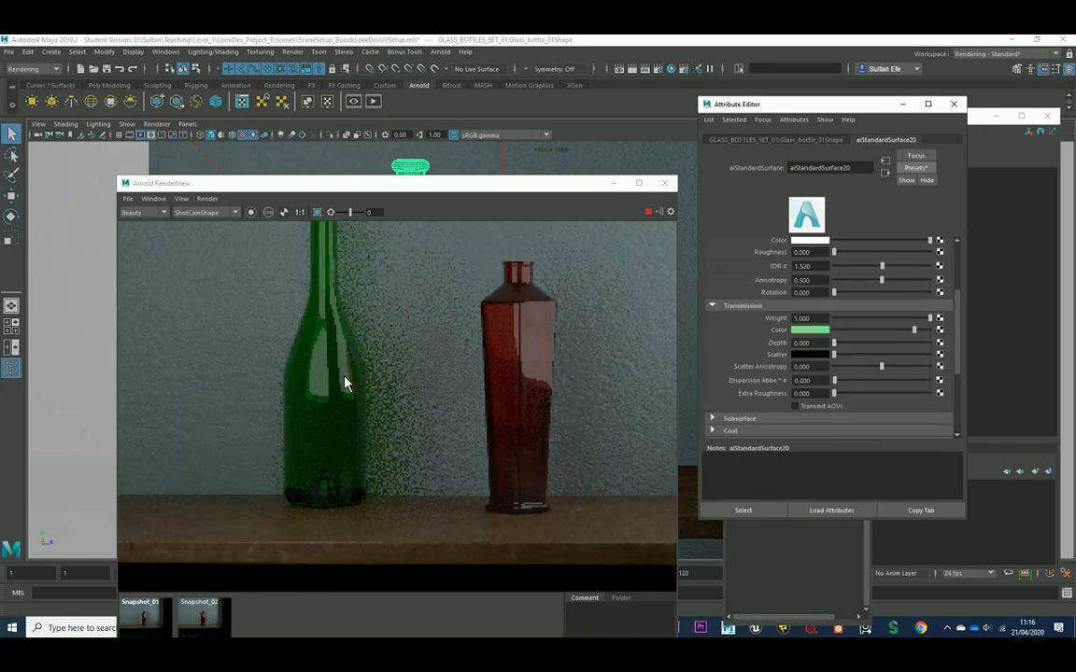
{"action": "middle_click_drag", "start_coordinate": [333, 370], "coordinate": [377, 360]}
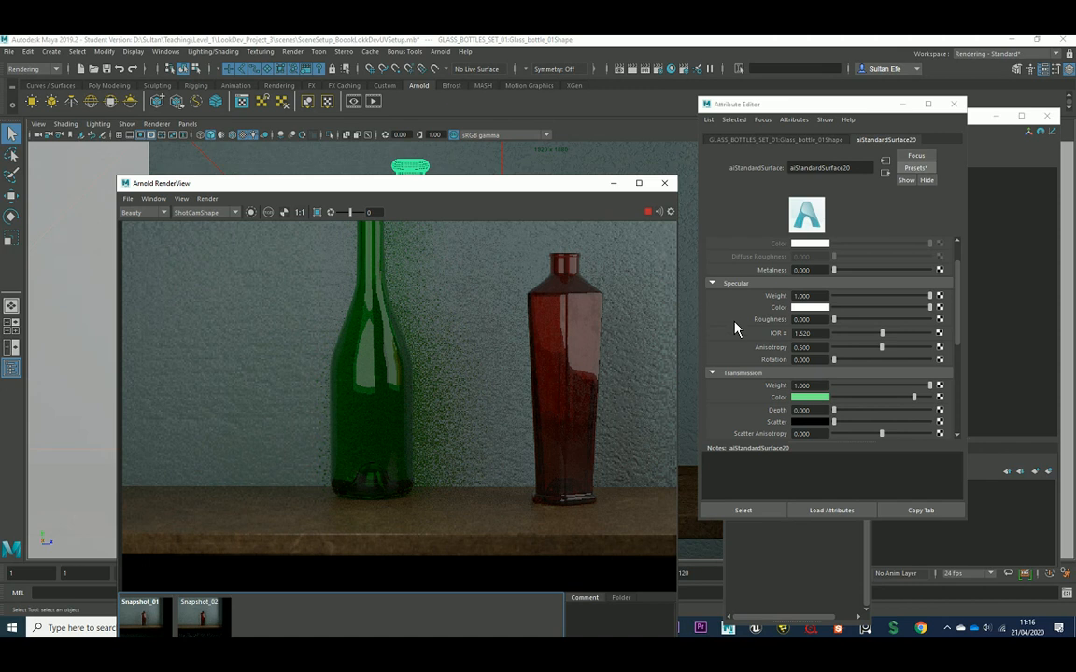
Step: Try a Transmission Depth of 1.775 on the tall bottle's glass material
{"action": "scroll", "coordinate": [733, 328], "scroll_direction": "up", "scroll_amount": 1}
{"action": "scroll", "coordinate": [736, 327], "scroll_direction": "down", "scroll_amount": 3}
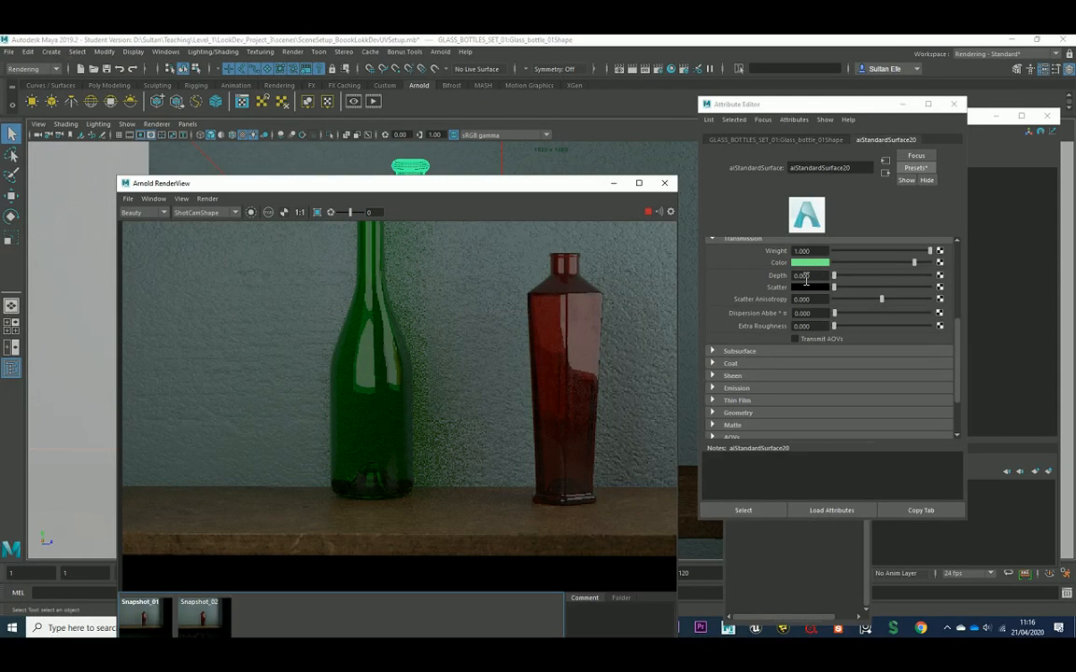
{"action": "left_click_drag", "start_coordinate": [800, 278], "coordinate": [842, 279]}
{"action": "type", "text": "1"}
{"action": "key", "text": "Return"}
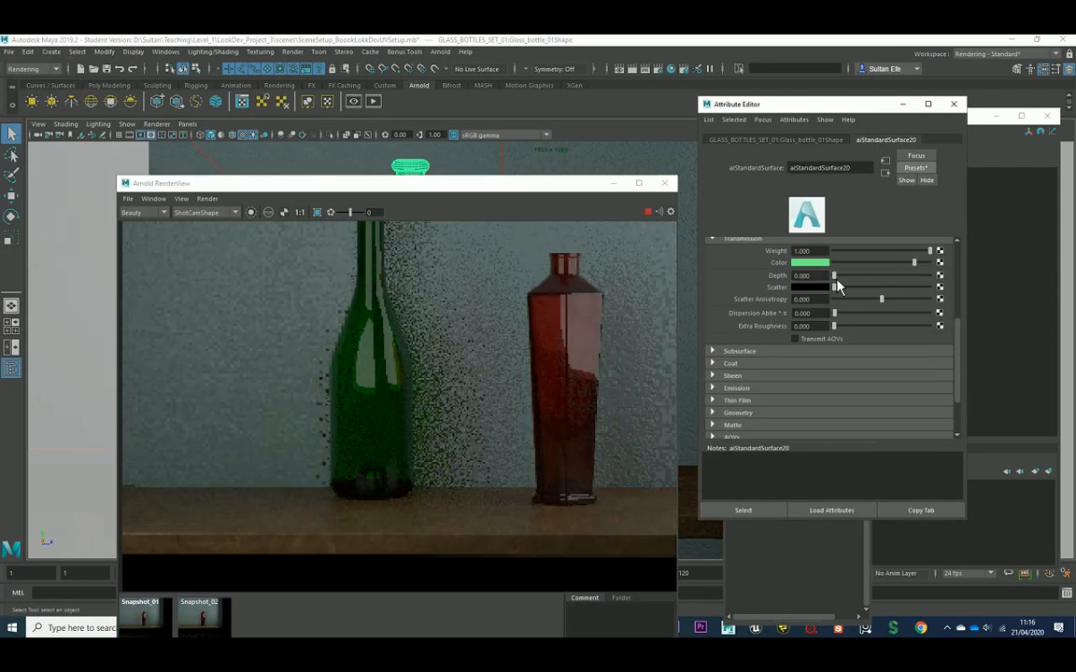
{"action": "left_click_drag", "start_coordinate": [836, 278], "coordinate": [838, 280]}
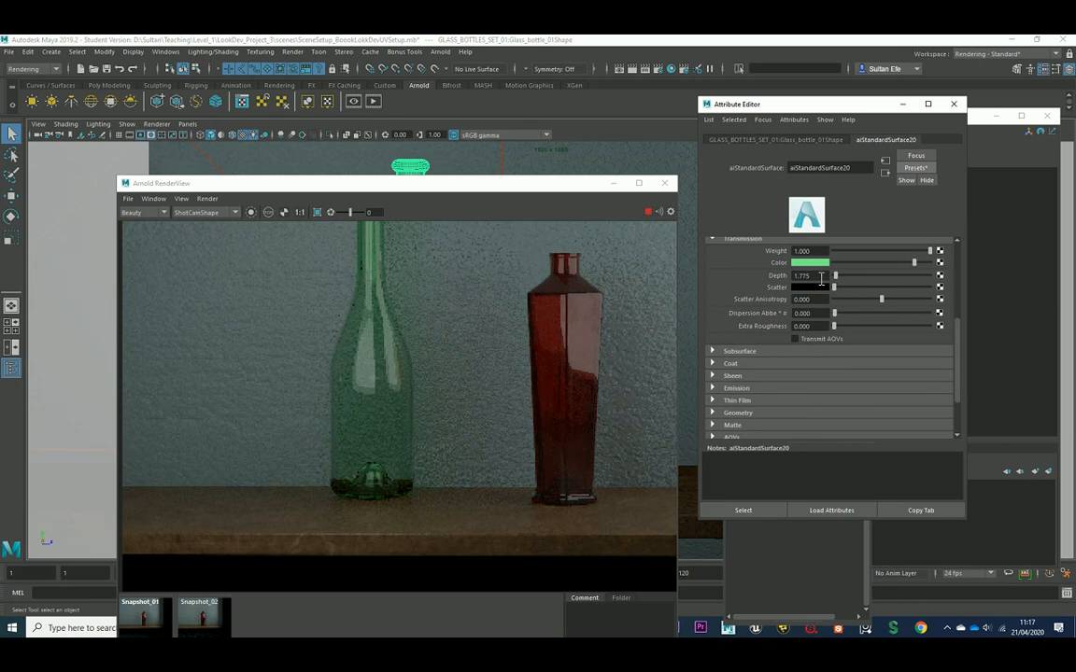
Step: Set the green glass's Transmission Depth to 0.1
{"action": "double_click", "coordinate": [809, 275]}
{"action": "type", "text": "0.1"}
{"action": "key", "text": "Return"}
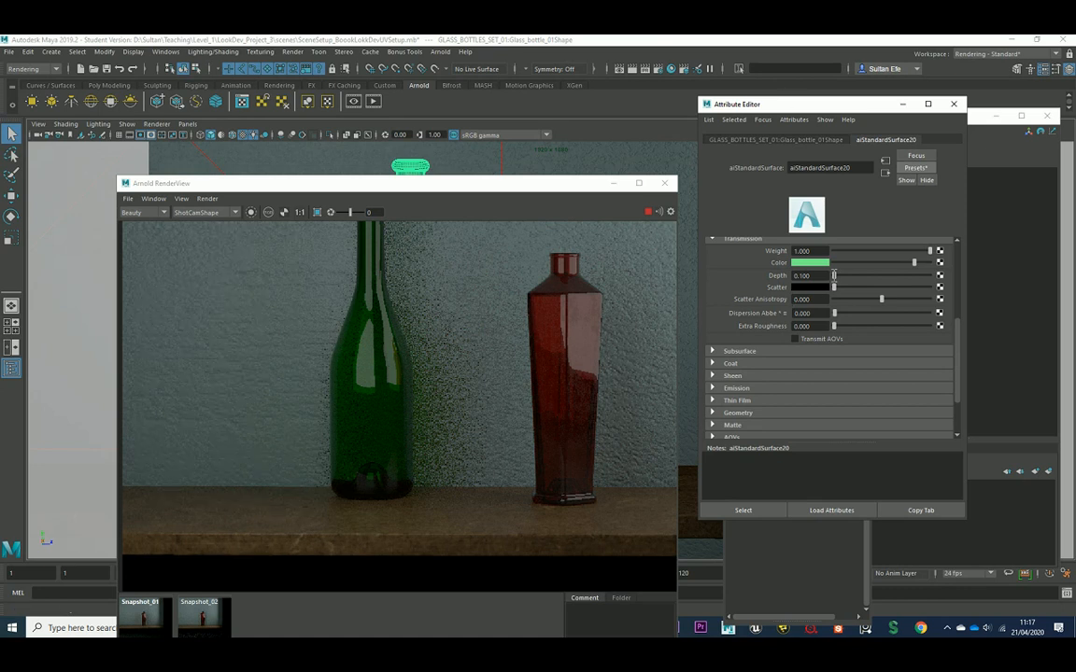
Step: Set the green glass's Transmission Scatter color to bright red to test its effect
{"action": "left_click_drag", "start_coordinate": [835, 290], "coordinate": [847, 294]}
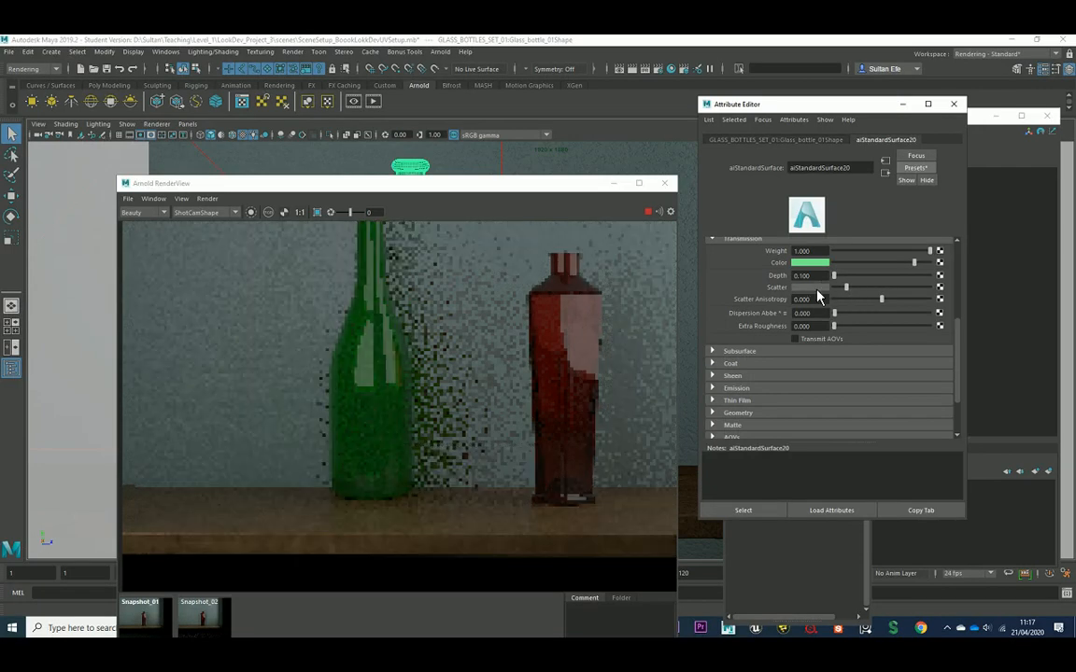
{"action": "left_click", "coordinate": [819, 294]}
{"action": "left_click", "coordinate": [770, 258]}
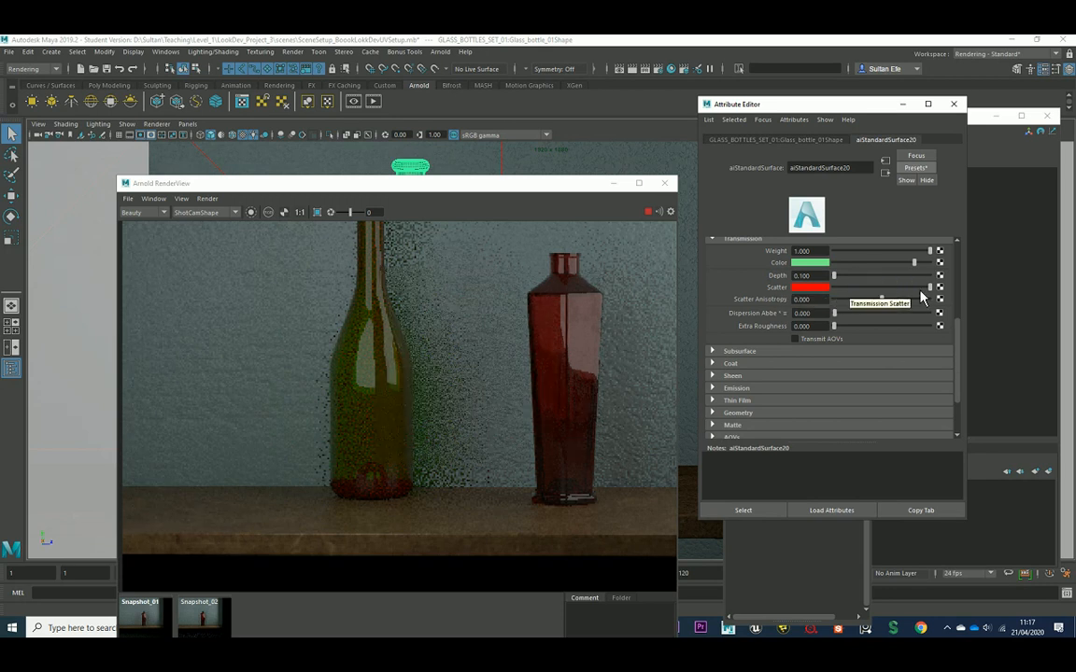
Step: Test the red scatter with different Transmission Depth values, including 1.775, 0, 0.004 and 0.005
{"action": "left_click_drag", "start_coordinate": [835, 278], "coordinate": [847, 280]}
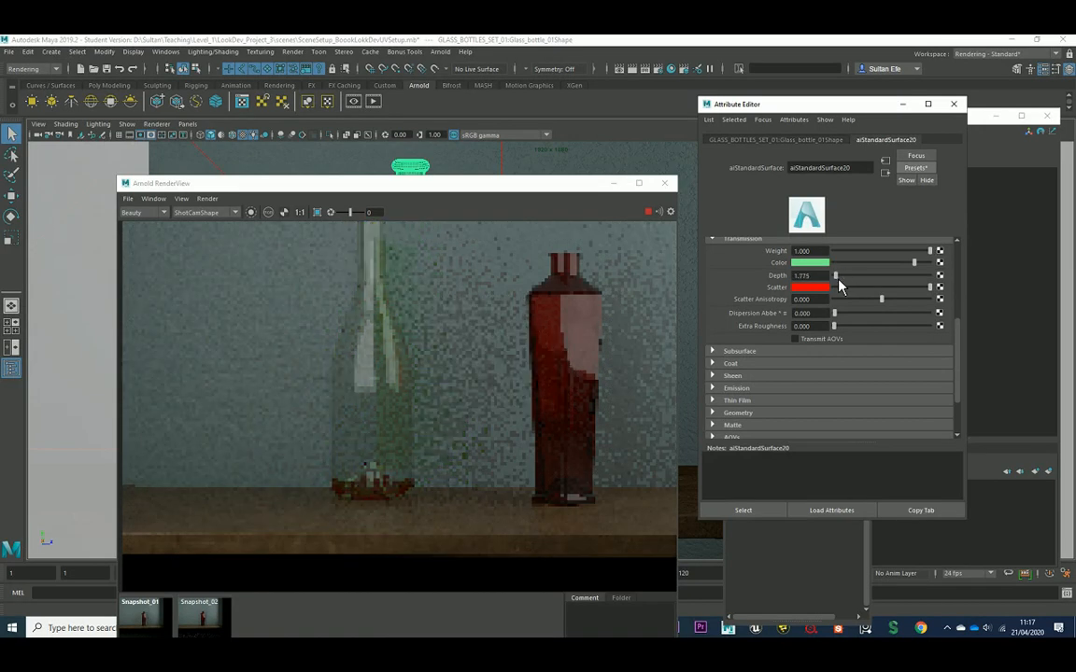
{"action": "left_click_drag", "start_coordinate": [835, 279], "coordinate": [826, 276]}
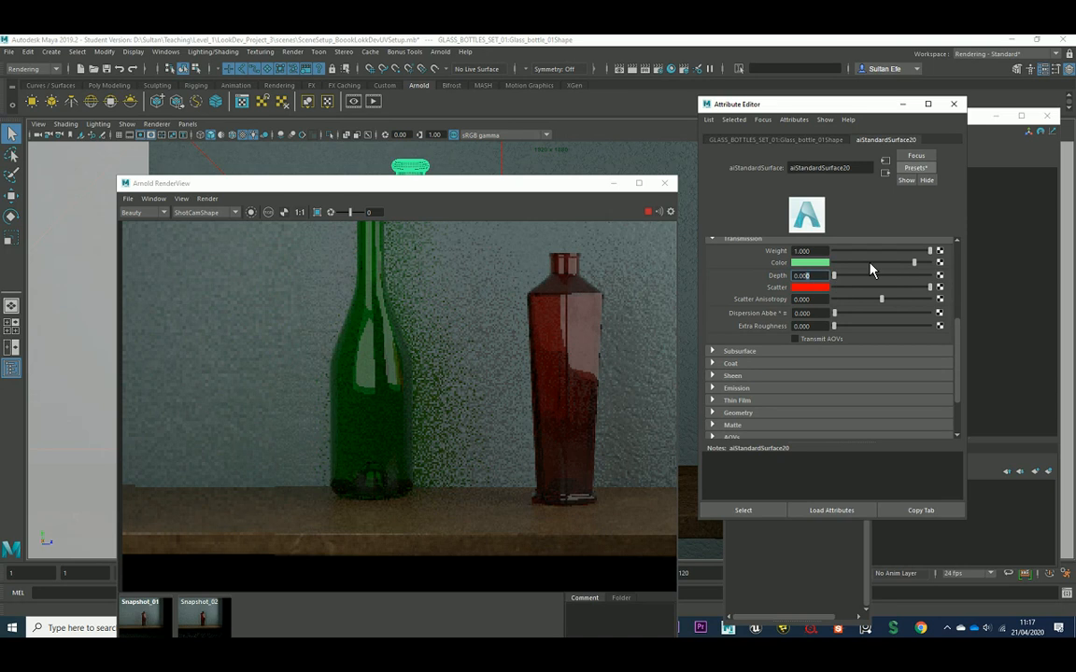
{"action": "type", "text": "2"}
{"action": "key", "text": "Return"}
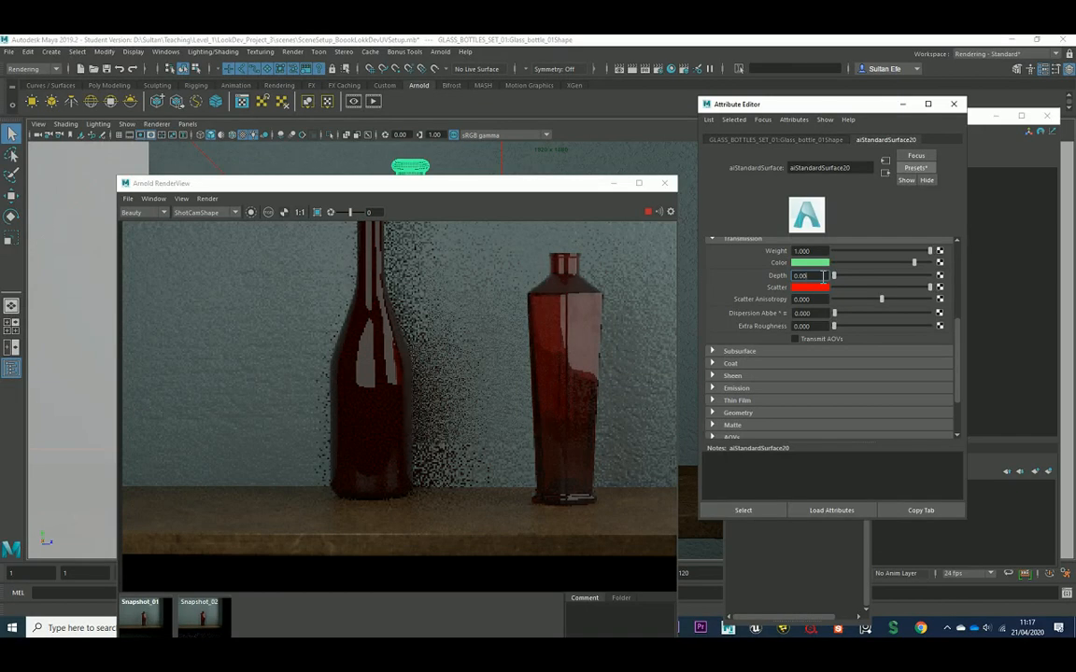
{"action": "type", "text": "0.004"}
{"action": "key", "text": "Return"}
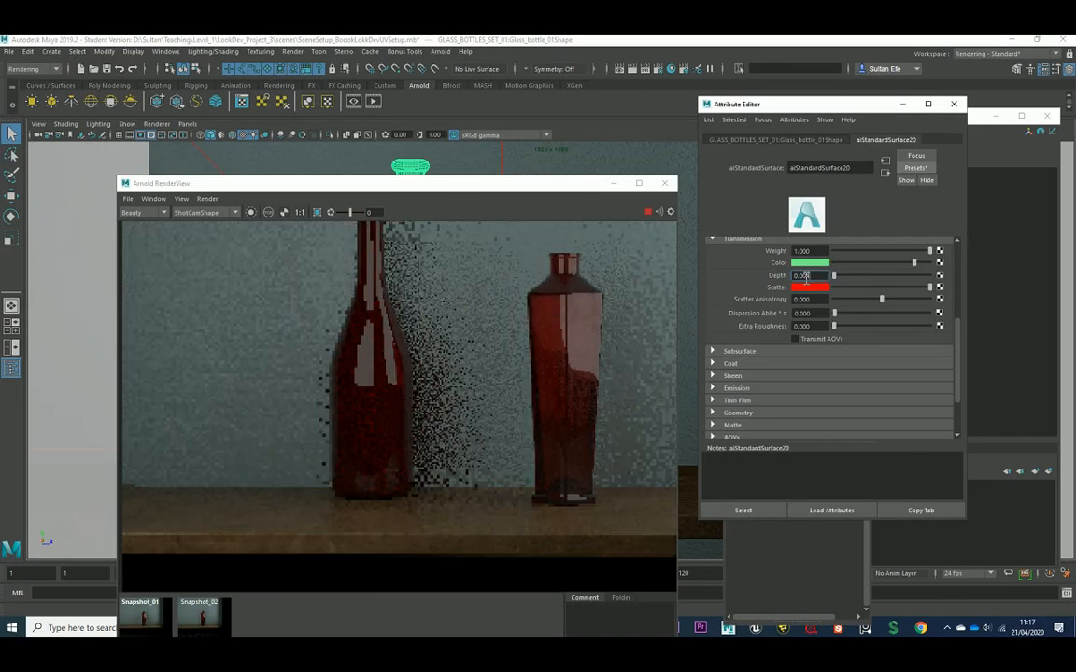
{"action": "key", "text": "BackSpace"}
{"action": "type", "text": "5"}
{"action": "key", "text": "Return"}
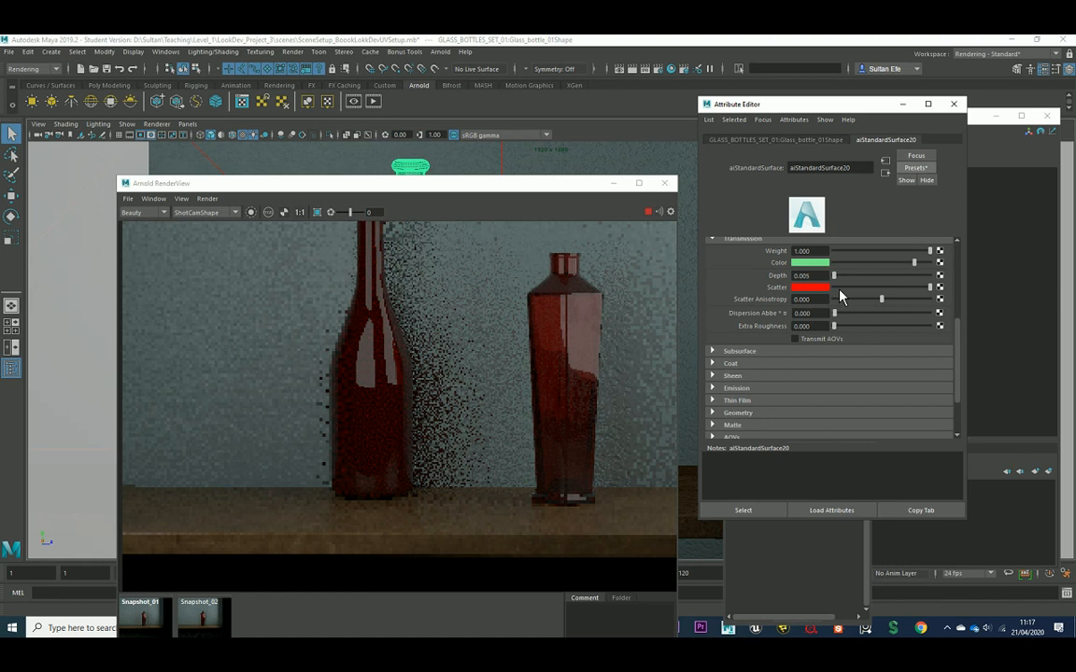
Step: Reset the Transmission Scatter to black and try Transmission Depth values of 0.008 and 0.01
{"action": "left_click", "coordinate": [830, 287]}
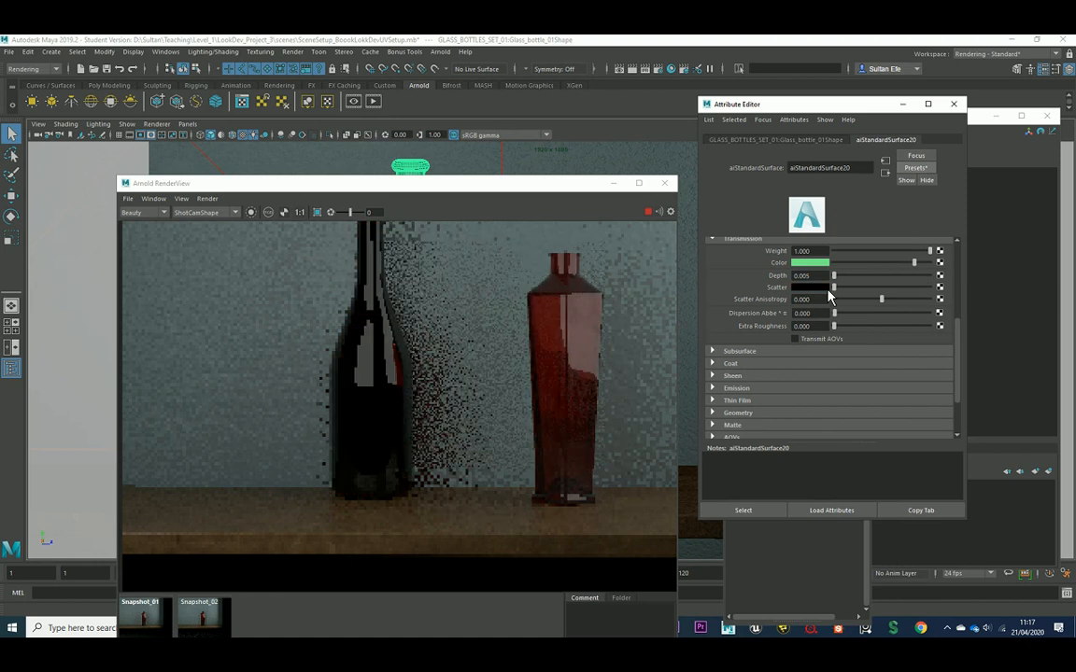
{"action": "left_click", "coordinate": [825, 289]}
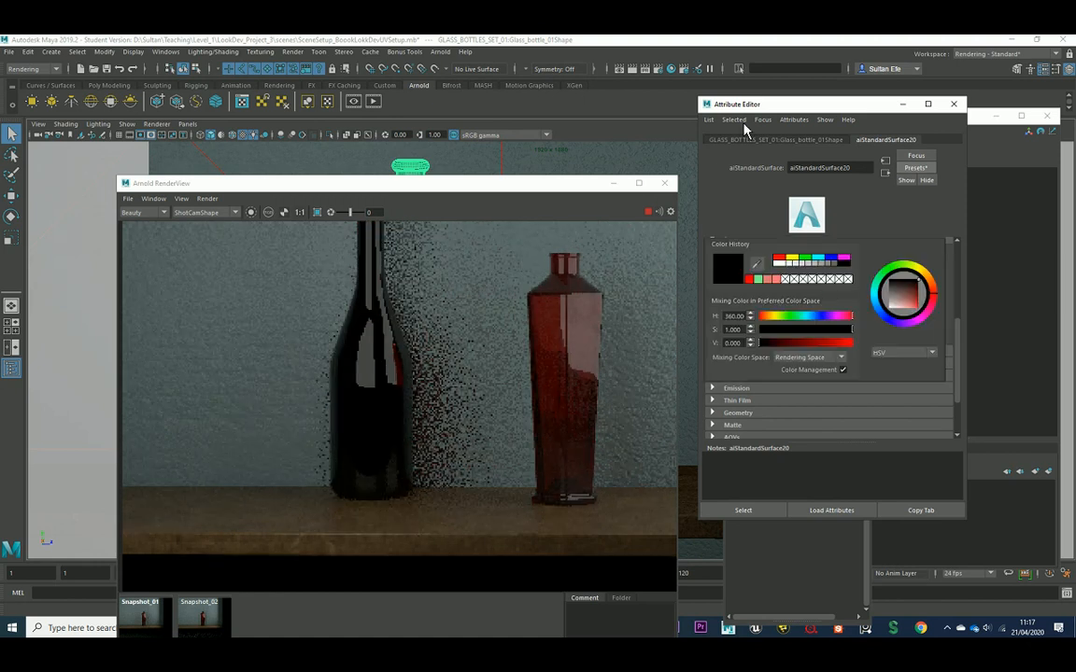
{"action": "left_click", "coordinate": [827, 279]}
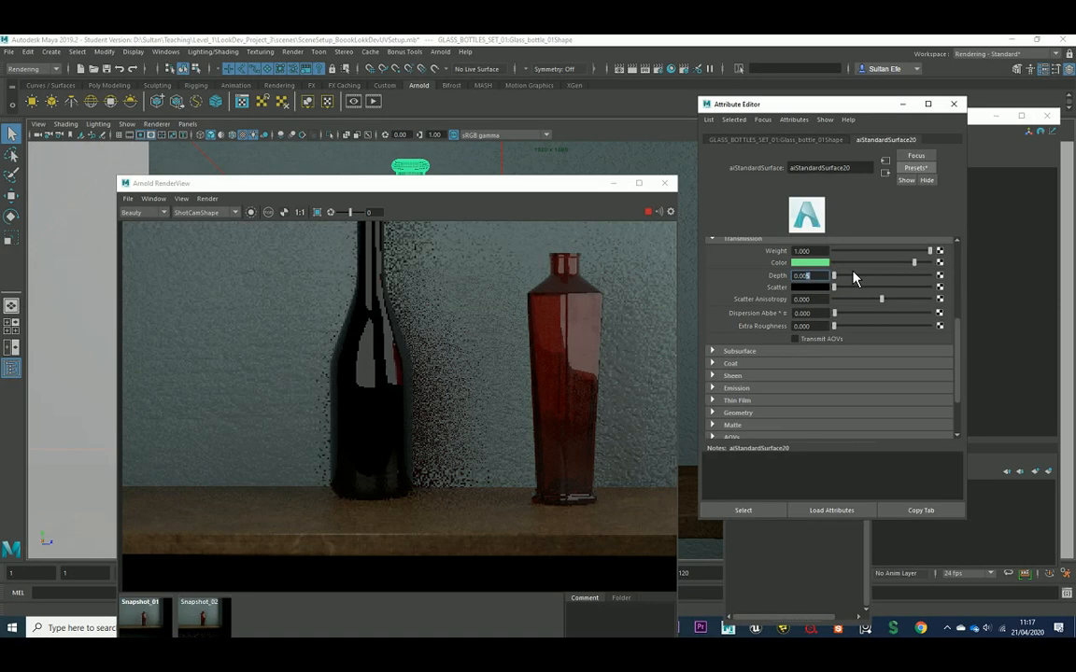
{"action": "key", "text": "BackSpace"}
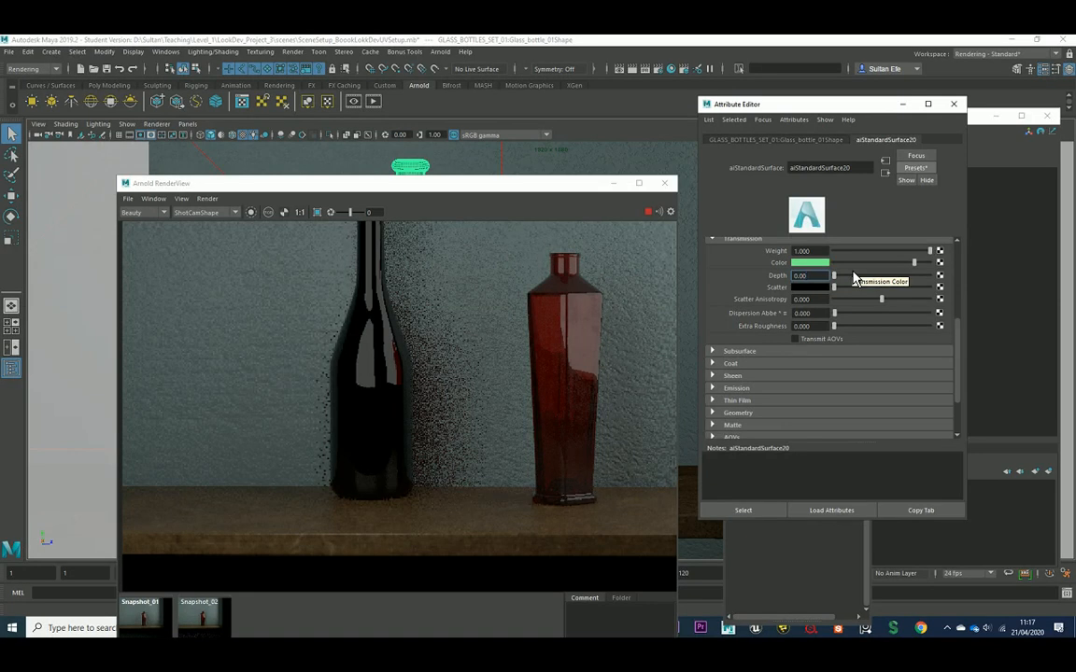
{"action": "type", "text": "8"}
{"action": "key", "text": "Return"}
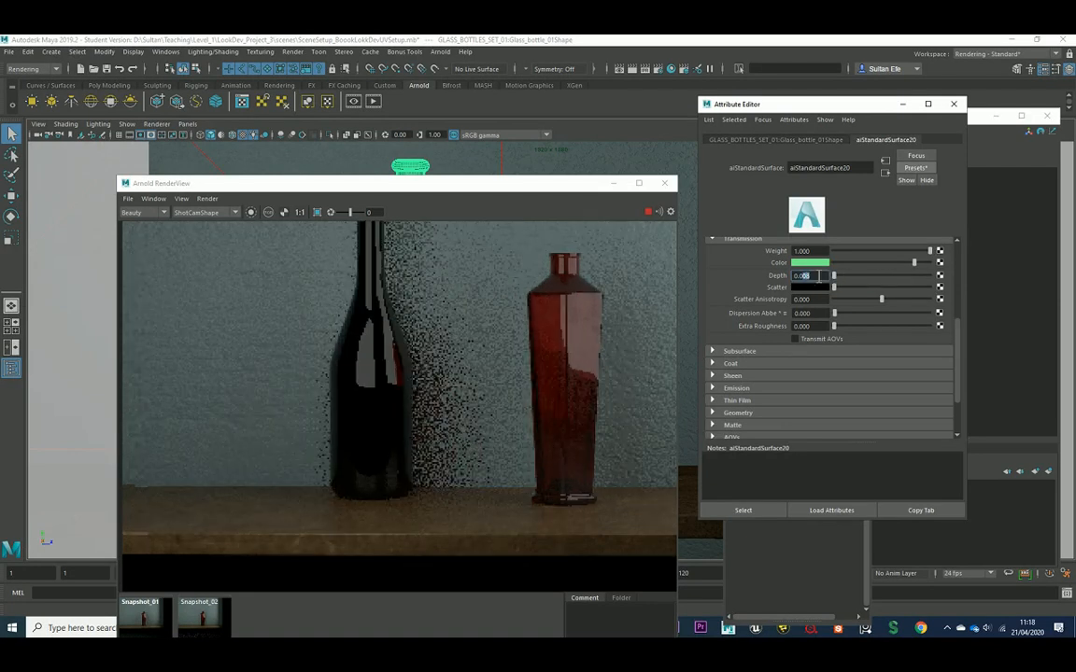
{"action": "type", "text": "10"}
{"action": "key", "text": "Return"}
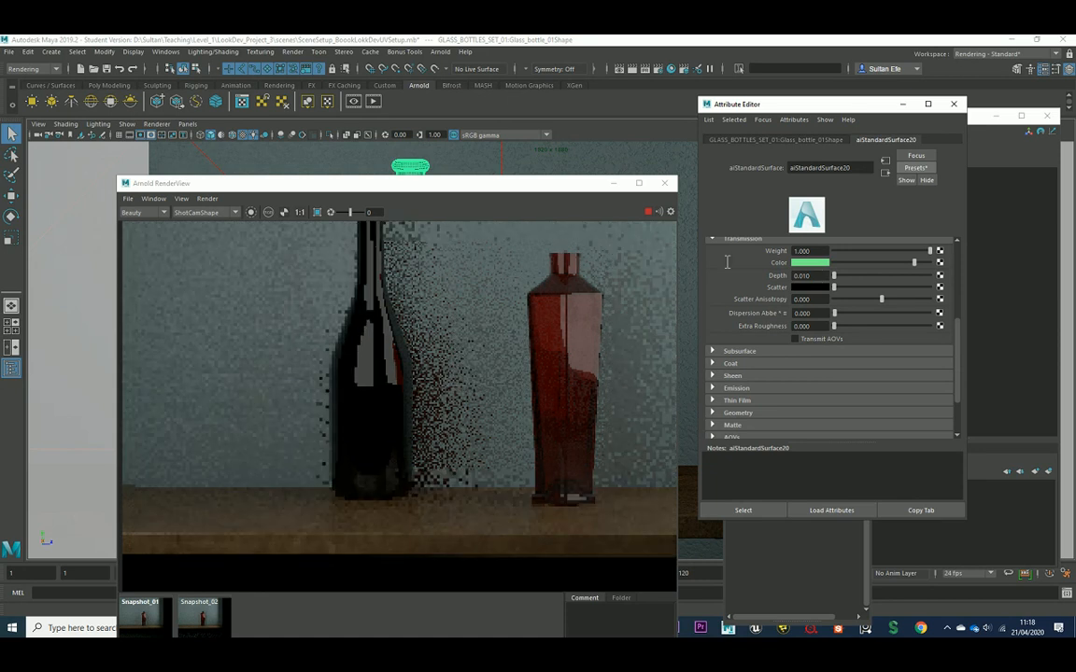
Step: Stop the live render, set the Transmission Depth to 0.1 and start the render again
{"action": "left_click", "coordinate": [649, 213]}
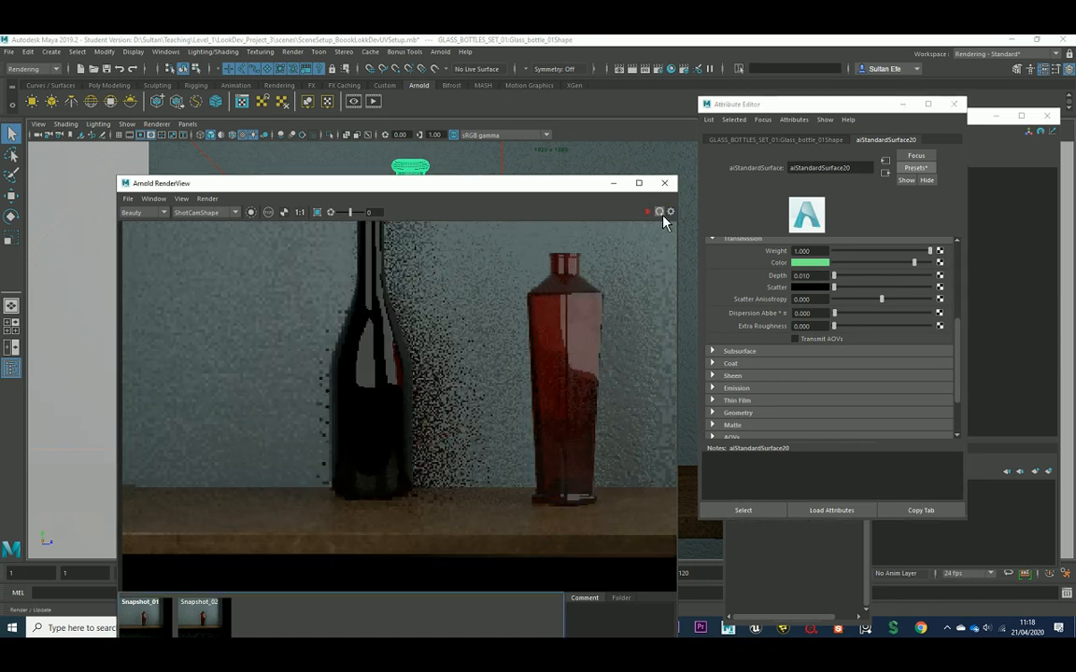
{"action": "left_click", "coordinate": [804, 279]}
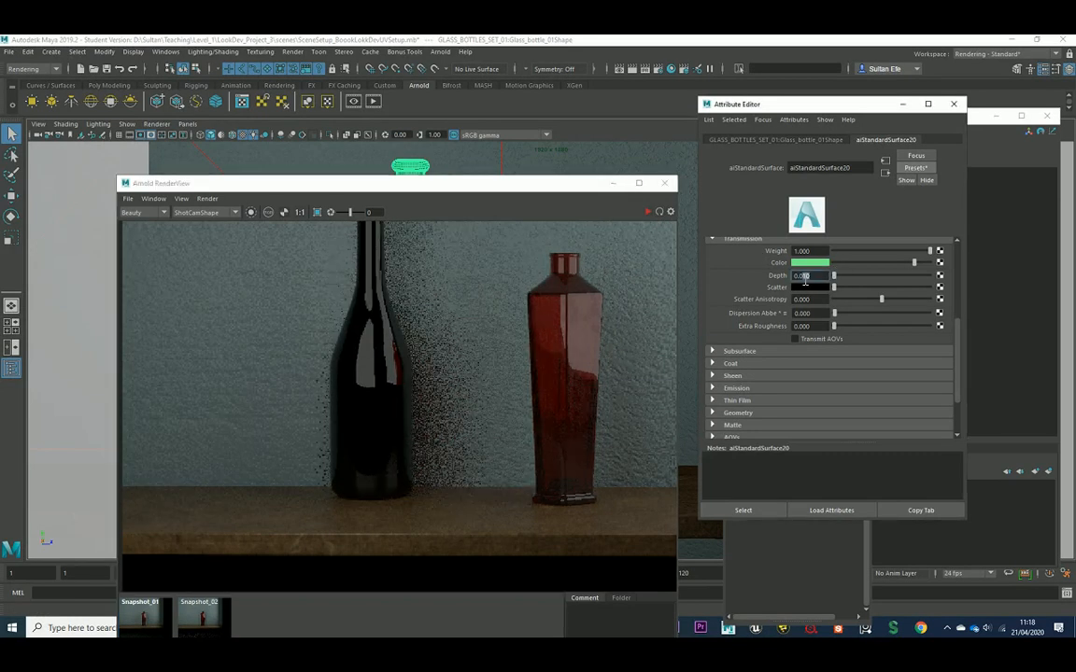
{"action": "left_click_drag", "start_coordinate": [803, 278], "coordinate": [800, 279]}
{"action": "type", "text": "1"}
{"action": "key", "text": "Return"}
{"action": "left_click", "coordinate": [648, 213]}
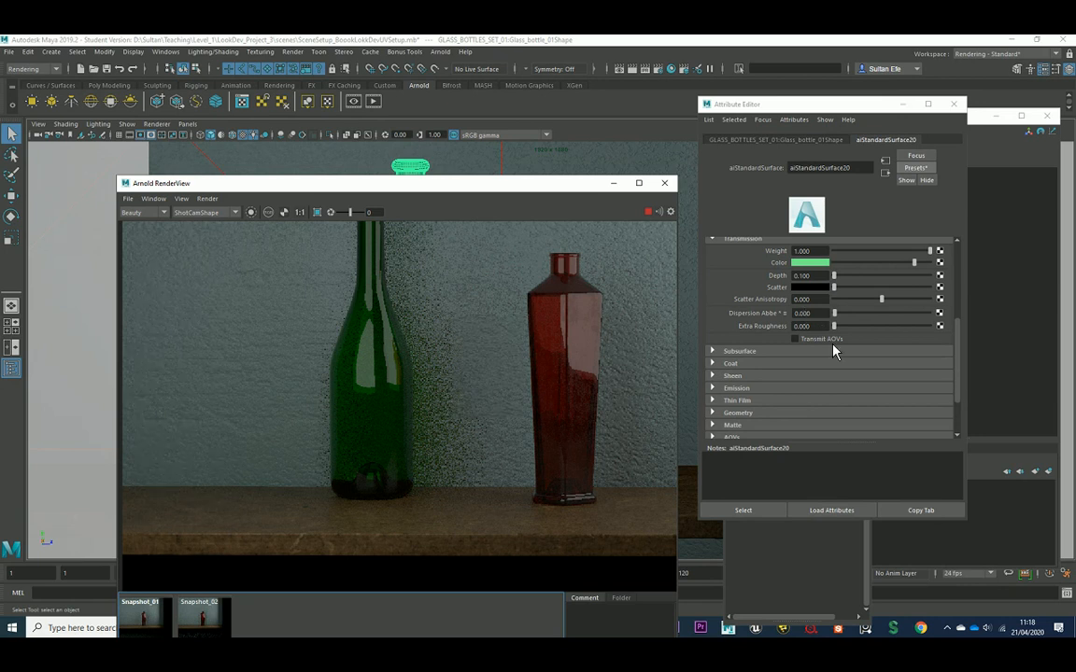
Step: Test an Extra Roughness of 0.669 in an enlarged crop region around the green bottle and reset it to 0
{"action": "left_click_drag", "start_coordinate": [842, 327], "coordinate": [900, 334]}
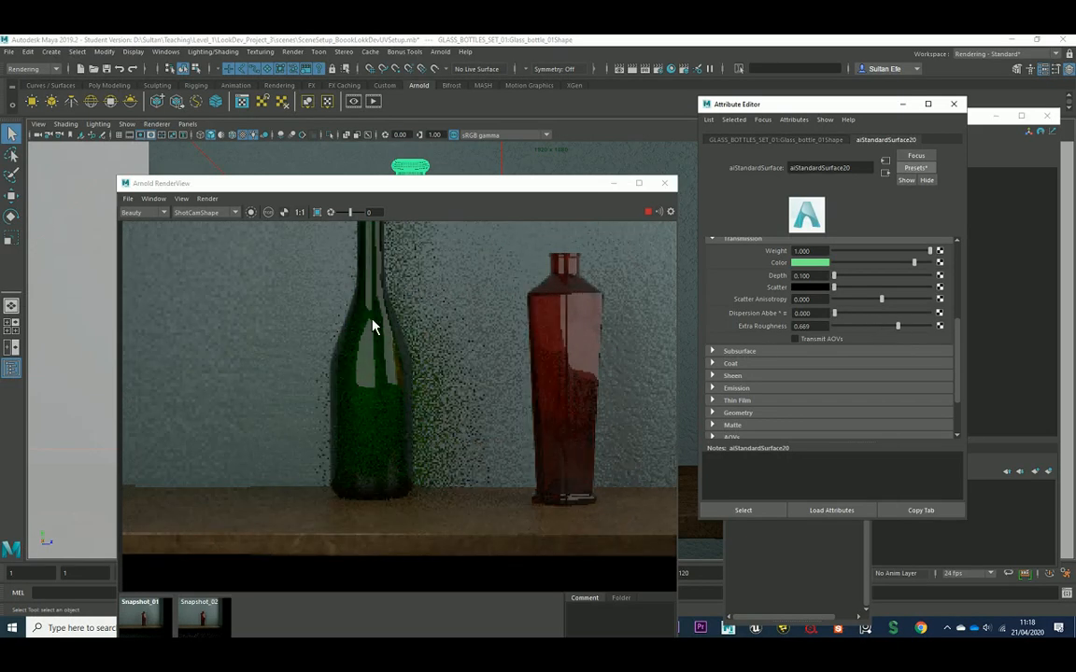
{"action": "left_click", "coordinate": [318, 212]}
{"action": "mouse_move", "coordinate": [274, 256]}
{"action": "left_mouse_down"}
{"action": "mouse_move", "coordinate": [432, 427]}
{"action": "mouse_move", "coordinate": [456, 475]}
{"action": "mouse_move", "coordinate": [462, 545]}
{"action": "left_mouse_up"}
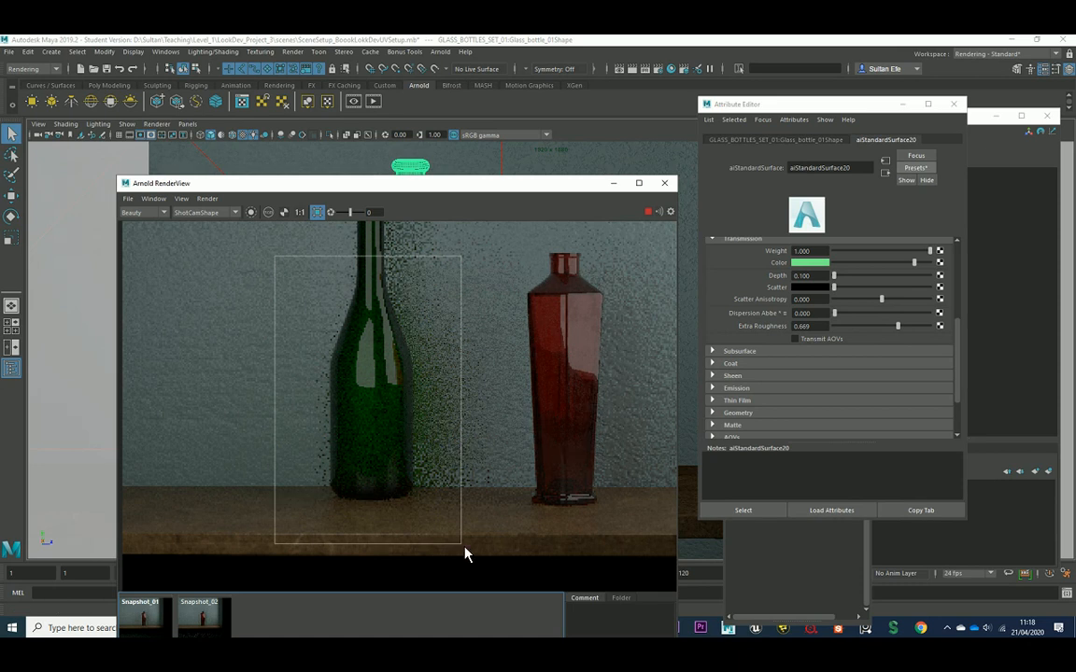
{"action": "left_click", "coordinate": [299, 212]}
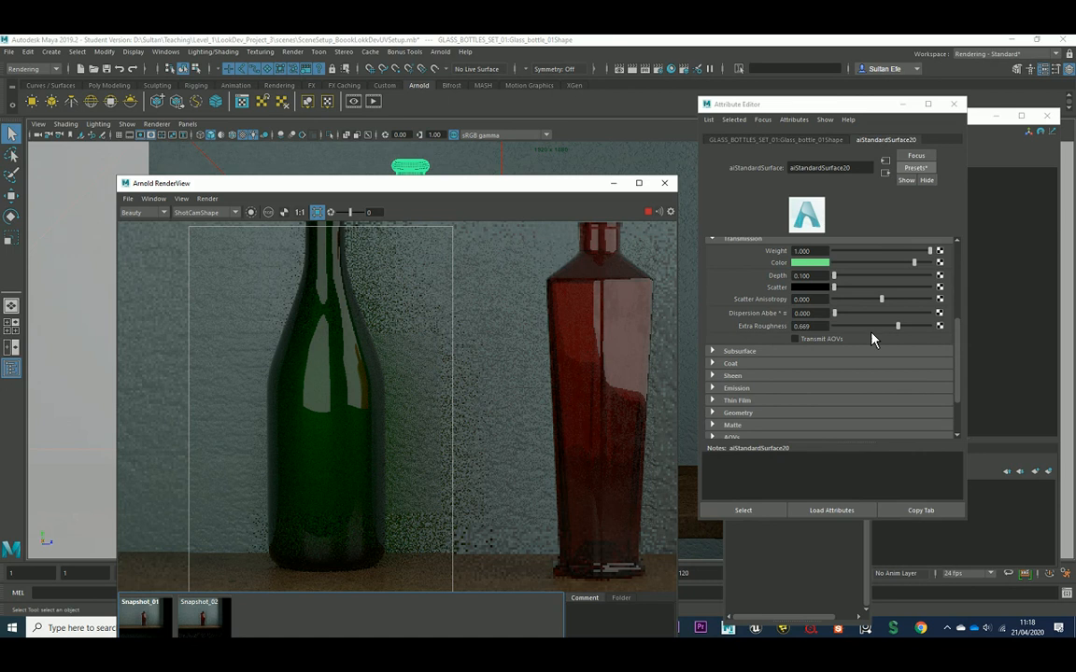
{"action": "left_click_drag", "start_coordinate": [896, 326], "coordinate": [832, 327]}
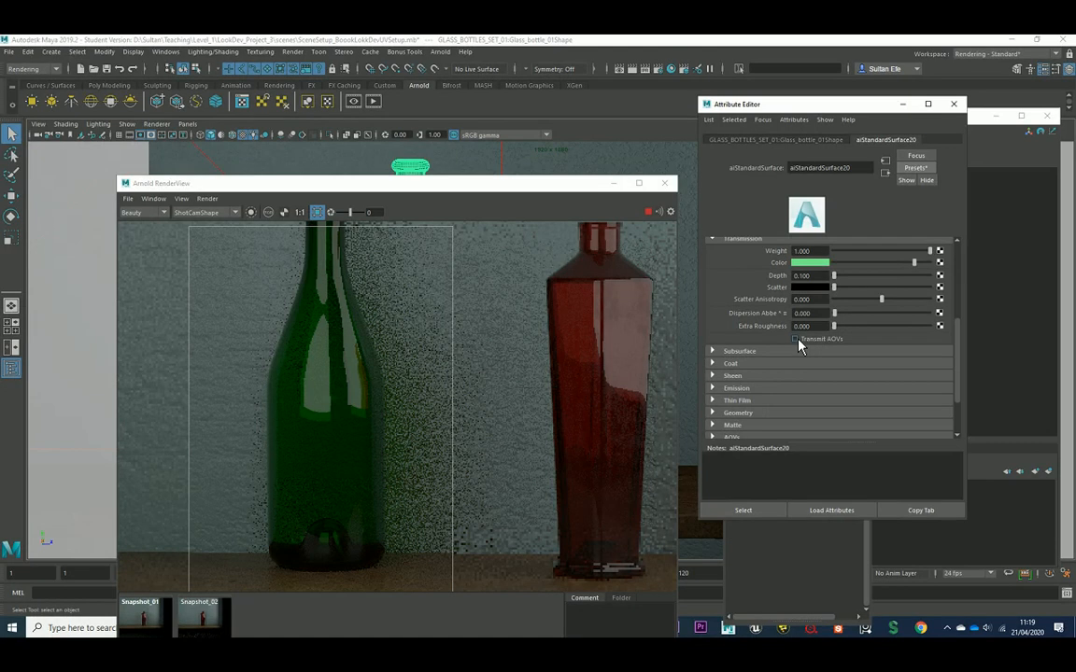
Step: Map a File texture to the Specular Roughness of the green bottle's shader
{"action": "scroll", "coordinate": [761, 350], "scroll_direction": "down", "scroll_amount": 2}
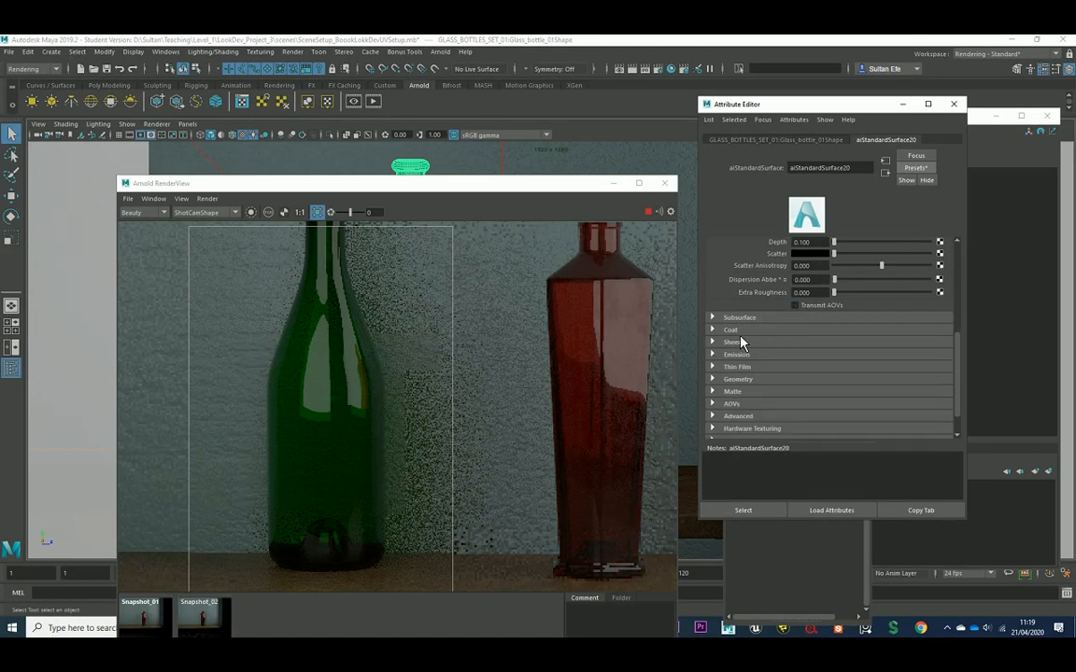
{"action": "scroll", "coordinate": [740, 344], "scroll_direction": "up", "scroll_amount": 4}
{"action": "scroll", "coordinate": [740, 344], "scroll_direction": "up", "scroll_amount": 3}
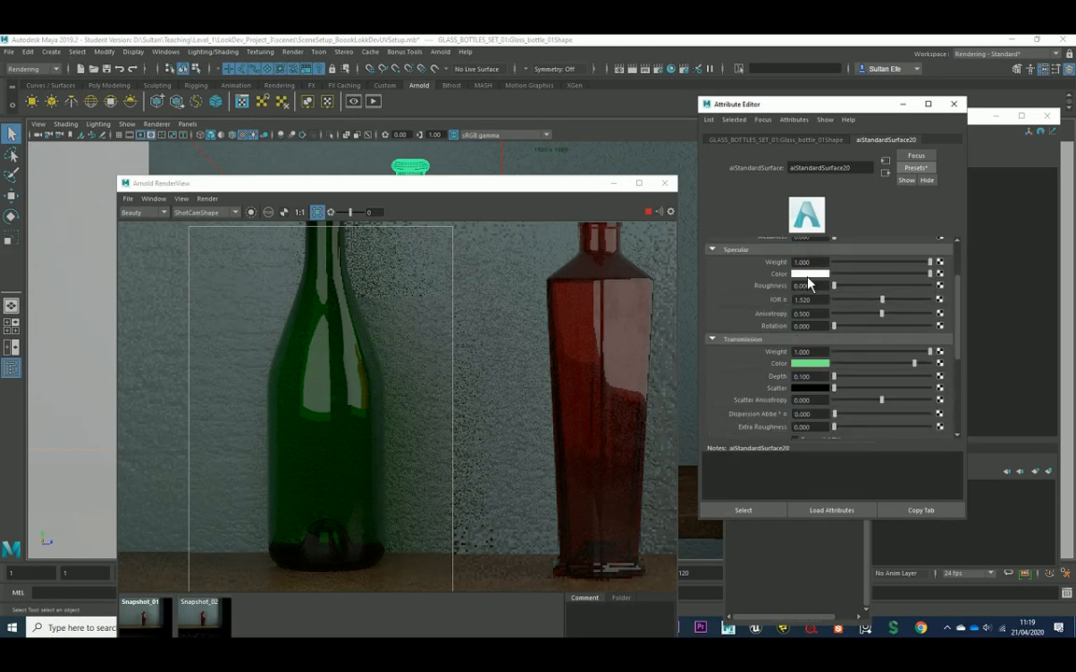
{"action": "left_click", "coordinate": [939, 286]}
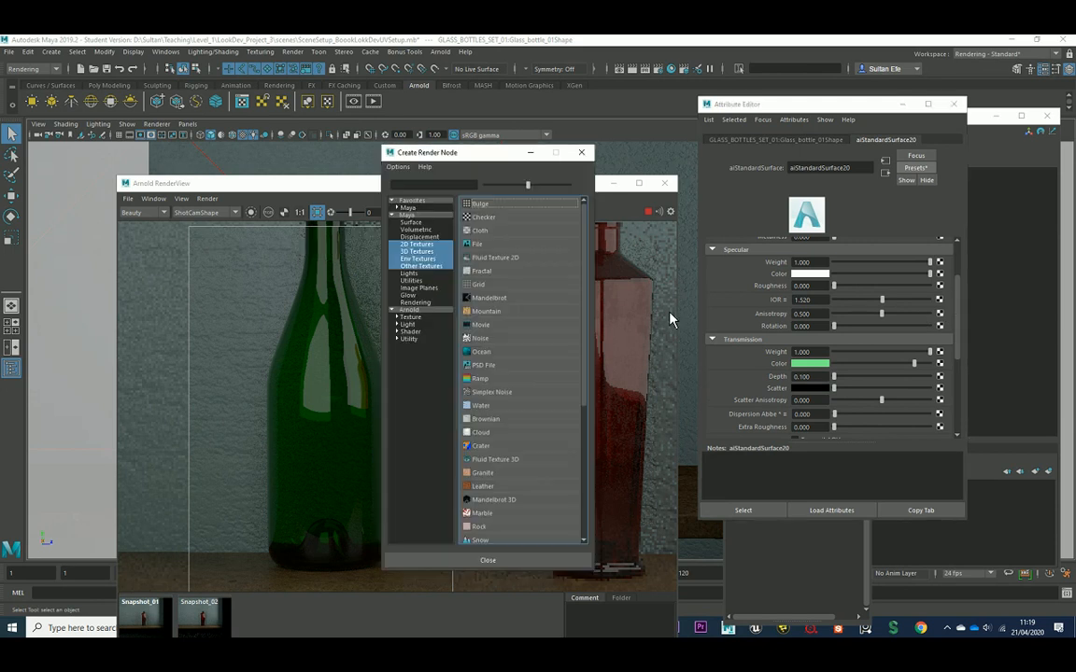
{"action": "left_click", "coordinate": [485, 256]}
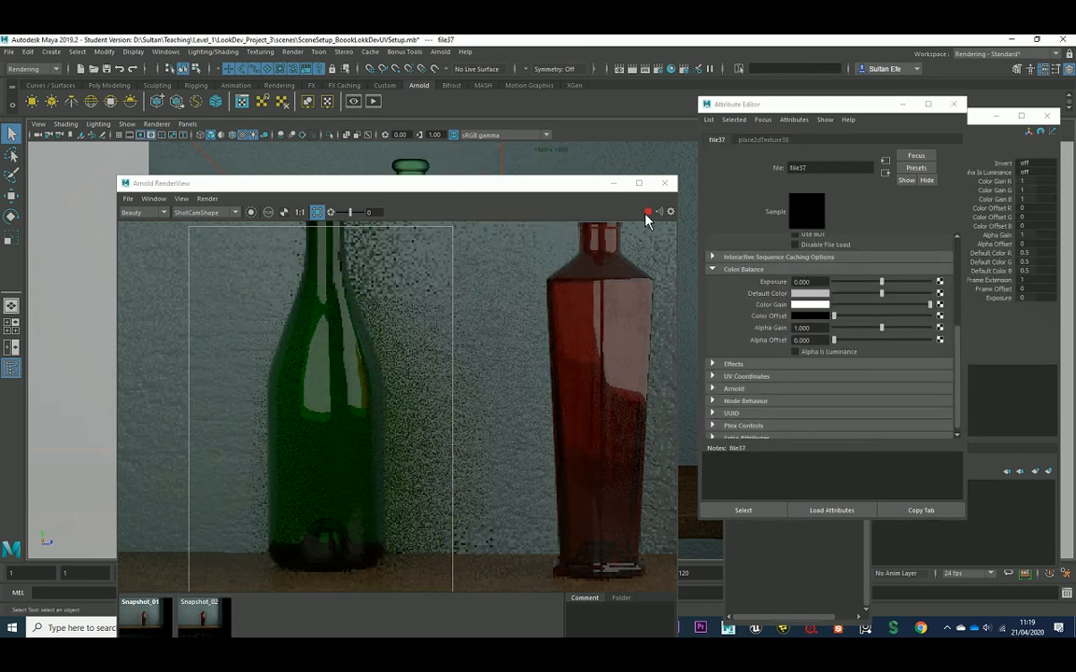
Step: Stop the live render and load grunge-distressed-dirty-texture-free.jpg as the image of the roughness file texture
{"action": "scroll", "coordinate": [815, 338], "scroll_direction": "up", "scroll_amount": 3}
{"action": "scroll", "coordinate": [815, 337], "scroll_direction": "up", "scroll_amount": 3}
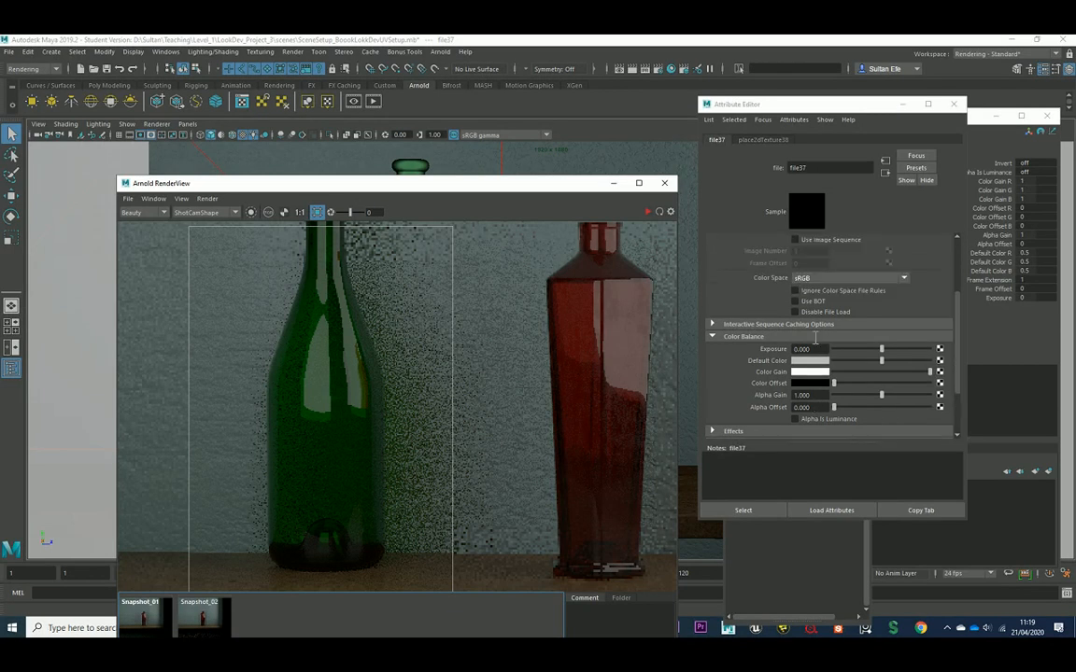
{"action": "left_click", "coordinate": [818, 345]}
{"action": "scroll", "coordinate": [734, 325], "scroll_direction": "up", "scroll_amount": 2}
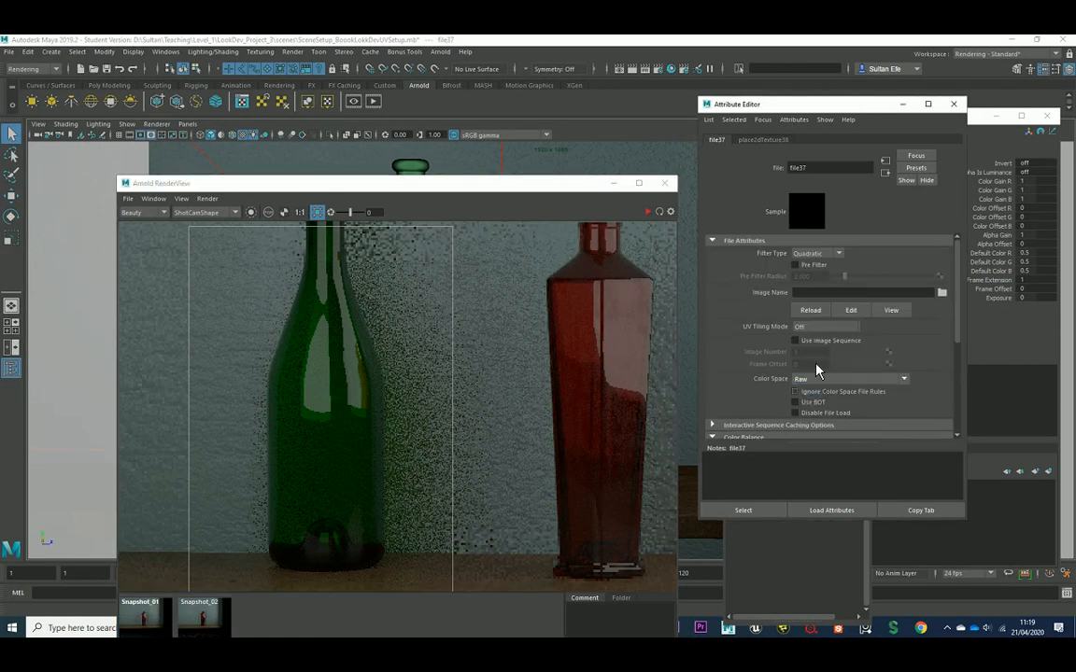
{"action": "left_click", "coordinate": [942, 293]}
{"action": "left_click", "coordinate": [435, 265]}
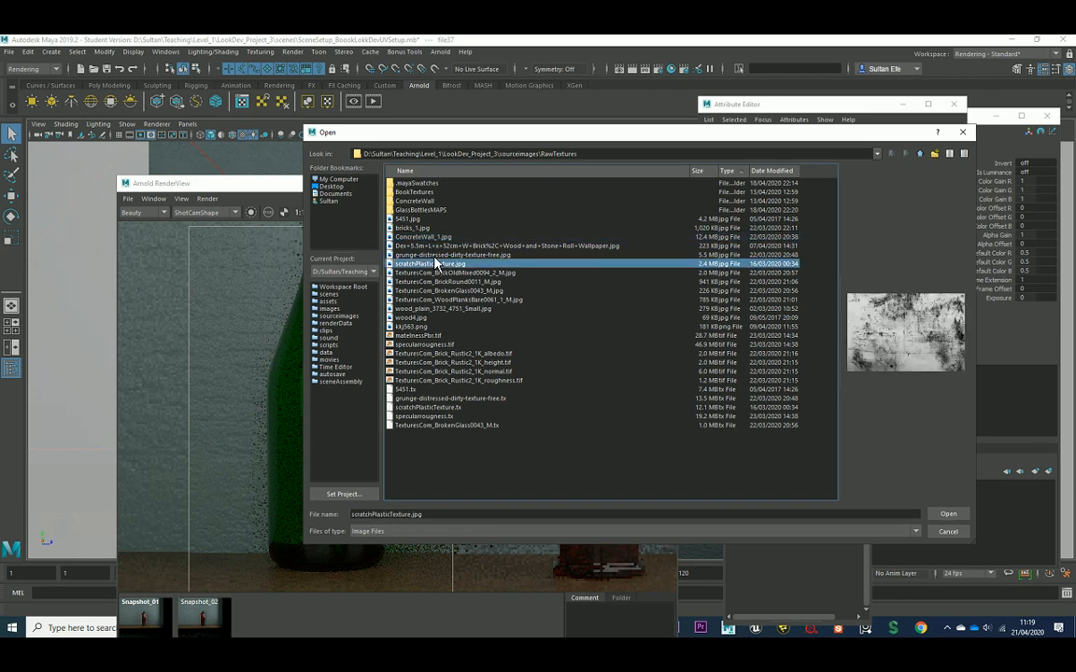
{"action": "left_click", "coordinate": [434, 257]}
{"action": "double_click", "coordinate": [433, 257]}
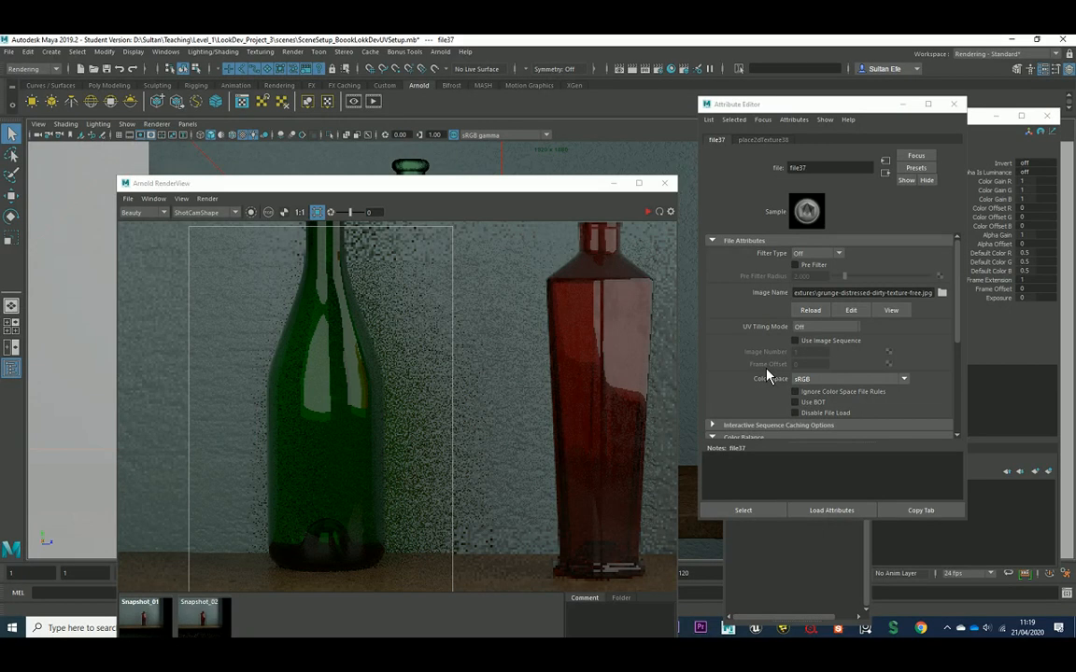
Step: Set the roughness texture's Color Space to Raw, enable Alpha Is Luminance and restart the live render
{"action": "scroll", "coordinate": [766, 375], "scroll_direction": "down", "scroll_amount": 2}
{"action": "left_click", "coordinate": [845, 344]}
{"action": "left_click", "coordinate": [813, 456]}
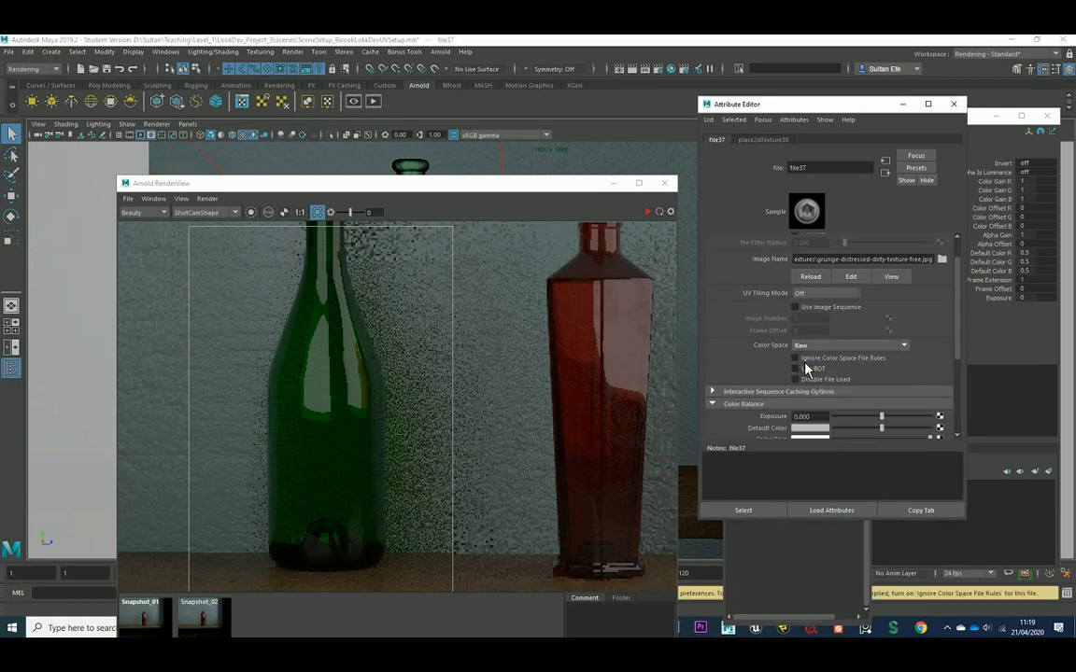
{"action": "scroll", "coordinate": [809, 392], "scroll_direction": "down", "scroll_amount": 3}
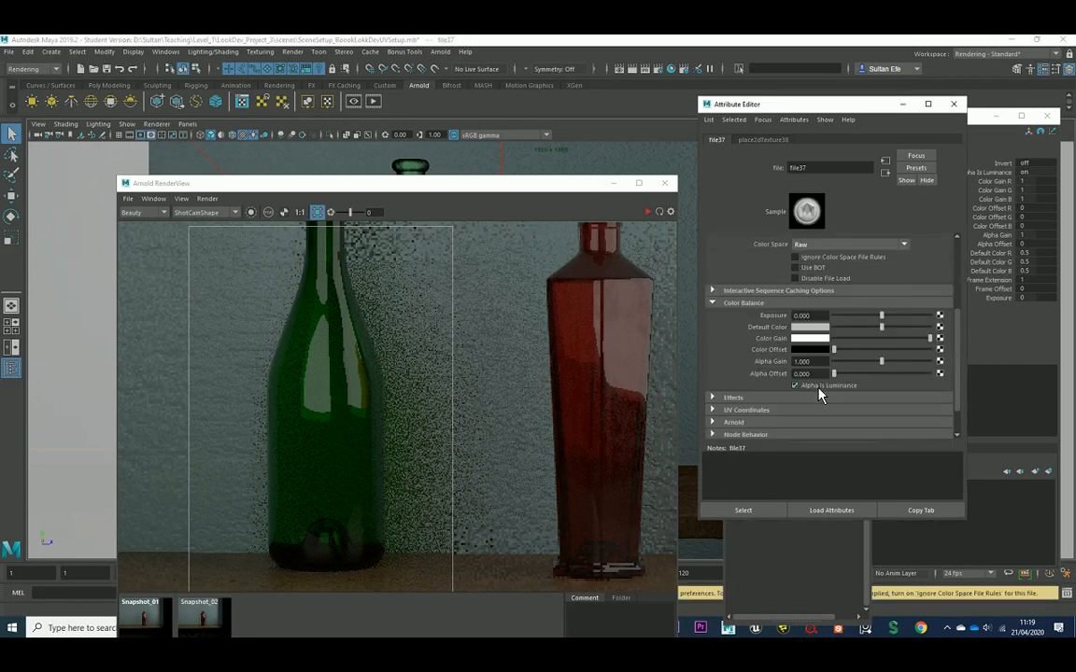
{"action": "left_click", "coordinate": [647, 213]}
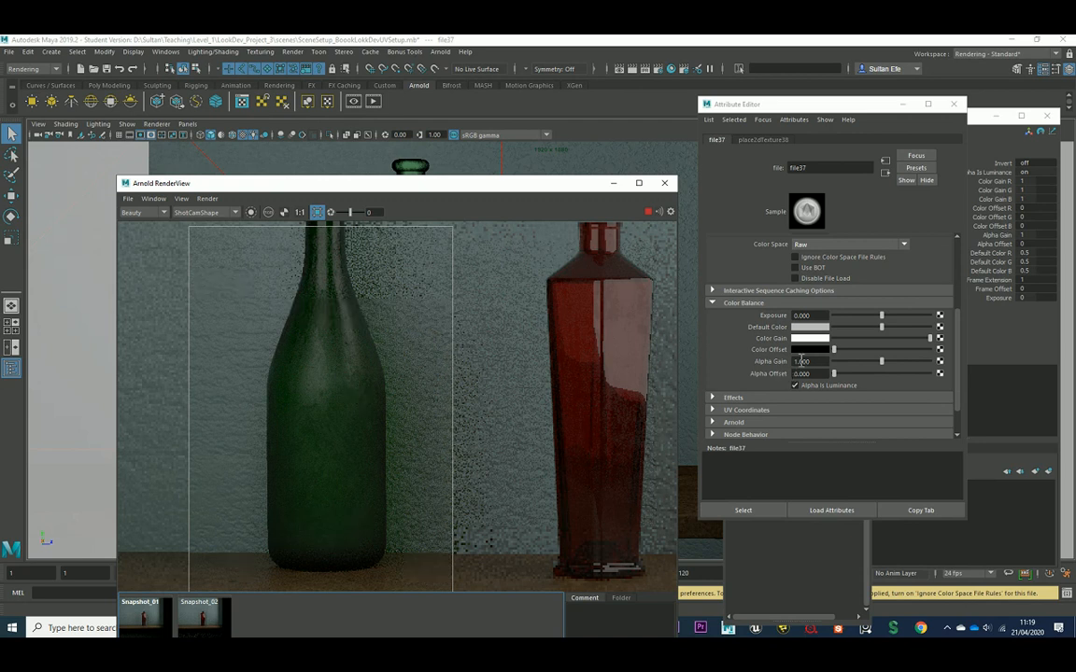
Step: Return to the green bottle's shader settings and examine the roughness-mapped glass in the render, close up and in full
{"action": "scroll", "coordinate": [858, 280], "scroll_direction": "up", "scroll_amount": 1}
{"action": "left_click", "coordinate": [885, 174]}
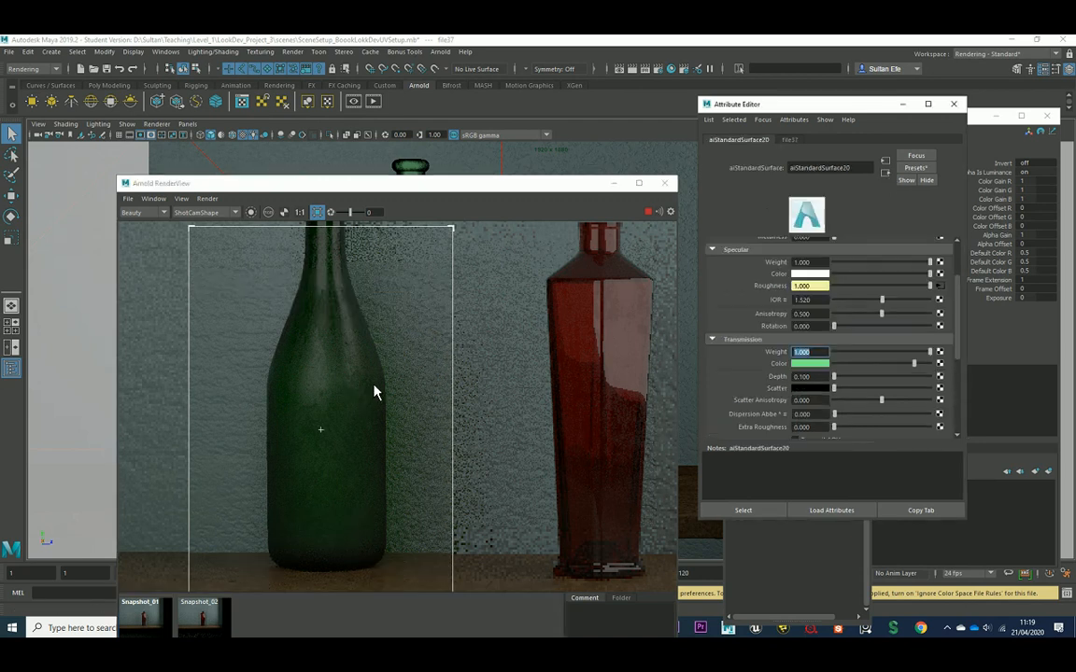
{"action": "scroll", "coordinate": [353, 399], "scroll_direction": "down", "scroll_amount": 2}
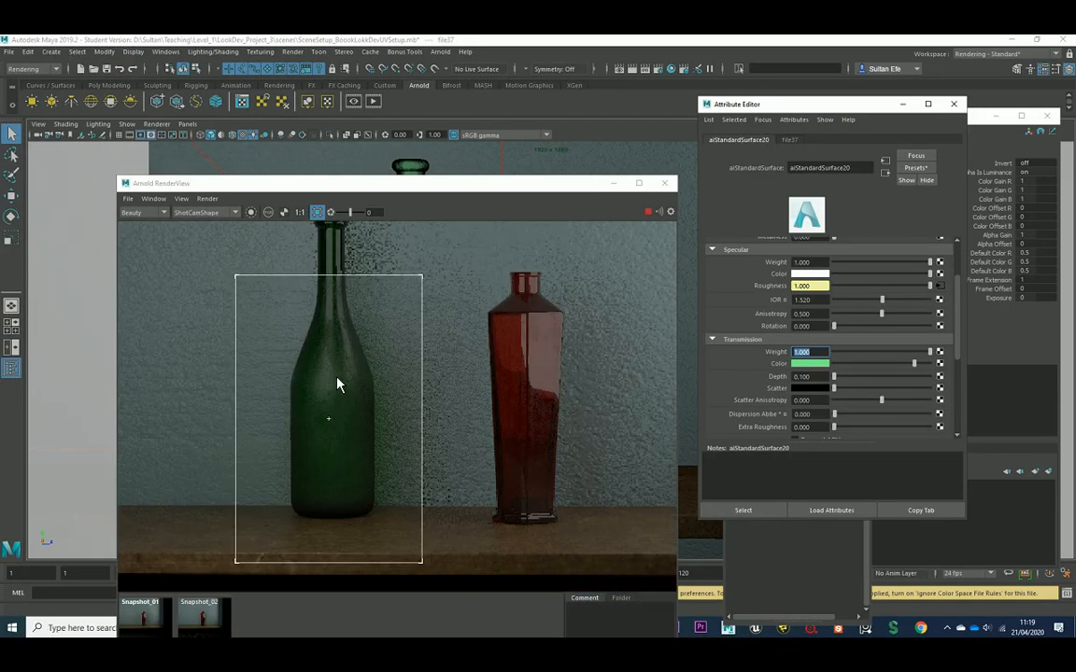
{"action": "scroll", "coordinate": [340, 416], "scroll_direction": "up", "scroll_amount": 2}
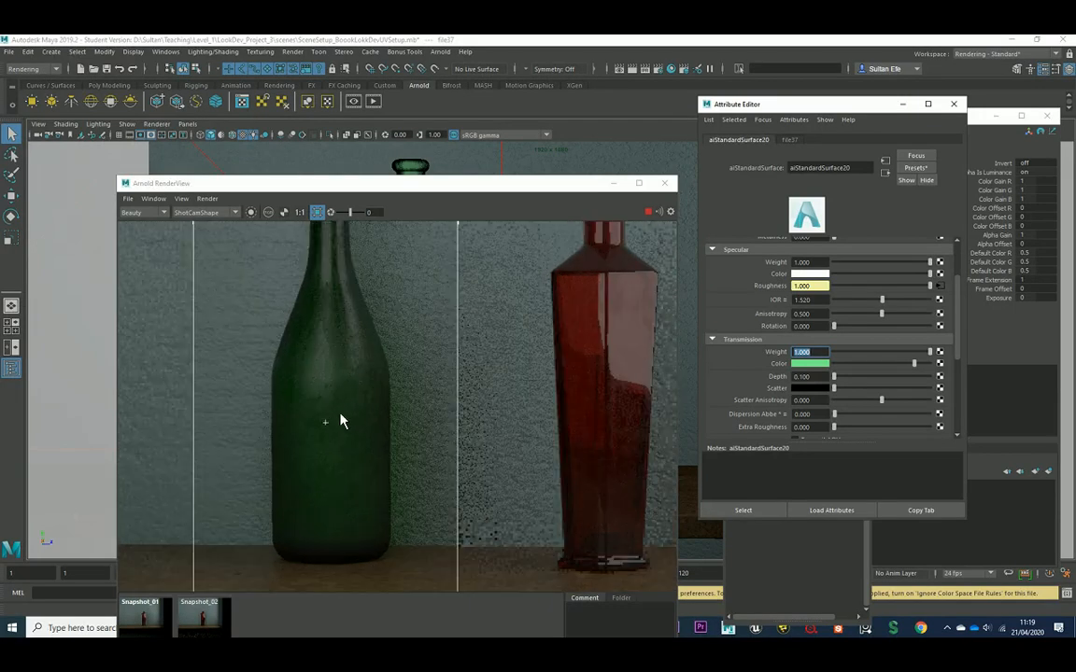
{"action": "scroll", "coordinate": [340, 421], "scroll_direction": "down", "scroll_amount": 2}
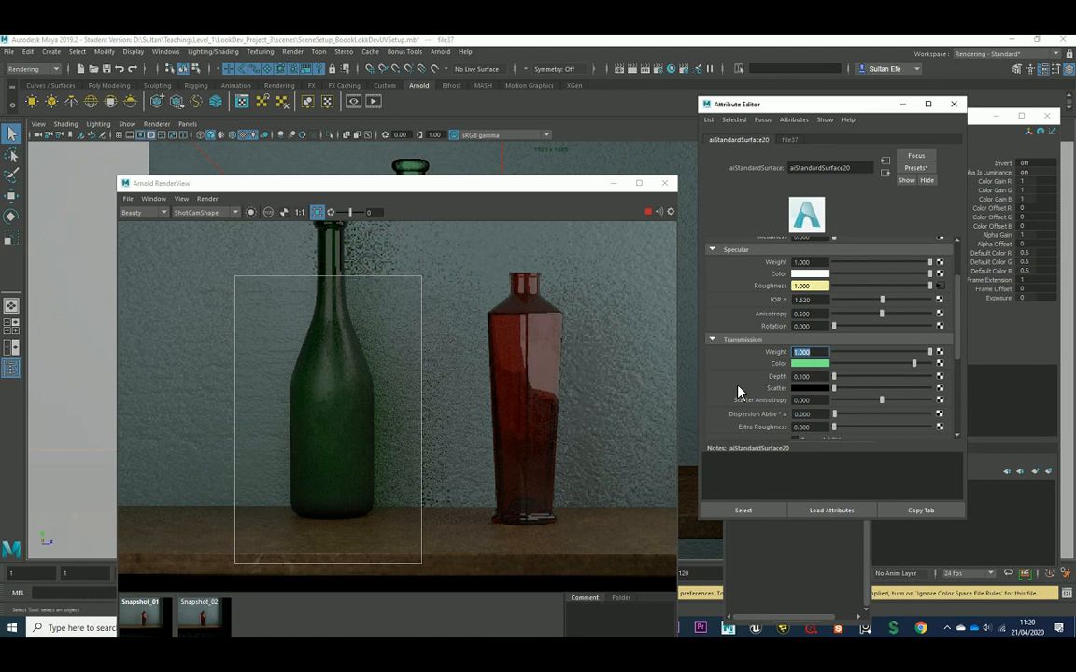
Step: Try a Transmission Depth of 0, then test a red Transmission Scatter with a Depth of 0.1 on the green bottle
{"action": "left_click", "coordinate": [835, 378]}
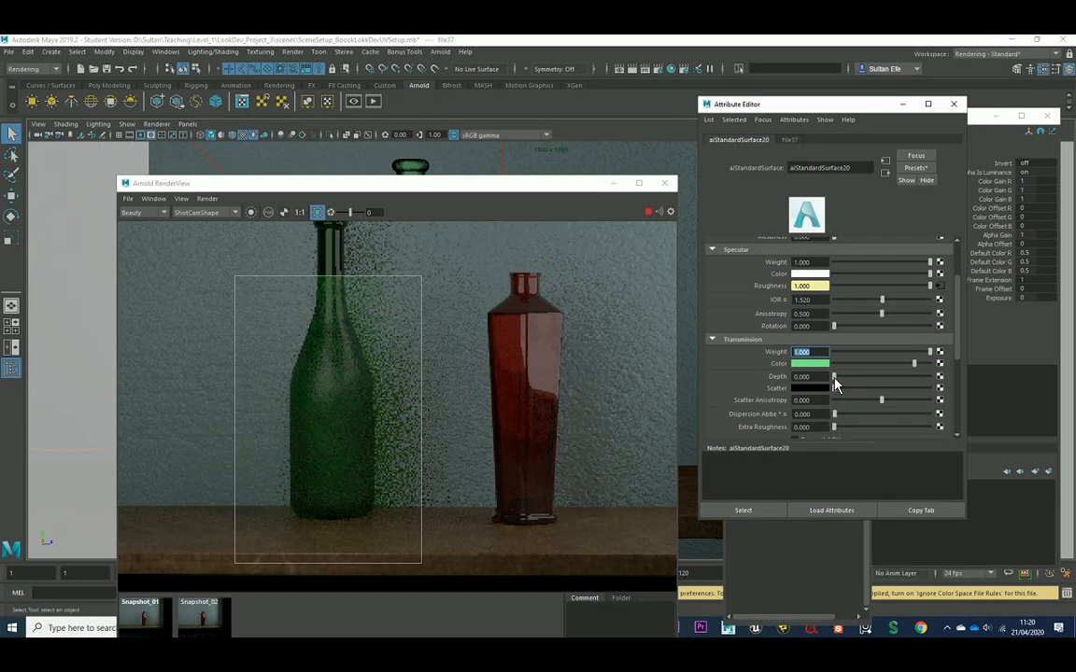
{"action": "left_click_drag", "start_coordinate": [834, 378], "coordinate": [833, 379]}
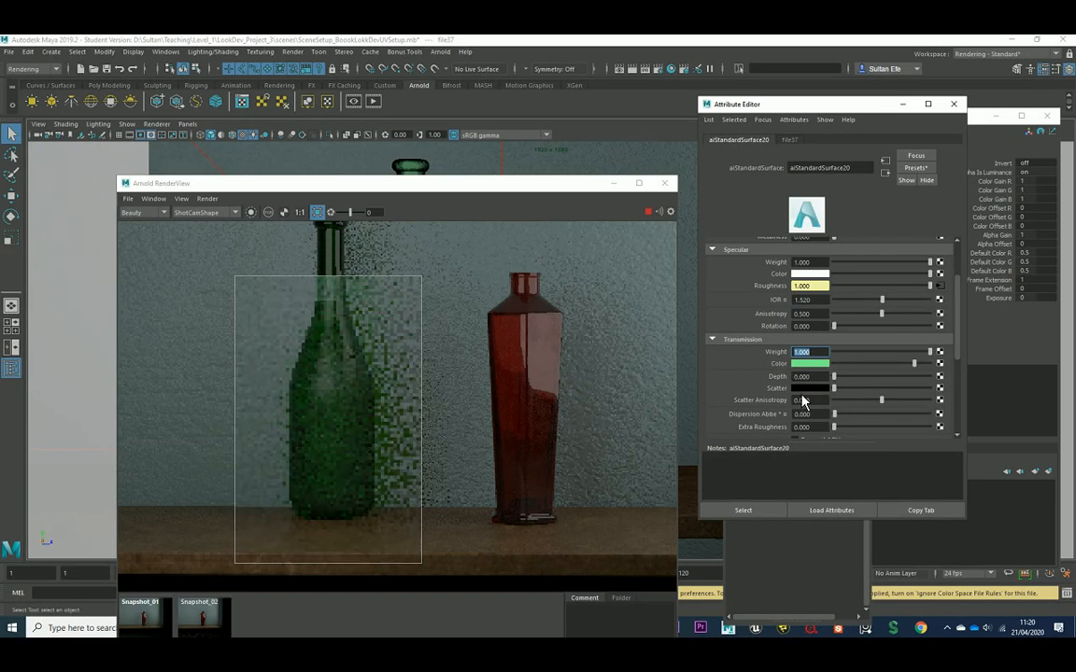
{"action": "left_click", "coordinate": [810, 387]}
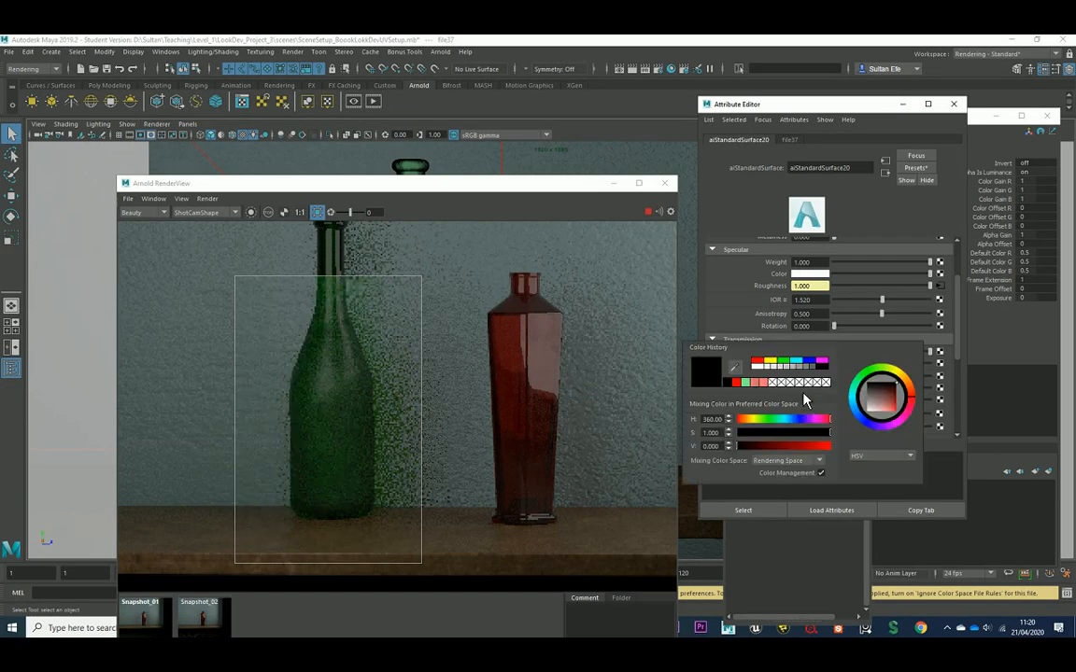
{"action": "left_click", "coordinate": [758, 363]}
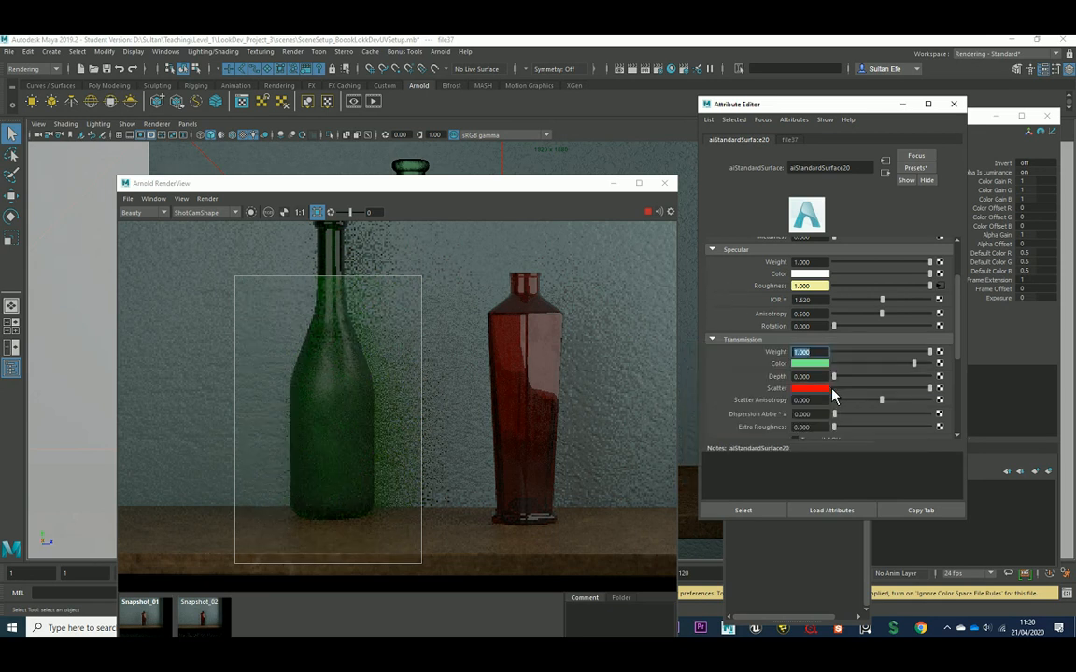
{"action": "double_click", "coordinate": [822, 378]}
{"action": "left_click", "coordinate": [804, 378]}
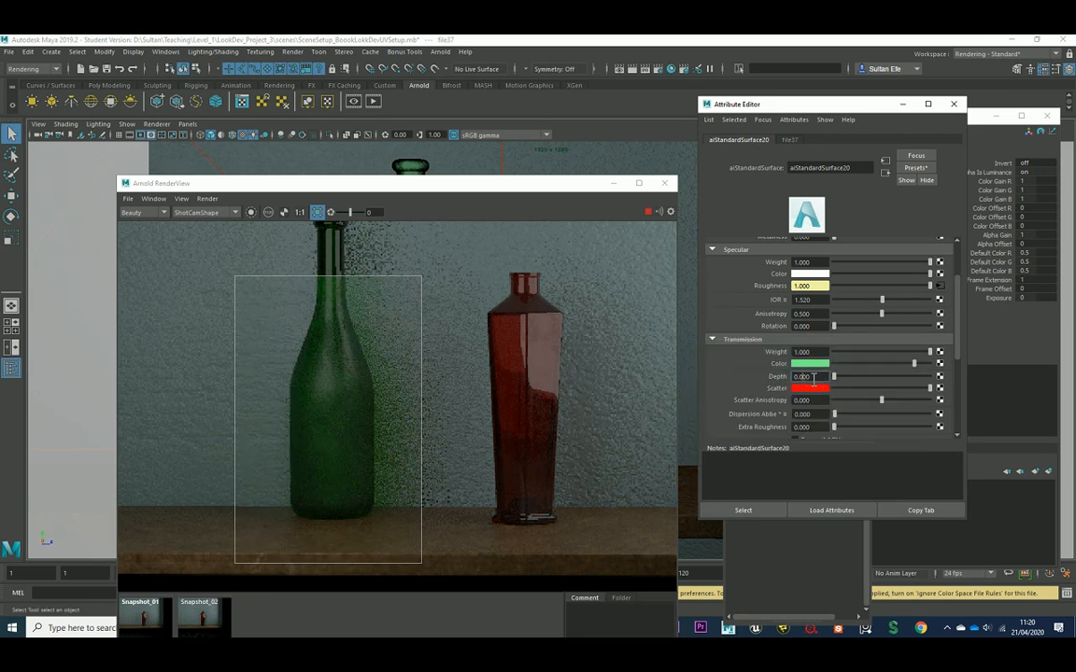
{"action": "left_click_drag", "start_coordinate": [813, 379], "coordinate": [858, 382]}
{"action": "type", "text": "1"}
{"action": "key", "text": "Return"}
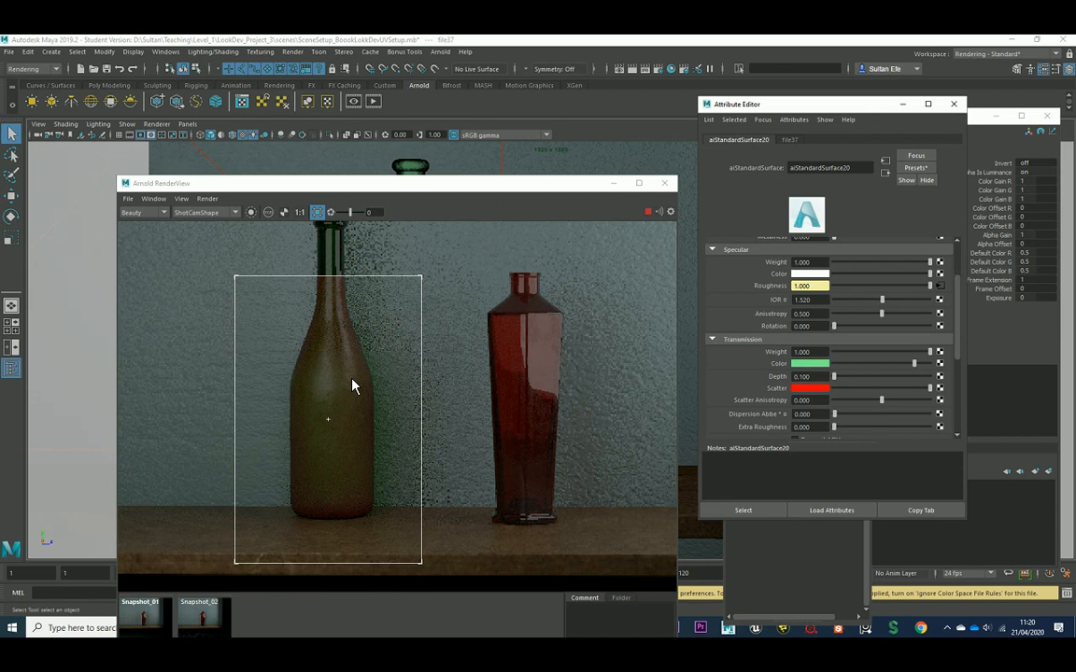
{"action": "middle_click_drag", "start_coordinate": [351, 384], "coordinate": [371, 372]}
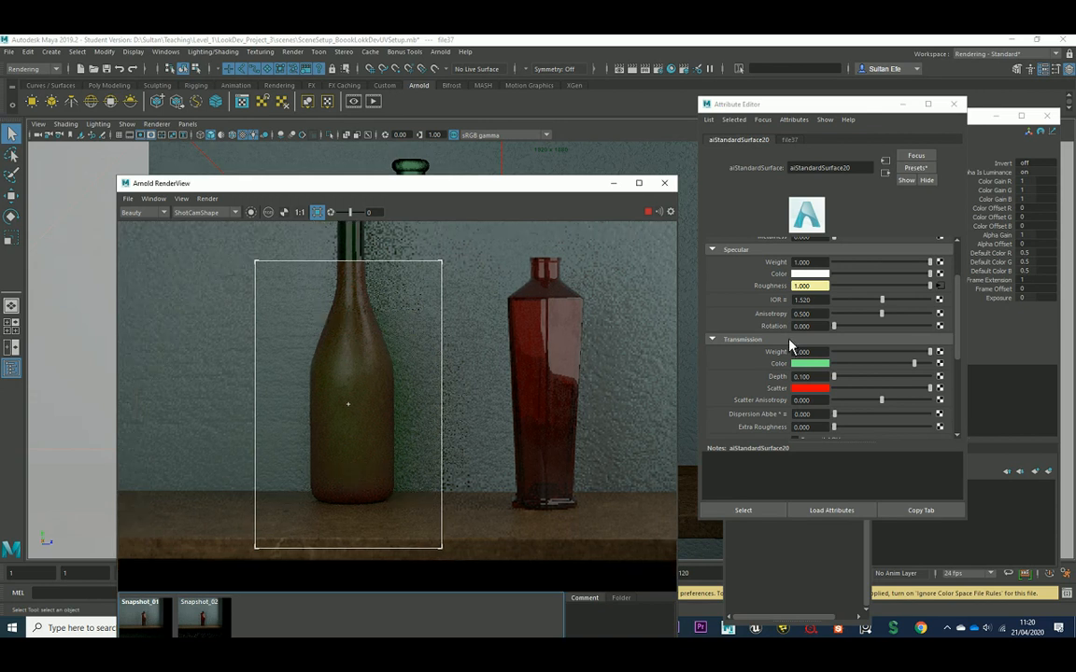
Step: Stop the live render, reset the Transmission Scatter to black and start the render again
{"action": "scroll", "coordinate": [755, 369], "scroll_direction": "down", "scroll_amount": 5}
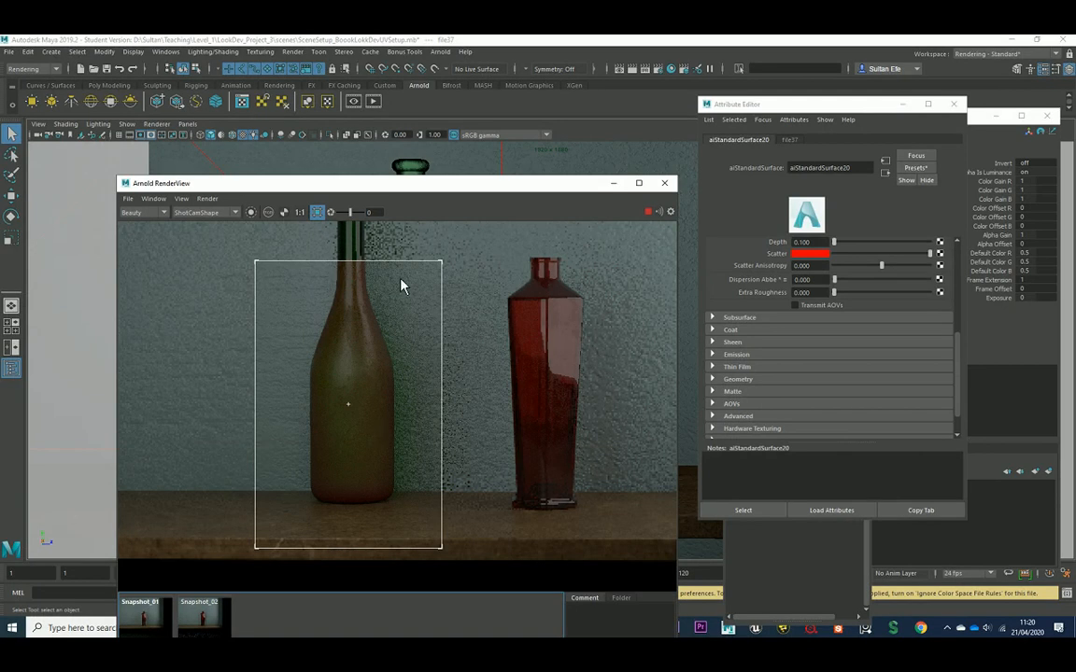
{"action": "left_click", "coordinate": [648, 213]}
{"action": "left_click_drag", "start_coordinate": [859, 254], "coordinate": [822, 265]}
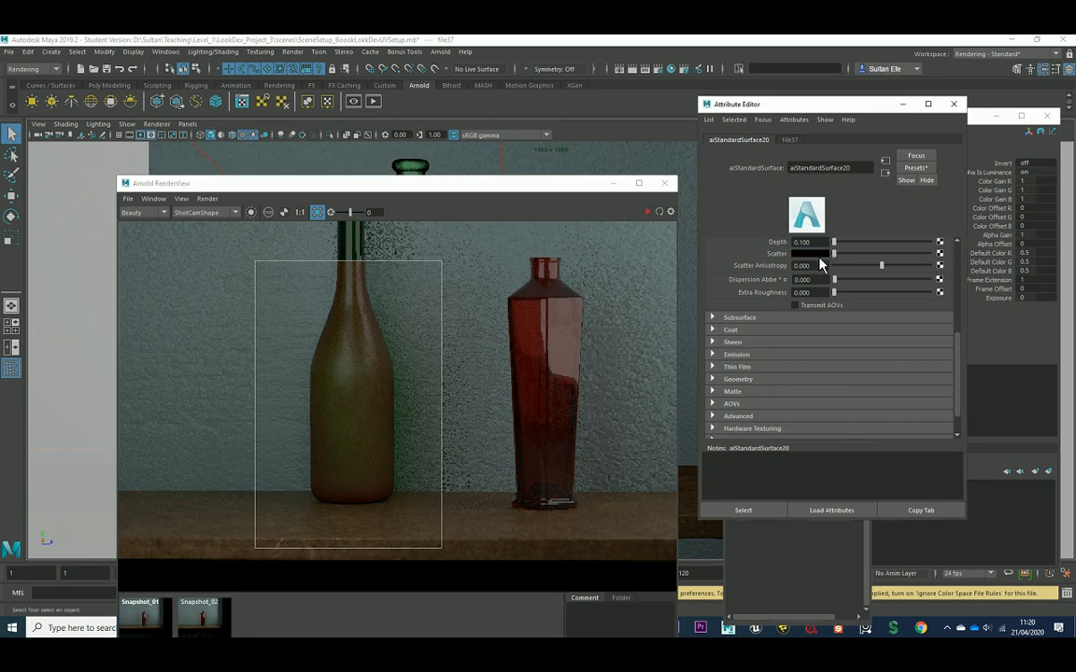
{"action": "left_click", "coordinate": [648, 213]}
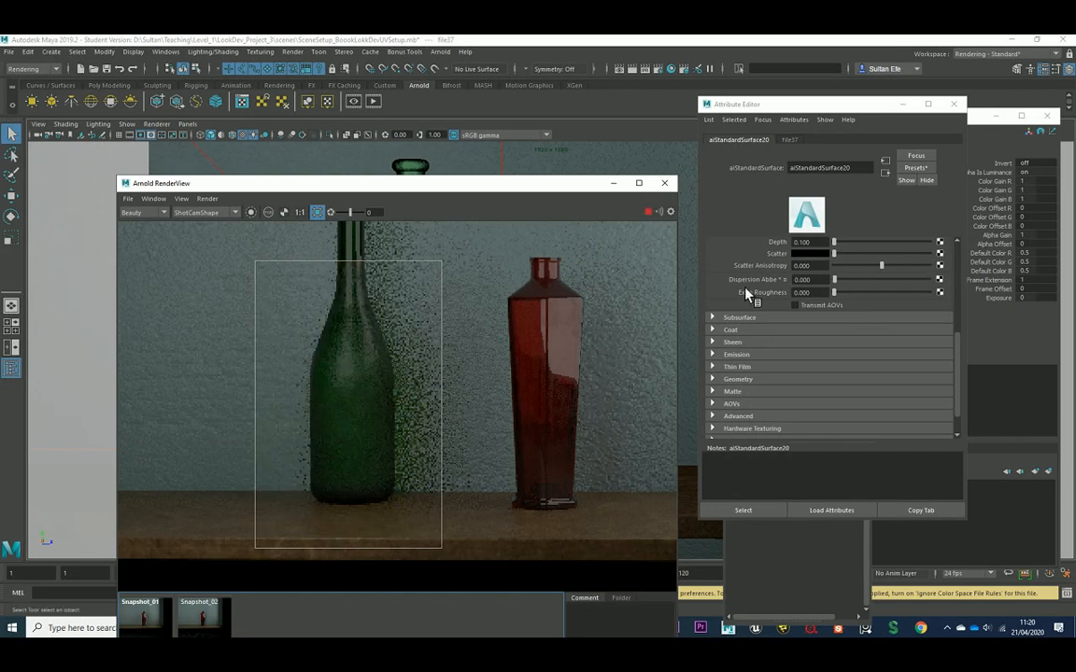
Step: Set the green bottle shader's Transmission Depth to 0.2
{"action": "scroll", "coordinate": [747, 295], "scroll_direction": "up", "scroll_amount": 3}
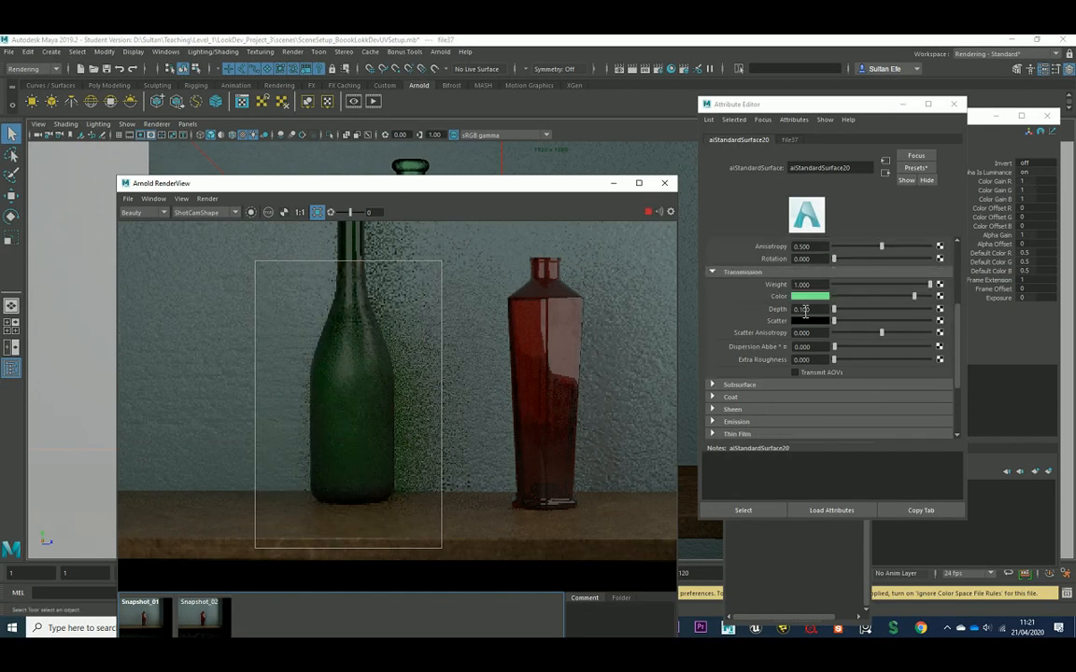
{"action": "left_click_drag", "start_coordinate": [801, 310], "coordinate": [824, 312]}
{"action": "type", "text": "2"}
{"action": "key", "text": "Return"}
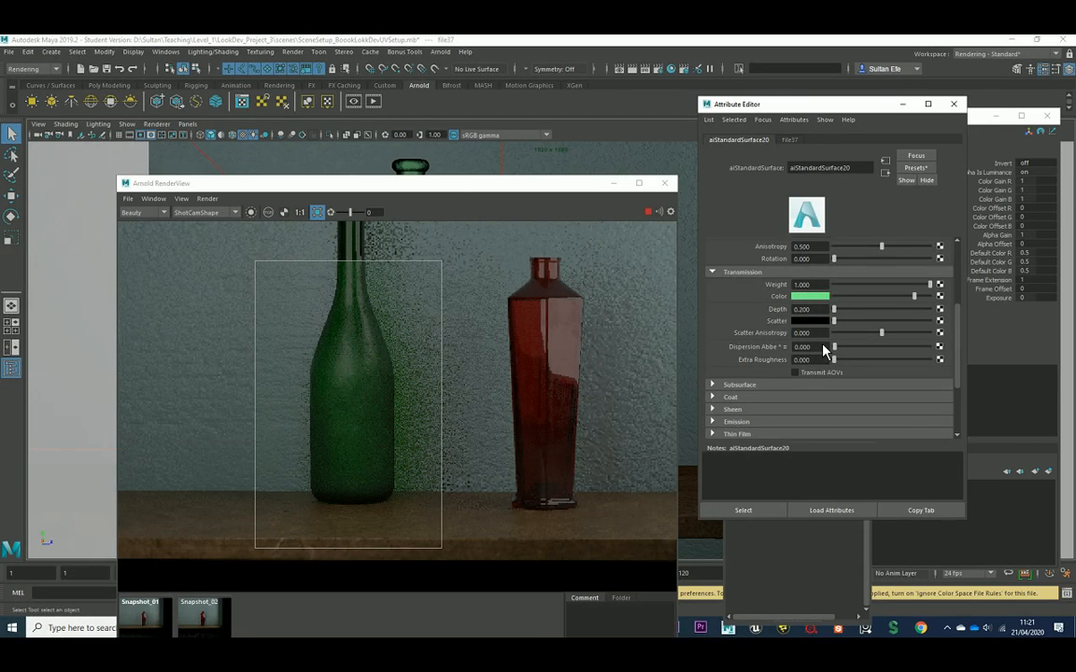
Step: Raise the Coat Weight of the green bottle's shader to 0.462
{"action": "scroll", "coordinate": [805, 357], "scroll_direction": "down", "scroll_amount": 3}
{"action": "left_click", "coordinate": [733, 330]}
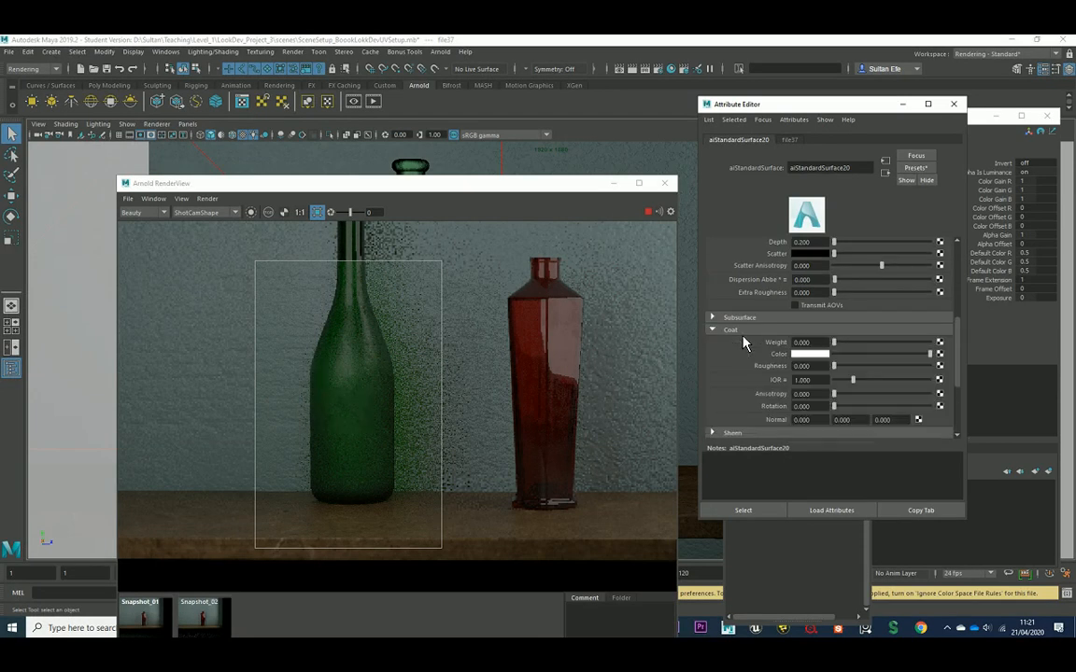
{"action": "left_click", "coordinate": [852, 343]}
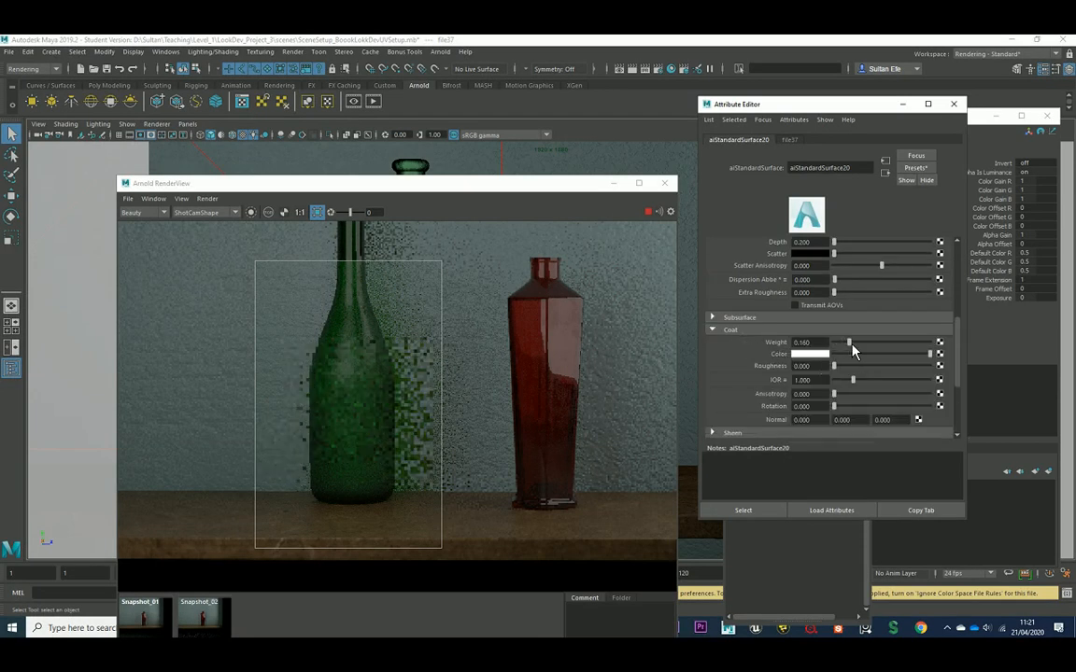
{"action": "left_click_drag", "start_coordinate": [867, 345], "coordinate": [881, 352]}
Step: Change the Coat Color from the green swatch to a bright yellow-green, adjusting its hue, saturation and value
{"action": "left_click", "coordinate": [810, 354]}
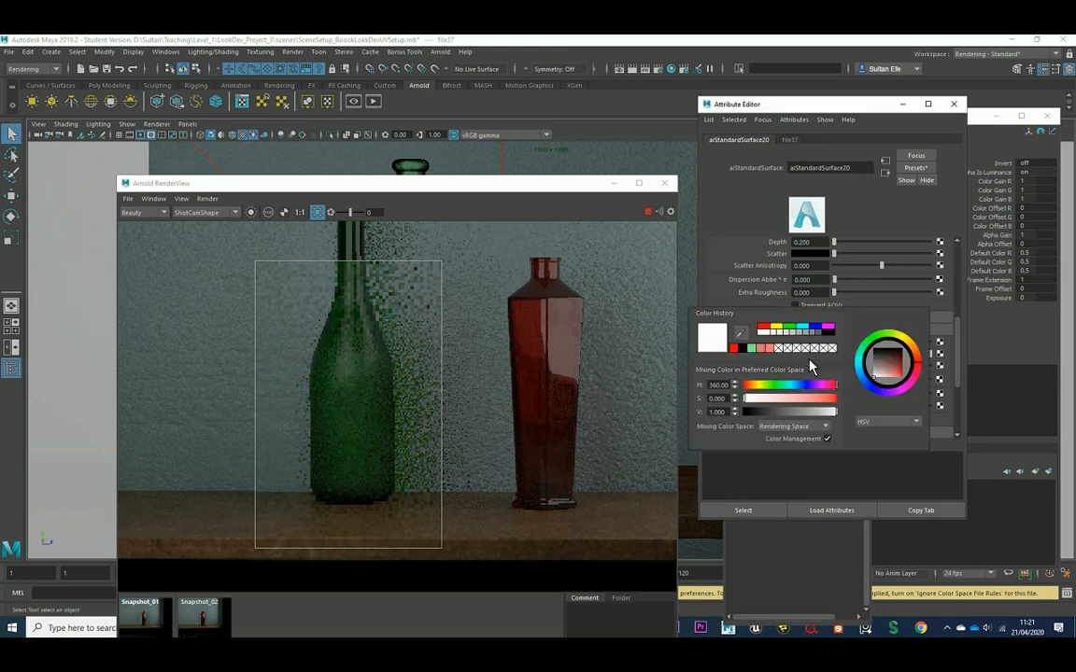
{"action": "left_click", "coordinate": [790, 329]}
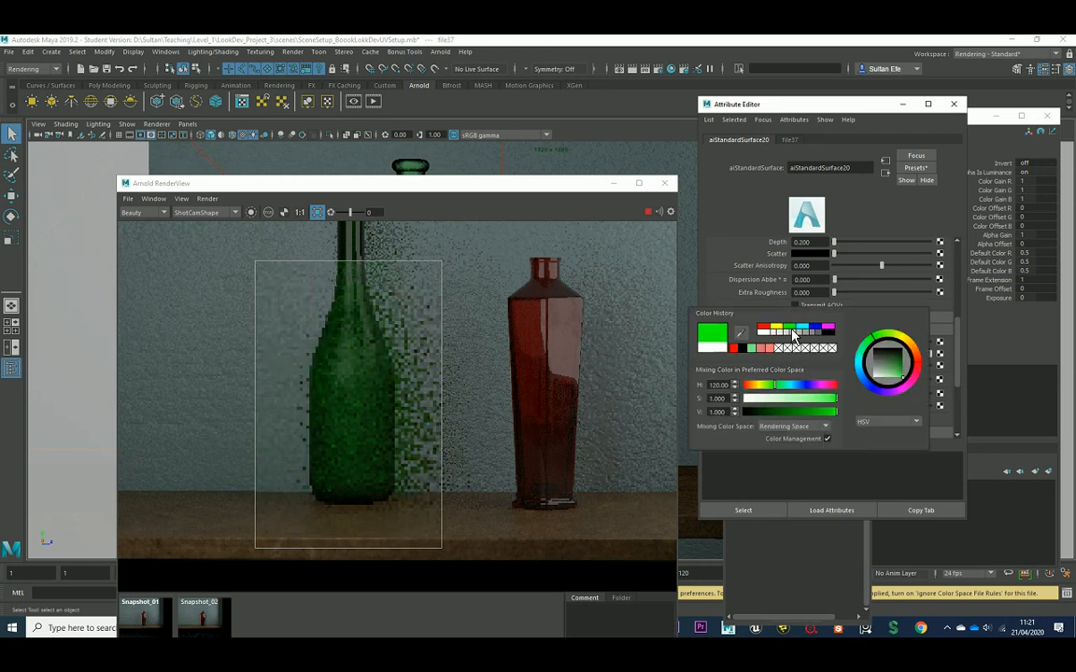
{"action": "left_click", "coordinate": [887, 347]}
{"action": "left_click_drag", "start_coordinate": [884, 340], "coordinate": [892, 340]}
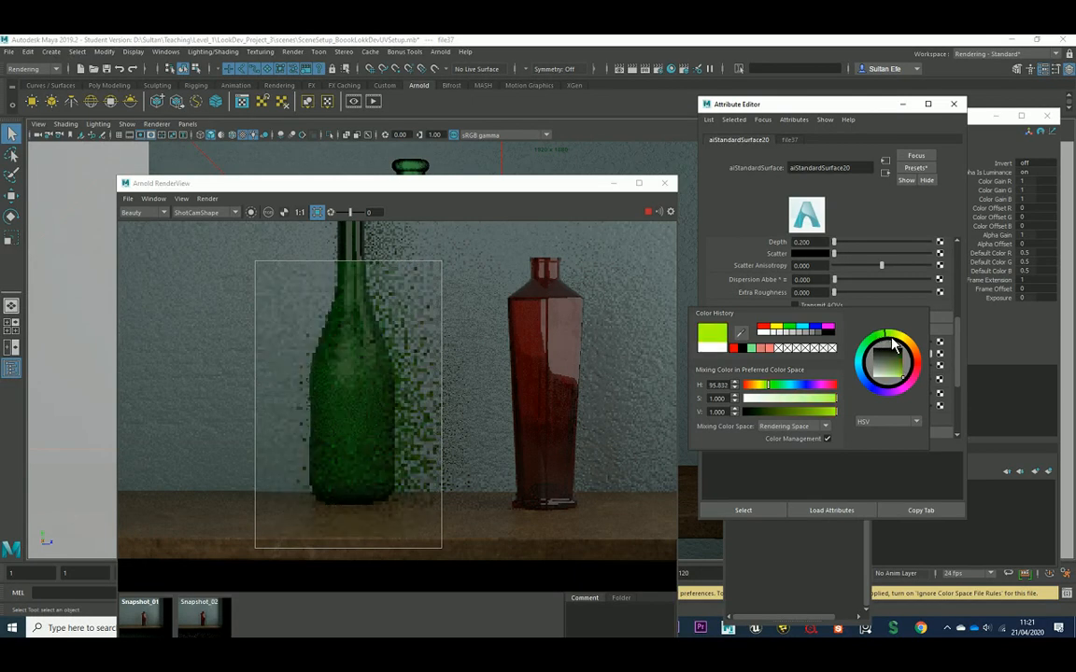
{"action": "left_click", "coordinate": [900, 371]}
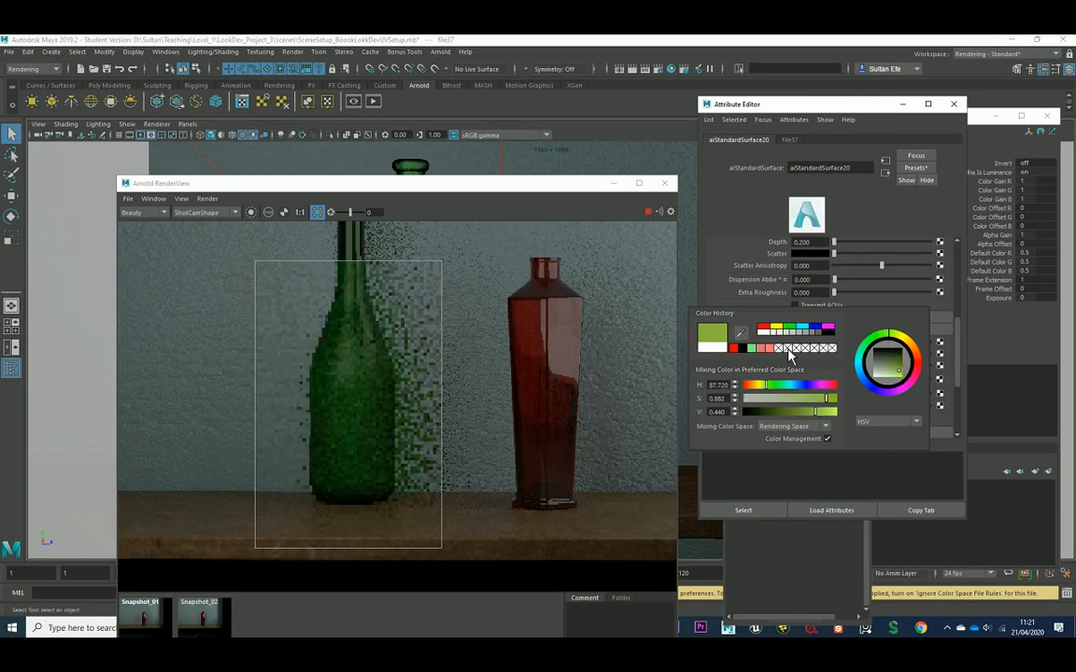
{"action": "left_click_drag", "start_coordinate": [826, 417], "coordinate": [832, 412]}
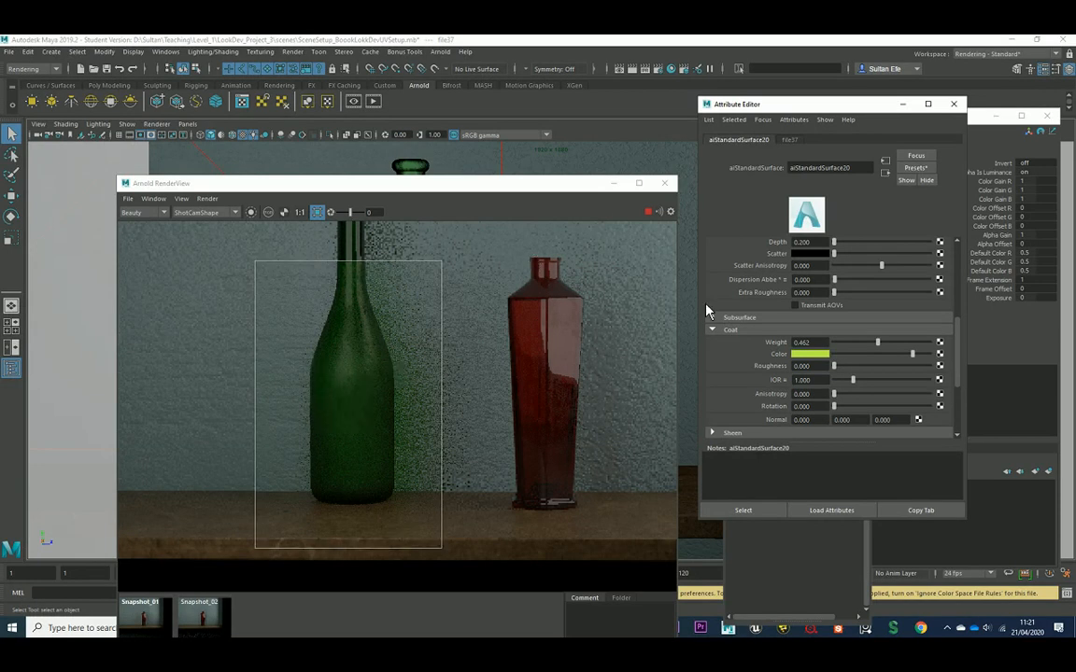
{"action": "scroll", "coordinate": [799, 359], "scroll_direction": "up", "scroll_amount": 3}
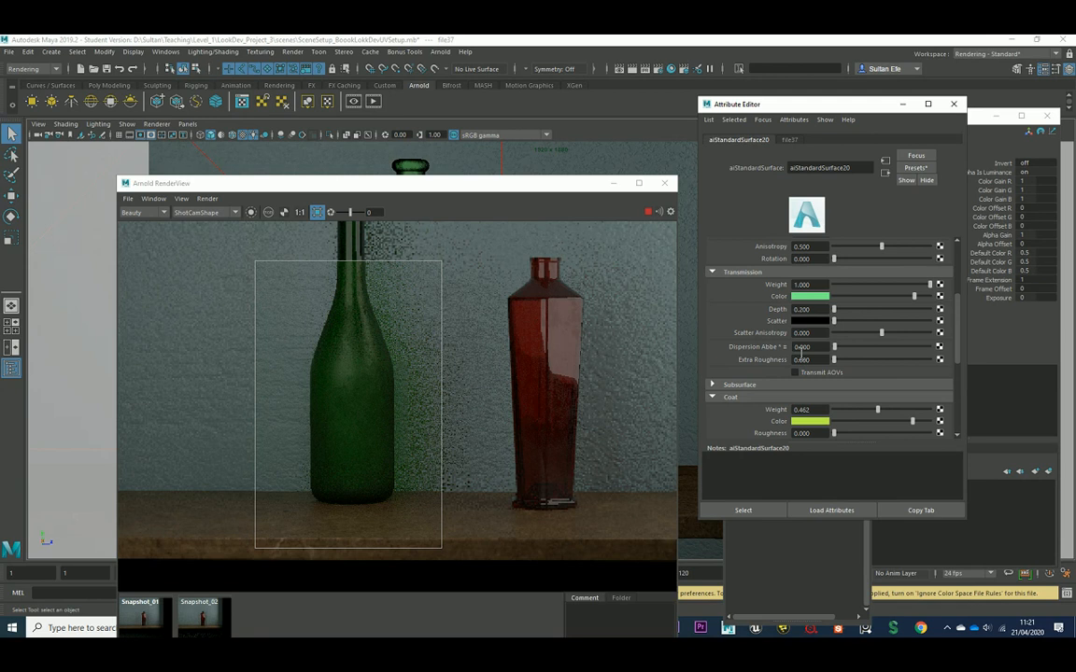
Step: Stop the live render, turn off its crop region, and replace the render view with the Outliner
{"action": "scroll", "coordinate": [751, 357], "scroll_direction": "up", "scroll_amount": 1}
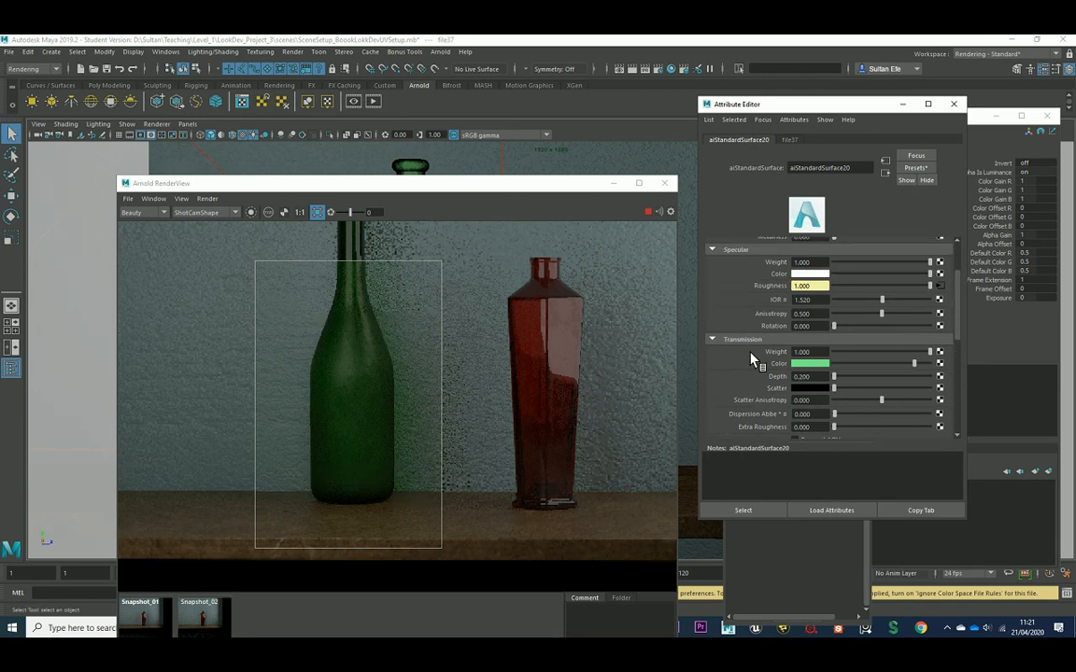
{"action": "left_click", "coordinate": [649, 212]}
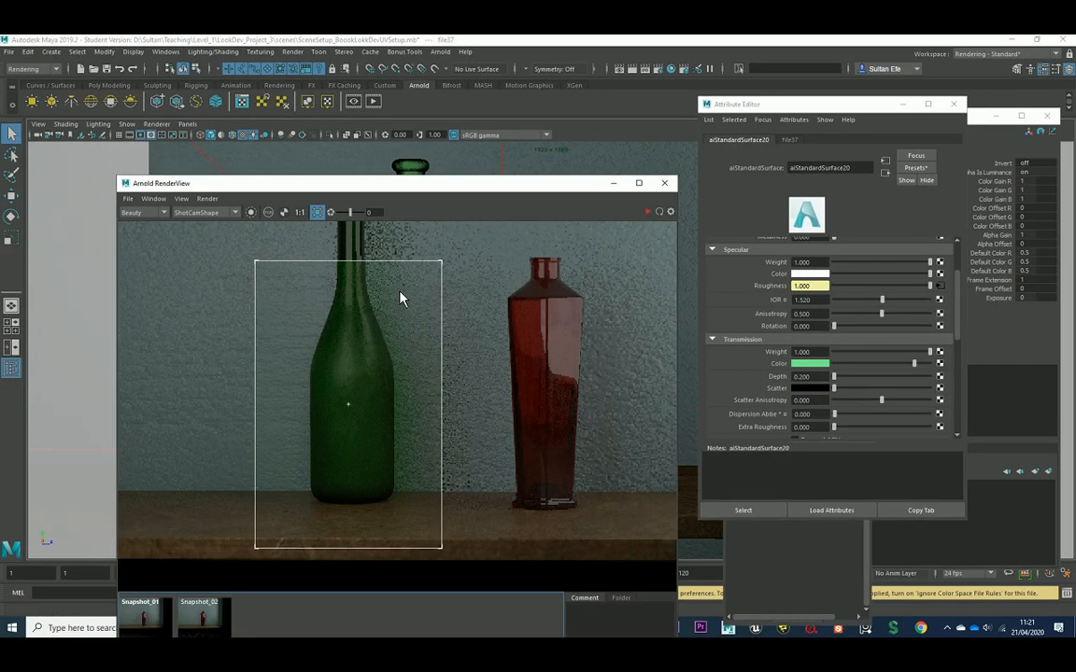
{"action": "left_click", "coordinate": [318, 212]}
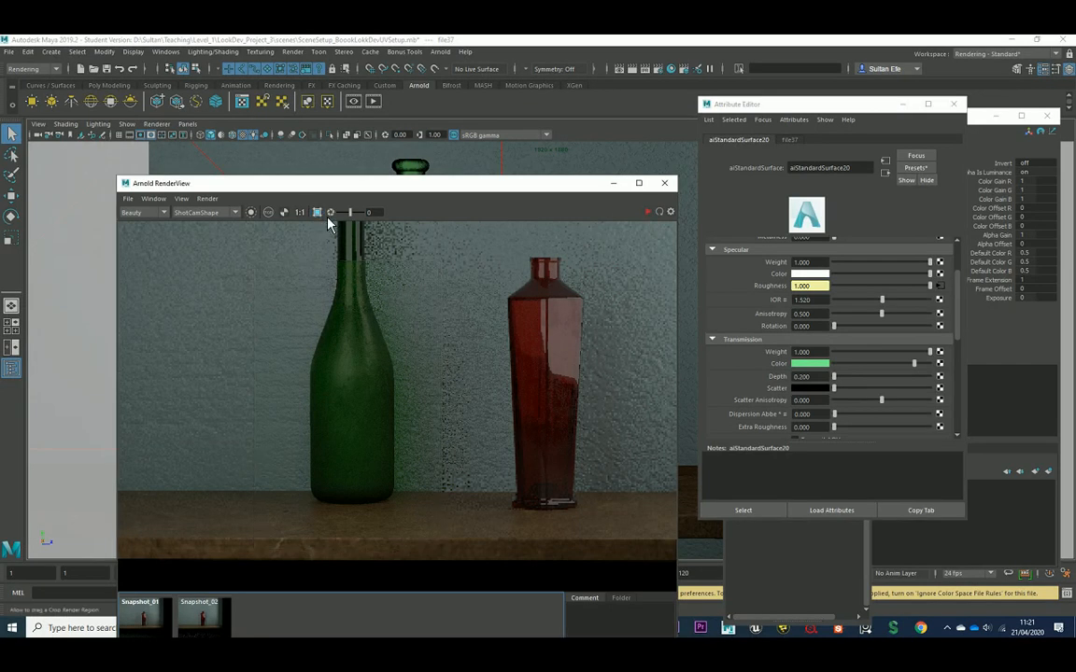
{"action": "left_click", "coordinate": [613, 185]}
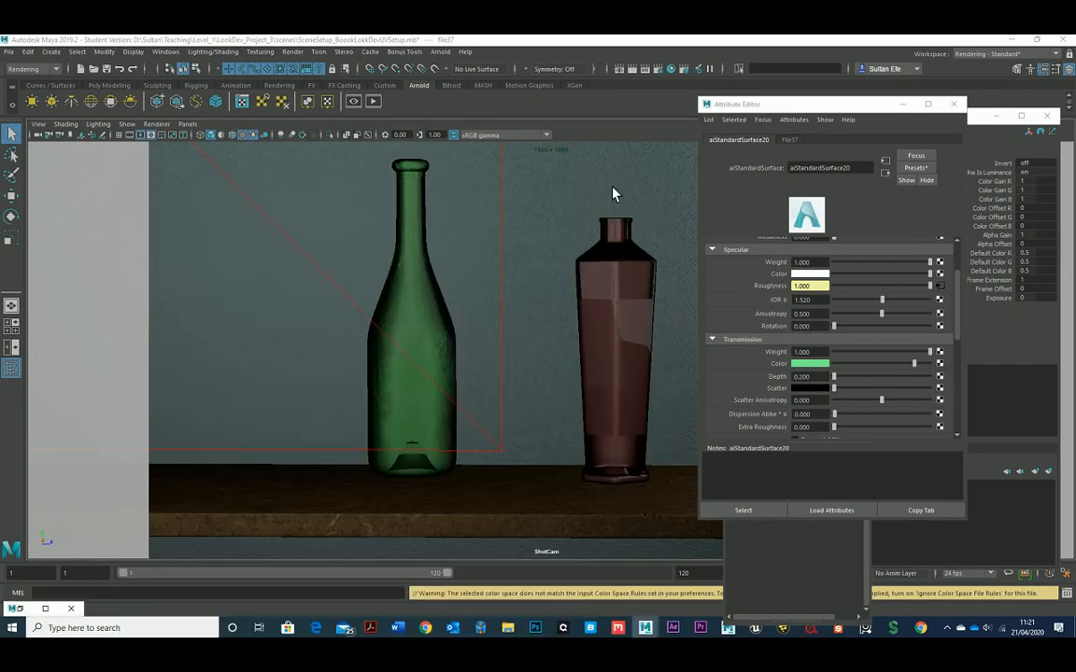
{"action": "left_click", "coordinate": [166, 51]}
{"action": "left_click", "coordinate": [221, 188]}
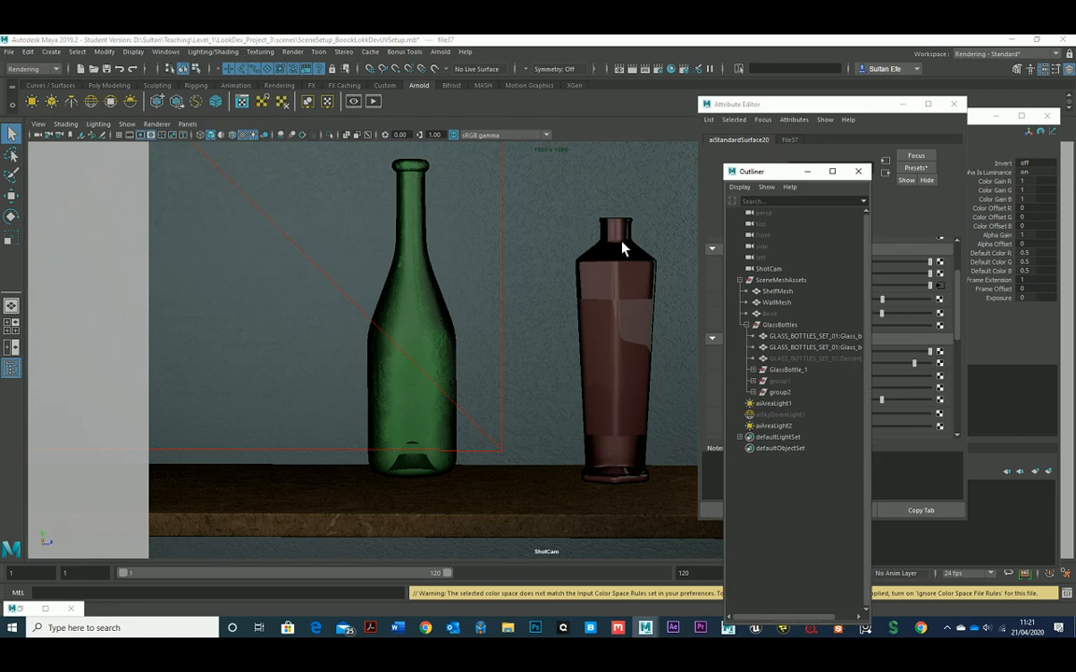
Step: Reveal the hidden dessert bowl and group1 in turn to identify them on the shelf, hiding each again
{"action": "left_click", "coordinate": [795, 358]}
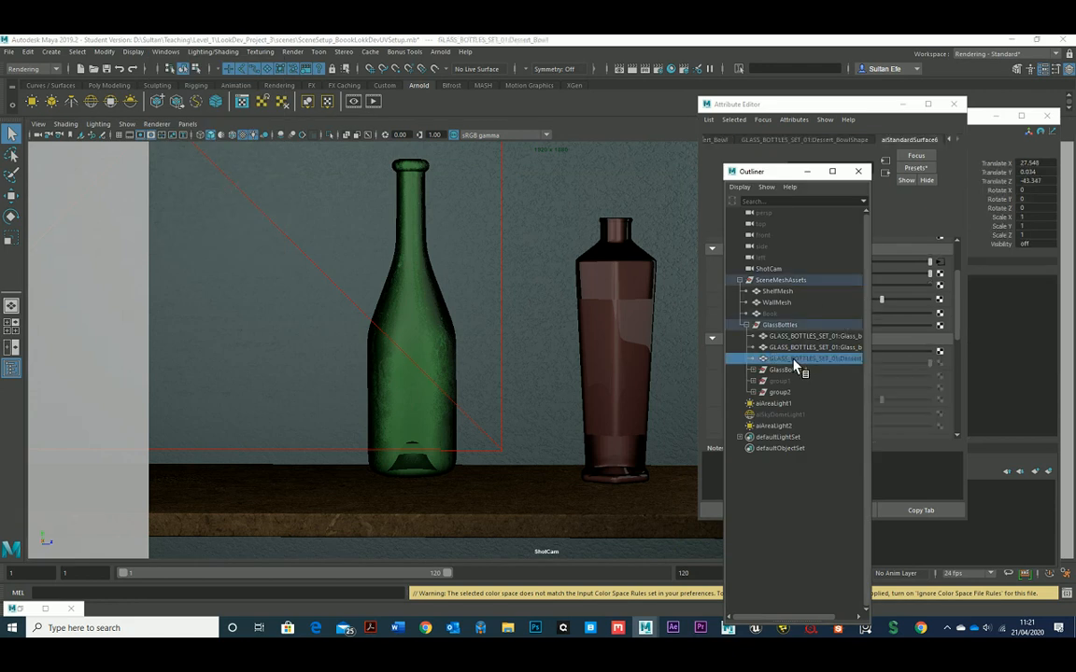
{"action": "key", "text": "shift+h"}
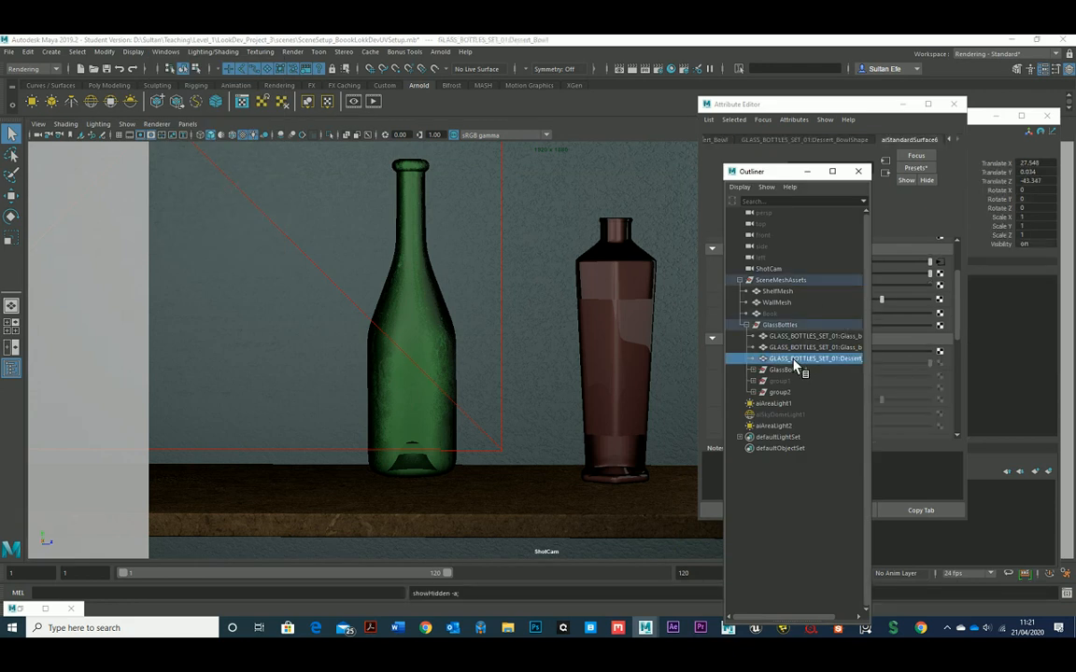
{"action": "scroll", "coordinate": [475, 327], "scroll_direction": "down", "scroll_amount": 3}
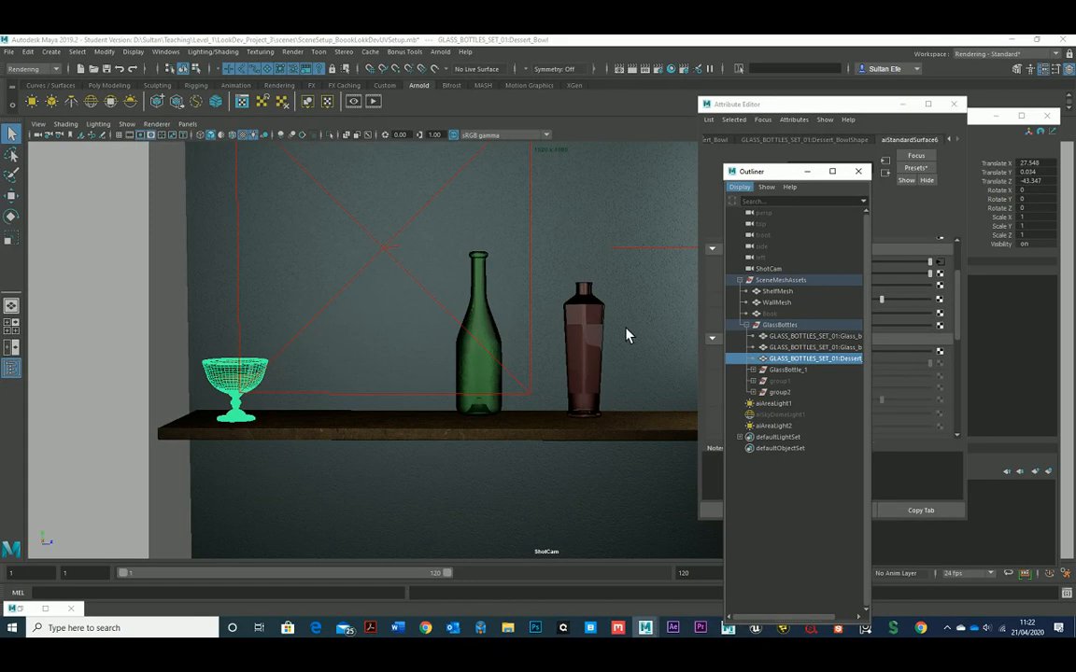
{"action": "key", "text": "ctrl+h"}
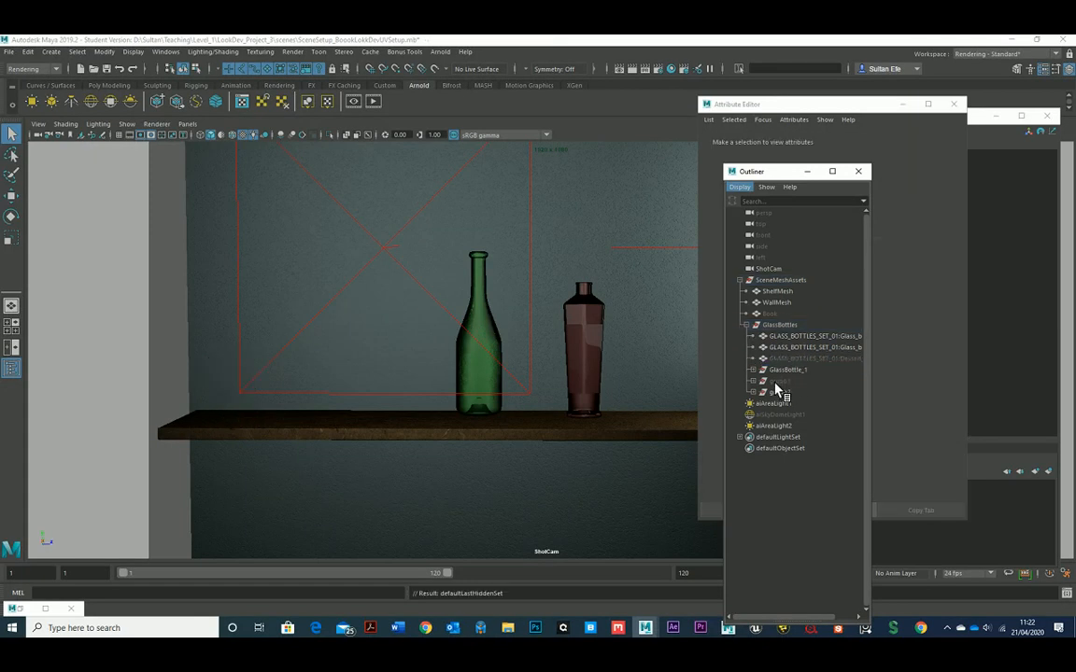
{"action": "left_click", "coordinate": [783, 381]}
{"action": "key", "text": "shift+h"}
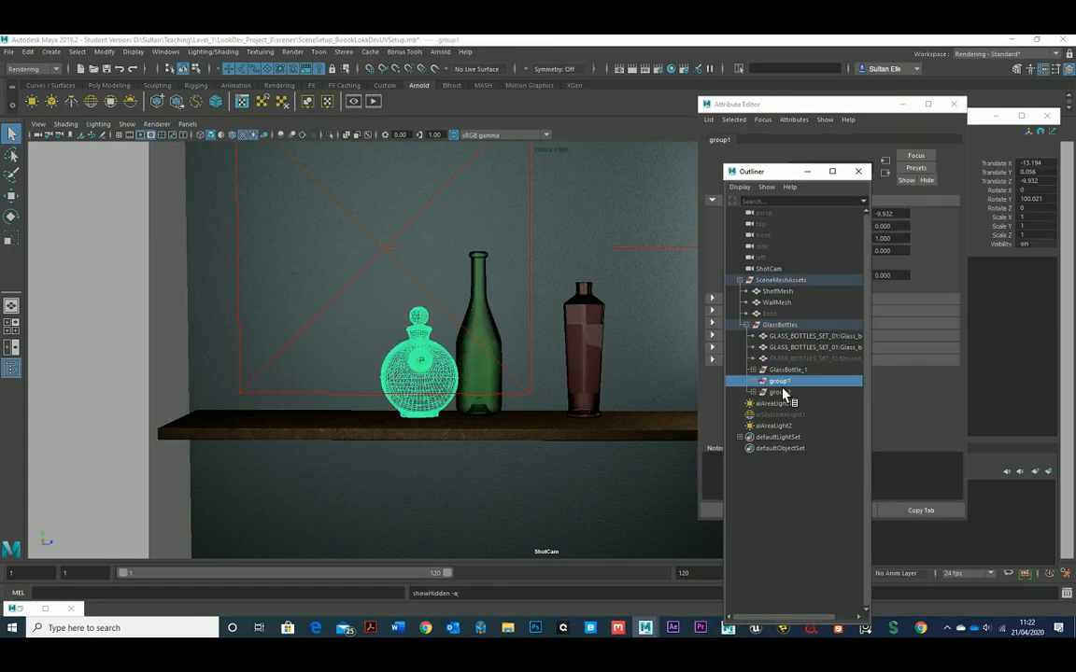
{"action": "key", "text": "h"}
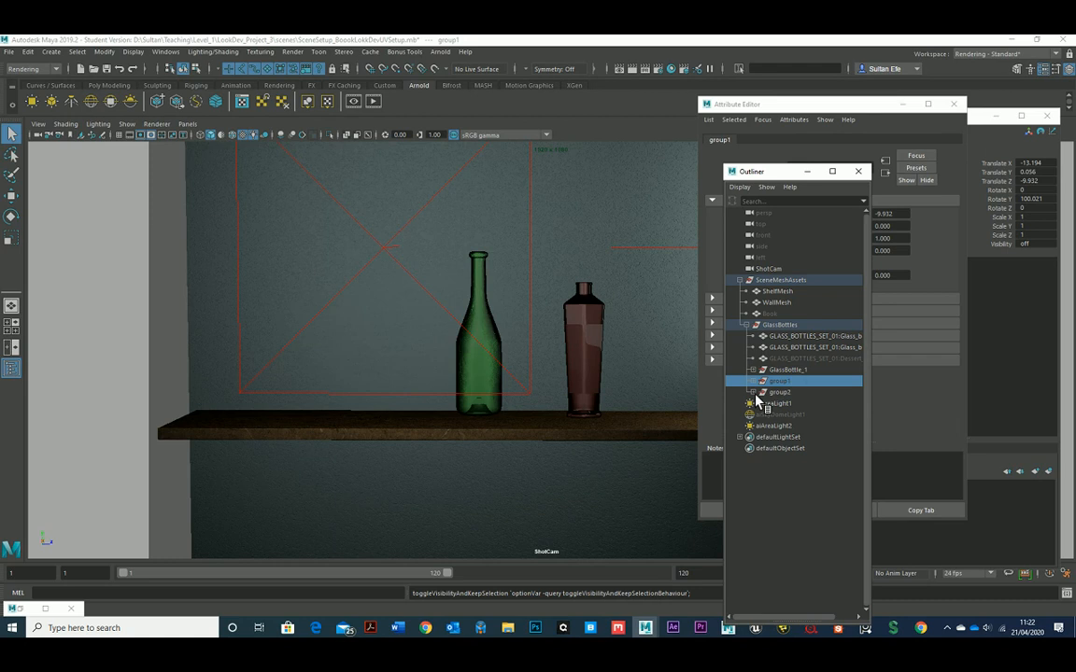
Step: Unhide the bung and the small glass bottle inside group2
{"action": "left_click", "coordinate": [752, 392]}
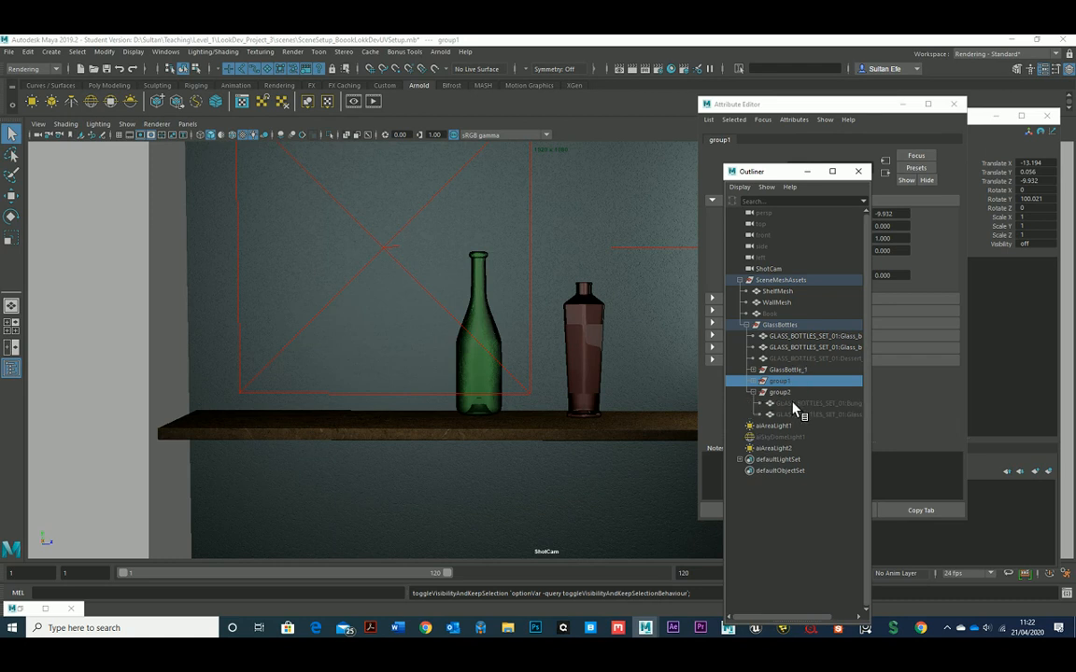
{"action": "left_click", "coordinate": [793, 402]}
{"action": "key", "text": "shift+h"}
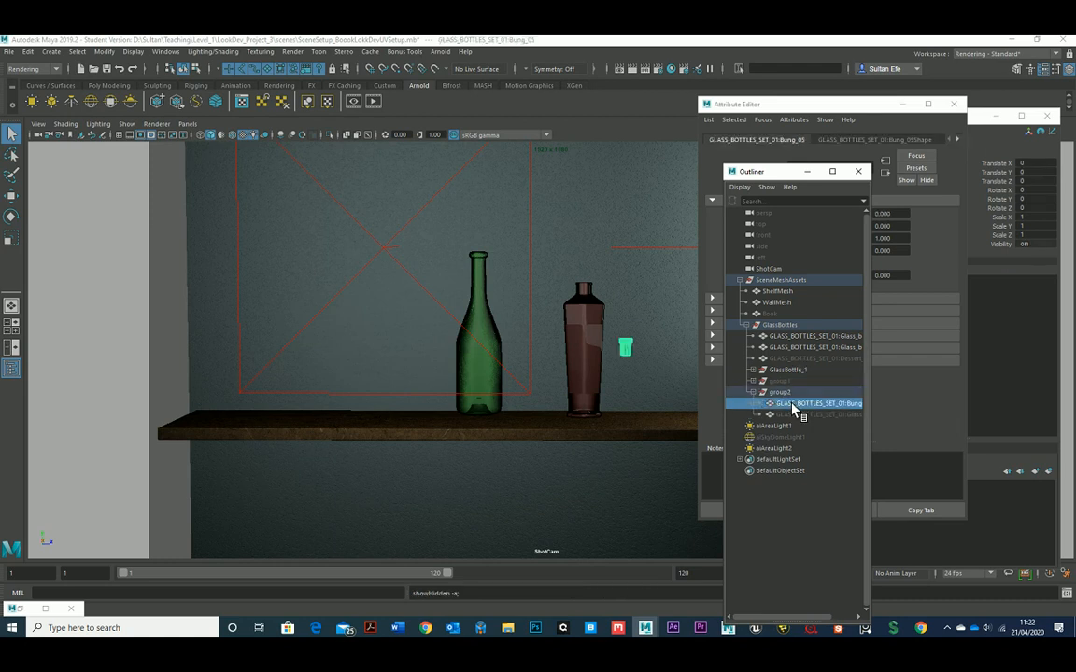
{"action": "left_click", "coordinate": [794, 413]}
{"action": "key", "text": "shift+h"}
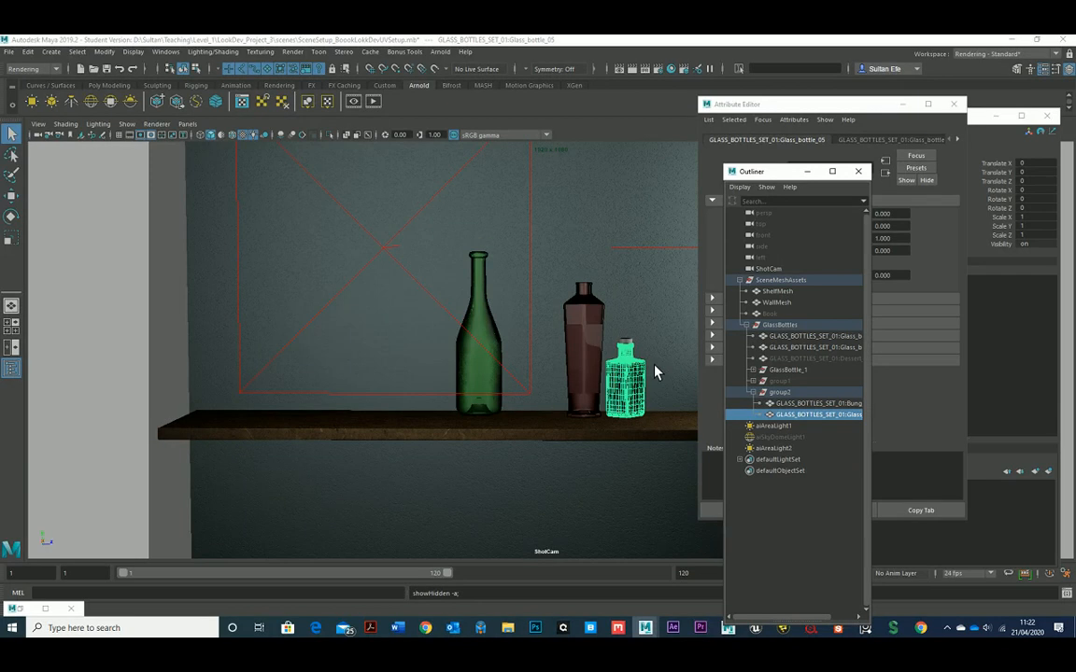
Step: Try showing group1 and hide it again, reveal the dessert bowl, and undo grouping it
{"action": "left_click", "coordinate": [776, 382]}
{"action": "key", "text": "shift+h"}
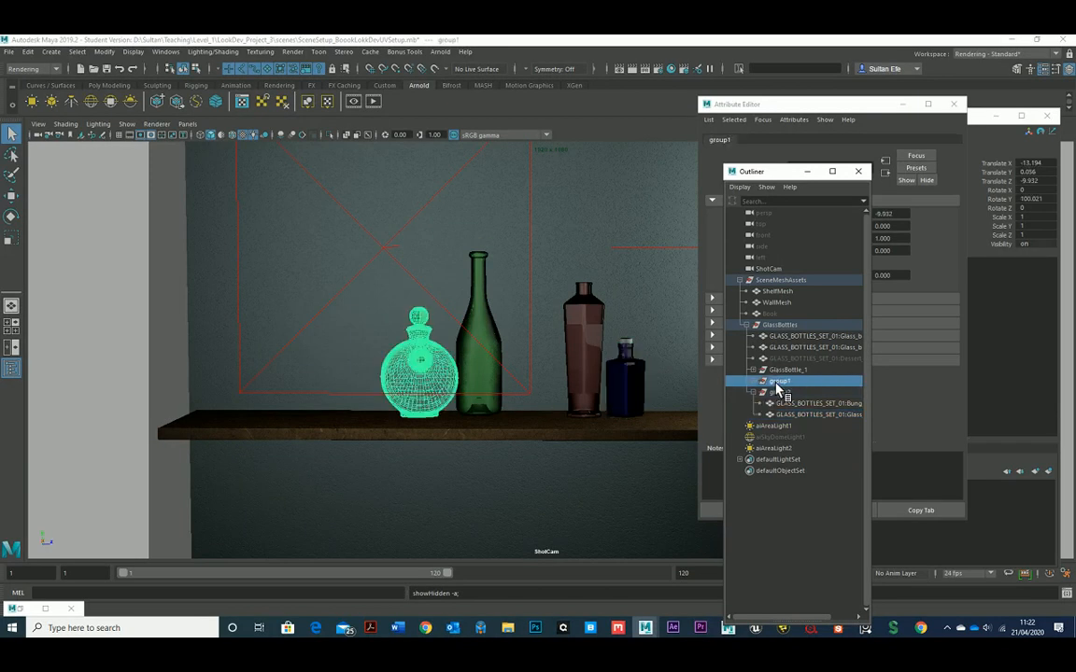
{"action": "key", "text": "ctrl+h"}
{"action": "left_click", "coordinate": [788, 361]}
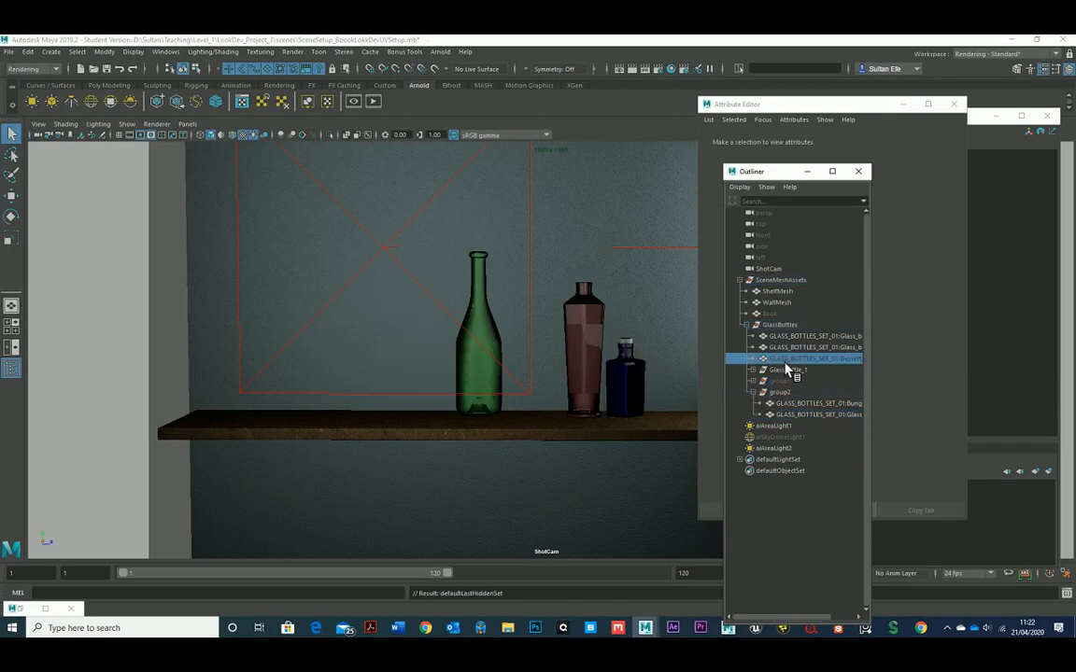
{"action": "key", "text": "shift+h"}
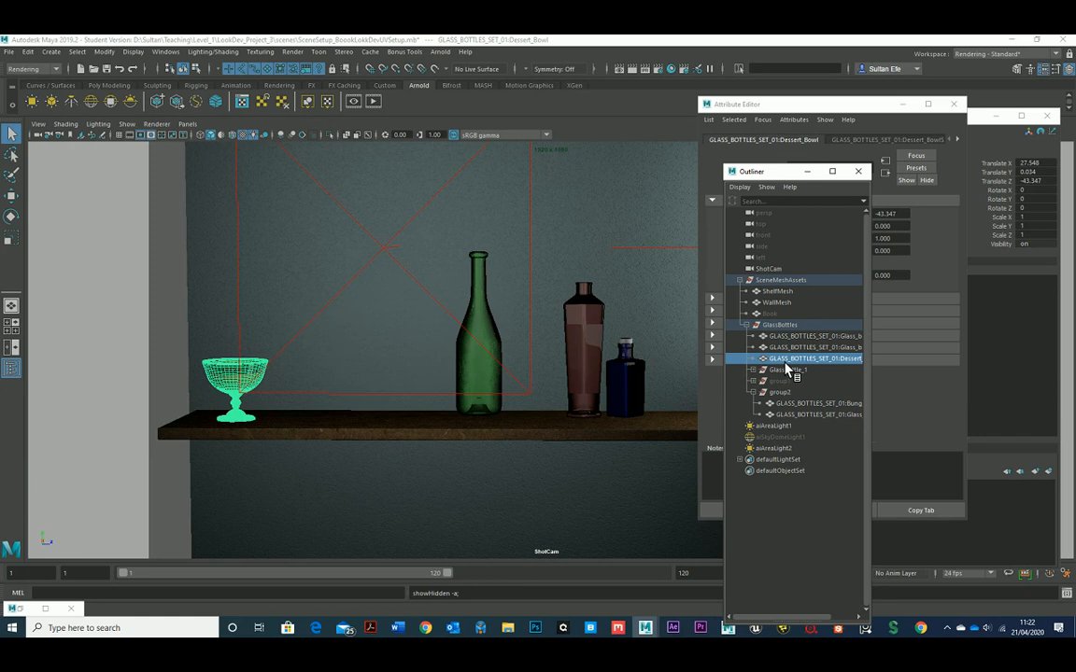
{"action": "key", "text": "ctrl+g"}
{"action": "key", "text": "ctrl+z"}
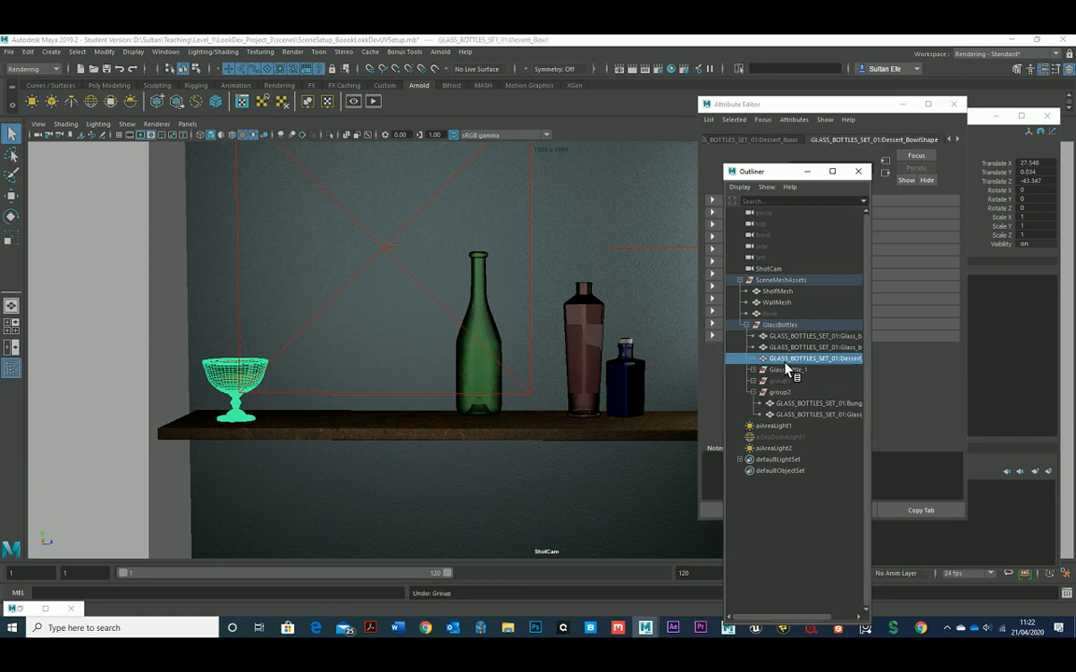
Step: Unhide the two-handled bottle and its bung inside GlassBottle_1, and hide the dessert bowl
{"action": "left_click", "coordinate": [754, 382]}
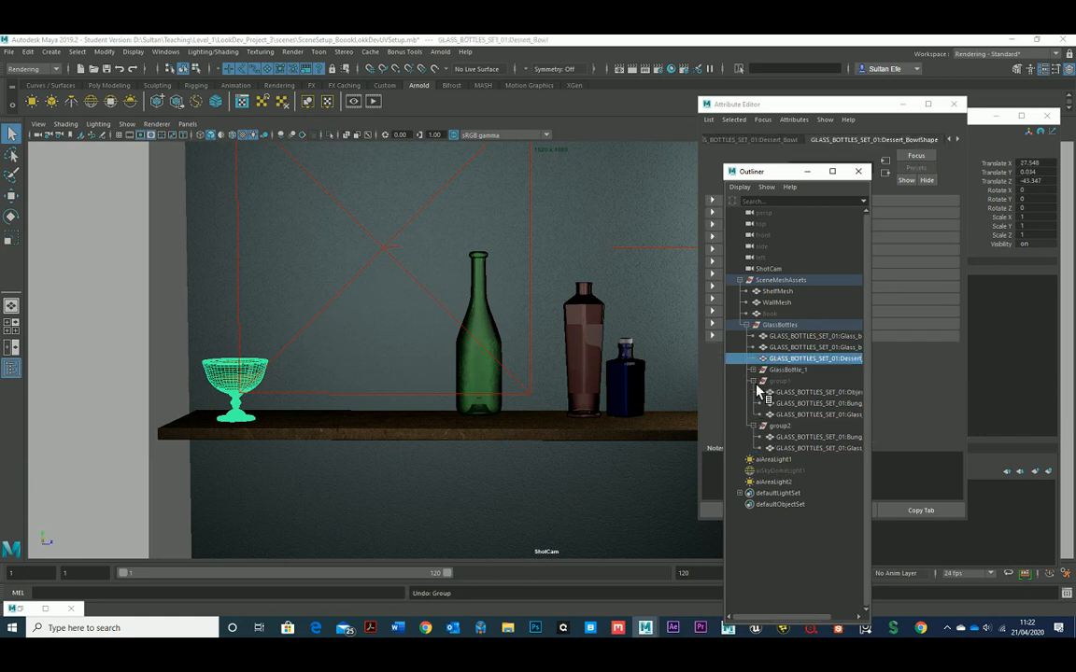
{"action": "left_click", "coordinate": [751, 370]}
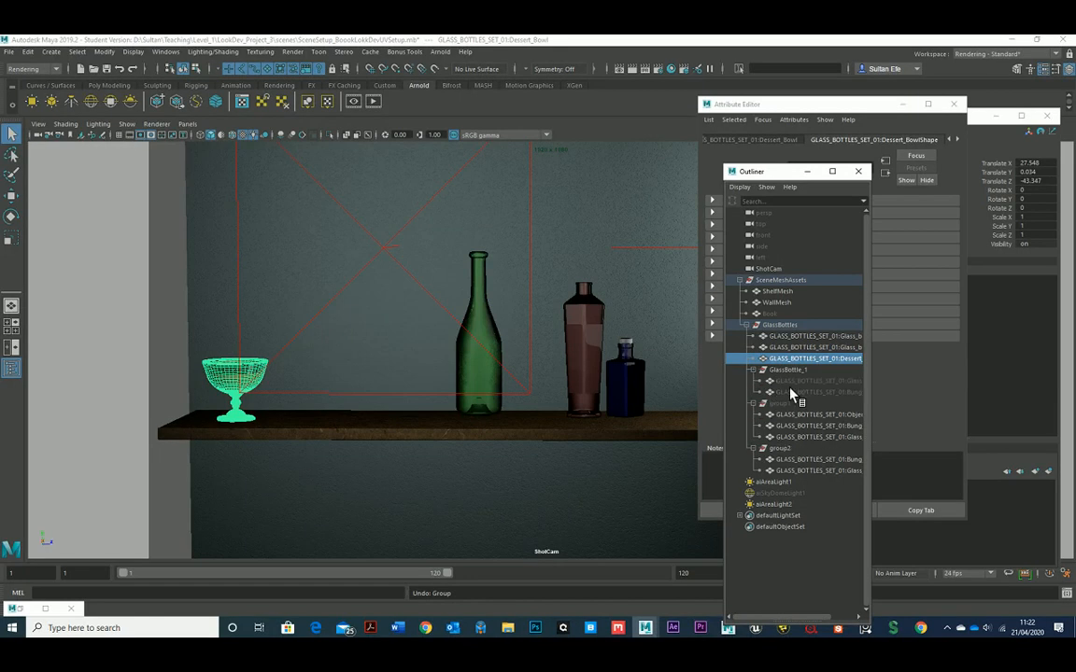
{"action": "left_click", "coordinate": [799, 382]}
{"action": "key", "text": "shift+h"}
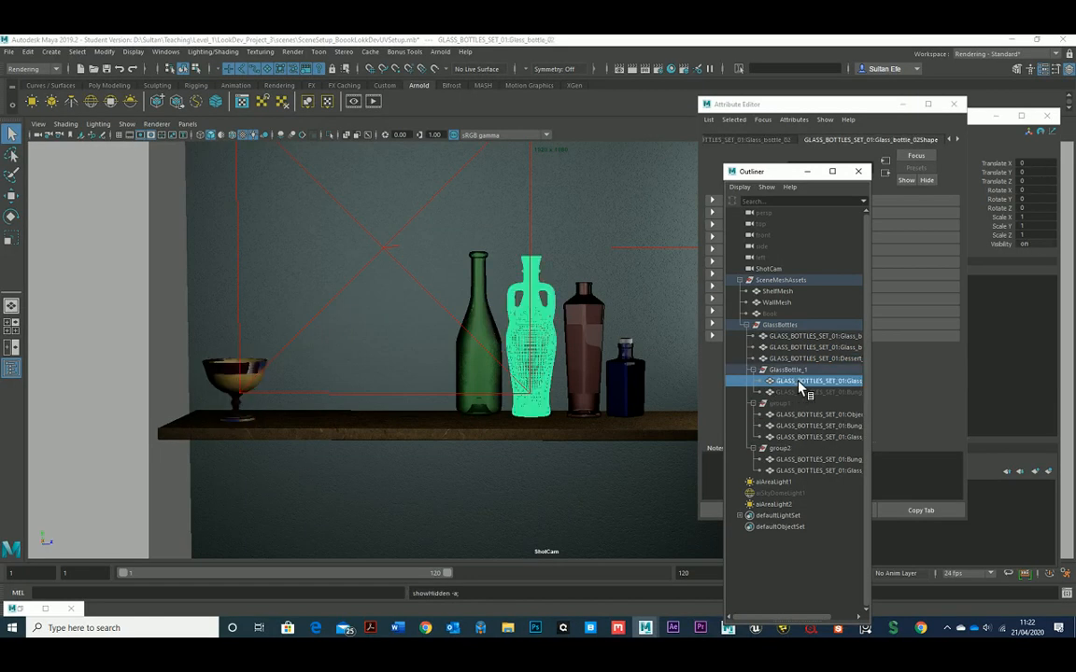
{"action": "left_click", "coordinate": [801, 392]}
{"action": "key", "text": "shift+h"}
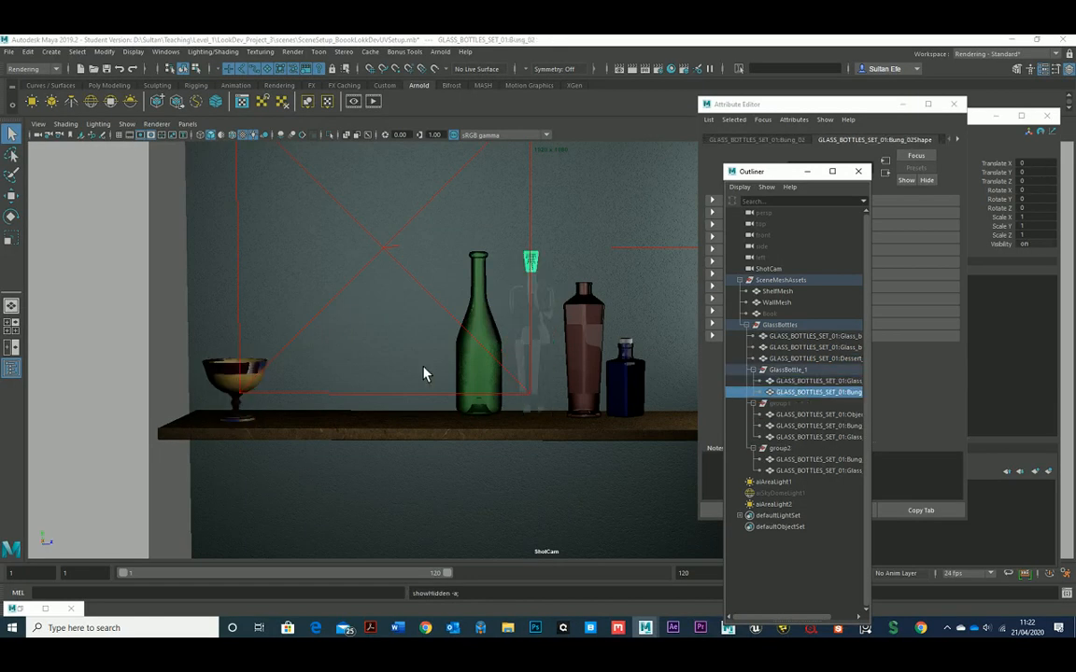
{"action": "left_click", "coordinate": [234, 380]}
{"action": "key", "text": "ctrl+h"}
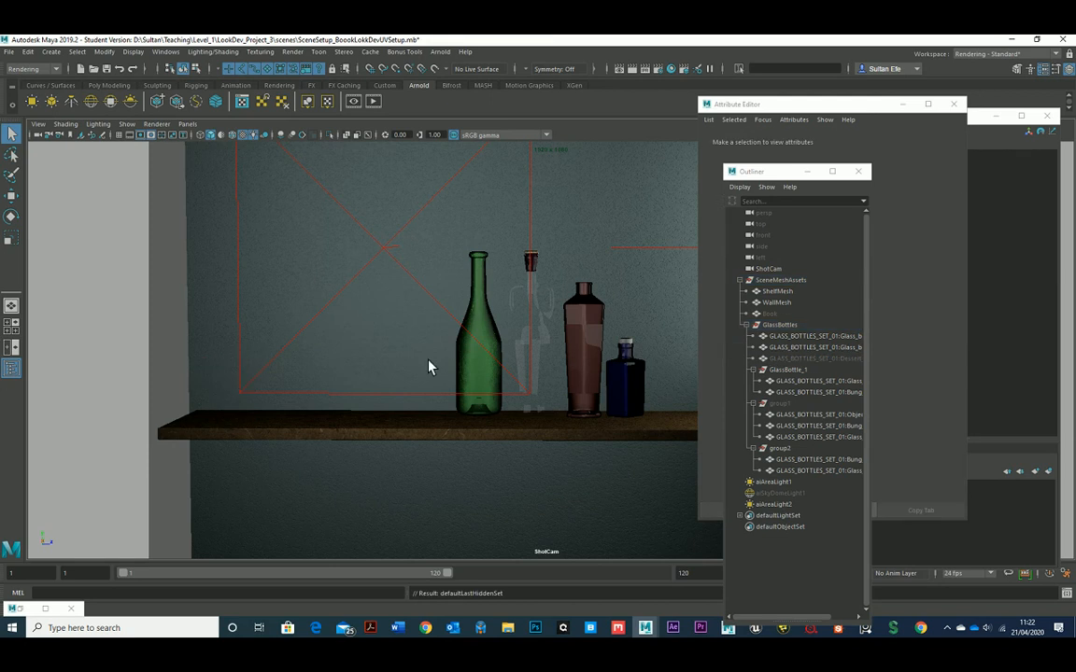
Step: Assign a new aiStandardSurface material to the two-handled bottle between the green and red bottles
{"action": "left_click", "coordinate": [540, 355]}
{"action": "middle_click_drag", "start_coordinate": [540, 355], "coordinate": [504, 358], "text": "alt"}
{"action": "right_click_drag", "start_coordinate": [504, 358], "coordinate": [627, 411], "text": "alt"}
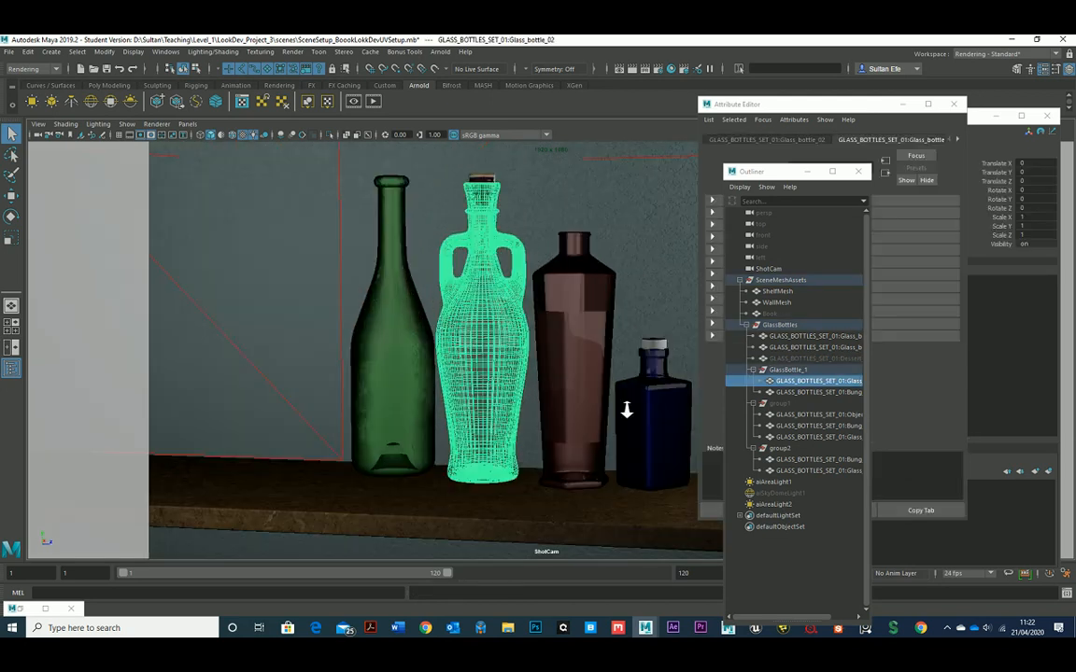
{"action": "left_click_drag", "start_coordinate": [627, 410], "coordinate": [501, 367], "text": "alt"}
{"action": "middle_click_drag", "start_coordinate": [502, 367], "coordinate": [524, 355], "text": "alt"}
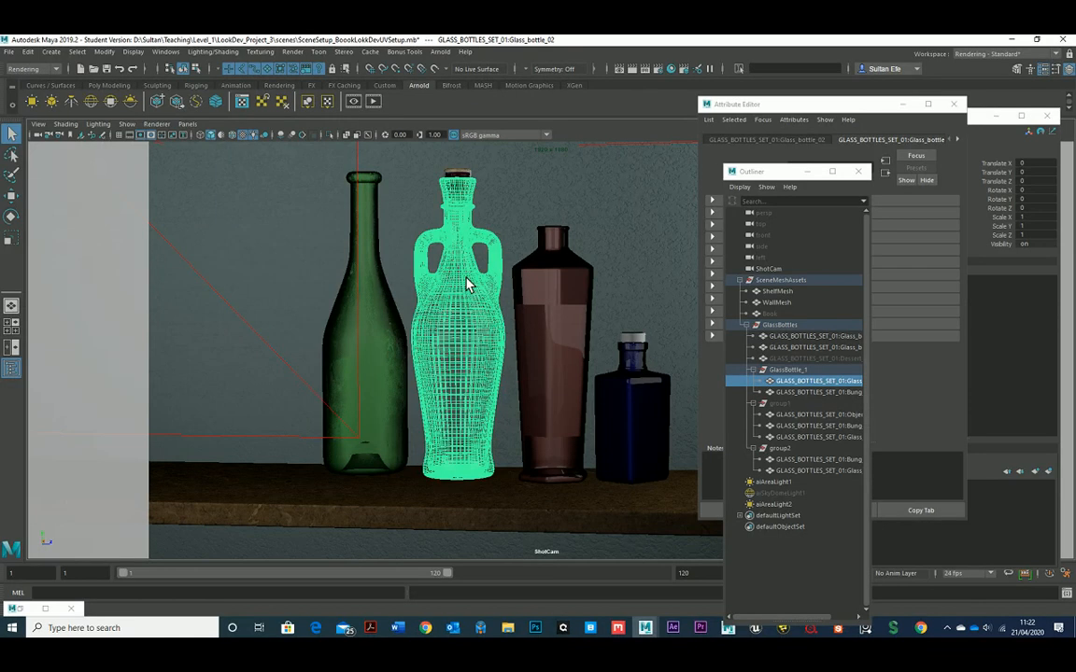
{"action": "right_click_drag", "start_coordinate": [464, 276], "coordinate": [486, 566]}
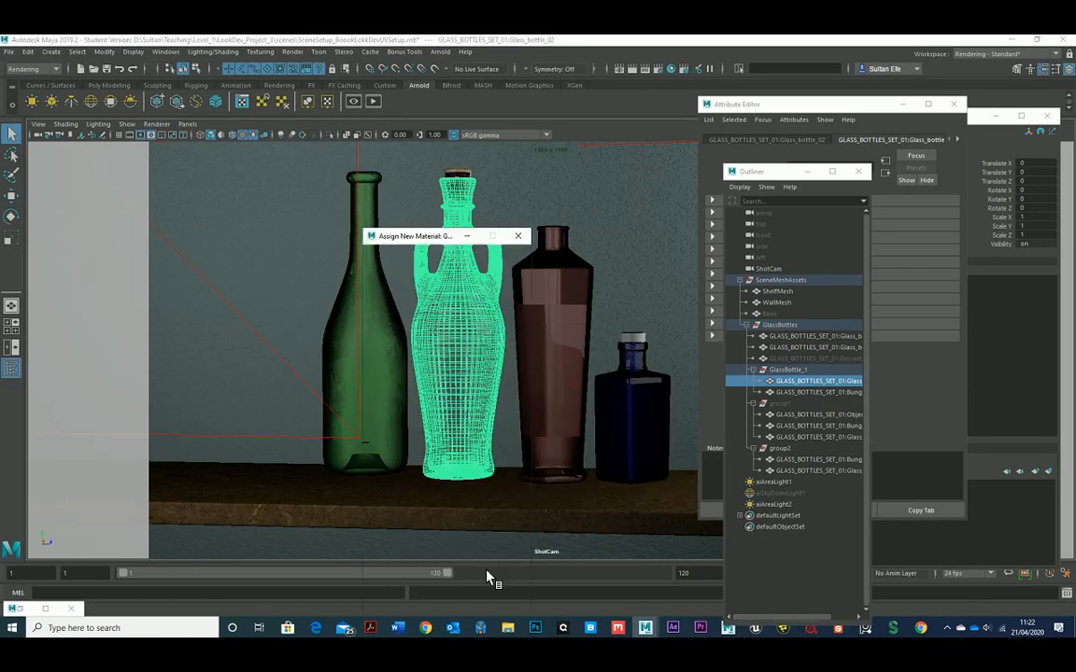
{"action": "left_click", "coordinate": [391, 327]}
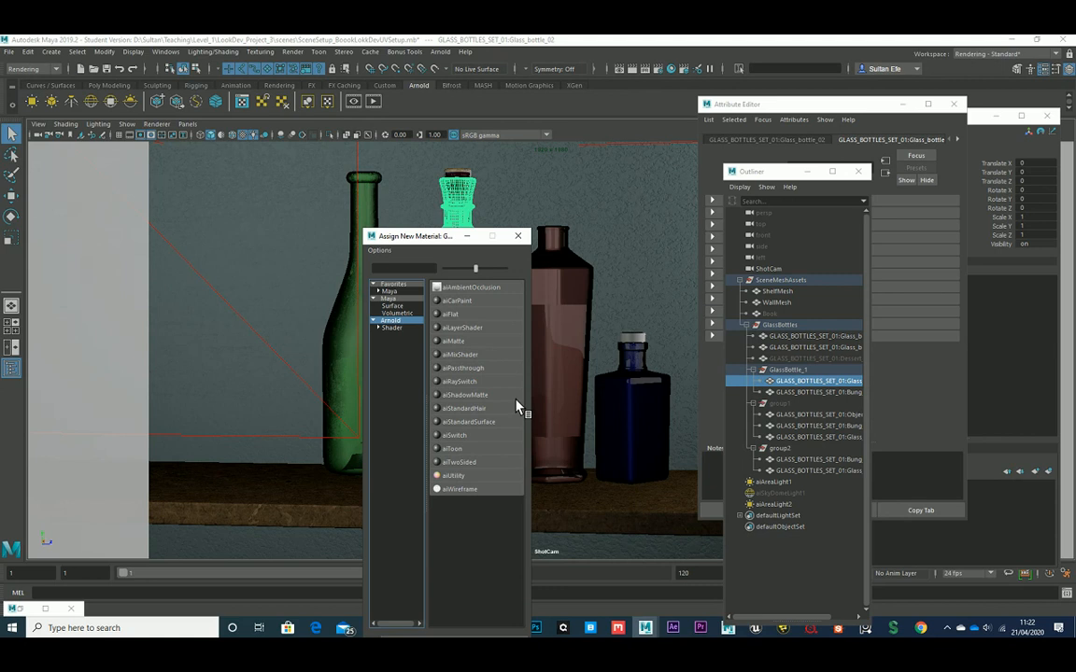
{"action": "left_click", "coordinate": [476, 422]}
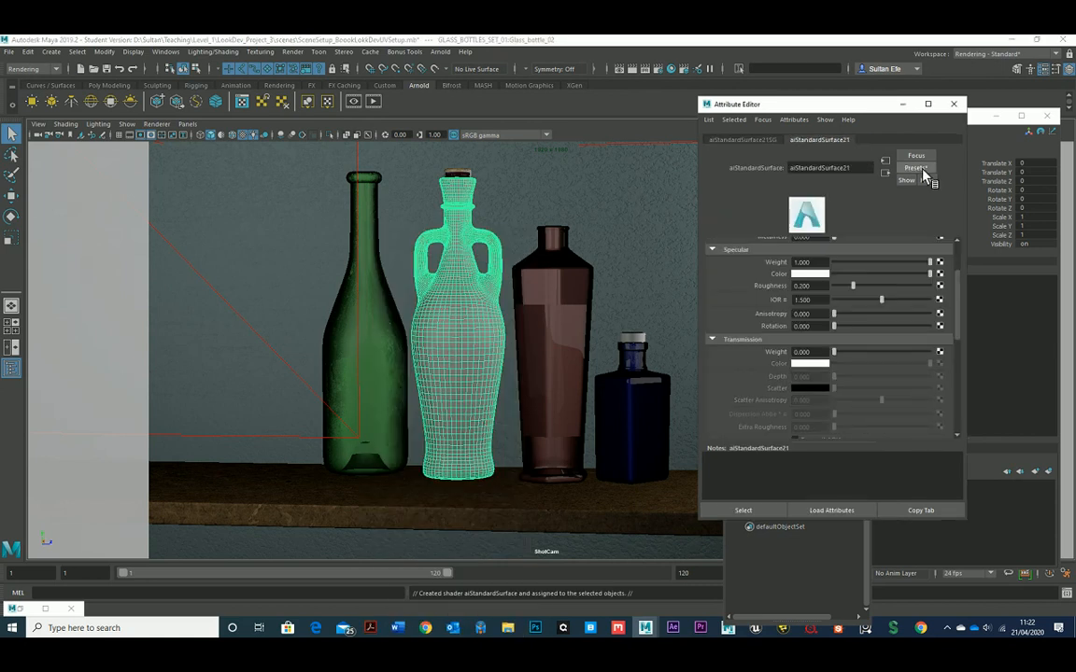
Step: Replace the two-handled bottle's shader settings with the Glass preset
{"action": "left_click", "coordinate": [916, 168]}
{"action": "mouse_move", "coordinate": [962, 368]}
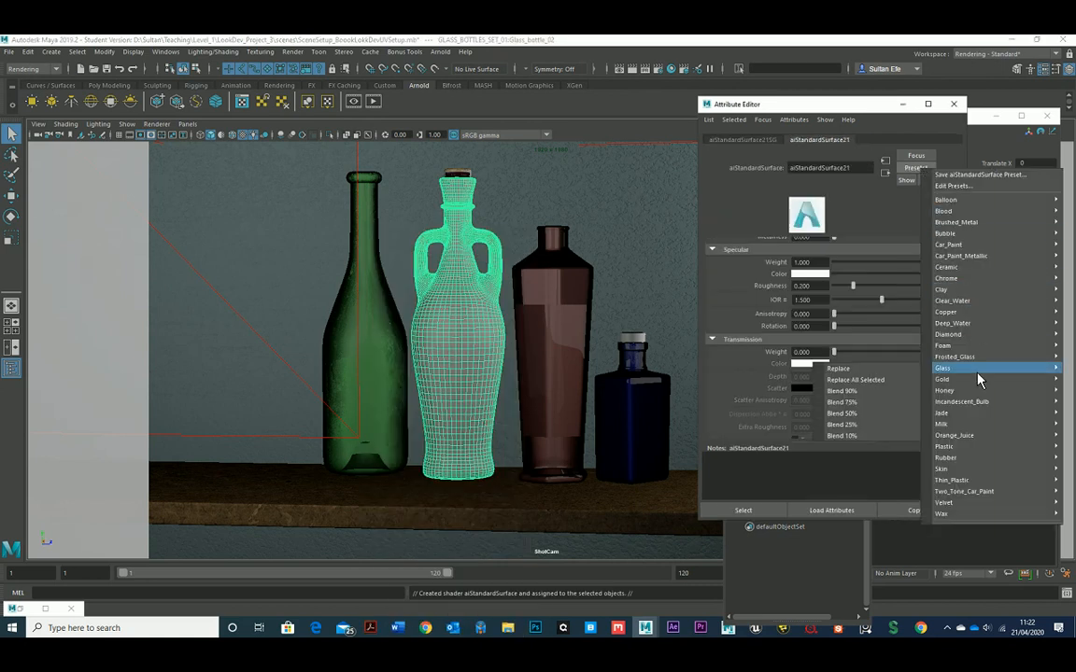
{"action": "left_click", "coordinate": [895, 374]}
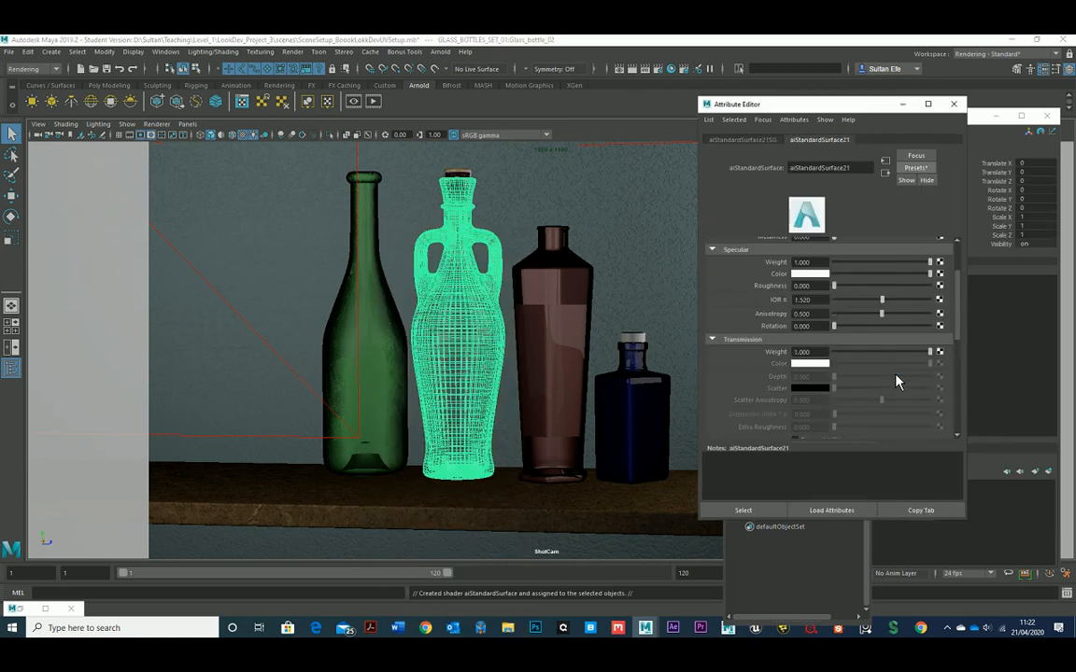
Step: Assign a new aiStandardSurface material to the bung of the two-handled bottle
{"action": "left_click", "coordinate": [458, 177]}
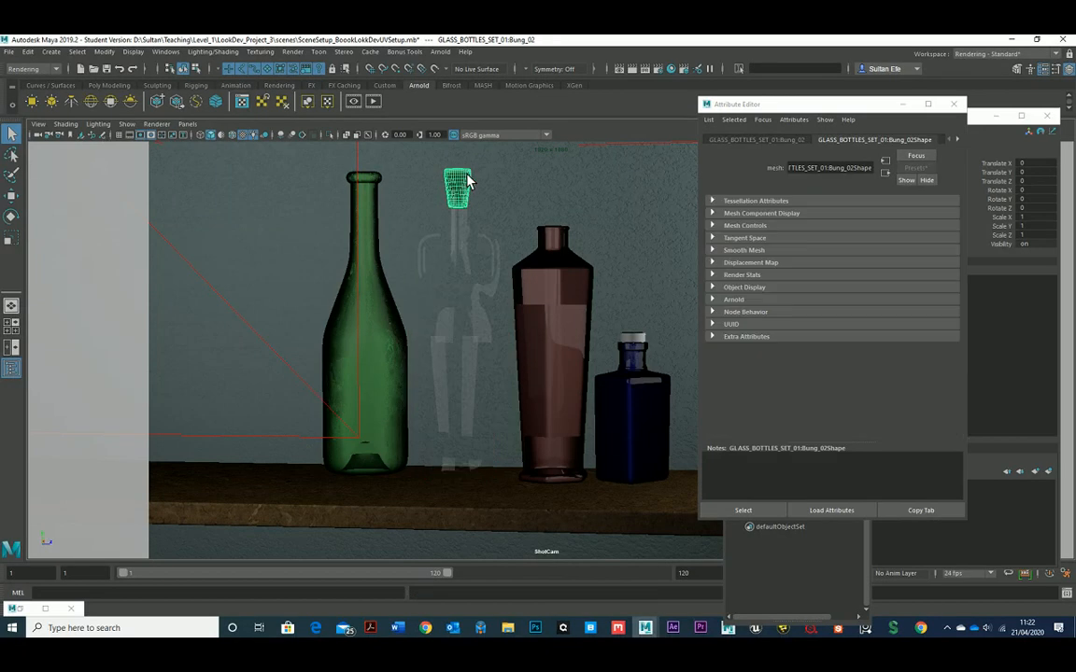
{"action": "key", "text": "f"}
{"action": "scroll", "coordinate": [408, 300], "scroll_direction": "down", "scroll_amount": 3}
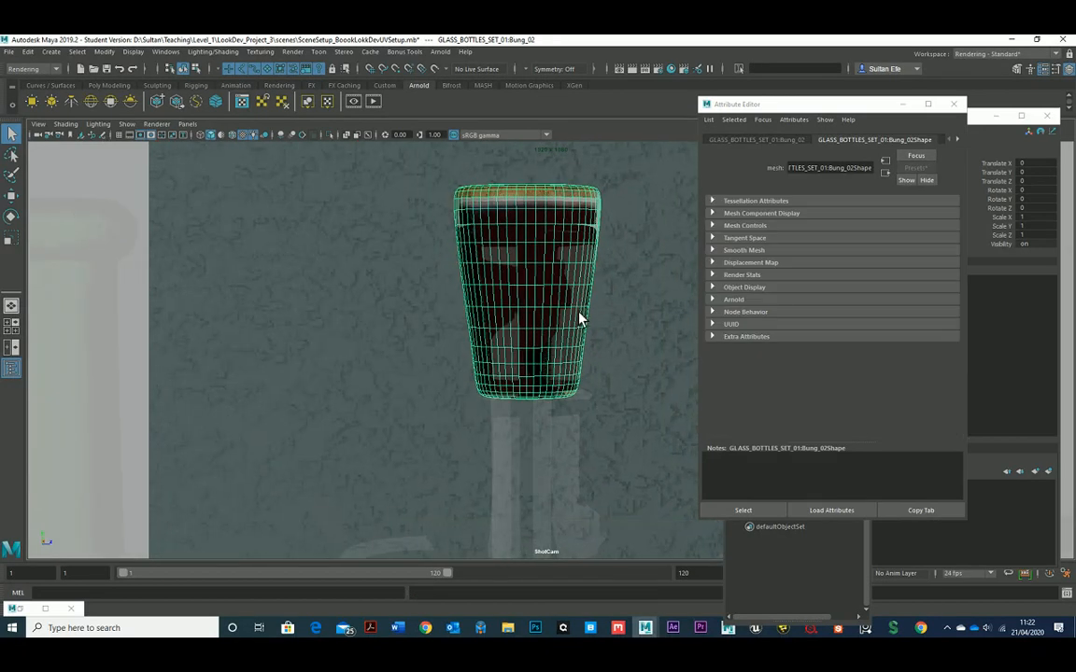
{"action": "right_click_drag", "start_coordinate": [549, 247], "coordinate": [557, 530]}
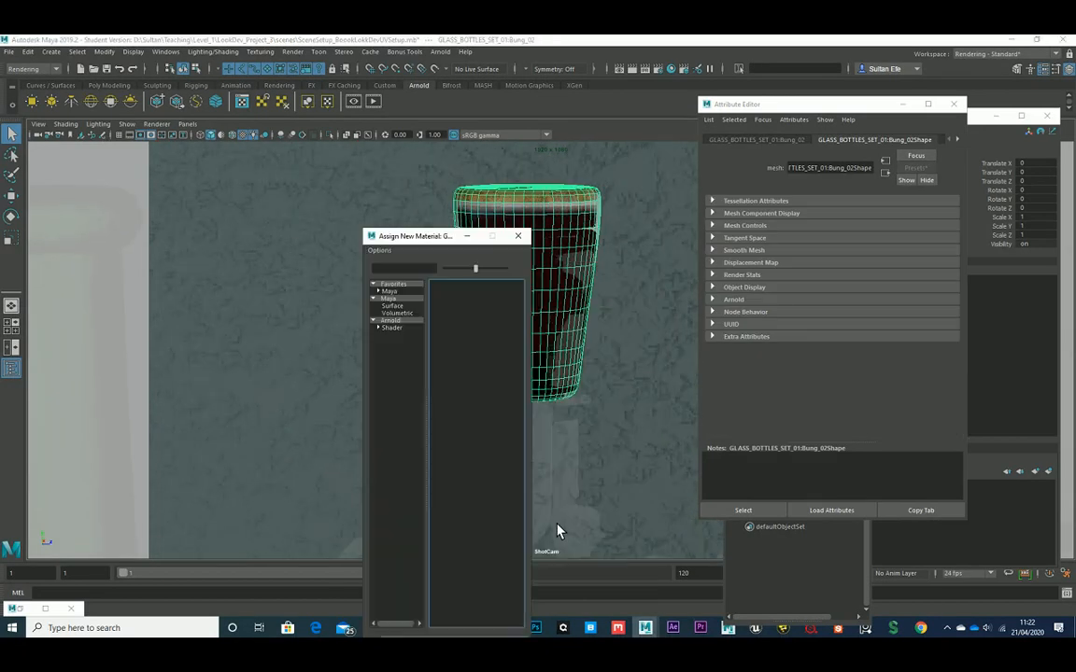
{"action": "left_click", "coordinate": [411, 327]}
{"action": "left_click", "coordinate": [476, 428]}
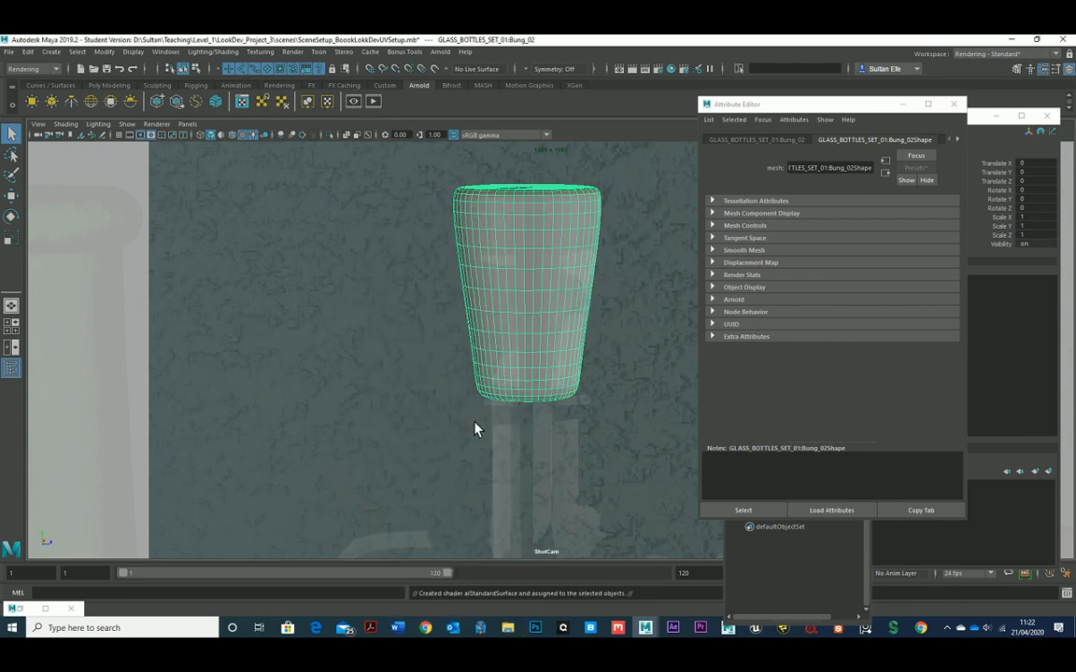
{"action": "scroll", "coordinate": [549, 353], "scroll_direction": "down", "scroll_amount": 5}
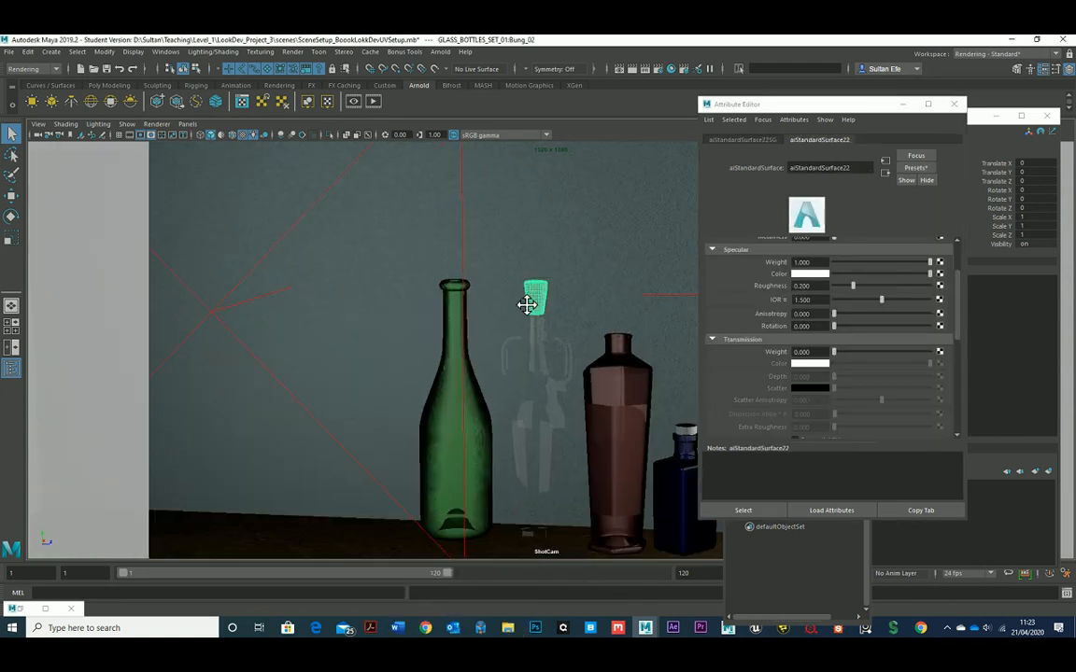
Step: Connect a File texture to the base color of the bung's aiStandardSurface22 shader
{"action": "scroll", "coordinate": [528, 304], "scroll_direction": "up", "scroll_amount": 2}
{"action": "left_click", "coordinate": [512, 322]}
{"action": "scroll", "coordinate": [507, 403], "scroll_direction": "up", "scroll_amount": 2}
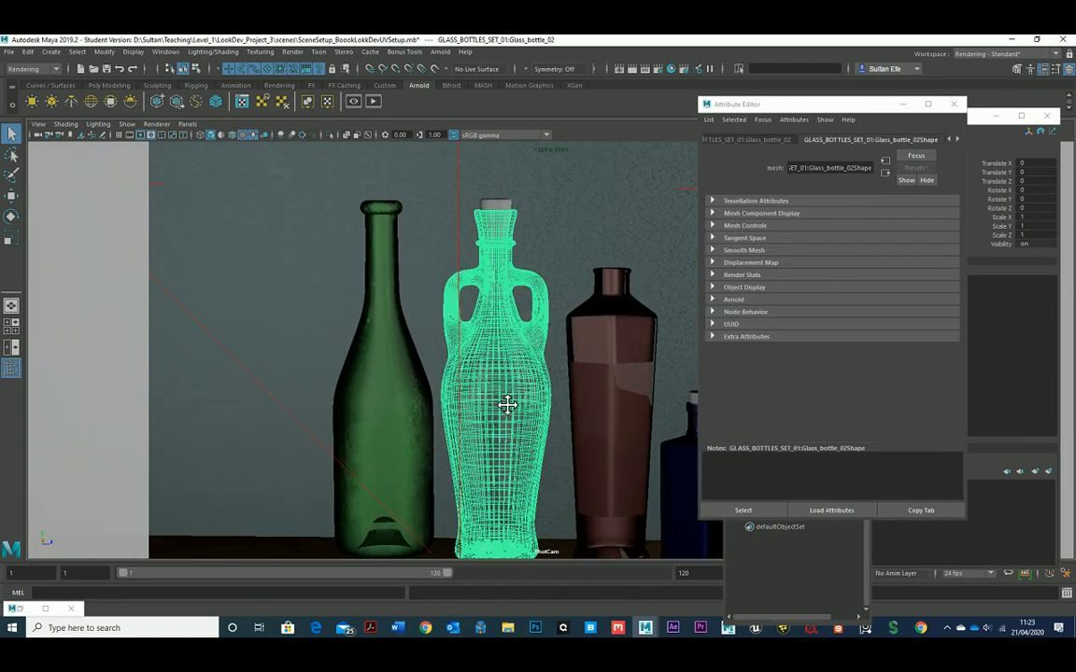
{"action": "middle_click_drag", "start_coordinate": [507, 405], "coordinate": [531, 514], "text": "alt"}
{"action": "left_click", "coordinate": [523, 319]}
{"action": "middle_click_drag", "start_coordinate": [522, 328], "coordinate": [507, 339], "text": "alt"}
{"action": "scroll", "coordinate": [507, 339], "scroll_direction": "up", "scroll_amount": 2}
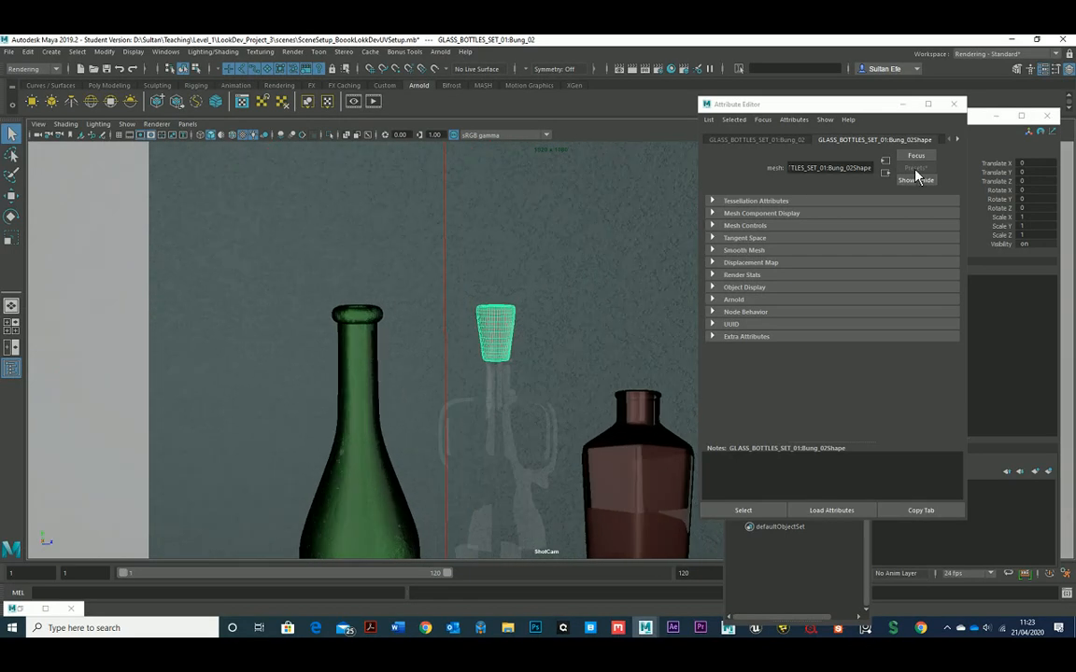
{"action": "left_click", "coordinate": [957, 139]}
{"action": "left_click", "coordinate": [908, 140]}
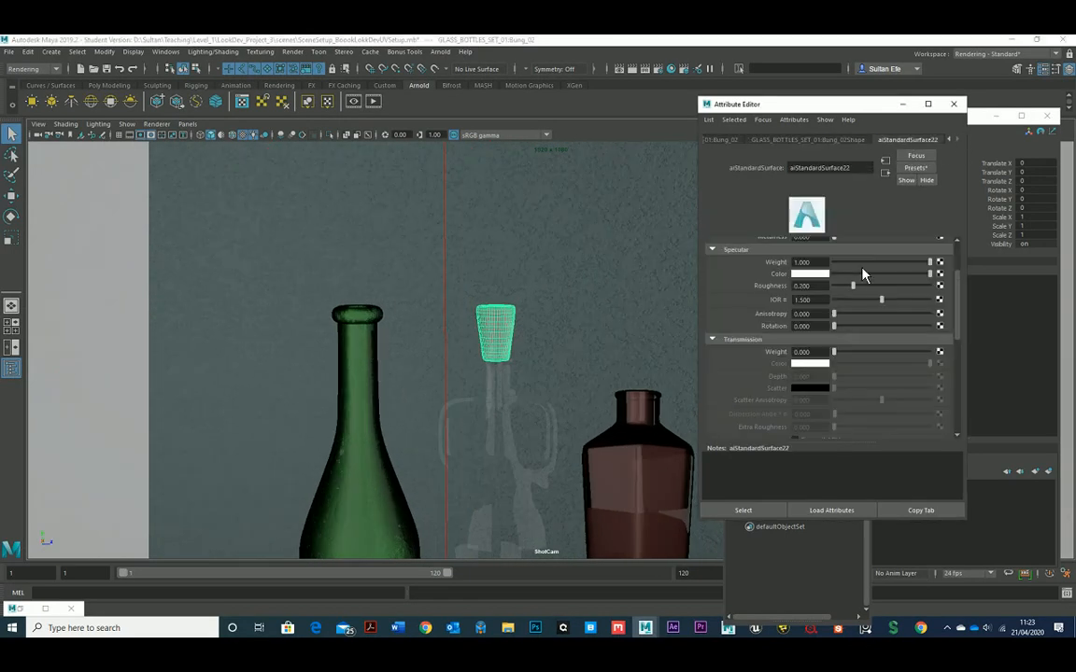
{"action": "scroll", "coordinate": [863, 274], "scroll_direction": "up", "scroll_amount": 3}
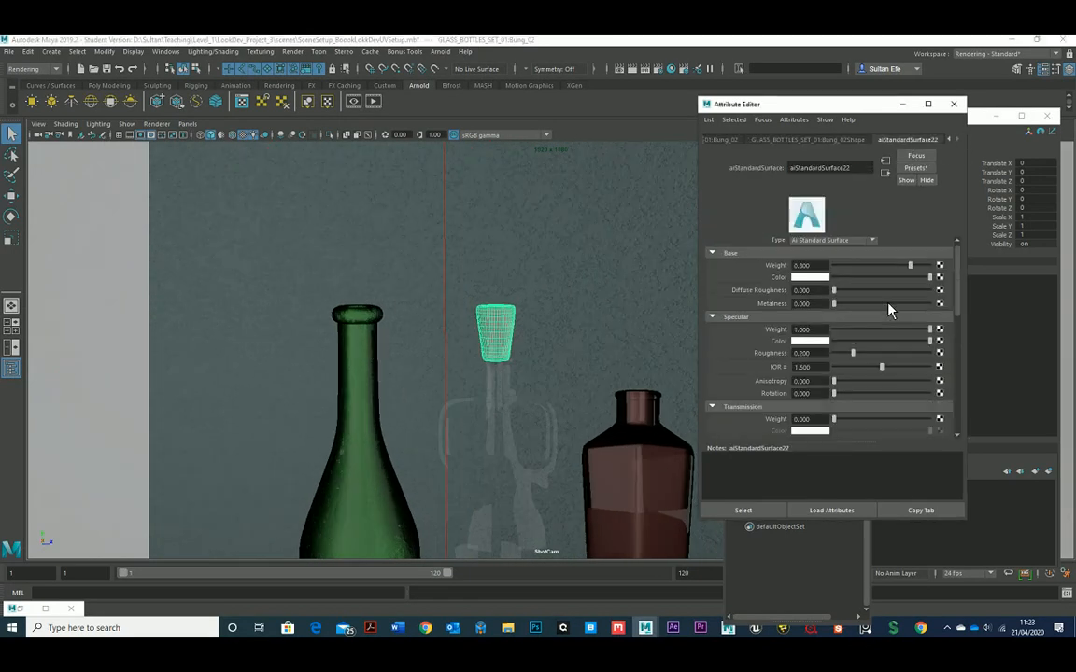
{"action": "left_click", "coordinate": [939, 283]}
{"action": "left_click", "coordinate": [493, 250]}
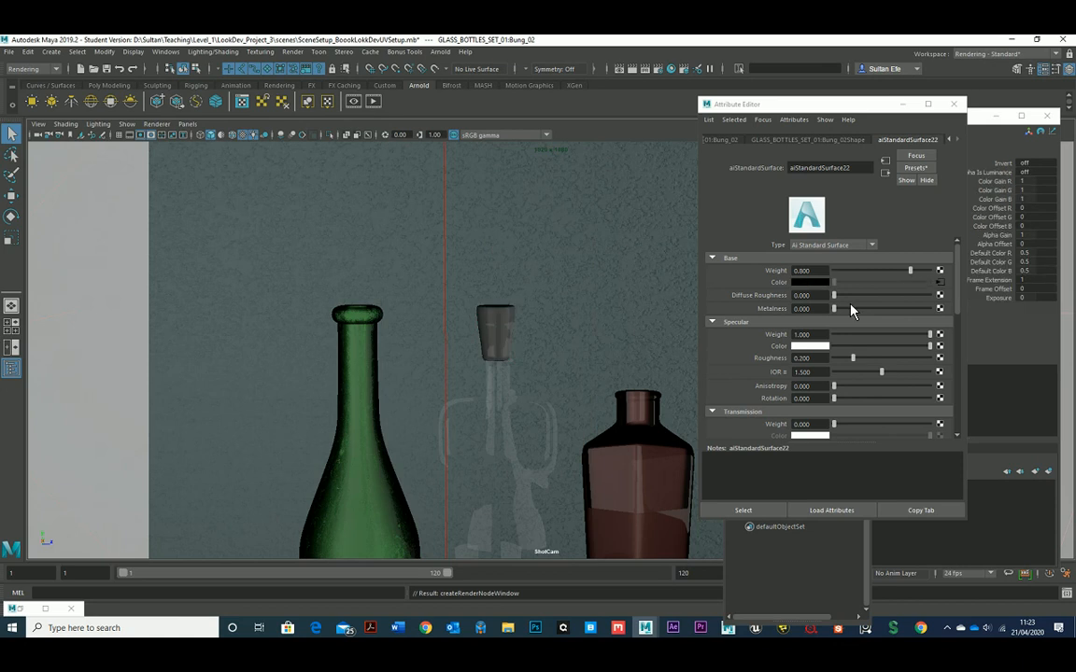
Step: Turn the file texture's filter type Off and load wood 03.jpg from the GlassBottlesMAPS folder as its image
{"action": "scroll", "coordinate": [843, 297], "scroll_direction": "up", "scroll_amount": 4}
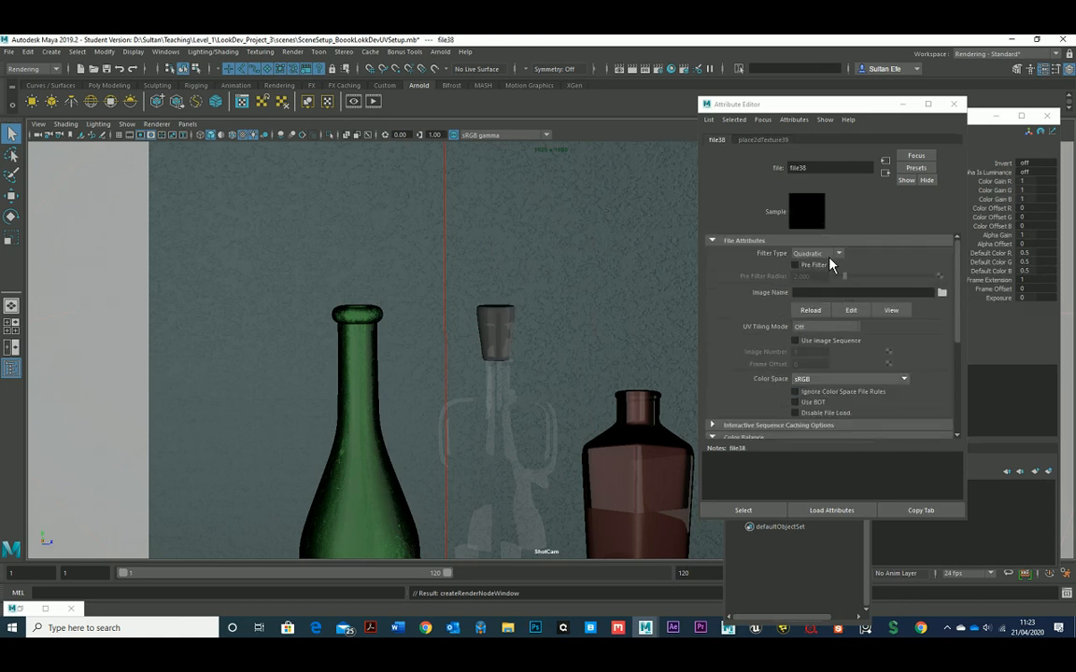
{"action": "left_click", "coordinate": [816, 253]}
{"action": "left_click", "coordinate": [799, 267]}
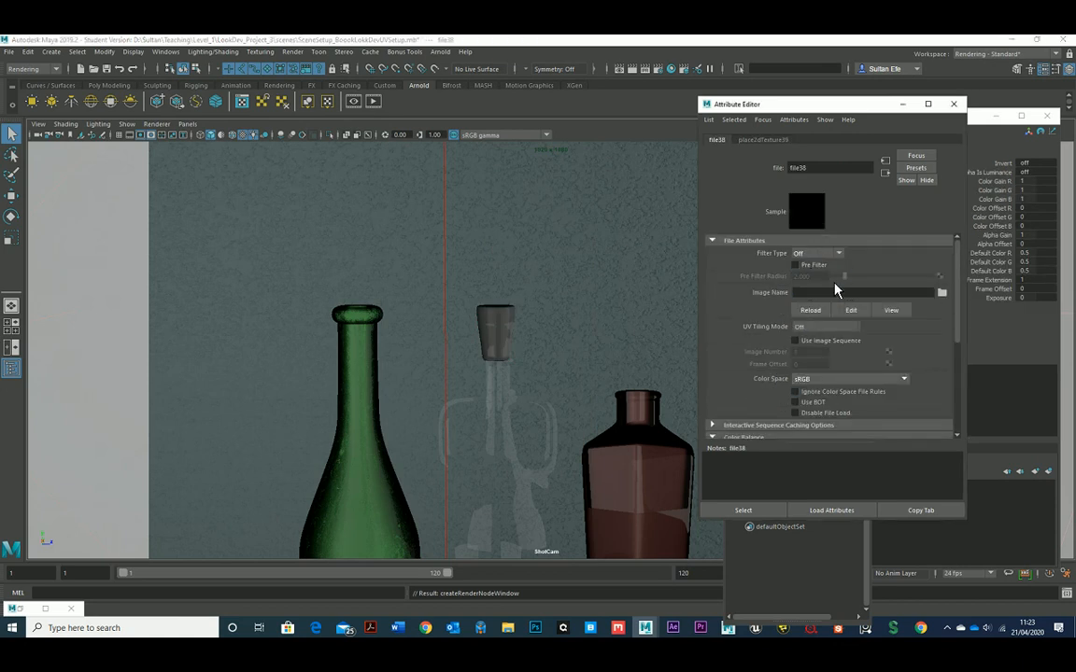
{"action": "left_click", "coordinate": [942, 292]}
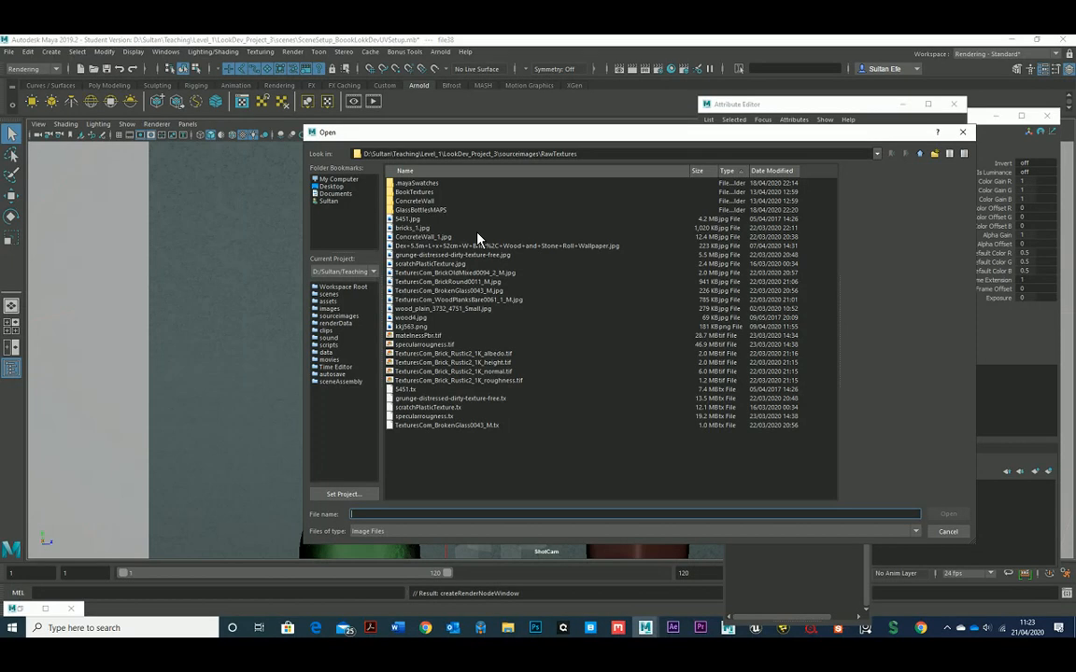
{"action": "double_click", "coordinate": [432, 210]}
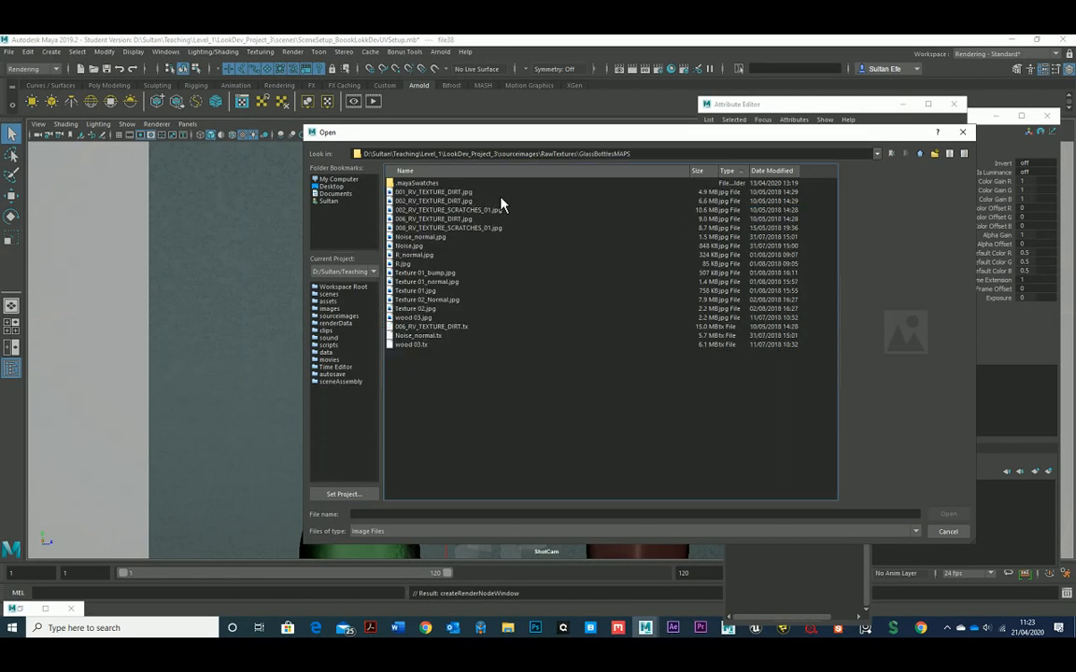
{"action": "left_click", "coordinate": [419, 317]}
{"action": "double_click", "coordinate": [428, 319]}
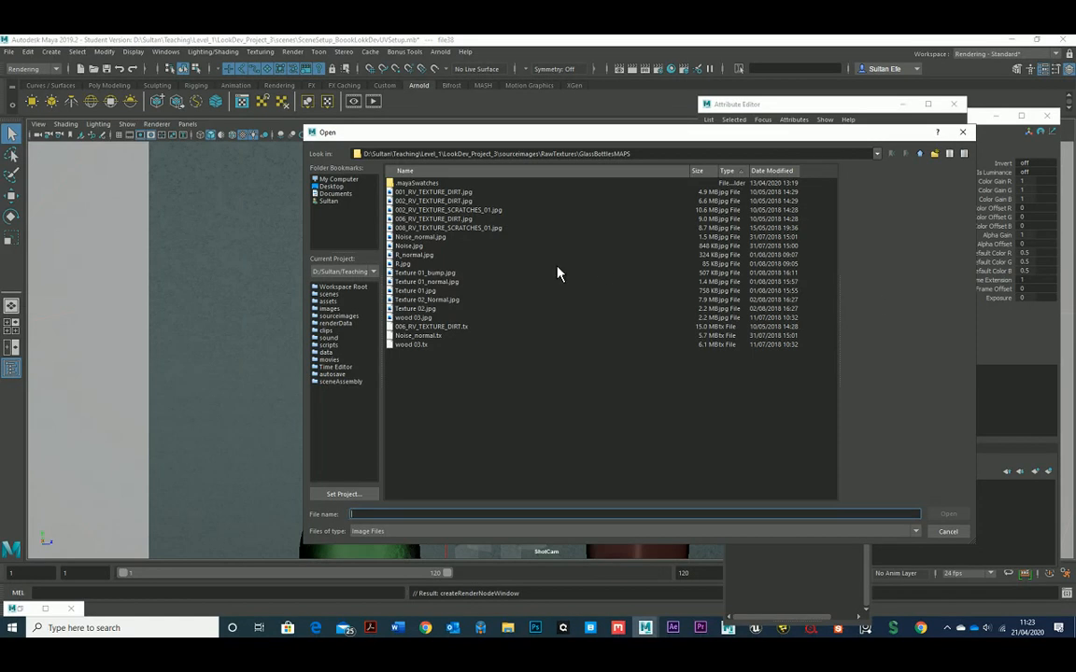
{"action": "left_click", "coordinate": [433, 238]}
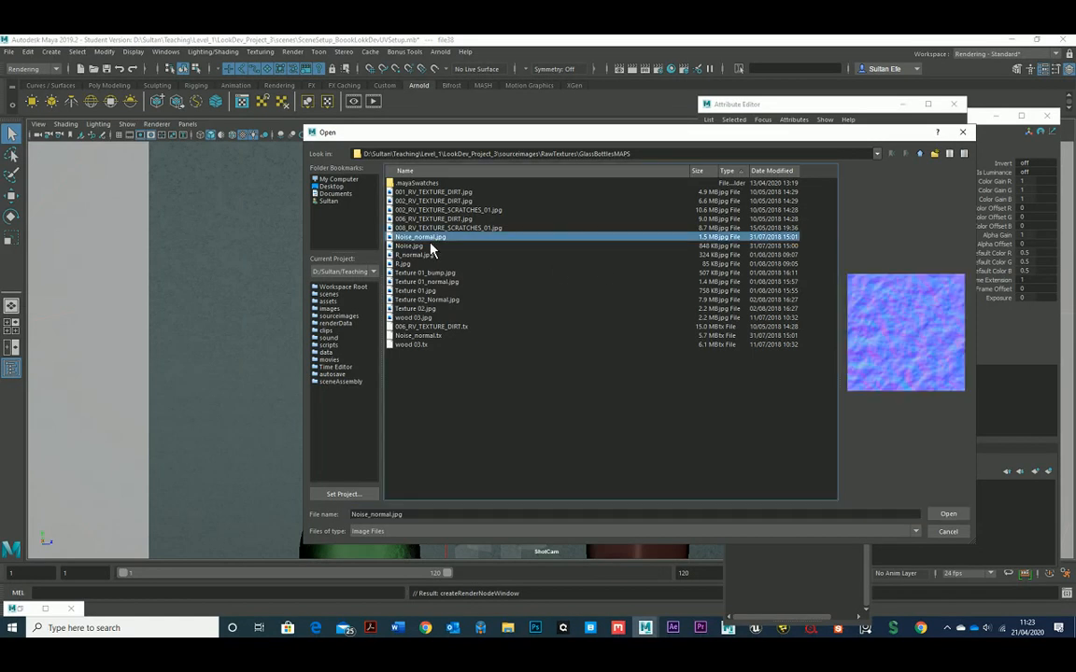
{"action": "left_click", "coordinate": [422, 248]}
{"action": "left_click", "coordinate": [422, 238]}
{"action": "left_click", "coordinate": [964, 137]}
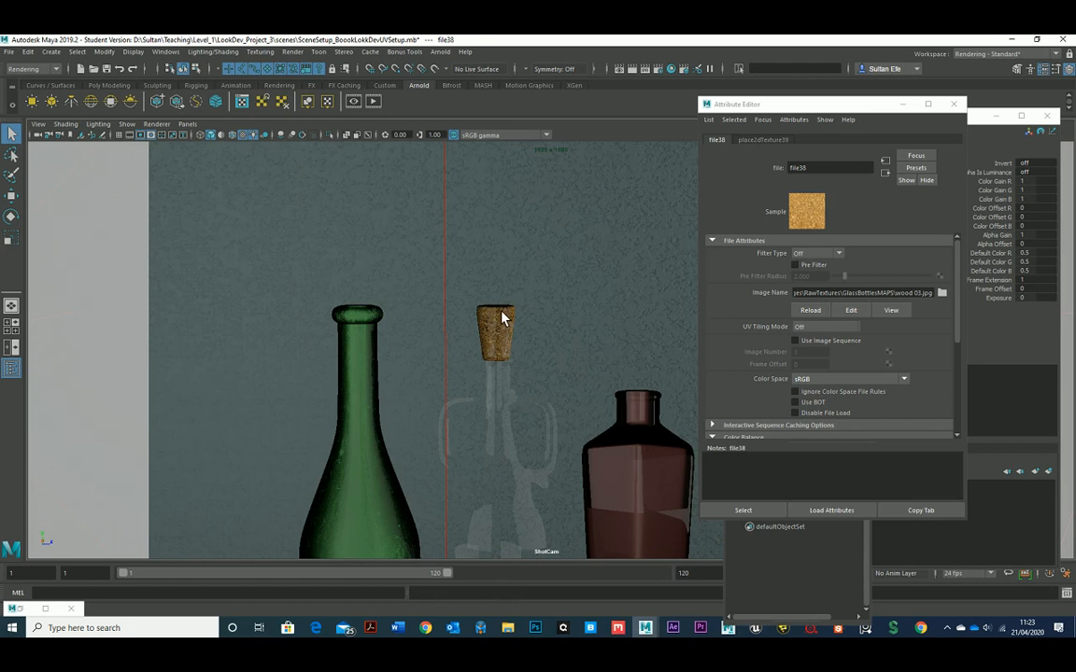
Step: Connect a Fractal texture to the bump mapping in the geometry settings of the bung's shader
{"action": "left_click", "coordinate": [501, 317]}
{"action": "left_click_drag", "start_coordinate": [507, 314], "coordinate": [490, 324], "text": "alt"}
{"action": "right_click_drag", "start_coordinate": [491, 324], "coordinate": [623, 434], "text": "alt"}
{"action": "middle_click_drag", "start_coordinate": [434, 305], "coordinate": [476, 332], "text": "alt"}
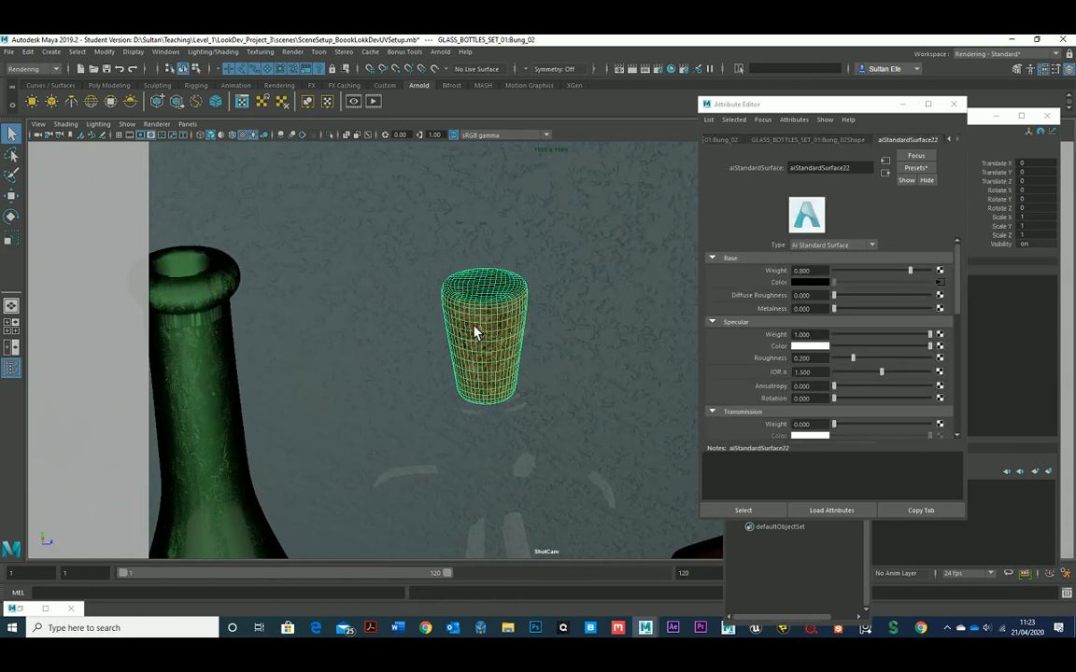
{"action": "right_click_drag", "start_coordinate": [475, 331], "coordinate": [551, 350], "text": "alt"}
{"action": "middle_click_drag", "start_coordinate": [551, 350], "coordinate": [492, 353], "text": "alt"}
{"action": "left_click_drag", "start_coordinate": [492, 353], "coordinate": [488, 370], "text": "alt"}
{"action": "right_click_drag", "start_coordinate": [487, 370], "coordinate": [496, 348], "text": "alt"}
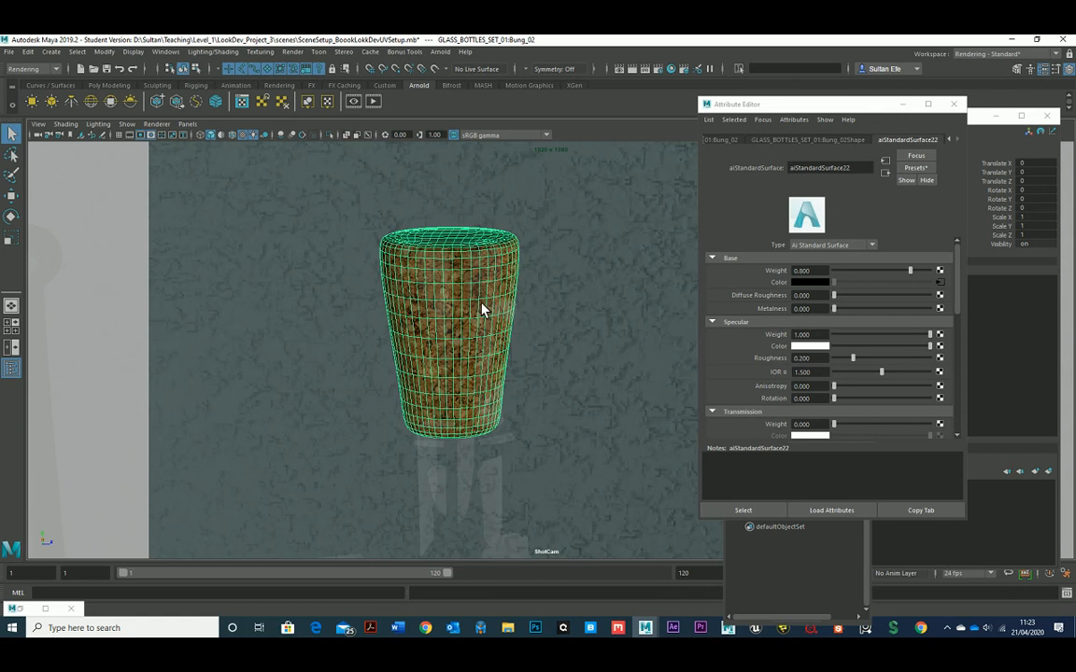
{"action": "scroll", "coordinate": [761, 376], "scroll_direction": "down", "scroll_amount": 10}
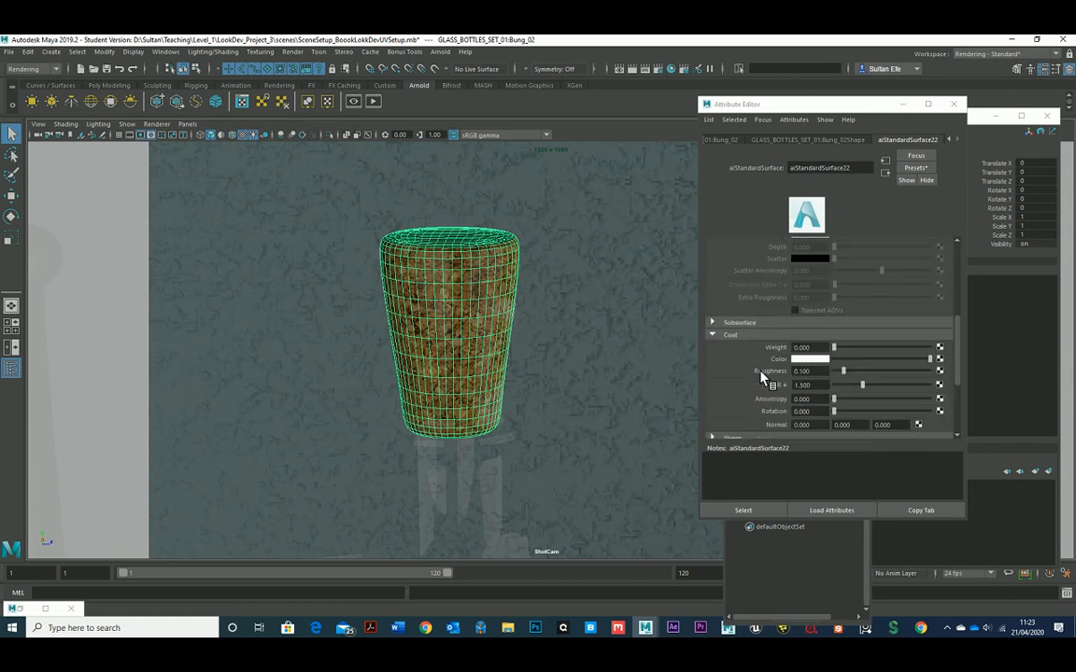
{"action": "left_click", "coordinate": [743, 347]}
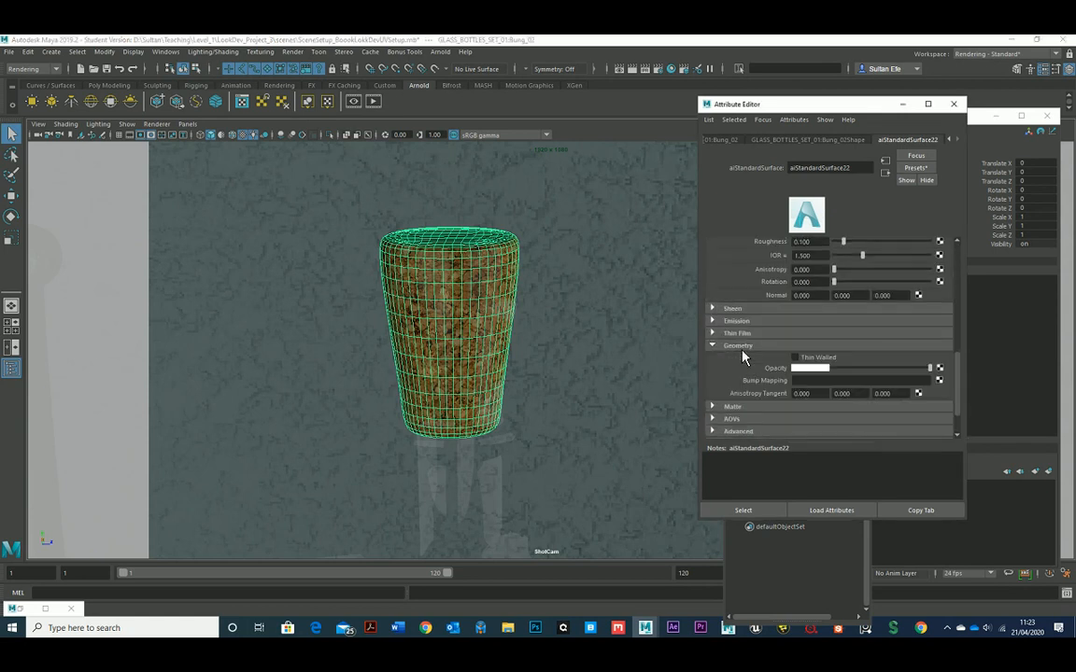
{"action": "left_click", "coordinate": [939, 380]}
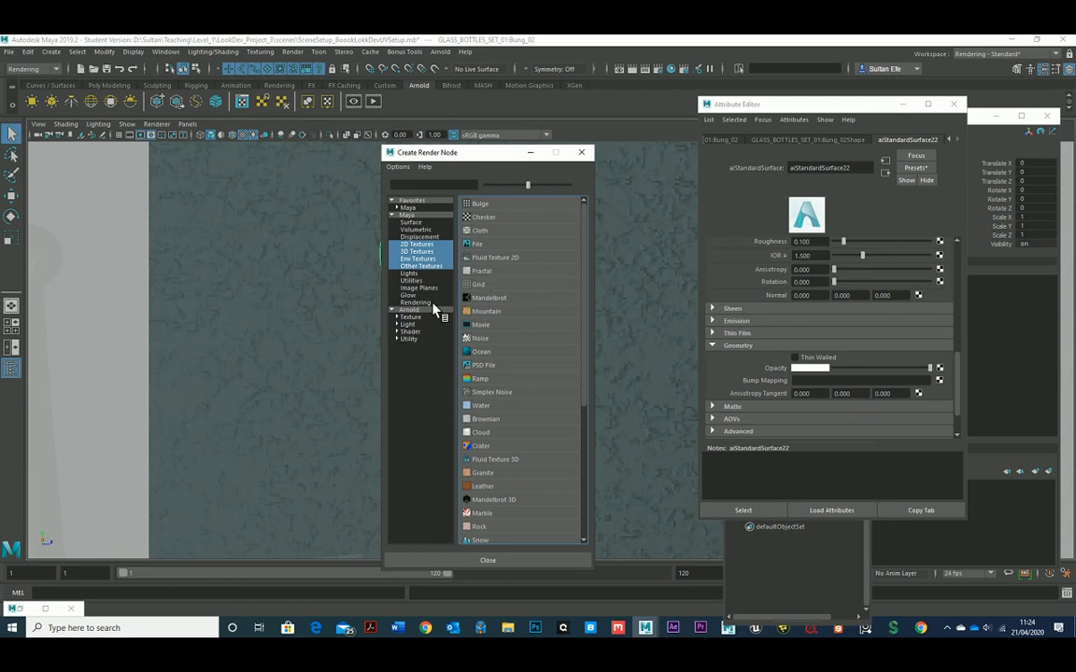
{"action": "left_click", "coordinate": [481, 271]}
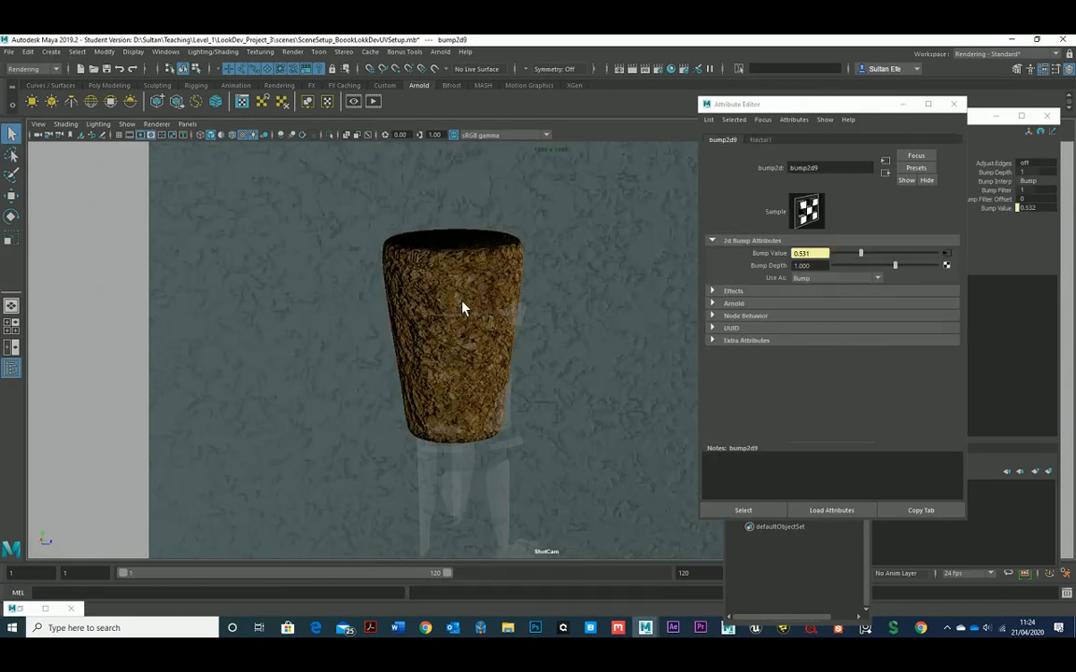
Step: Hide the two-handled glass bottle around the bung
{"action": "mouse_move", "coordinate": [463, 307]}
{"action": "left_mouse_down", "text": "alt"}
{"action": "mouse_move", "coordinate": [485, 303]}
{"action": "mouse_move", "coordinate": [463, 310]}
{"action": "left_mouse_up", "text": "alt"}
{"action": "right_click_drag", "start_coordinate": [463, 310], "coordinate": [483, 347], "text": "alt"}
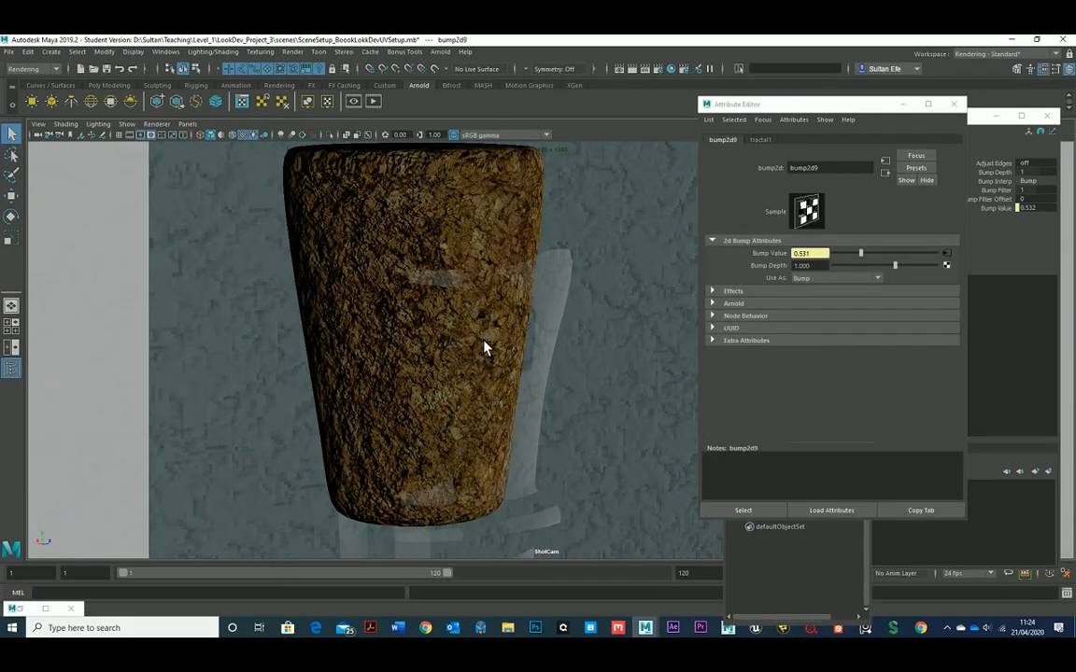
{"action": "mouse_move", "coordinate": [483, 346]}
{"action": "left_mouse_down", "text": "alt"}
{"action": "mouse_move", "coordinate": [507, 343]}
{"action": "mouse_move", "coordinate": [484, 347]}
{"action": "left_mouse_up", "text": "alt"}
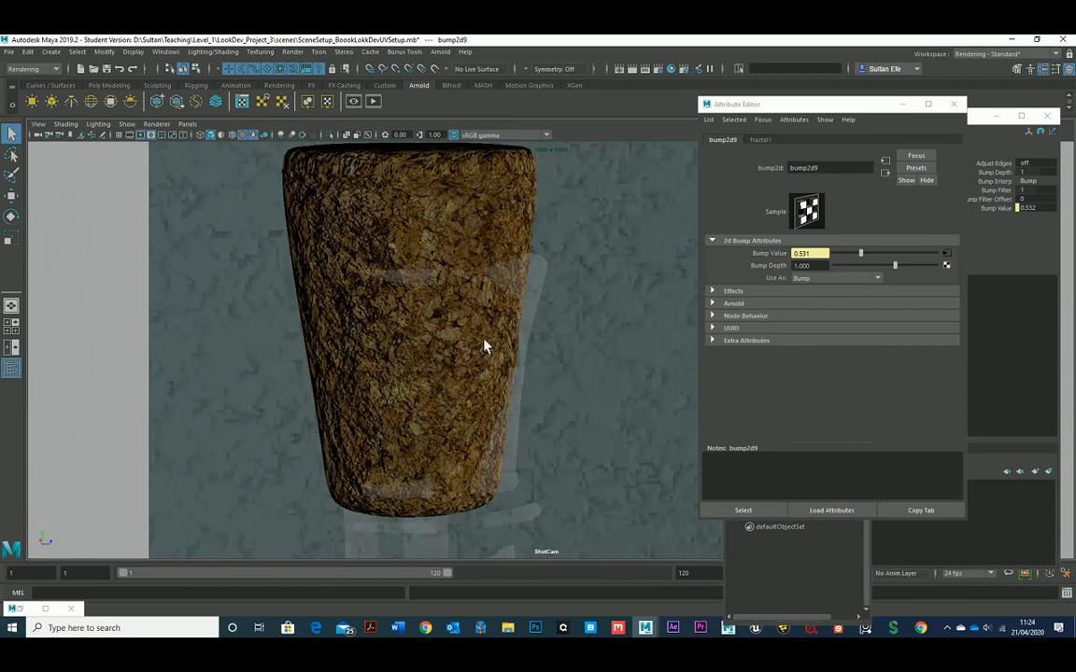
{"action": "left_click", "coordinate": [521, 315]}
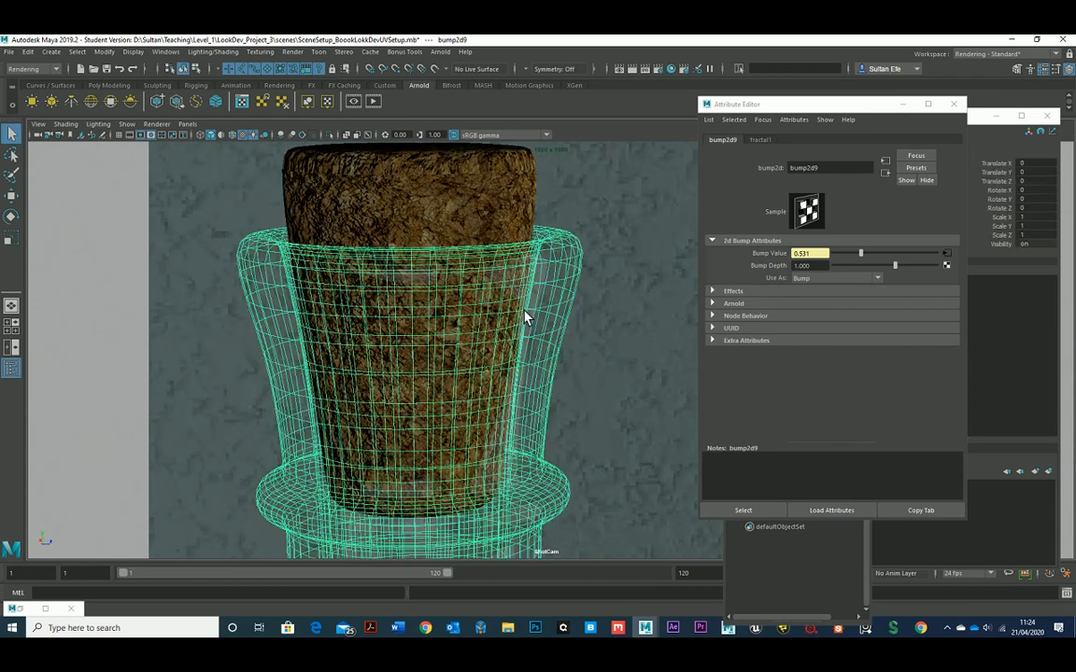
{"action": "left_click", "coordinate": [166, 52]}
{"action": "left_click", "coordinate": [215, 184]}
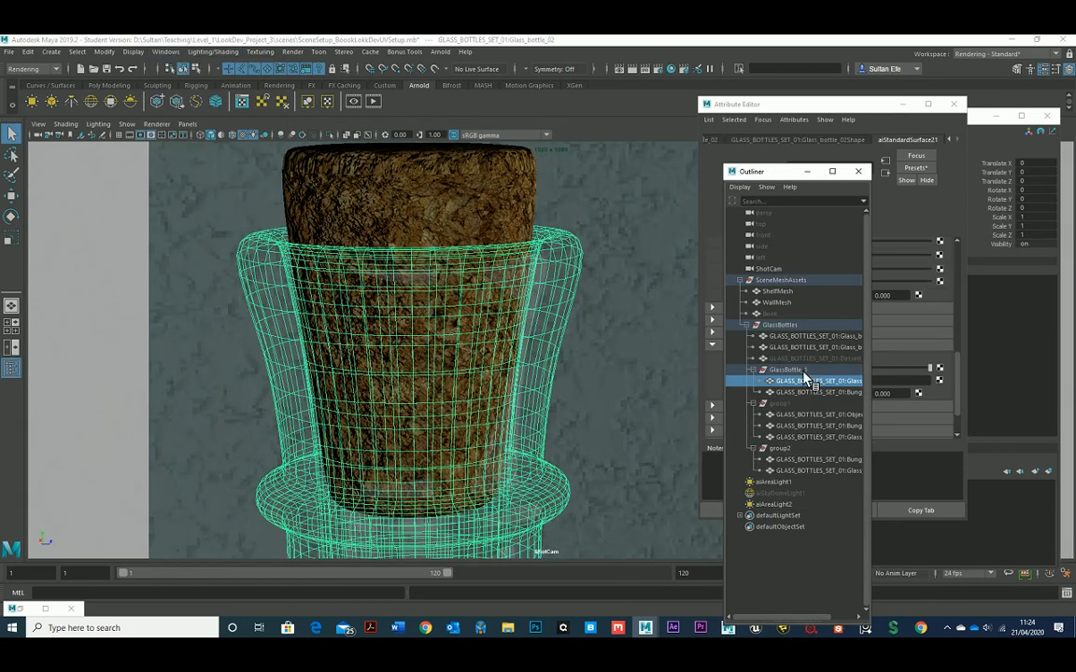
{"action": "key", "text": "ctrl+h"}
Step: Reduce the bump depth of the fractal bump on the bung's shader to 0.028
{"action": "left_click", "coordinate": [463, 322]}
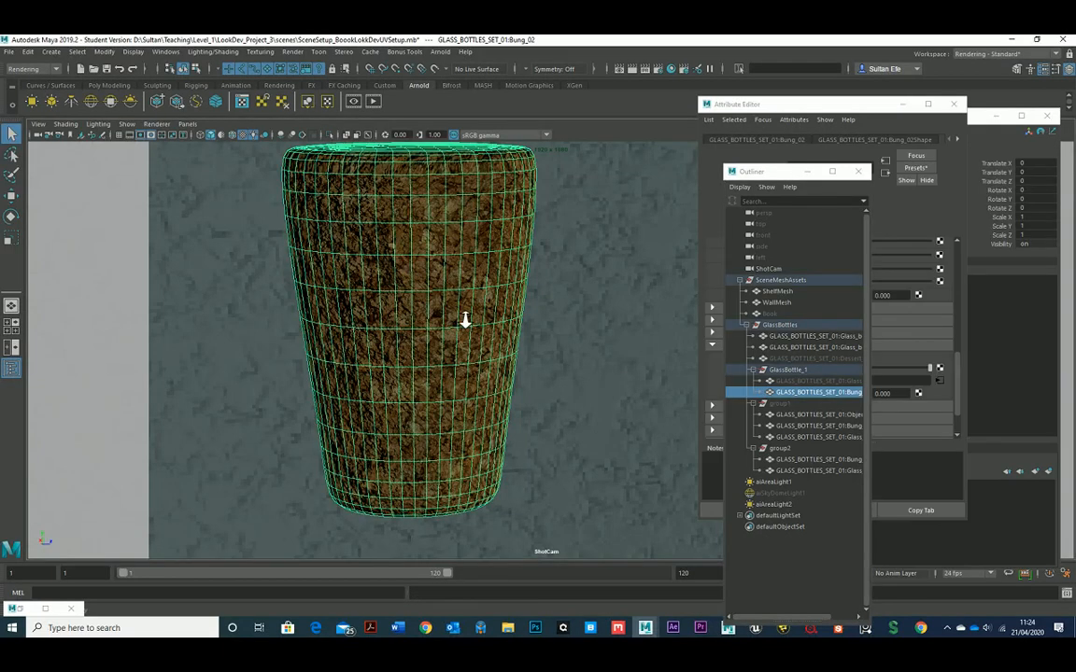
{"action": "scroll", "coordinate": [465, 320], "scroll_direction": "down", "scroll_amount": 5}
{"action": "left_click", "coordinate": [761, 135]}
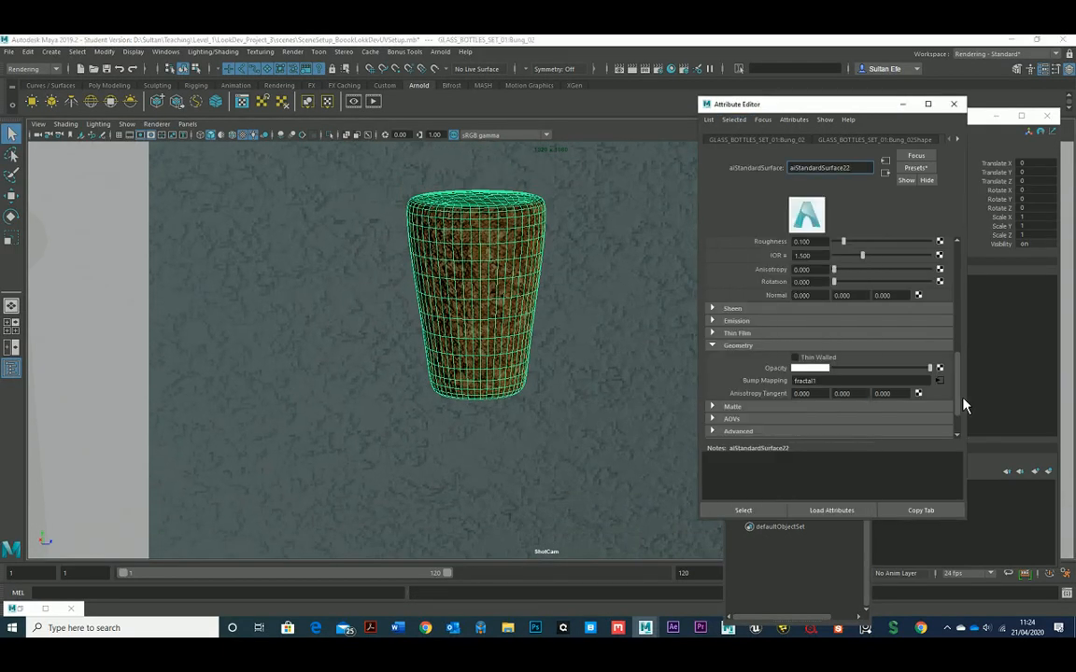
{"action": "left_click", "coordinate": [939, 381]}
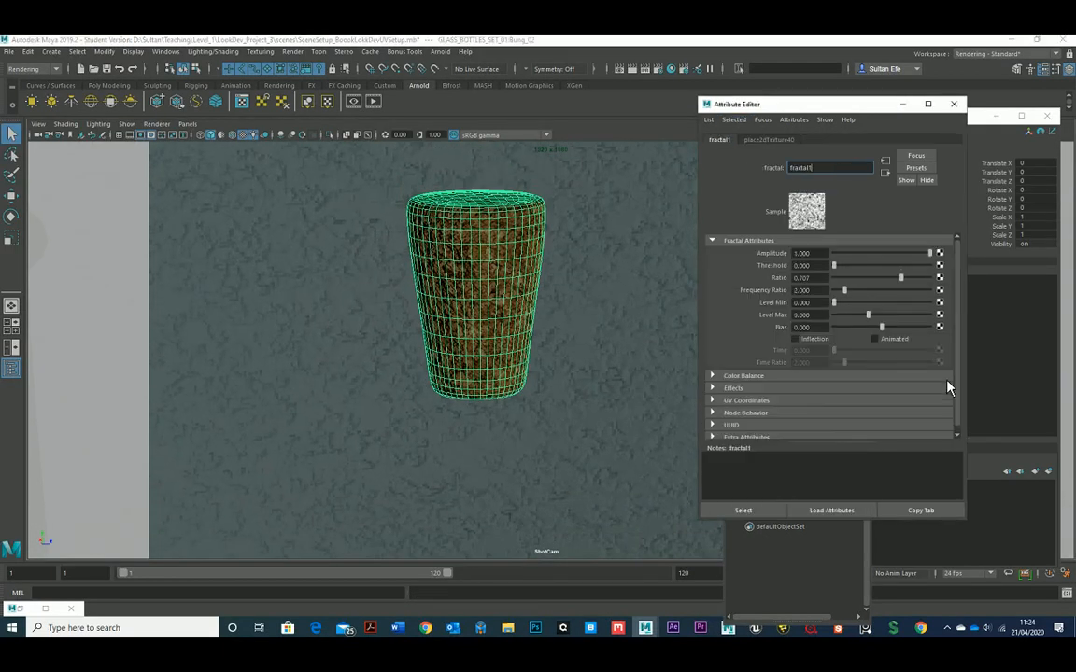
{"action": "left_click", "coordinate": [886, 174]}
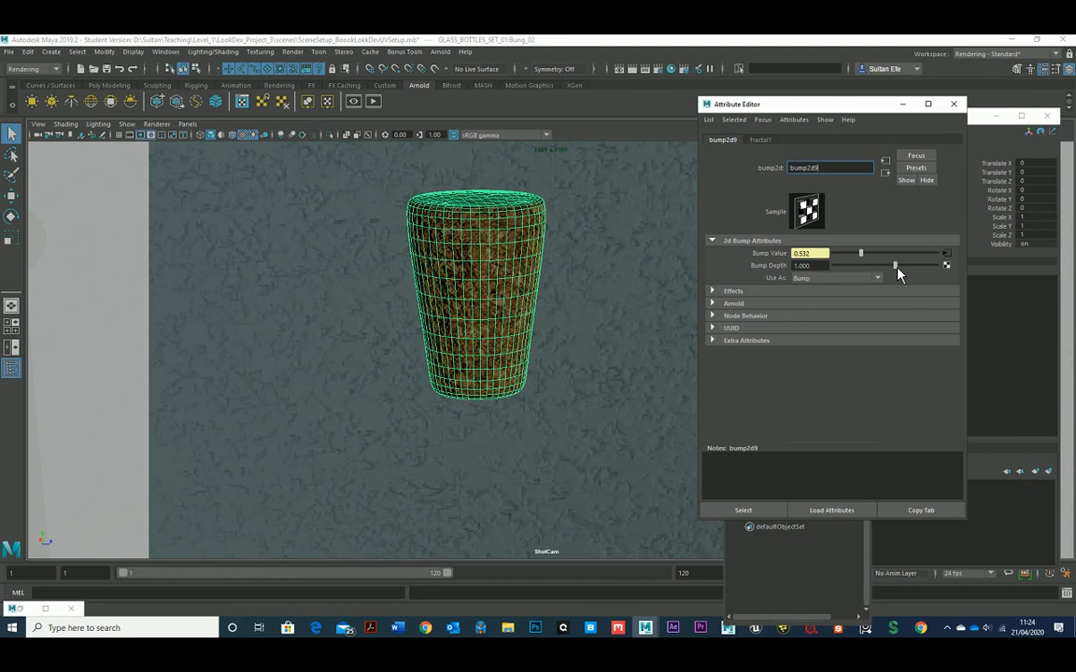
{"action": "left_click_drag", "start_coordinate": [897, 273], "coordinate": [886, 269]}
{"action": "scroll", "coordinate": [584, 362], "scroll_direction": "up", "scroll_amount": 3}
{"action": "middle_click_drag", "start_coordinate": [584, 362], "coordinate": [503, 380], "text": "alt"}
{"action": "scroll", "coordinate": [475, 316], "scroll_direction": "up", "scroll_amount": 1}
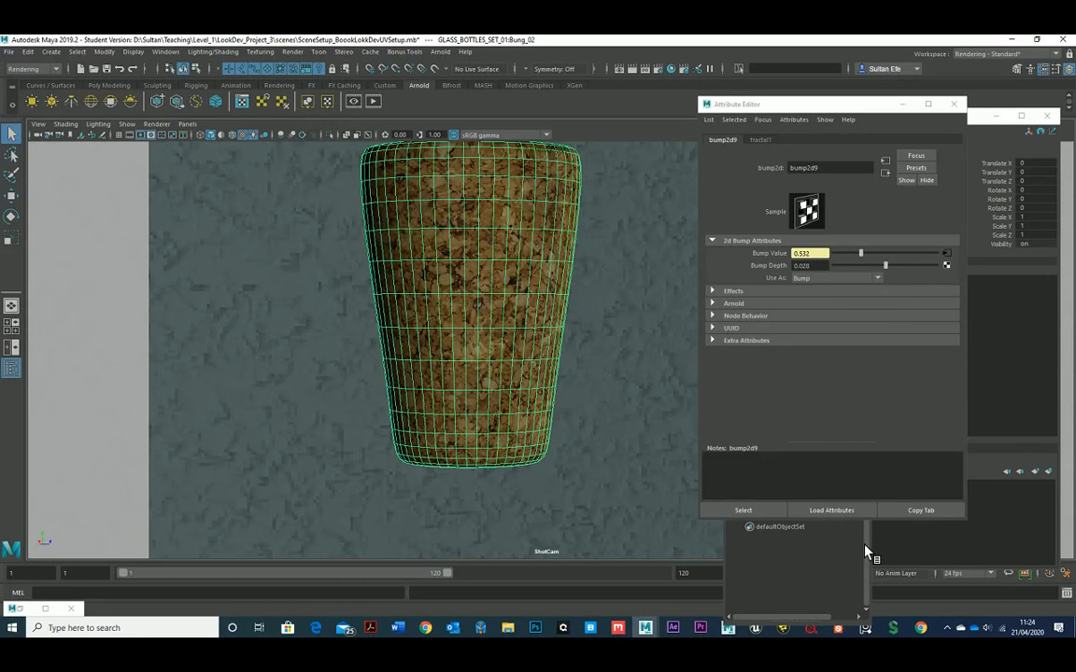
Step: Open a separate copy of the bump2d9 attributes, move it clear of the bung, and deselect the bung
{"action": "left_click", "coordinate": [915, 512]}
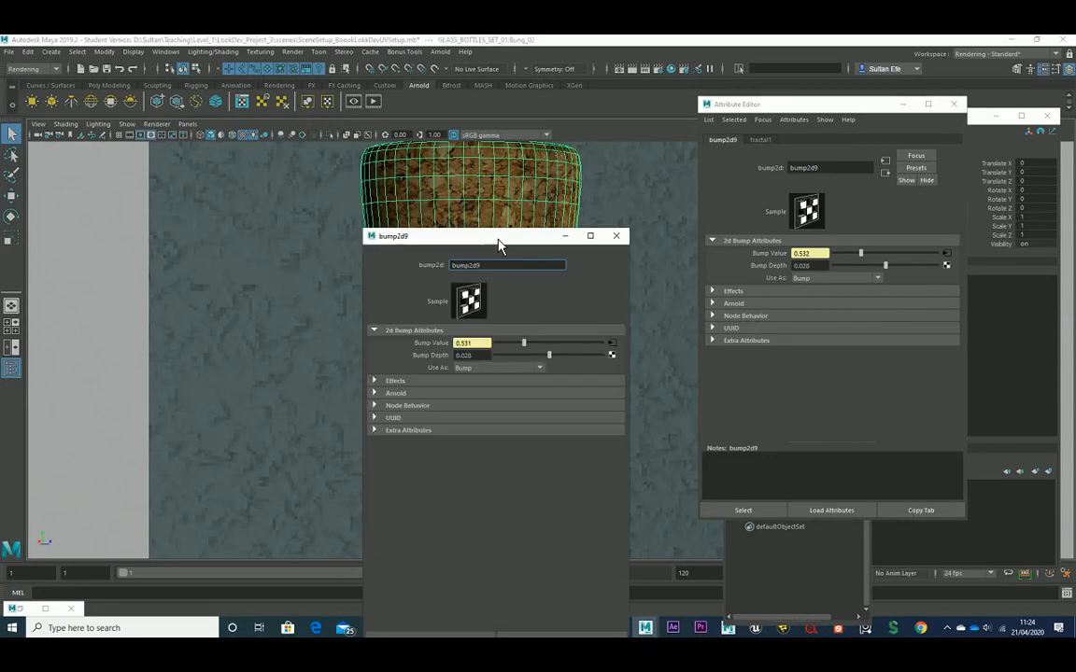
{"action": "left_click_drag", "start_coordinate": [499, 245], "coordinate": [899, 258]}
{"action": "left_click", "coordinate": [616, 255]}
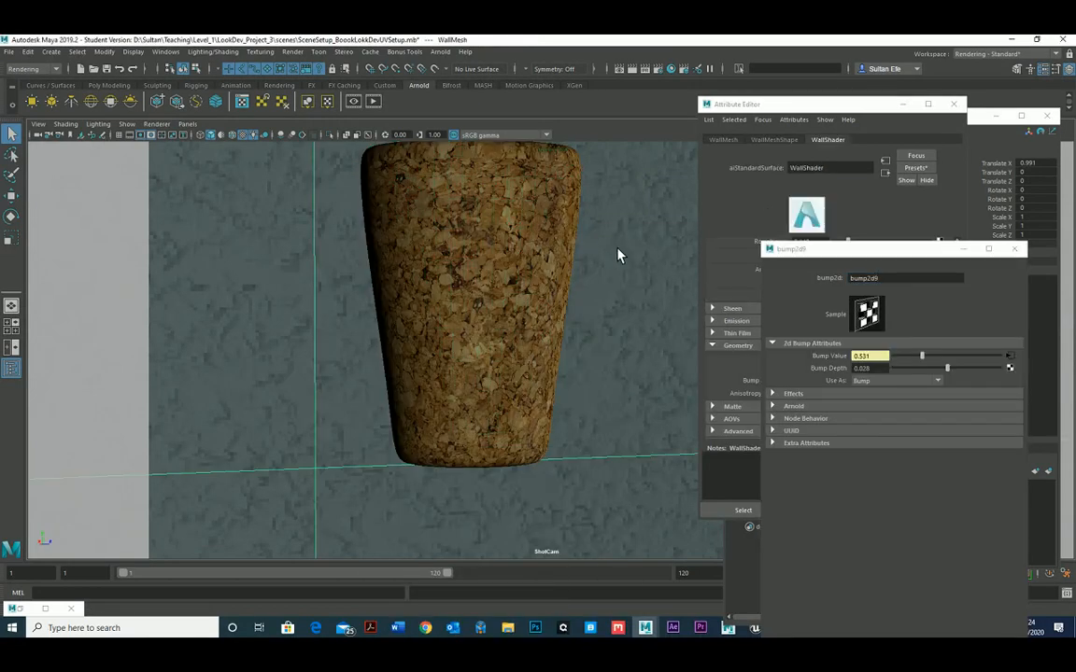
Step: Raise the bump2d9 node's Bump Depth to 0.241 for the cork stopper, checking the effect with the cork deselected
{"action": "left_click_drag", "start_coordinate": [535, 277], "coordinate": [523, 254], "text": "alt"}
{"action": "mouse_move", "coordinate": [953, 372]}
{"action": "left_mouse_down"}
{"action": "mouse_move", "coordinate": [934, 374]}
{"action": "mouse_move", "coordinate": [951, 374]}
{"action": "left_mouse_up"}
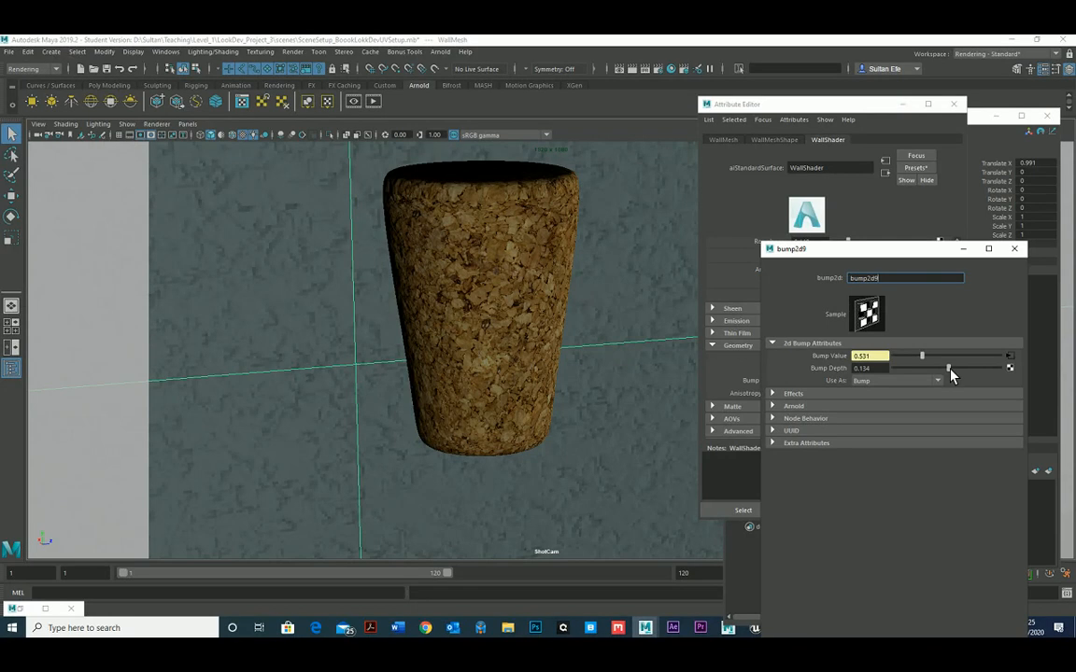
{"action": "left_click", "coordinate": [505, 257]}
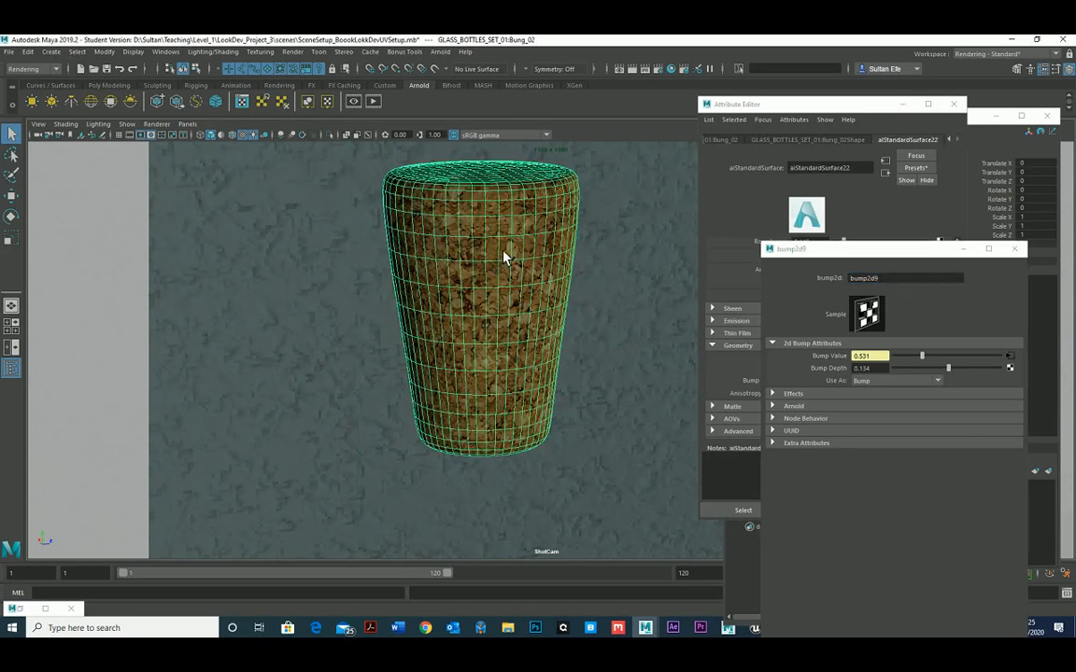
{"action": "left_click", "coordinate": [667, 299]}
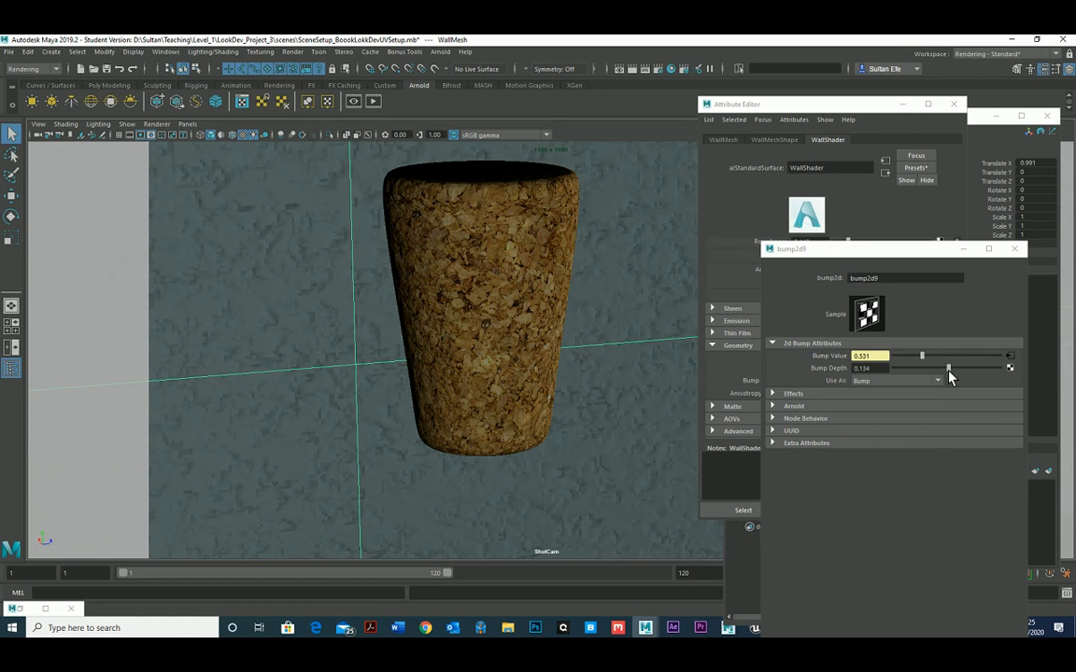
{"action": "left_click_drag", "start_coordinate": [946, 373], "coordinate": [951, 373]}
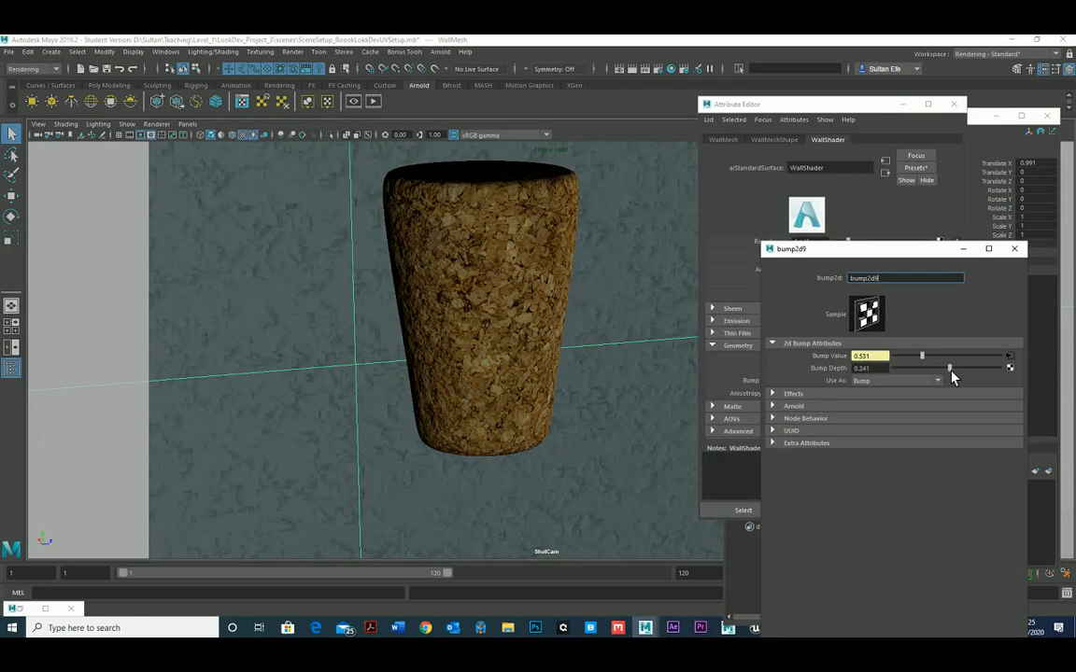
Step: Select the cork stopper and display its UV layout in the UV Editor, without the UV Toolkit
{"action": "left_click_drag", "start_coordinate": [544, 360], "coordinate": [521, 315], "text": "alt"}
{"action": "left_click", "coordinate": [521, 296]}
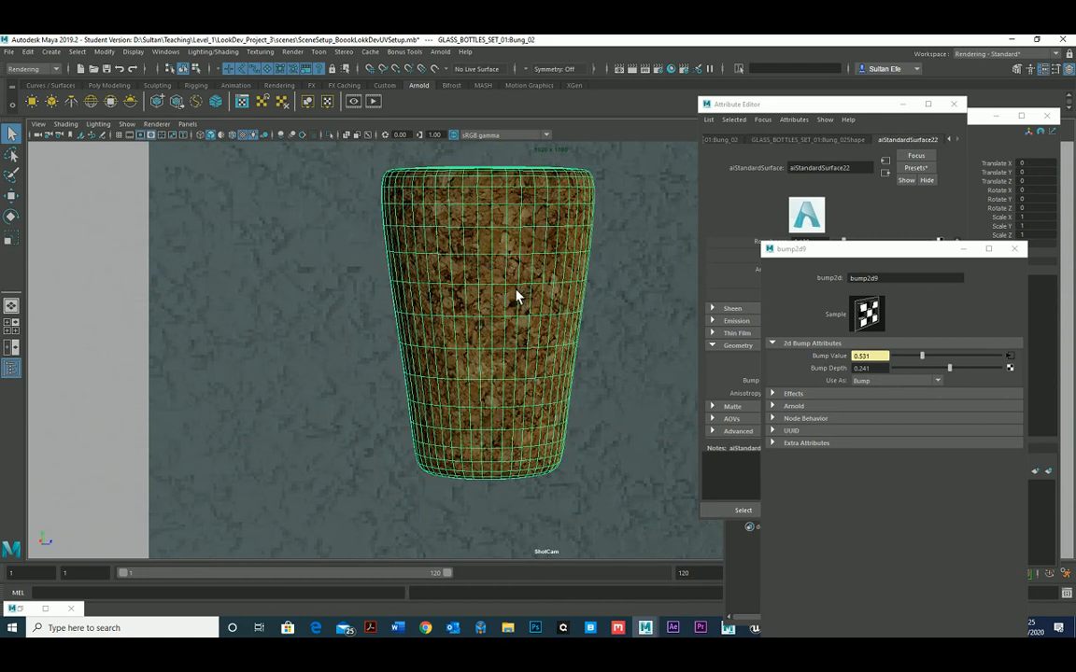
{"action": "left_click", "coordinate": [34, 68]}
{"action": "left_click", "coordinate": [28, 66]}
{"action": "left_click", "coordinate": [430, 51]}
{"action": "left_click", "coordinate": [457, 73]}
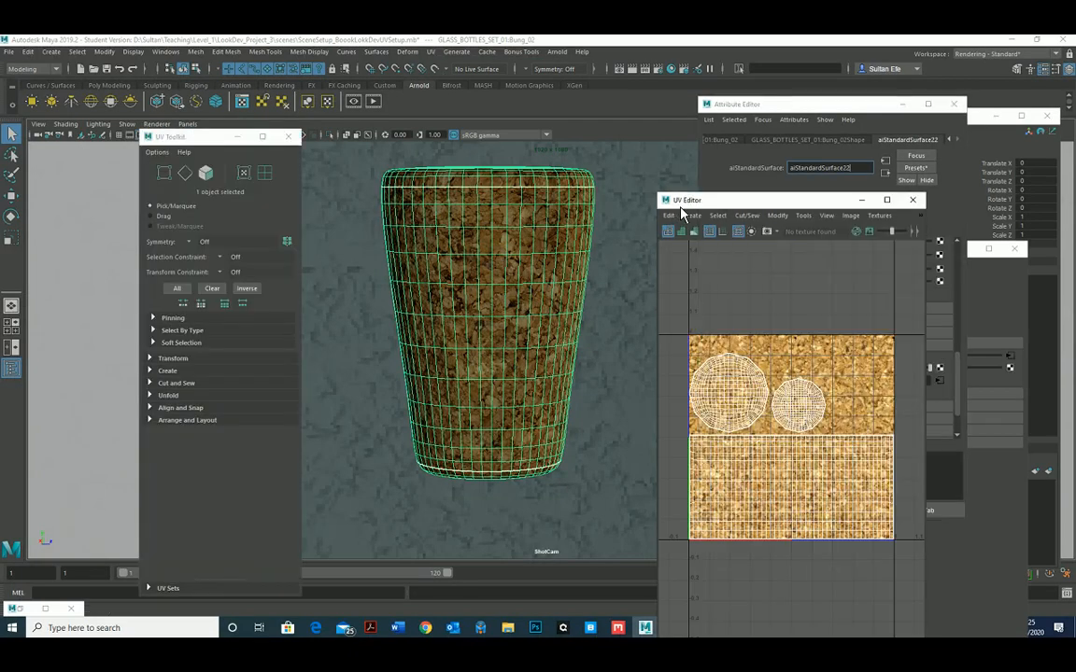
{"action": "scroll", "coordinate": [724, 417], "scroll_direction": "up", "scroll_amount": 3}
{"action": "middle_click_drag", "start_coordinate": [712, 411], "coordinate": [784, 355], "text": "alt"}
{"action": "scroll", "coordinate": [750, 371], "scroll_direction": "down", "scroll_amount": 1}
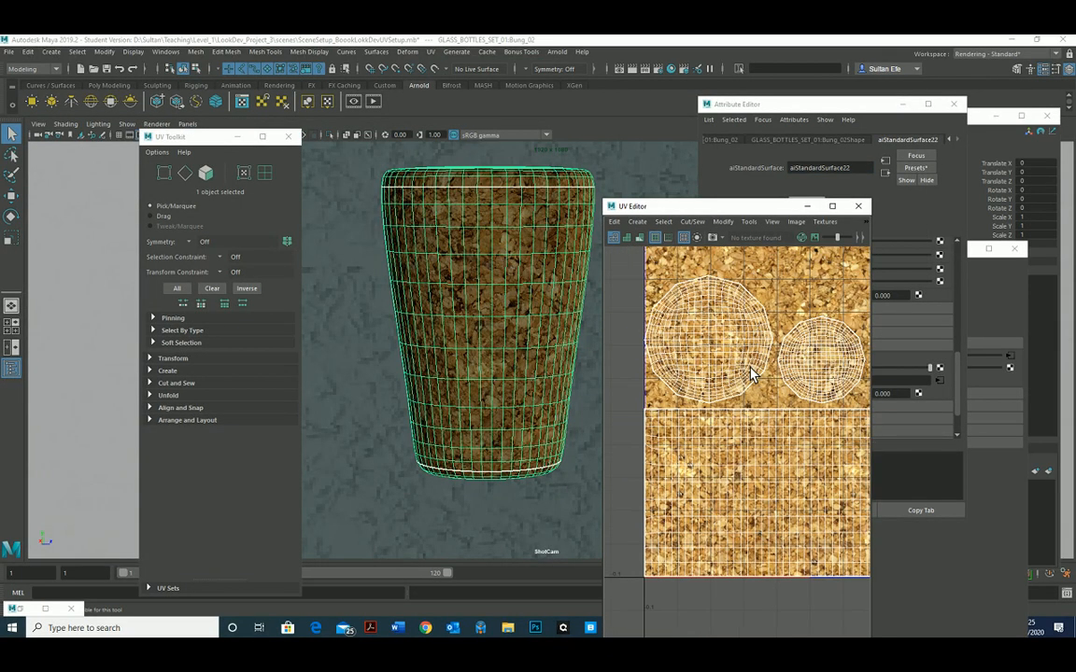
{"action": "scroll", "coordinate": [734, 371], "scroll_direction": "down", "scroll_amount": 1}
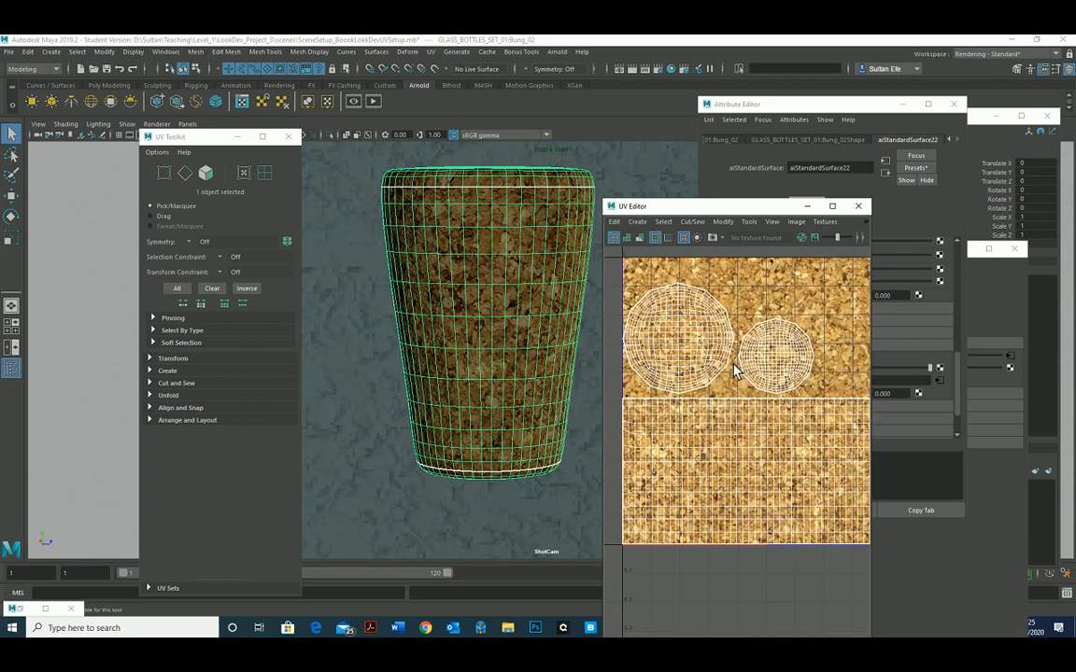
{"action": "left_click", "coordinate": [289, 136]}
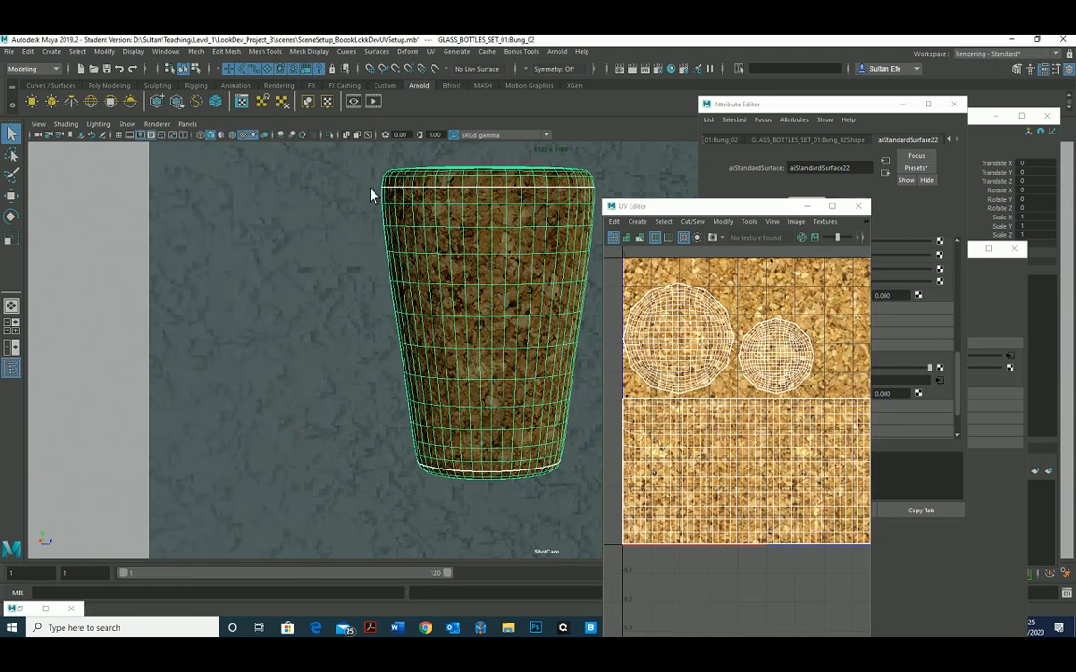
Step: Examine the seam near the cork's upper rim and compare it with the UV shells over the cork texture
{"action": "middle_click_drag", "start_coordinate": [463, 179], "coordinate": [461, 225], "text": "alt"}
{"action": "right_click_drag", "start_coordinate": [461, 225], "coordinate": [504, 298], "text": "alt"}
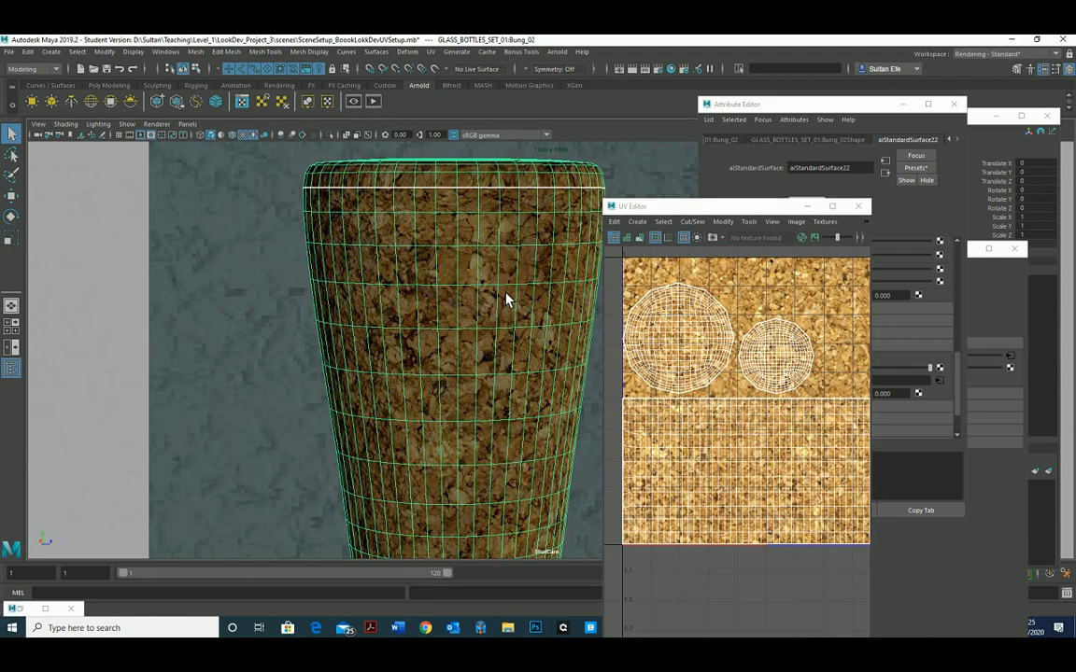
{"action": "middle_click_drag", "start_coordinate": [422, 194], "coordinate": [447, 243], "text": "alt"}
{"action": "right_click_drag", "start_coordinate": [447, 242], "coordinate": [473, 279], "text": "alt"}
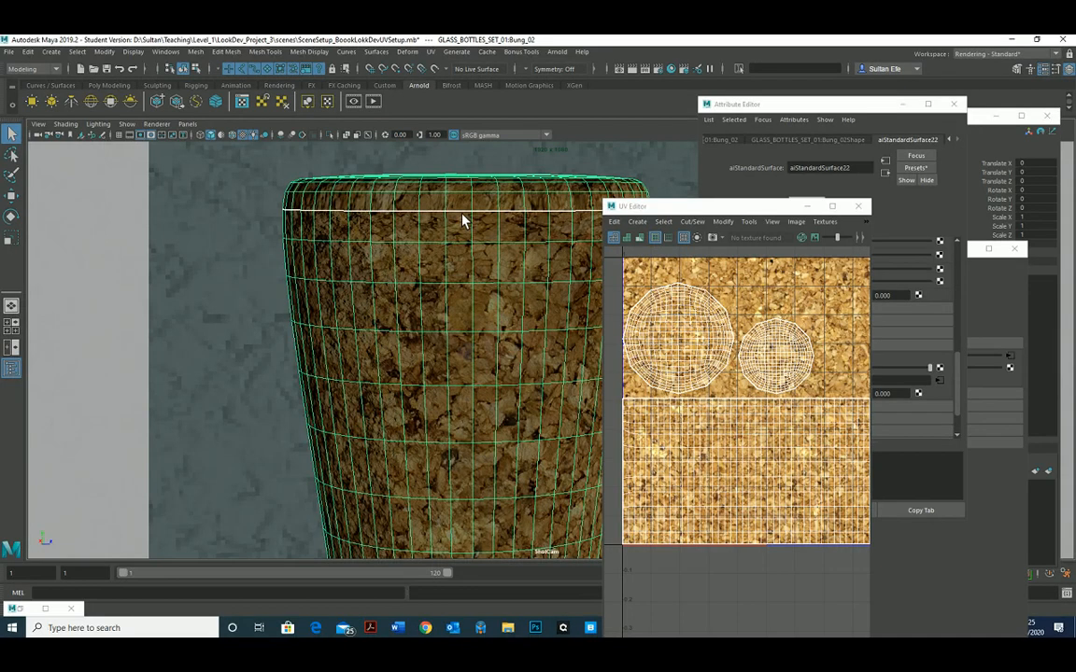
{"action": "left_click", "coordinate": [128, 234]}
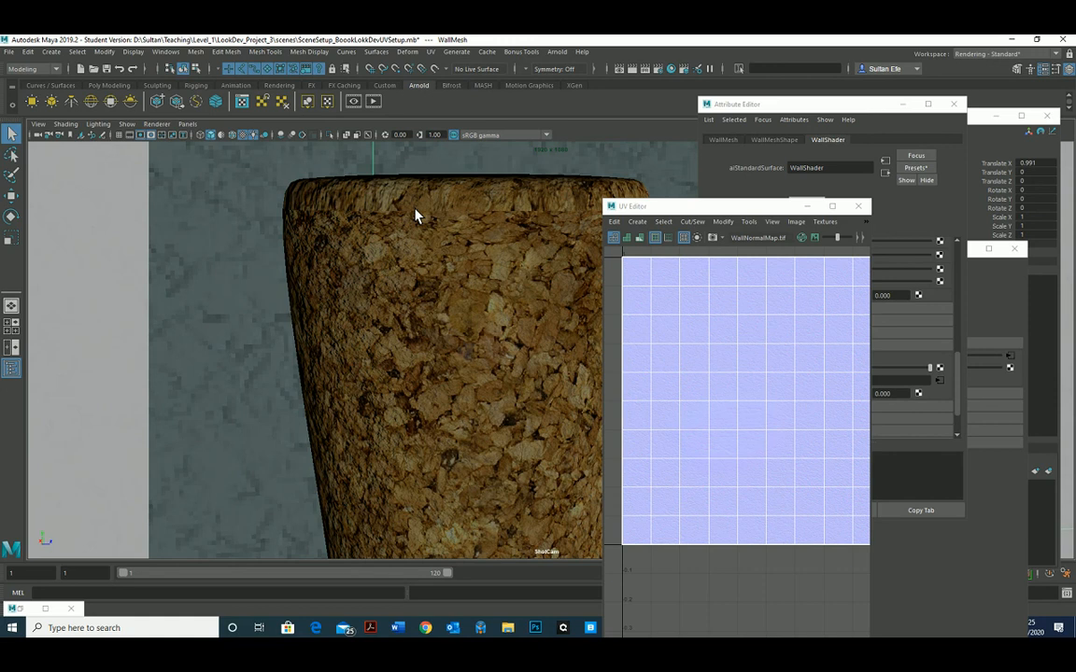
{"action": "left_click", "coordinate": [416, 216]}
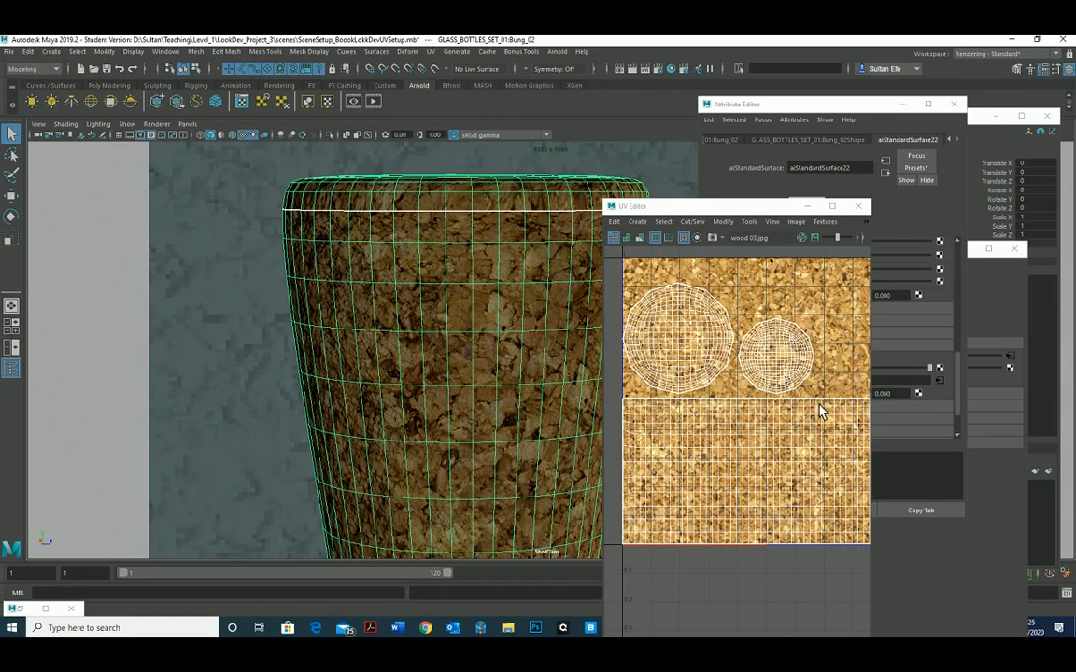
{"action": "left_click_drag", "start_coordinate": [671, 210], "coordinate": [635, 206]}
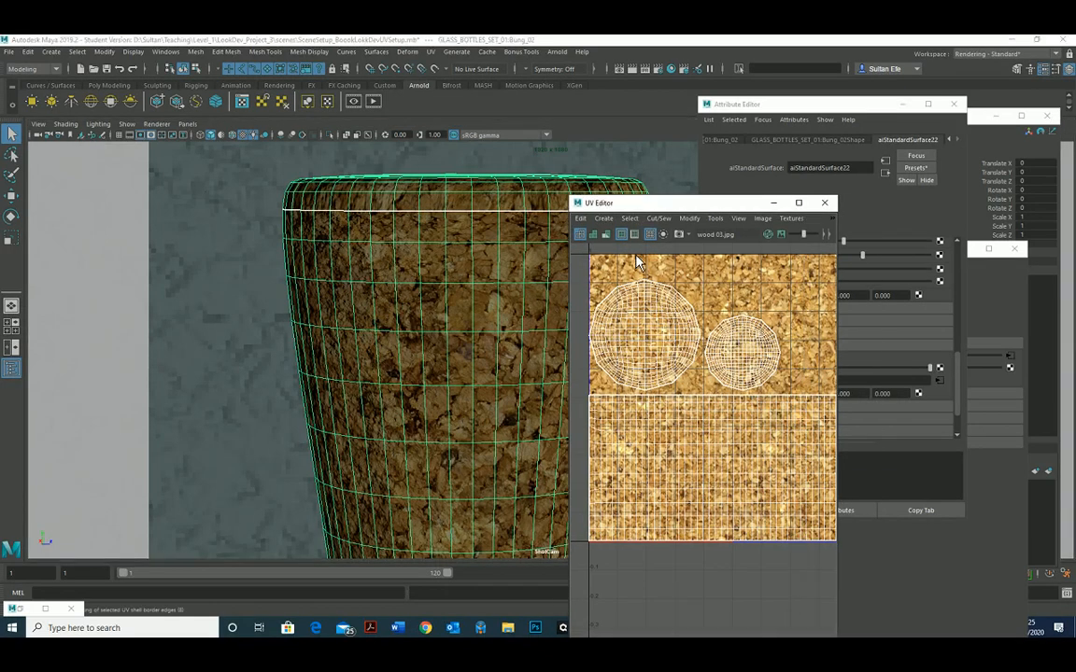
{"action": "scroll", "coordinate": [657, 368], "scroll_direction": "down", "scroll_amount": 2}
{"action": "middle_click_drag", "start_coordinate": [657, 372], "coordinate": [669, 373], "text": "alt"}
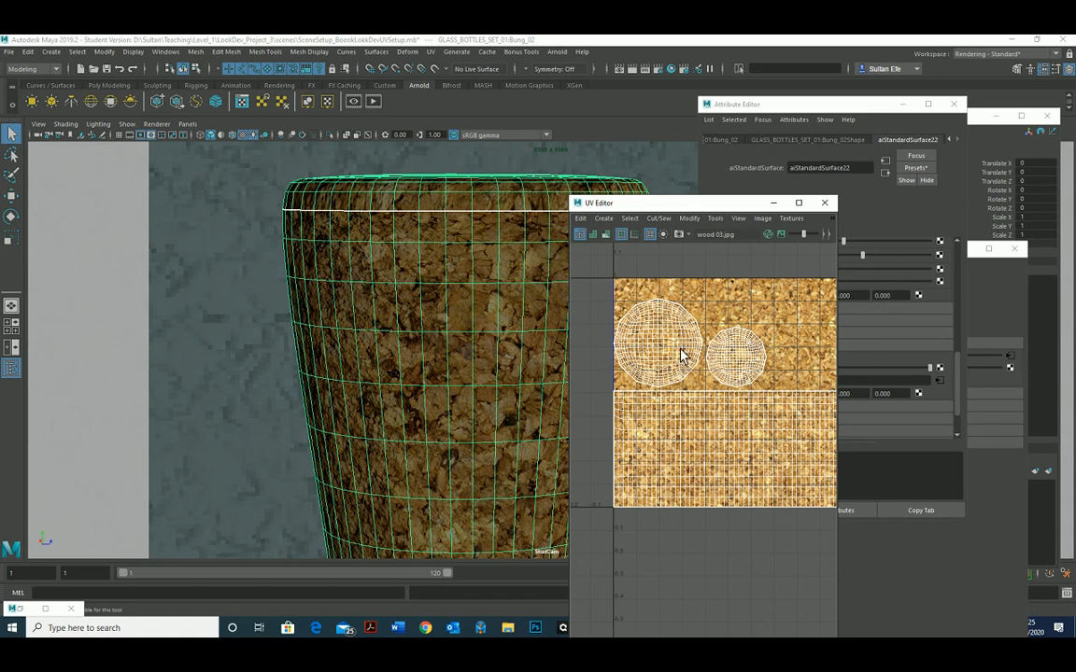
{"action": "middle_click_drag", "start_coordinate": [718, 346], "coordinate": [701, 342], "text": "alt"}
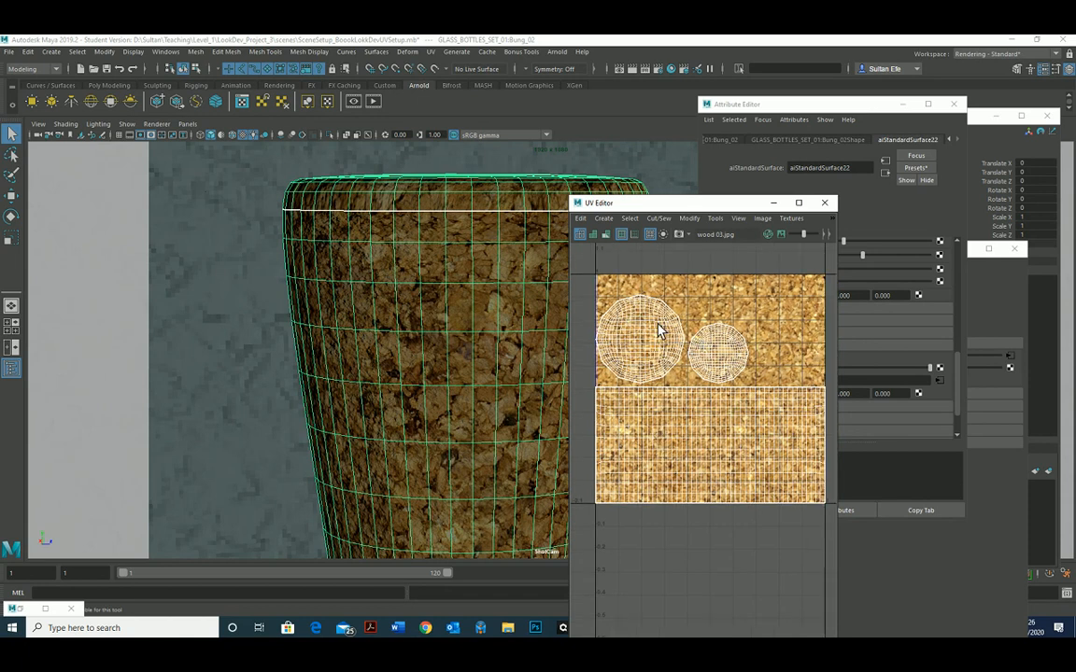
Step: Open the cork shader's fractal bump texture and set its Threshold to 0.142 and Level Min to 2.071
{"action": "left_click", "coordinate": [781, 112]}
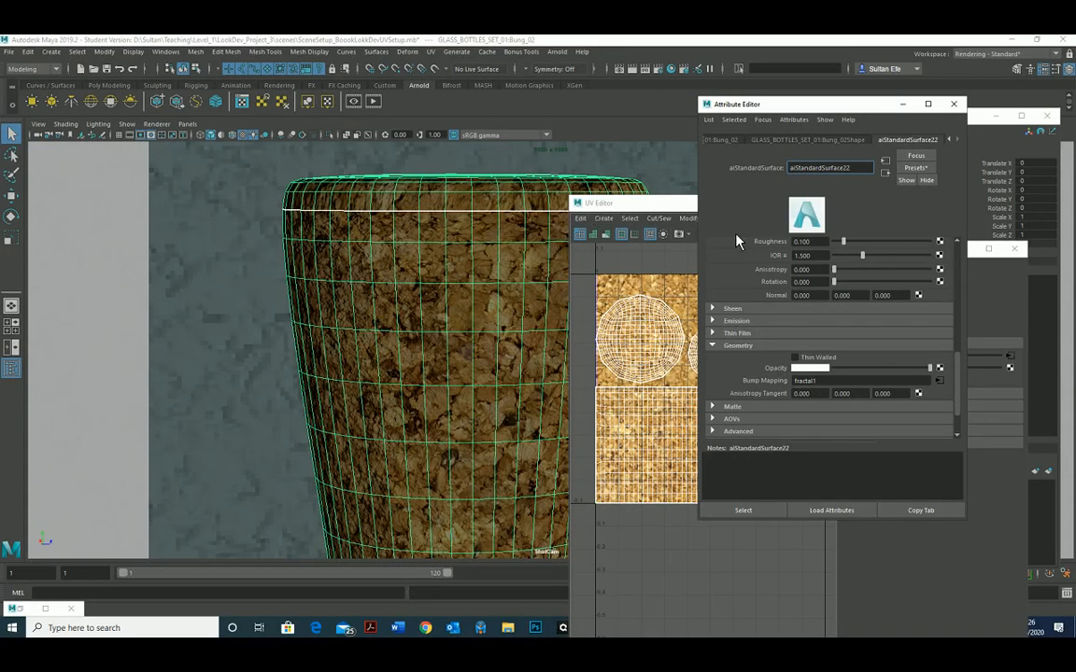
{"action": "left_click", "coordinate": [940, 381]}
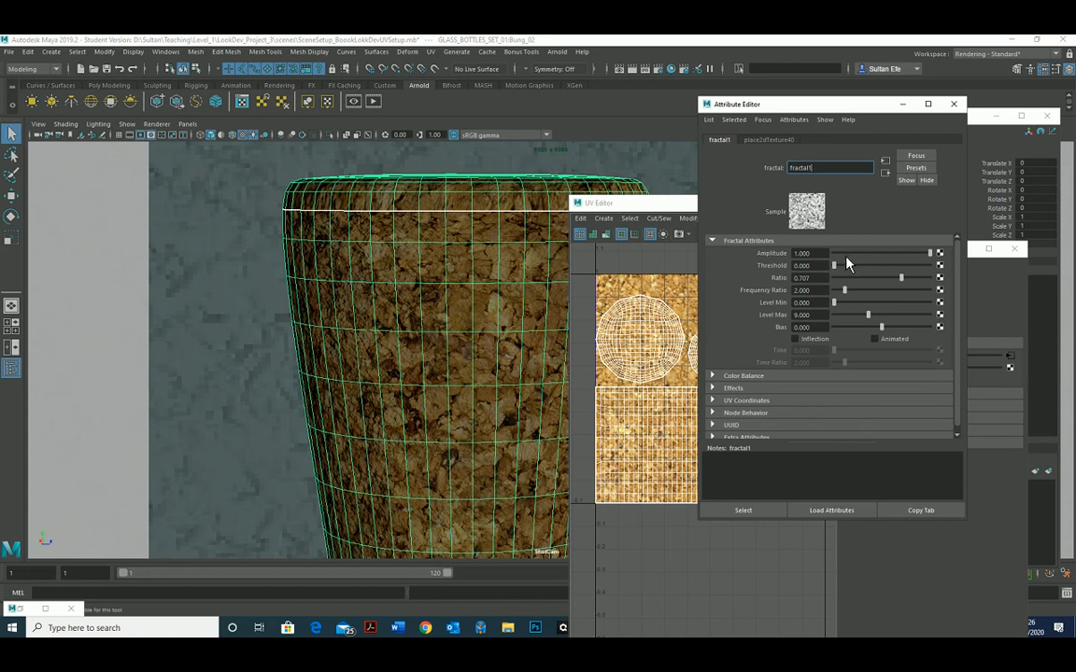
{"action": "left_click_drag", "start_coordinate": [838, 272], "coordinate": [844, 306]}
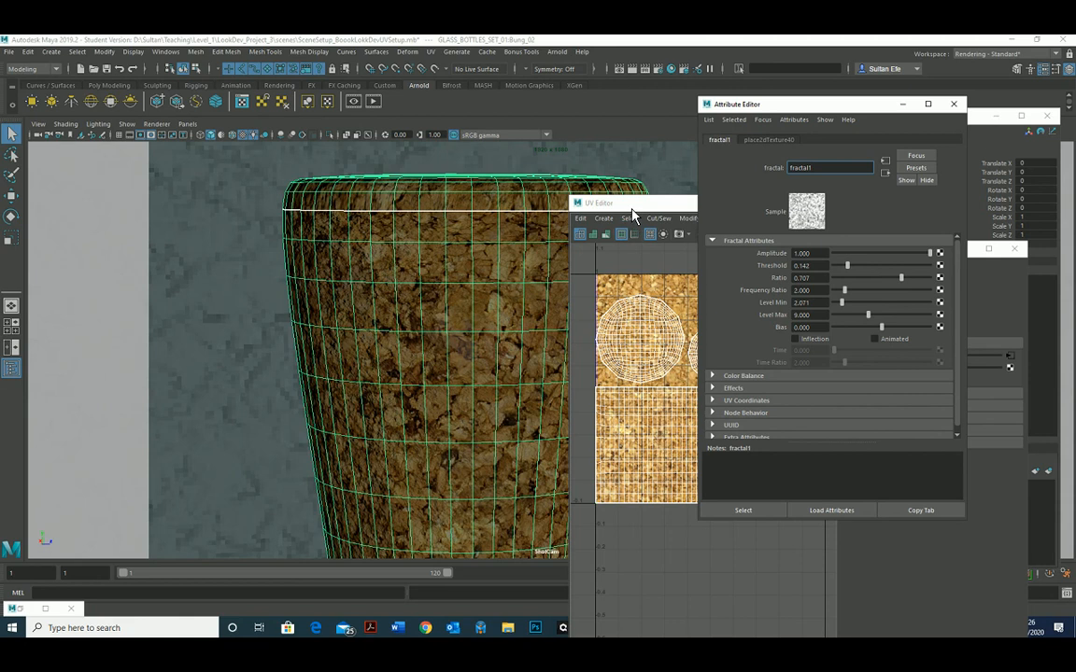
Step: Close the UV Editor and Attribute Editor, and disconnect the fractal texture from bump2d9's Bump Value
{"action": "left_click_drag", "start_coordinate": [509, 266], "coordinate": [429, 252], "text": "alt"}
{"action": "double_click", "coordinate": [579, 205]}
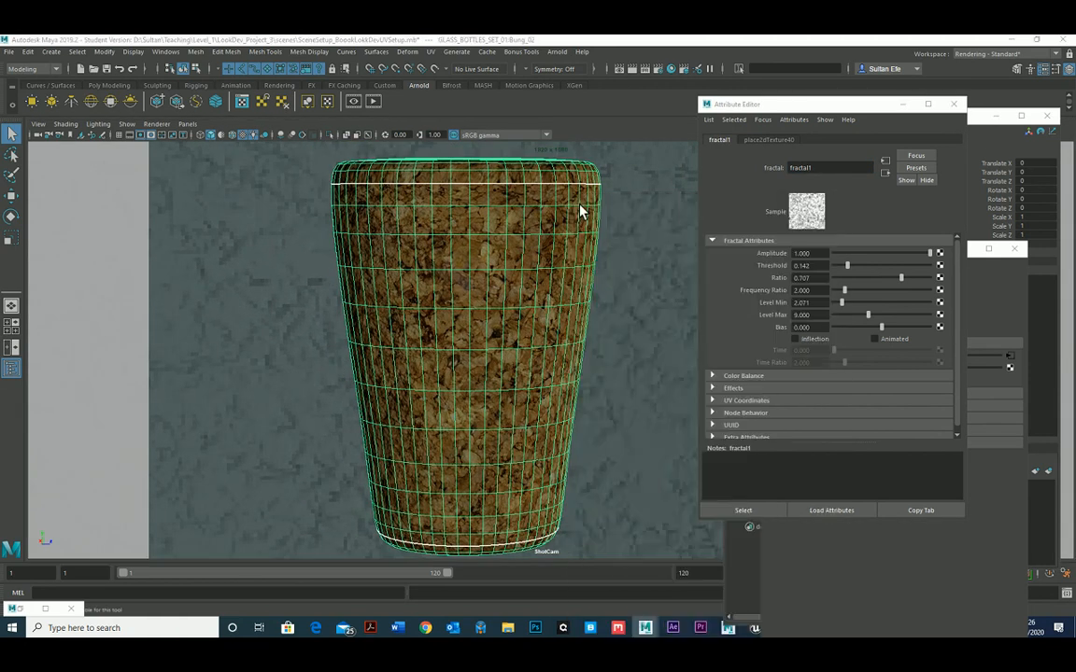
{"action": "left_click", "coordinate": [952, 103]}
{"action": "left_click", "coordinate": [1010, 355]}
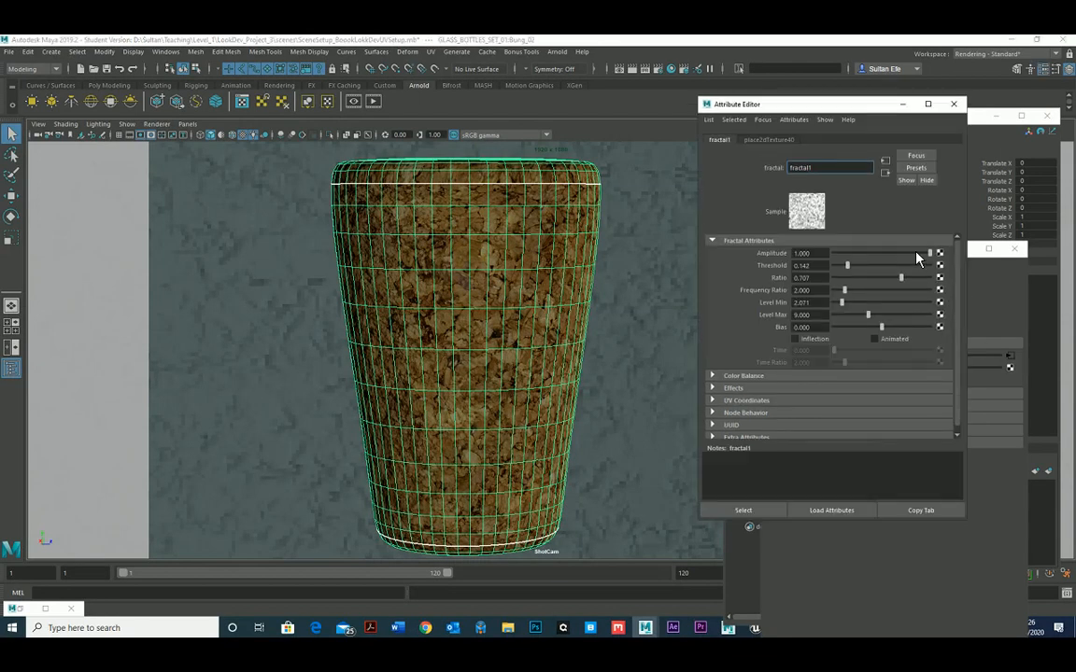
{"action": "left_click", "coordinate": [953, 104]}
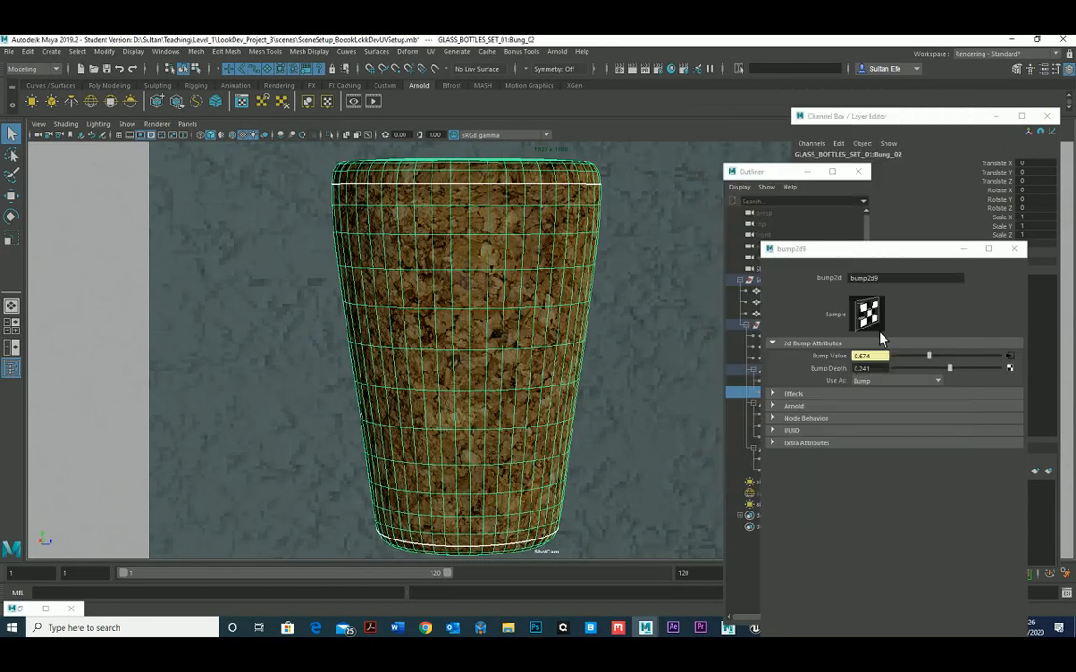
{"action": "right_click", "coordinate": [831, 359]}
{"action": "left_click", "coordinate": [843, 378]}
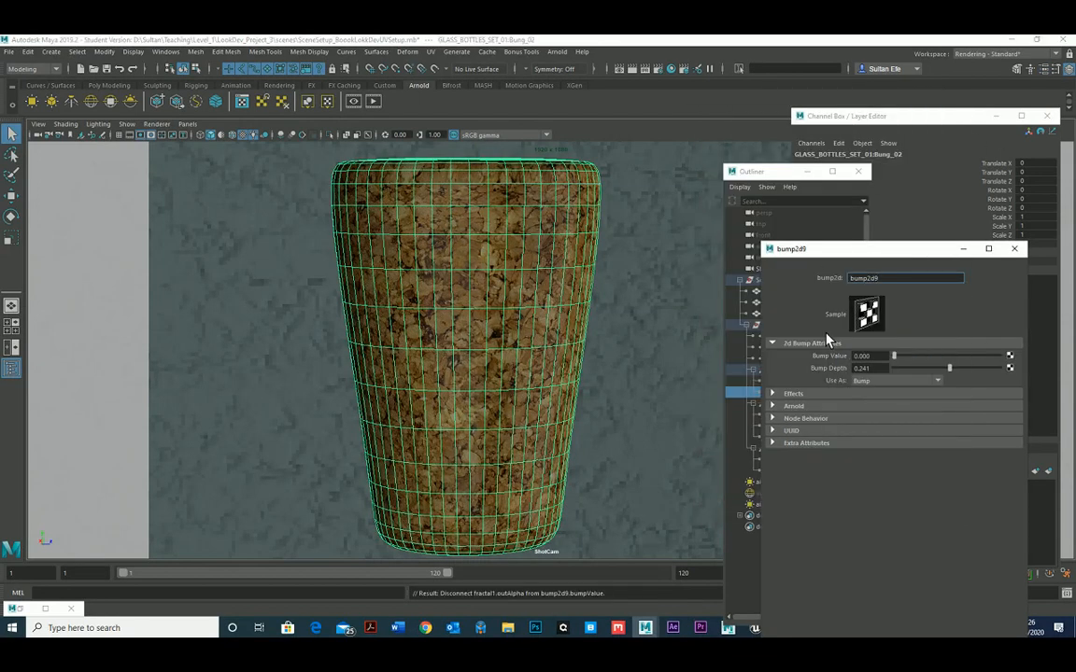
{"action": "left_click_drag", "start_coordinate": [815, 260], "coordinate": [731, 207]}
{"action": "right_click", "coordinate": [743, 304]}
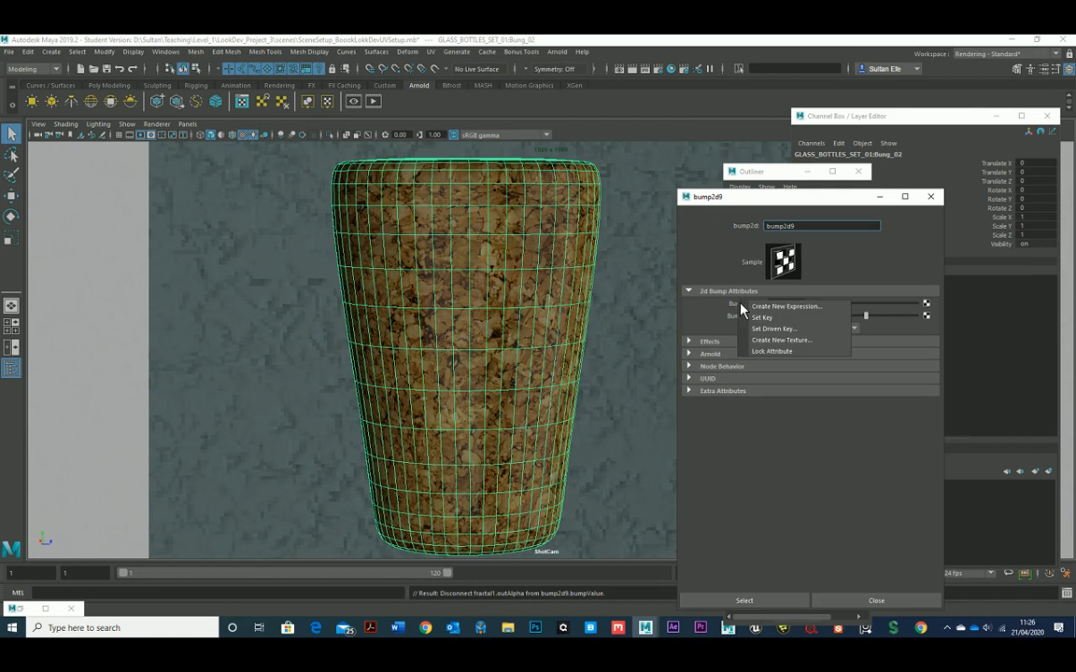
{"action": "left_click", "coordinate": [712, 306]}
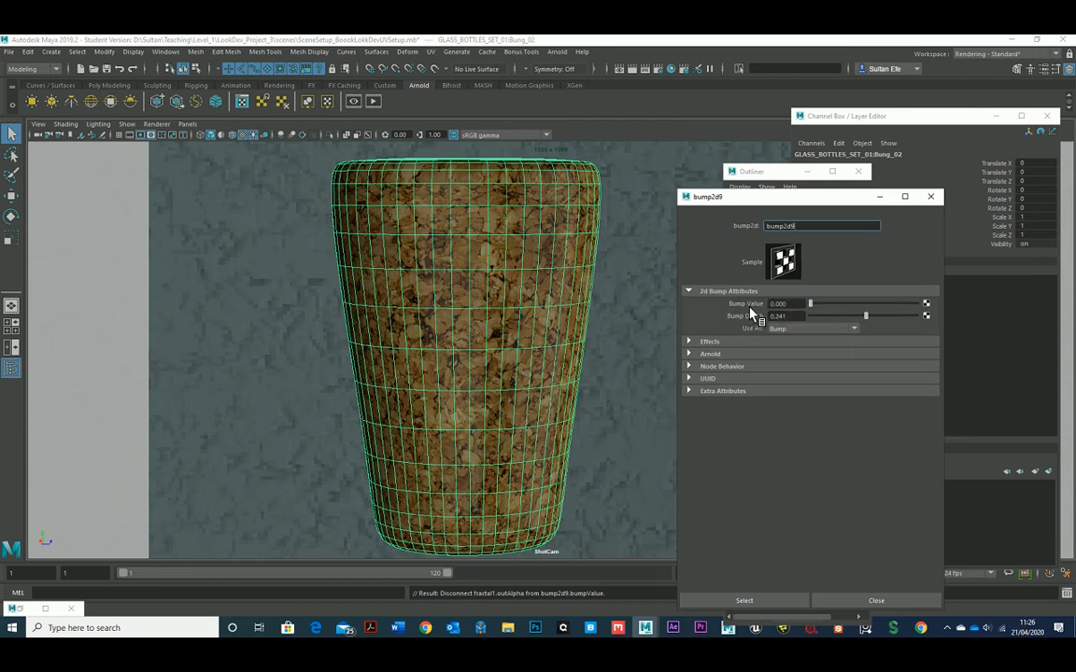
{"action": "type", "text": "zzz"}
{"action": "left_click", "coordinate": [592, 314]}
{"action": "left_click", "coordinate": [559, 311]}
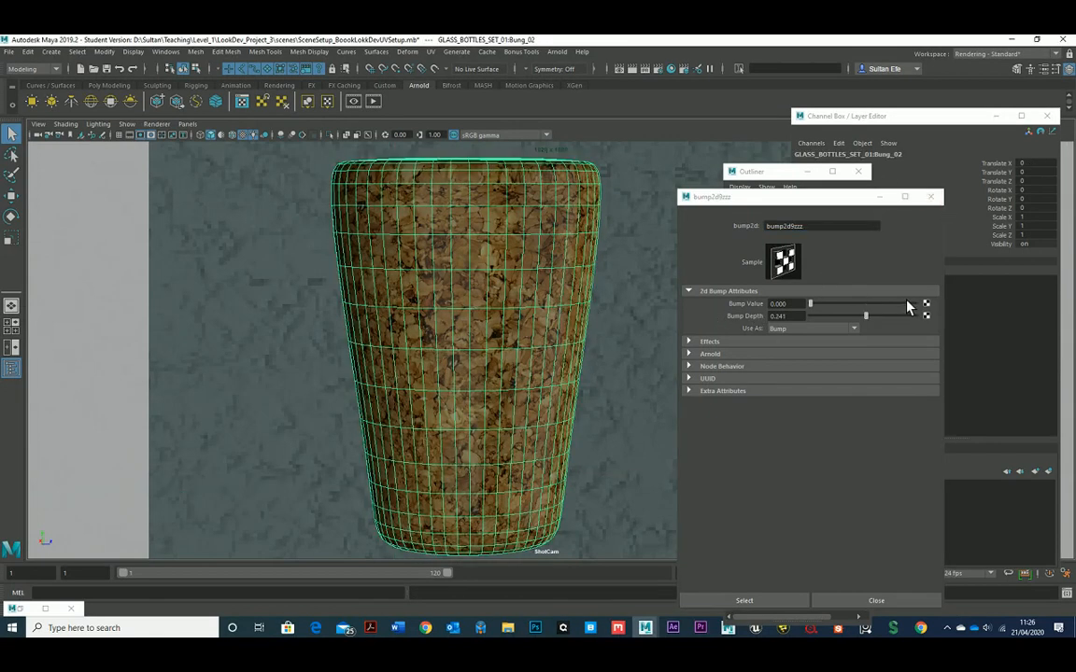
Step: Close the leftover floating windows and break the Bump Mapping connection on the cork's aiStandardSurface22 shader
{"action": "left_click", "coordinate": [931, 197]}
{"action": "left_click", "coordinate": [858, 172]}
{"action": "left_click", "coordinate": [1046, 116]}
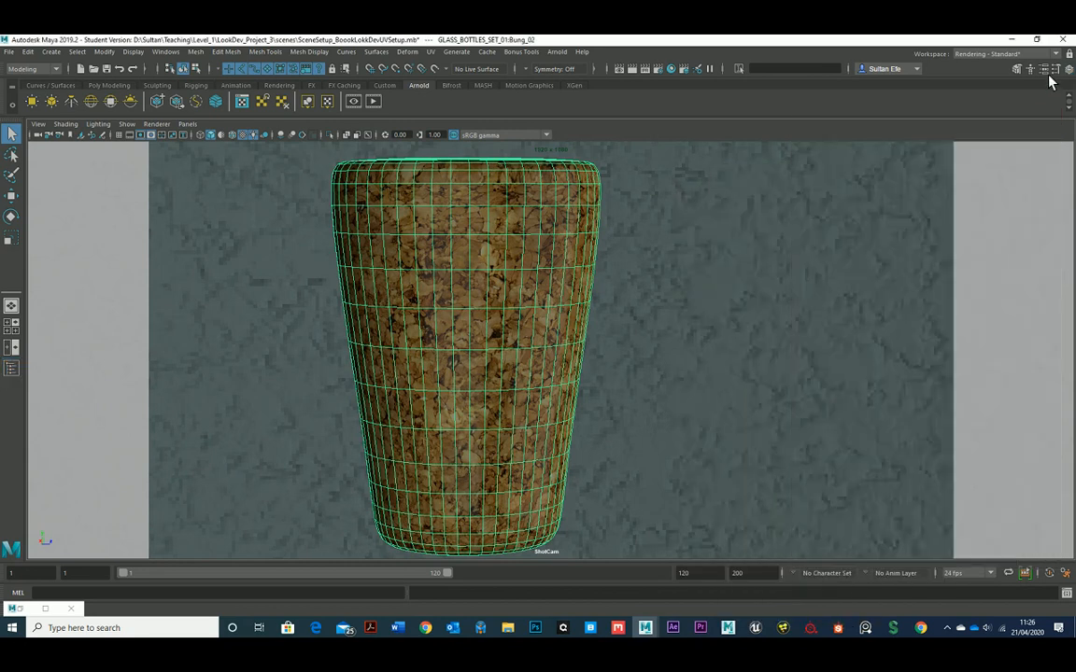
{"action": "left_click", "coordinate": [1044, 69]}
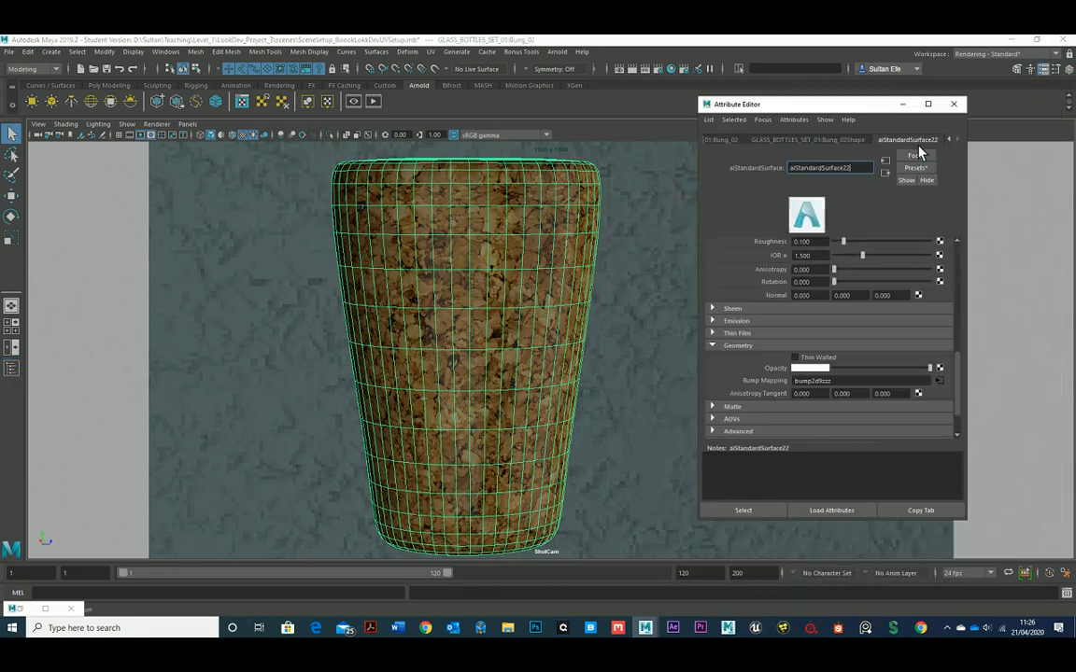
{"action": "right_click", "coordinate": [771, 383]}
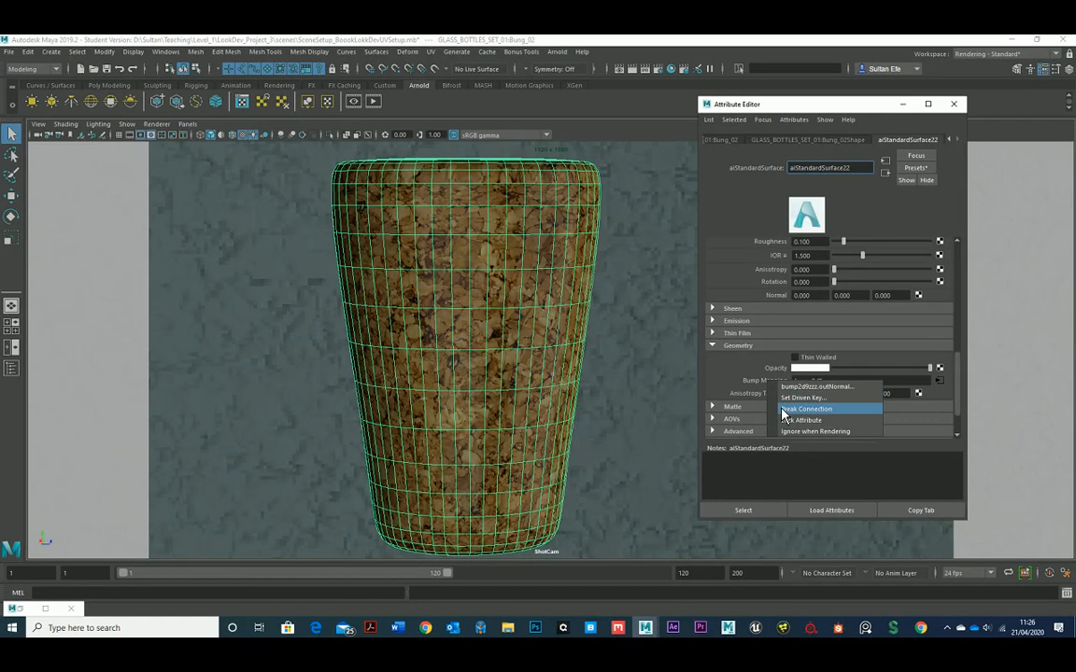
{"action": "left_click", "coordinate": [805, 409]}
Step: Create a File texture for the cork shader's Bump Mapping and open the new file node's attributes
{"action": "left_click", "coordinate": [939, 380]}
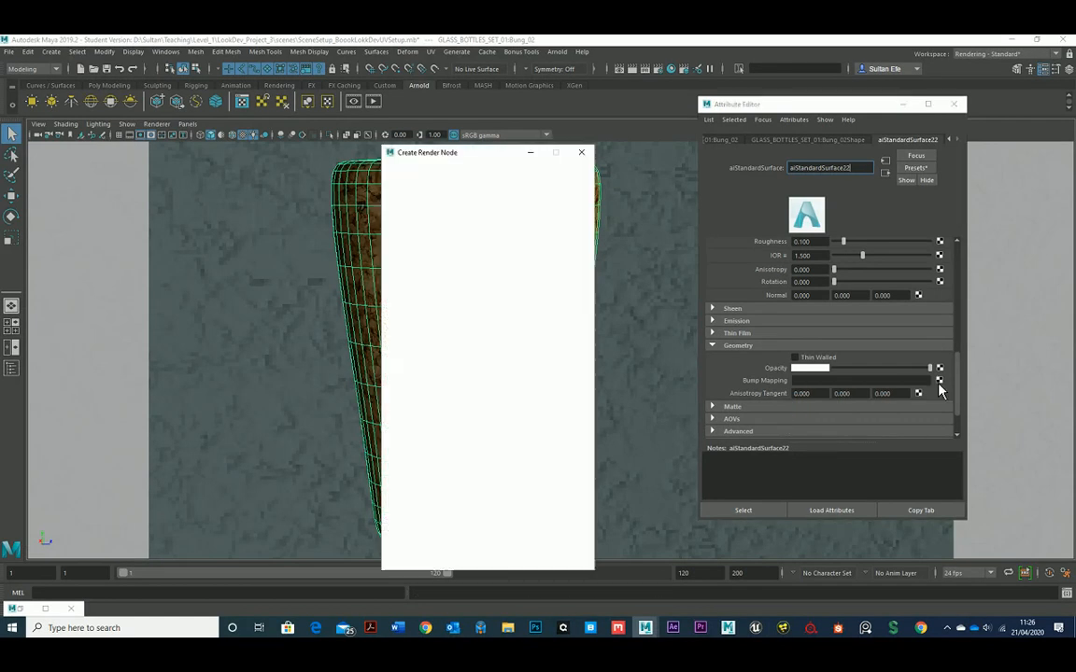
{"action": "left_click", "coordinate": [476, 243]}
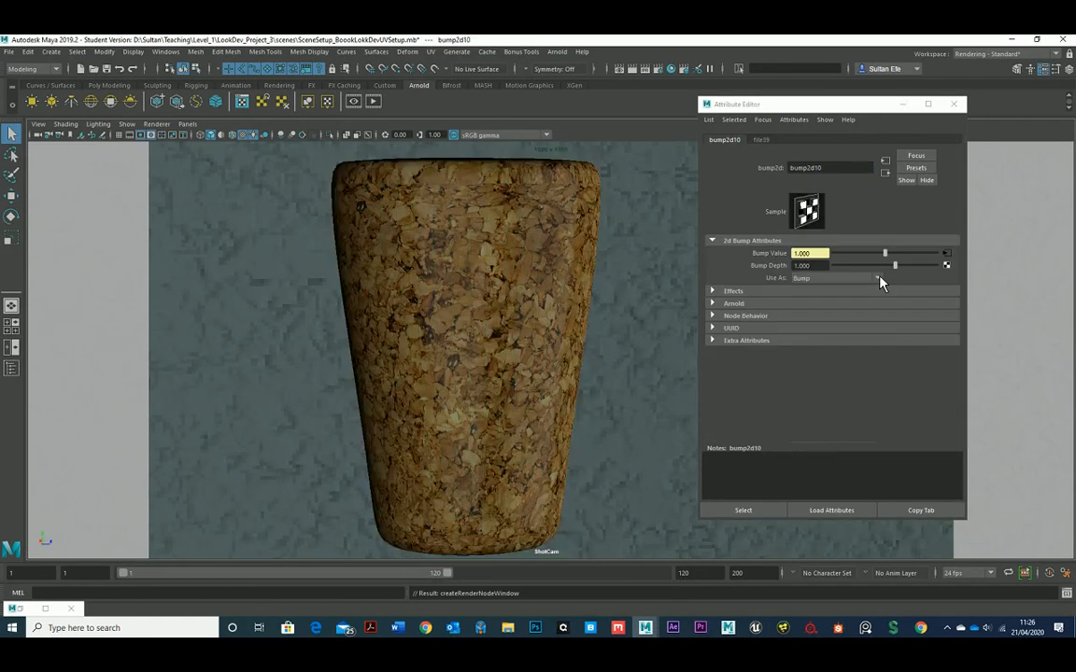
{"action": "left_click", "coordinate": [944, 254]}
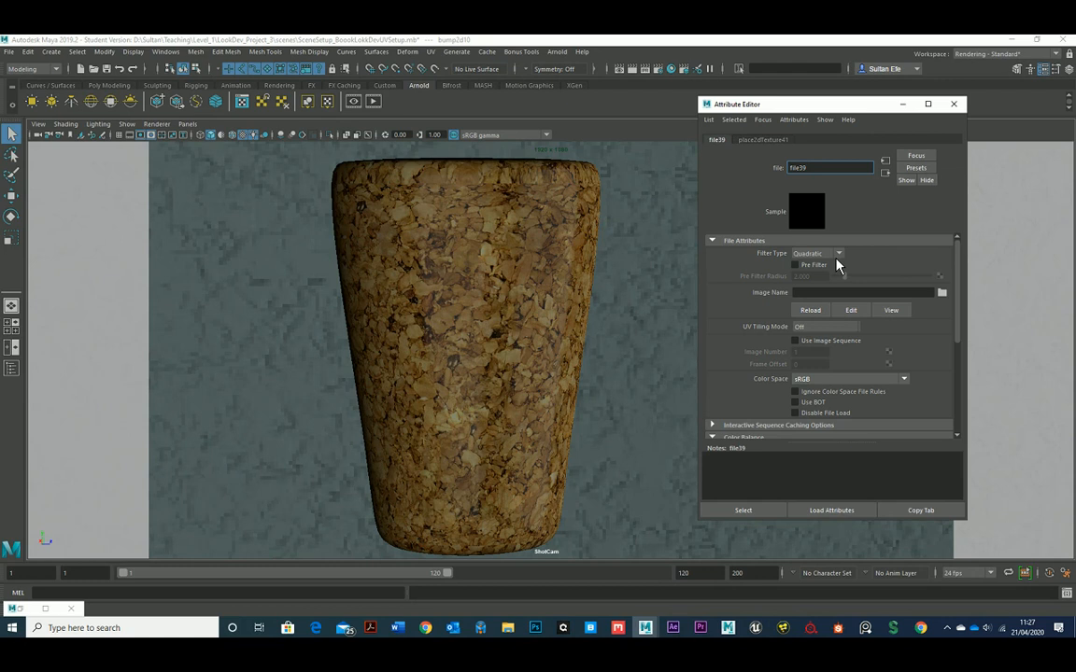
Step: Set the bump file texture's Filter Type to Off and load Noise.jpg from the GlassBottlesMAPS folder
{"action": "left_click", "coordinate": [833, 254]}
{"action": "left_click", "coordinate": [823, 269]}
{"action": "left_click", "coordinate": [941, 292]}
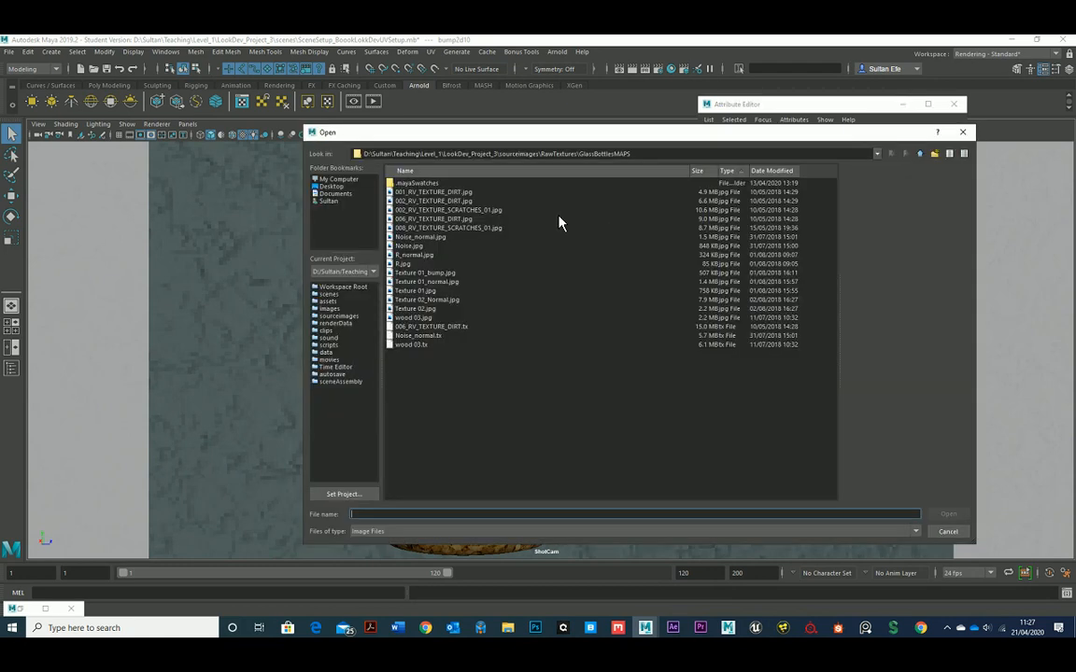
{"action": "left_click", "coordinate": [411, 246]}
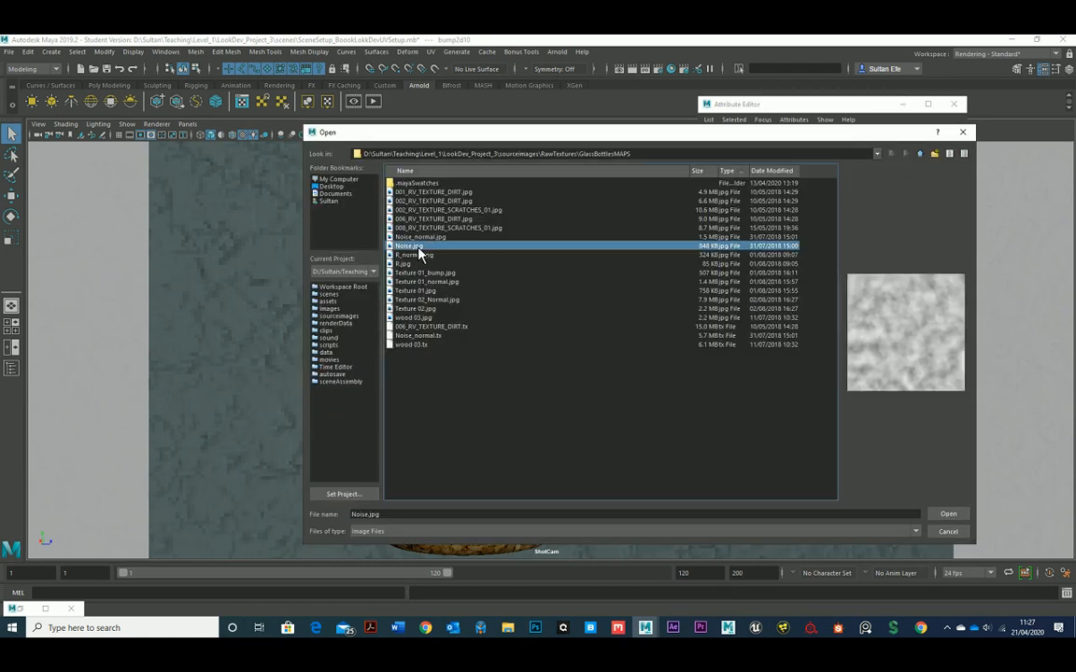
{"action": "left_click", "coordinate": [948, 517]}
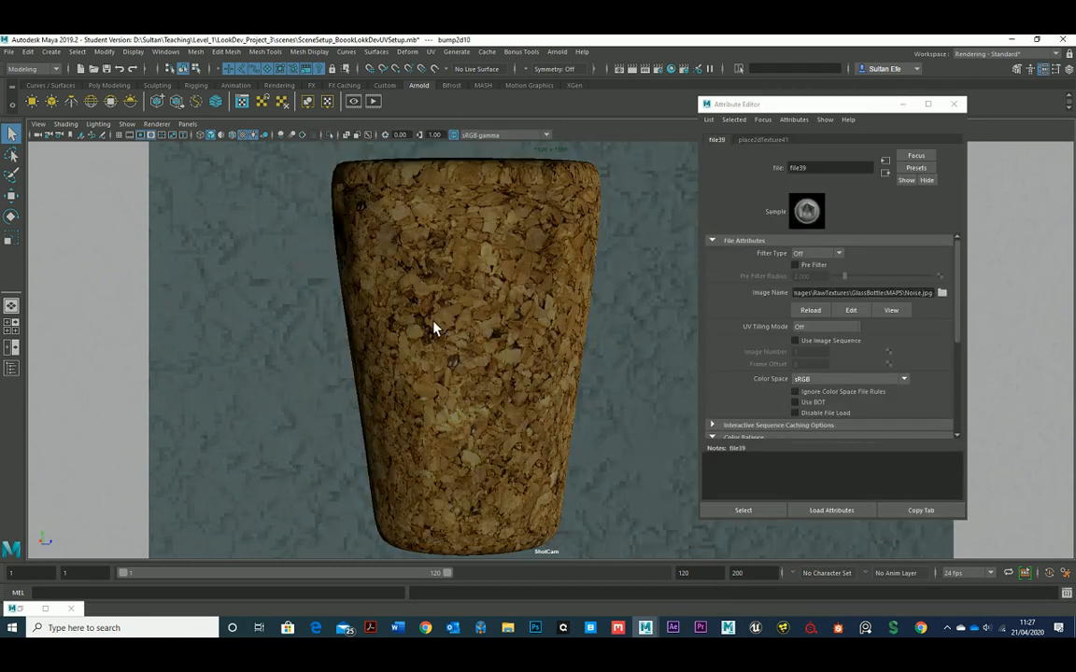
Step: Preview other textures in the GlassBottlesMAPS folder for the bump file node, including the dirt and scratch maps, and load Noise.jpg again
{"action": "left_click_drag", "start_coordinate": [432, 324], "coordinate": [454, 326], "text": "alt"}
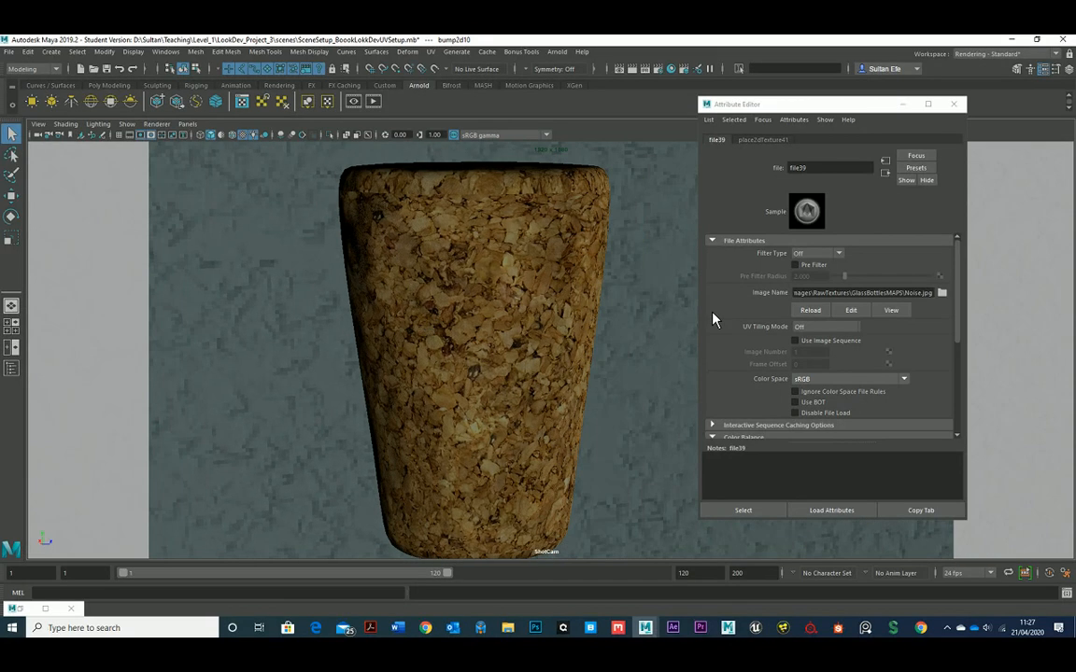
{"action": "left_click", "coordinate": [941, 293]}
{"action": "left_click", "coordinate": [421, 291]}
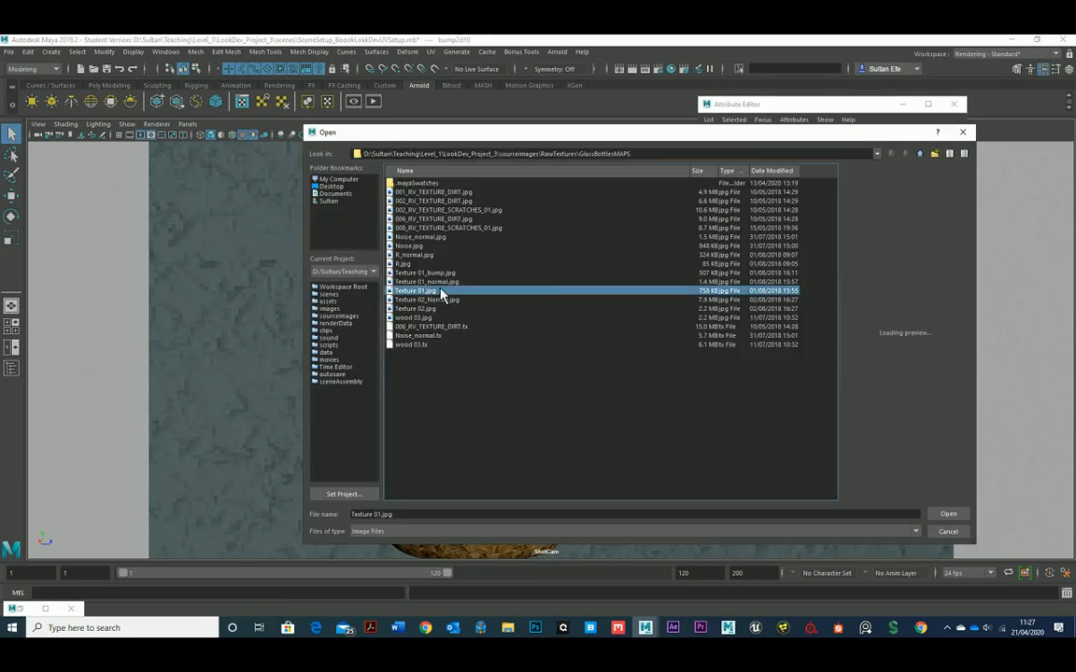
{"action": "left_click", "coordinate": [425, 281]}
{"action": "left_click", "coordinate": [419, 258]}
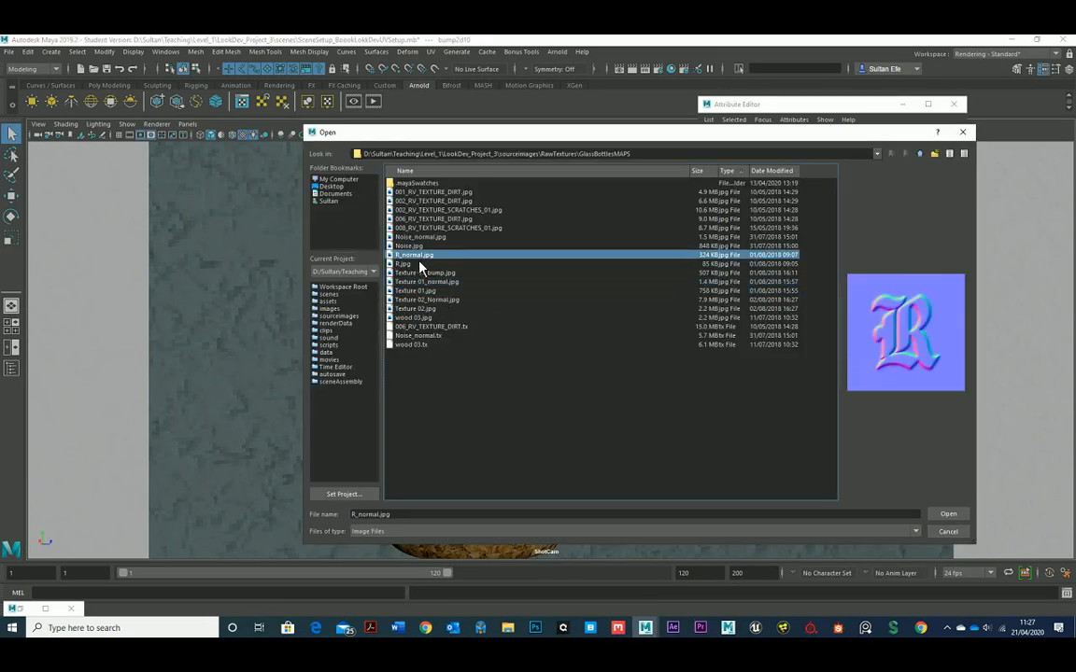
{"action": "key", "text": "Up"}
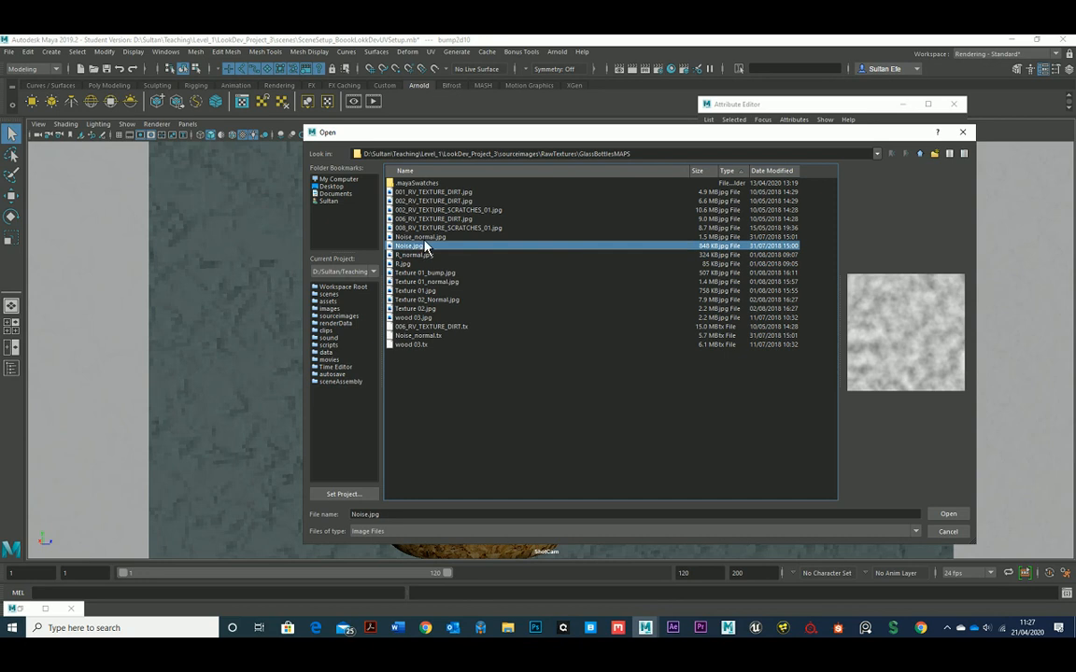
{"action": "key", "text": "Up"}
{"action": "key", "text": "Down"}
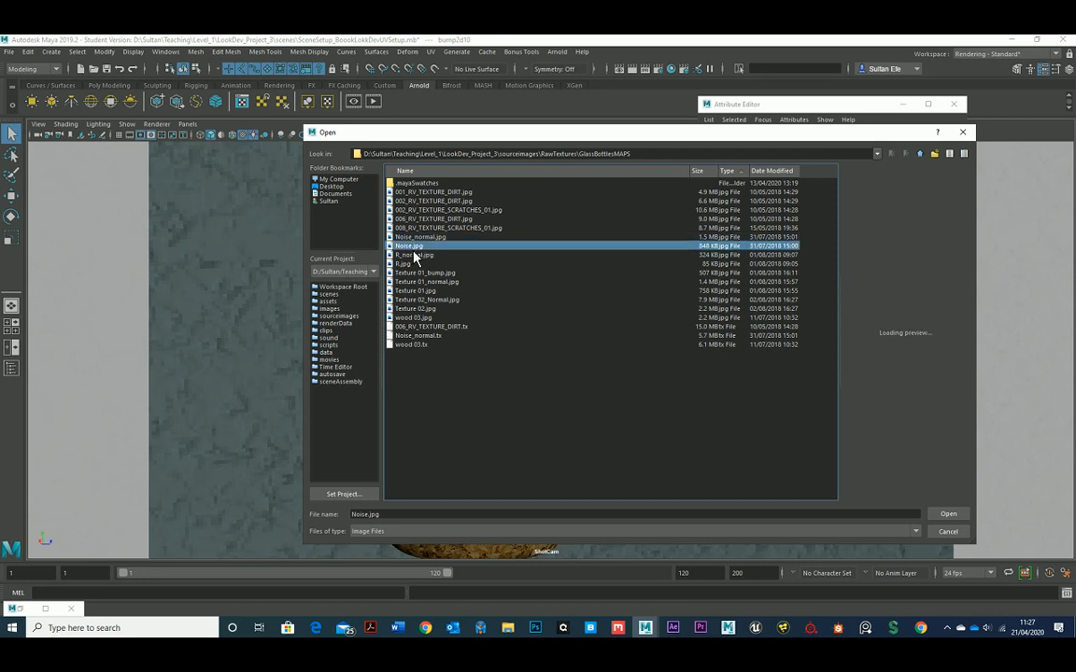
{"action": "key", "text": "Up"}
{"action": "key", "text": "Up"}
{"action": "left_click", "coordinate": [411, 210]}
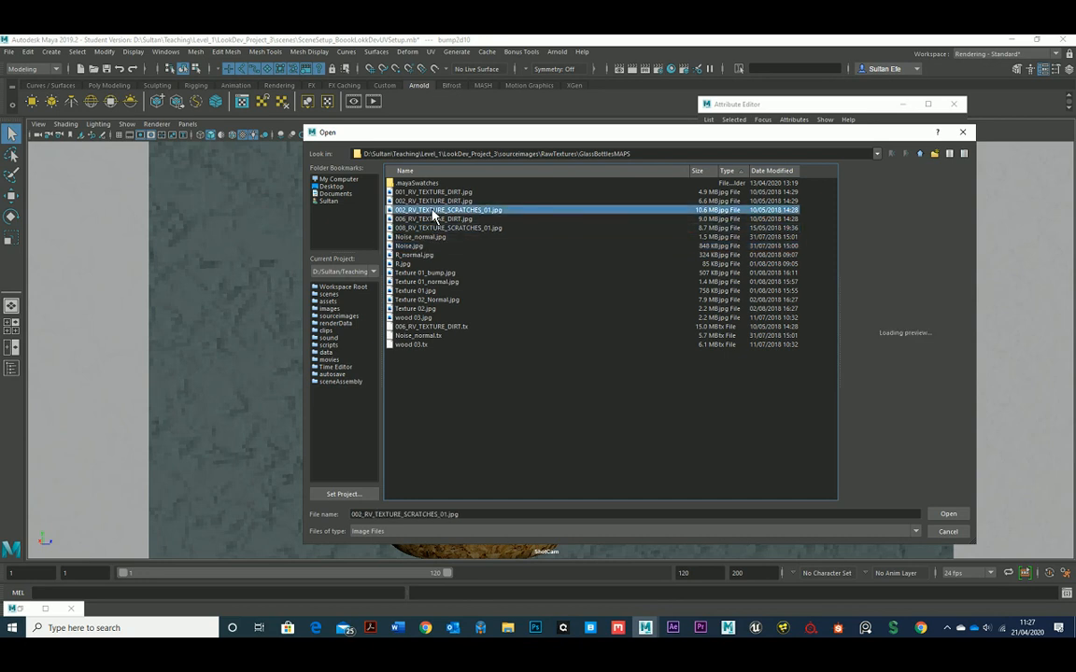
{"action": "left_click", "coordinate": [435, 202]}
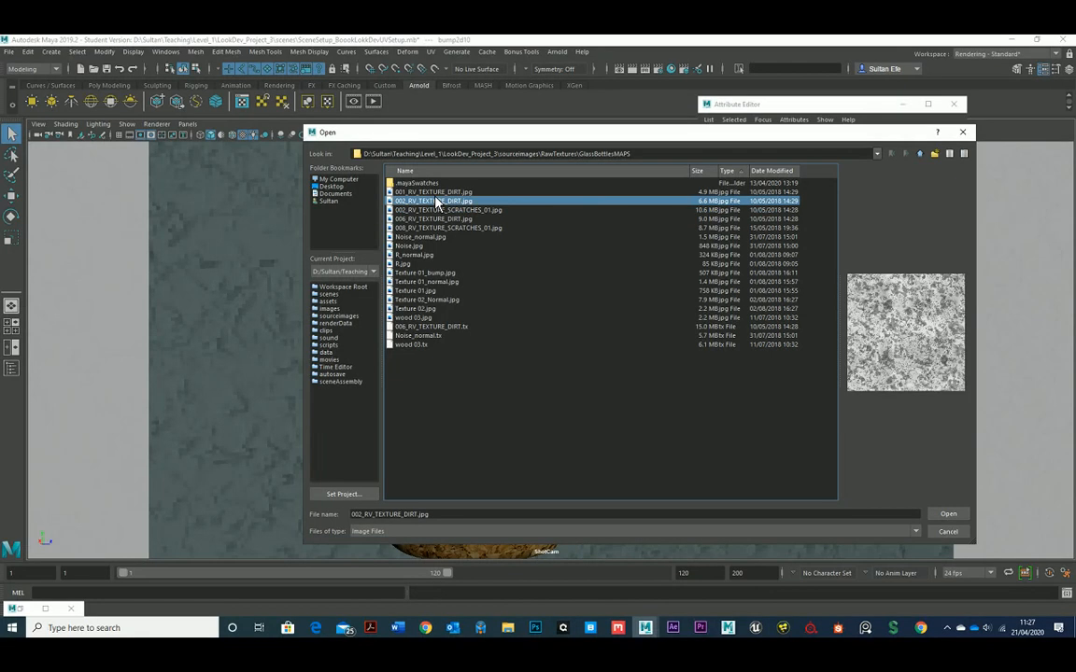
{"action": "left_click", "coordinate": [471, 193]}
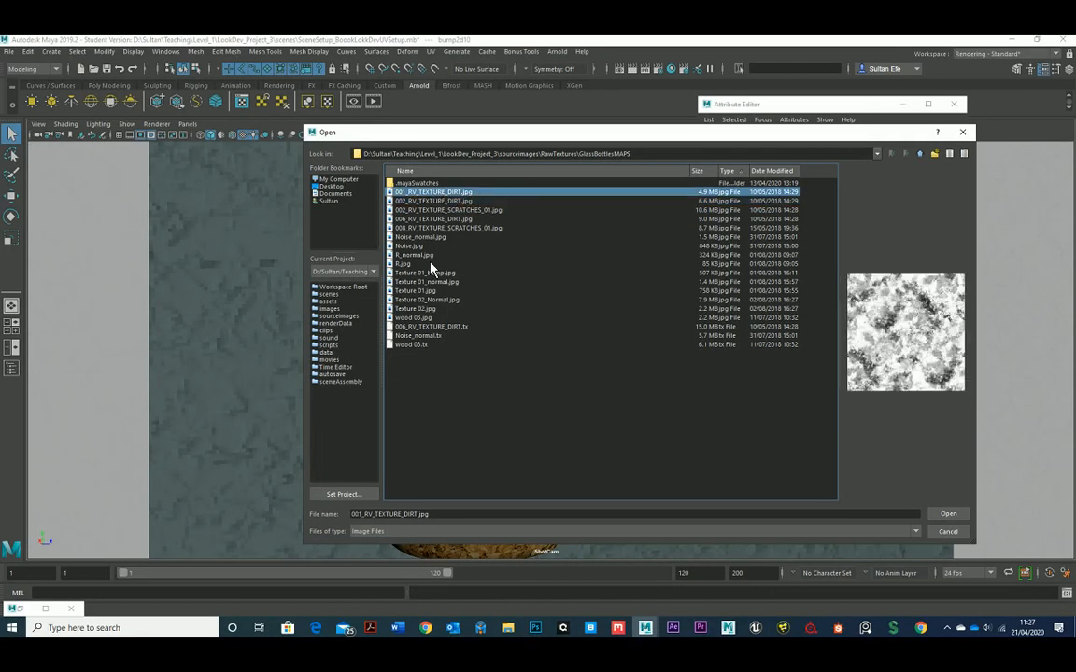
{"action": "left_click", "coordinate": [411, 245]}
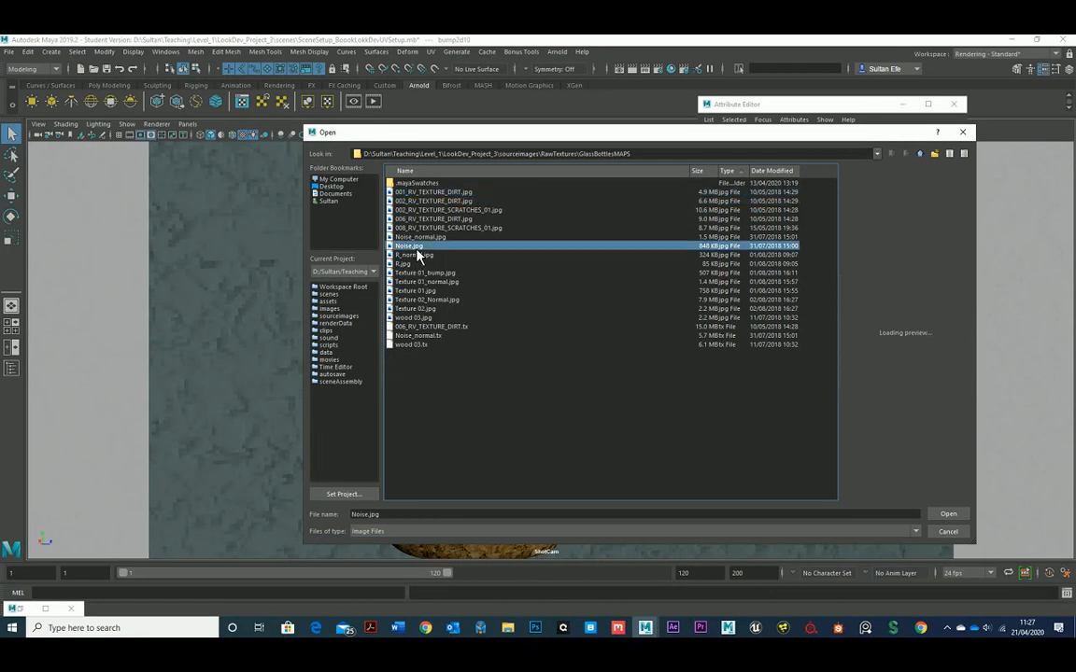
{"action": "left_click", "coordinate": [948, 515]}
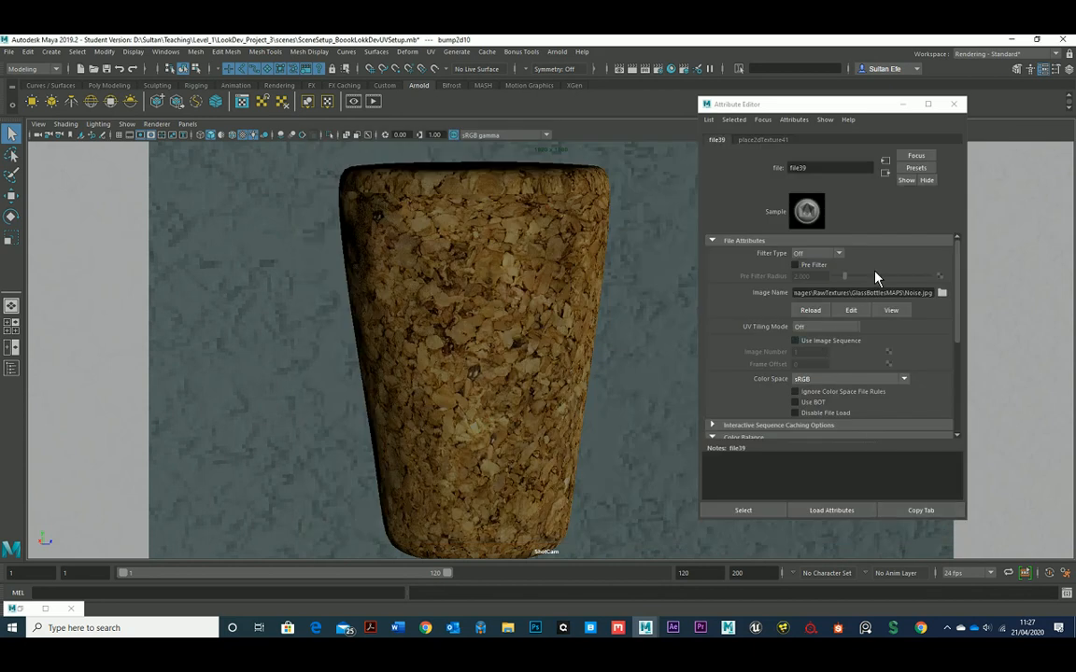
Step: Select the cork, go to the bump2d10 node behind its Bump Mapping, and set the Bump Depth to 1.022
{"action": "left_click", "coordinate": [548, 299]}
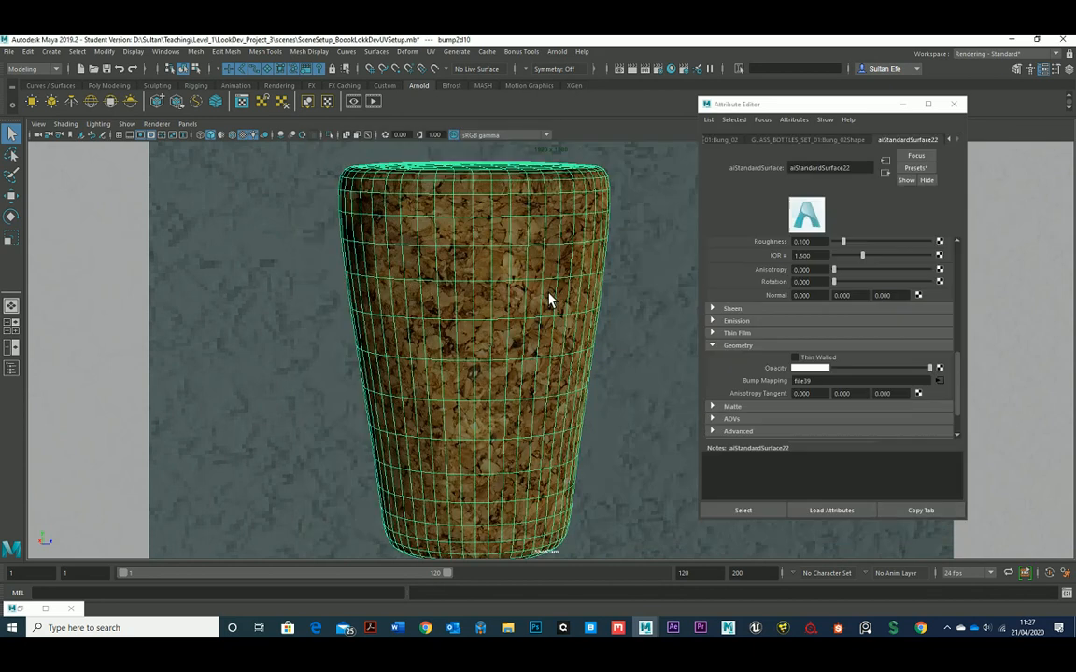
{"action": "left_click", "coordinate": [939, 381]}
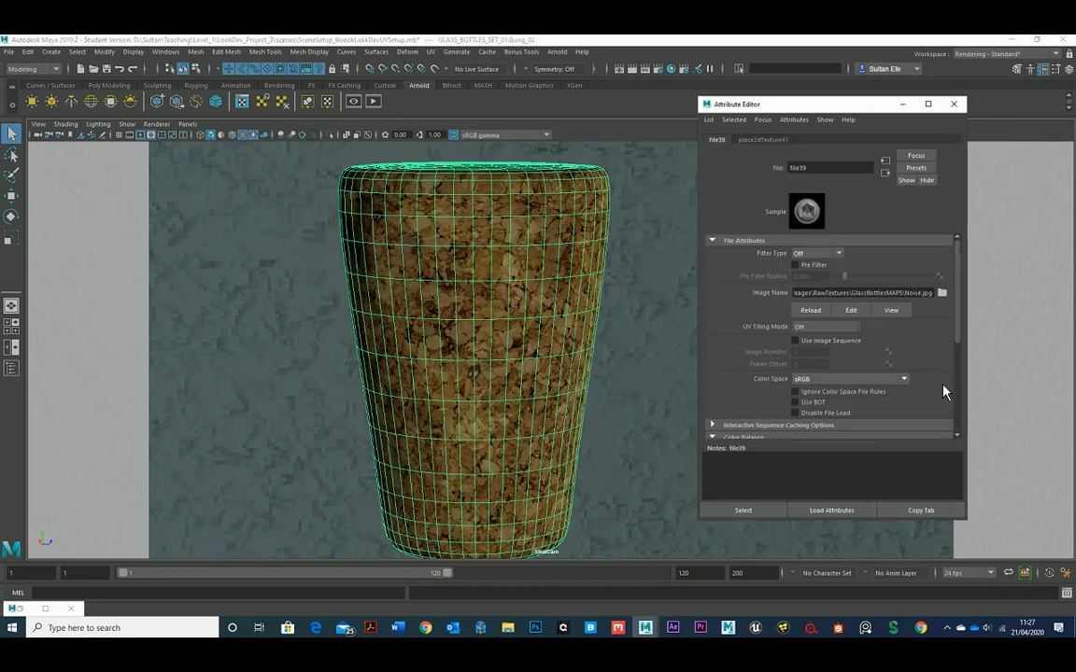
{"action": "left_click", "coordinate": [884, 173]}
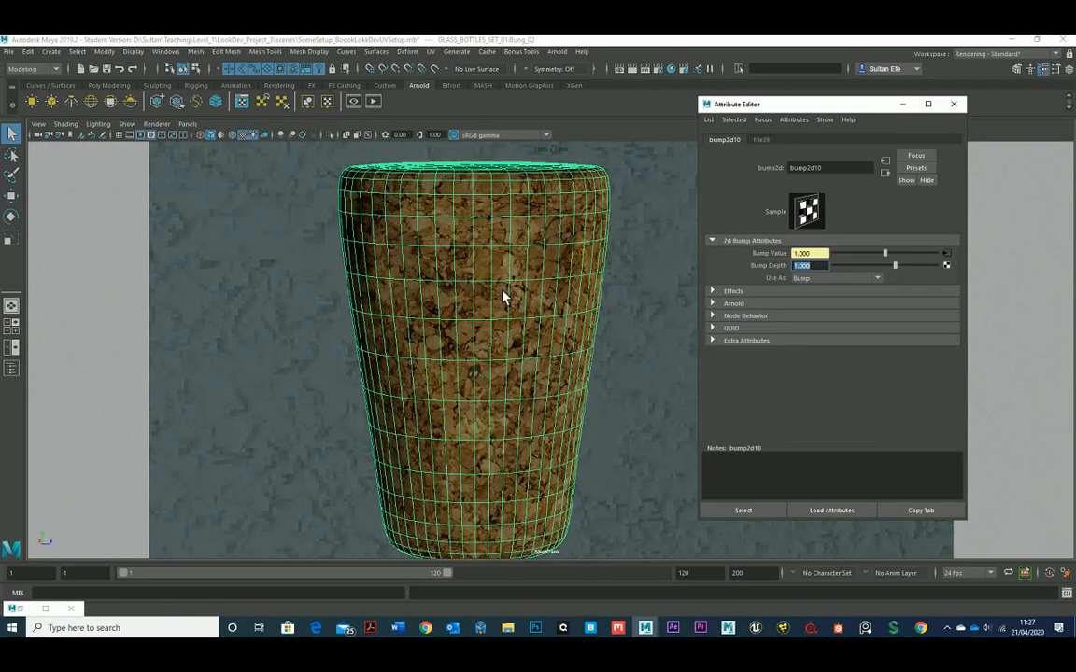
{"action": "right_click_drag", "start_coordinate": [503, 297], "coordinate": [523, 324], "text": "alt"}
{"action": "mouse_move", "coordinate": [899, 271]}
{"action": "left_mouse_down"}
{"action": "mouse_move", "coordinate": [888, 276]}
{"action": "mouse_move", "coordinate": [896, 272]}
{"action": "left_mouse_up"}
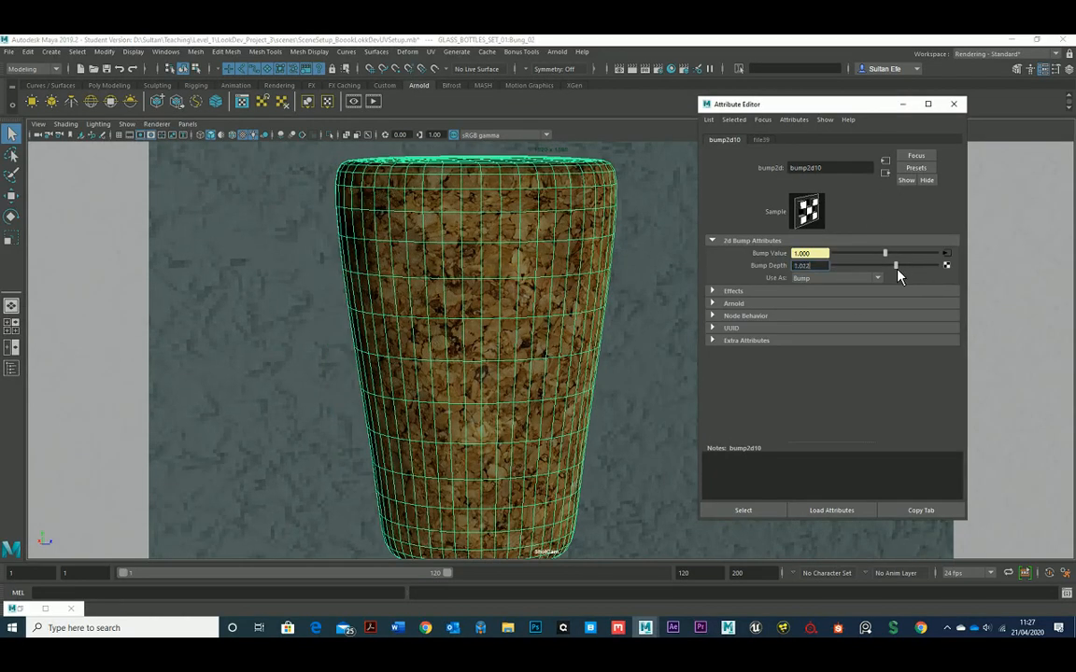
Step: Open place2dTexture41 of the cork's bump file in a separate window placed clear of the cork
{"action": "left_click", "coordinate": [885, 173]}
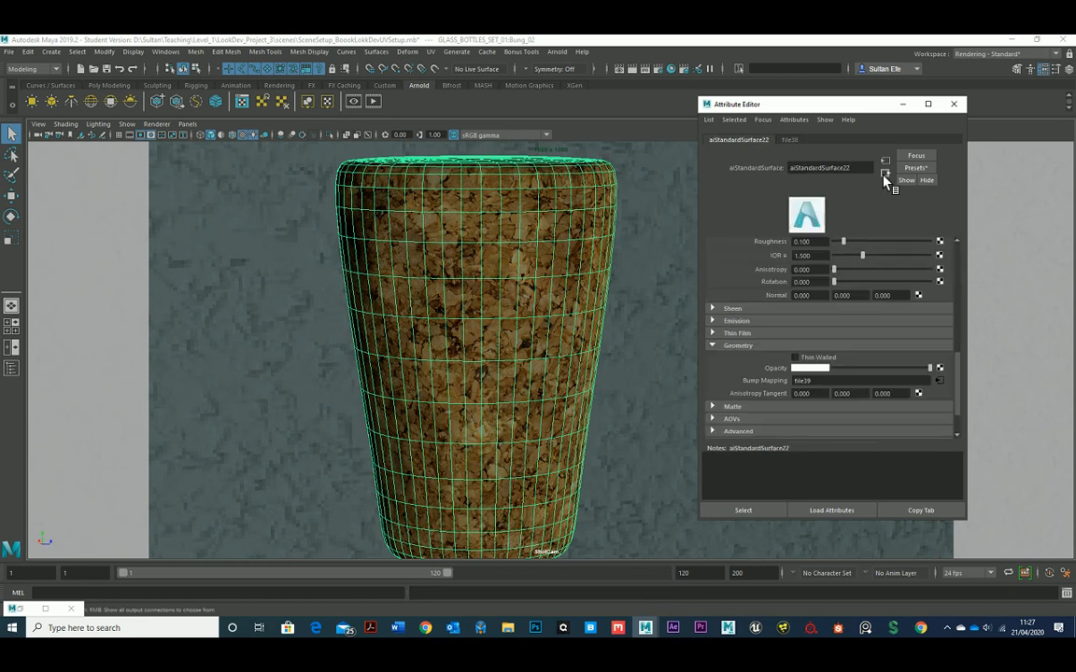
{"action": "left_click", "coordinate": [942, 381]}
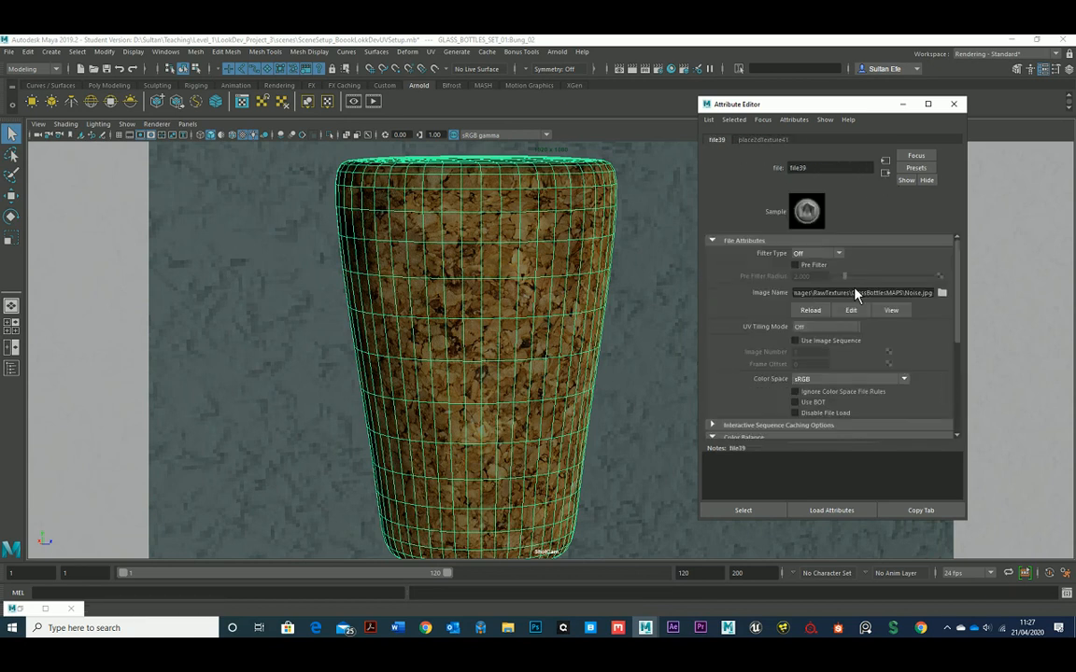
{"action": "right_click_drag", "start_coordinate": [575, 319], "coordinate": [546, 315], "text": "alt"}
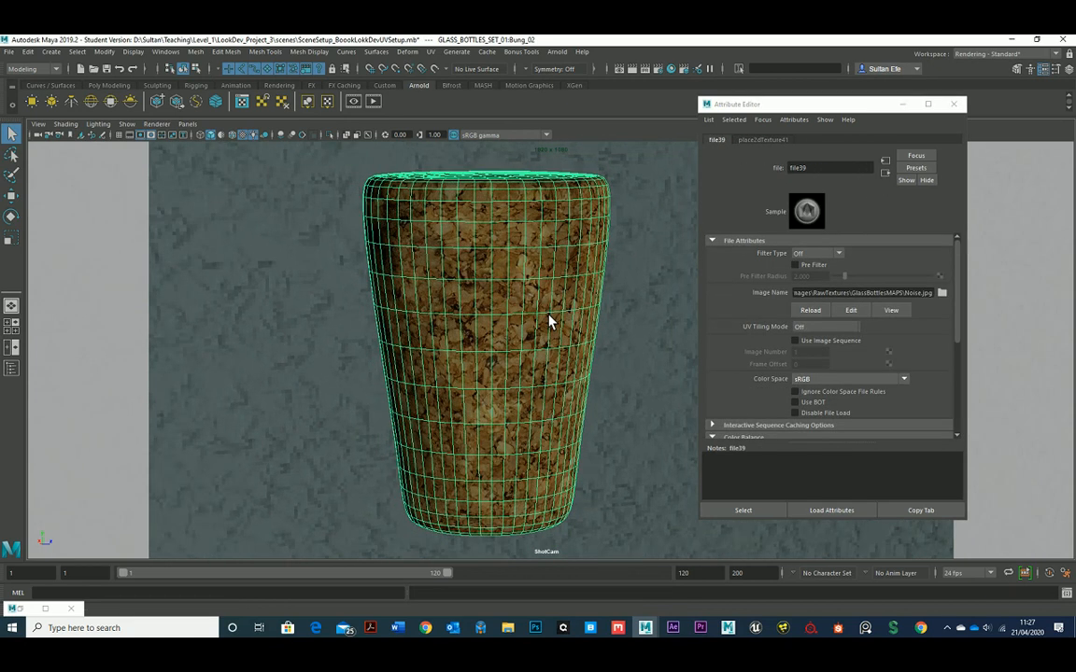
{"action": "right_click_drag", "start_coordinate": [437, 276], "coordinate": [456, 323], "text": "alt"}
{"action": "left_click", "coordinate": [761, 140]}
{"action": "middle_click_drag", "start_coordinate": [493, 329], "coordinate": [531, 302], "text": "alt"}
{"action": "right_click_drag", "start_coordinate": [530, 303], "coordinate": [492, 299], "text": "alt"}
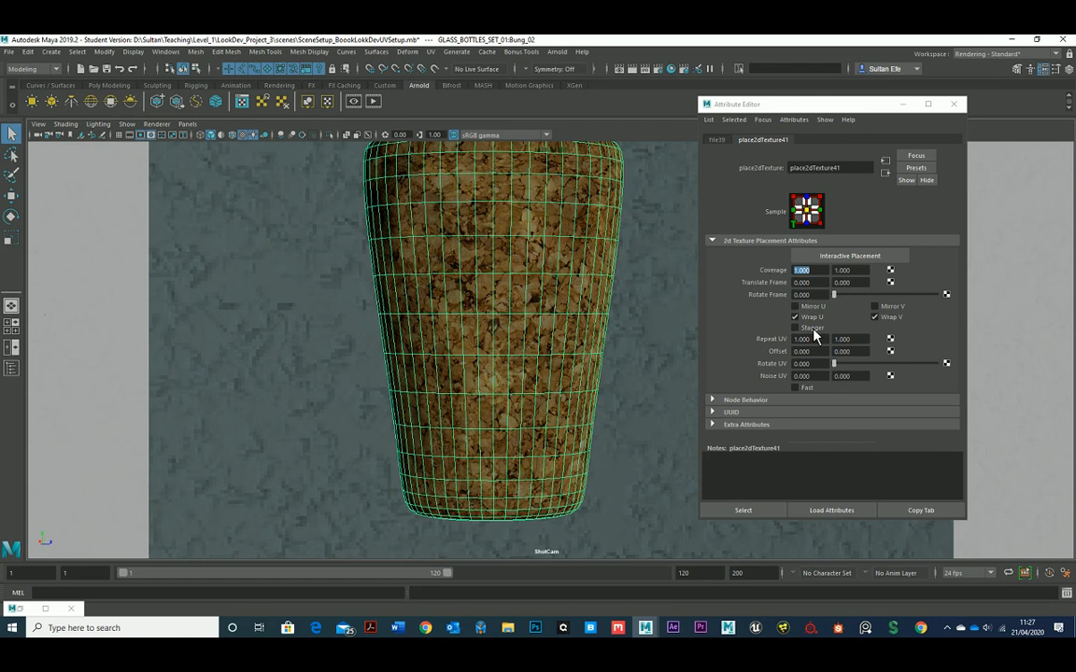
{"action": "left_click", "coordinate": [918, 510]}
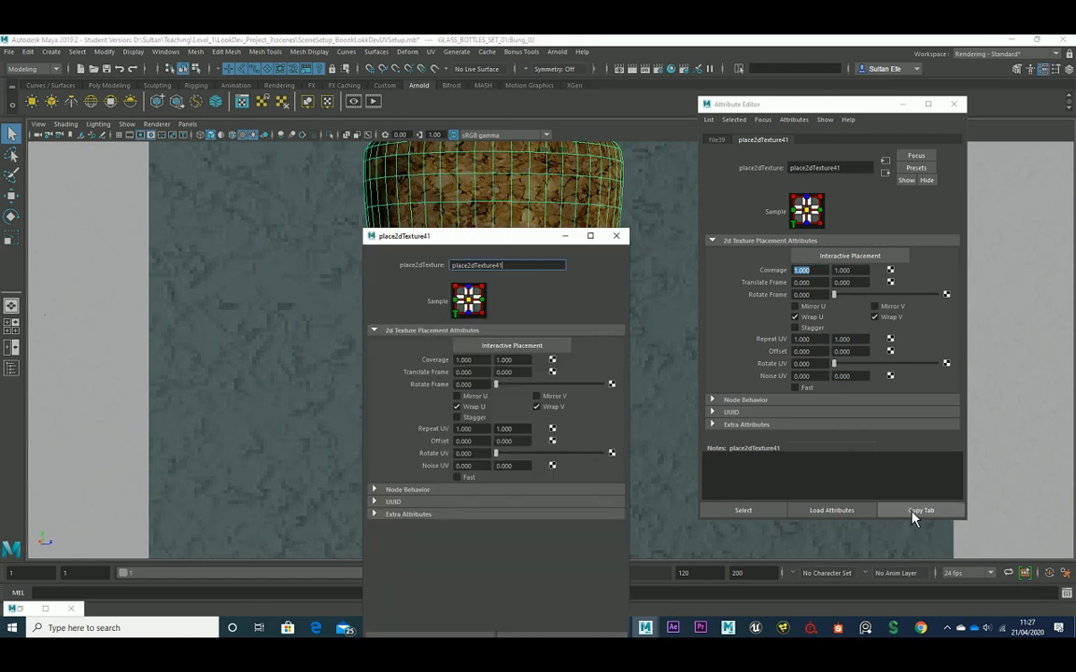
{"action": "left_click_drag", "start_coordinate": [519, 239], "coordinate": [910, 204]}
{"action": "middle_click_drag", "start_coordinate": [508, 263], "coordinate": [485, 273], "text": "alt"}
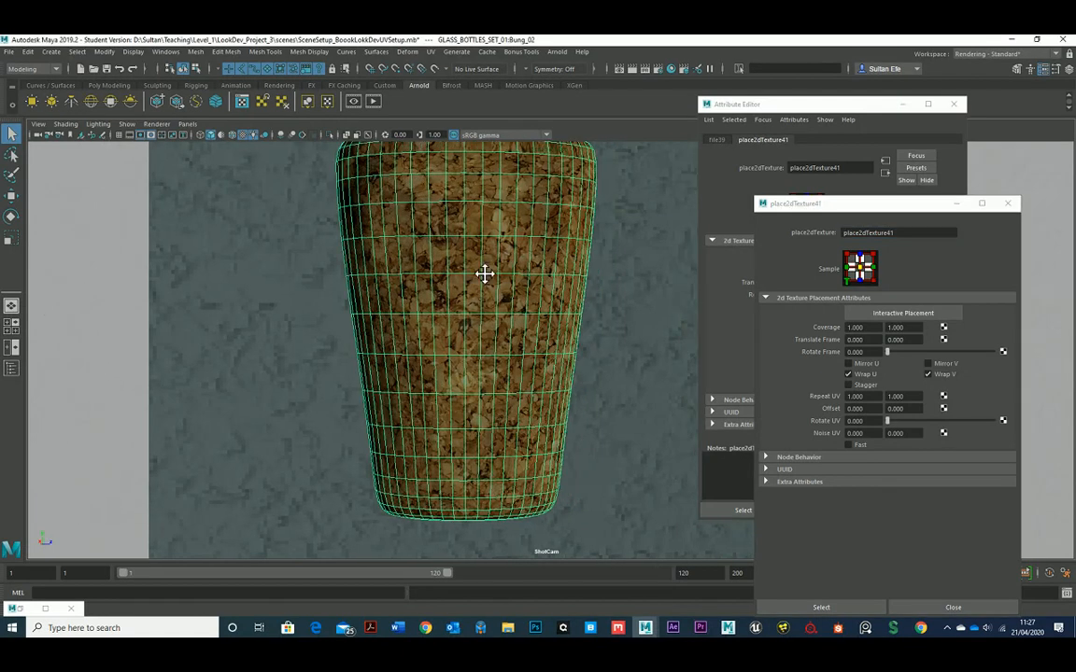
Step: Deselect the cork and set the bump texture's Repeat UV to 10 by 10
{"action": "left_click", "coordinate": [624, 287]}
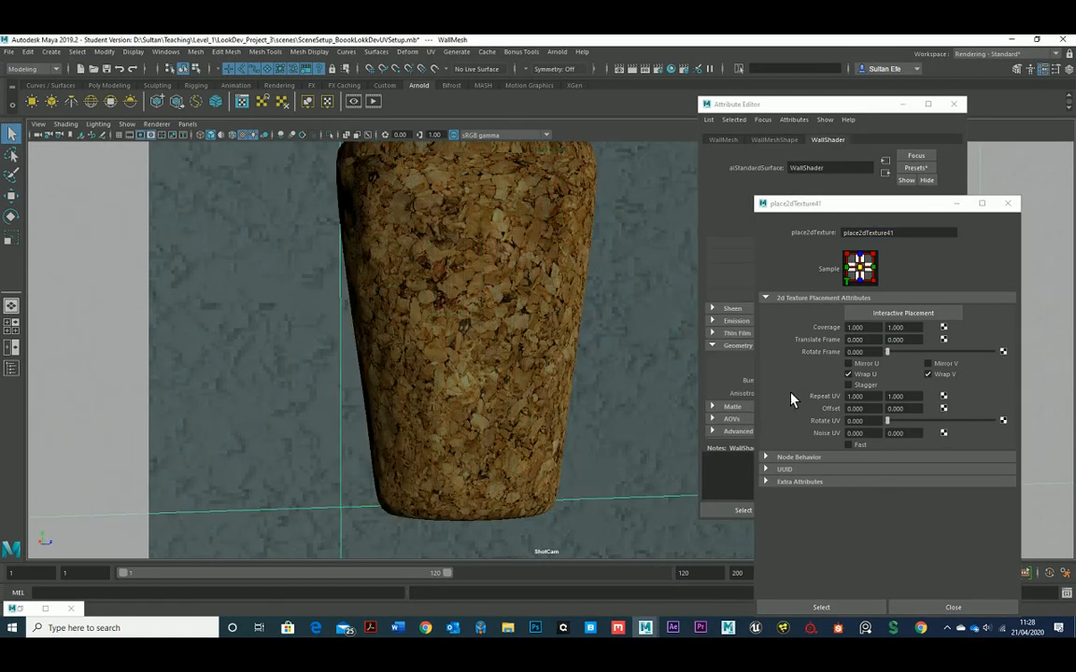
{"action": "left_click", "coordinate": [866, 397]}
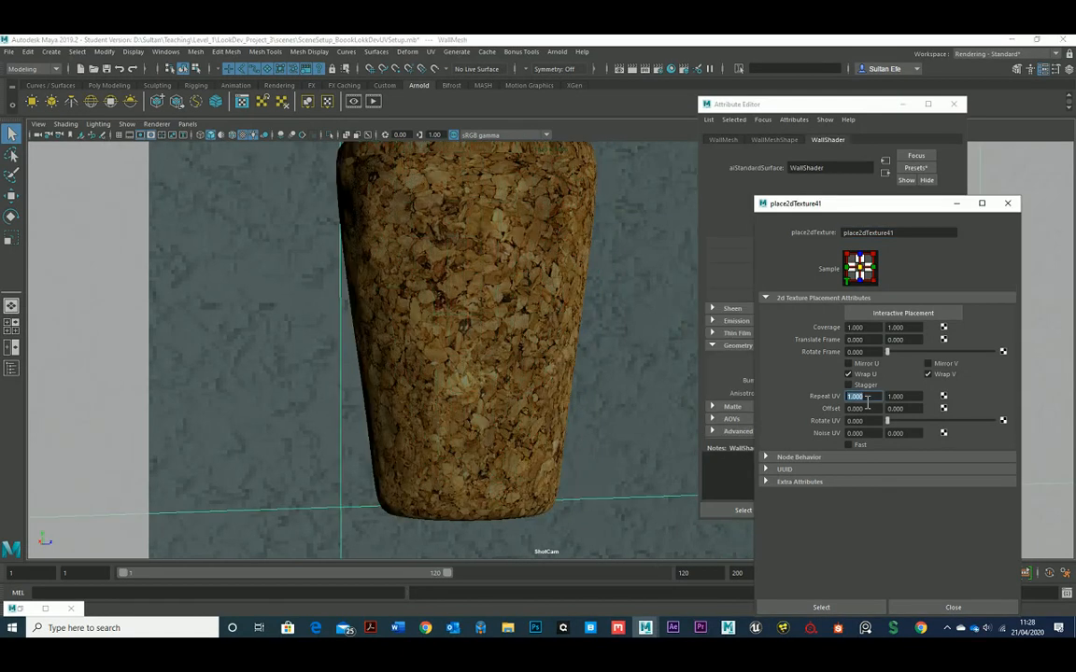
{"action": "type", "text": "10"}
{"action": "key", "text": "Tab"}
{"action": "type", "text": "10"}
{"action": "key", "text": "Return"}
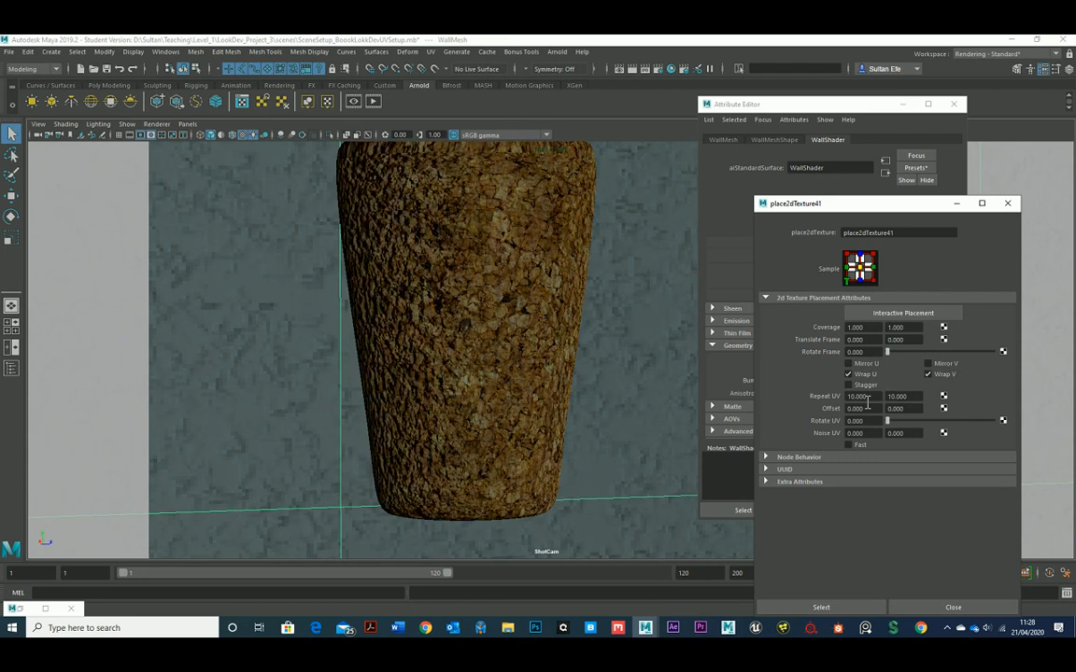
Step: Inspect the tiled bump on the cork, reselect the cork, and close the separate place2dTexture41 window
{"action": "left_click_drag", "start_coordinate": [449, 337], "coordinate": [500, 245], "text": "alt"}
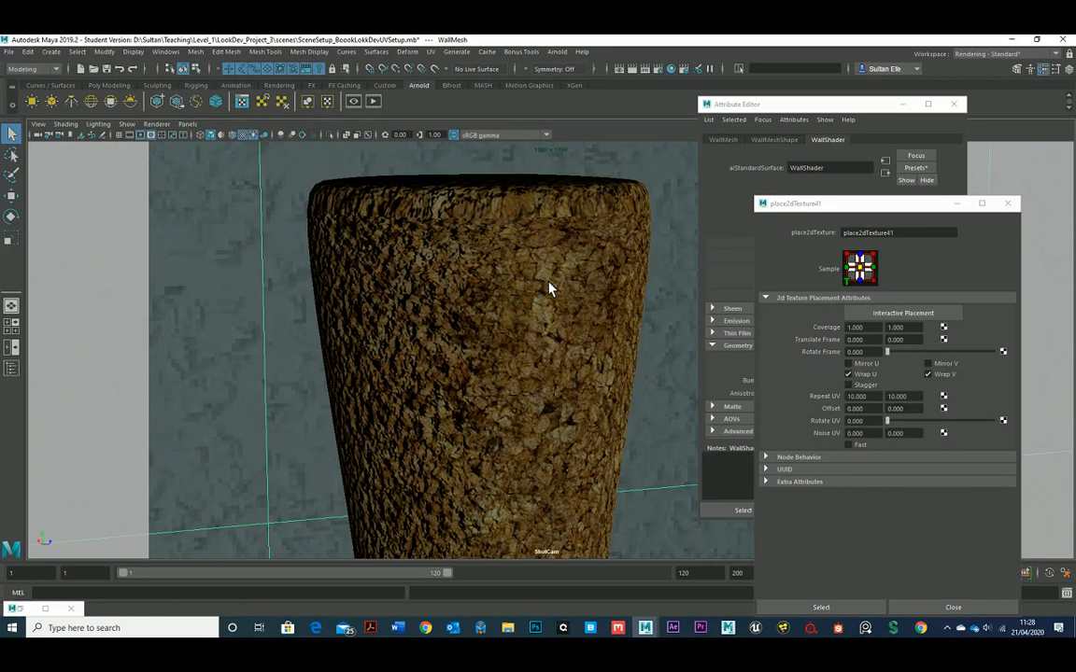
{"action": "scroll", "coordinate": [485, 379], "scroll_direction": "down", "scroll_amount": 4}
{"action": "middle_click_drag", "start_coordinate": [485, 379], "coordinate": [478, 339], "text": "alt"}
{"action": "scroll", "coordinate": [495, 338], "scroll_direction": "down", "scroll_amount": 1}
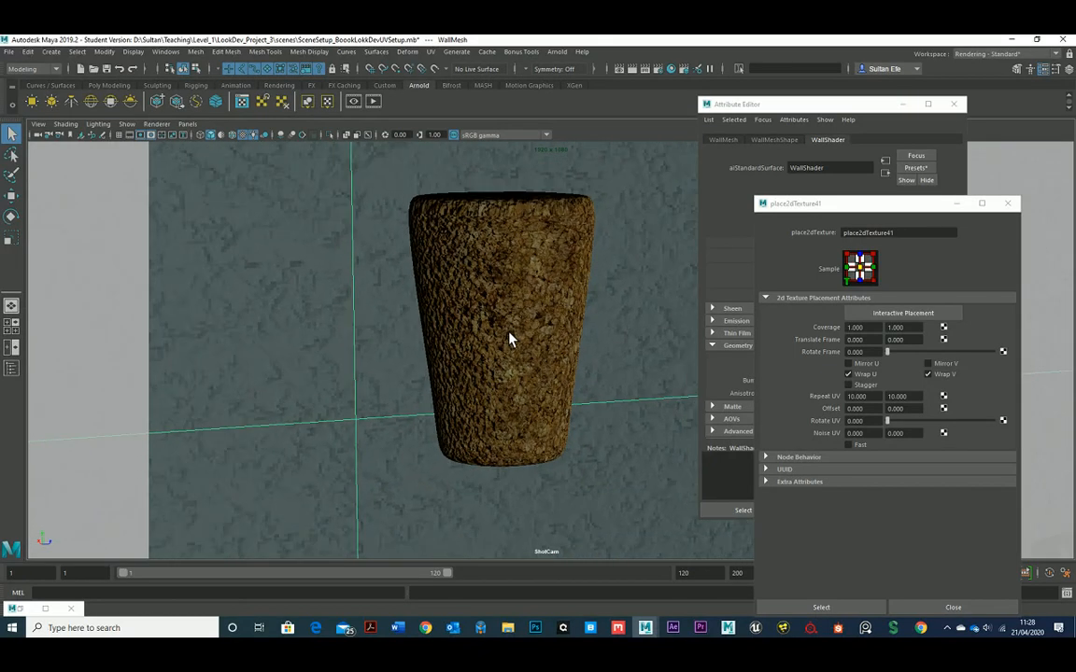
{"action": "left_click", "coordinate": [510, 340]}
{"action": "left_click", "coordinate": [1007, 202]}
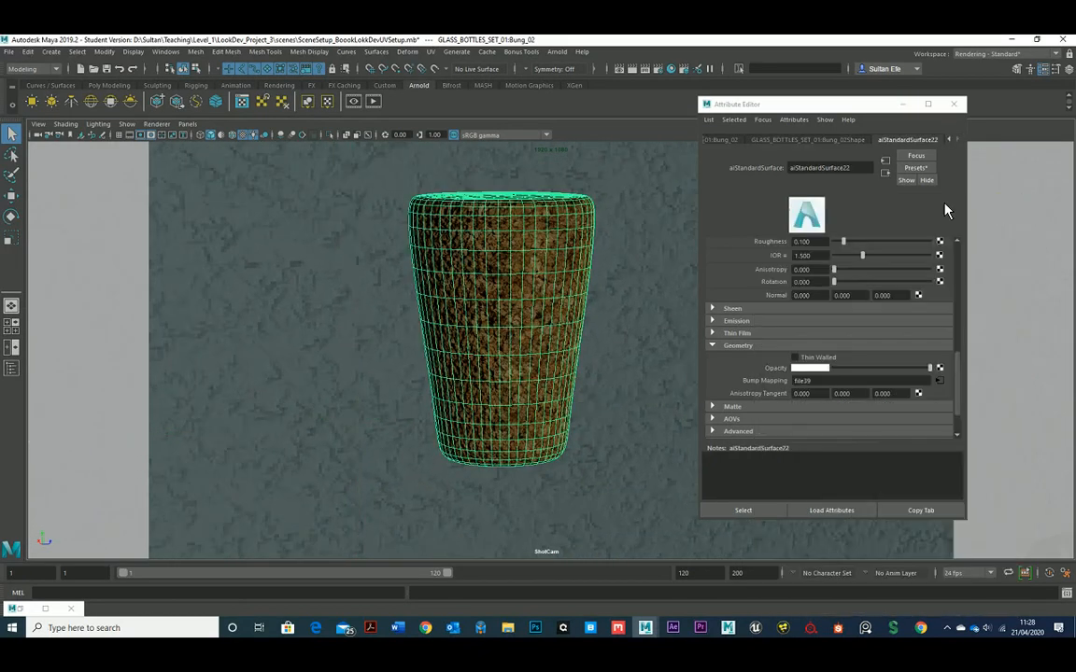
Step: Go to the cork's bump2d10 node, set its Bump Depth to 0.4, and deselect the cork to check the surface
{"action": "left_click", "coordinate": [938, 381]}
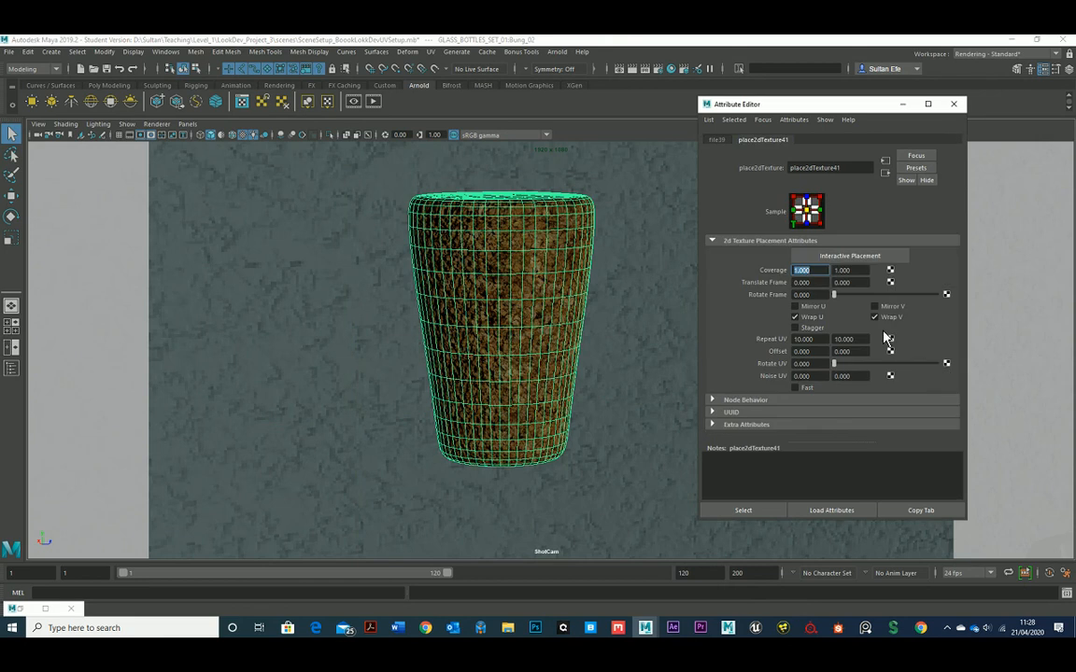
{"action": "left_click", "coordinate": [885, 173]}
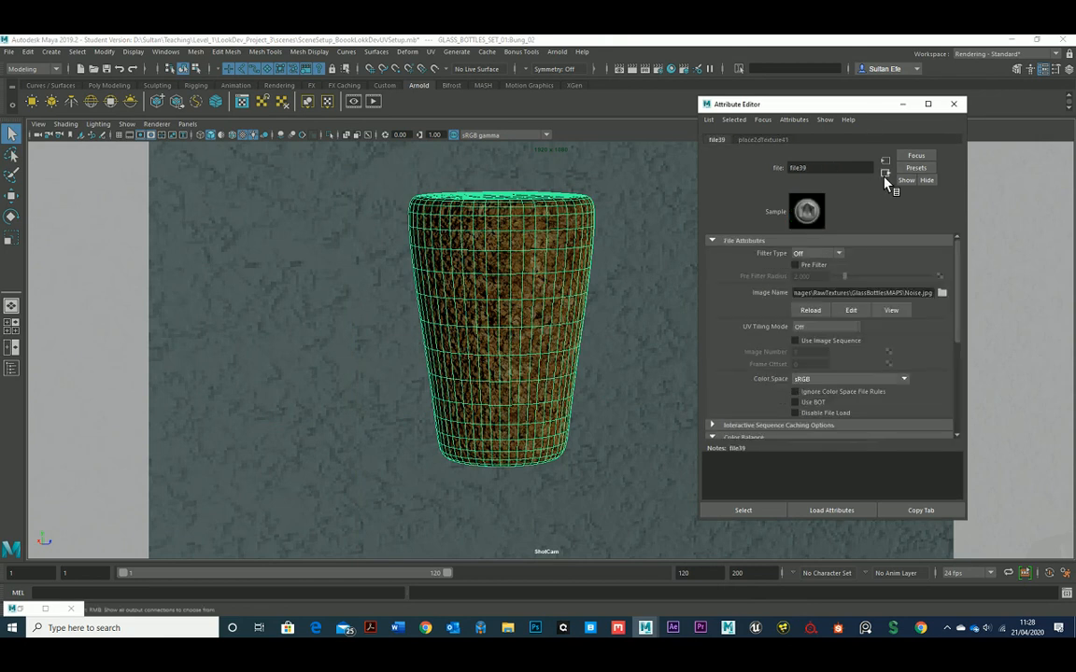
{"action": "left_click", "coordinate": [885, 173]}
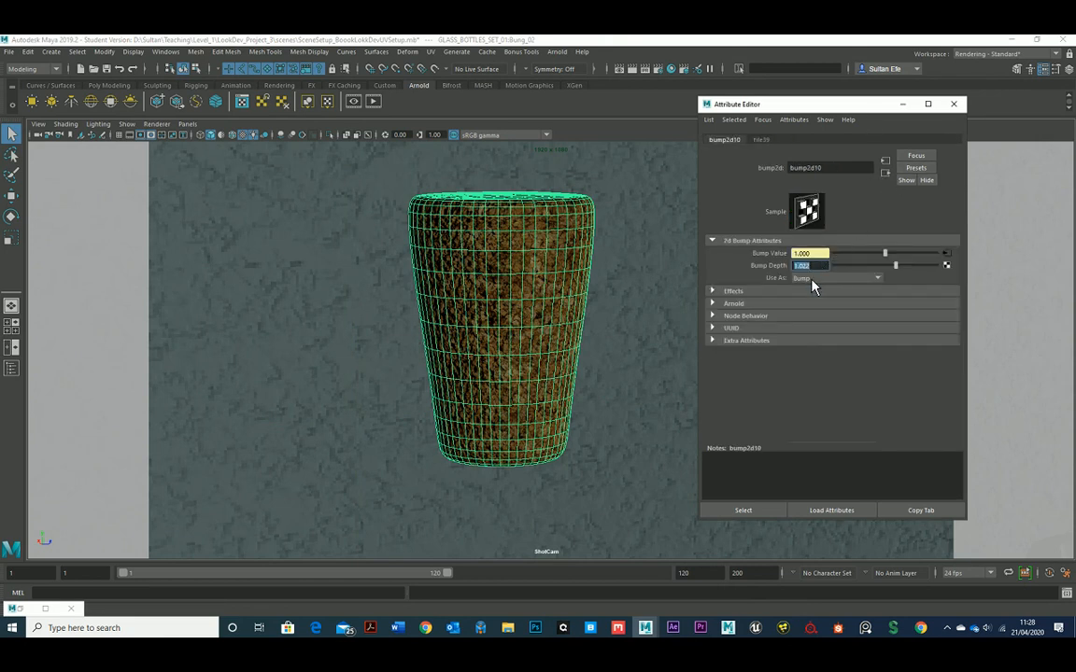
{"action": "type", "text": "0.4"}
{"action": "key", "text": "Return"}
{"action": "right_click_drag", "start_coordinate": [353, 273], "coordinate": [378, 356], "text": "alt"}
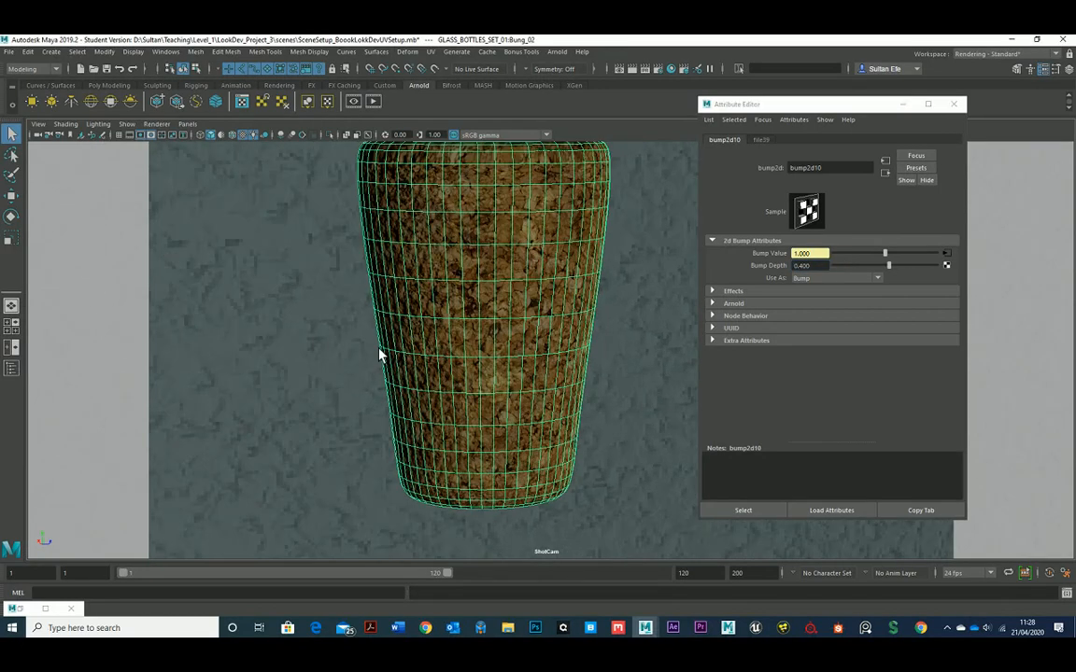
{"action": "left_click", "coordinate": [306, 334]}
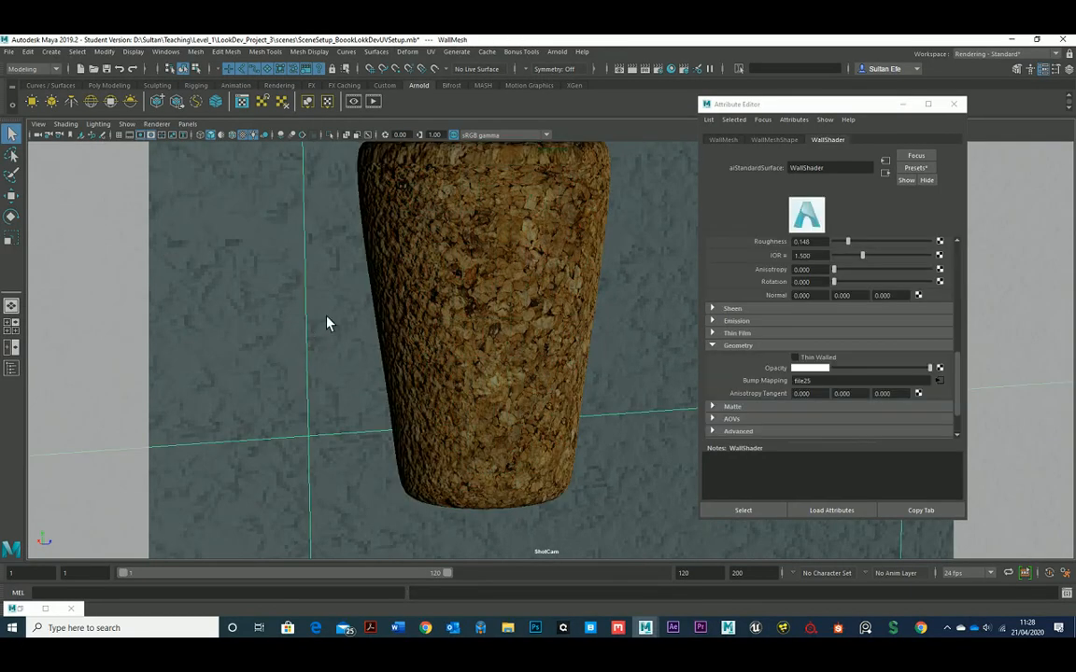
Step: Open the cork's aiStandardSurface22 shader in a separate window placed clear of the cork, and deselect the cork
{"action": "left_click", "coordinate": [495, 310]}
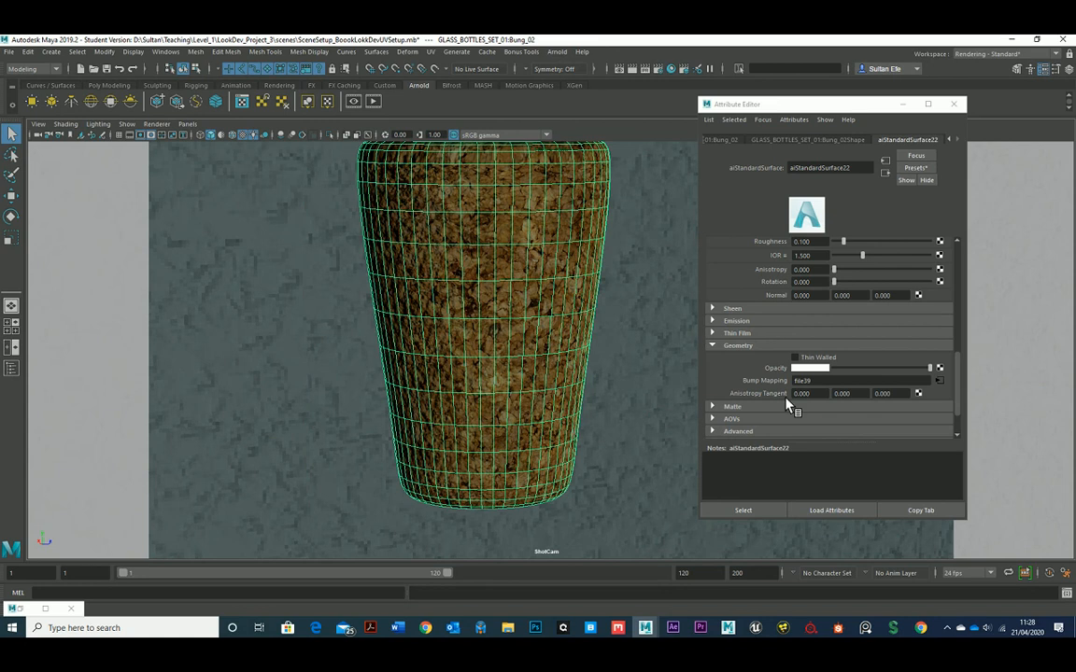
{"action": "left_click", "coordinate": [920, 510]}
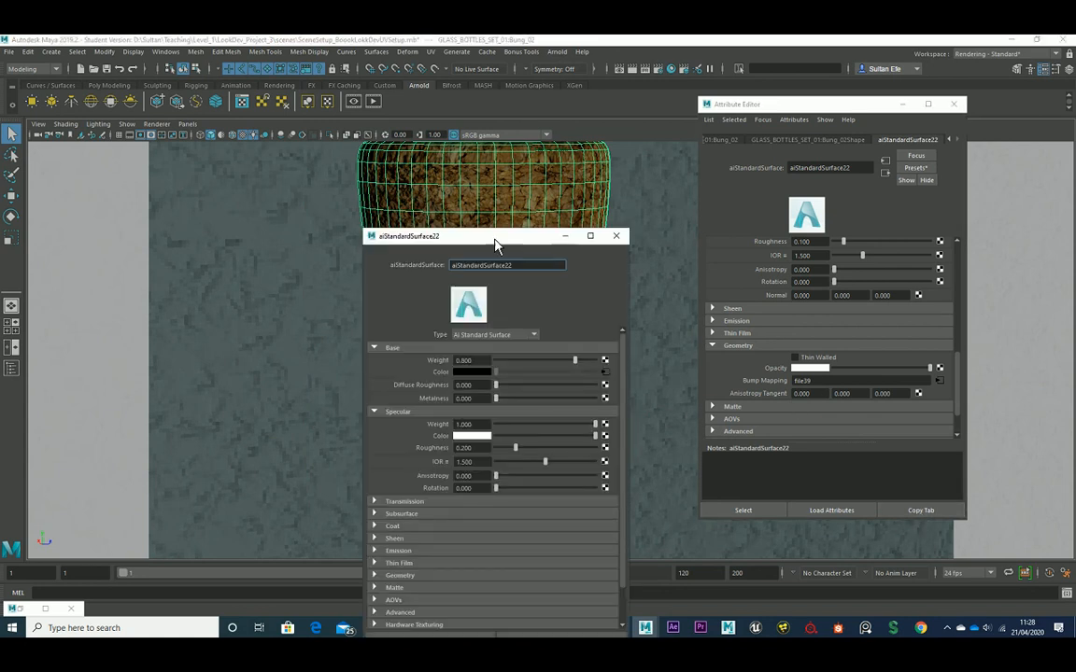
{"action": "left_click_drag", "start_coordinate": [496, 239], "coordinate": [785, 245]}
{"action": "left_click", "coordinate": [635, 271]}
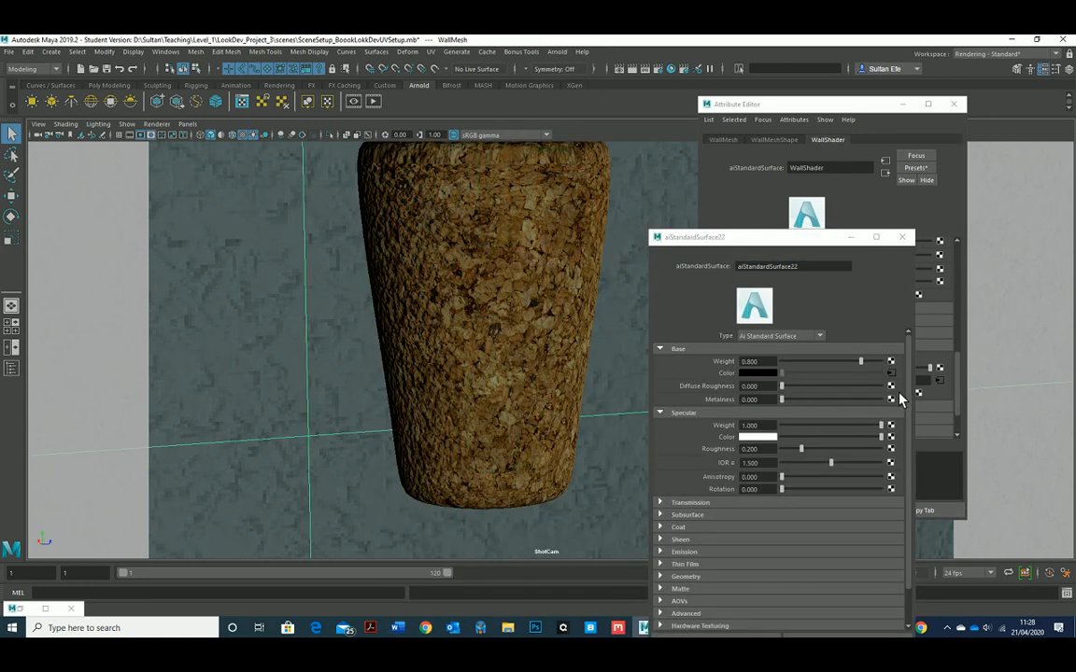
Step: Follow the Geometry bump mapping of aiStandardSurface22 to its bump2d10 node
{"action": "scroll", "coordinate": [761, 451], "scroll_direction": "down", "scroll_amount": 2}
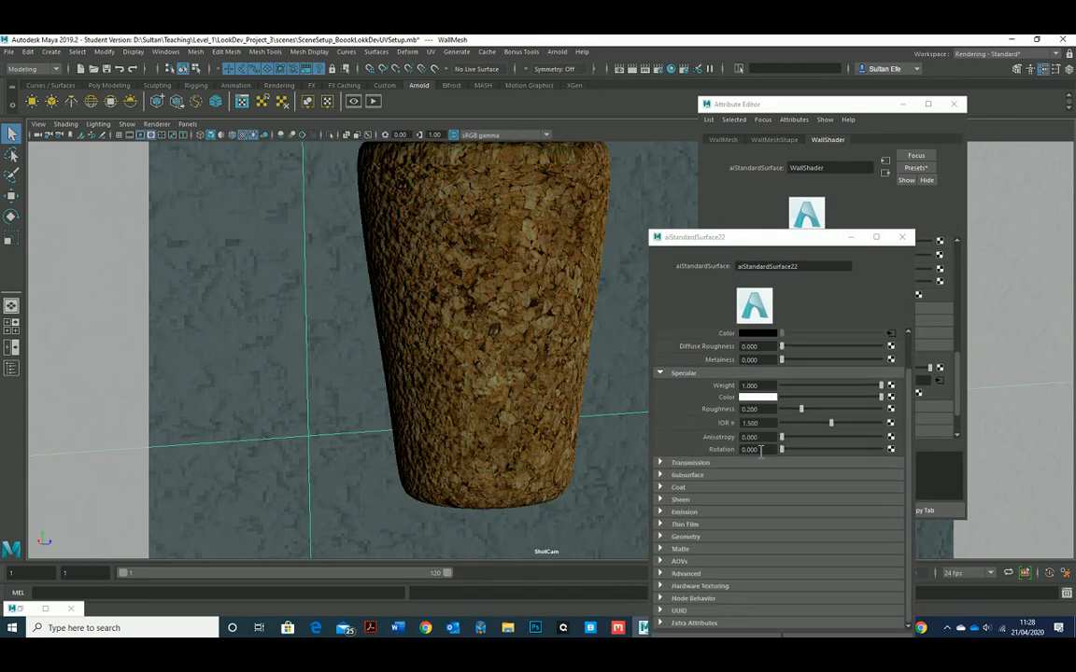
{"action": "left_click", "coordinate": [707, 539]}
{"action": "scroll", "coordinate": [707, 542], "scroll_direction": "down", "scroll_amount": 1}
{"action": "left_click", "coordinate": [891, 523]}
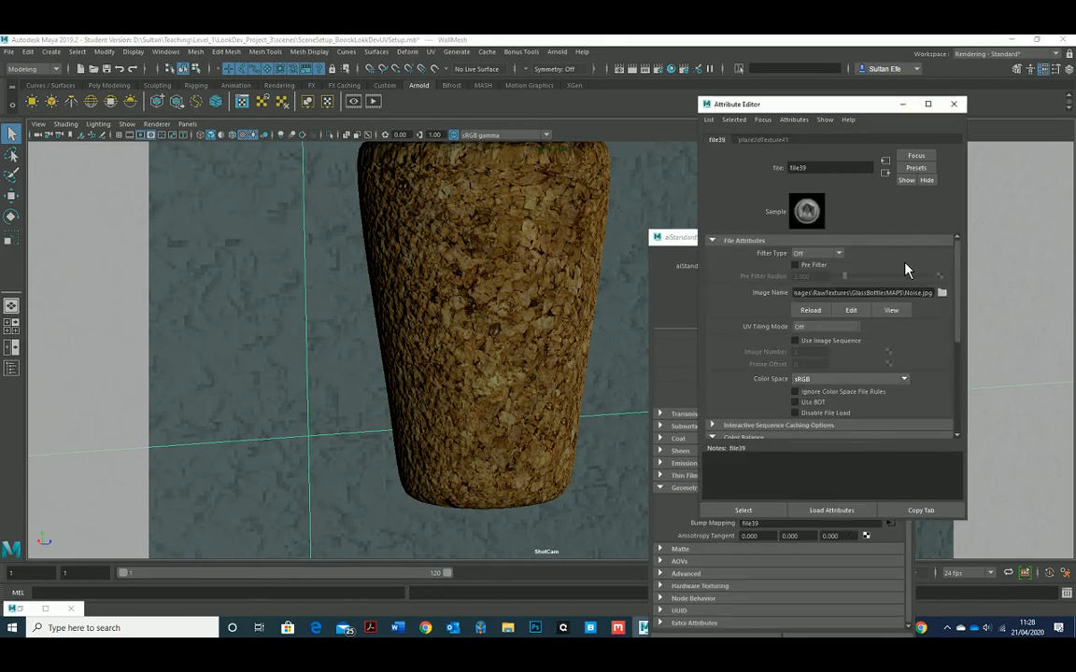
{"action": "left_click", "coordinate": [953, 103]}
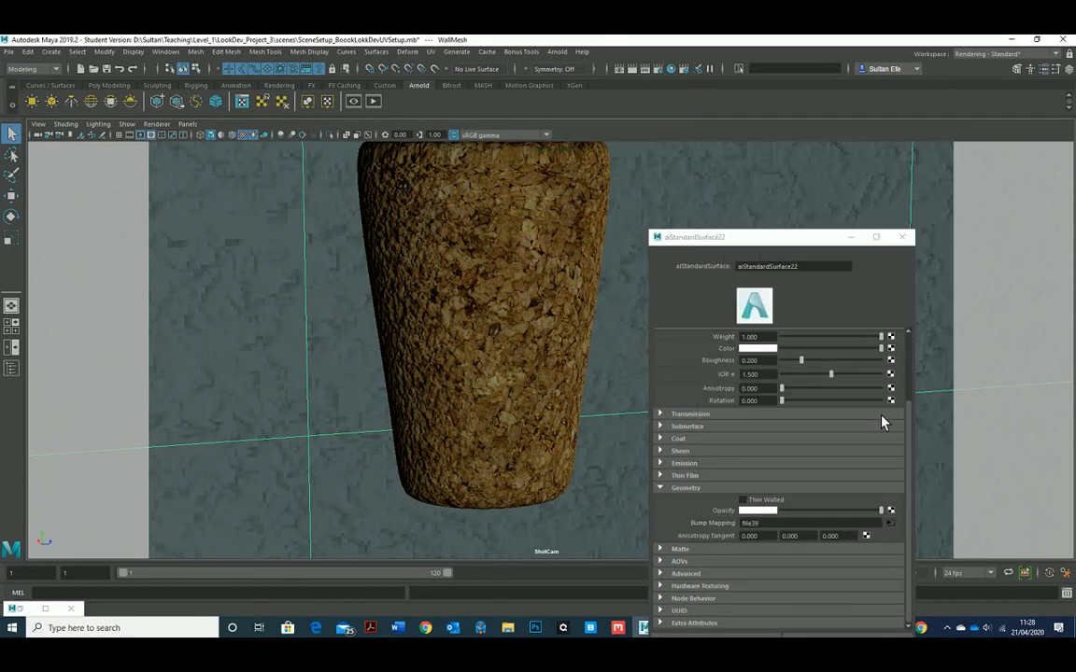
{"action": "left_click", "coordinate": [891, 524]}
{"action": "left_click", "coordinate": [885, 173]}
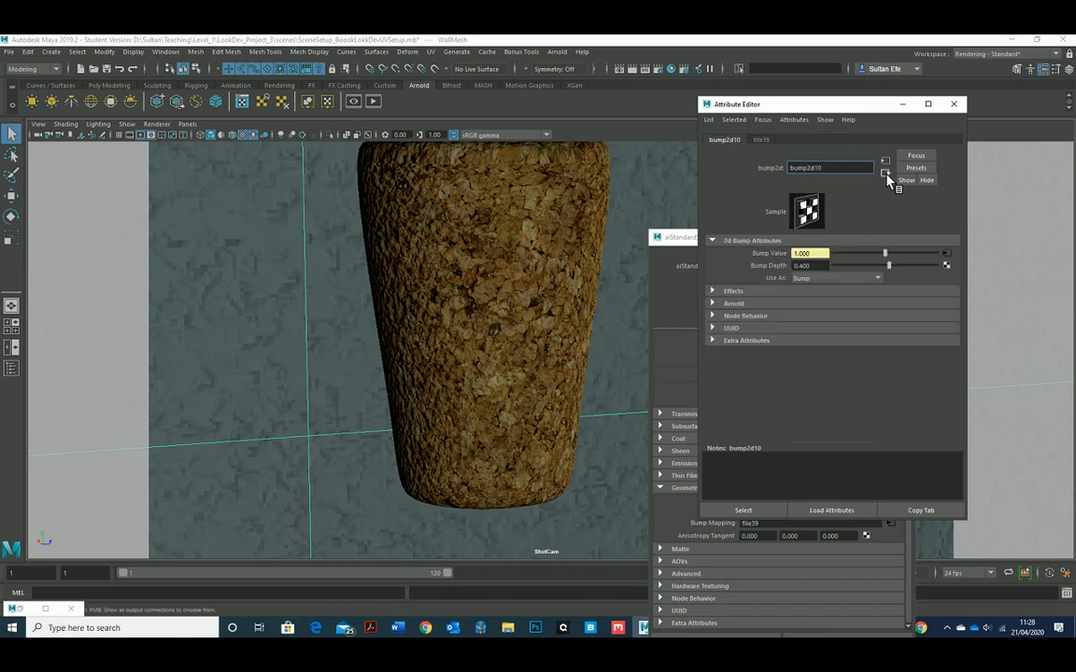
Step: Try Bump Depth values of 0.3 and 0.2 on the cork's bump2d10 node
{"action": "double_click", "coordinate": [819, 265]}
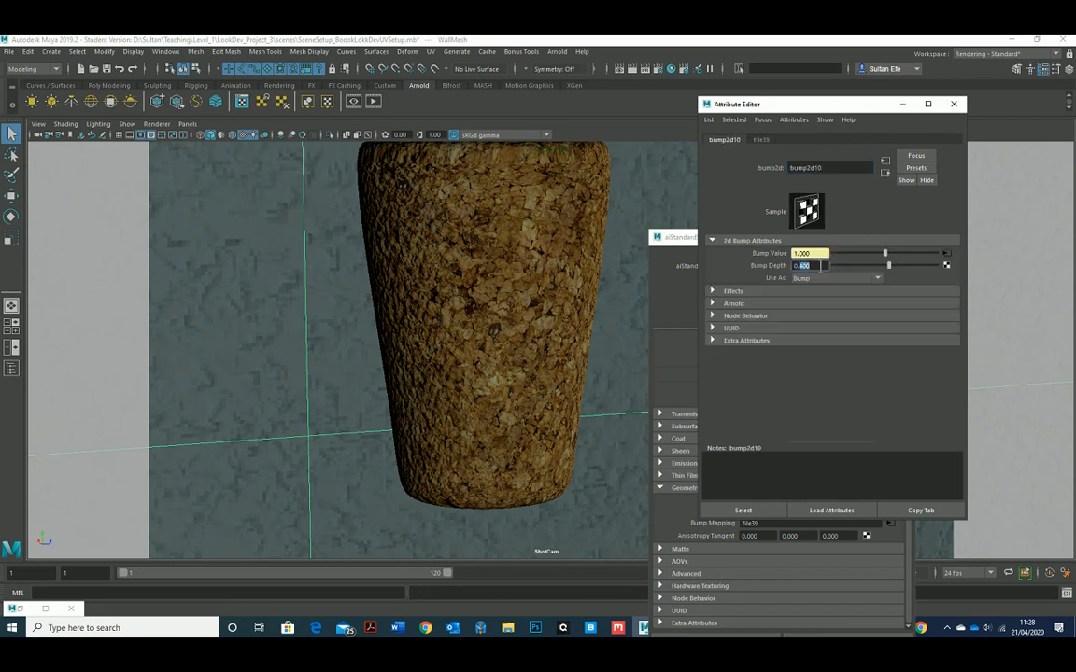
{"action": "type", "text": "0.3"}
{"action": "key", "text": "Return"}
{"action": "double_click", "coordinate": [806, 266]}
{"action": "type", "text": "0.2"}
{"action": "key", "text": "Return"}
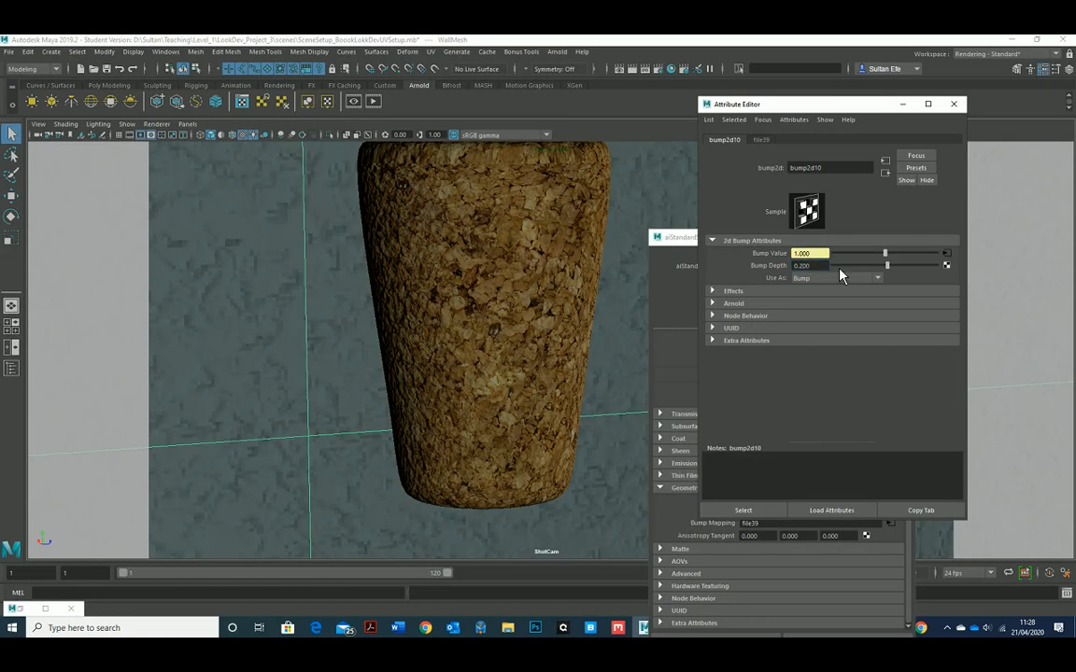
Step: Set the cork's Bump Depth to 0.1 and close both attribute windows
{"action": "double_click", "coordinate": [804, 266]}
{"action": "type", "text": "0.1"}
{"action": "key", "text": "Return"}
{"action": "double_click", "coordinate": [656, 240]}
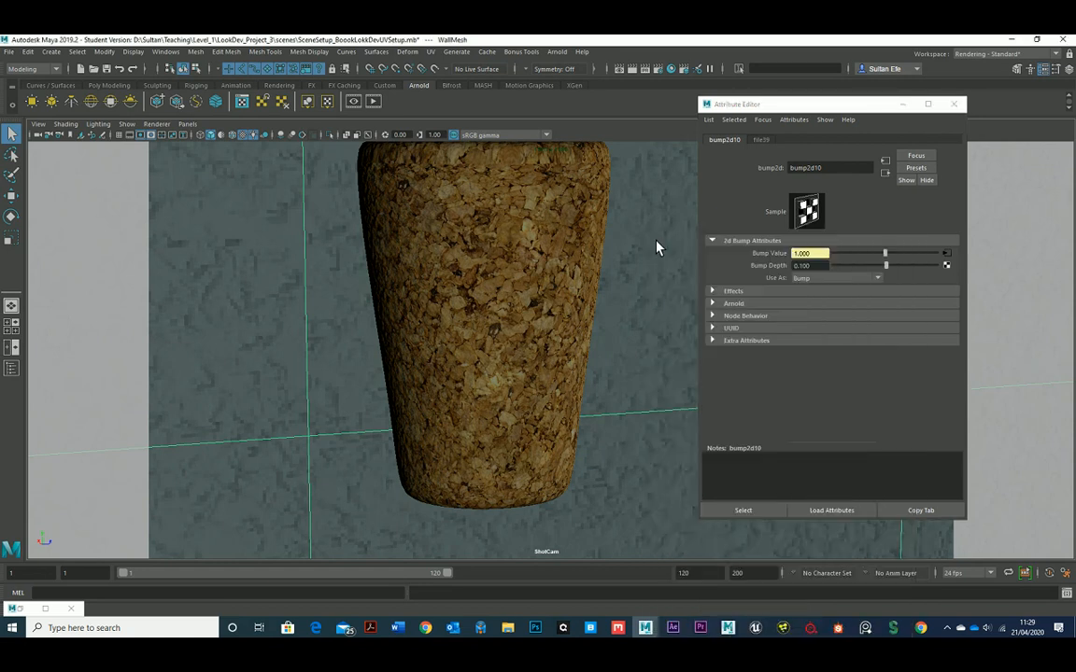
{"action": "left_click", "coordinate": [954, 103]}
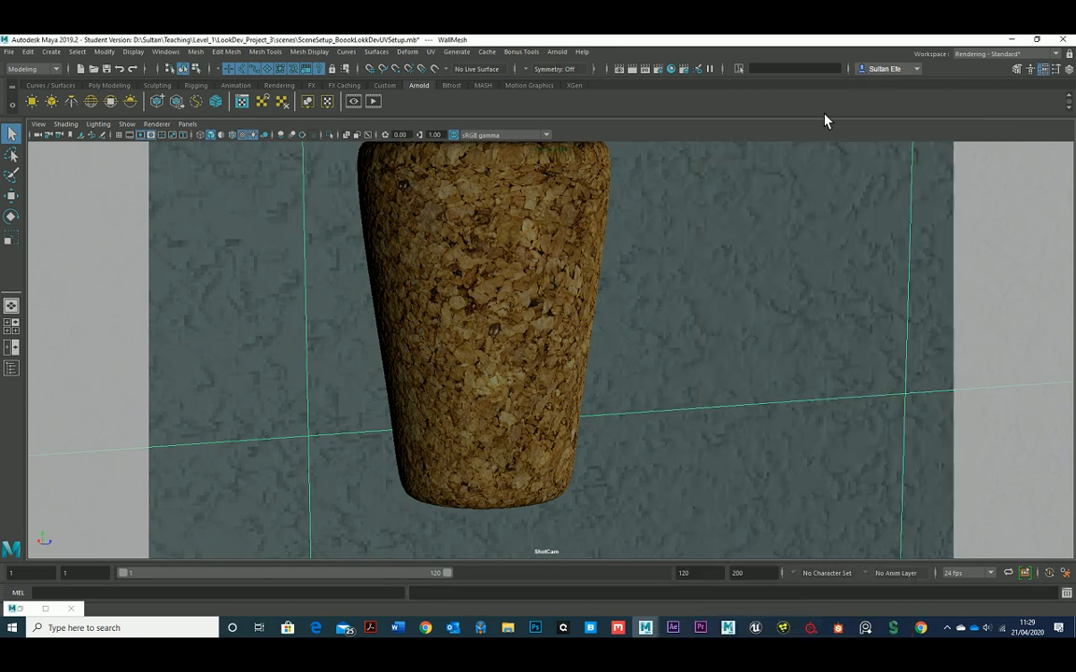
Step: Show the last hidden objects, select the clear glass bottle under the cork, and frame the whole row of bottles
{"action": "left_click", "coordinate": [133, 52]}
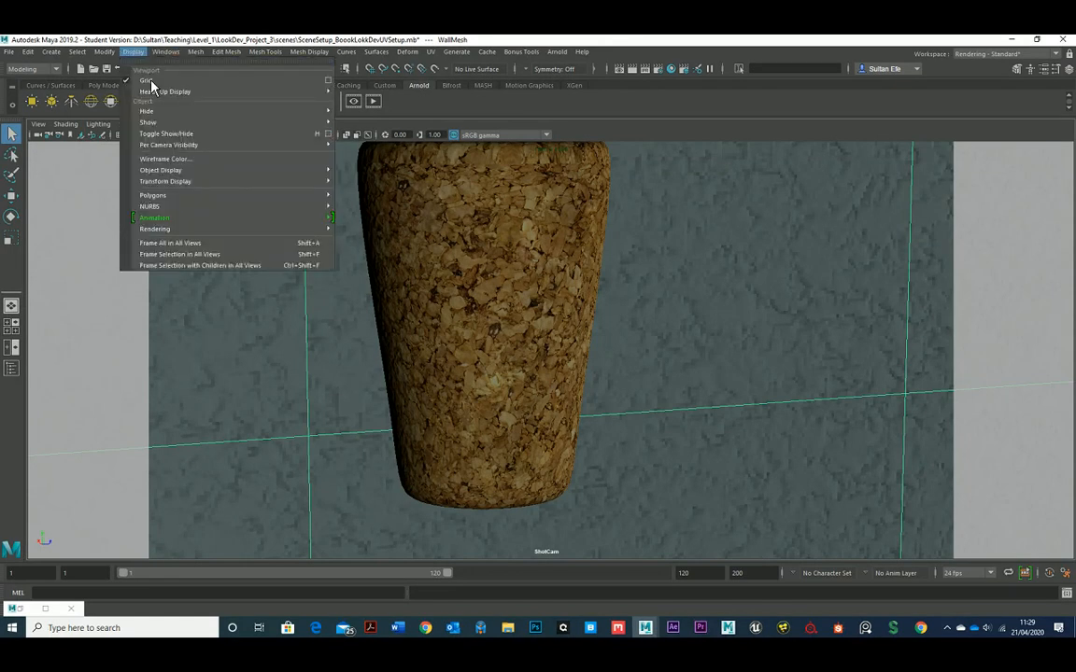
{"action": "mouse_move", "coordinate": [211, 125]}
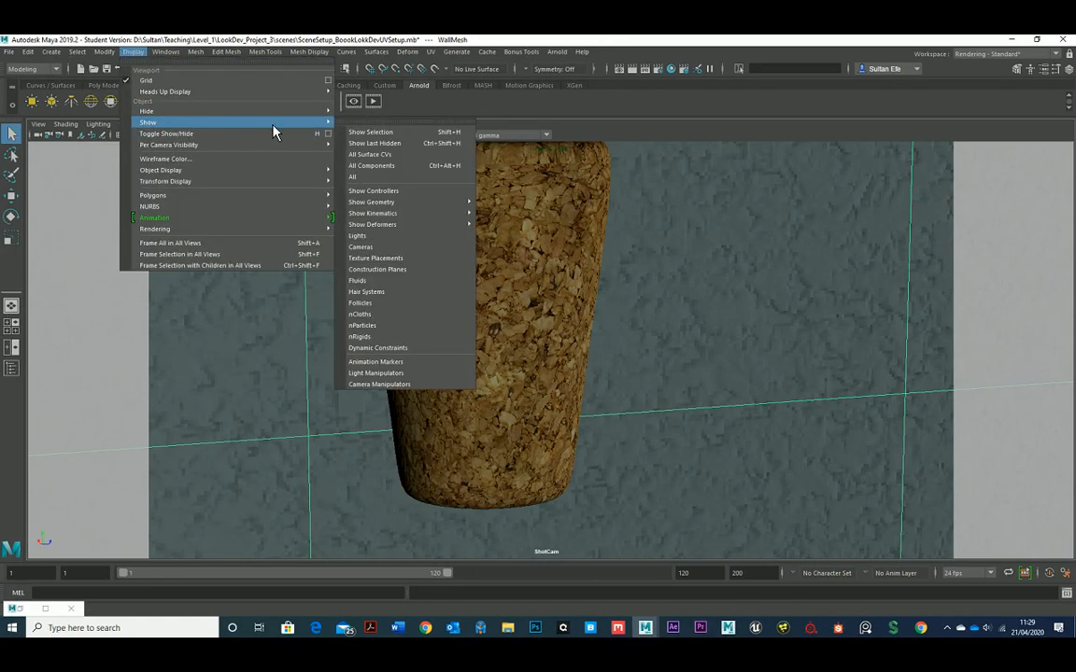
{"action": "left_click", "coordinate": [374, 143]}
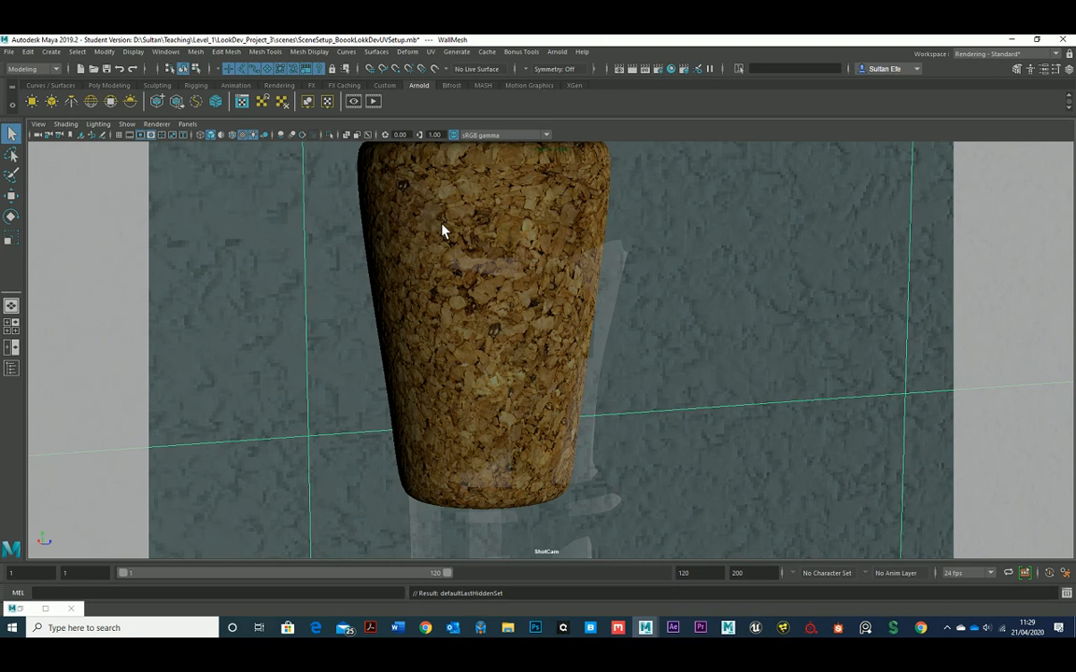
{"action": "left_click", "coordinate": [586, 378]}
{"action": "scroll", "coordinate": [585, 378], "scroll_direction": "down", "scroll_amount": 10}
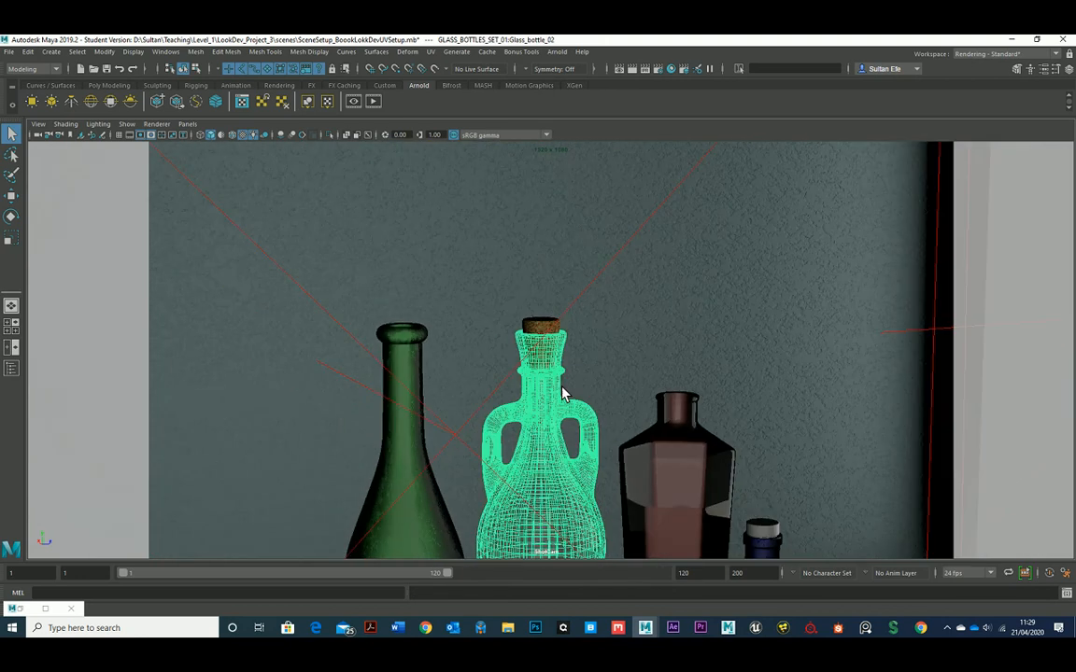
{"action": "left_click_drag", "start_coordinate": [538, 279], "coordinate": [537, 336], "text": "alt"}
{"action": "scroll", "coordinate": [536, 329], "scroll_direction": "up", "scroll_amount": 1}
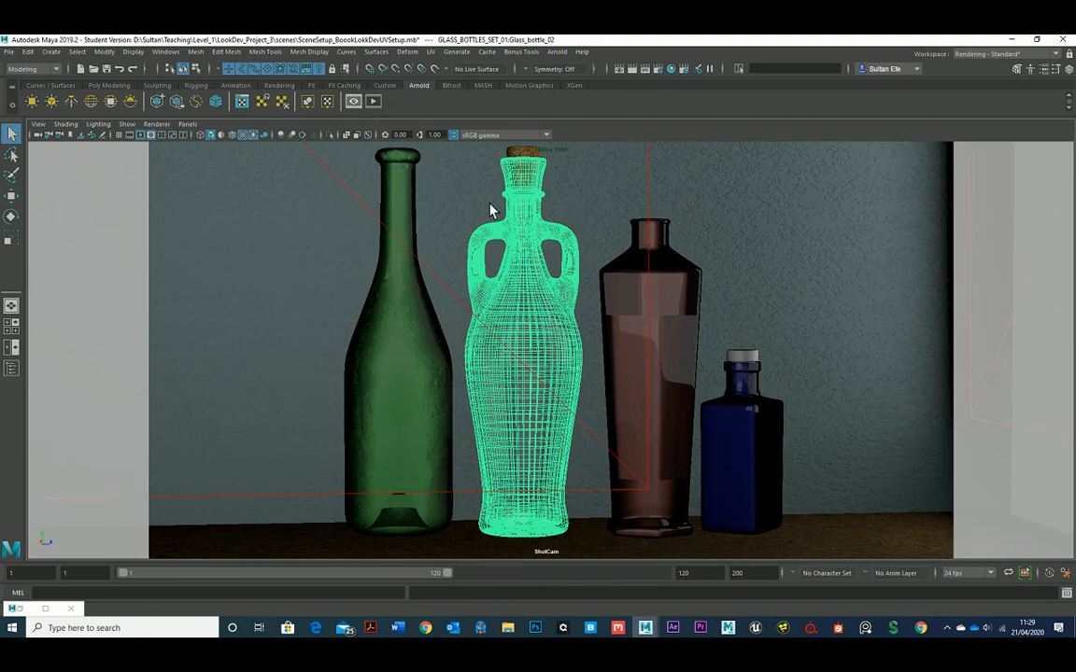
Step: Inspect the bottles and cork in the Arnold RenderView, stop the render, and minimize the render window
{"action": "left_click", "coordinate": [23, 611]}
{"action": "left_click", "coordinate": [45, 608]}
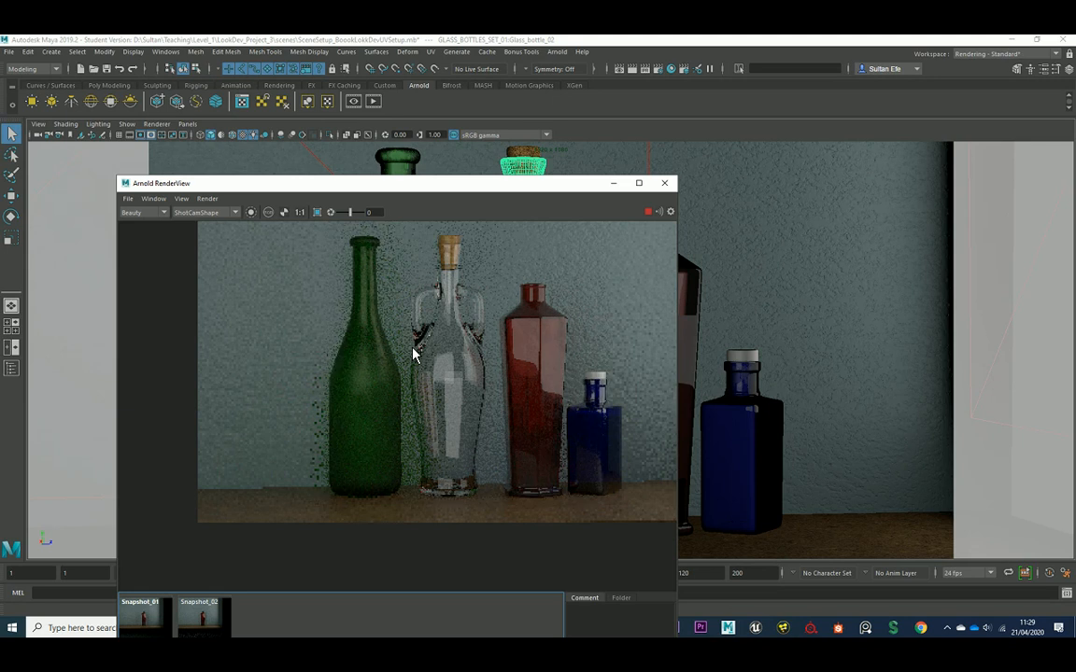
{"action": "scroll", "coordinate": [416, 353], "scroll_direction": "up", "scroll_amount": 2}
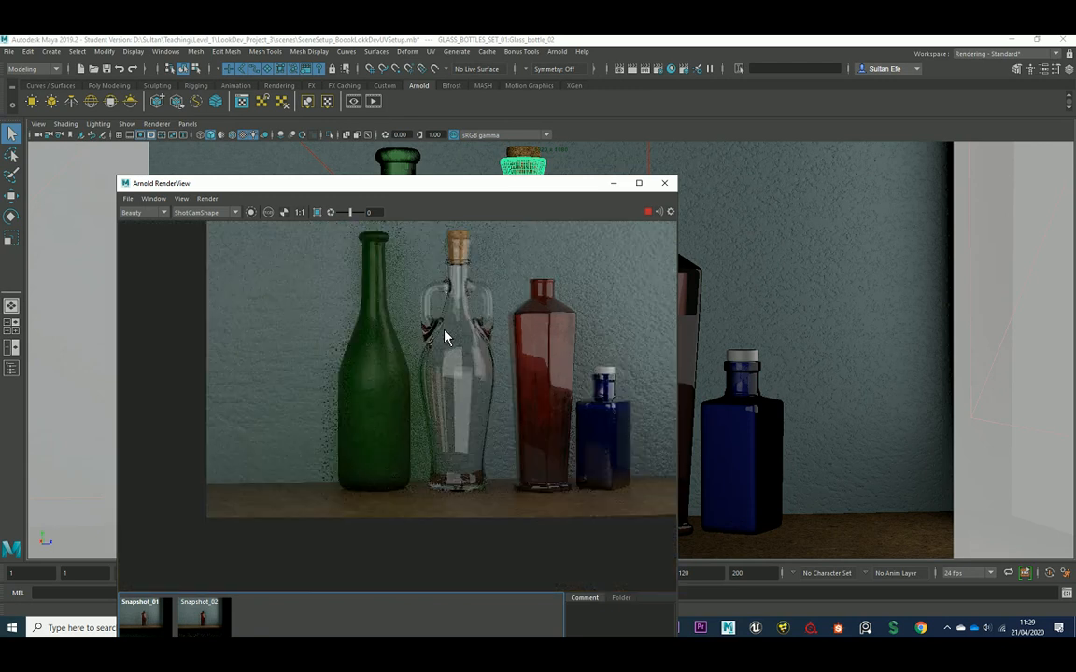
{"action": "middle_click_drag", "start_coordinate": [457, 306], "coordinate": [448, 316]}
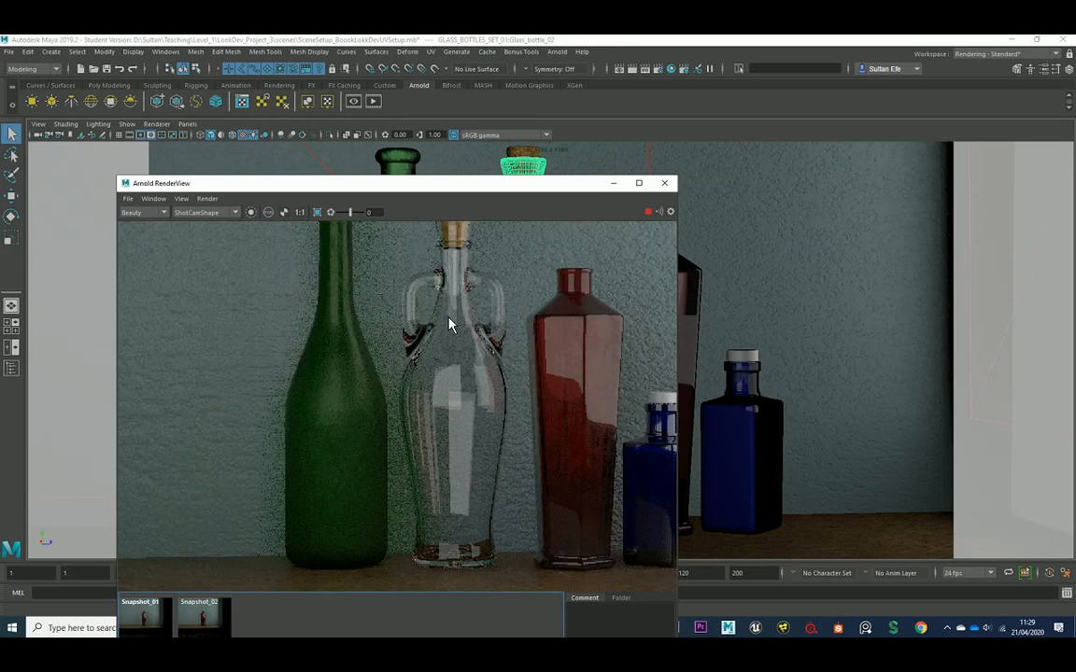
{"action": "left_click", "coordinate": [649, 213]}
{"action": "left_click", "coordinate": [614, 183]}
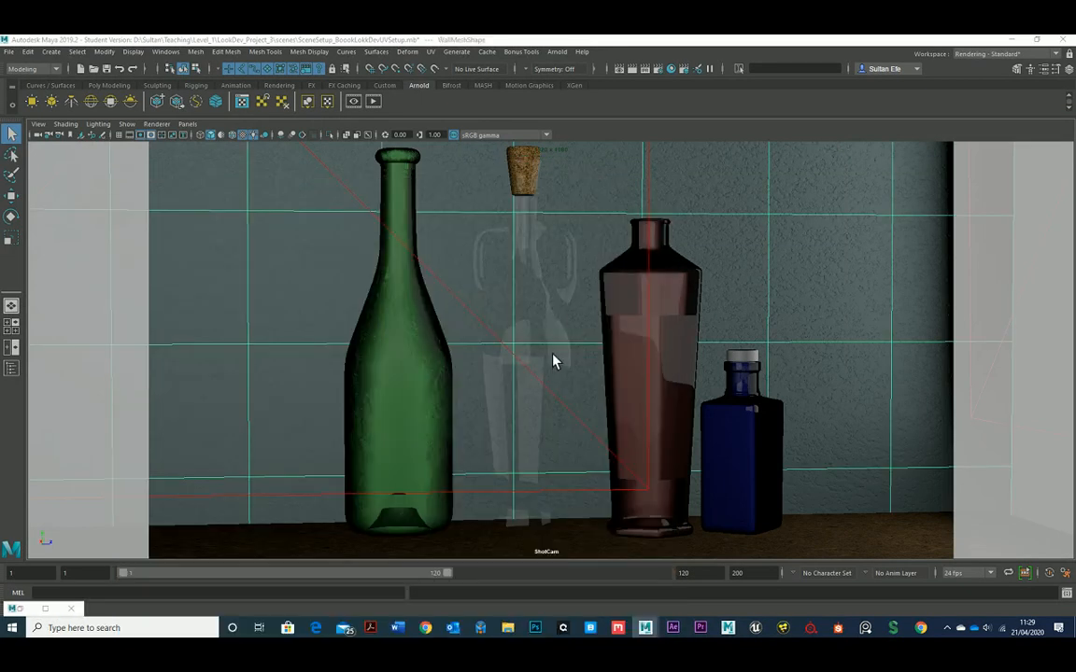
Step: Connect a File texture to the Specular Roughness of the clear handled bottle's aiStandardSurface21 shader
{"action": "left_click", "coordinate": [563, 322]}
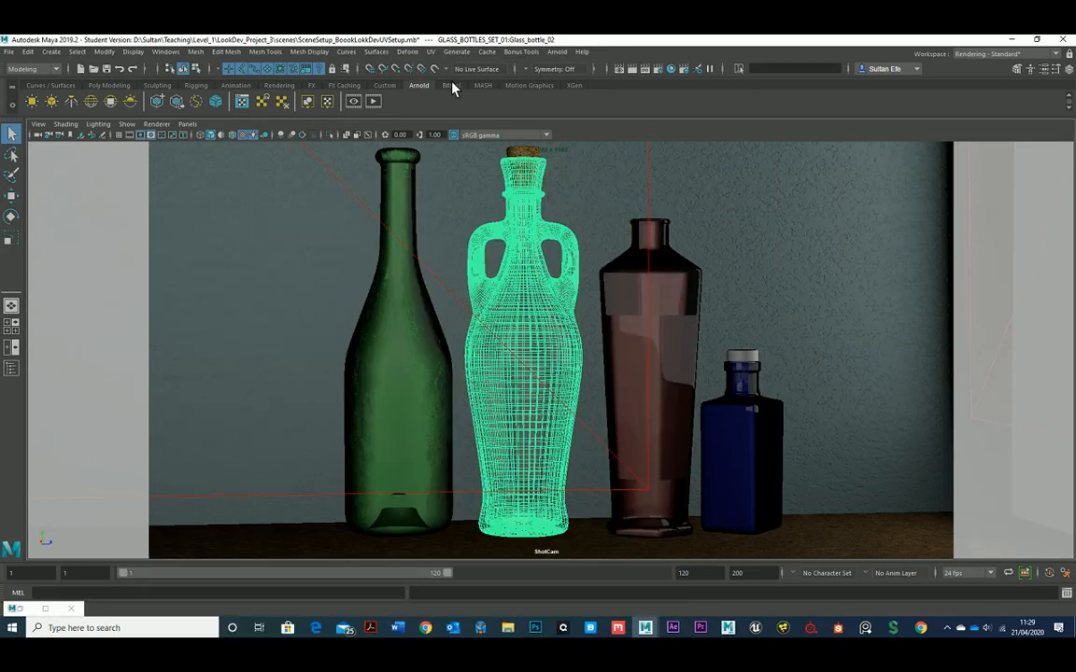
{"action": "left_click", "coordinate": [1042, 71]}
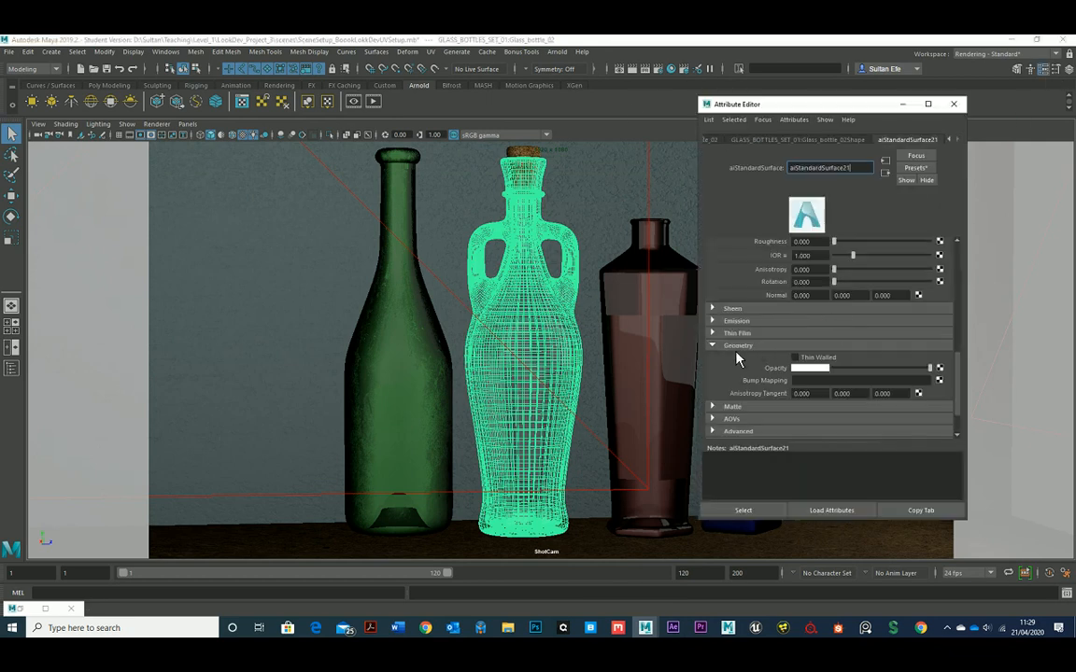
{"action": "scroll", "coordinate": [738, 357], "scroll_direction": "up", "scroll_amount": 3}
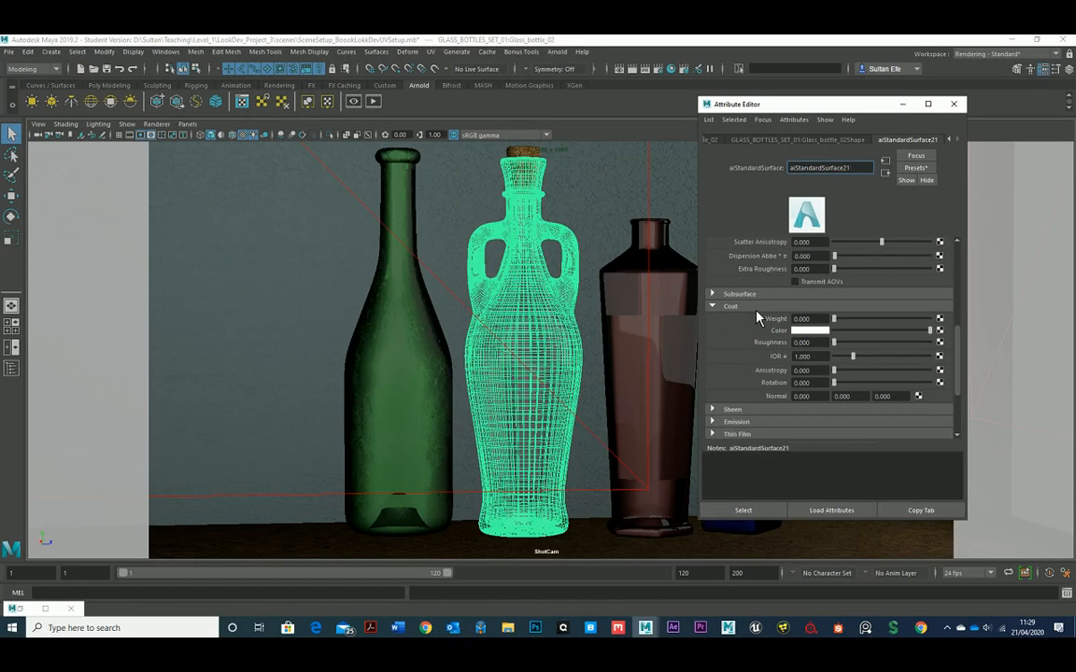
{"action": "scroll", "coordinate": [718, 324], "scroll_direction": "up", "scroll_amount": 2}
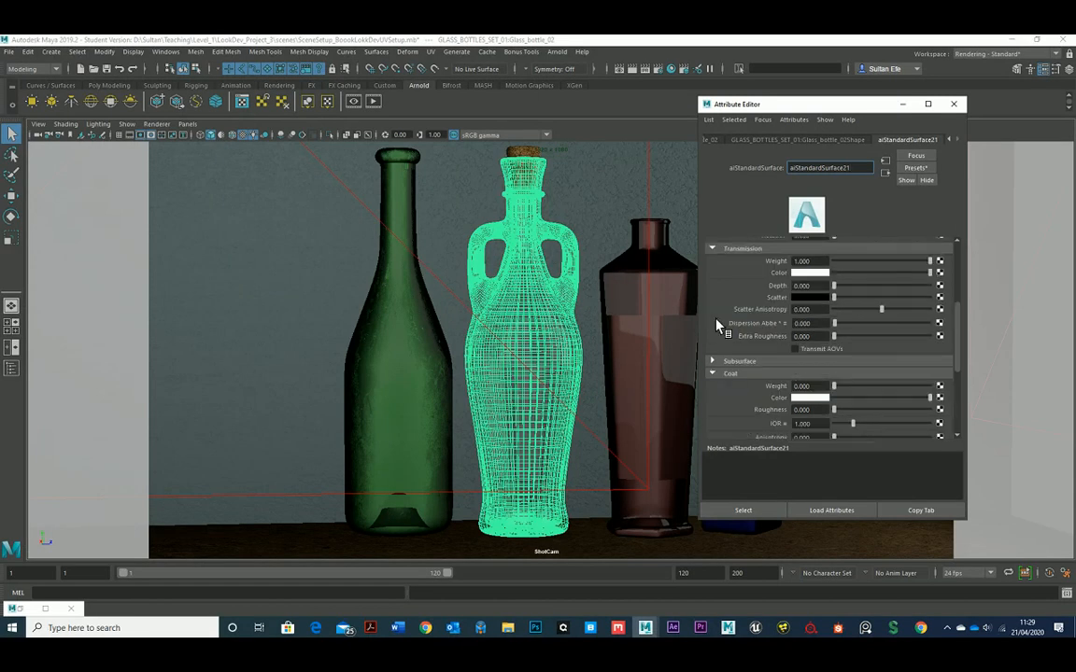
{"action": "scroll", "coordinate": [716, 325], "scroll_direction": "up", "scroll_amount": 3}
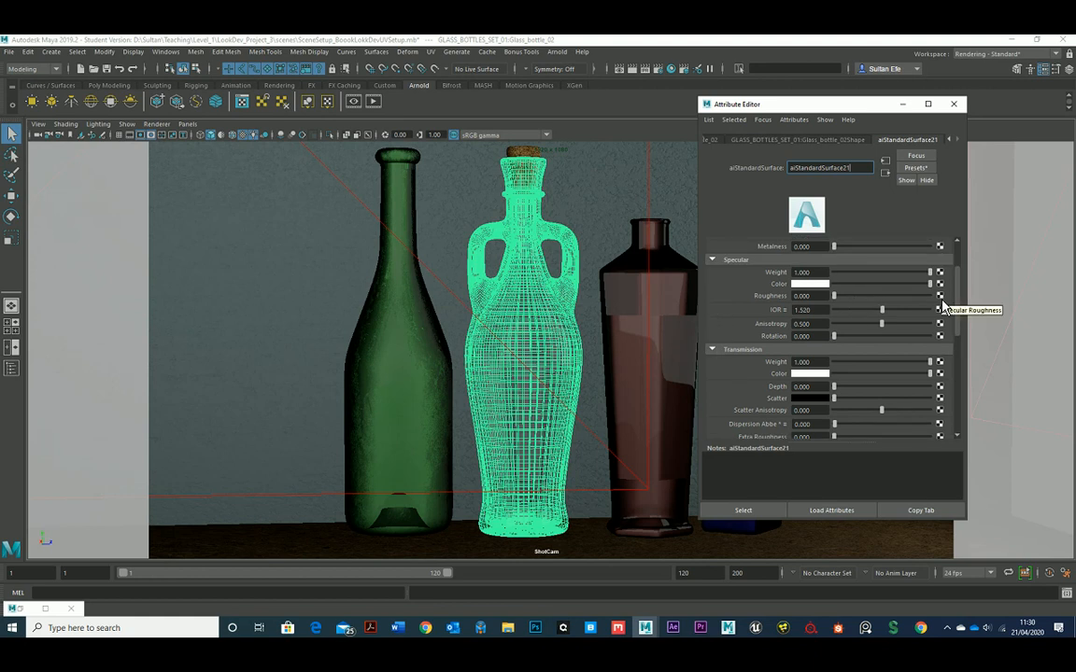
{"action": "scroll", "coordinate": [799, 388], "scroll_direction": "down", "scroll_amount": 5}
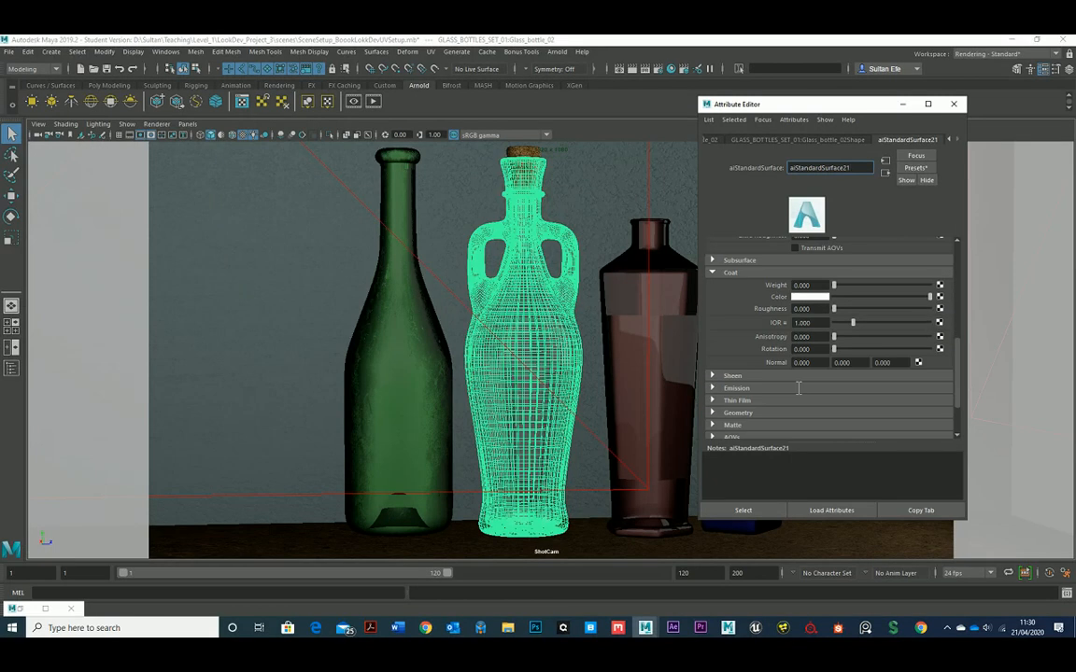
{"action": "scroll", "coordinate": [799, 389], "scroll_direction": "up", "scroll_amount": 5}
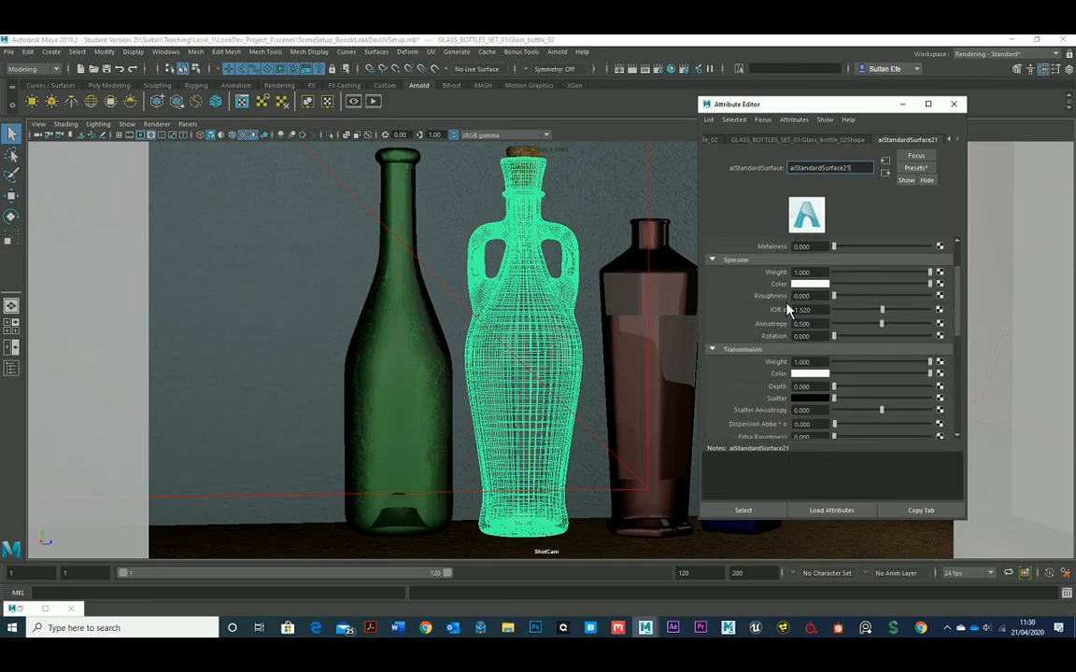
{"action": "left_click", "coordinate": [939, 295]}
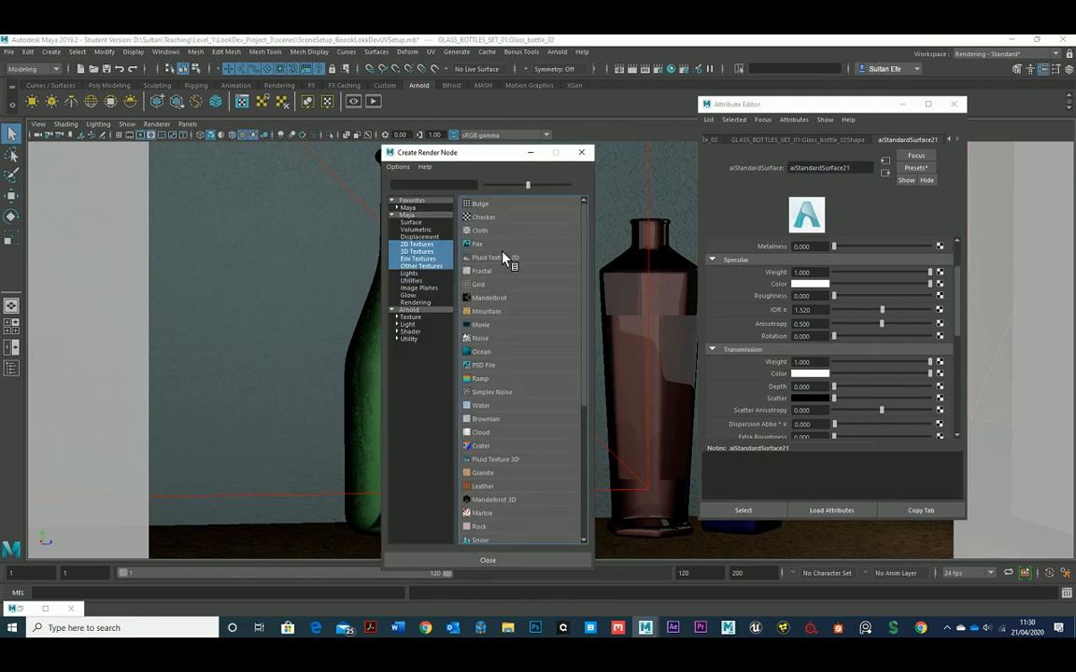
{"action": "left_click", "coordinate": [493, 245]}
Step: Set the new roughness file texture's Filter Type to Off and its Color Space to Raw
{"action": "left_click", "coordinate": [817, 254]}
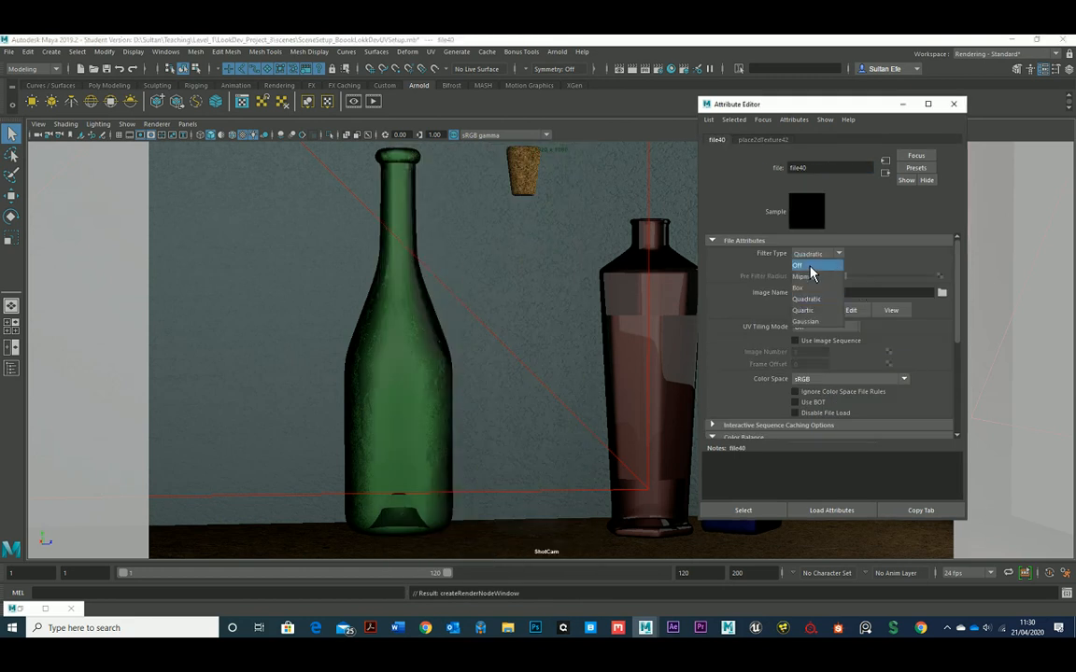
{"action": "left_click", "coordinate": [809, 266]}
{"action": "left_click", "coordinate": [831, 378]}
{"action": "left_click", "coordinate": [828, 392]}
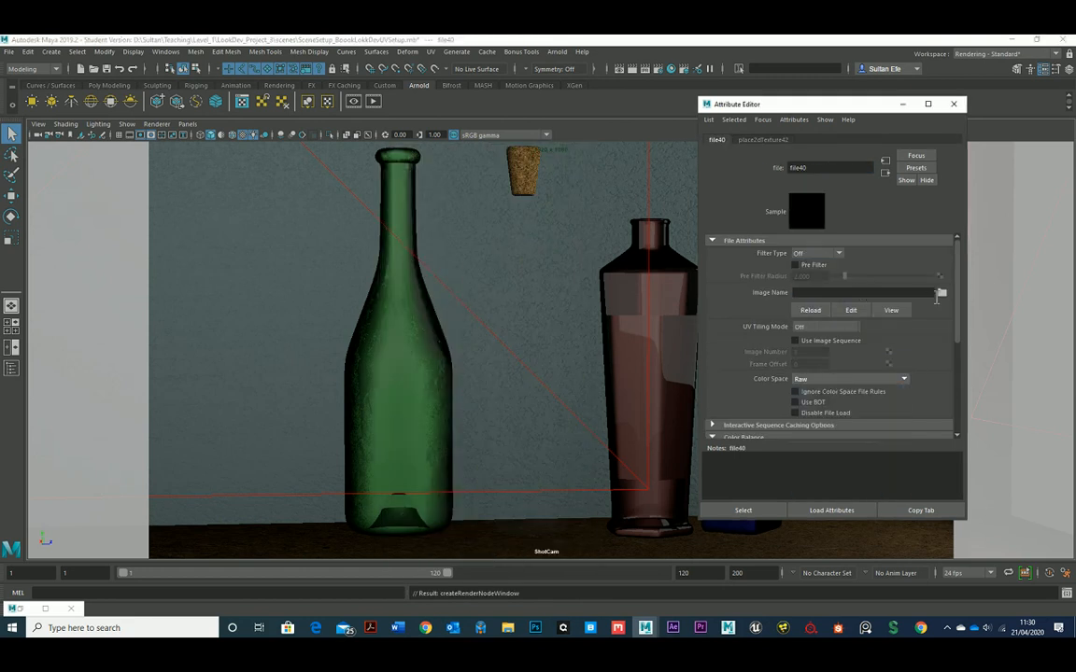
Step: Load 006_RV_TEXTURE_DIRT.jpg from the GlassBottlesMAPS folder as the roughness texture's image
{"action": "left_click", "coordinate": [943, 293]}
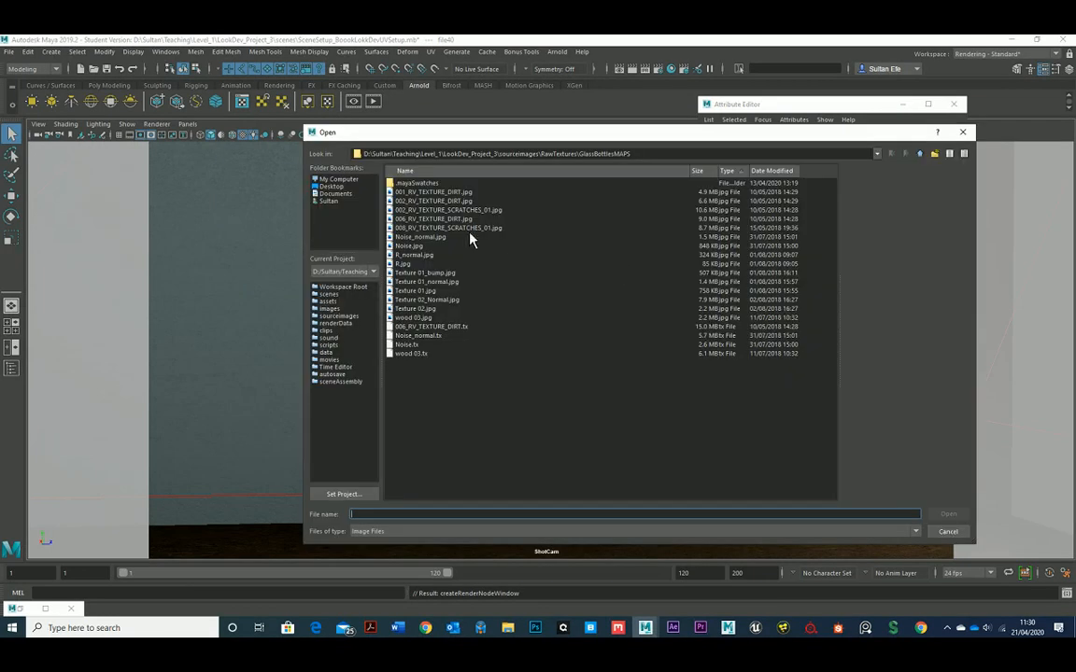
{"action": "left_click", "coordinate": [459, 220]}
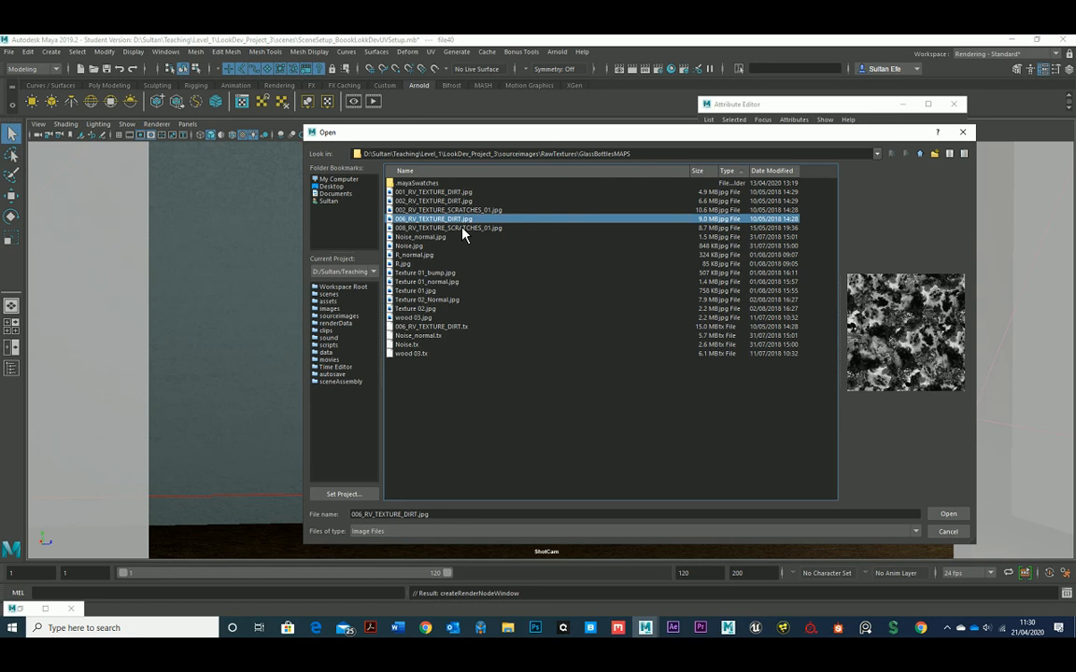
{"action": "left_click", "coordinate": [934, 514]}
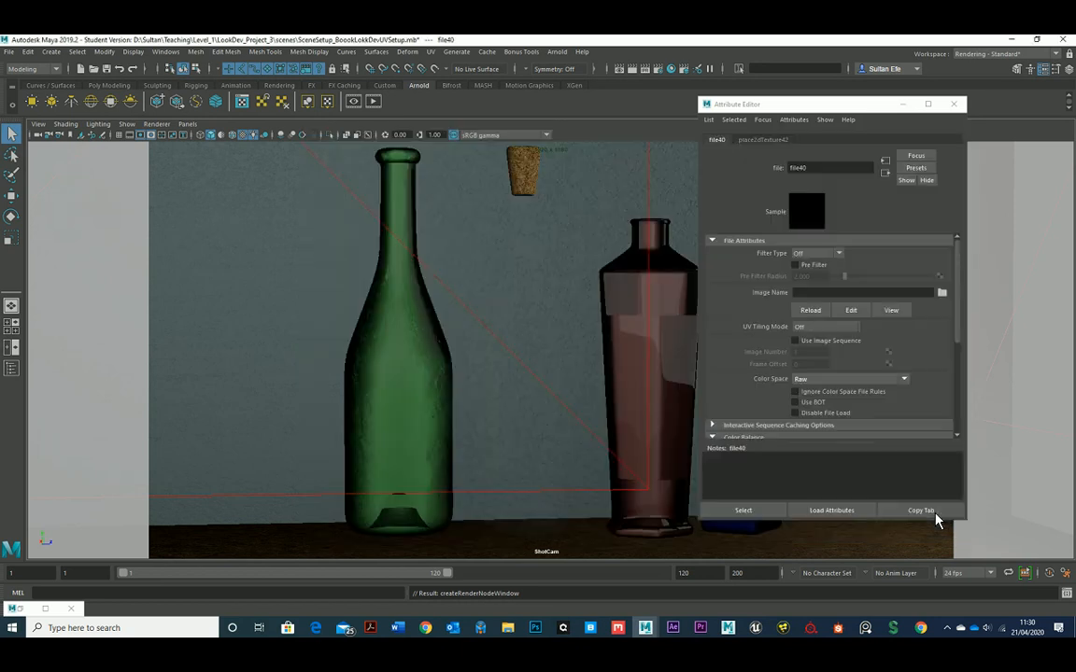
Step: Set the dirt texture's Color Space back to Raw and enable Alpha Is Luminance in its Color Balance settings
{"action": "left_click", "coordinate": [847, 380]}
{"action": "left_click", "coordinate": [829, 395]}
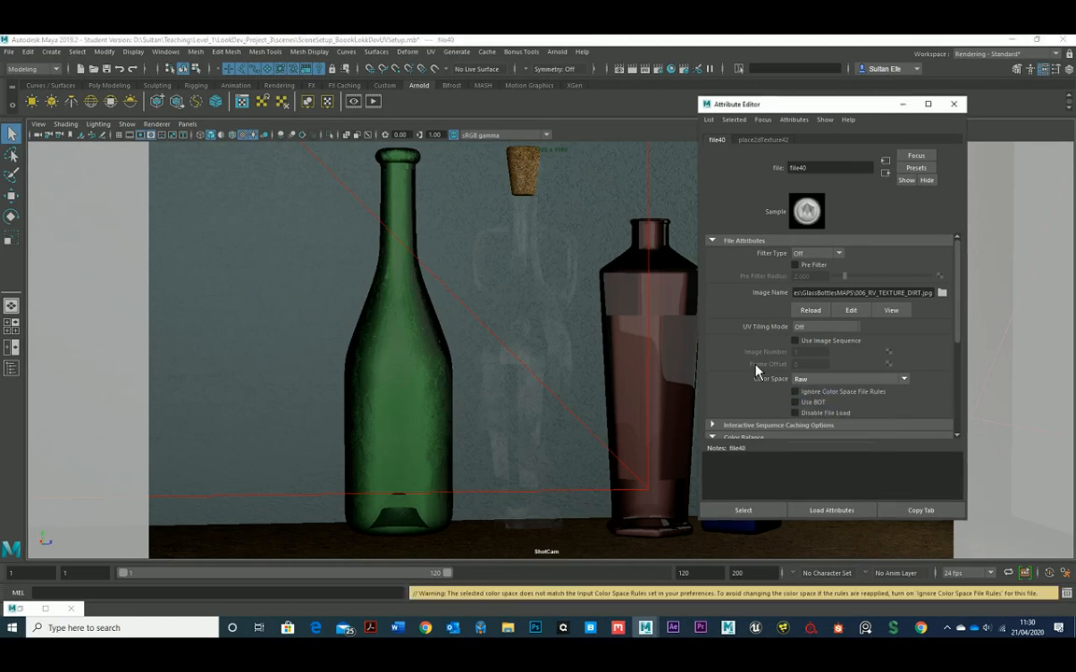
{"action": "scroll", "coordinate": [758, 373], "scroll_direction": "down", "scroll_amount": 3}
{"action": "left_click", "coordinate": [815, 387]}
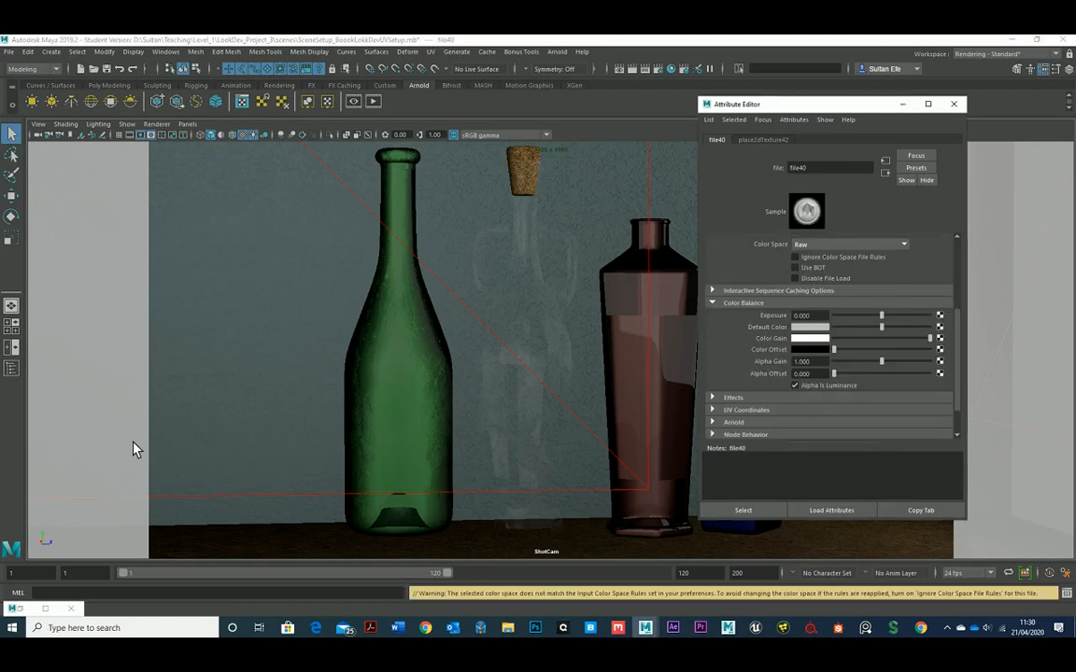
Step: Examine the clear handled bottle's roughness in the Arnold RenderView, enlarged to full screen and at 1:1 scale
{"action": "left_click", "coordinate": [353, 103]}
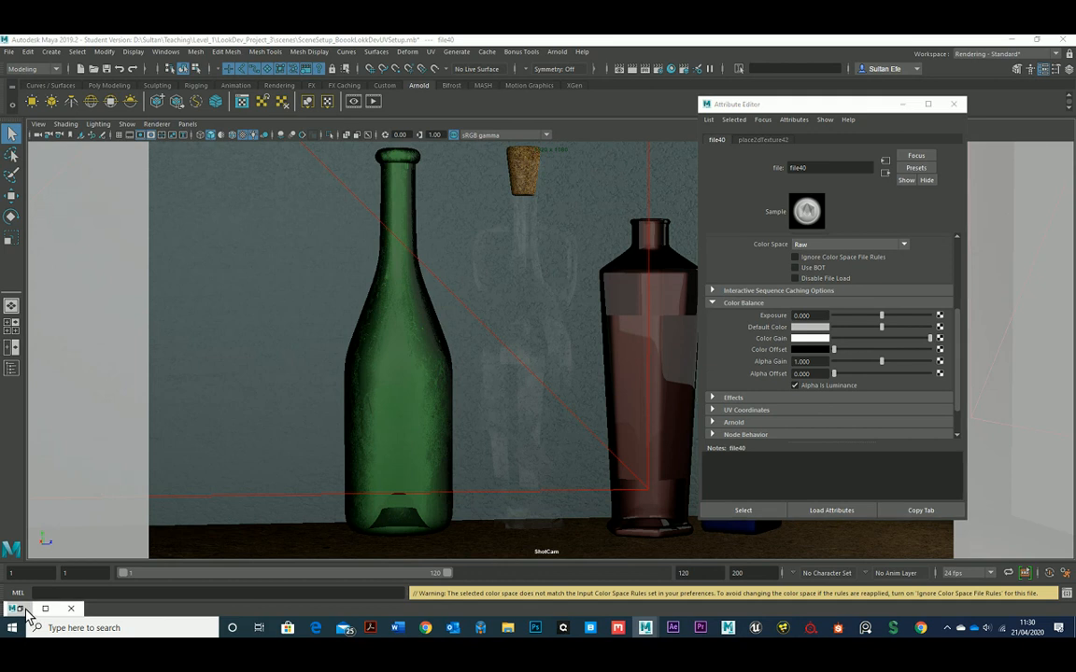
{"action": "scroll", "coordinate": [471, 336], "scroll_direction": "down", "scroll_amount": 2}
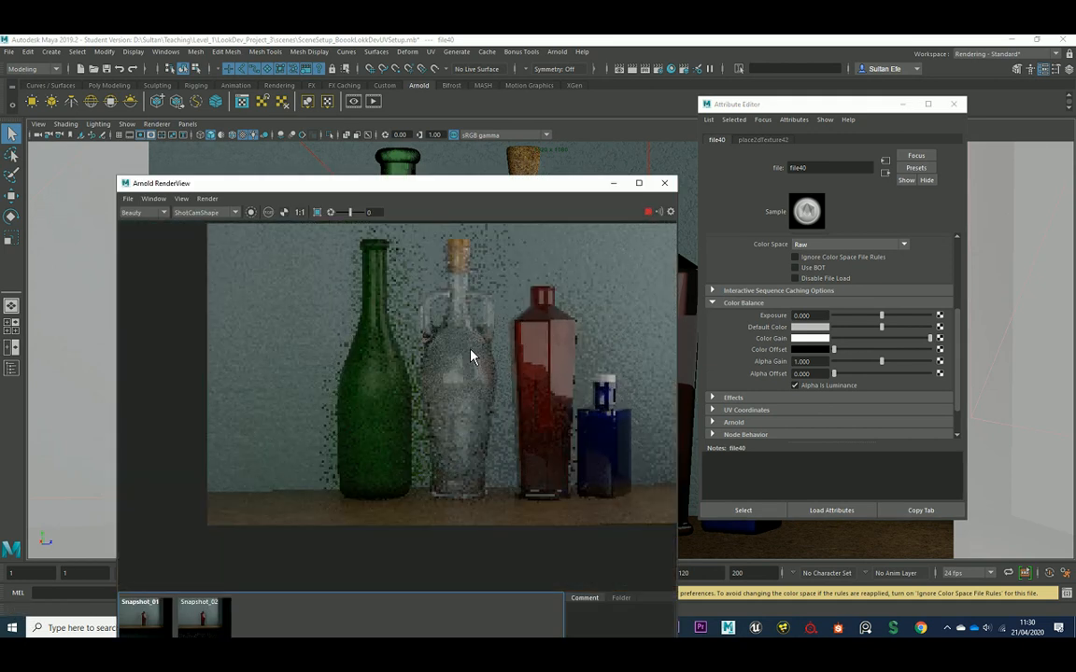
{"action": "scroll", "coordinate": [470, 350], "scroll_direction": "up", "scroll_amount": 1}
{"action": "mouse_move", "coordinate": [470, 350]}
{"action": "middle_mouse_down"}
{"action": "mouse_move", "coordinate": [465, 309]}
{"action": "mouse_move", "coordinate": [453, 347]}
{"action": "middle_mouse_up"}
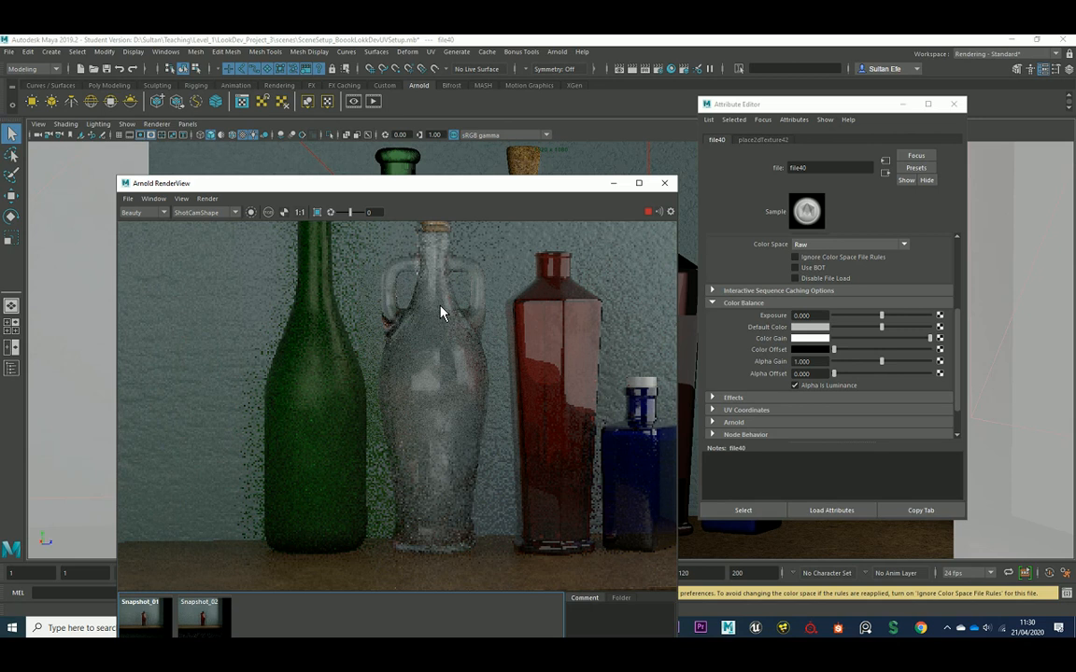
{"action": "scroll", "coordinate": [440, 312], "scroll_direction": "down", "scroll_amount": 2}
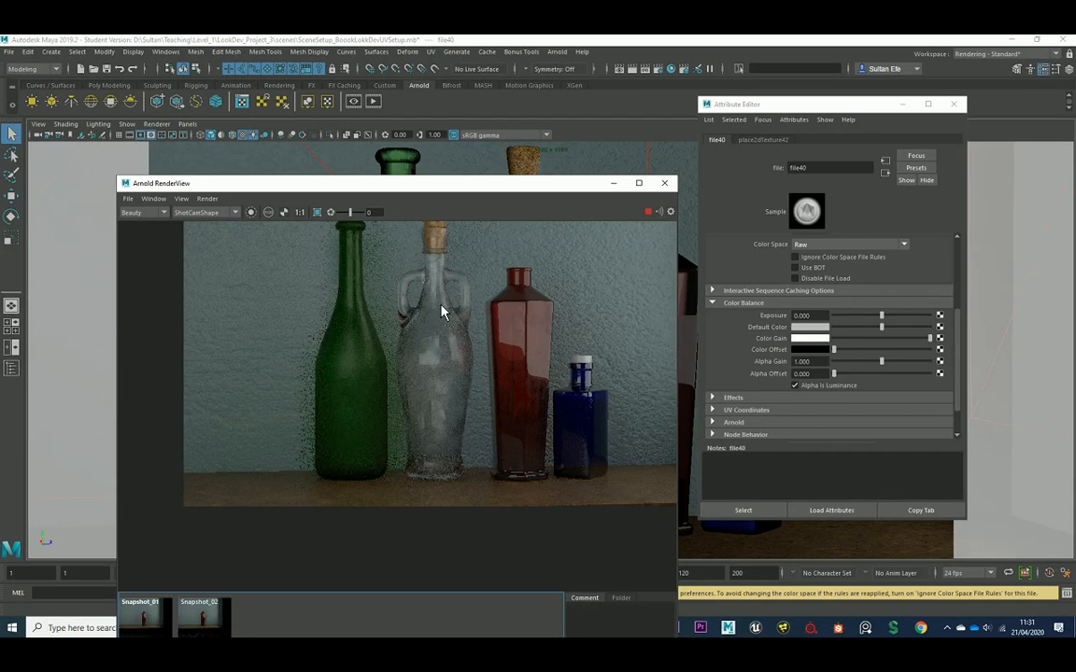
{"action": "left_click", "coordinate": [301, 212]}
{"action": "key", "text": "f"}
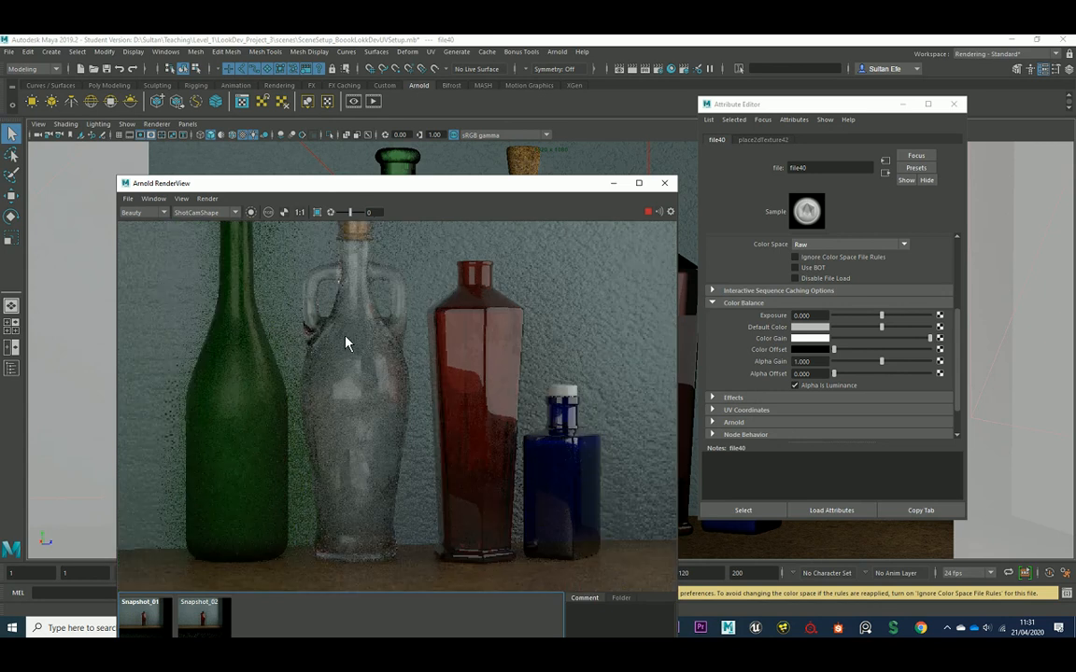
{"action": "double_click", "coordinate": [360, 183]}
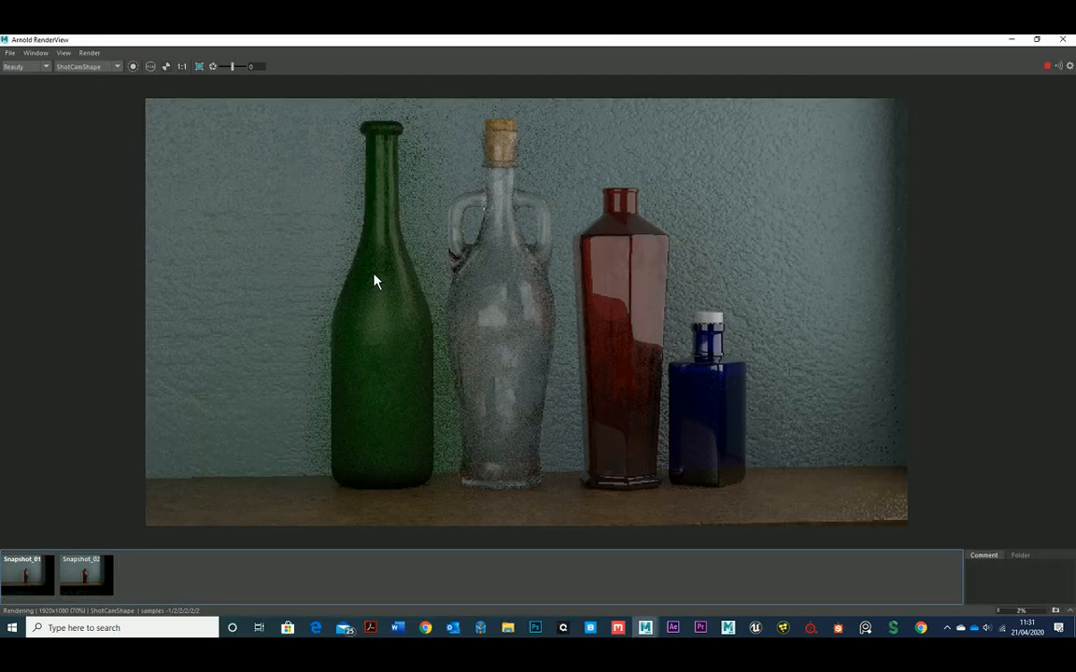
{"action": "left_click", "coordinate": [182, 66]}
{"action": "middle_click_drag", "start_coordinate": [448, 290], "coordinate": [438, 253]}
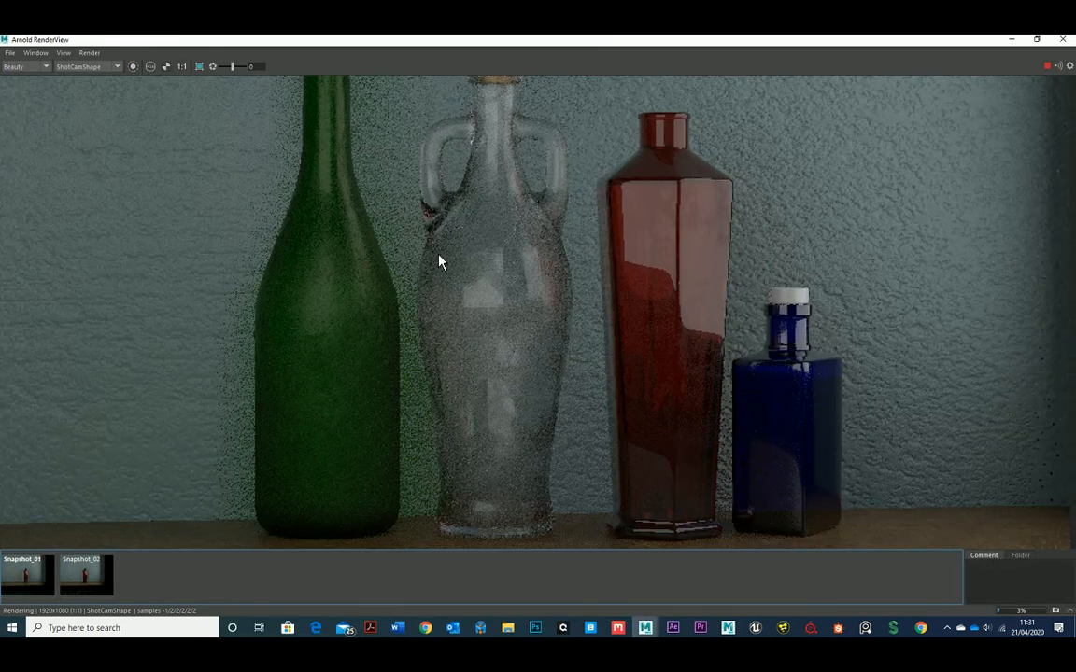
Step: Restrict the Arnold render to a crop region around the clear handled bottle
{"action": "left_click", "coordinate": [200, 67]}
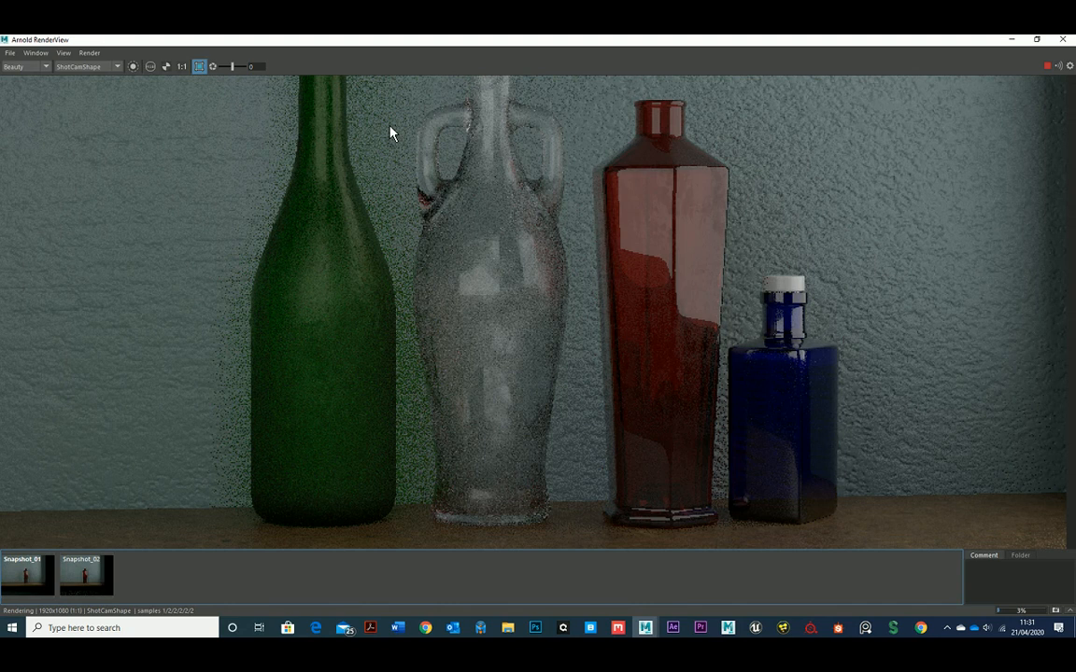
{"action": "left_click_drag", "start_coordinate": [385, 87], "coordinate": [604, 549]}
{"action": "scroll", "coordinate": [545, 411], "scroll_direction": "down", "scroll_amount": 3}
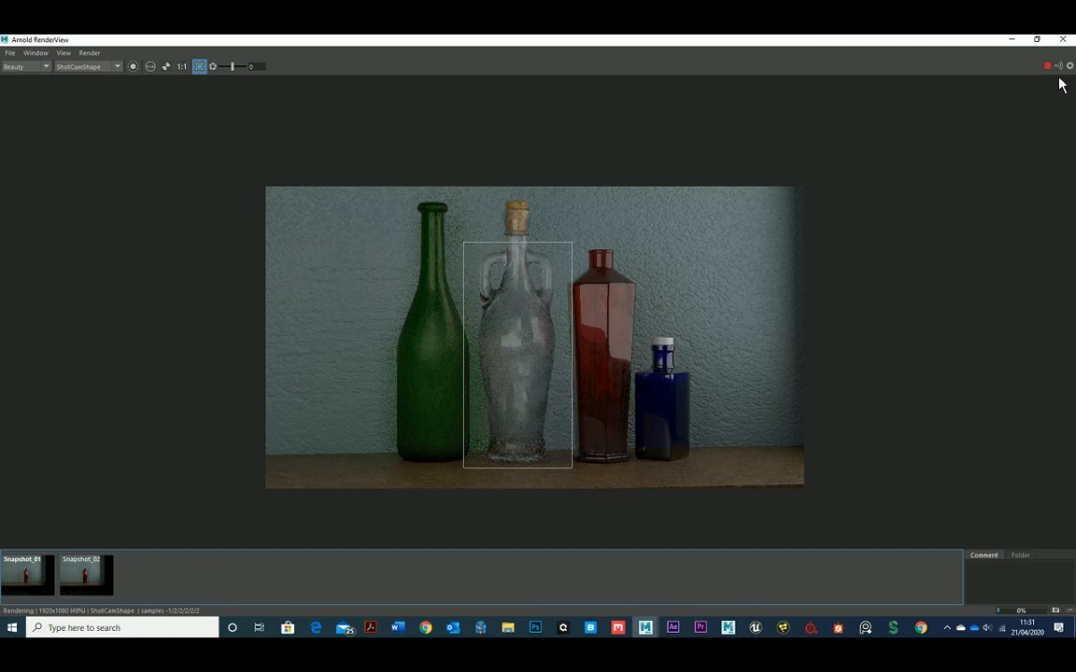
Step: Break the dirt texture's connection to the Specular Roughness of the clear handled bottle's aiStandardSurface21 shader
{"action": "left_click", "coordinate": [1011, 39]}
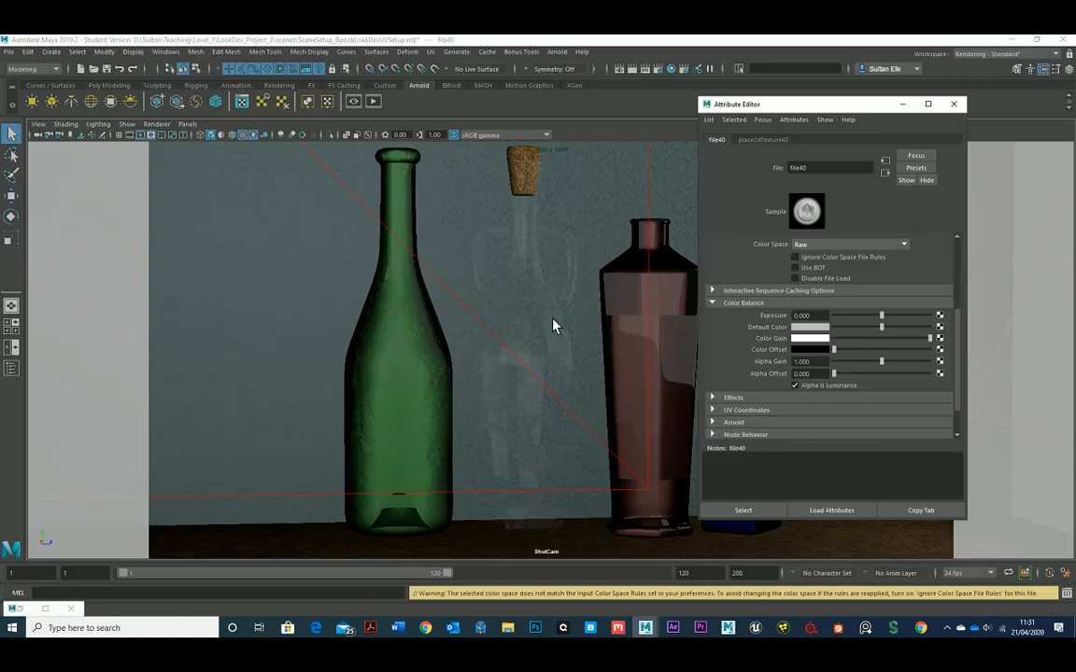
{"action": "left_click", "coordinate": [496, 286]}
{"action": "right_click", "coordinate": [800, 297]}
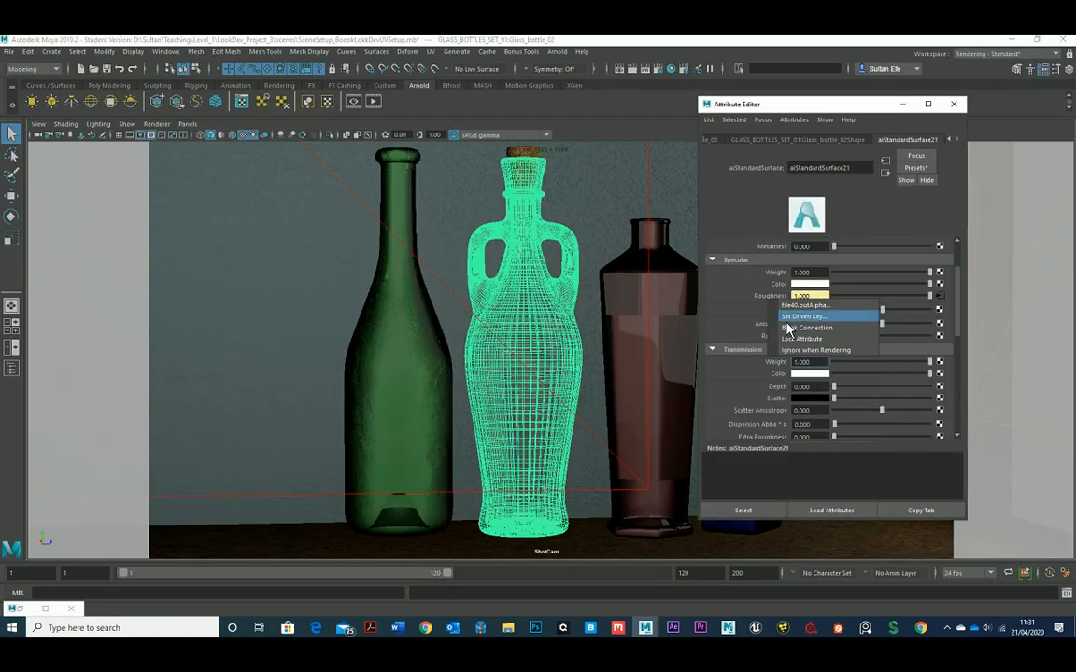
{"action": "left_click", "coordinate": [792, 317]}
Step: Raise the shader's Coat Weight to about 0.71 and connect a File texture to its Coat Roughness
{"action": "scroll", "coordinate": [733, 318], "scroll_direction": "down", "scroll_amount": 2}
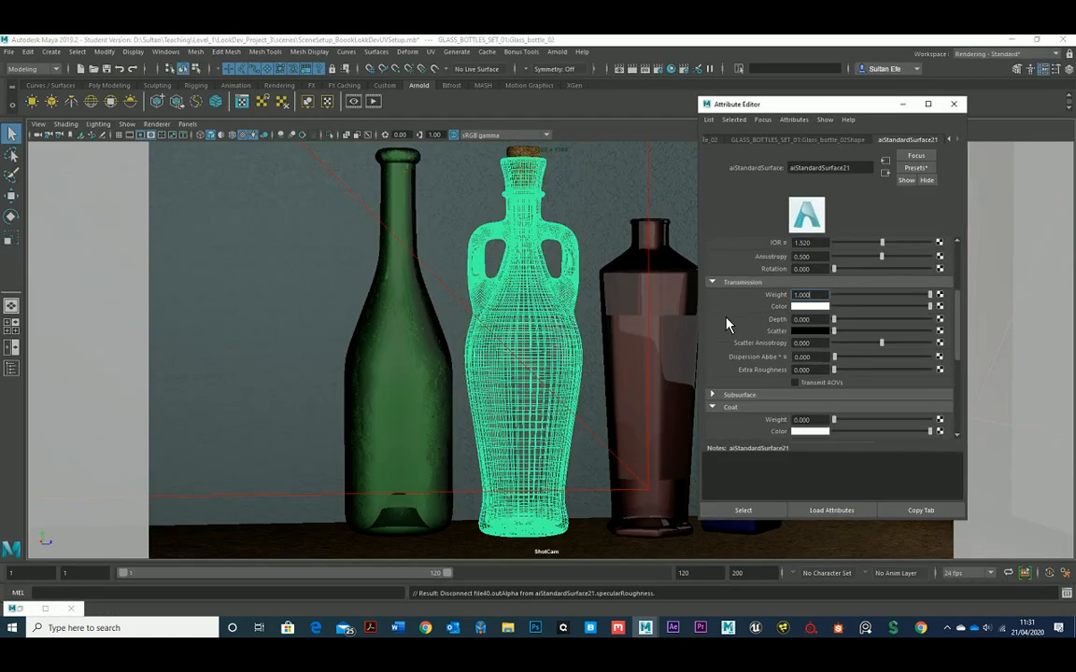
{"action": "scroll", "coordinate": [727, 325], "scroll_direction": "down", "scroll_amount": 2}
{"action": "scroll", "coordinate": [738, 331], "scroll_direction": "down", "scroll_amount": 1}
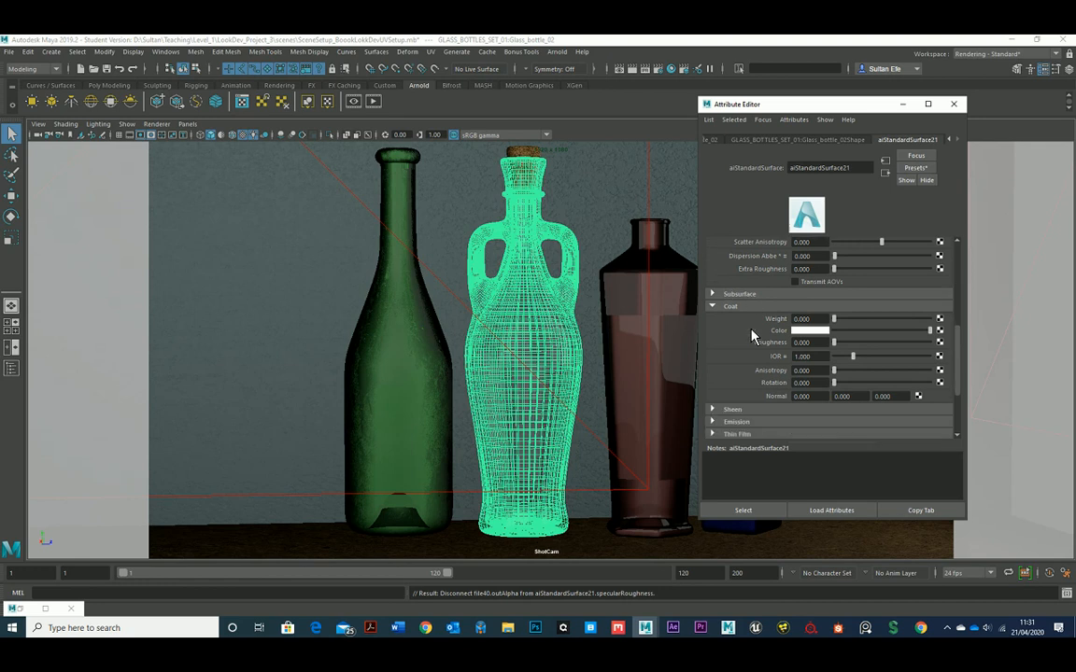
{"action": "left_click_drag", "start_coordinate": [834, 320], "coordinate": [884, 321]}
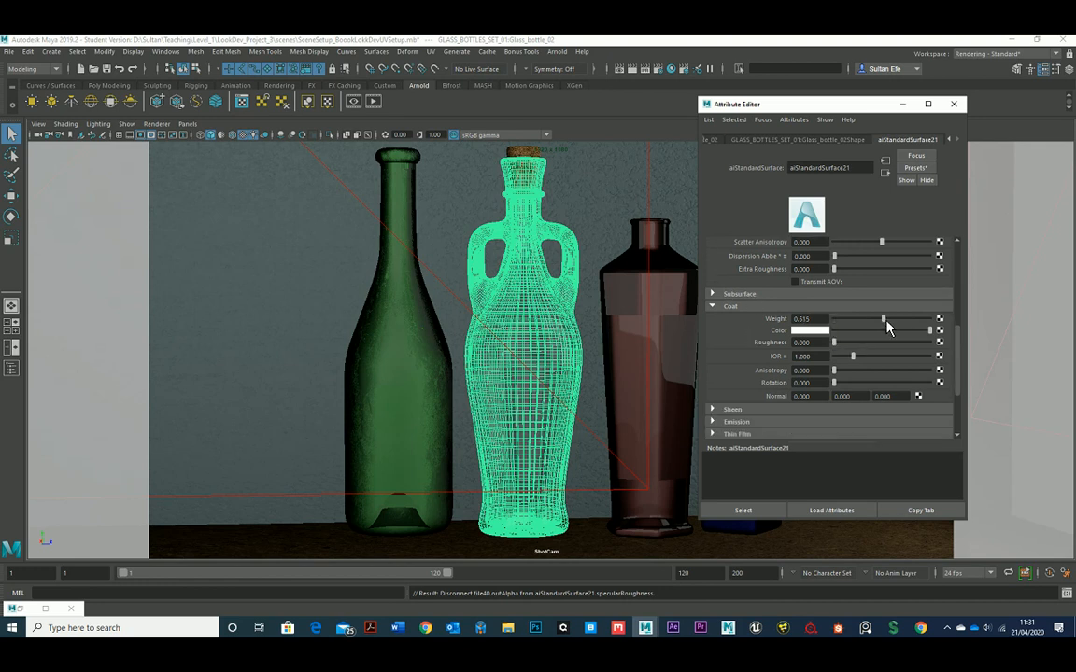
{"action": "left_click", "coordinate": [940, 343]}
{"action": "left_click", "coordinate": [487, 247]}
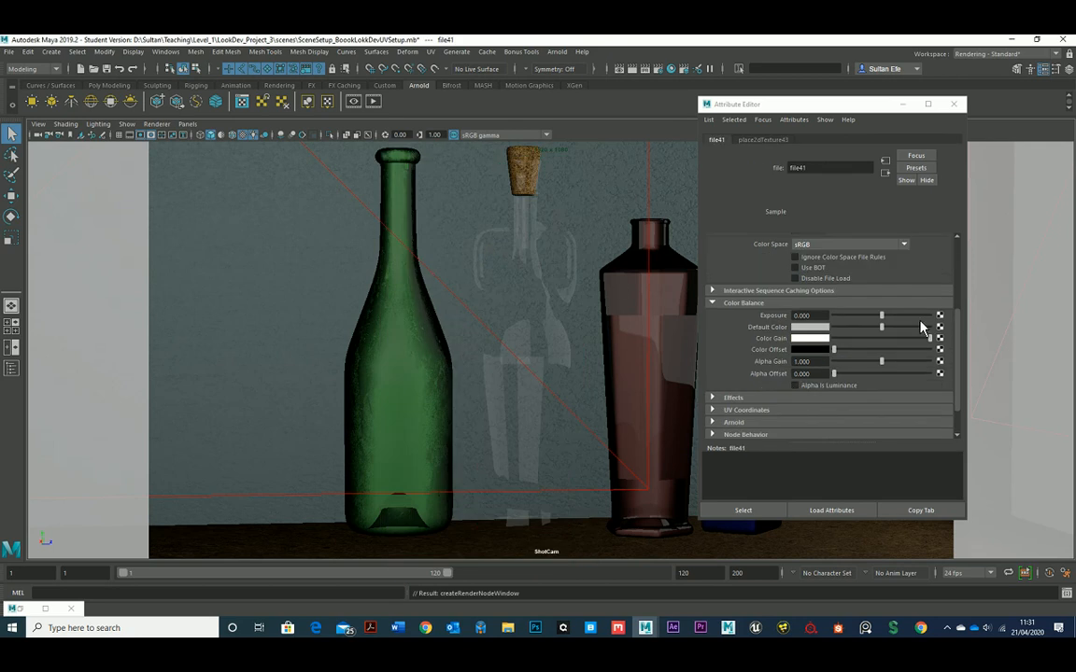
Step: Load 006_RV_TEXTURE_DIRT.jpg from the GlassBottlesMAPS folder as the coat roughness texture's image
{"action": "scroll", "coordinate": [833, 285], "scroll_direction": "up", "scroll_amount": 3}
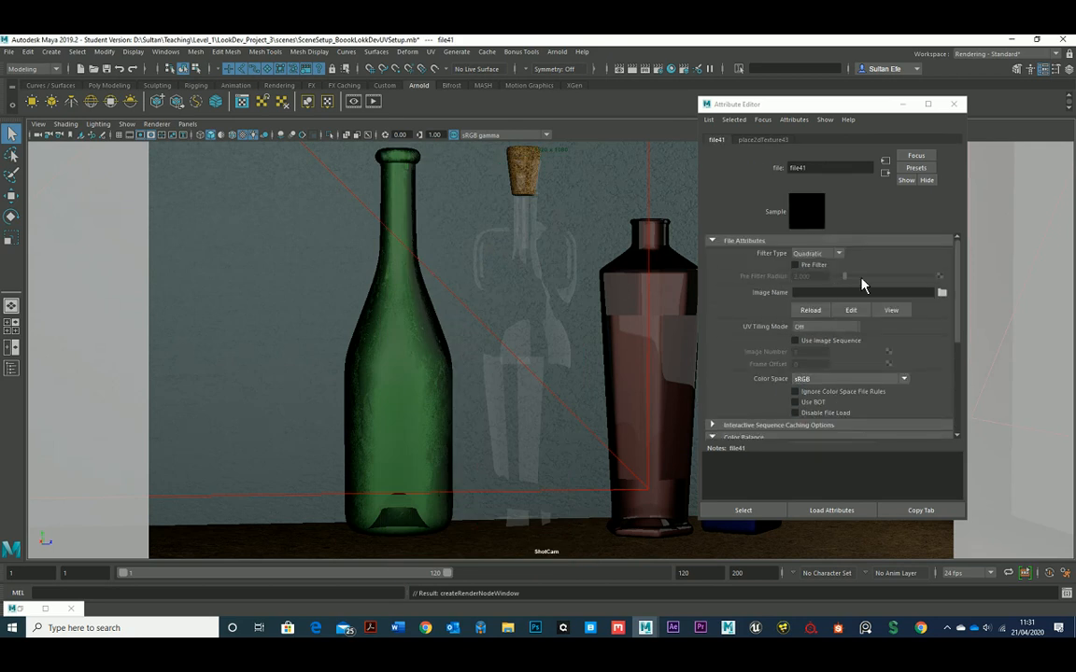
{"action": "left_click", "coordinate": [941, 289]}
{"action": "left_click", "coordinate": [460, 229]}
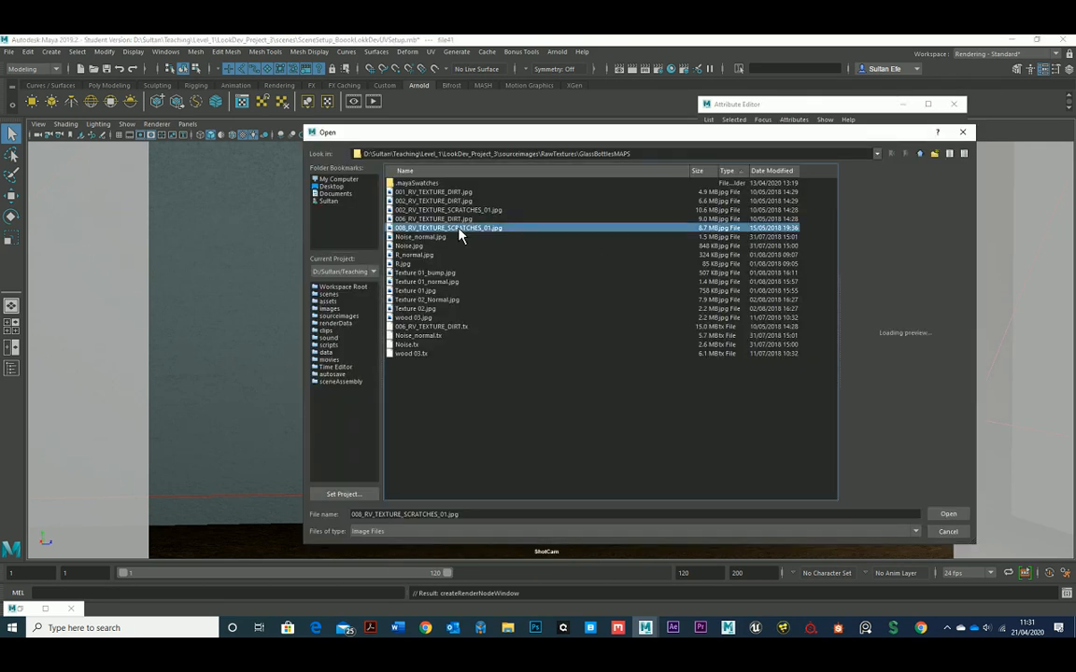
{"action": "left_click", "coordinate": [459, 213]}
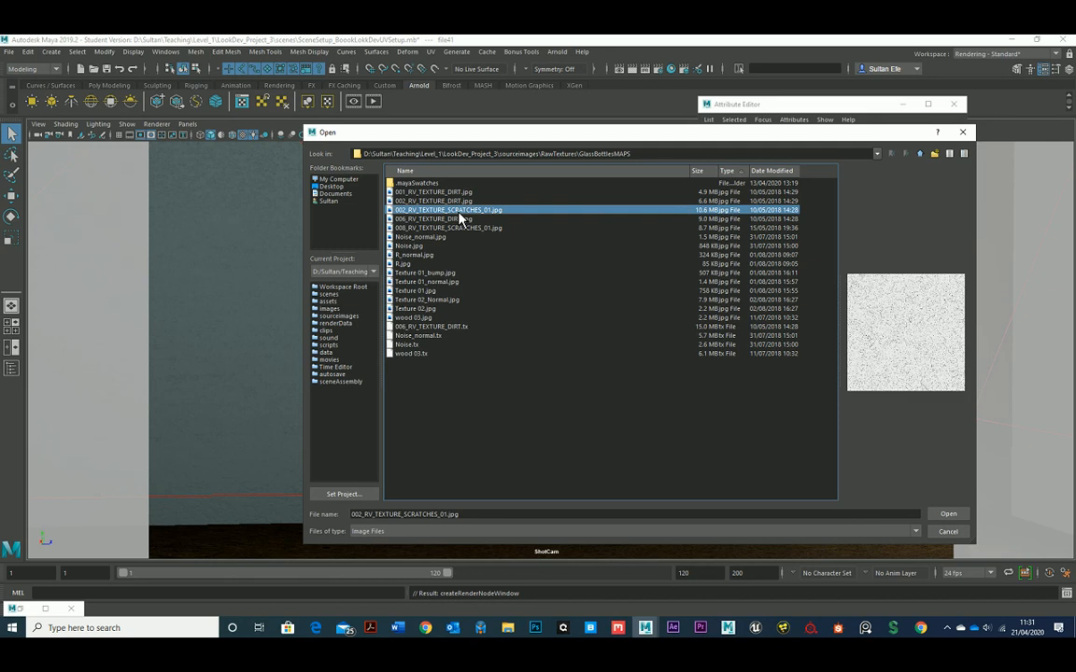
{"action": "left_click", "coordinate": [446, 218]}
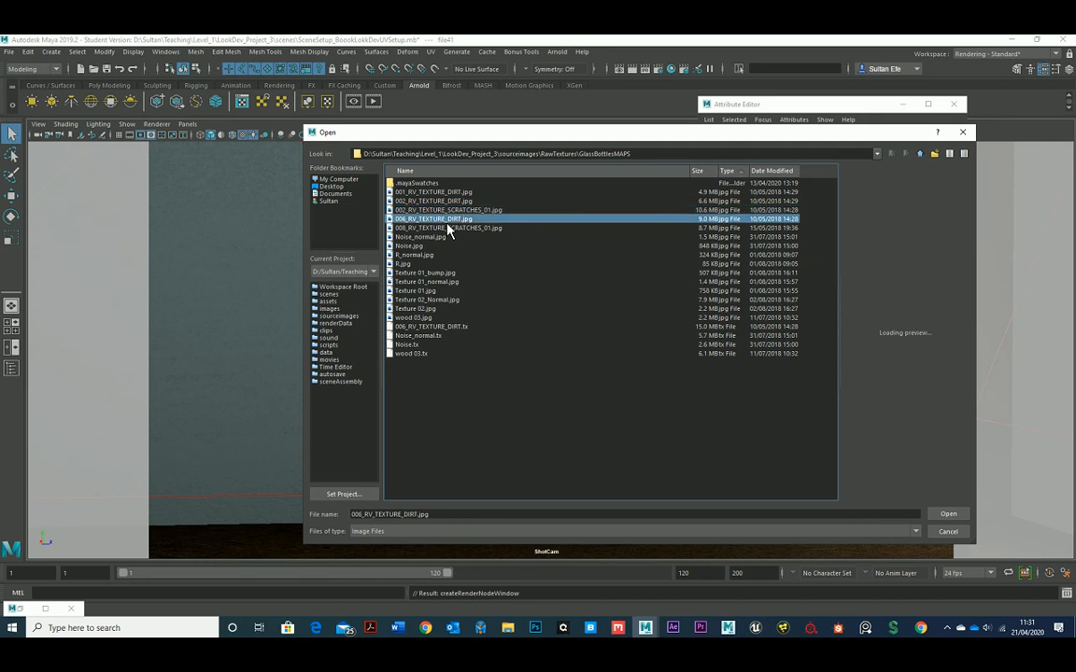
{"action": "left_click", "coordinate": [949, 515]}
Step: Set the coat roughness texture's Color Space to Raw and return to the aiStandardSurface21 shader's attributes
{"action": "left_click", "coordinate": [820, 379]}
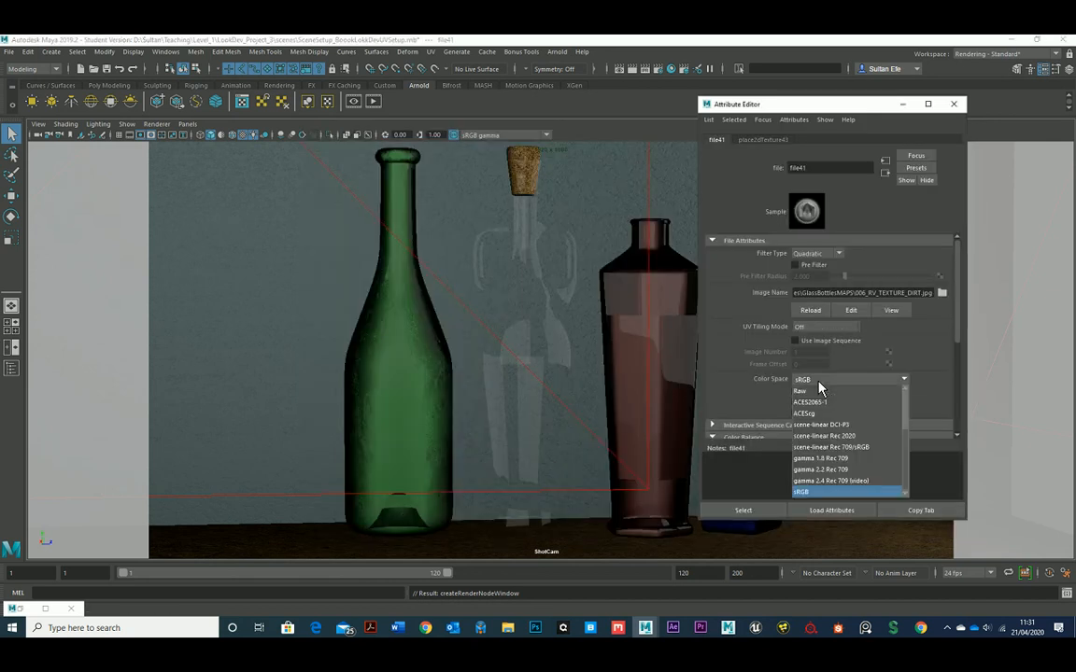
{"action": "left_click", "coordinate": [816, 402]}
{"action": "scroll", "coordinate": [752, 365], "scroll_direction": "down", "scroll_amount": 5}
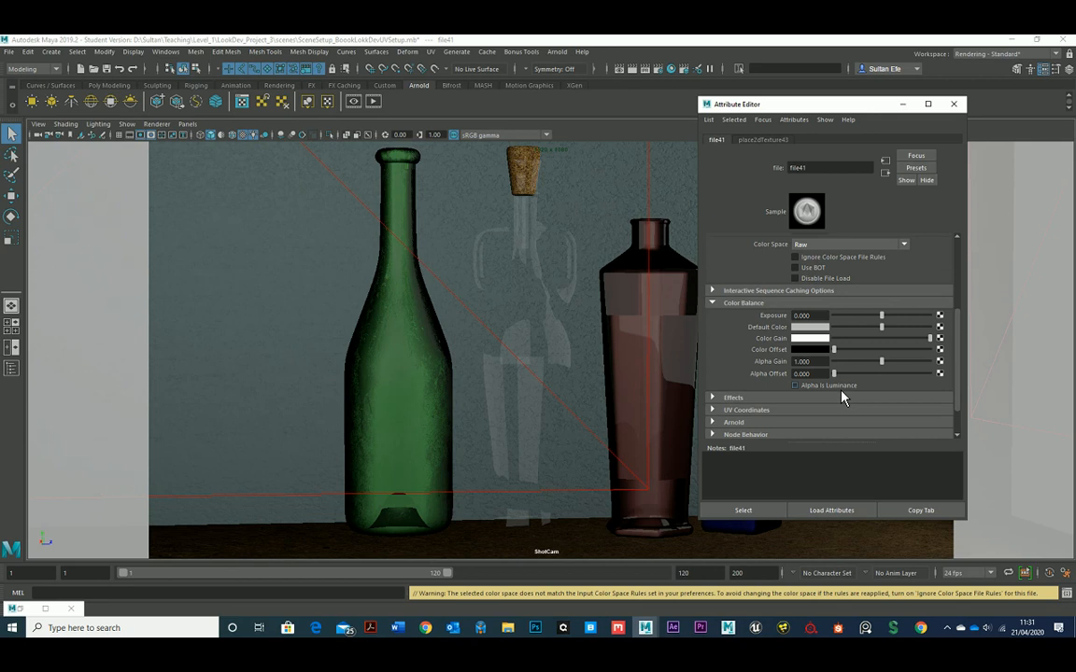
{"action": "left_click", "coordinate": [885, 174]}
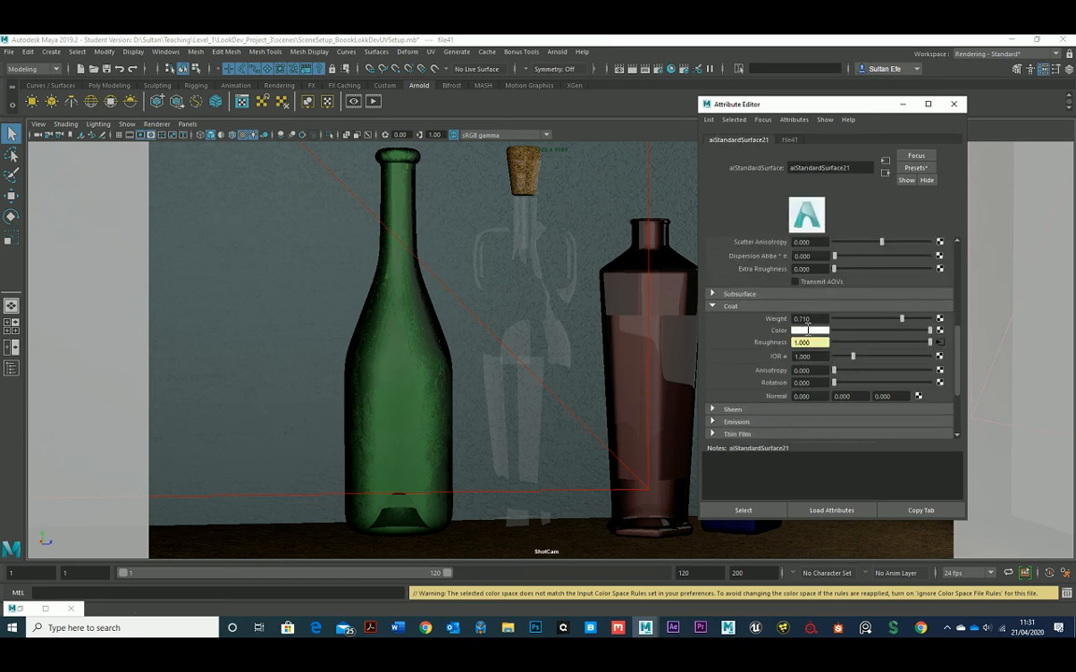
Step: Check the clear bottle's coat in the Arnold RenderView, briefly isolating the selected bottle in the render
{"action": "left_click", "coordinate": [34, 613]}
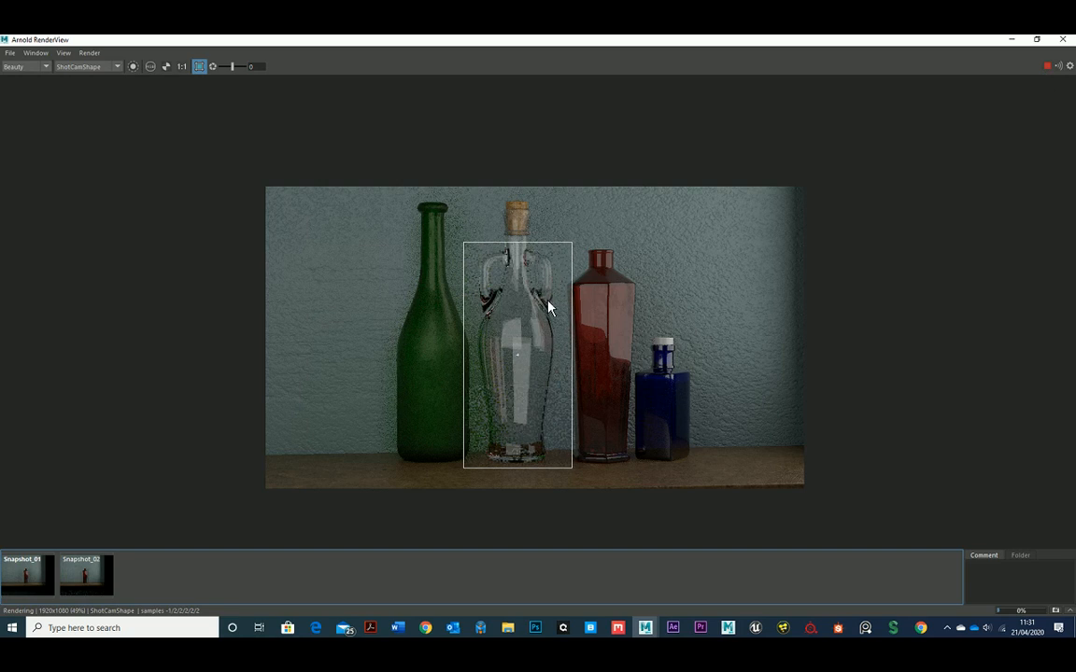
{"action": "scroll", "coordinate": [558, 349], "scroll_direction": "up", "scroll_amount": 1}
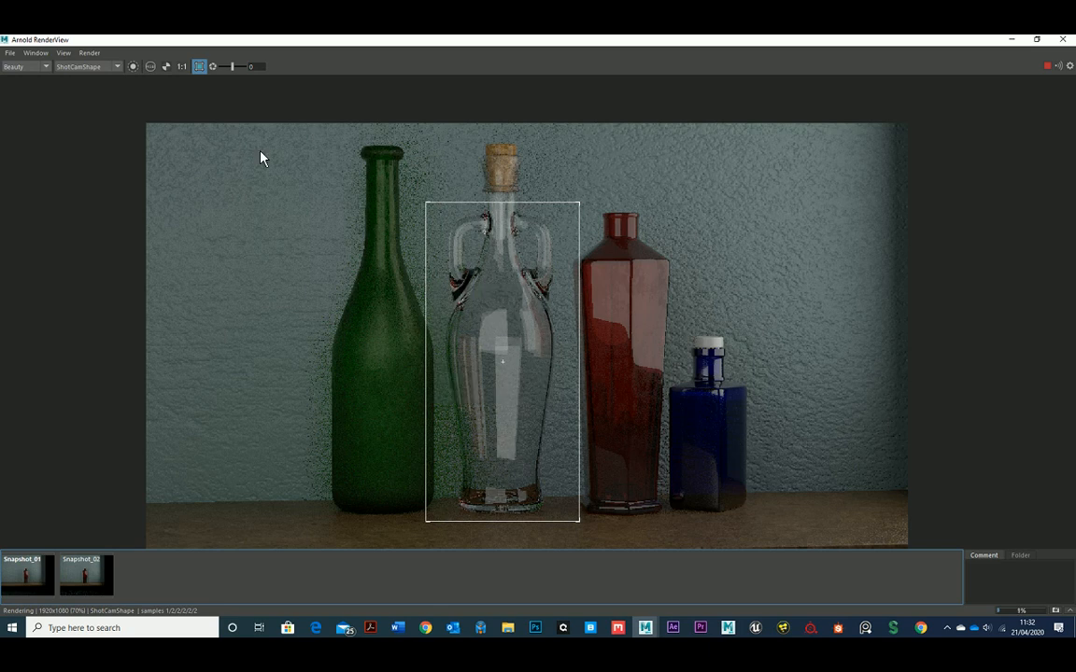
{"action": "left_click", "coordinate": [132, 66]}
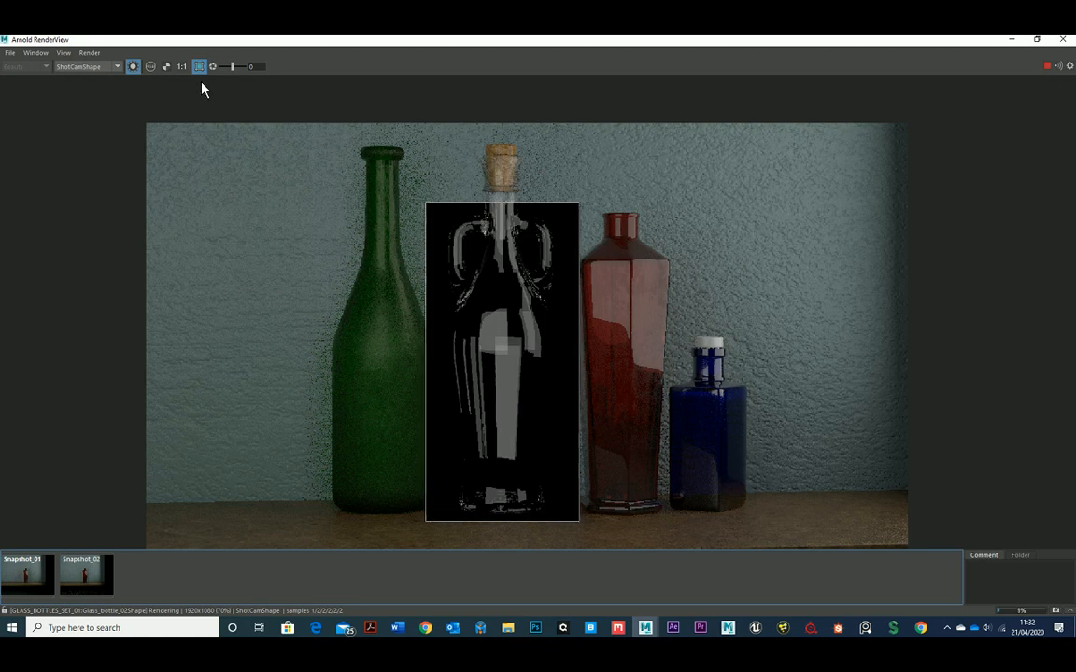
{"action": "left_click", "coordinate": [134, 67]}
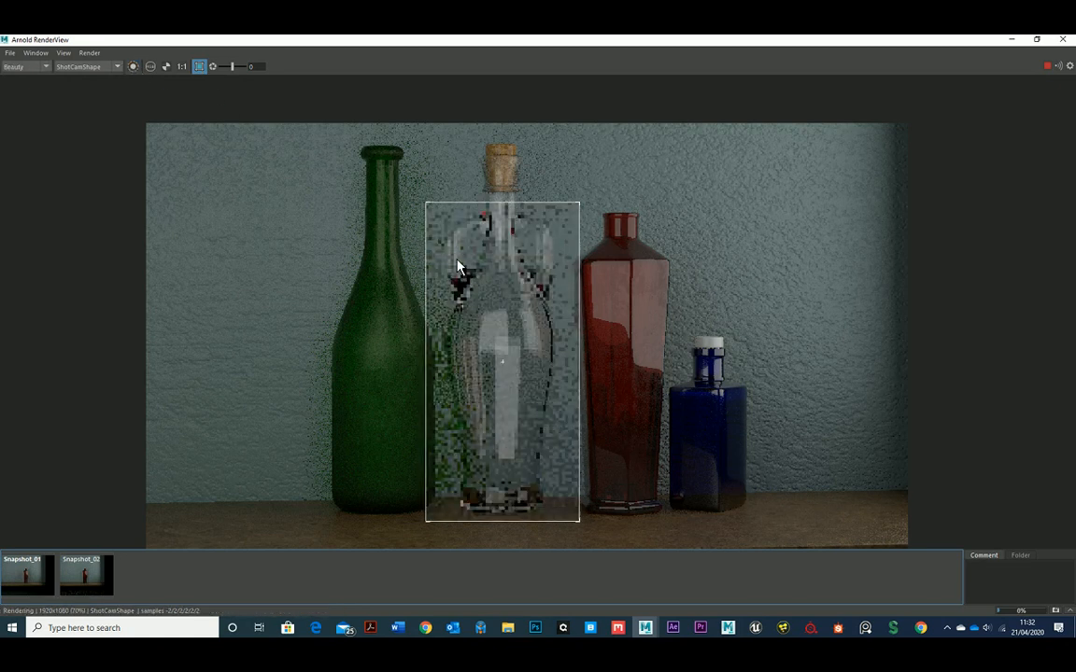
Step: Turn off the crop region and restore the Arnold RenderView to a smaller floating window
{"action": "left_click", "coordinate": [198, 66]}
{"action": "scroll", "coordinate": [497, 286], "scroll_direction": "down", "scroll_amount": 1}
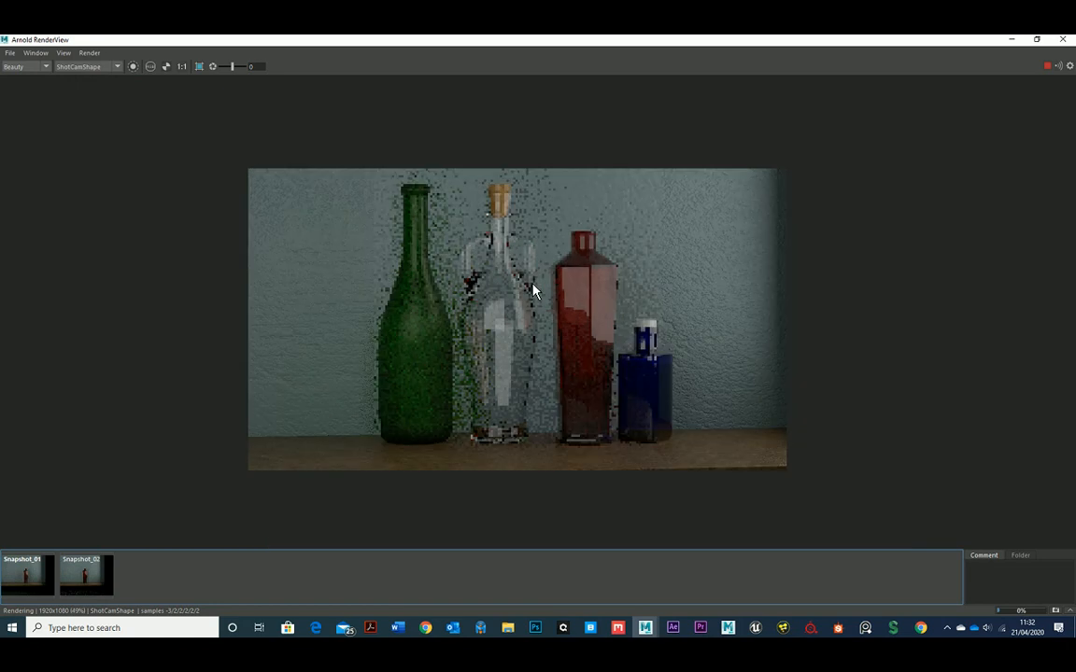
{"action": "middle_click_drag", "start_coordinate": [534, 291], "coordinate": [482, 283]}
{"action": "left_click_drag", "start_coordinate": [922, 44], "coordinate": [586, 62]}
Step: Examine the clear bottle's coat effect up close in the full render alongside its shader settings
{"action": "left_click", "coordinate": [804, 108]}
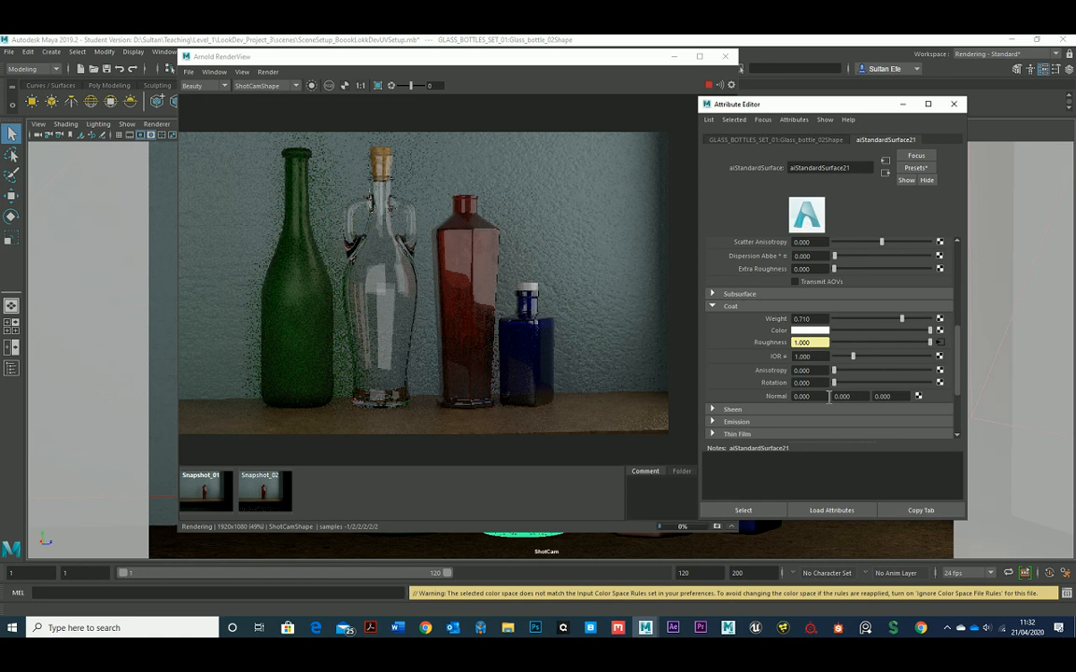
{"action": "left_click", "coordinate": [756, 357]}
{"action": "left_click", "coordinate": [775, 417]}
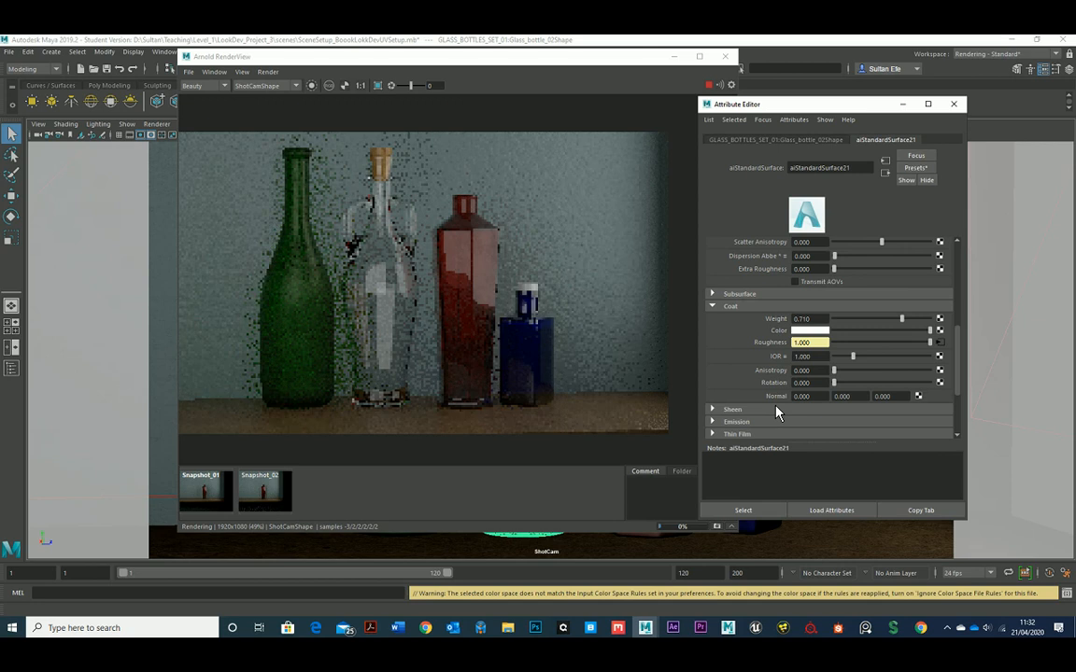
{"action": "scroll", "coordinate": [406, 313], "scroll_direction": "up", "scroll_amount": 2}
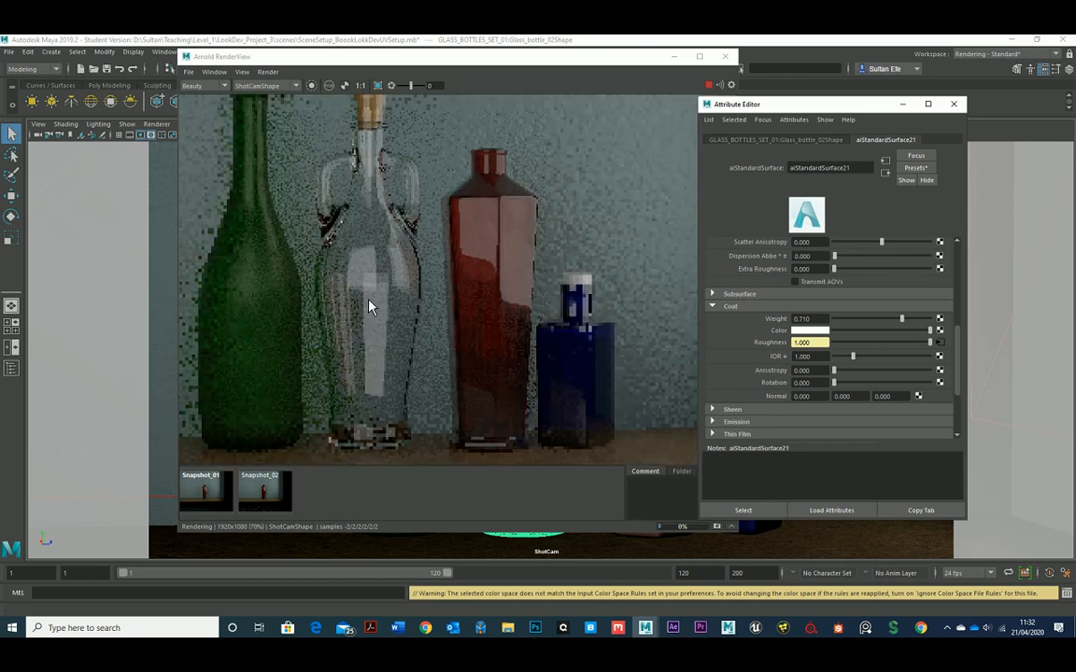
{"action": "middle_click_drag", "start_coordinate": [372, 304], "coordinate": [384, 305]}
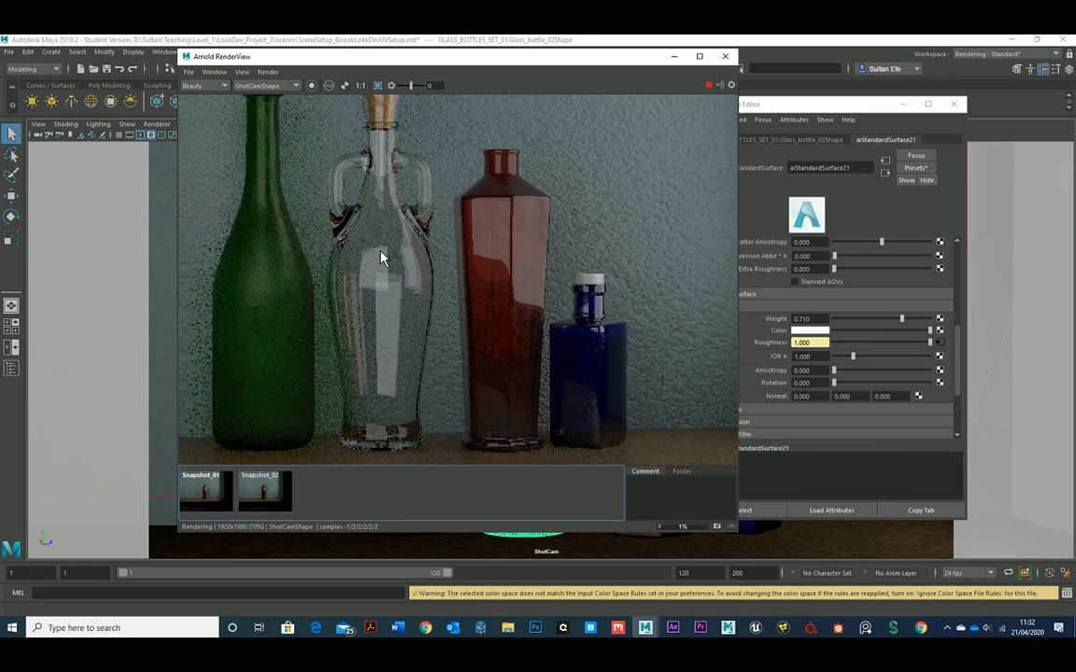
Step: Connect a new File texture to the specular roughness of the clear bottle's aiStandardSurface21 shader
{"action": "left_click", "coordinate": [802, 110]}
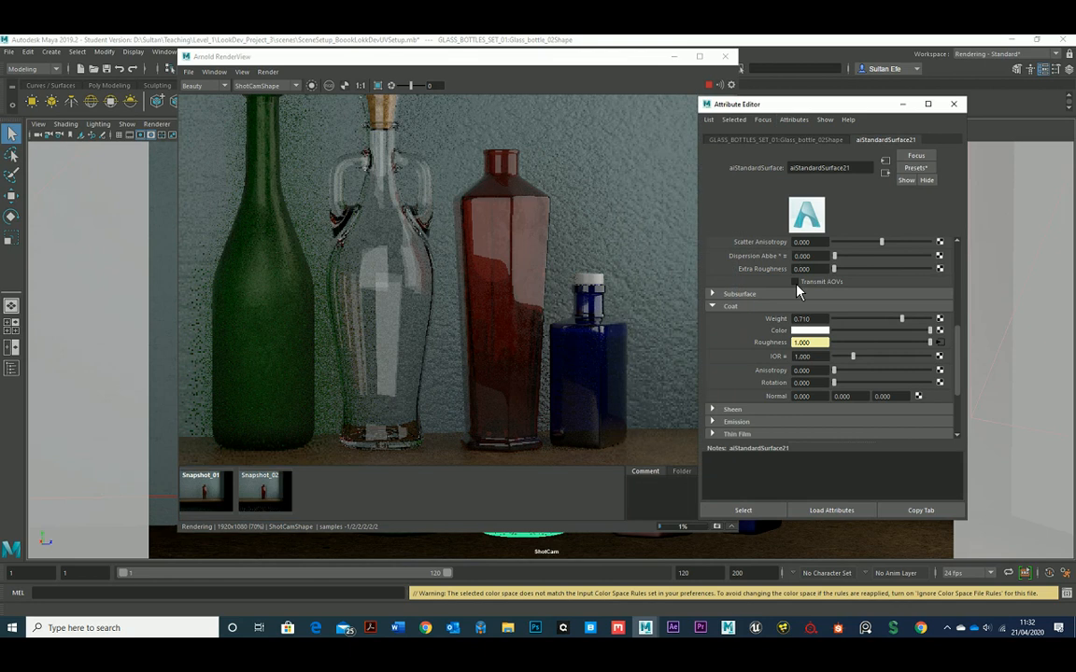
{"action": "scroll", "coordinate": [798, 291], "scroll_direction": "up", "scroll_amount": 4}
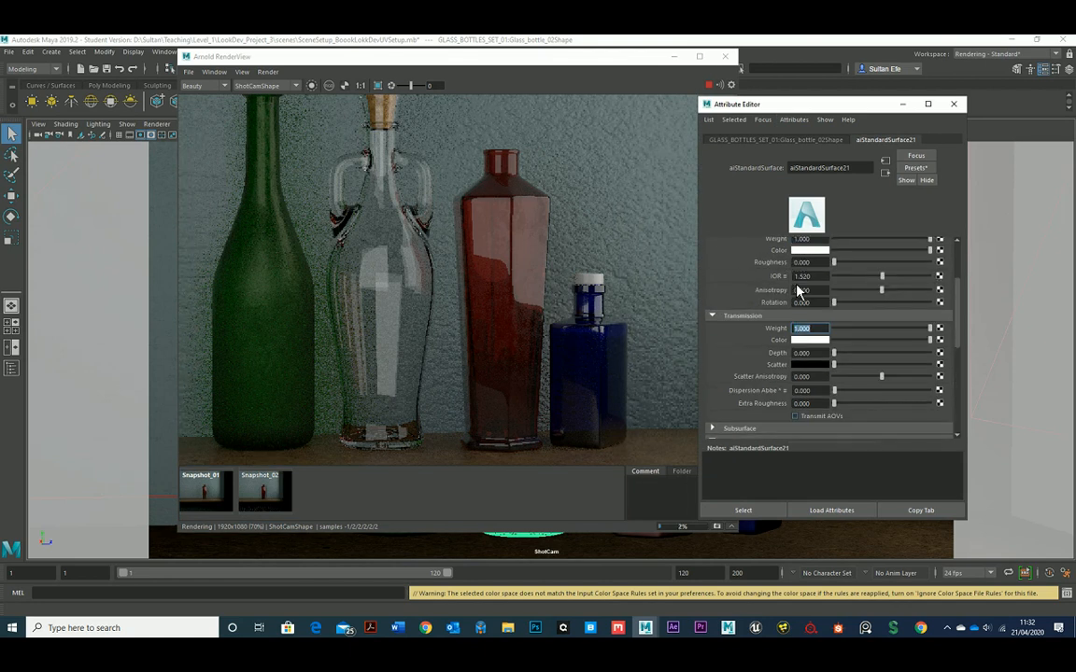
{"action": "scroll", "coordinate": [798, 291], "scroll_direction": "up", "scroll_amount": 2}
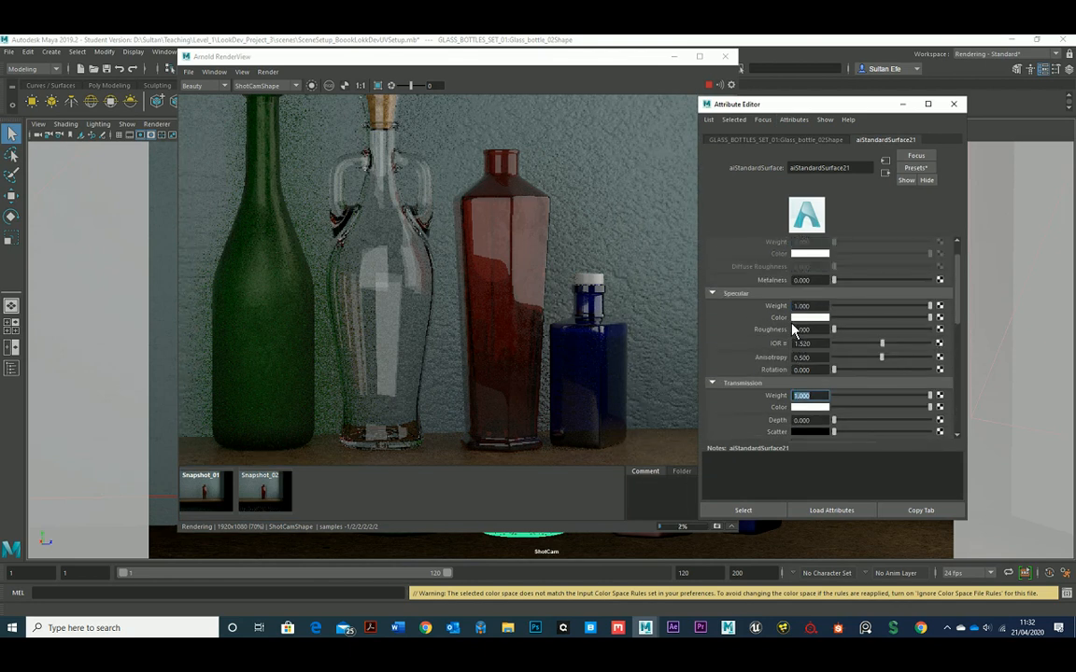
{"action": "left_click", "coordinate": [939, 329]}
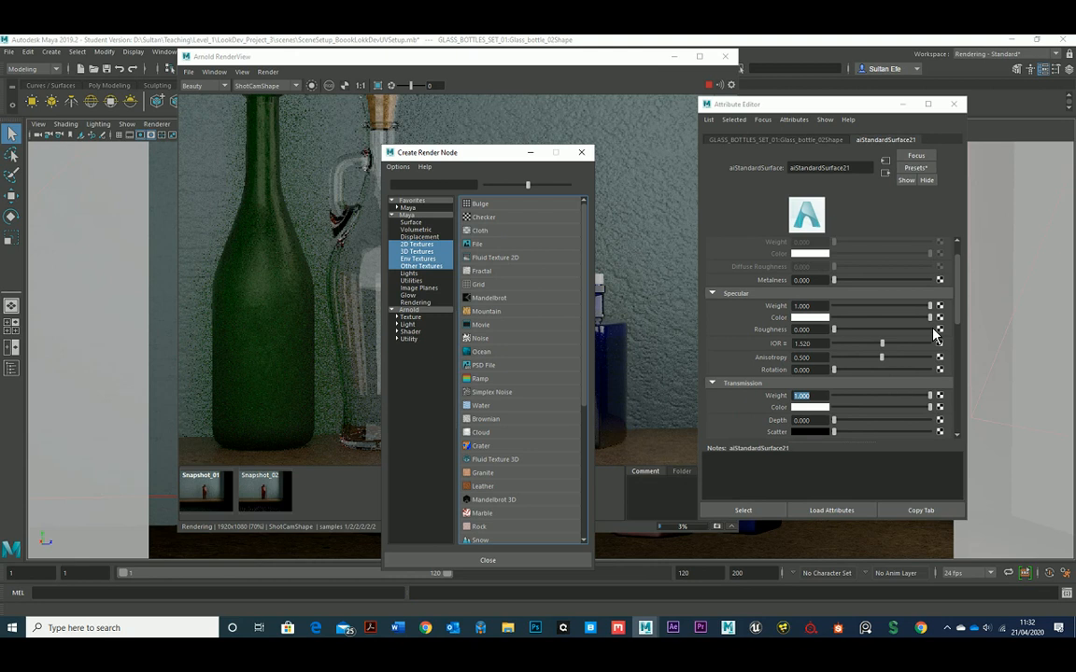
{"action": "left_click", "coordinate": [482, 250]}
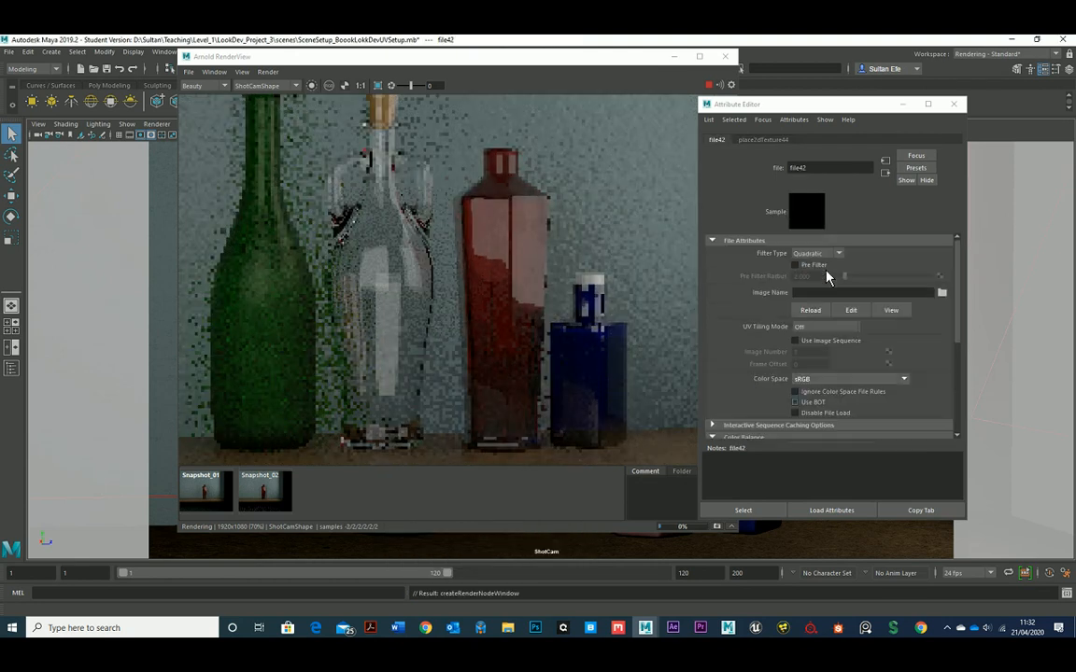
Step: Preview the dirt and scratch maps and load 008_RV_TEXTURE_SCRATCHES_01.jpg as the specular roughness texture's image
{"action": "left_click", "coordinate": [941, 294]}
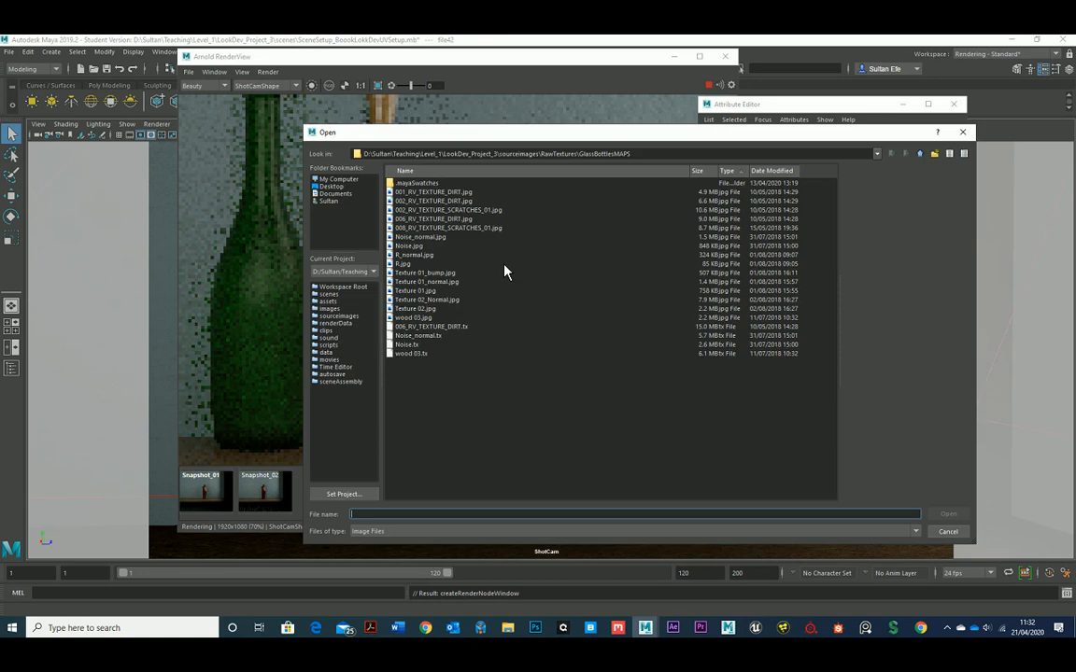
{"action": "left_click", "coordinate": [428, 237]}
{"action": "left_click", "coordinate": [430, 221]}
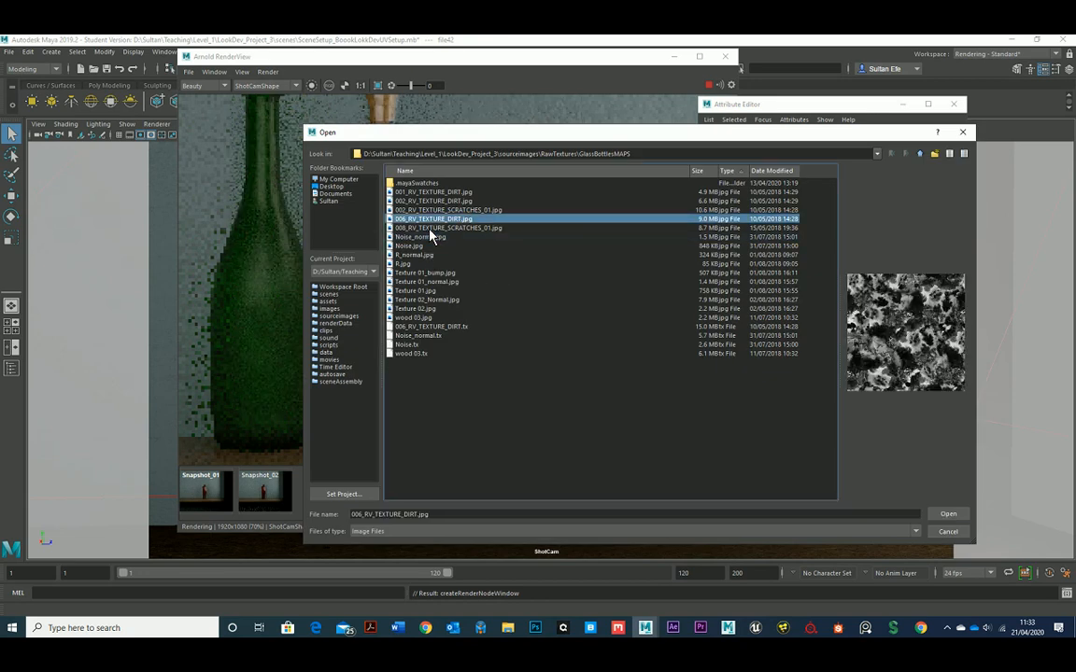
{"action": "left_click", "coordinate": [429, 229]}
{"action": "left_click", "coordinate": [444, 201]}
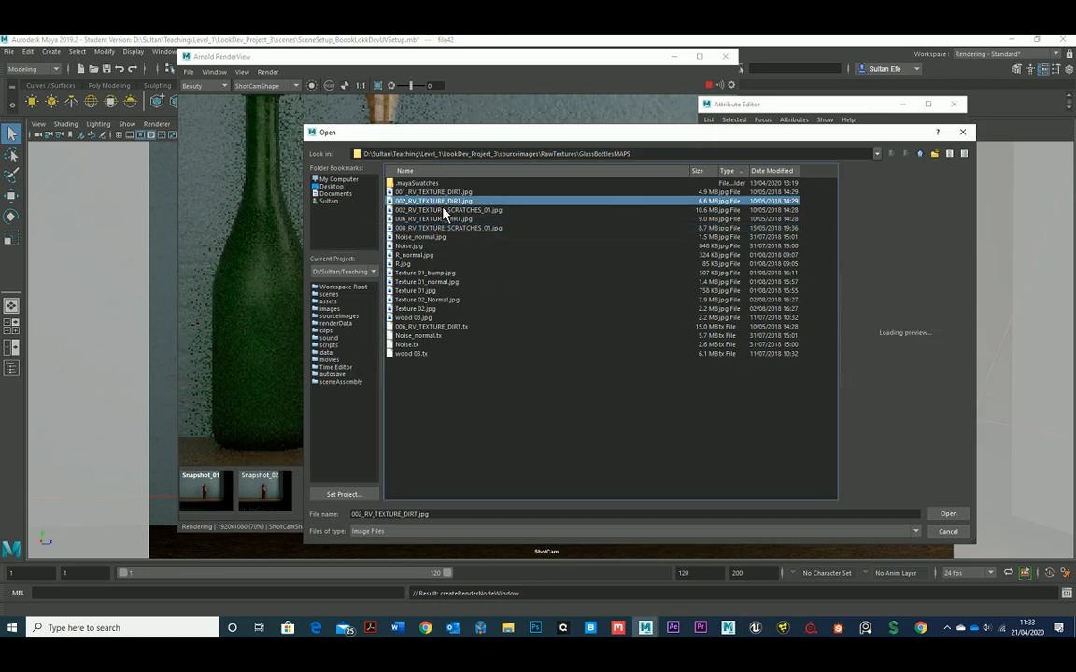
{"action": "left_click", "coordinate": [439, 211]}
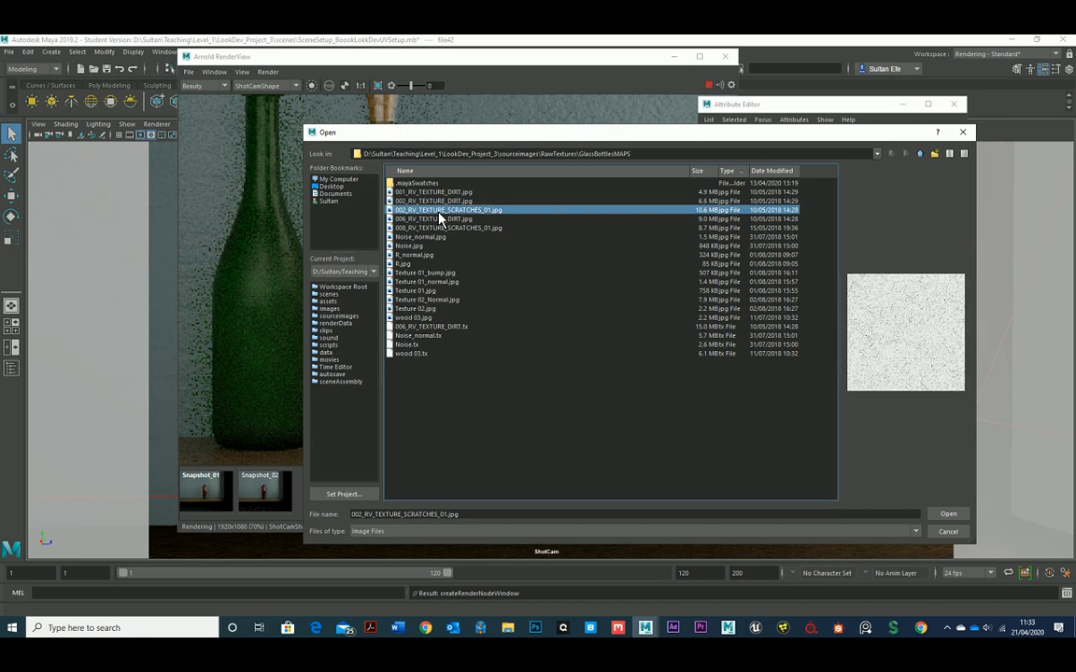
{"action": "left_click", "coordinate": [439, 228]}
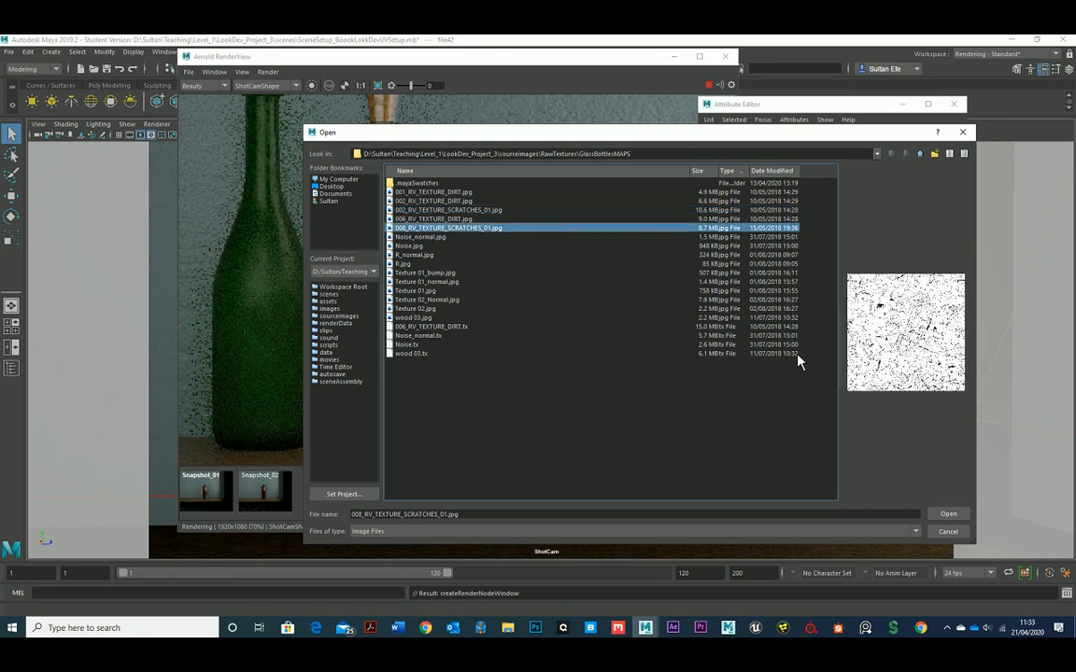
{"action": "left_click", "coordinate": [947, 516]}
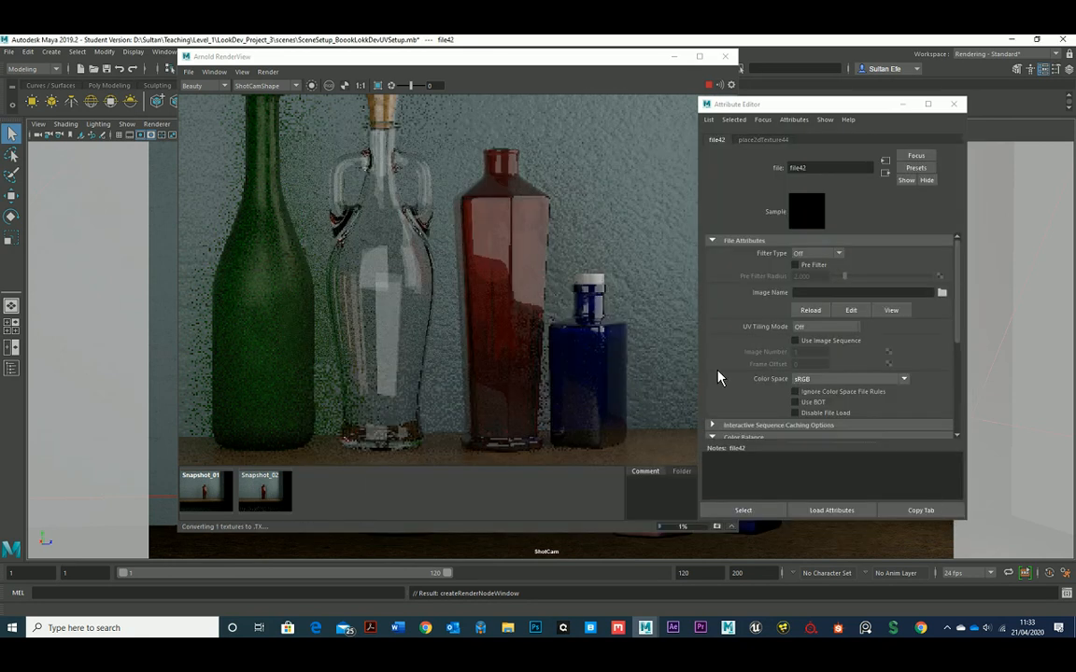
Step: With the live render paused, set the scratches texture's Color Space to Raw and enable Alpha Is Luminance, then resume rendering
{"action": "left_click", "coordinate": [707, 85]}
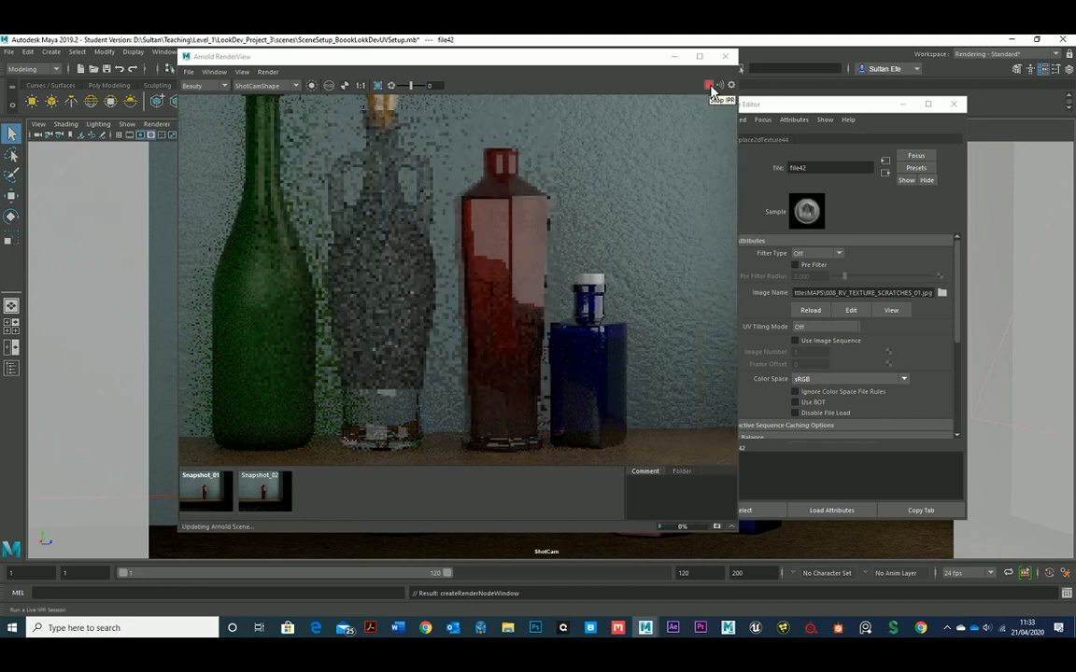
{"action": "left_click", "coordinate": [827, 380]}
{"action": "left_click", "coordinate": [813, 392]}
{"action": "scroll", "coordinate": [770, 365], "scroll_direction": "down", "scroll_amount": 3}
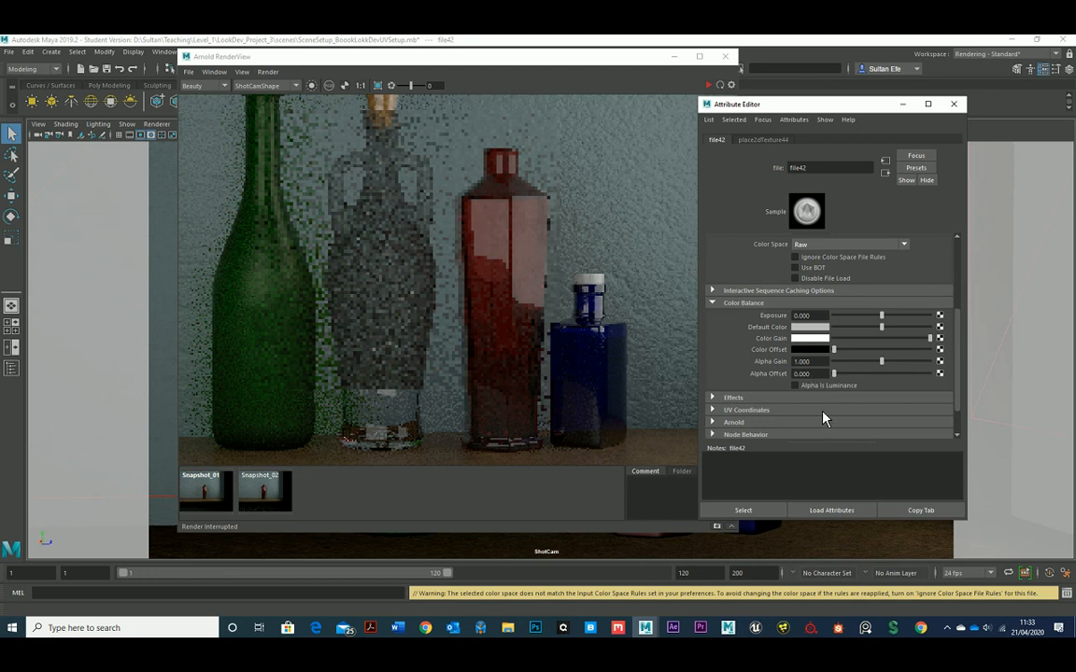
{"action": "left_click", "coordinate": [708, 86]}
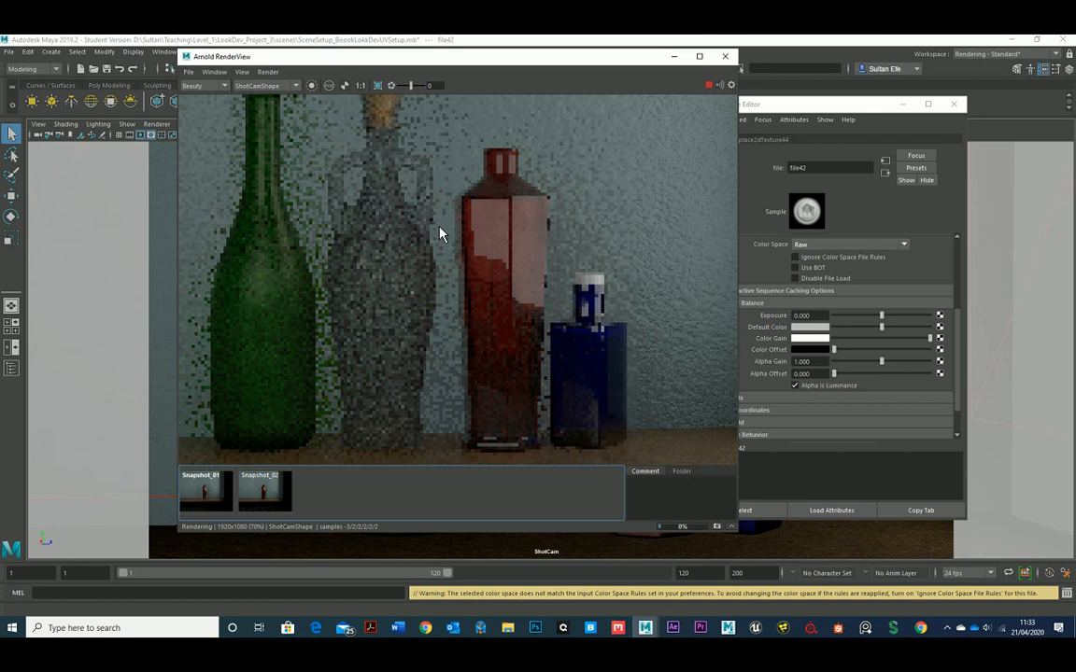
Step: Restart the live render and limit it to a crop region around the clear bottle's handles and body
{"action": "scroll", "coordinate": [434, 233], "scroll_direction": "down", "scroll_amount": 2}
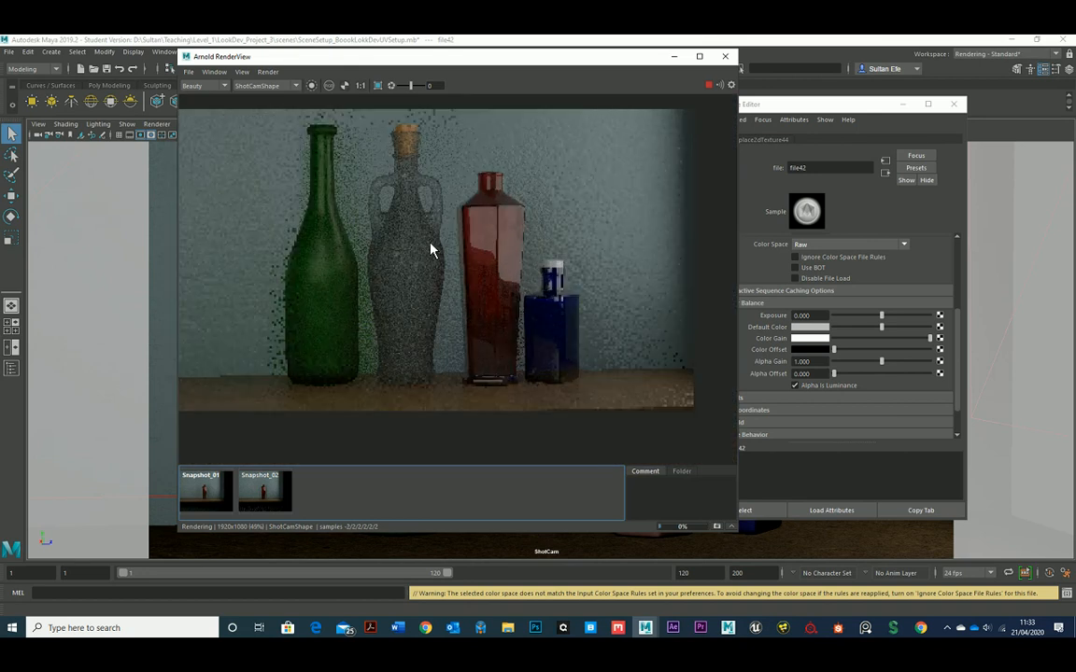
{"action": "scroll", "coordinate": [424, 238], "scroll_direction": "up", "scroll_amount": 2}
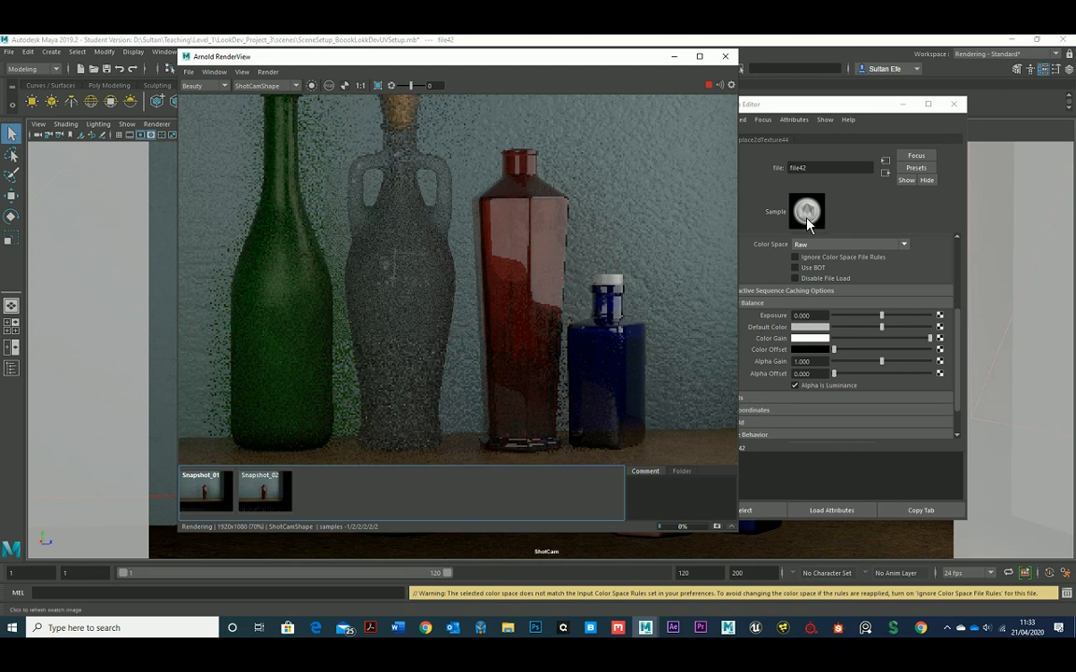
{"action": "left_click", "coordinate": [709, 85]}
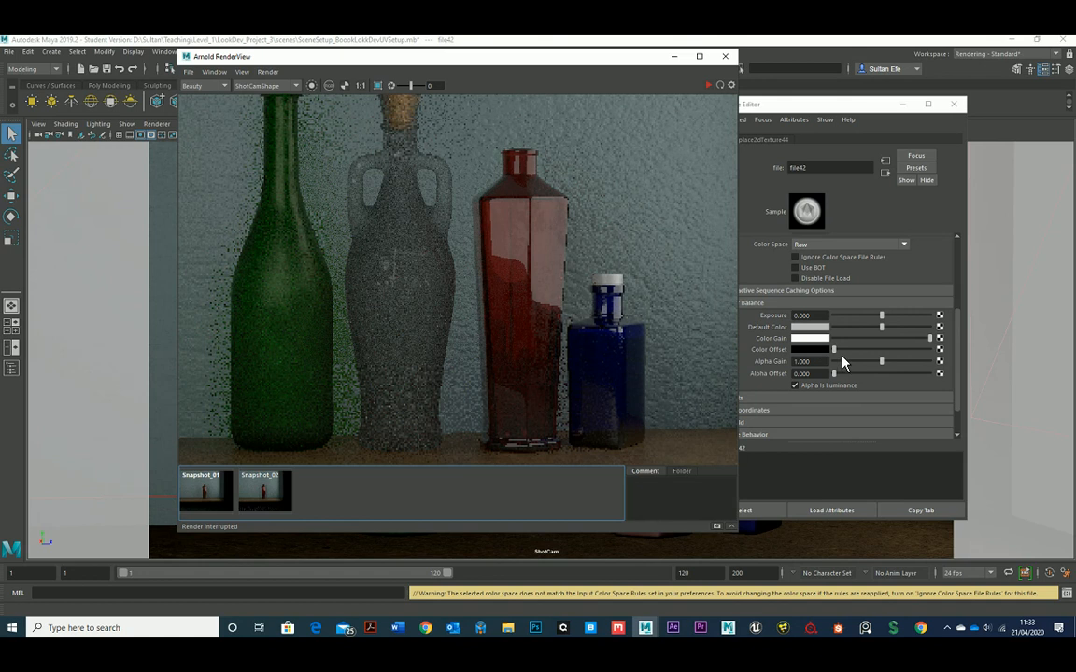
{"action": "left_click", "coordinate": [708, 85]}
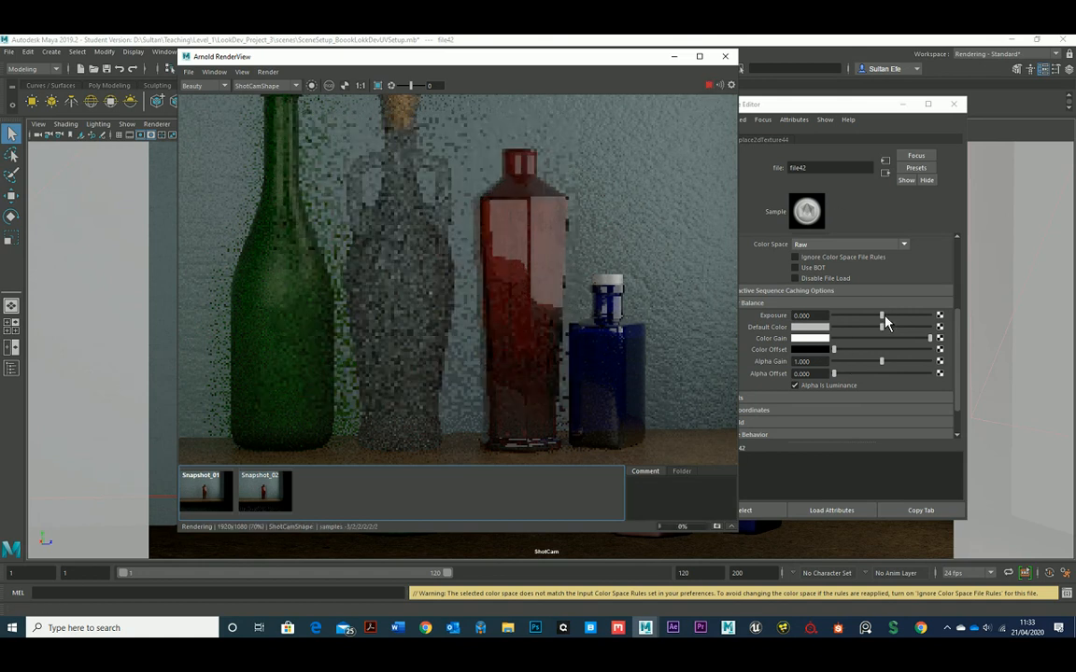
{"action": "left_click", "coordinate": [378, 85]}
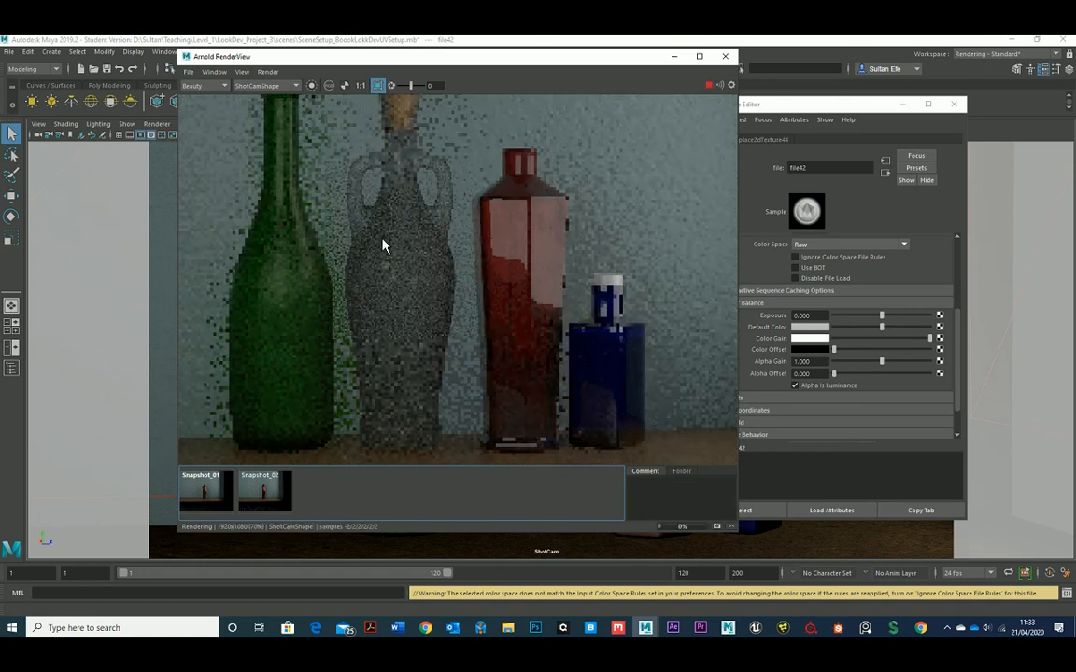
{"action": "left_click_drag", "start_coordinate": [339, 168], "coordinate": [448, 357]}
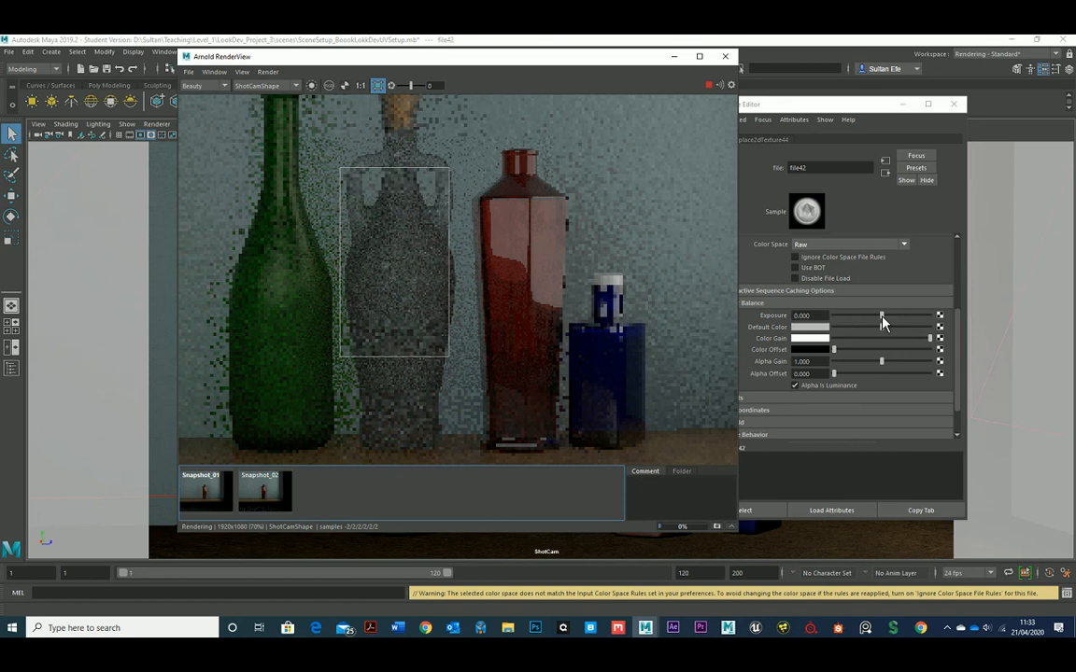
Step: Try an Exposure of about -2.041 on the scratches texture and reset it to 0
{"action": "mouse_move", "coordinate": [882, 315]}
{"action": "left_mouse_down"}
{"action": "mouse_move", "coordinate": [895, 317]}
{"action": "mouse_move", "coordinate": [865, 322]}
{"action": "left_mouse_up"}
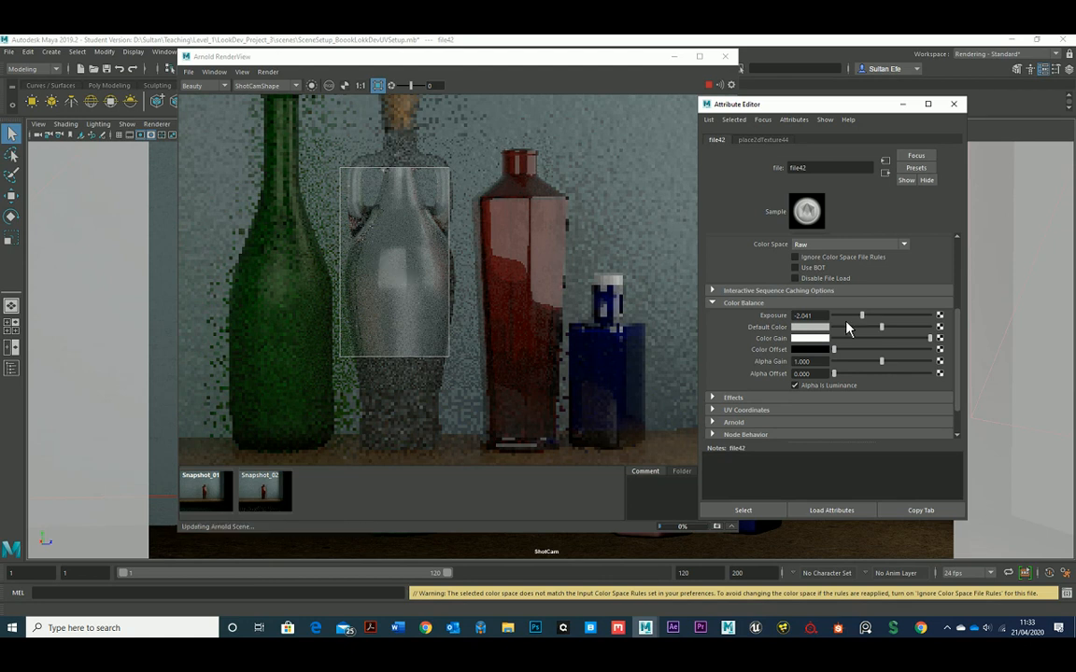
{"action": "double_click", "coordinate": [821, 316]}
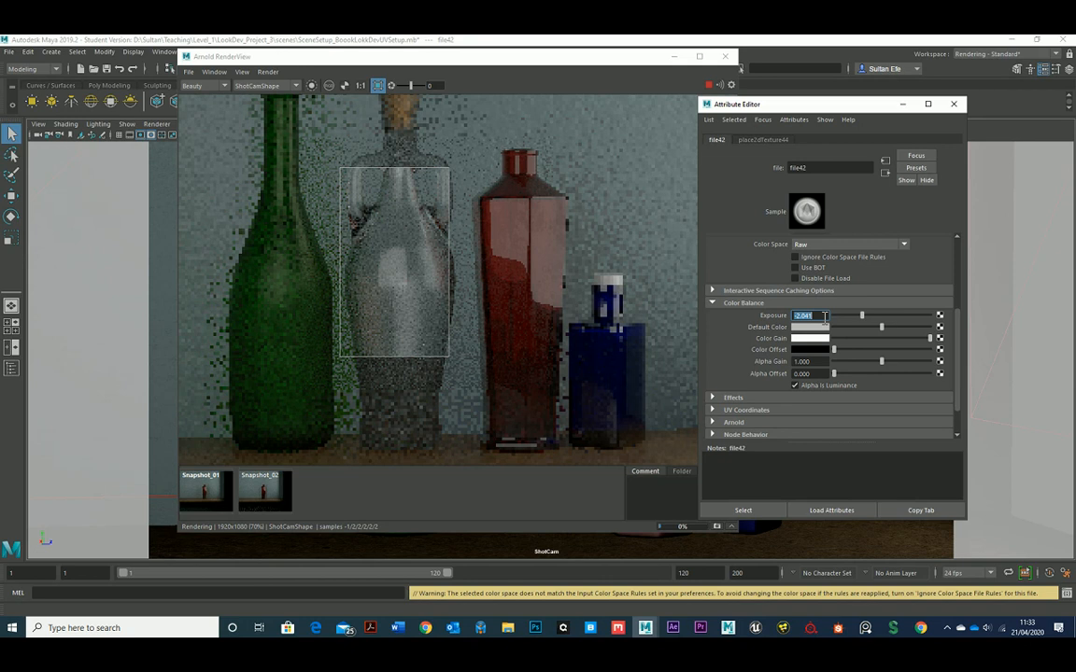
{"action": "type", "text": "0"}
{"action": "key", "text": "Return"}
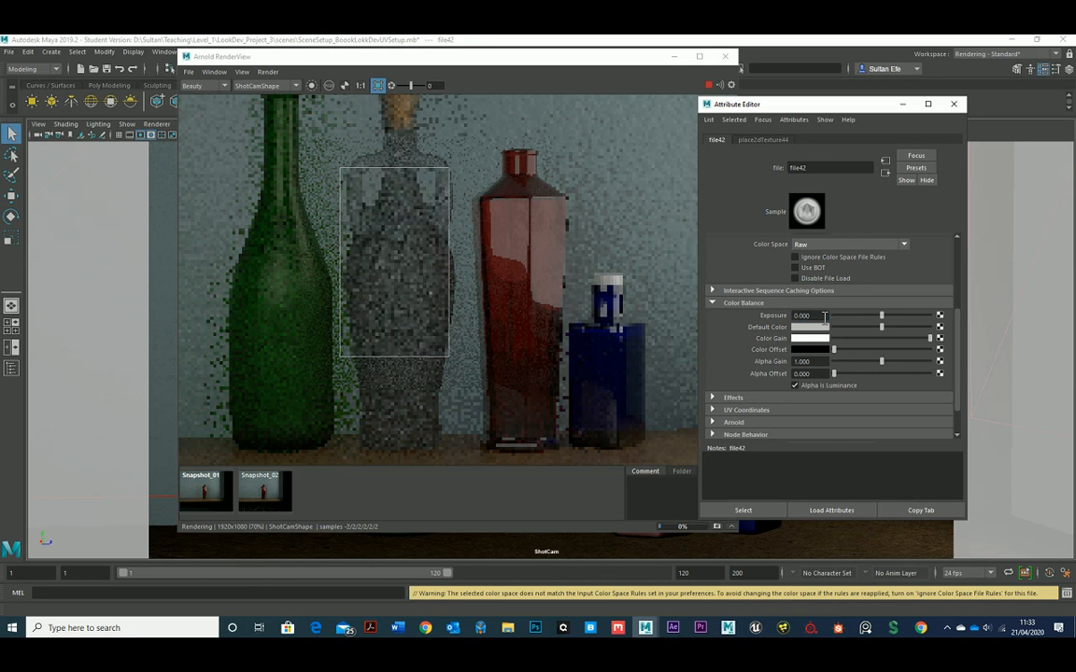
Step: Try a black Color Gain, a white Color Offset and an Exposure of about 1.036 on the scratches texture
{"action": "mouse_move", "coordinate": [834, 349]}
{"action": "left_mouse_down"}
{"action": "mouse_move", "coordinate": [913, 351]}
{"action": "mouse_move", "coordinate": [834, 347]}
{"action": "left_mouse_up"}
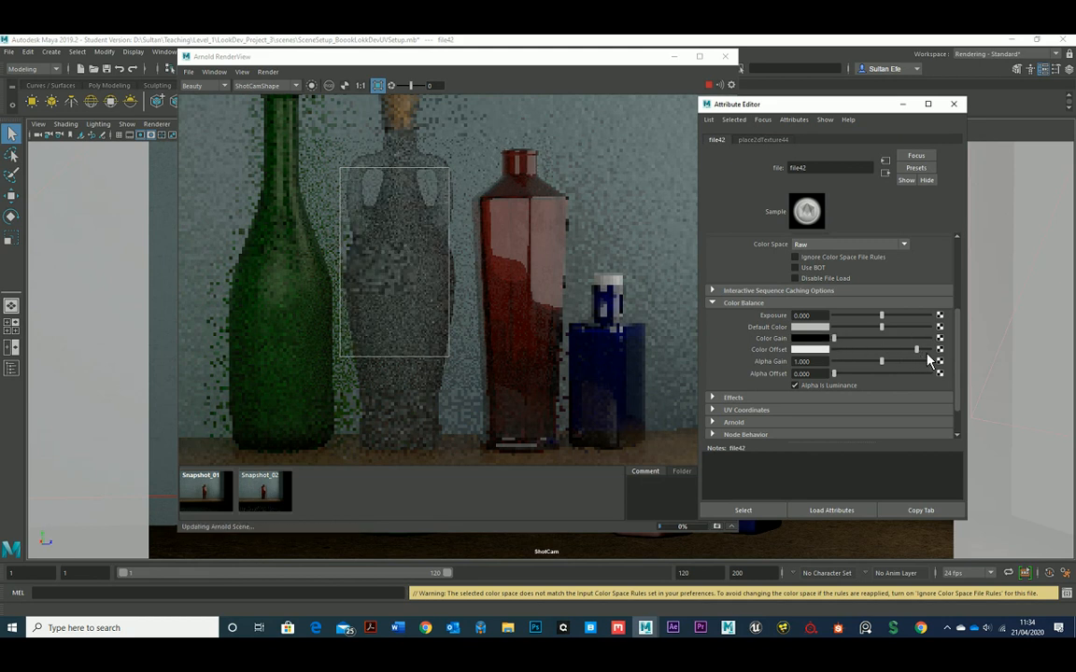
{"action": "left_click_drag", "start_coordinate": [914, 352], "coordinate": [932, 352]}
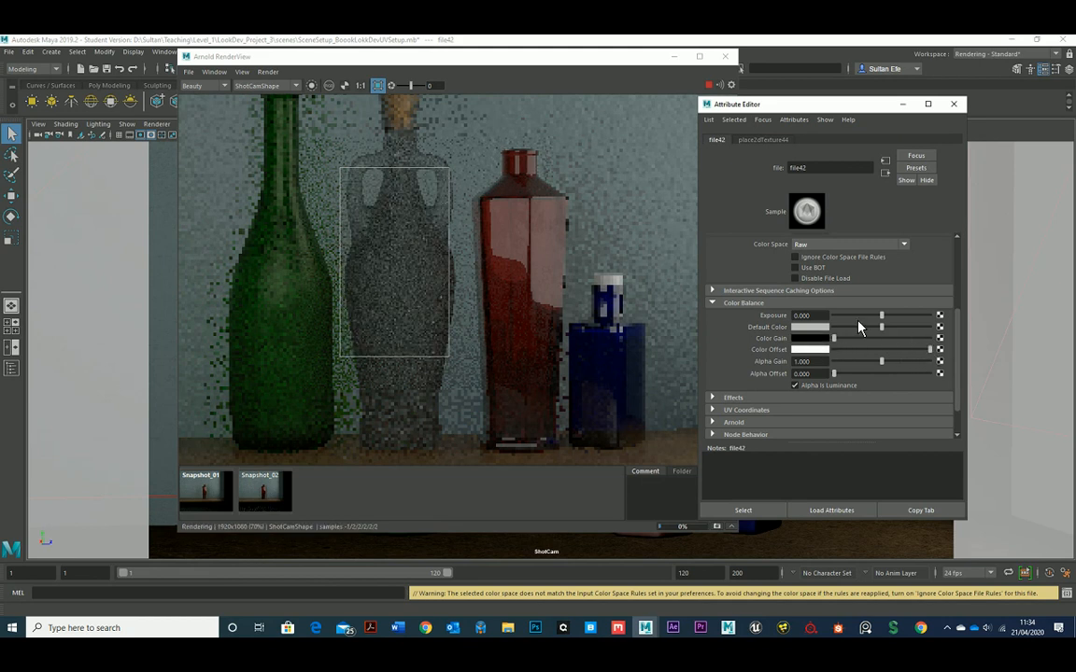
{"action": "left_click_drag", "start_coordinate": [881, 316], "coordinate": [898, 324]}
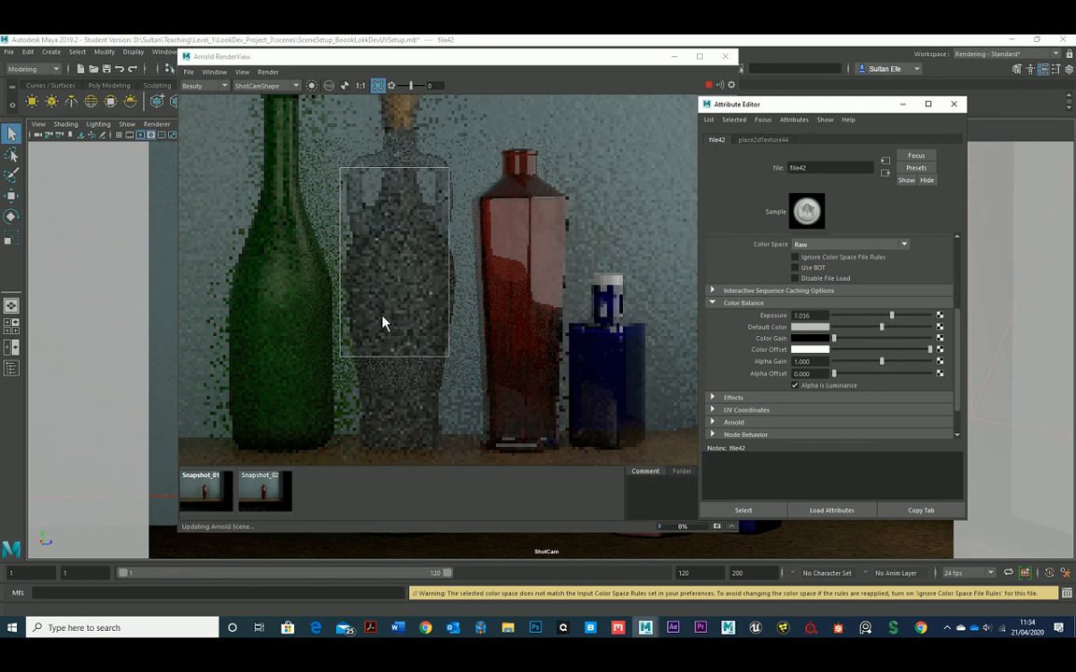
{"action": "scroll", "coordinate": [381, 320], "scroll_direction": "up", "scroll_amount": 5}
{"action": "scroll", "coordinate": [402, 291], "scroll_direction": "down", "scroll_amount": 1}
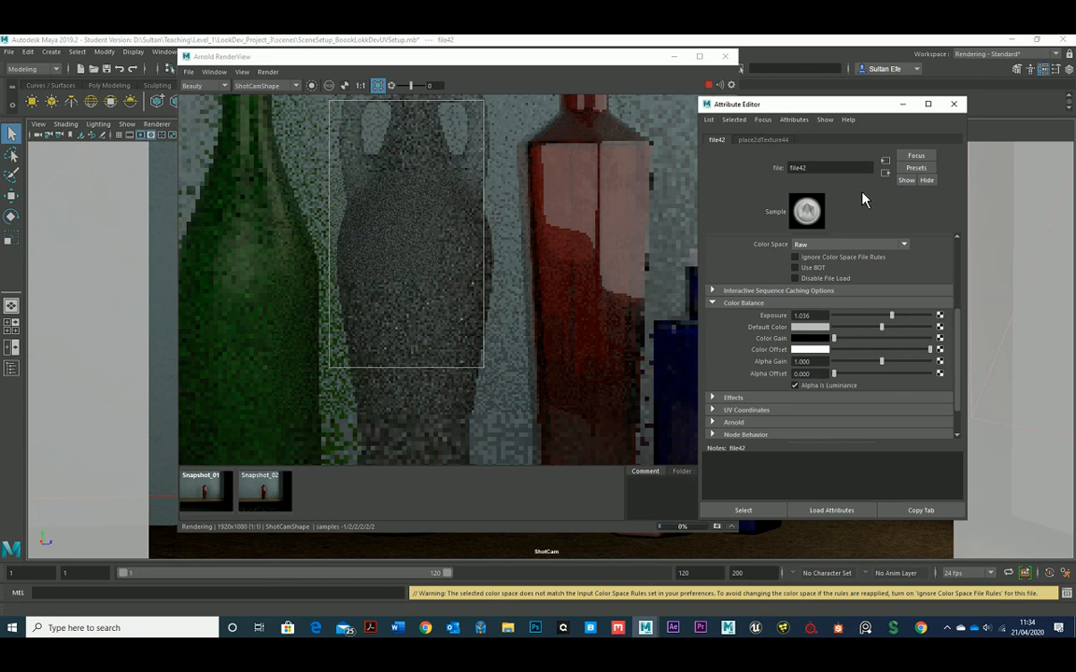
Step: Disconnect the scratches texture from the shader's specular roughness and set the roughness to about 0.071
{"action": "left_click", "coordinate": [885, 174]}
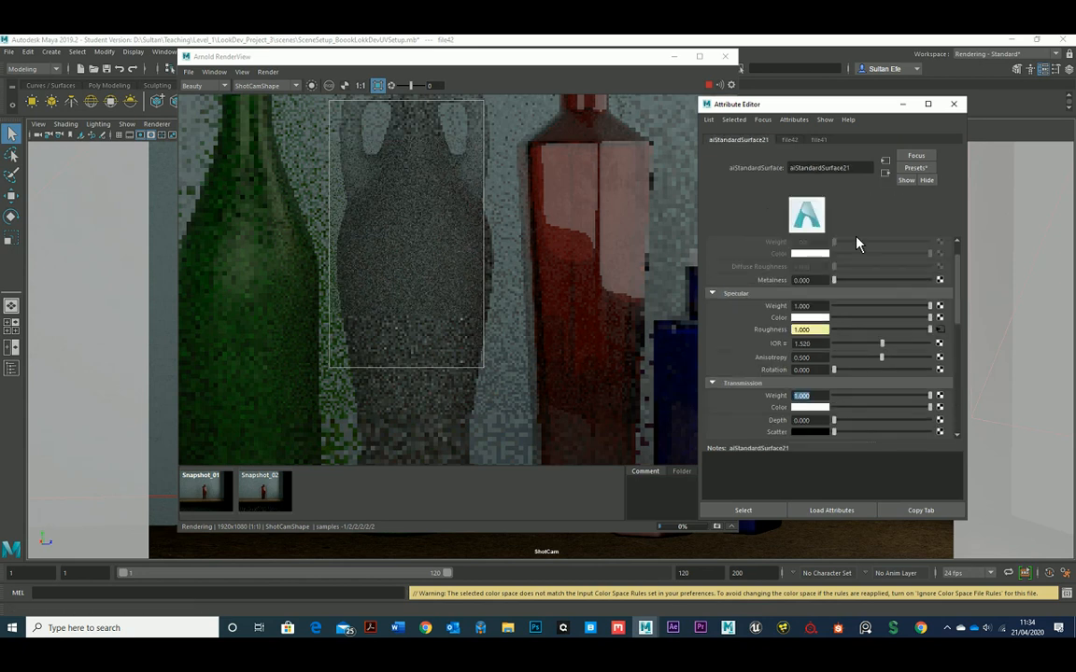
{"action": "right_click", "coordinate": [776, 337]}
{"action": "left_click", "coordinate": [840, 353]}
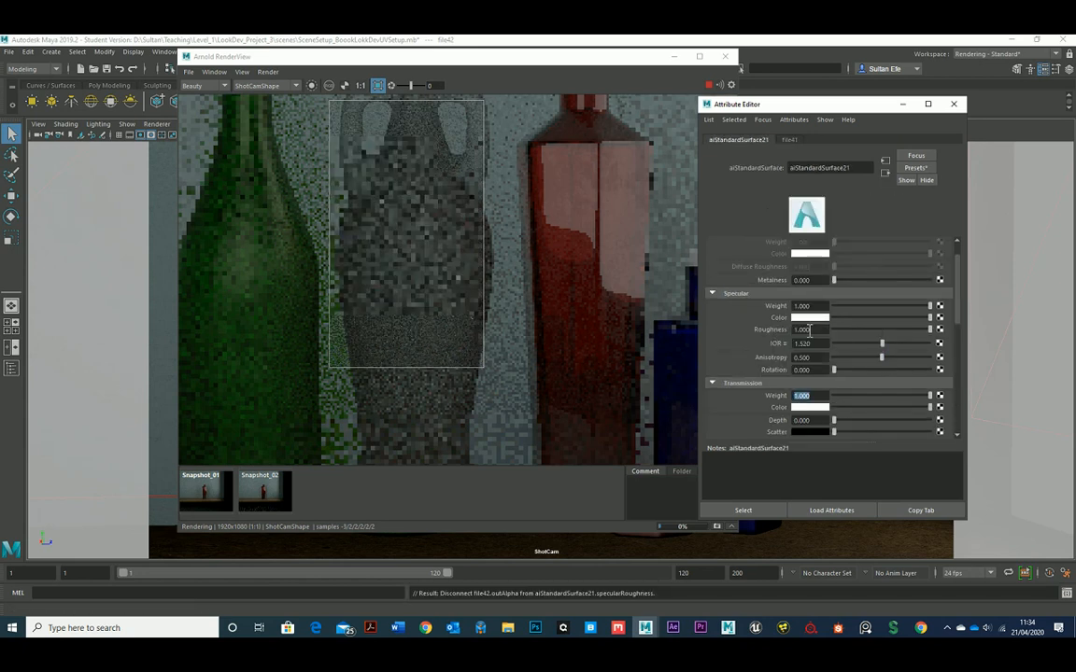
{"action": "left_click", "coordinate": [842, 330]}
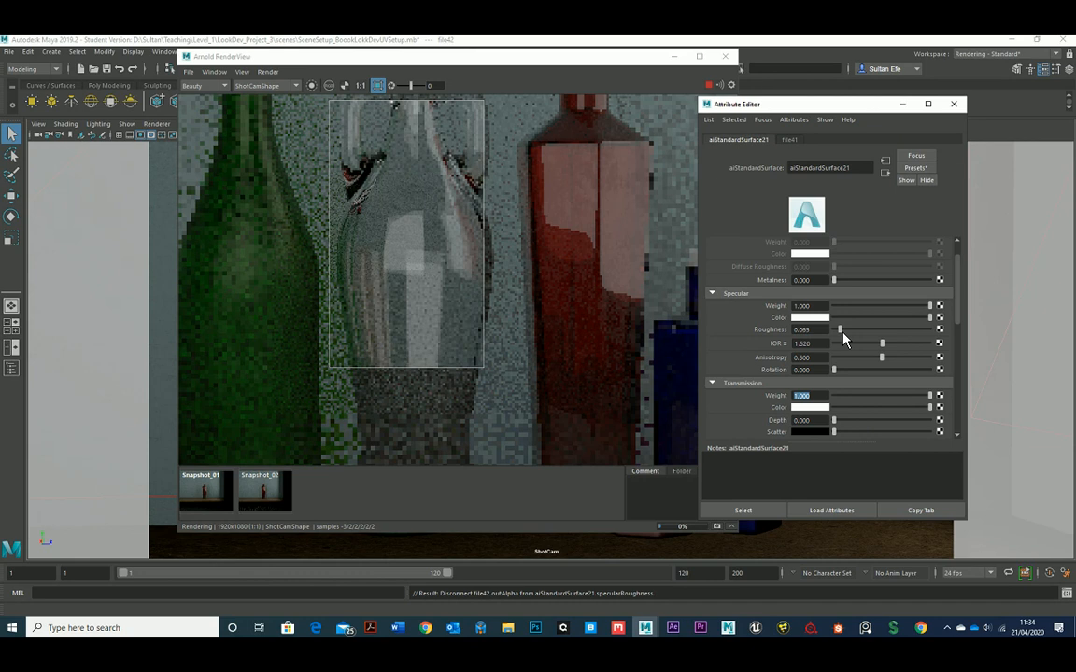
{"action": "left_click_drag", "start_coordinate": [843, 332], "coordinate": [844, 332]}
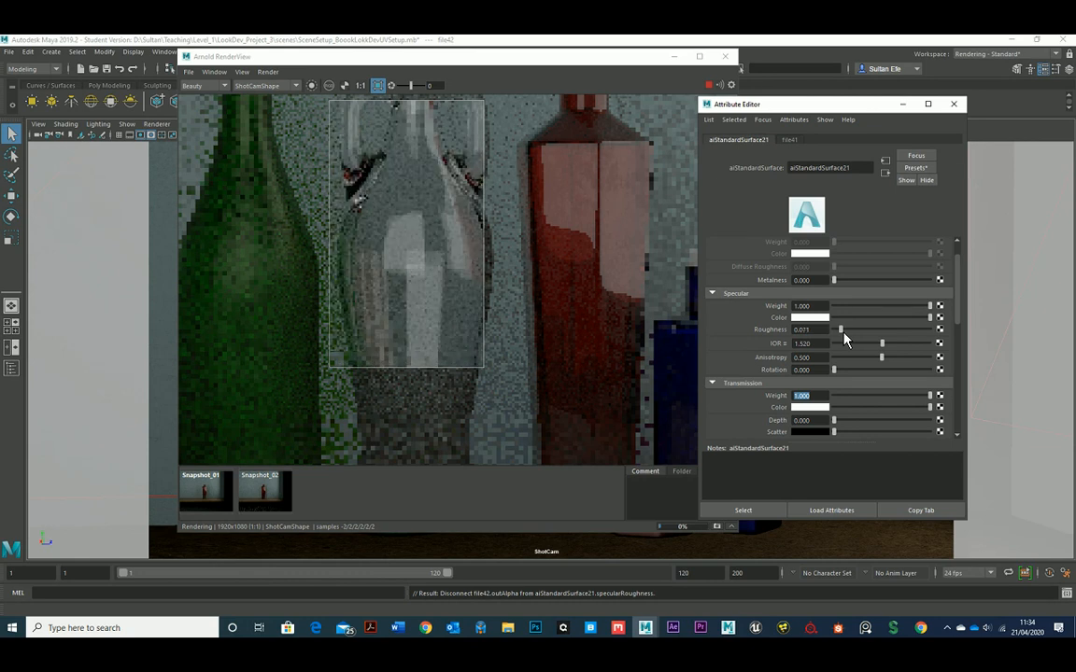
Step: Review the shader's coat settings against the clear bottle in the cropped render
{"action": "scroll", "coordinate": [776, 348], "scroll_direction": "down", "scroll_amount": 1}
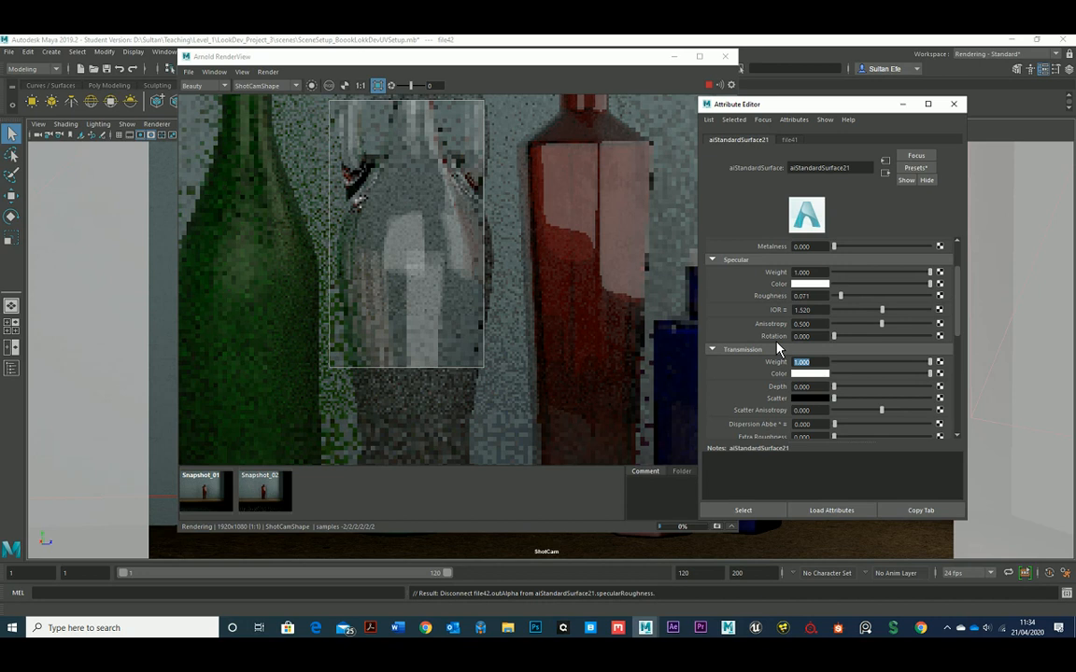
{"action": "scroll", "coordinate": [776, 347], "scroll_direction": "down", "scroll_amount": 5}
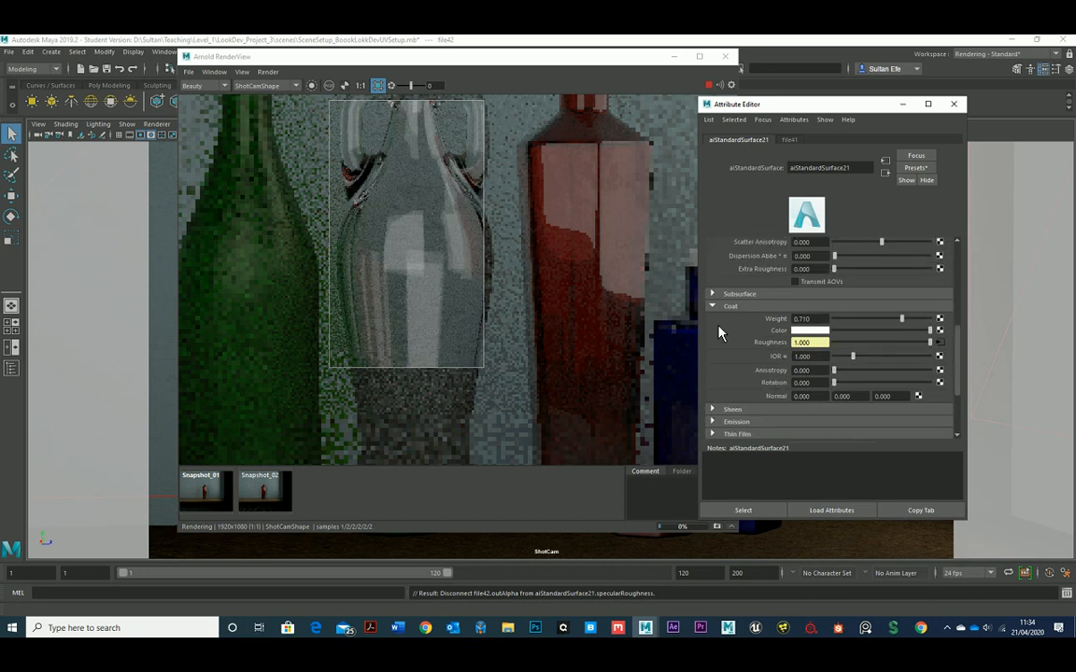
{"action": "left_click", "coordinate": [458, 276]}
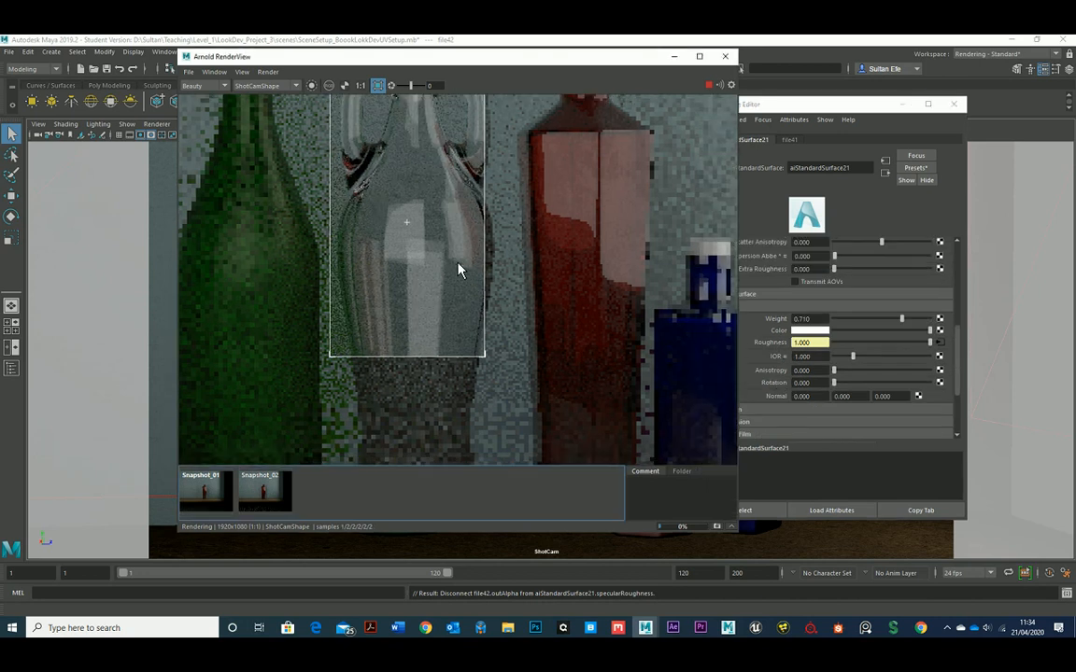
{"action": "scroll", "coordinate": [458, 270], "scroll_direction": "down", "scroll_amount": 2}
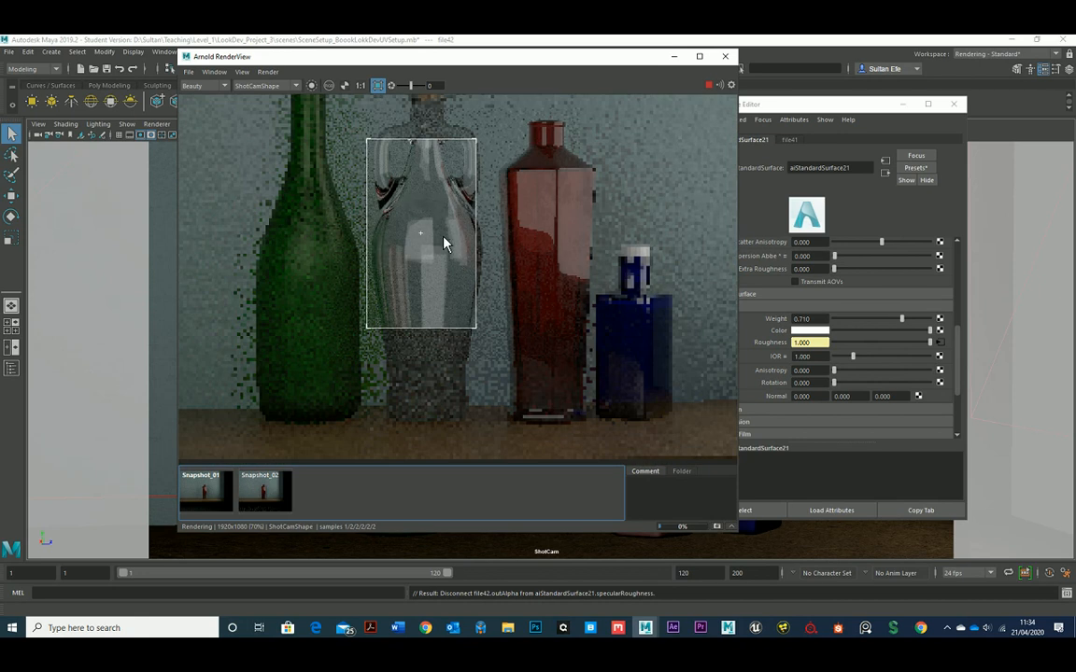
Step: Turn off the crop region and restart the render on the full frame of bottles
{"action": "scroll", "coordinate": [443, 274], "scroll_direction": "down", "scroll_amount": 2}
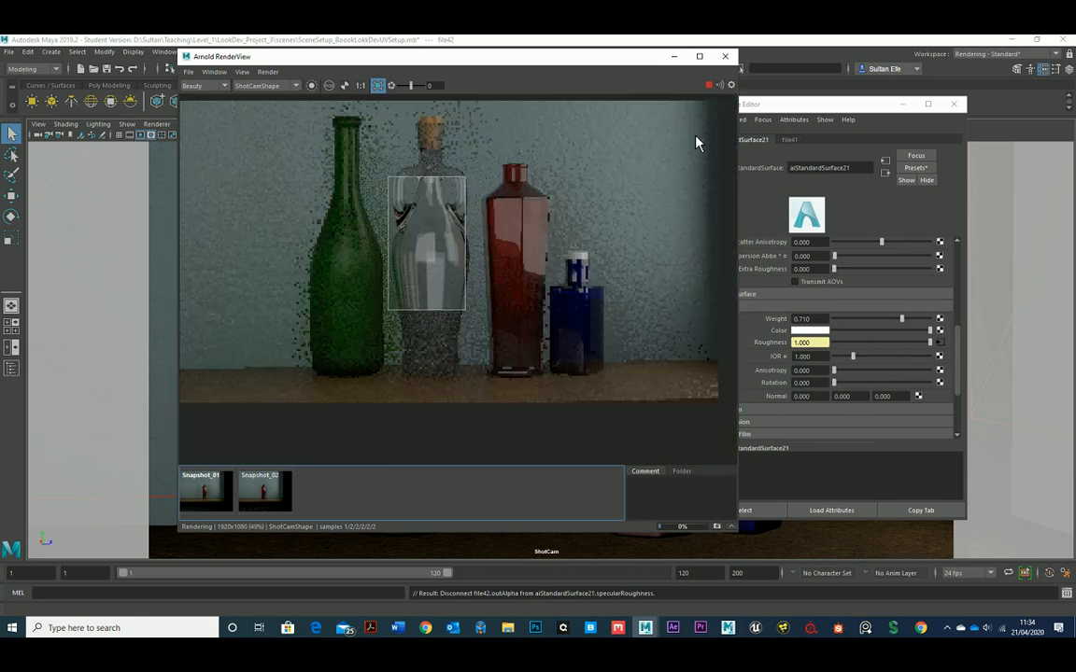
{"action": "left_click", "coordinate": [708, 85]}
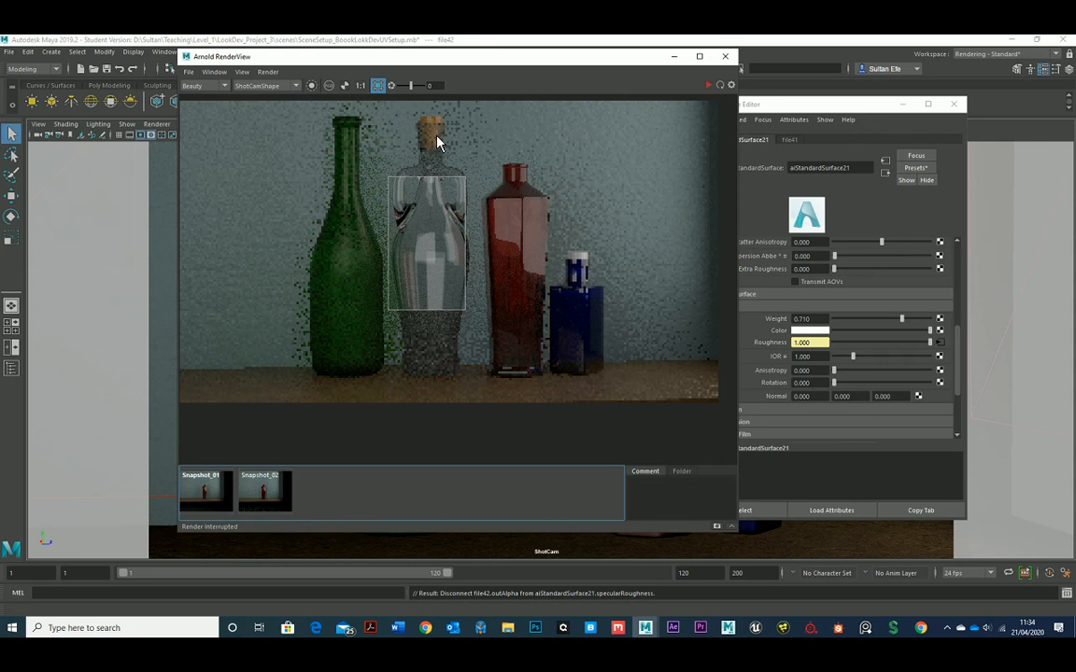
{"action": "left_click", "coordinate": [377, 85]}
{"action": "left_click", "coordinate": [707, 85]}
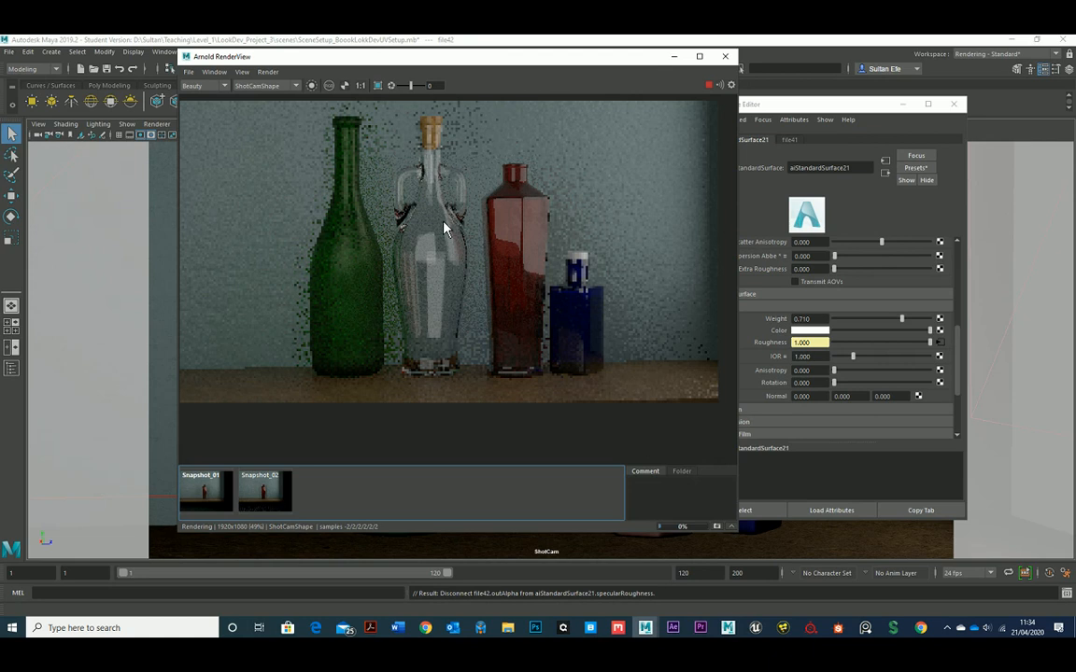
{"action": "scroll", "coordinate": [443, 228], "scroll_direction": "up", "scroll_amount": 2}
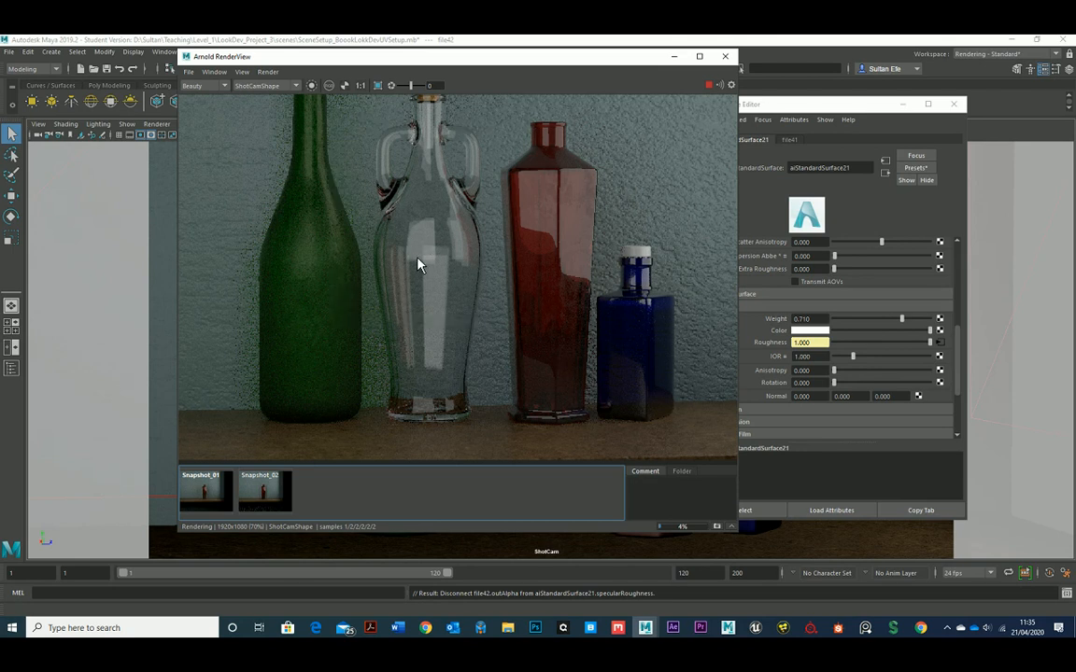
Step: Select the blue bottle and examine its shader's specular, transmission and coat settings alongside the render
{"action": "left_click", "coordinate": [639, 329]}
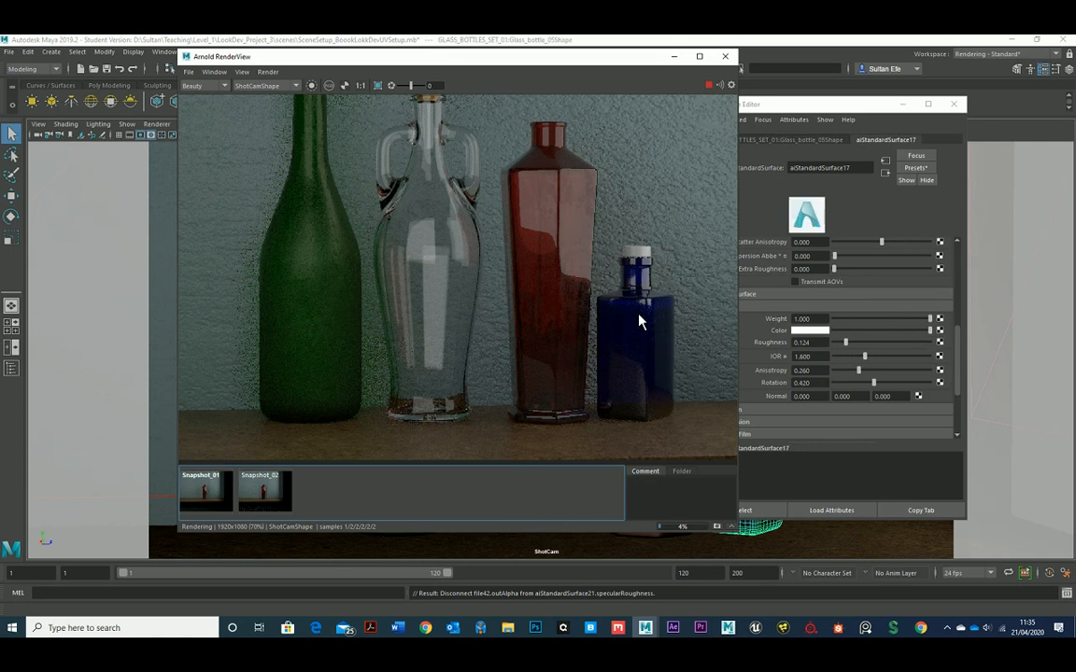
{"action": "left_click", "coordinate": [637, 321]}
{"action": "left_click", "coordinate": [836, 107]}
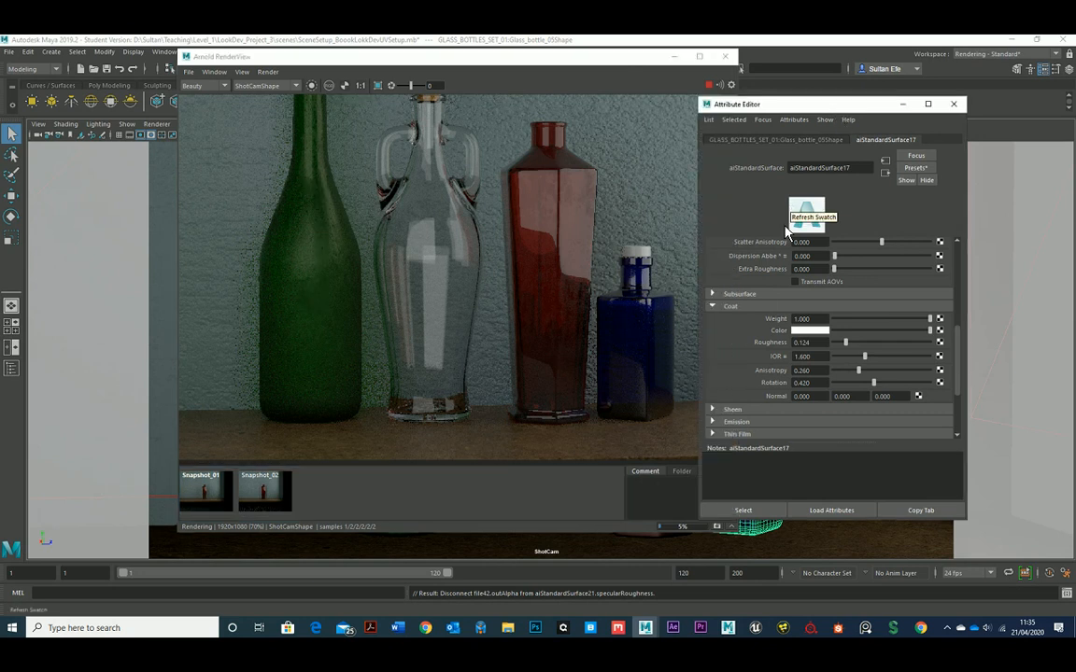
{"action": "scroll", "coordinate": [737, 292], "scroll_direction": "up", "scroll_amount": 3}
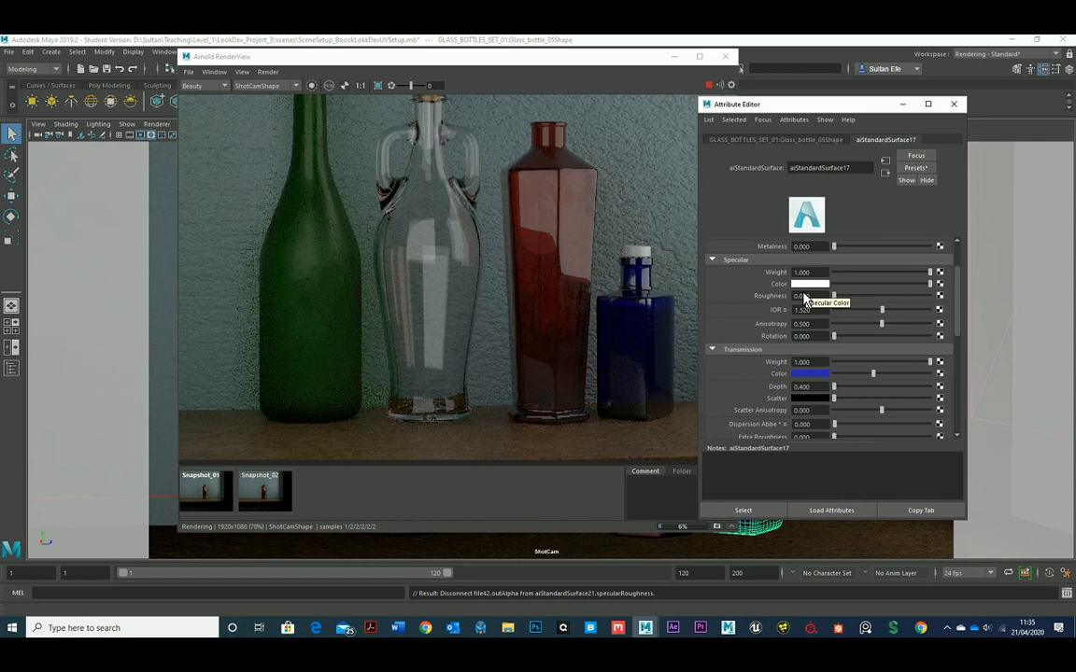
{"action": "scroll", "coordinate": [767, 327], "scroll_direction": "up", "scroll_amount": 3}
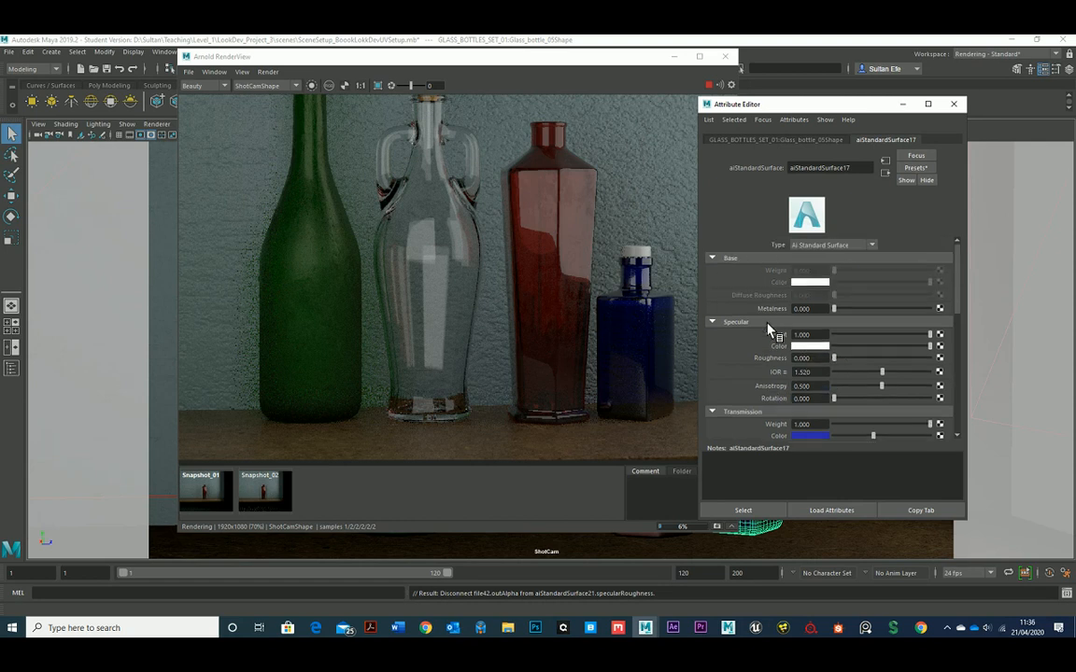
{"action": "scroll", "coordinate": [767, 329], "scroll_direction": "down", "scroll_amount": 5}
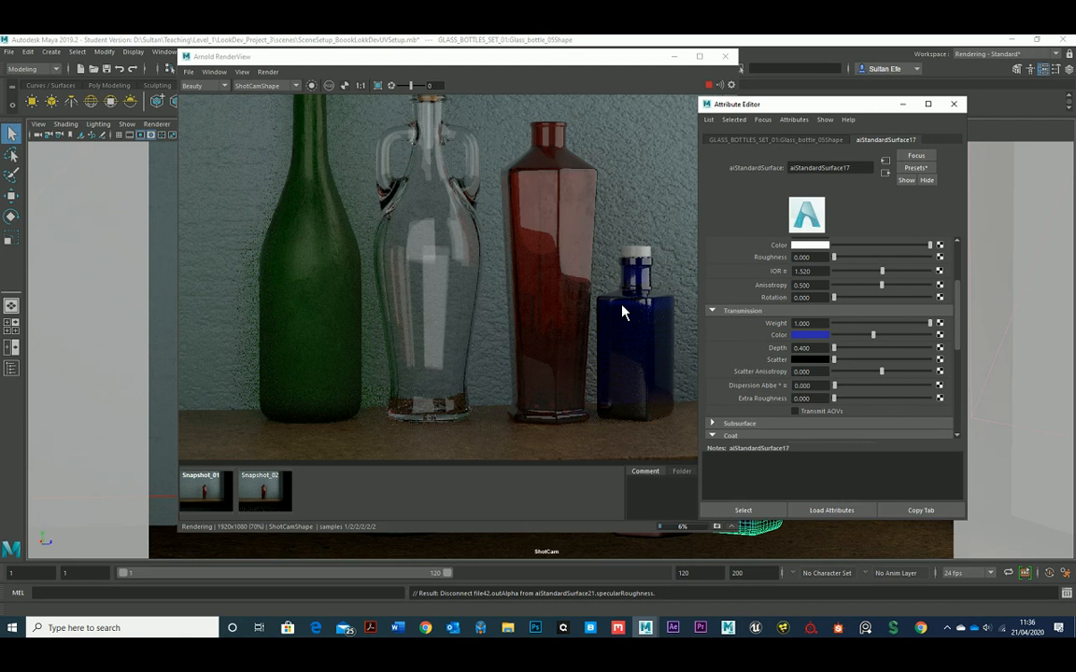
{"action": "middle_click_drag", "start_coordinate": [624, 325], "coordinate": [596, 309]}
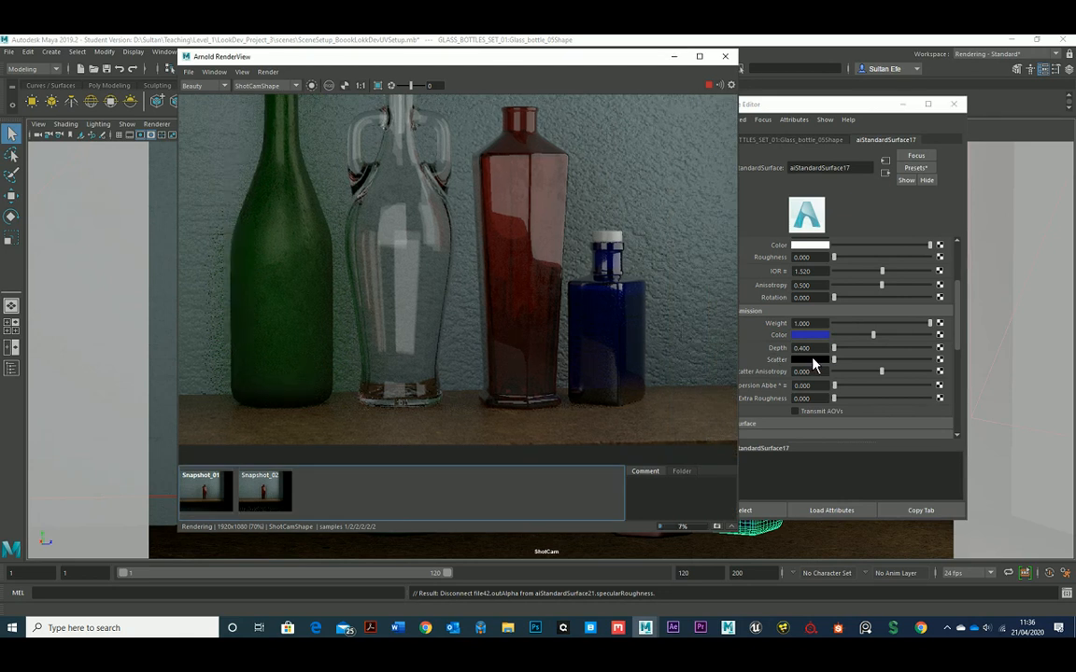
{"action": "scroll", "coordinate": [770, 355], "scroll_direction": "down", "scroll_amount": 2}
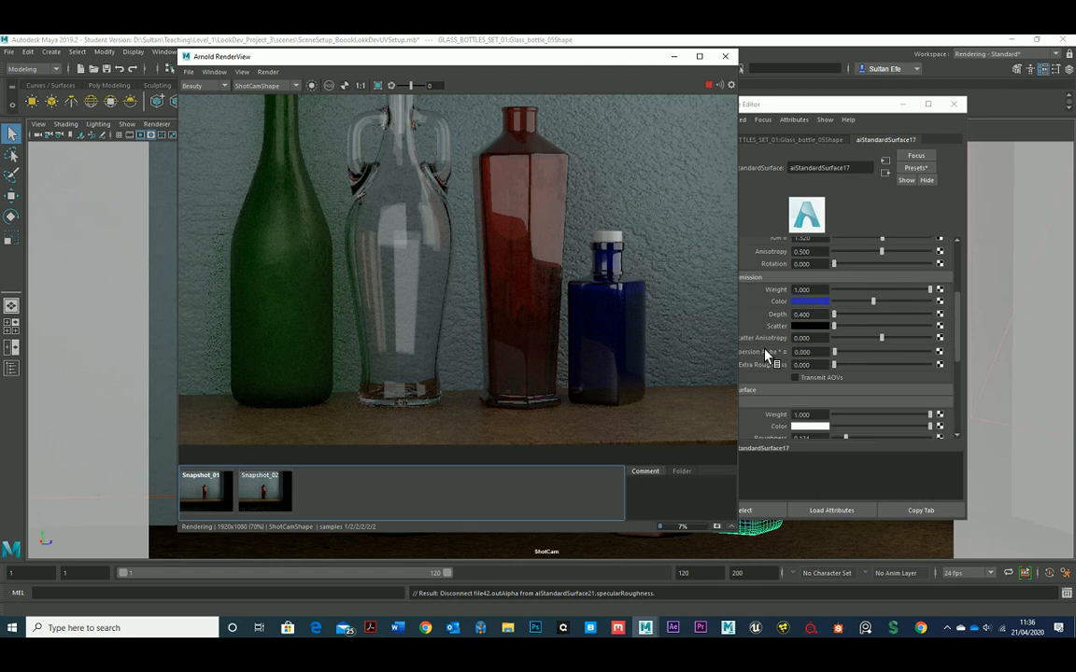
{"action": "left_click_drag", "start_coordinate": [781, 109], "coordinate": [808, 104]}
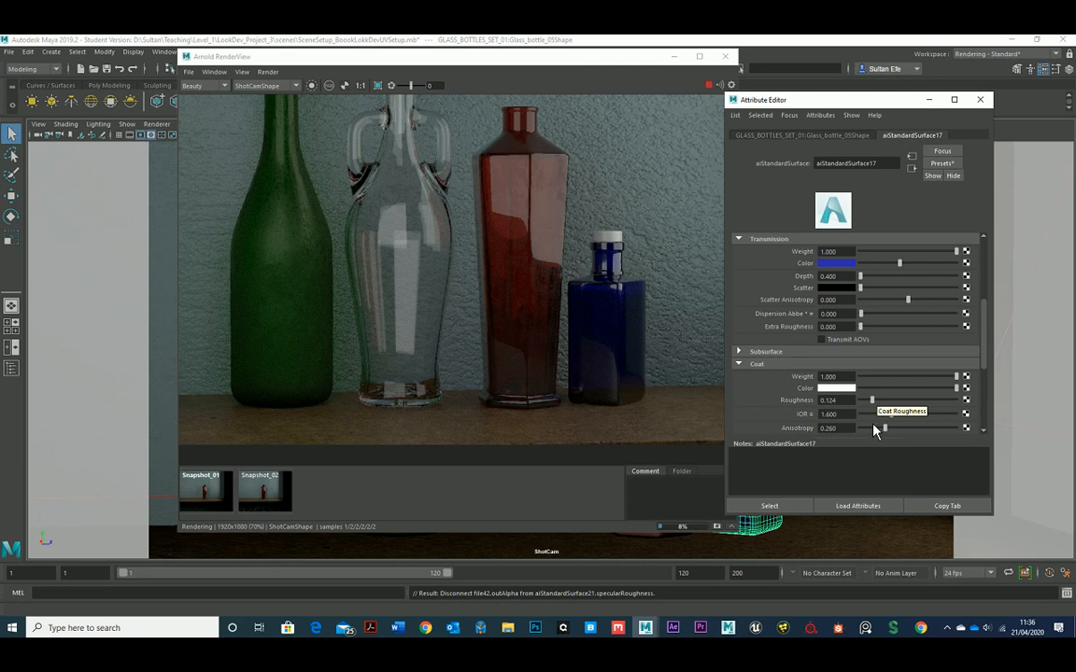
Step: Try a coat IOR of 0 on the blue bottle's shader and reset it to 1.6
{"action": "left_click_drag", "start_coordinate": [888, 416], "coordinate": [856, 419]}
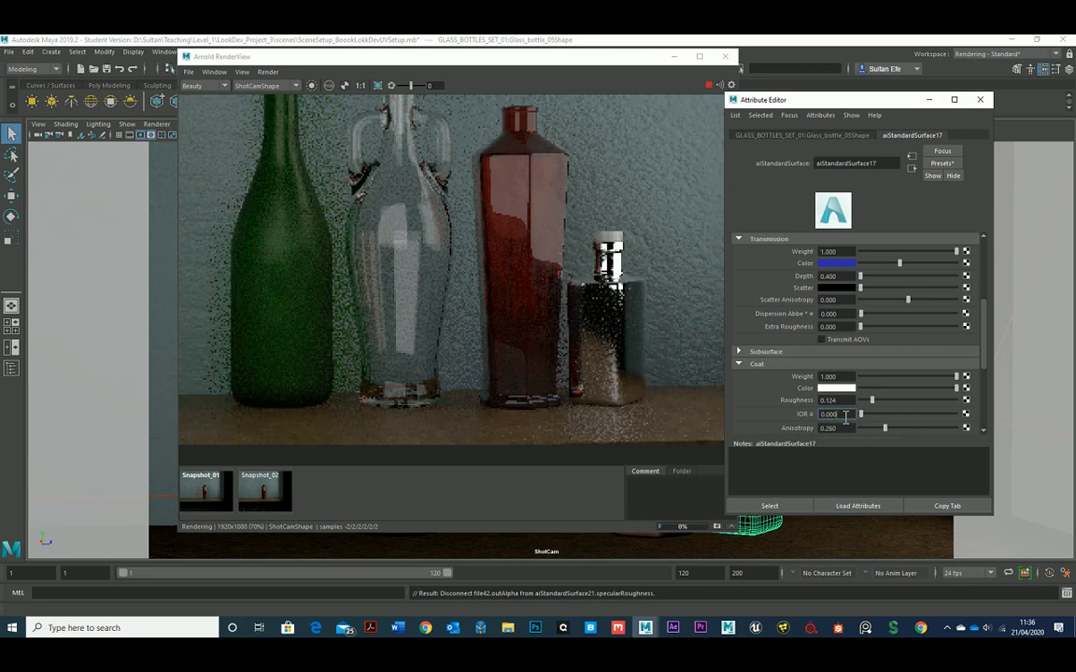
{"action": "left_click", "coordinate": [830, 414]}
{"action": "type", "text": "1.6"}
{"action": "key", "text": "Return"}
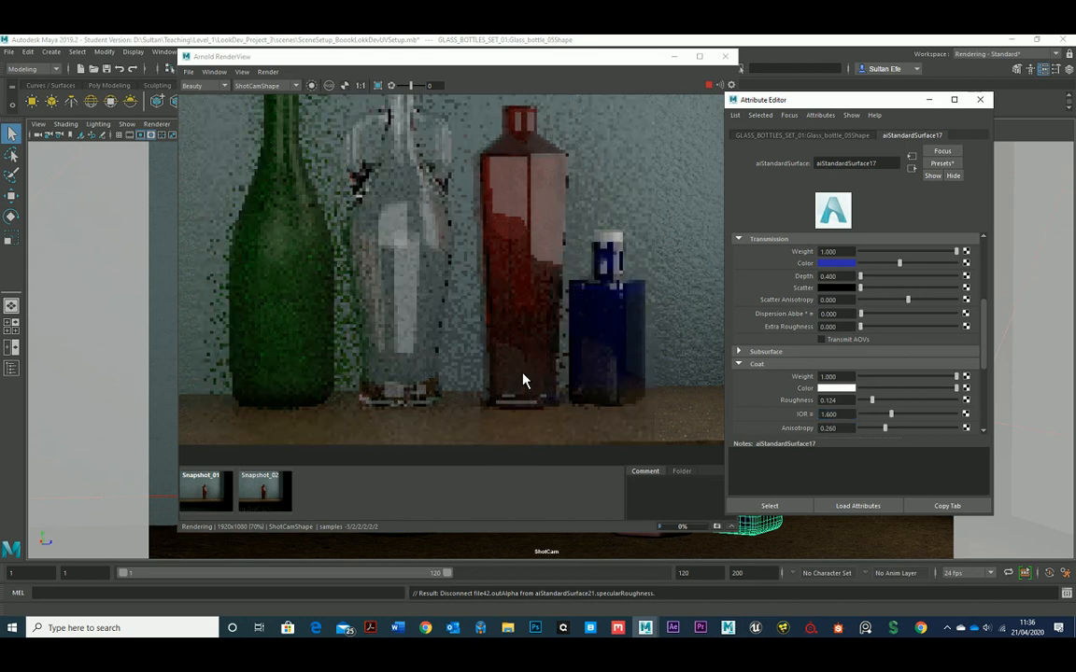
Step: Stop the render and minimise the Attribute Editor and the Arnold RenderView
{"action": "scroll", "coordinate": [445, 347], "scroll_direction": "down", "scroll_amount": 2}
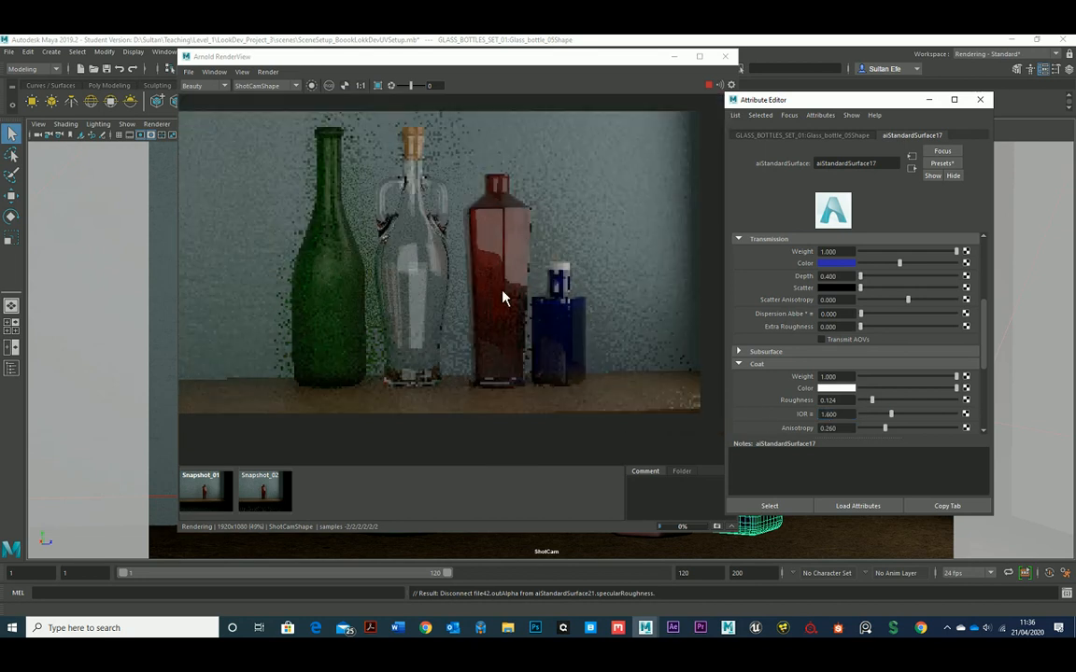
{"action": "left_click", "coordinate": [709, 85]}
{"action": "left_click", "coordinate": [928, 100]}
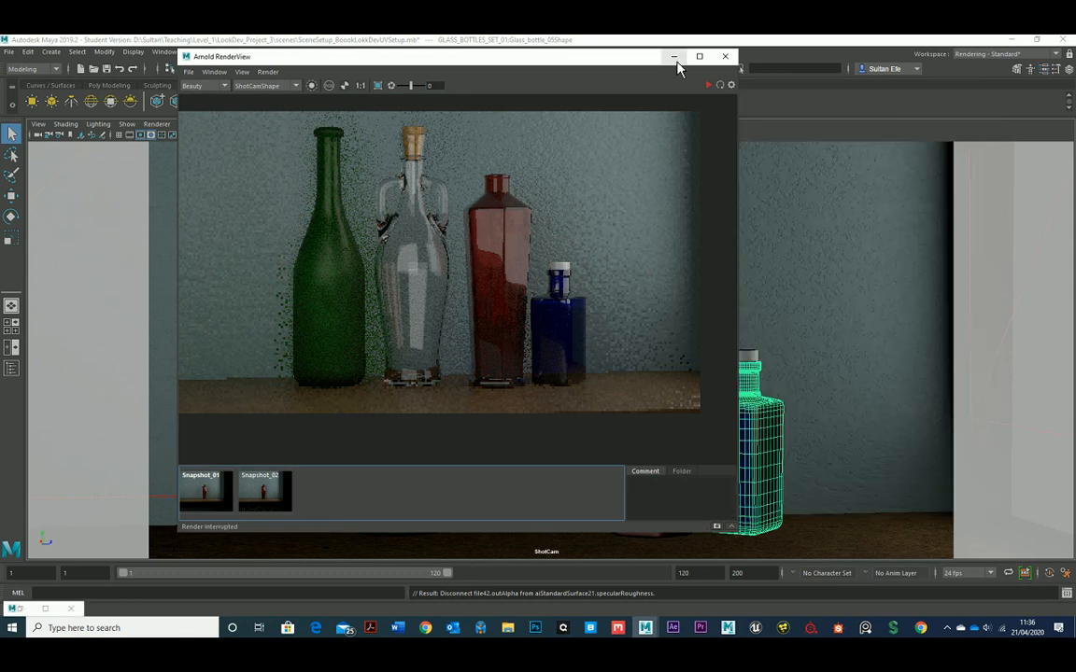
{"action": "left_click", "coordinate": [675, 57]}
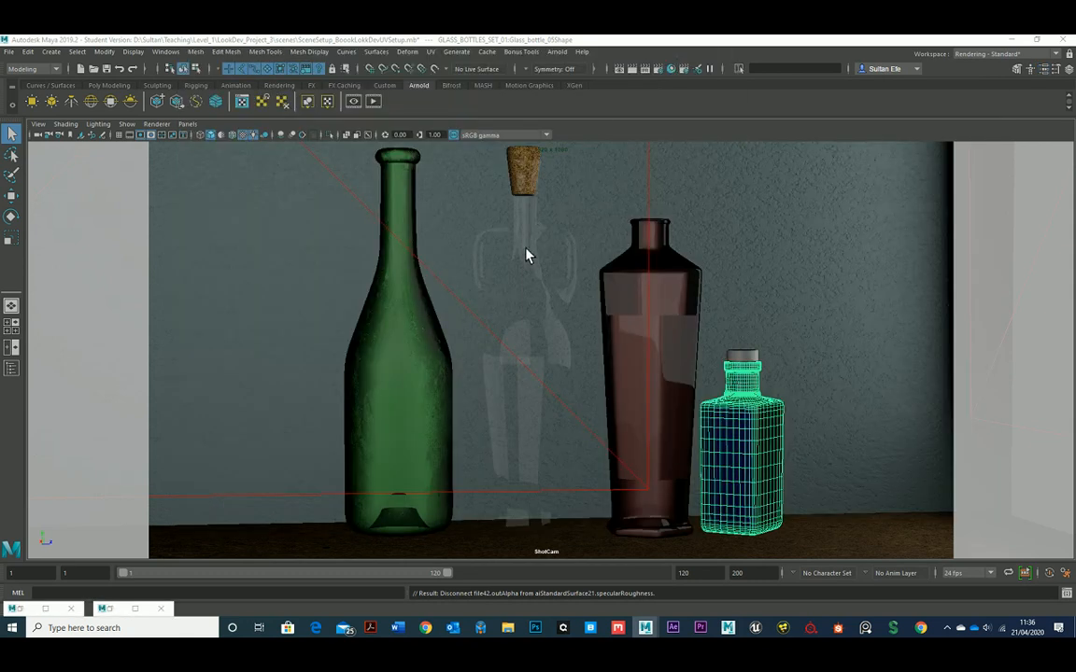
Step: Switch the viewport to the perspective camera and delete both area lights in front of the shelf
{"action": "left_click", "coordinate": [186, 124]}
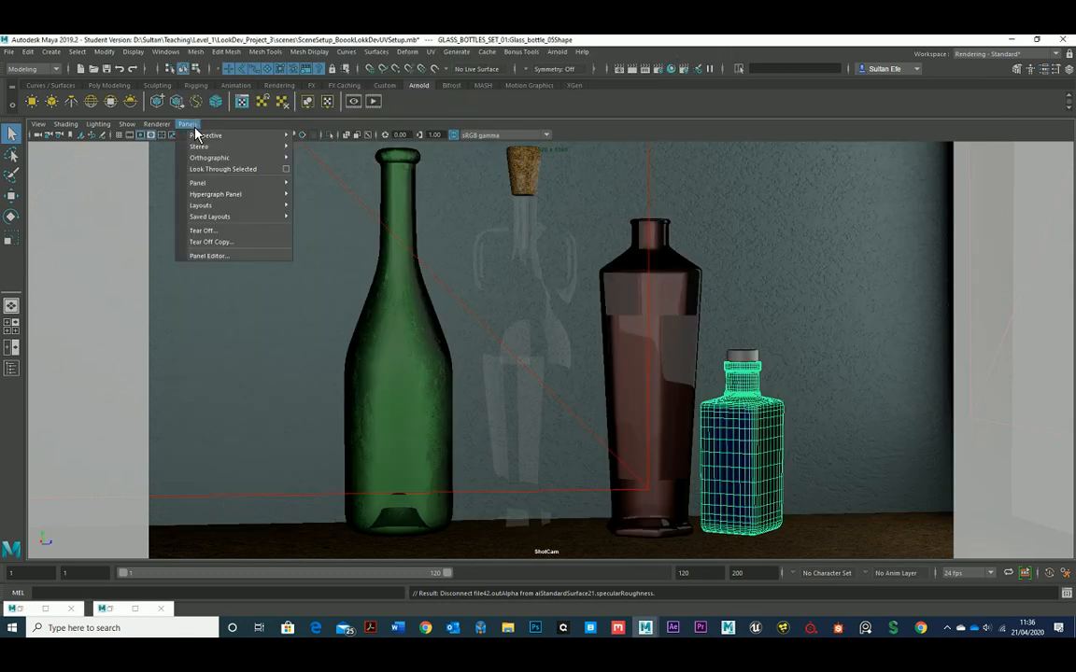
{"action": "mouse_move", "coordinate": [252, 135]}
{"action": "left_click", "coordinate": [312, 150]}
{"action": "right_click_drag", "start_coordinate": [718, 318], "coordinate": [399, 318], "text": "alt"}
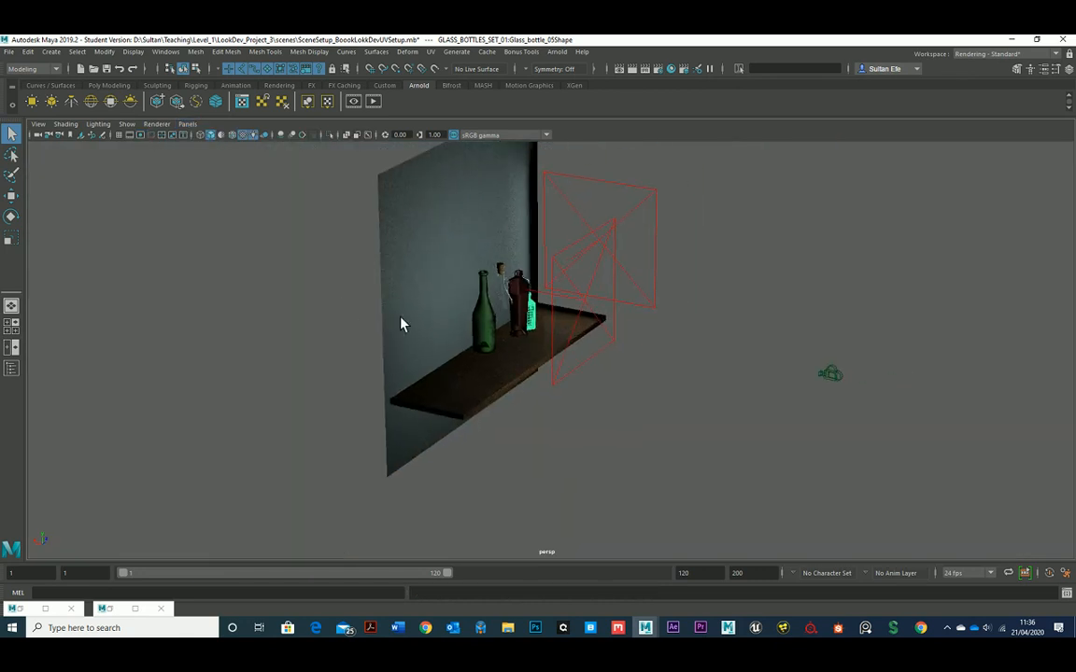
{"action": "left_click", "coordinate": [609, 224]}
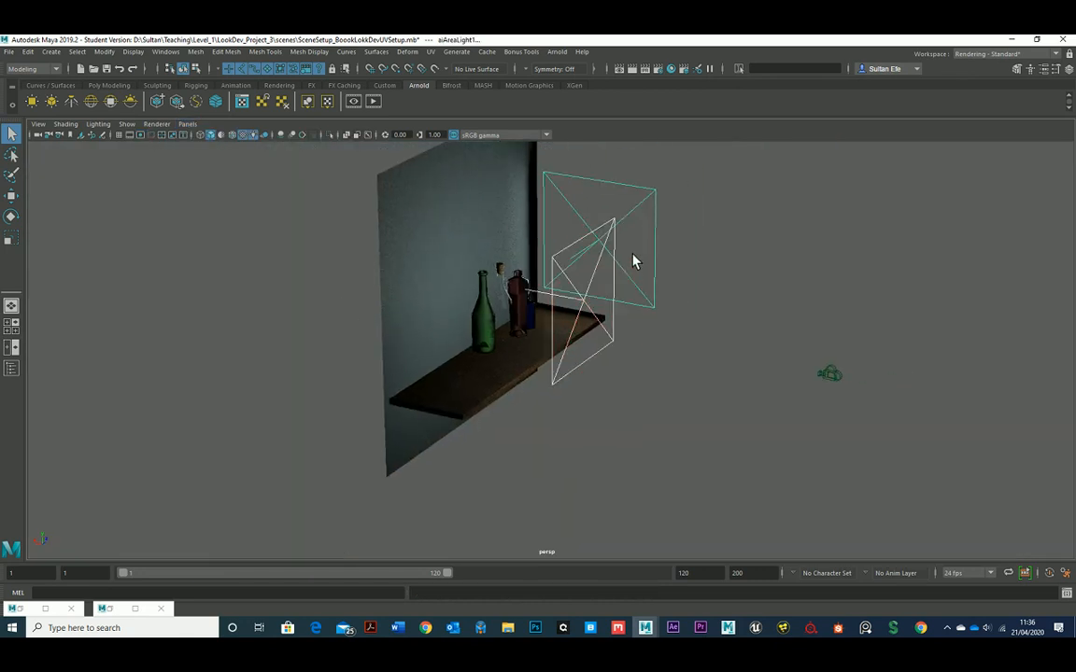
{"action": "key", "text": "Delete"}
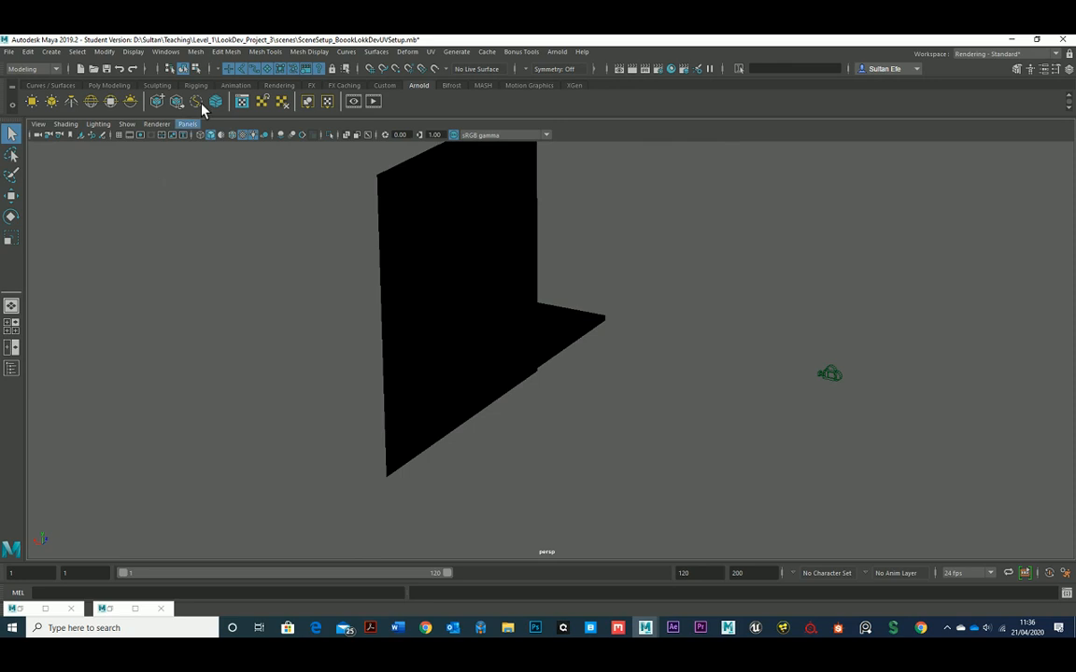
Step: Find the hidden skydome light in the Outliner and delete it
{"action": "left_click", "coordinate": [165, 52]}
{"action": "left_click", "coordinate": [182, 186]}
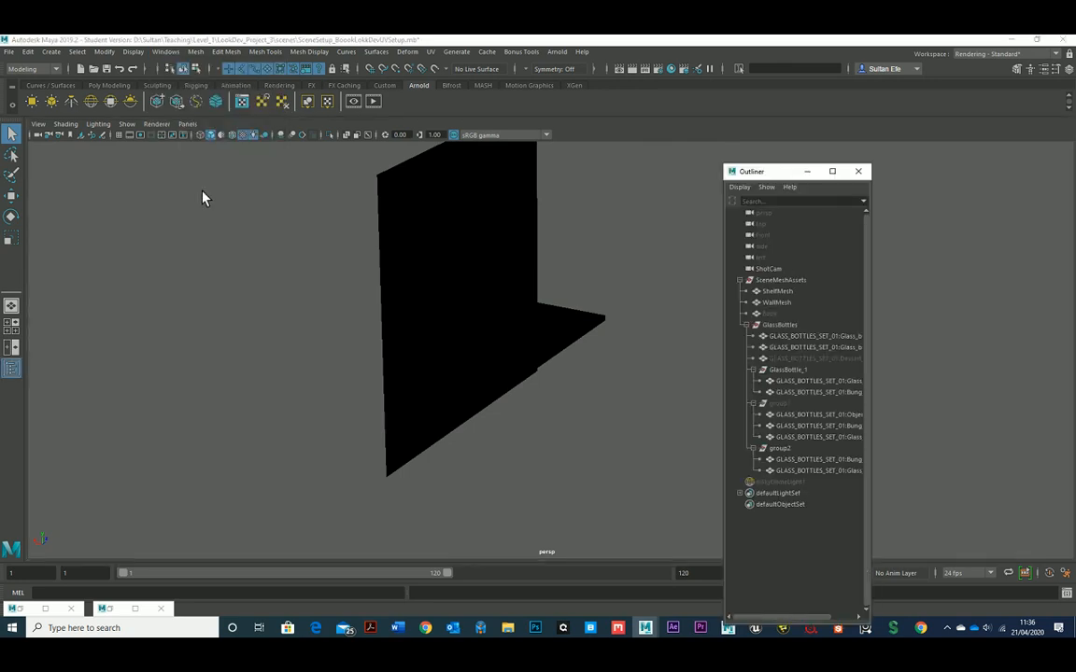
{"action": "left_click", "coordinate": [784, 484]}
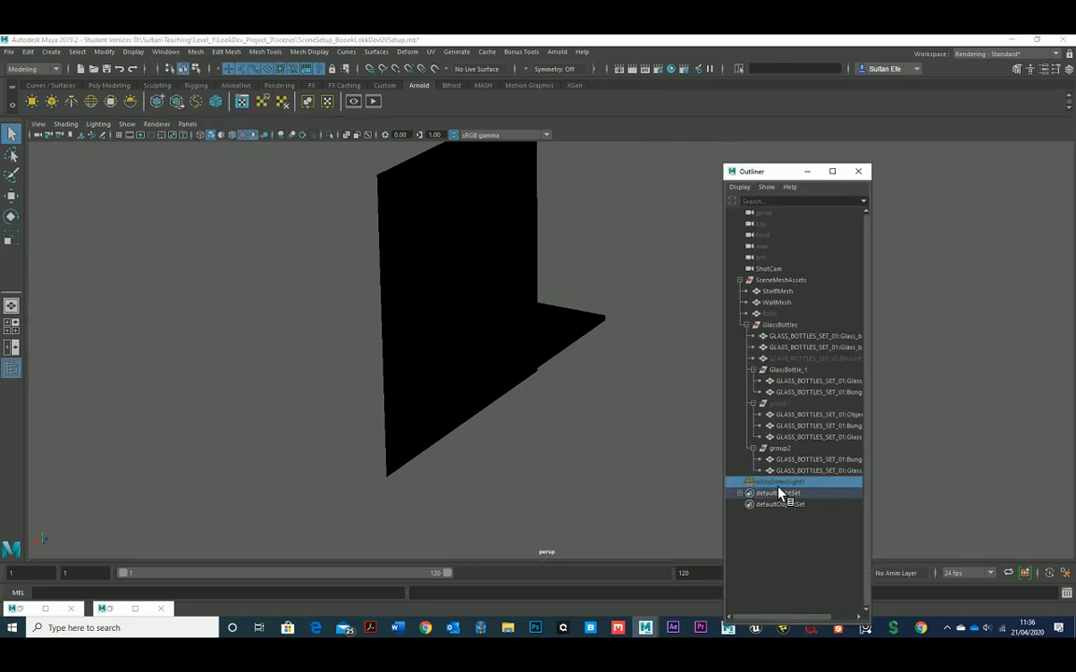
{"action": "key", "text": "Delete"}
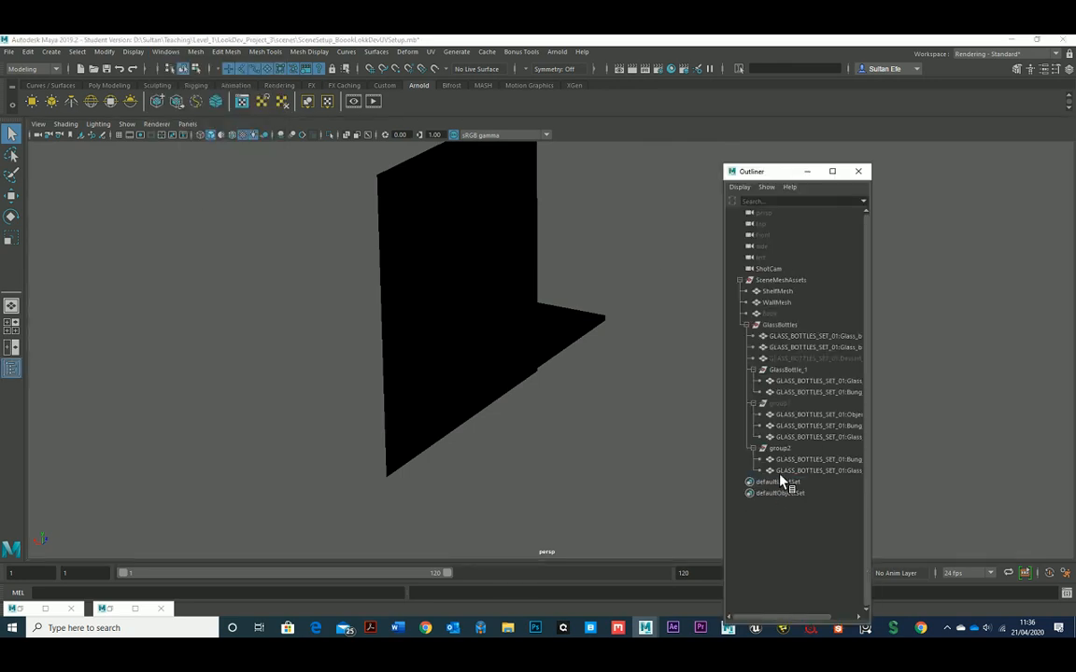
Step: Create a new Arnold skydome light around the bottle scene and close the Outliner
{"action": "left_click", "coordinate": [93, 107]}
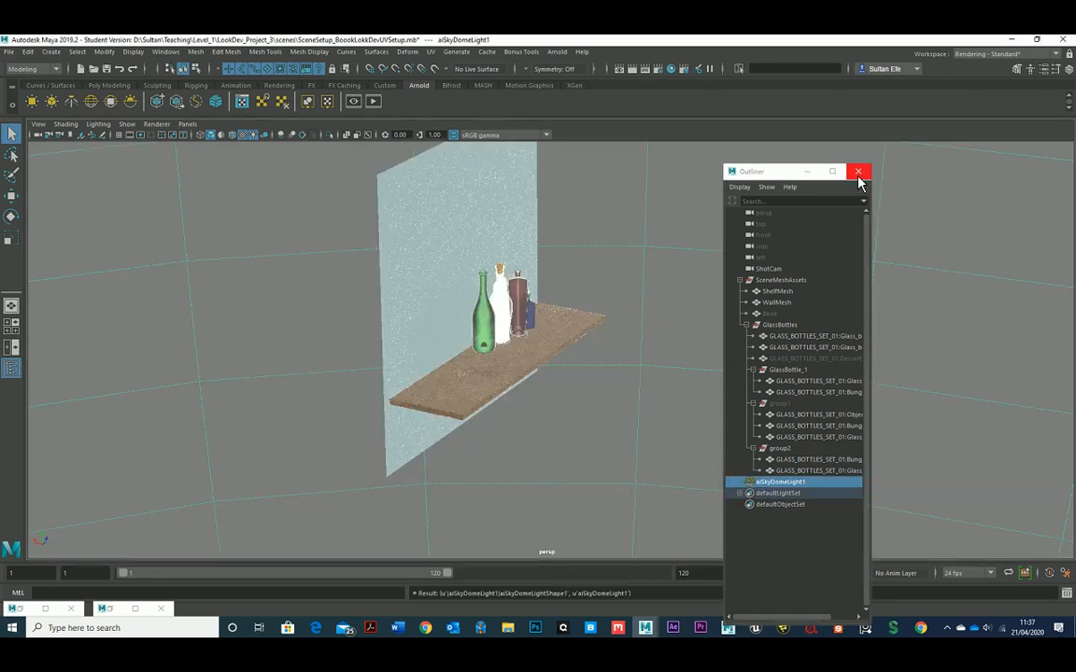
{"action": "left_click", "coordinate": [858, 172]}
{"action": "left_click_drag", "start_coordinate": [690, 209], "coordinate": [607, 299], "text": "alt"}
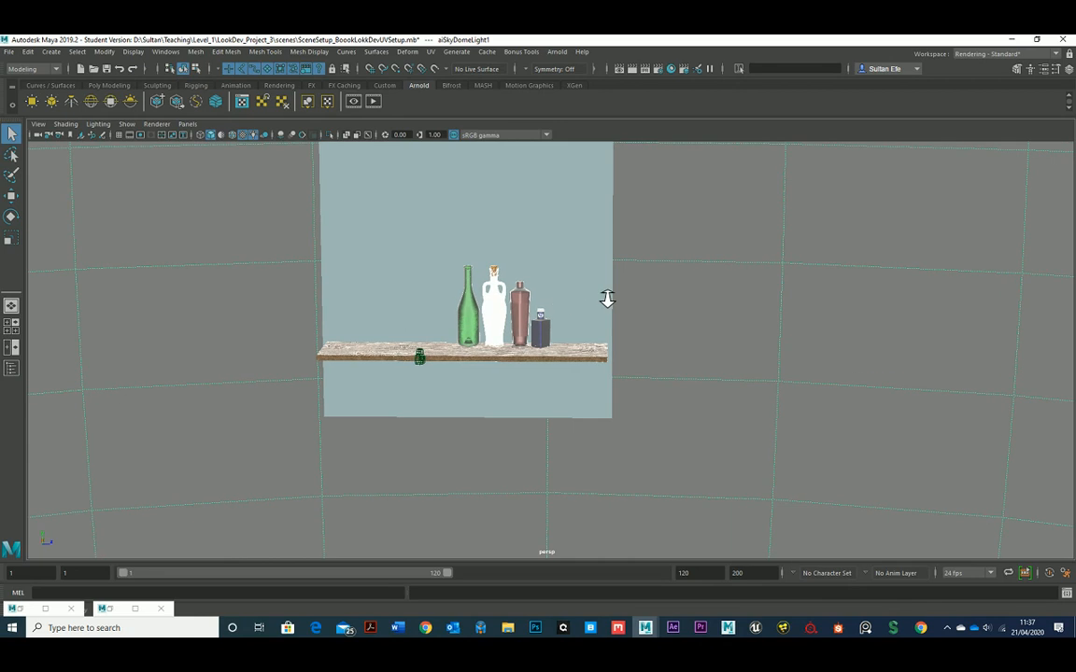
{"action": "right_click_drag", "start_coordinate": [607, 299], "coordinate": [560, 303], "text": "alt"}
{"action": "right_click_drag", "start_coordinate": [749, 320], "coordinate": [523, 271], "text": "alt"}
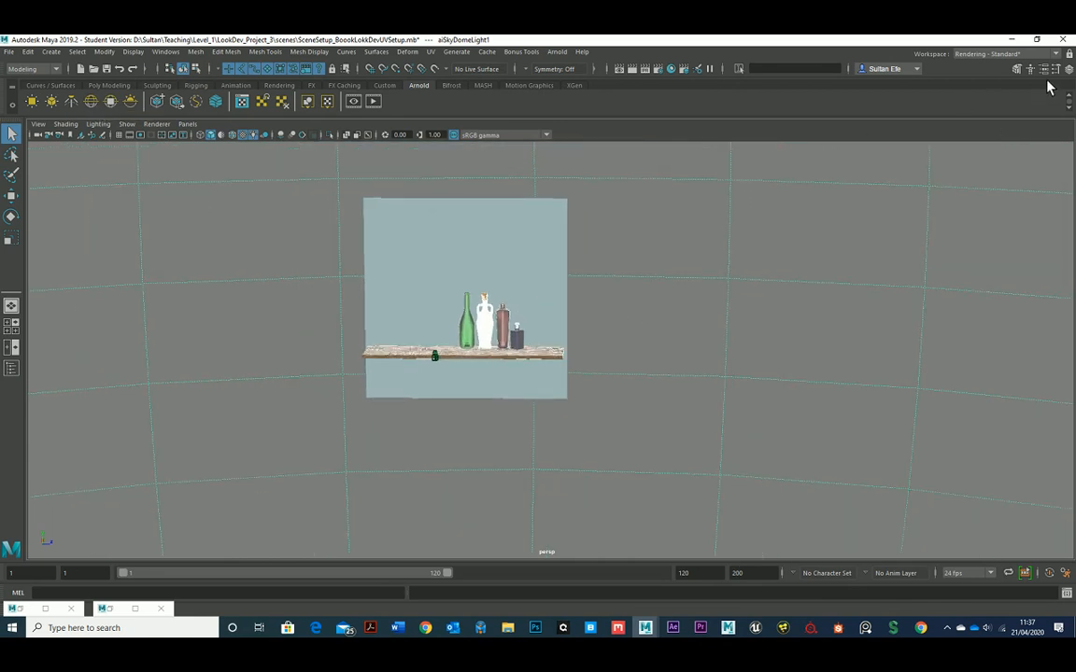
Step: Connect a File texture to the skydome light's color and set its filter type to Off
{"action": "key", "text": "ctrl+a"}
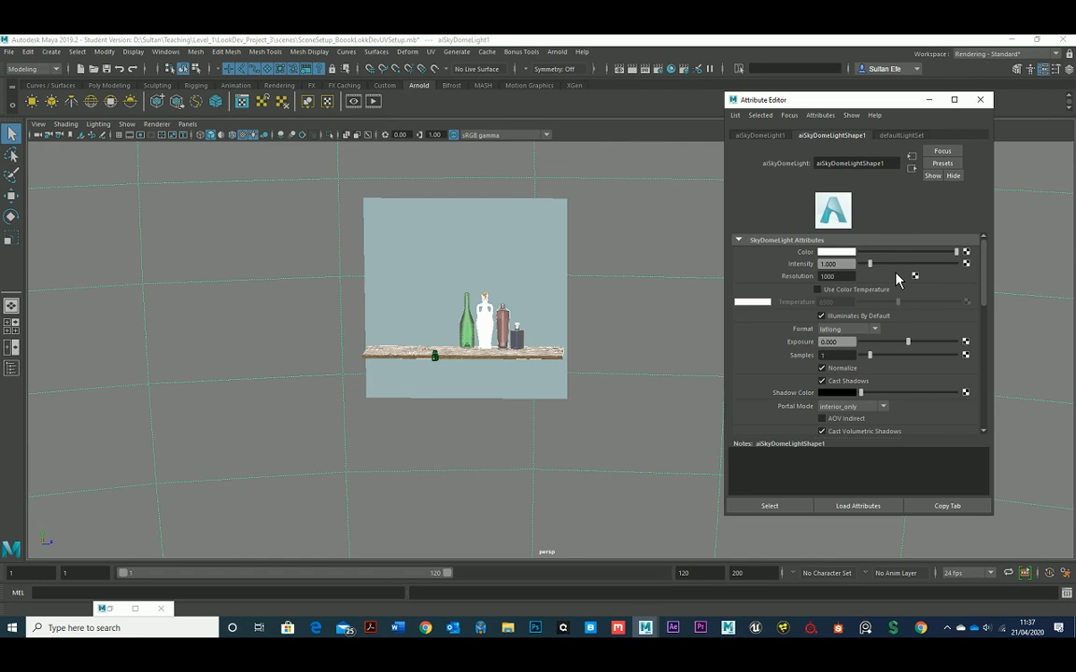
{"action": "left_click", "coordinate": [965, 251]}
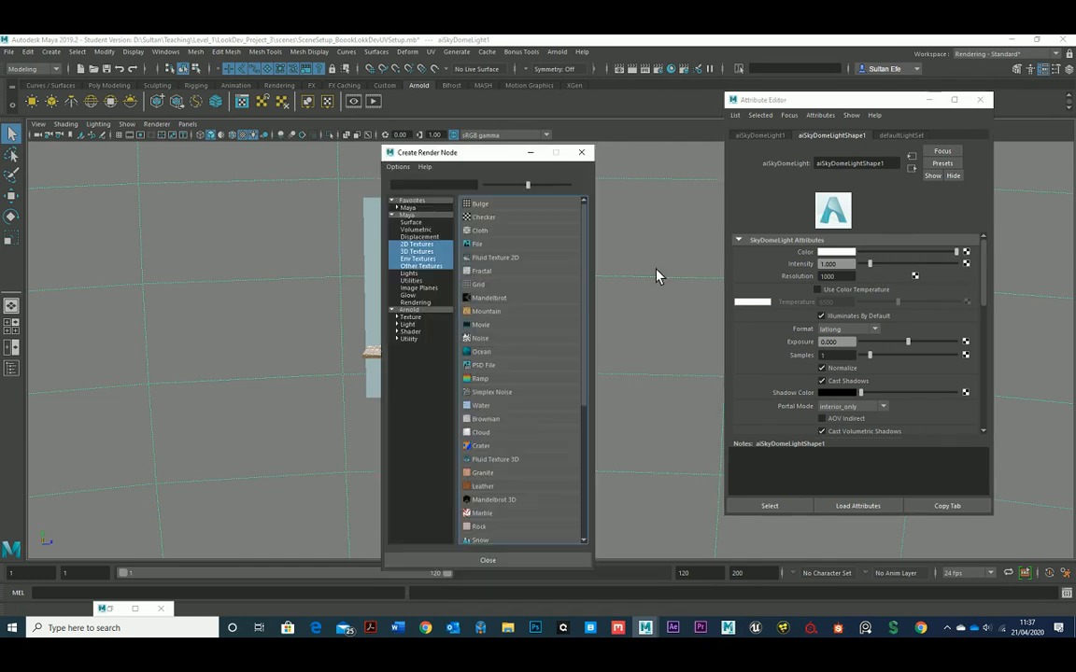
{"action": "left_click", "coordinate": [504, 247]}
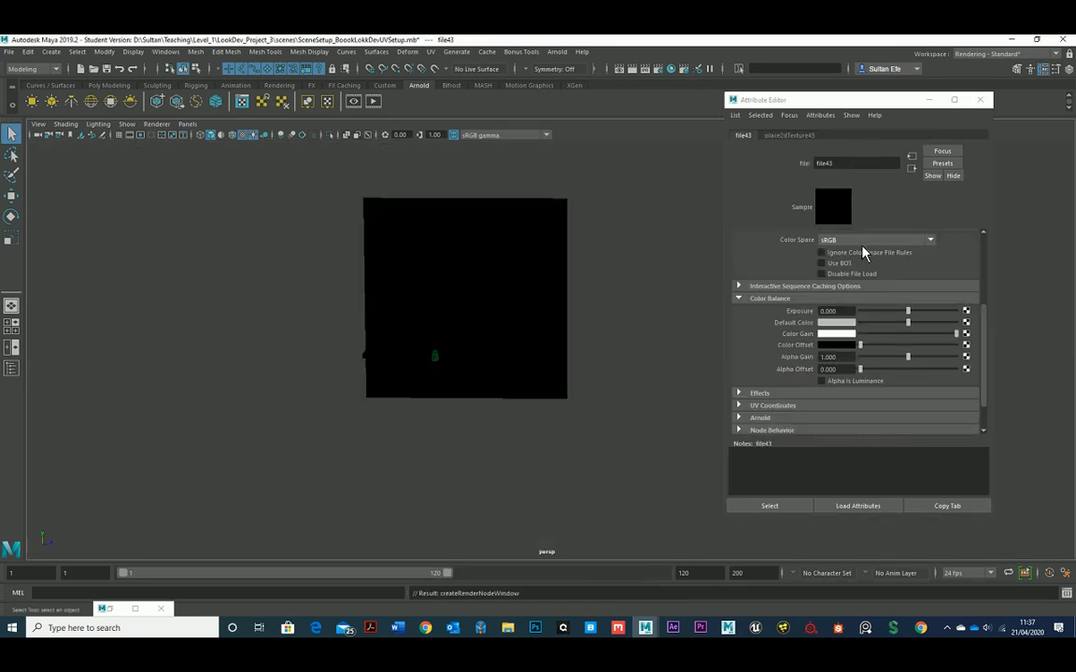
{"action": "scroll", "coordinate": [884, 285], "scroll_direction": "up", "scroll_amount": 3}
{"action": "scroll", "coordinate": [883, 285], "scroll_direction": "up", "scroll_amount": 2}
{"action": "left_click", "coordinate": [845, 250]}
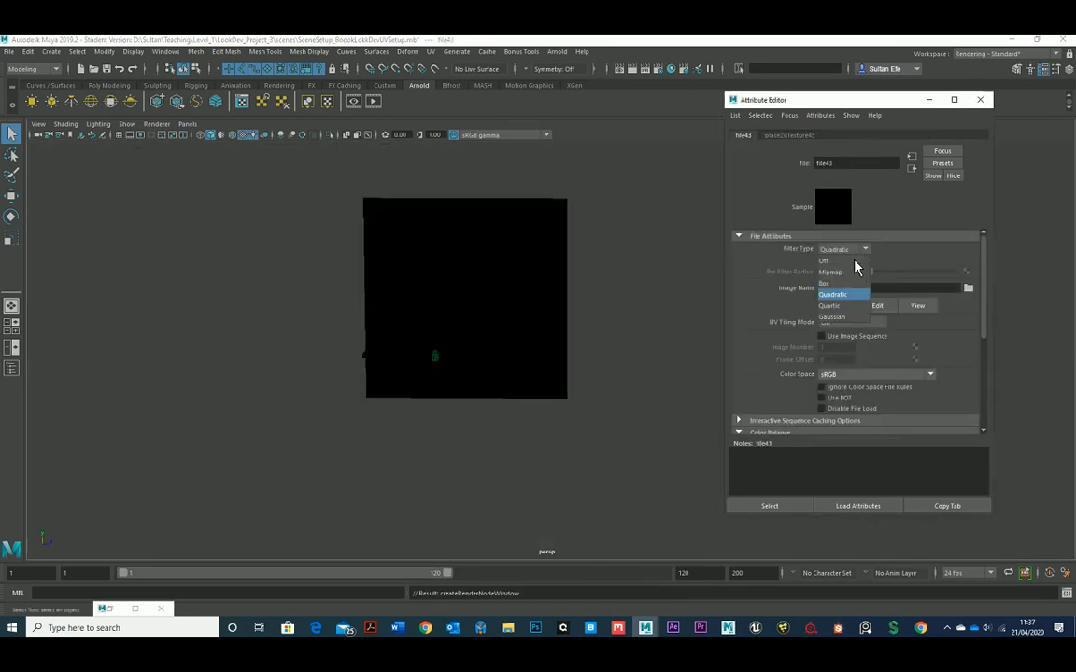
{"action": "left_click", "coordinate": [865, 263]}
Step: Load Lobby-Center_2k.hdr from the project's sourceimages\HDRI folder into the skydome light's File texture
{"action": "left_click", "coordinate": [969, 288]}
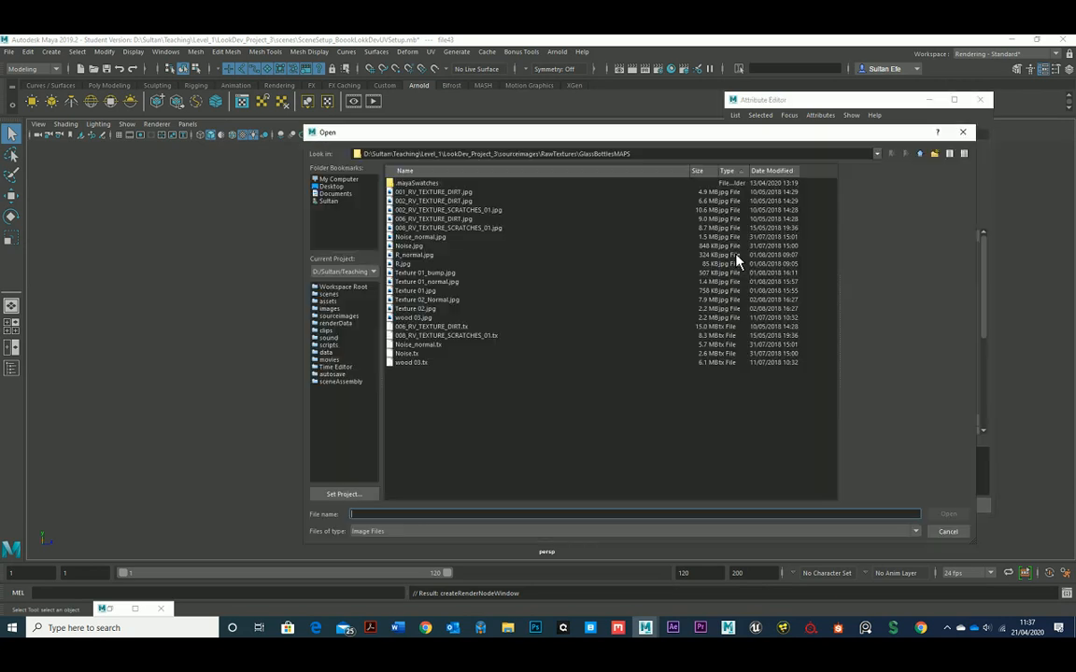
{"action": "left_click", "coordinate": [919, 155]}
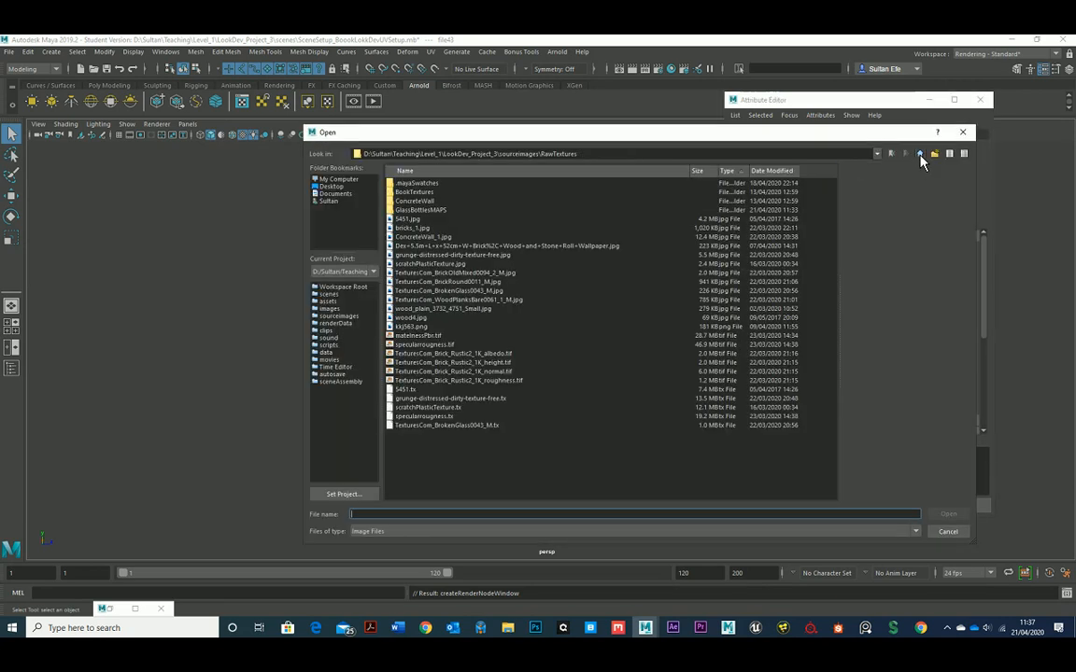
{"action": "left_click", "coordinate": [919, 155]}
{"action": "double_click", "coordinate": [430, 213]}
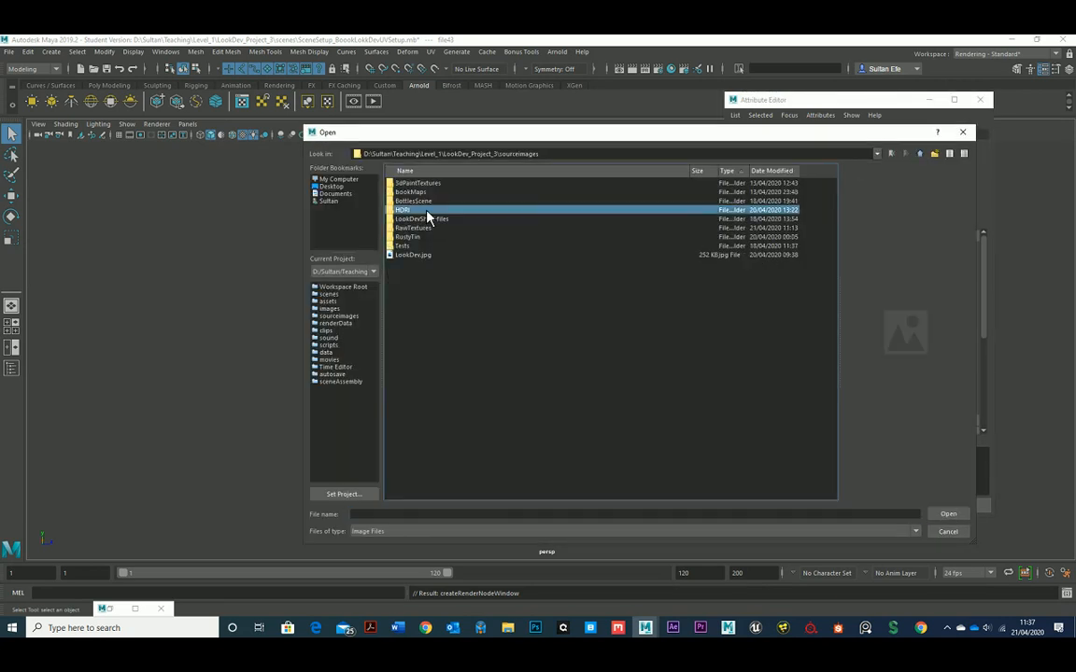
{"action": "left_click", "coordinate": [439, 202]}
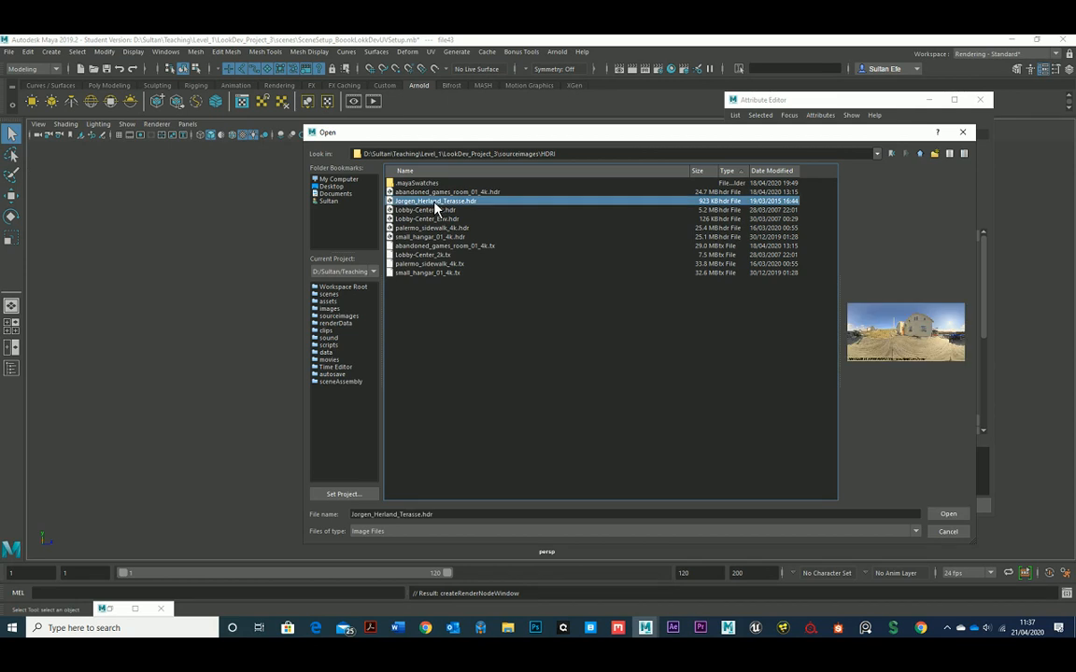
{"action": "left_click", "coordinate": [435, 209]}
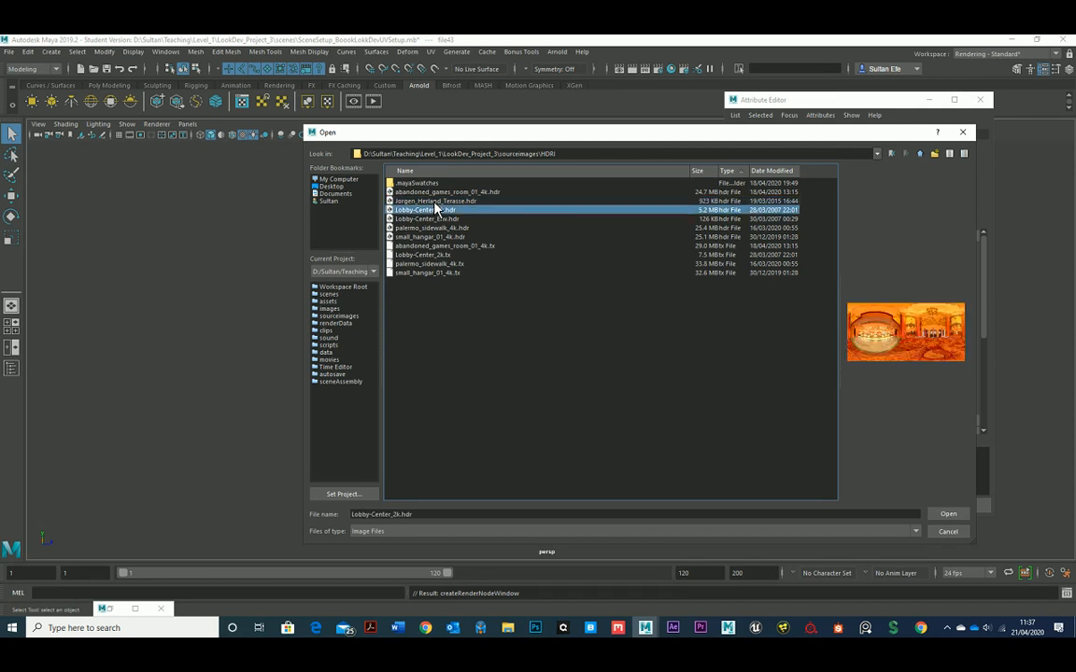
{"action": "key", "text": "Down"}
{"action": "key", "text": "Up"}
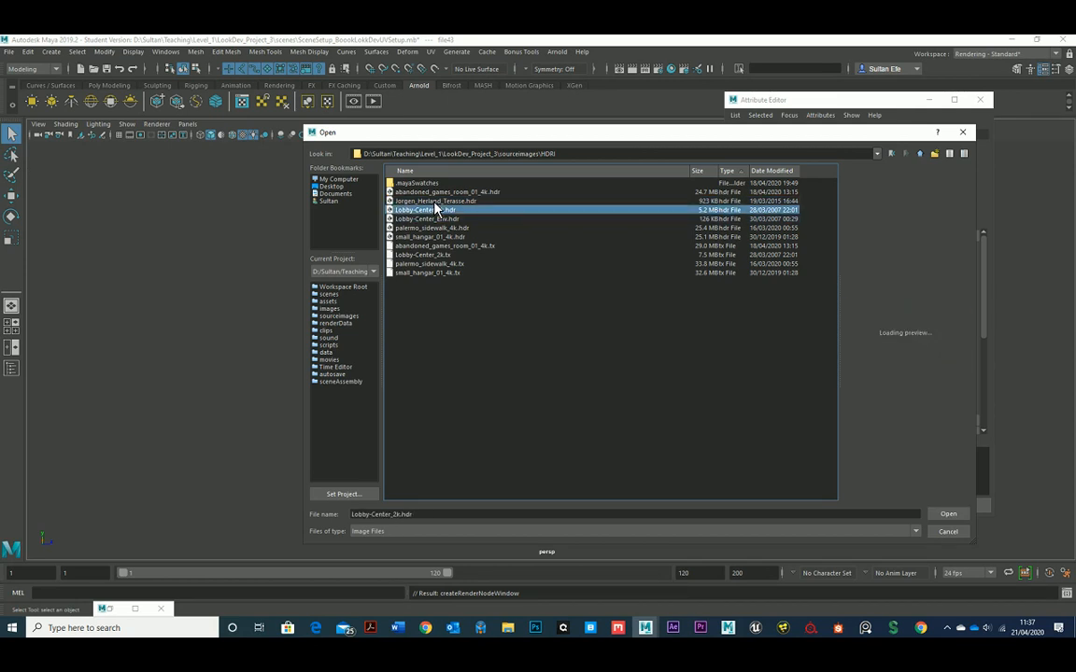
{"action": "left_click", "coordinate": [956, 514]}
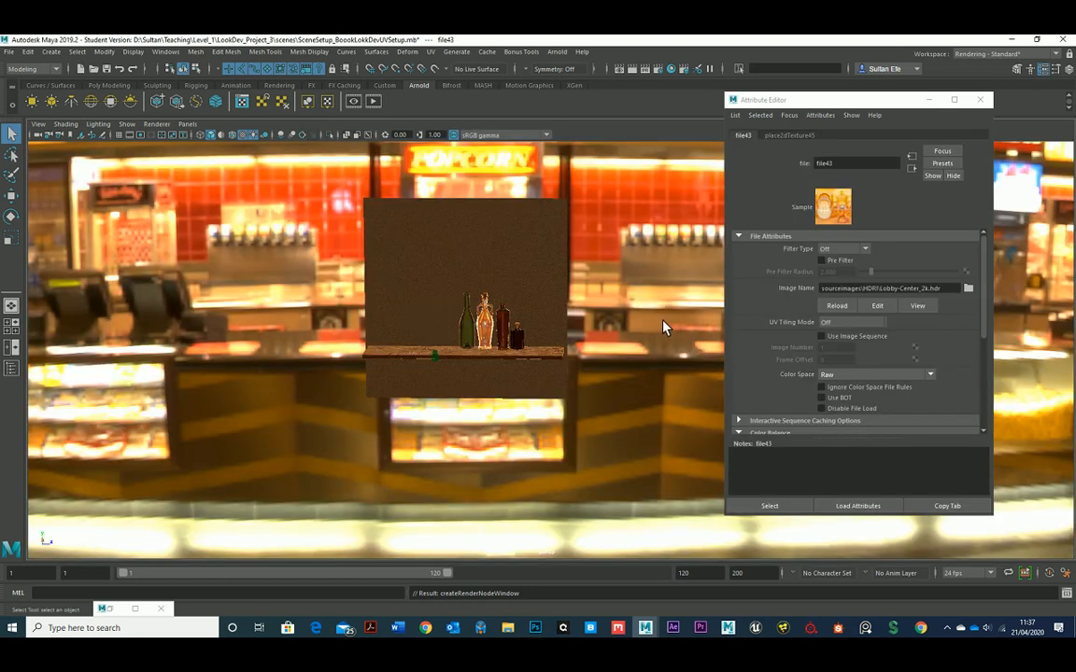
Step: Switch the viewport to ShotCam and start a live Arnold render of the bottles with the HDRI lighting
{"action": "left_click", "coordinate": [186, 123]}
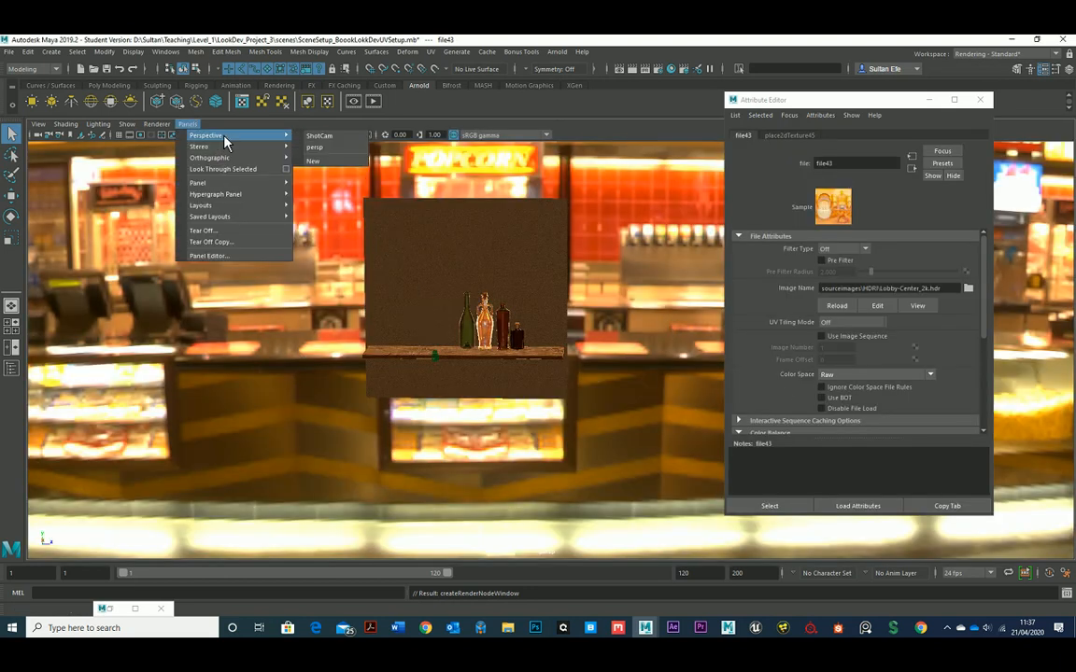
{"action": "left_click", "coordinate": [331, 136]}
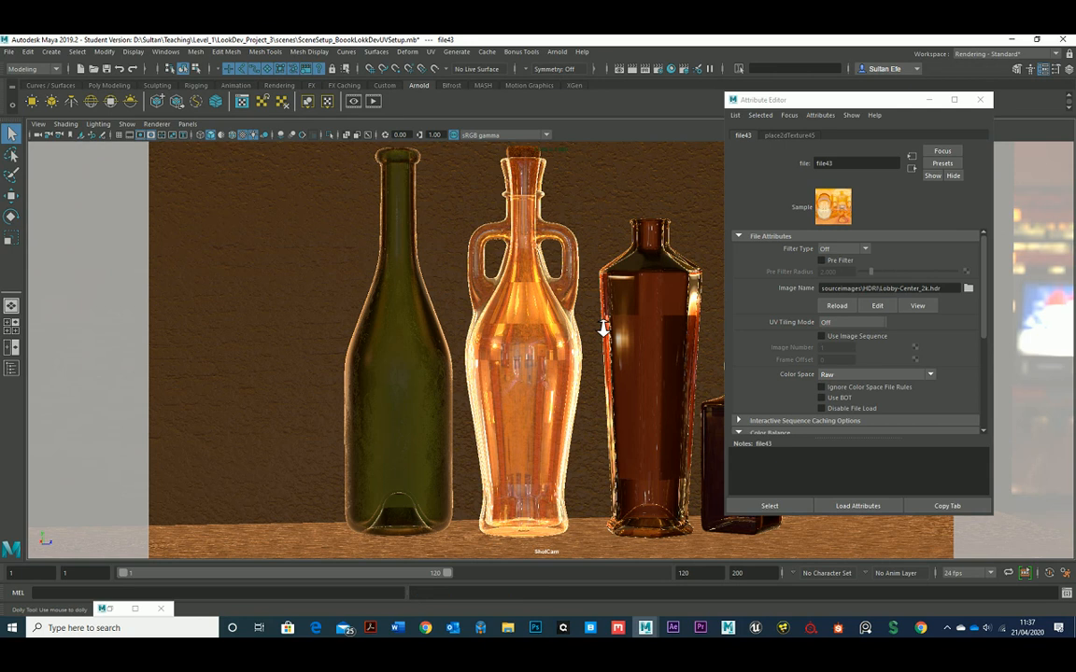
{"action": "middle_click_drag", "start_coordinate": [589, 328], "coordinate": [553, 317], "text": "alt"}
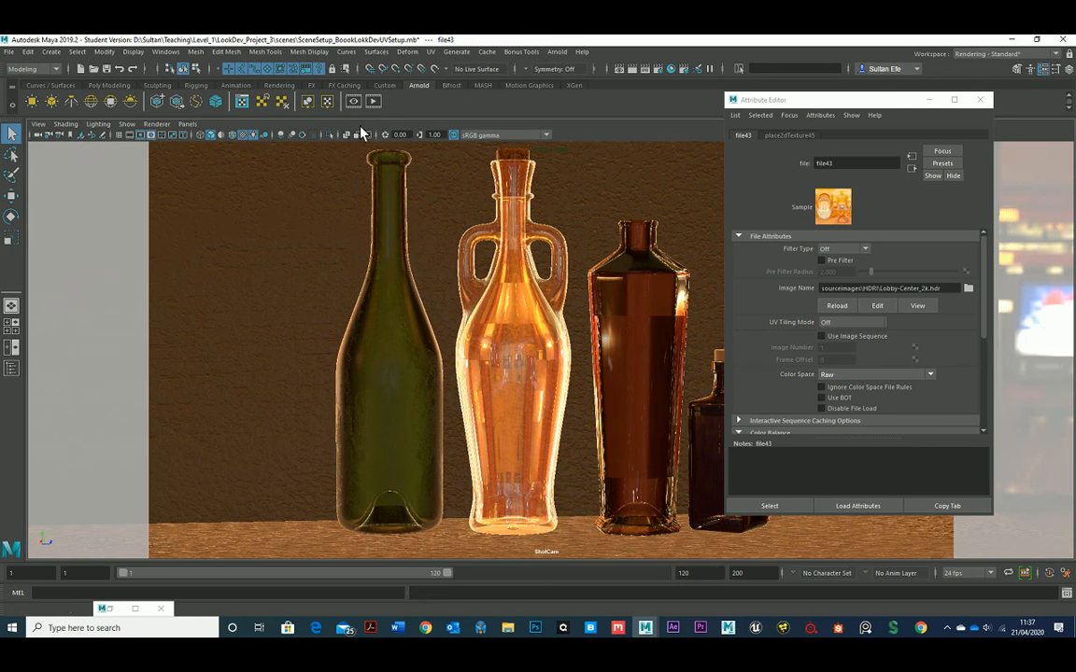
{"action": "left_click", "coordinate": [105, 608]}
{"action": "scroll", "coordinate": [512, 264], "scroll_direction": "down", "scroll_amount": 2}
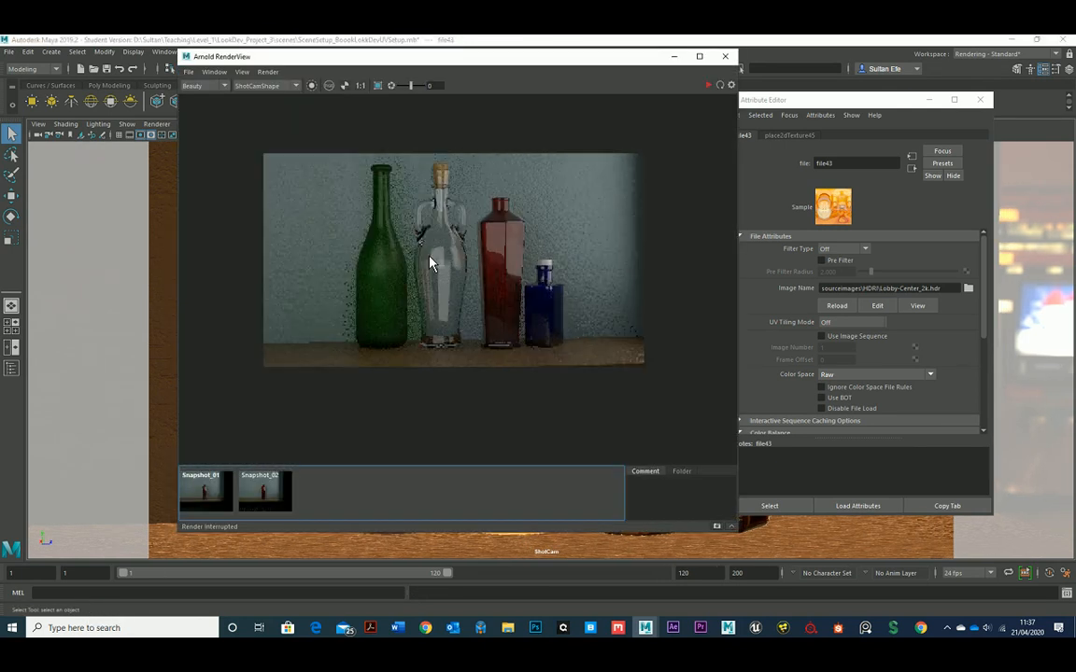
{"action": "left_click", "coordinate": [708, 85]}
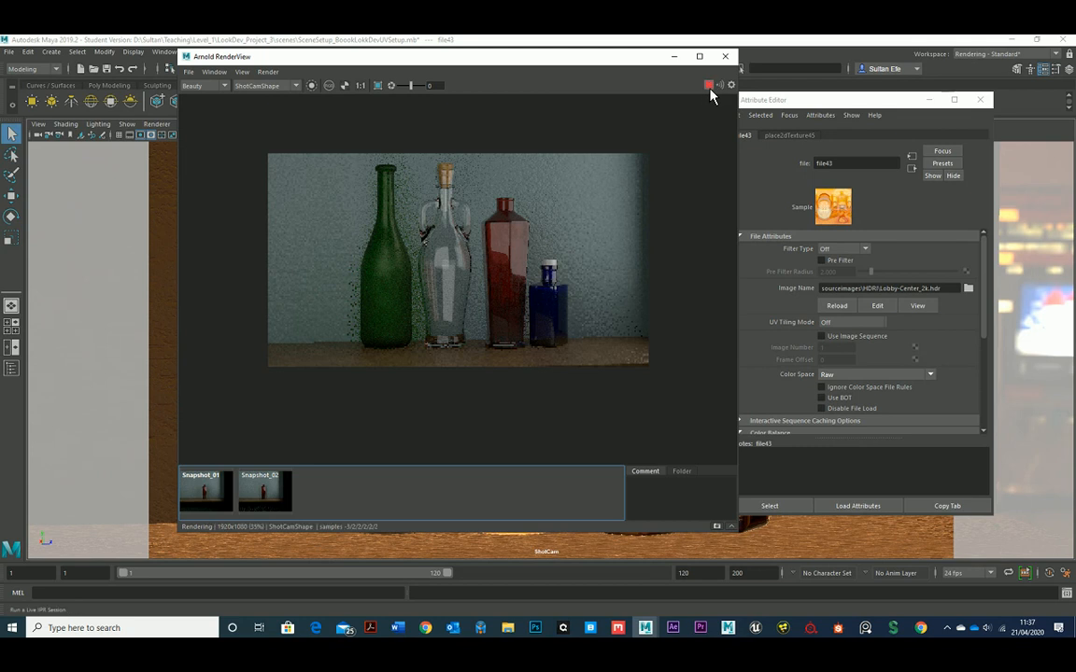
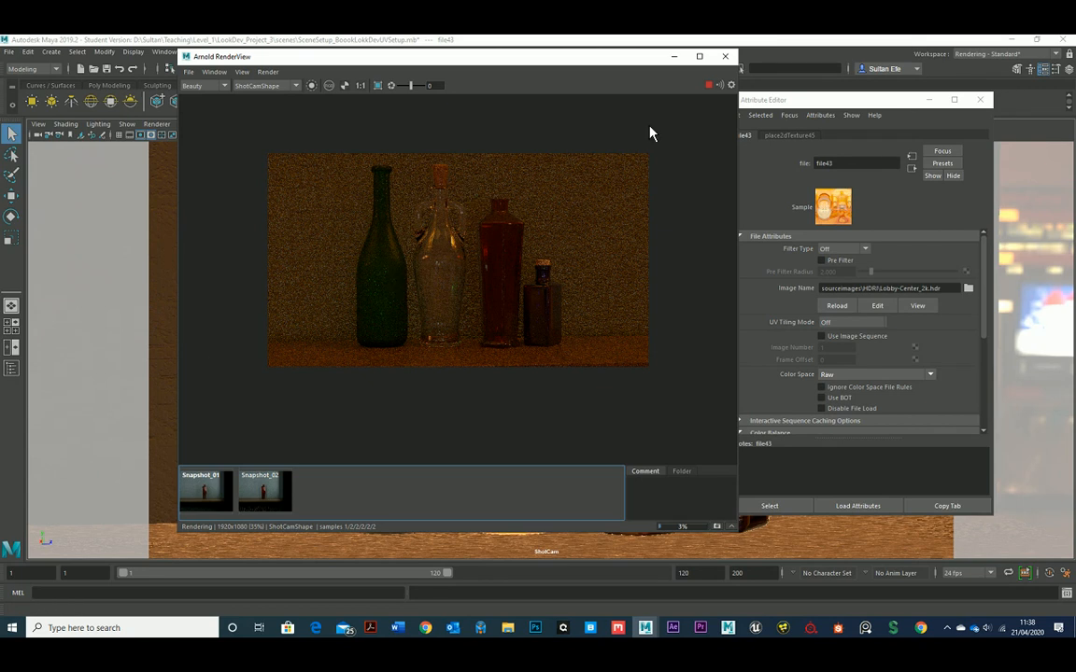
Step: Minimise the Arnold RenderView and the Attribute Editor, and switch the viewport to the persp camera
{"action": "left_click", "coordinate": [673, 56]}
{"action": "left_click", "coordinate": [924, 99]}
{"action": "left_click", "coordinate": [187, 124]}
{"action": "mouse_move", "coordinate": [209, 138]}
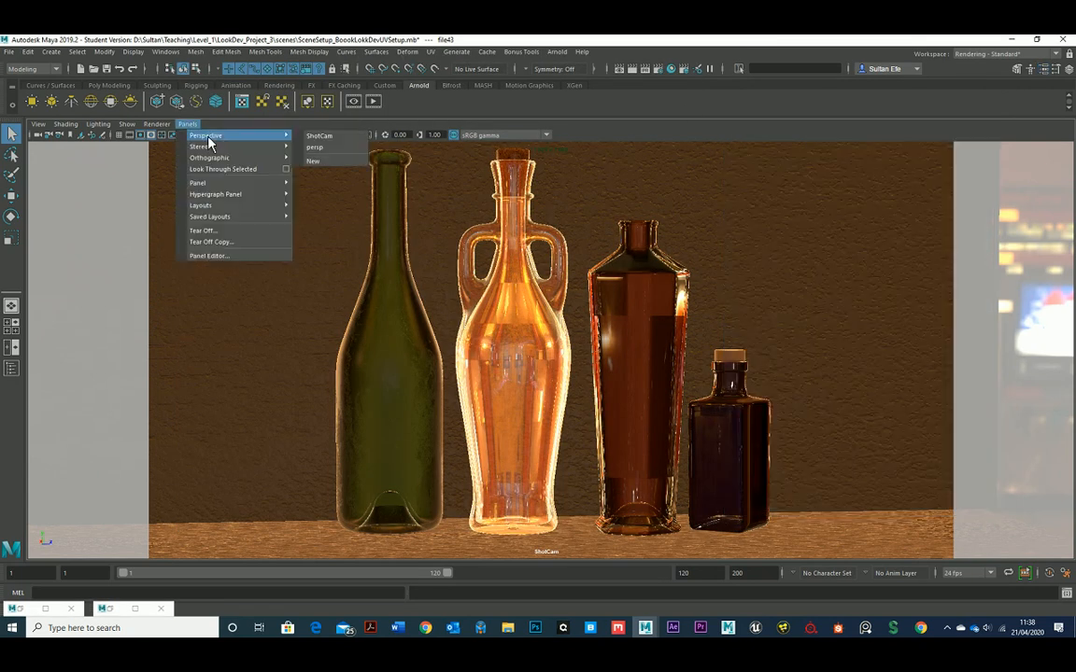
{"action": "left_click", "coordinate": [322, 148]}
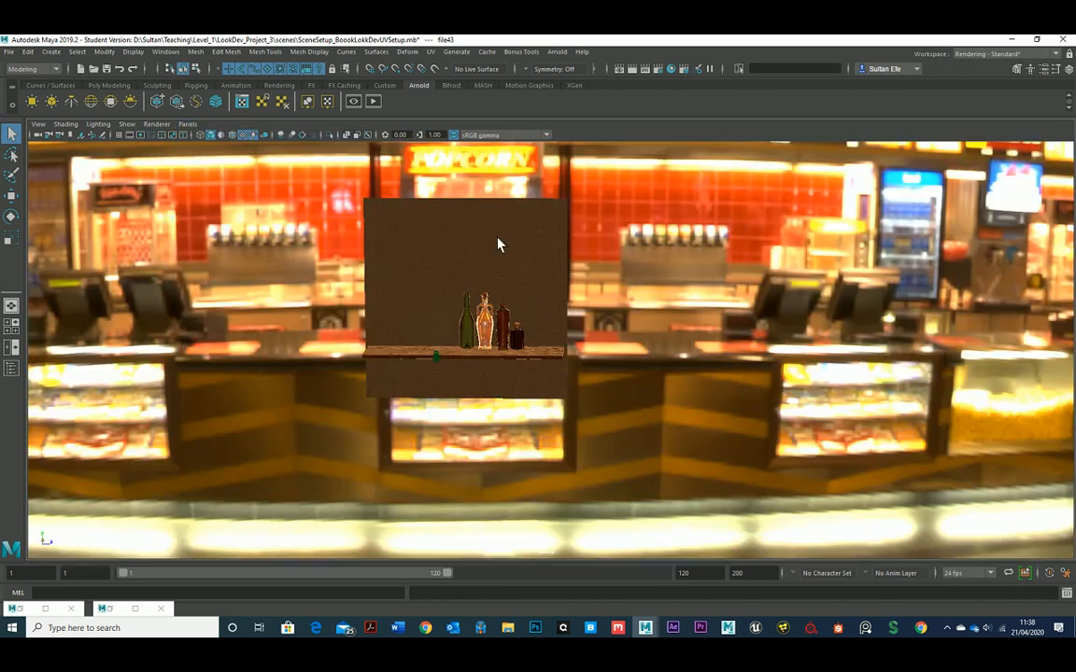
Step: Examine the bottle shelf and its back wall against the HDRI surroundings from several angles
{"action": "left_click_drag", "start_coordinate": [535, 311], "coordinate": [431, 320], "text": "alt"}
{"action": "right_click_drag", "start_coordinate": [430, 320], "coordinate": [540, 371], "text": "alt"}
{"action": "left_click_drag", "start_coordinate": [541, 371], "coordinate": [463, 361], "text": "alt"}
{"action": "right_click_drag", "start_coordinate": [464, 361], "coordinate": [411, 370], "text": "alt"}
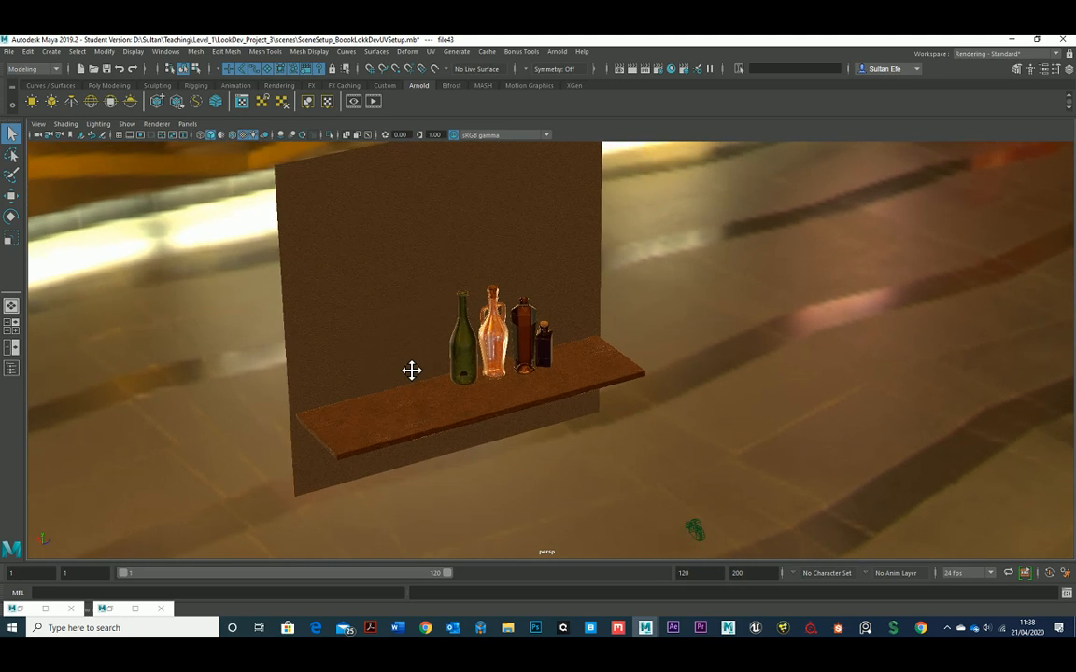
{"action": "middle_click_drag", "start_coordinate": [411, 369], "coordinate": [411, 375], "text": "alt"}
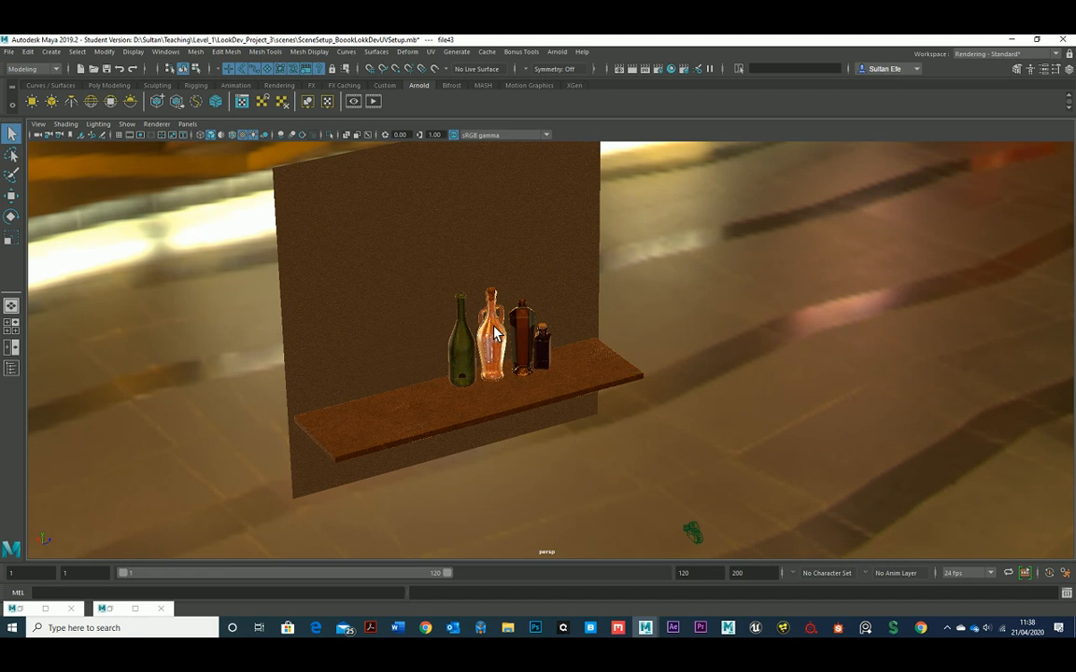
{"action": "left_click_drag", "start_coordinate": [634, 353], "coordinate": [535, 272], "text": "alt"}
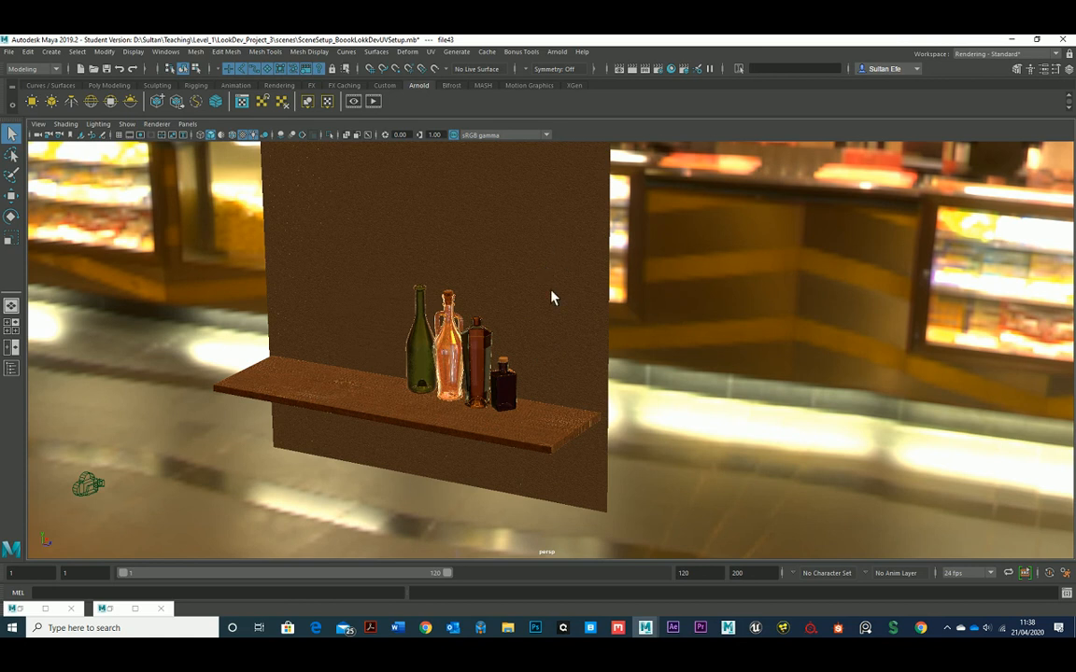
{"action": "left_click_drag", "start_coordinate": [551, 297], "coordinate": [549, 332], "text": "alt"}
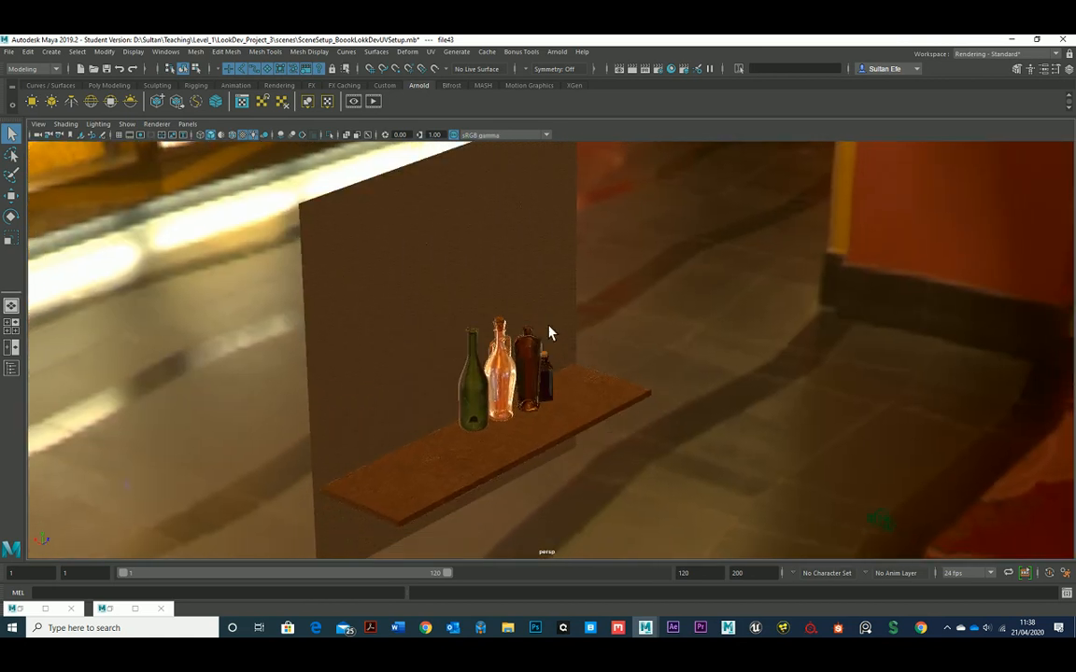
Step: Create an Arnold area light, raise it above the shelf surface, enlarge it and place it beside the shelf's small-bottle end
{"action": "left_click", "coordinate": [36, 106]}
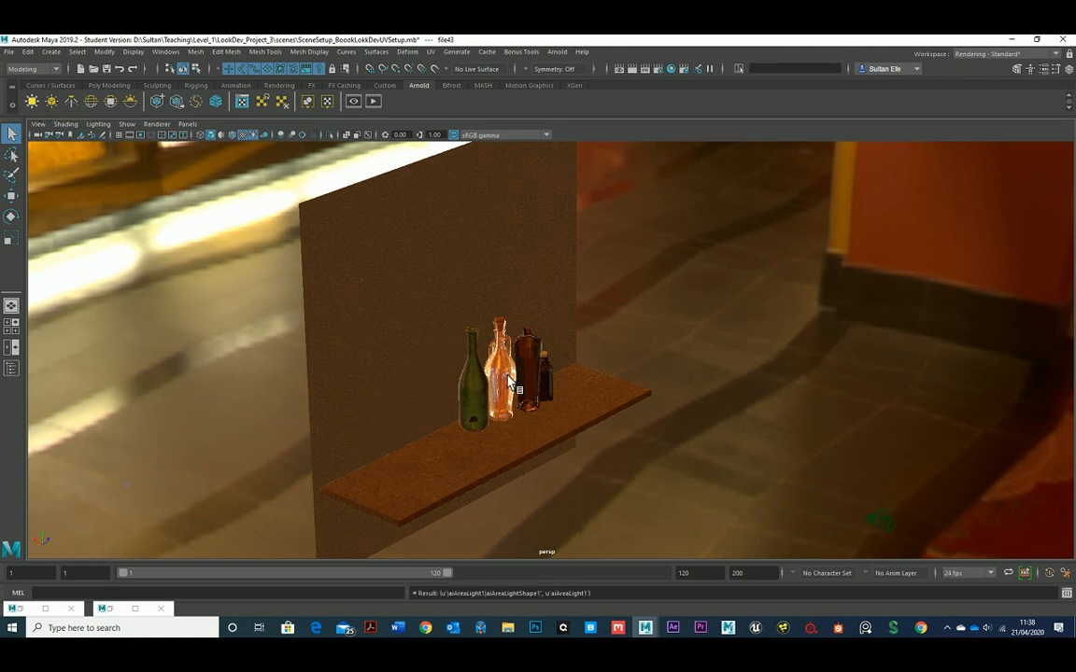
{"action": "key", "text": "w"}
{"action": "left_click", "coordinate": [496, 435]}
{"action": "left_click_drag", "start_coordinate": [492, 392], "coordinate": [495, 314]}
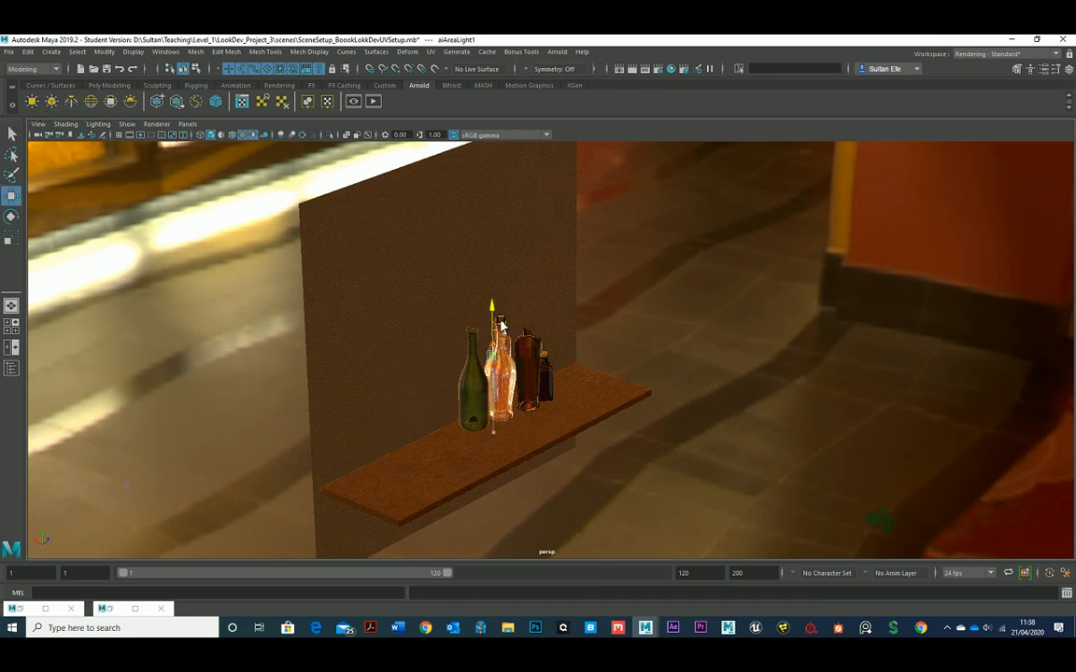
{"action": "key", "text": "r"}
{"action": "left_click_drag", "start_coordinate": [494, 355], "coordinate": [618, 372]}
{"action": "key", "text": "w"}
{"action": "left_click_drag", "start_coordinate": [627, 267], "coordinate": [625, 301]}
{"action": "mouse_move", "coordinate": [661, 350]}
{"action": "left_mouse_down"}
{"action": "mouse_move", "coordinate": [668, 347]}
{"action": "mouse_move", "coordinate": [651, 348]}
{"action": "left_mouse_up"}
Step: Stretch the area light vertically to about twice its height and raise it beside the shelf
{"action": "key", "text": "r"}
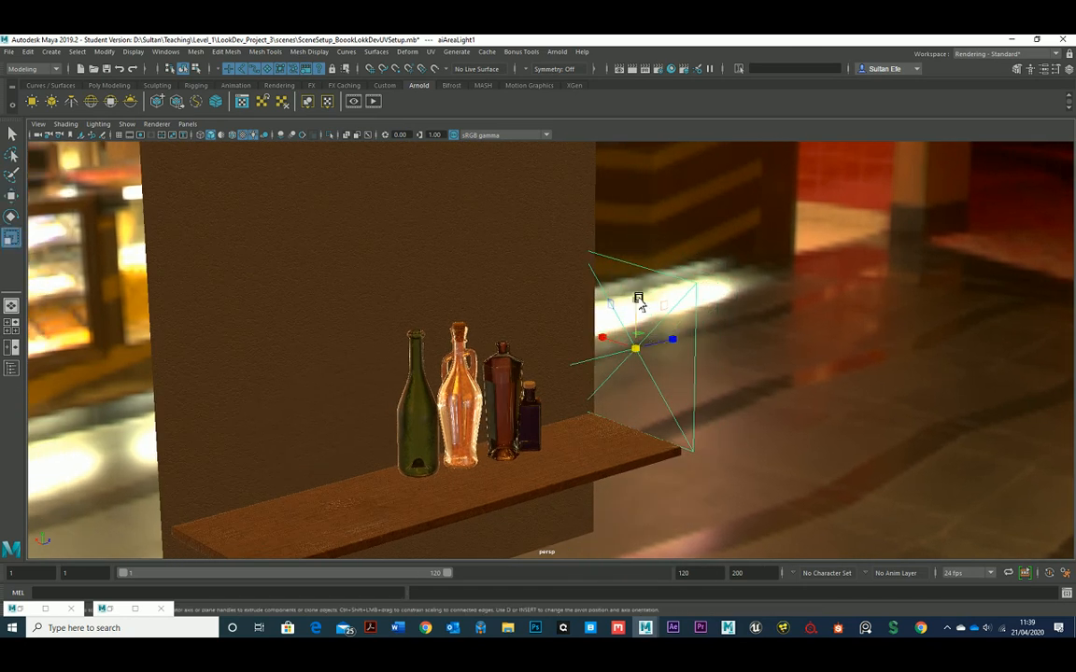
{"action": "left_click_drag", "start_coordinate": [639, 300], "coordinate": [640, 249]}
{"action": "key", "text": "w"}
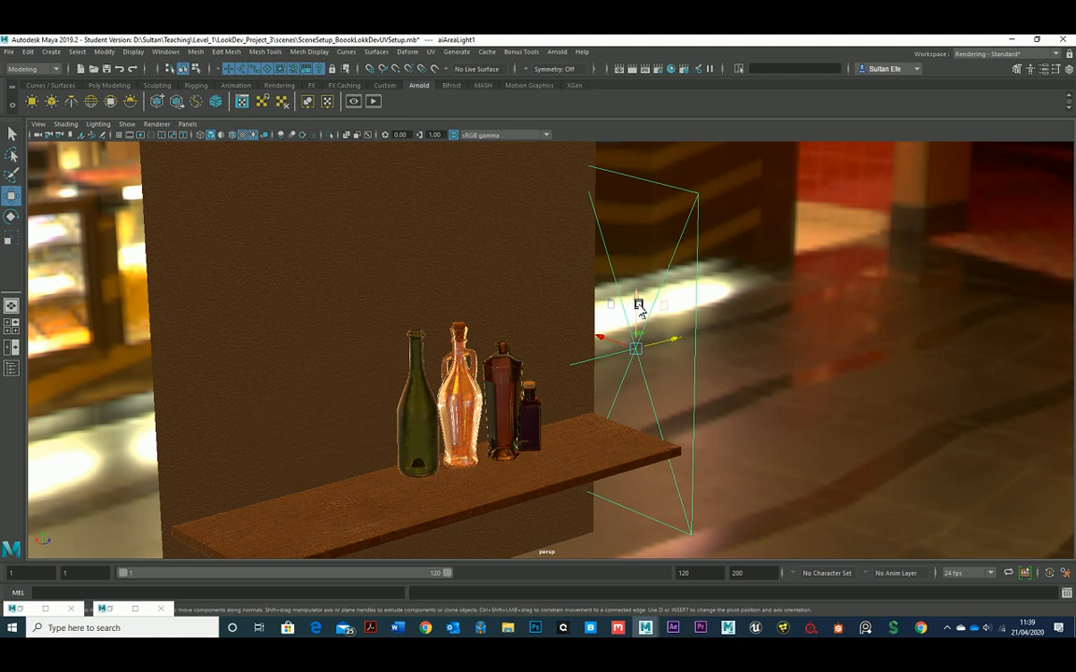
{"action": "left_click_drag", "start_coordinate": [639, 305], "coordinate": [645, 232]}
Step: Scale the area light along its X axis to adjust its width beside the shelf
{"action": "right_click_drag", "start_coordinate": [765, 353], "coordinate": [653, 371], "text": "alt"}
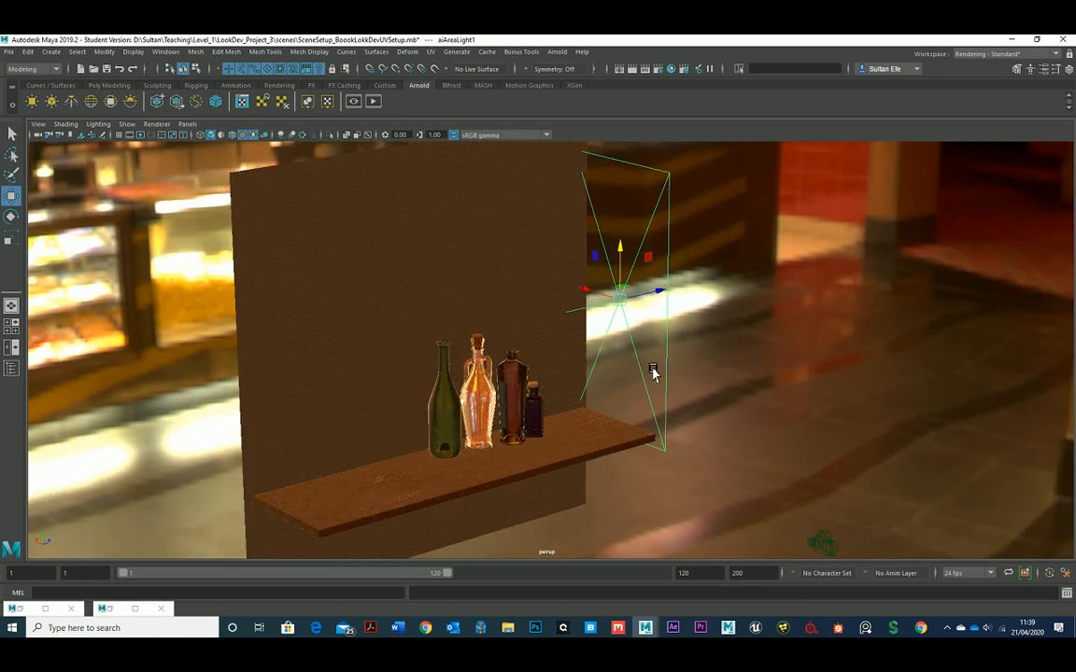
{"action": "left_click_drag", "start_coordinate": [653, 371], "coordinate": [668, 376], "text": "alt"}
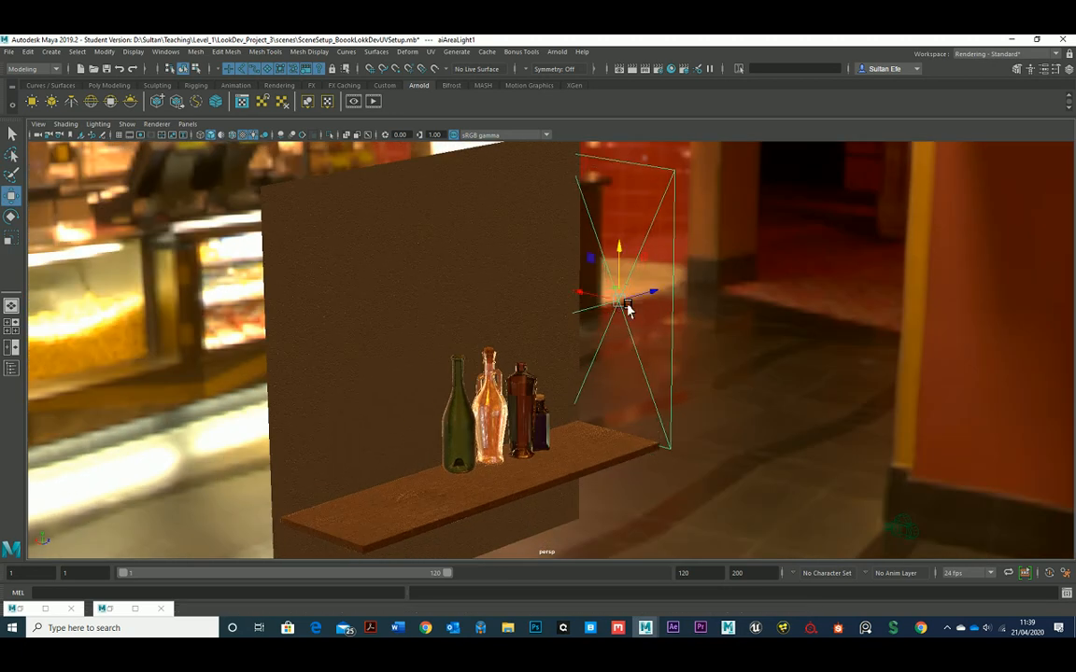
{"action": "left_click_drag", "start_coordinate": [629, 307], "coordinate": [649, 350], "text": "alt"}
{"action": "key", "text": "r"}
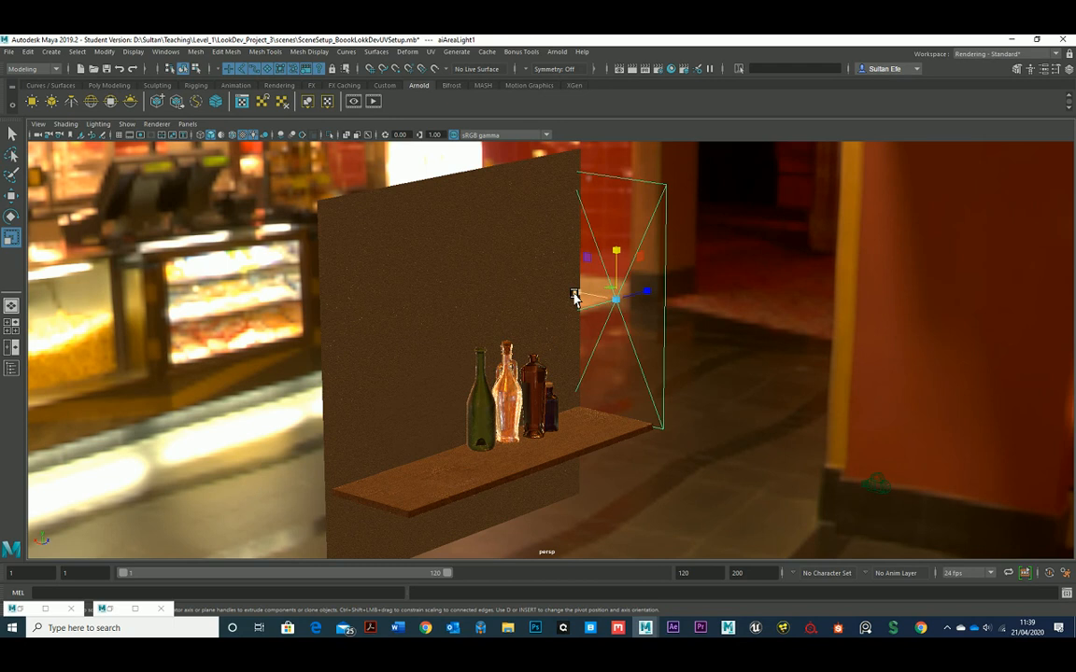
{"action": "left_click_drag", "start_coordinate": [574, 295], "coordinate": [518, 374]}
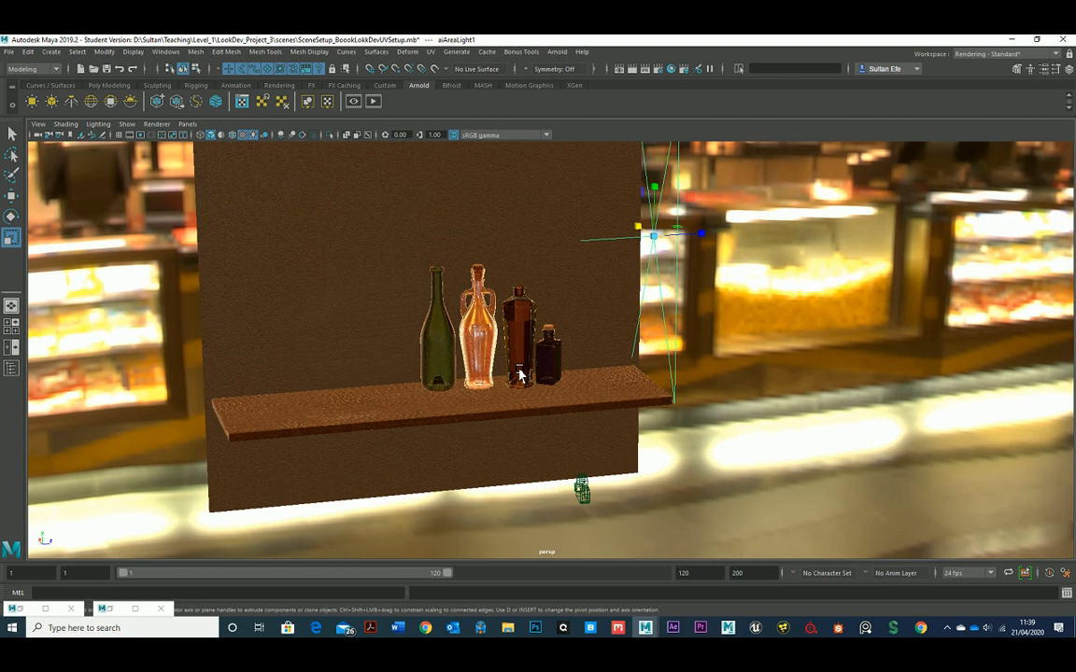
Step: Render the ShotCam view again at 50% test resolution and move the Arnold RenderView to uncover the area light
{"action": "left_click", "coordinate": [28, 609]}
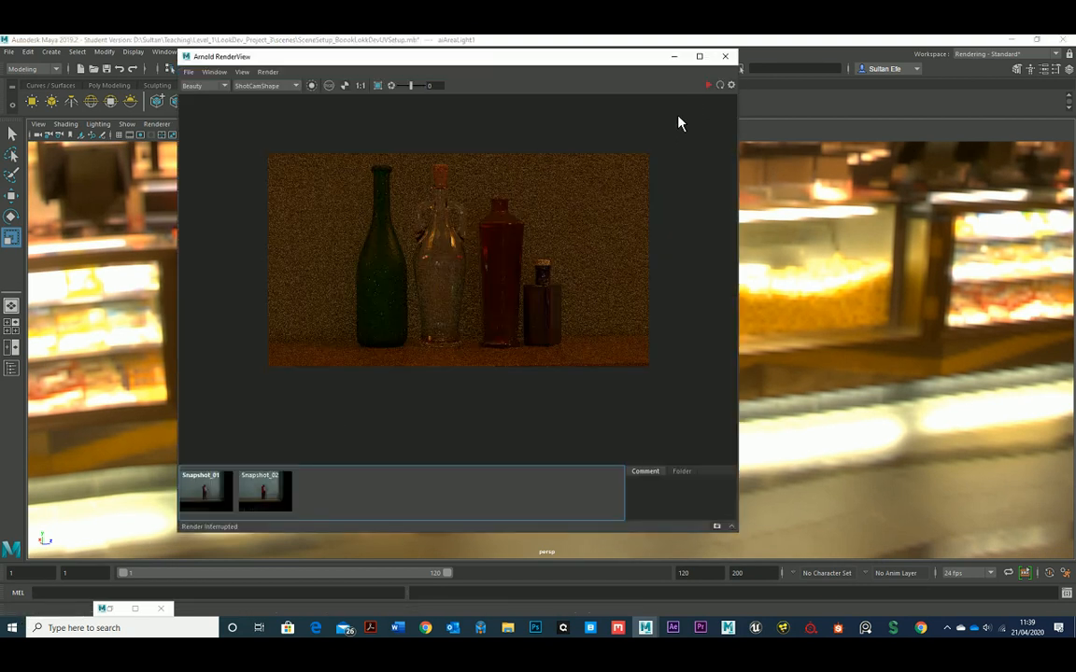
{"action": "left_click", "coordinate": [709, 86]}
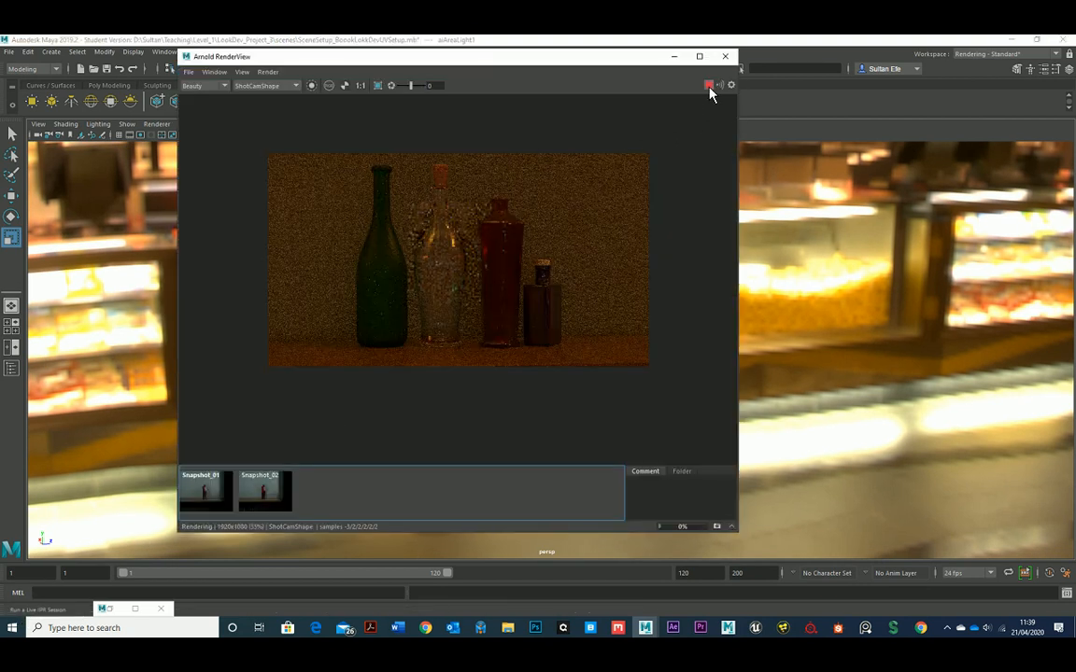
{"action": "left_click", "coordinate": [709, 86]}
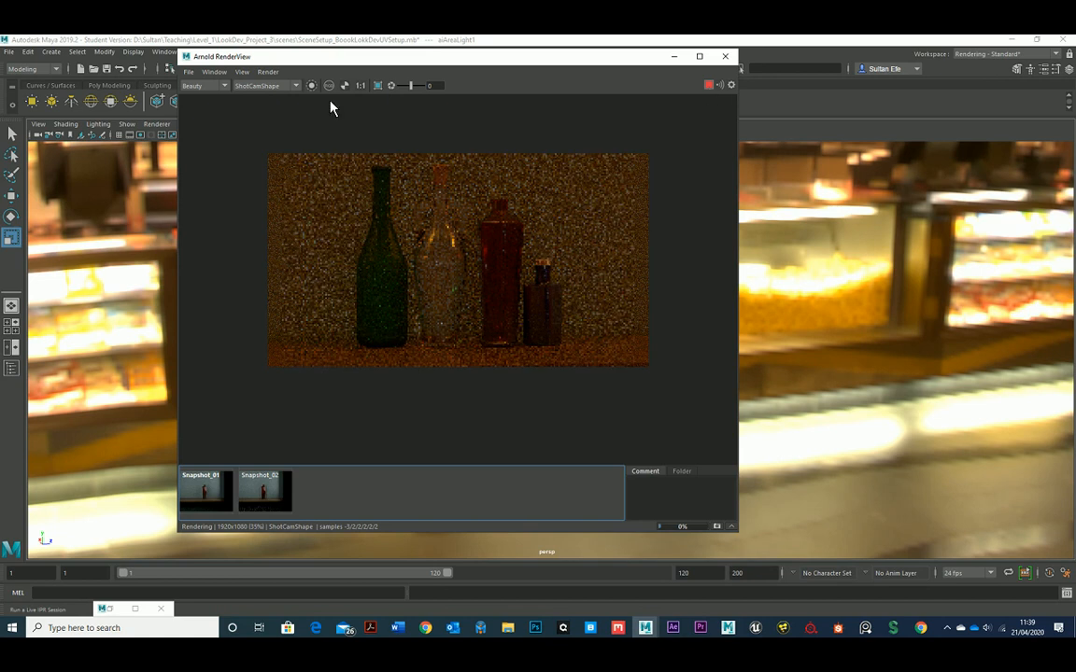
{"action": "left_click", "coordinate": [242, 72]}
{"action": "mouse_move", "coordinate": [307, 180]}
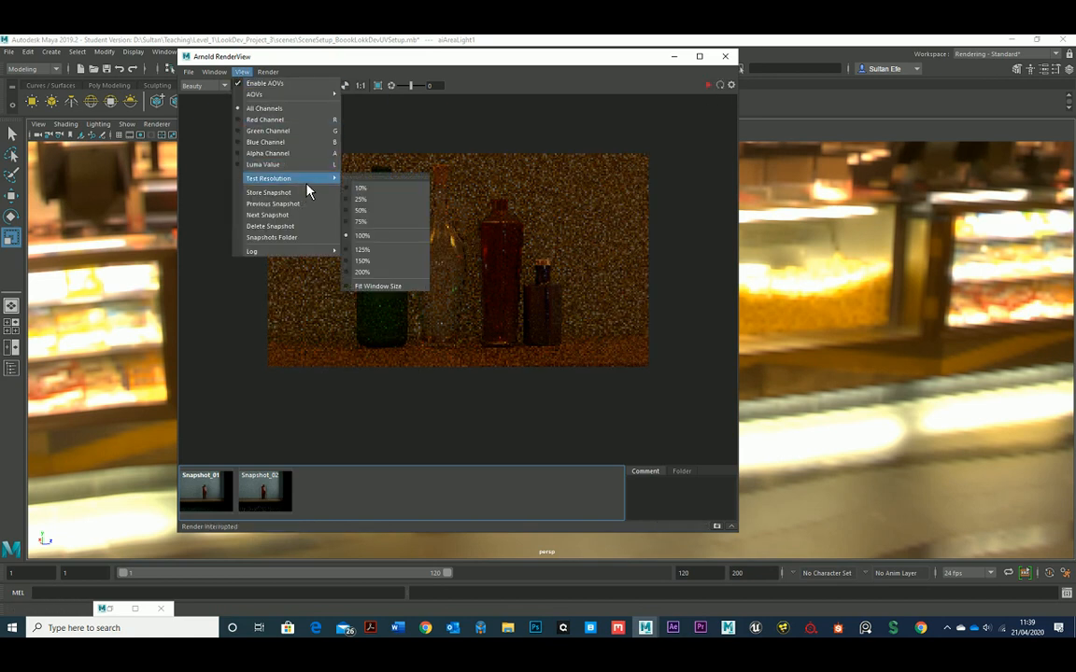
{"action": "left_click", "coordinate": [391, 218]}
{"action": "left_click", "coordinate": [708, 86]}
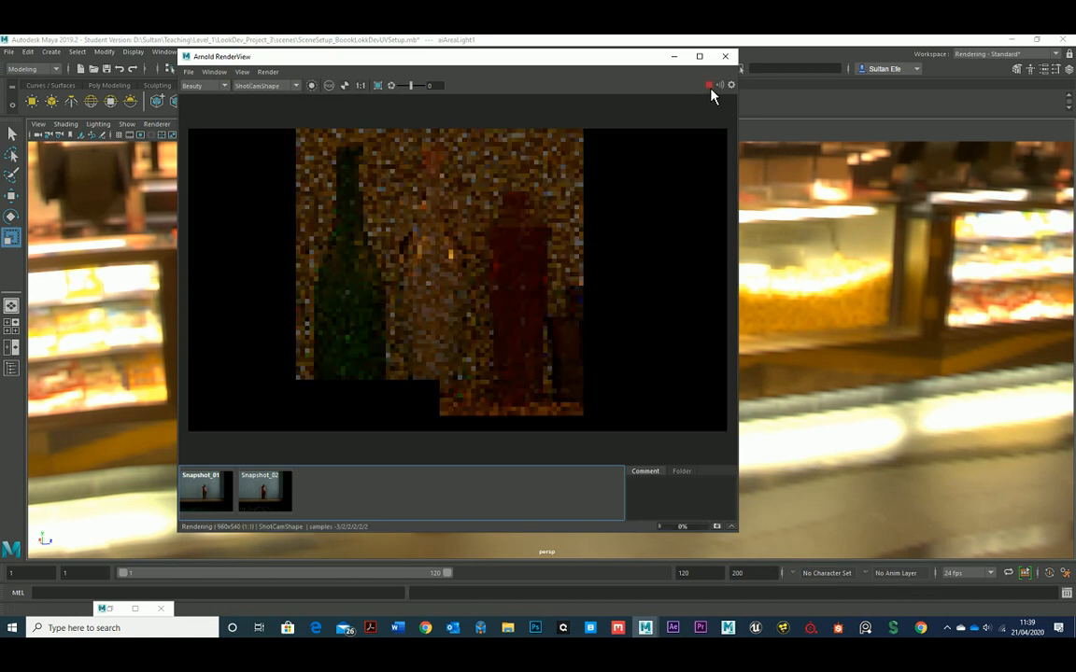
{"action": "left_click_drag", "start_coordinate": [542, 72], "coordinate": [374, 107]}
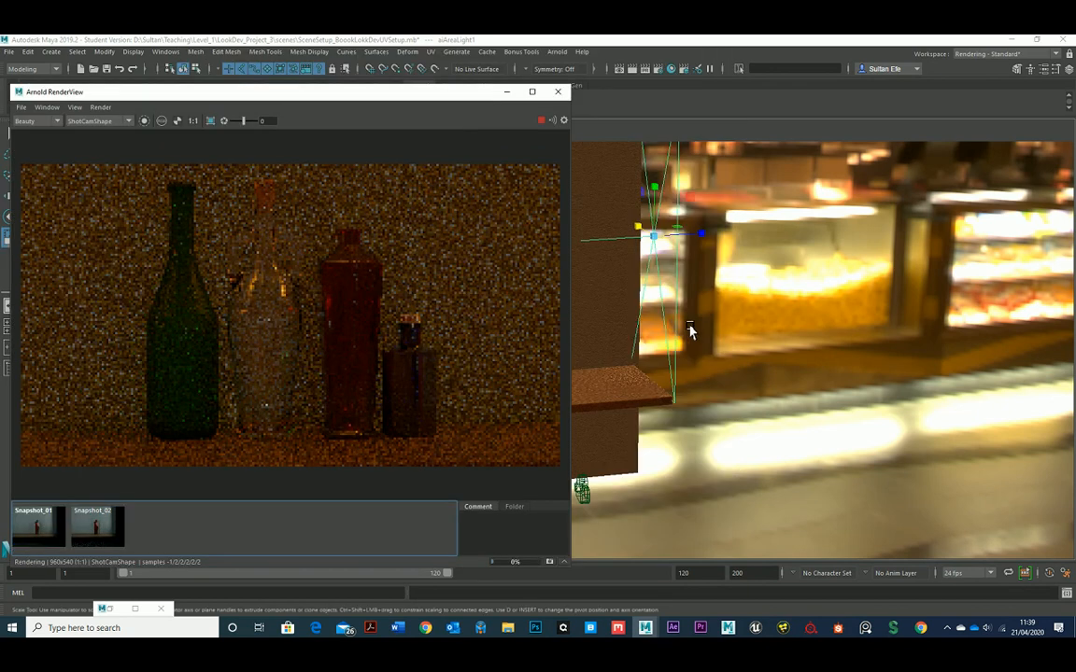
Step: Open the attributes of the selected area light and set its exposure to 10
{"action": "left_click", "coordinate": [1042, 68]}
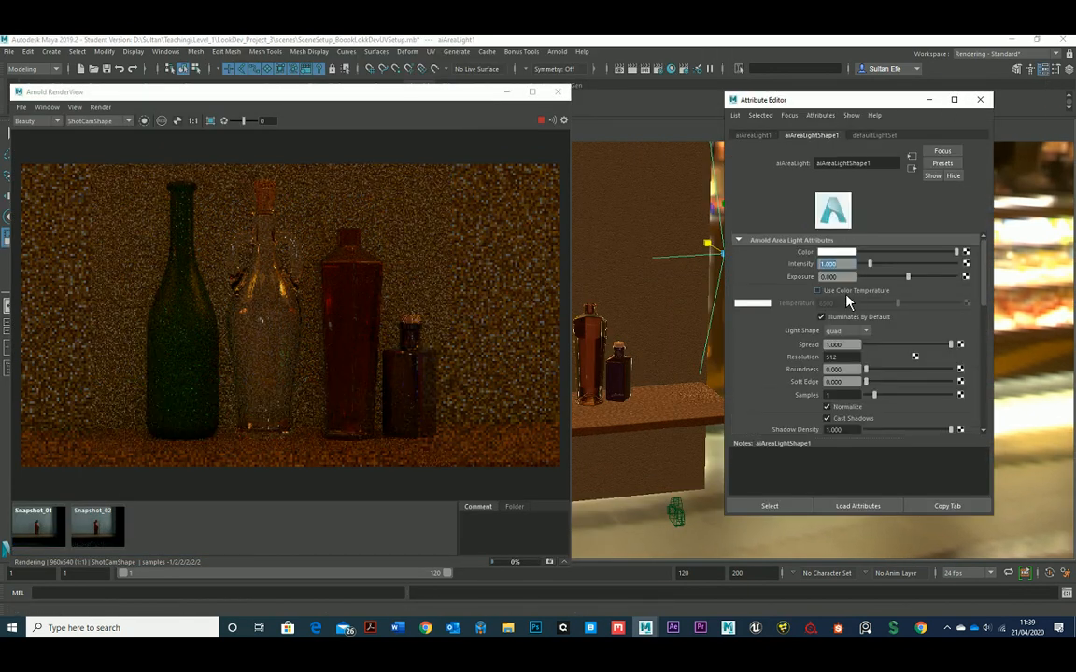
{"action": "left_click", "coordinate": [846, 277]}
{"action": "type", "text": "1"}
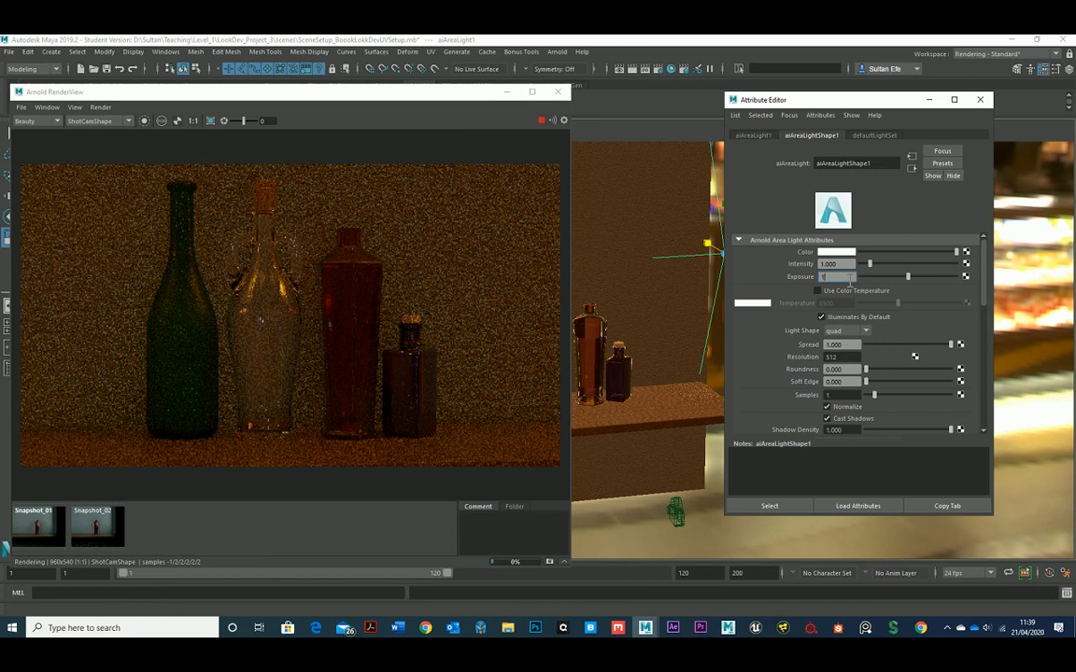
{"action": "type", "text": "0"}
{"action": "key", "text": "Return"}
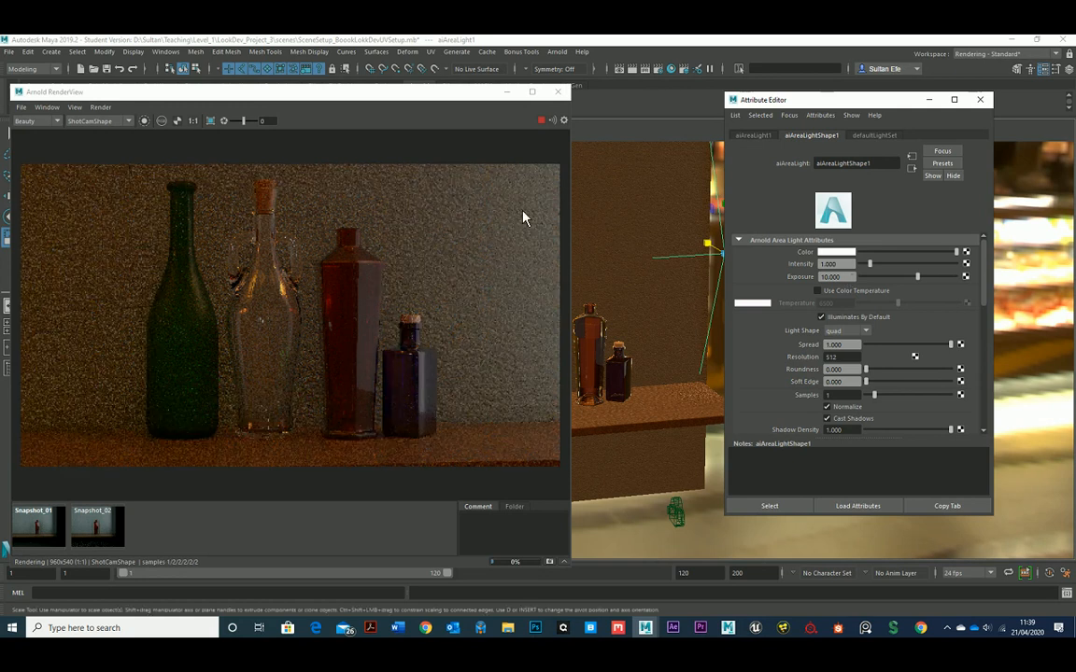
Step: Turn off the area light's Normalize option, restart the render and try exposures of 1 and 0.4
{"action": "left_click", "coordinate": [845, 408]}
{"action": "left_click", "coordinate": [541, 120]}
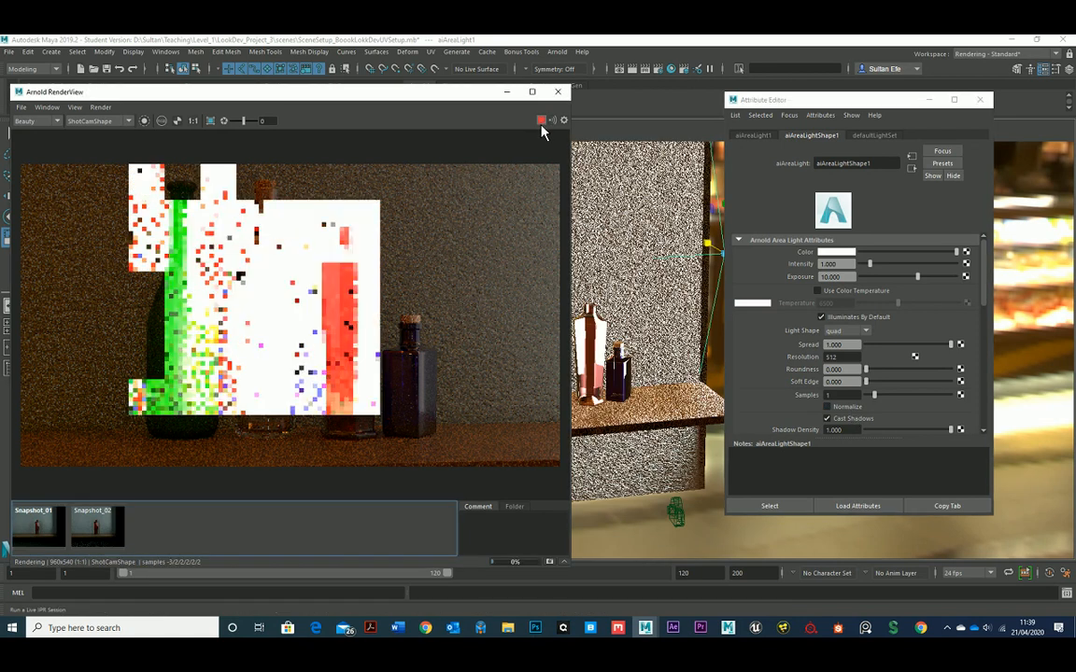
{"action": "triple_click", "coordinate": [843, 280]}
{"action": "type", "text": "1"}
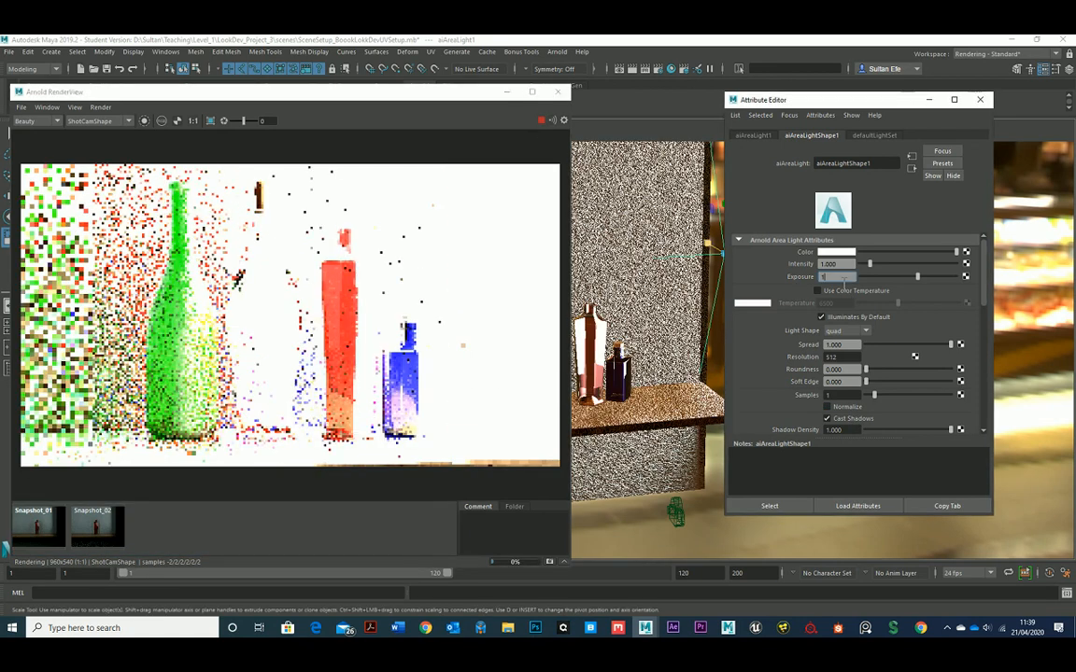
{"action": "key", "text": "Return"}
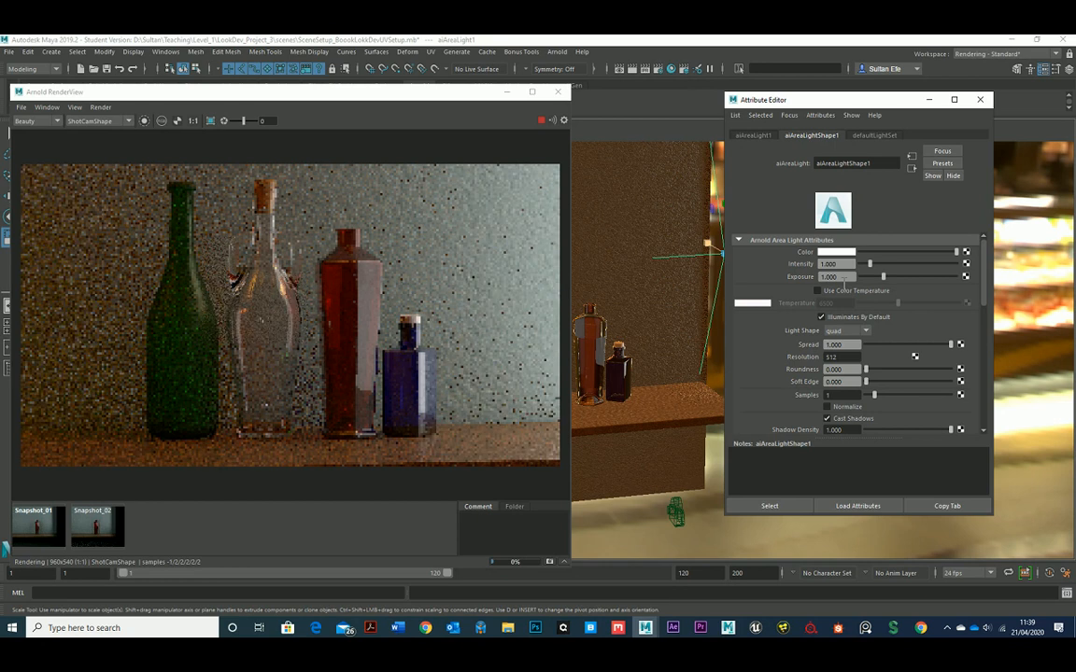
{"action": "triple_click", "coordinate": [843, 280]}
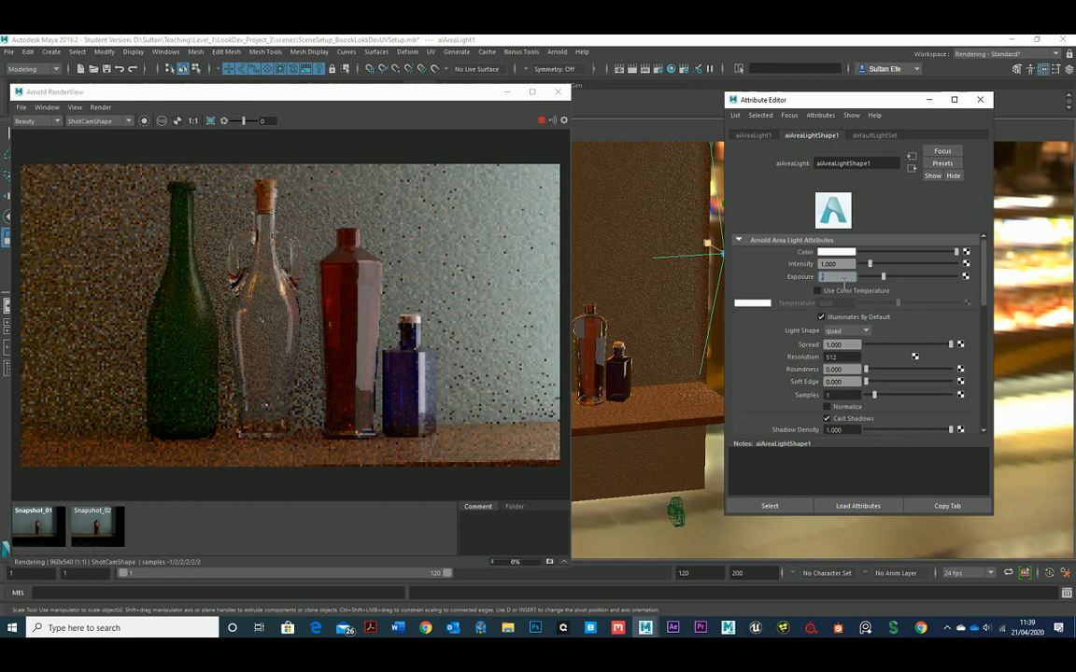
{"action": "type", "text": "0.4"}
{"action": "key", "text": "Return"}
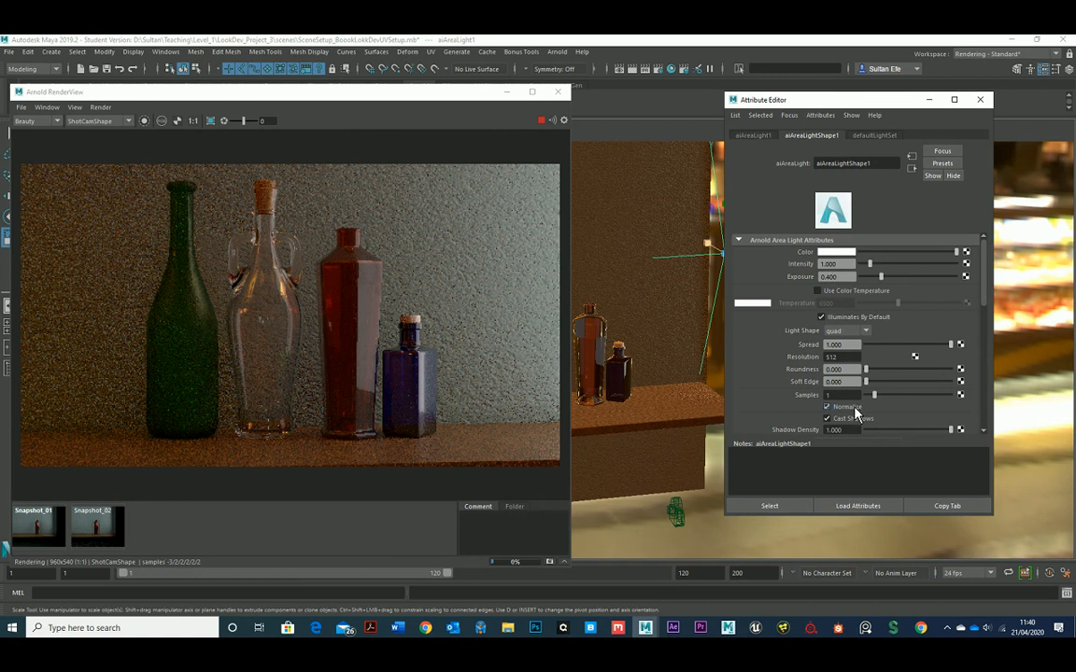
Step: With Normalize enabled, test area light exposures of 10 and 15, and settle on 12
{"action": "double_click", "coordinate": [850, 277]}
{"action": "type", "text": "3"}
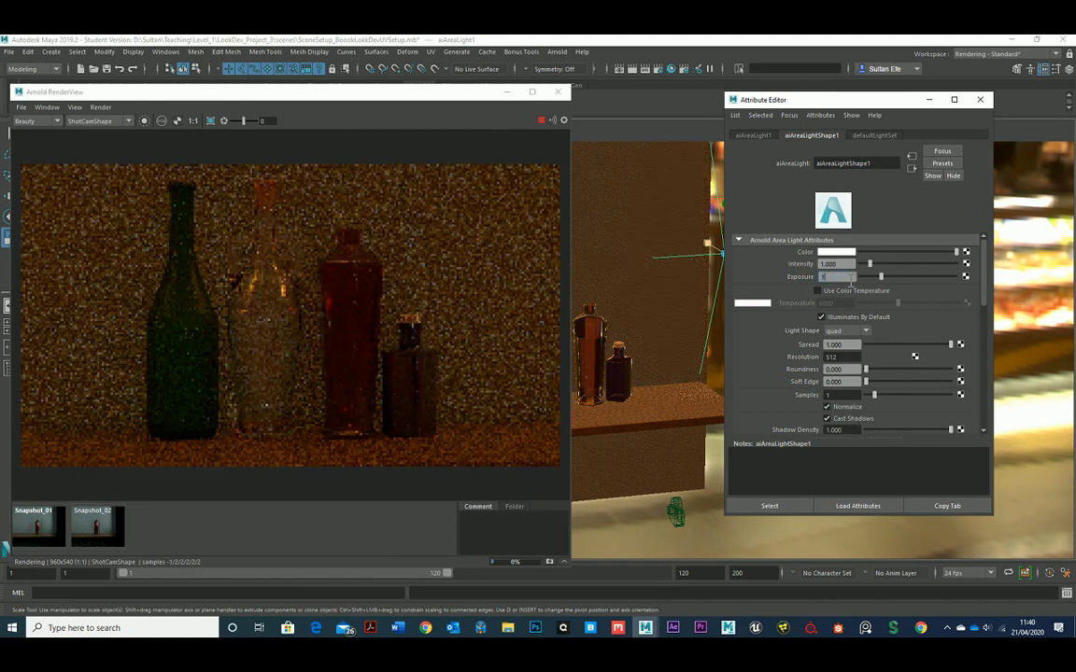
{"action": "type", "text": "0"}
{"action": "key", "text": "Return"}
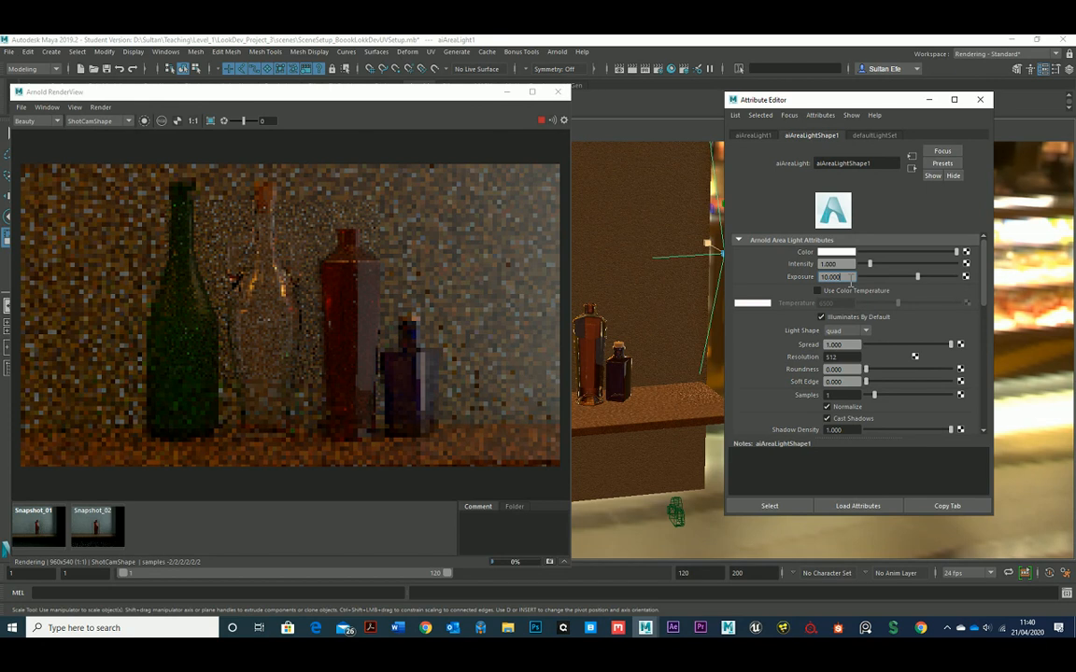
{"action": "double_click", "coordinate": [850, 279]}
{"action": "type", "text": "15"}
{"action": "key", "text": "Return"}
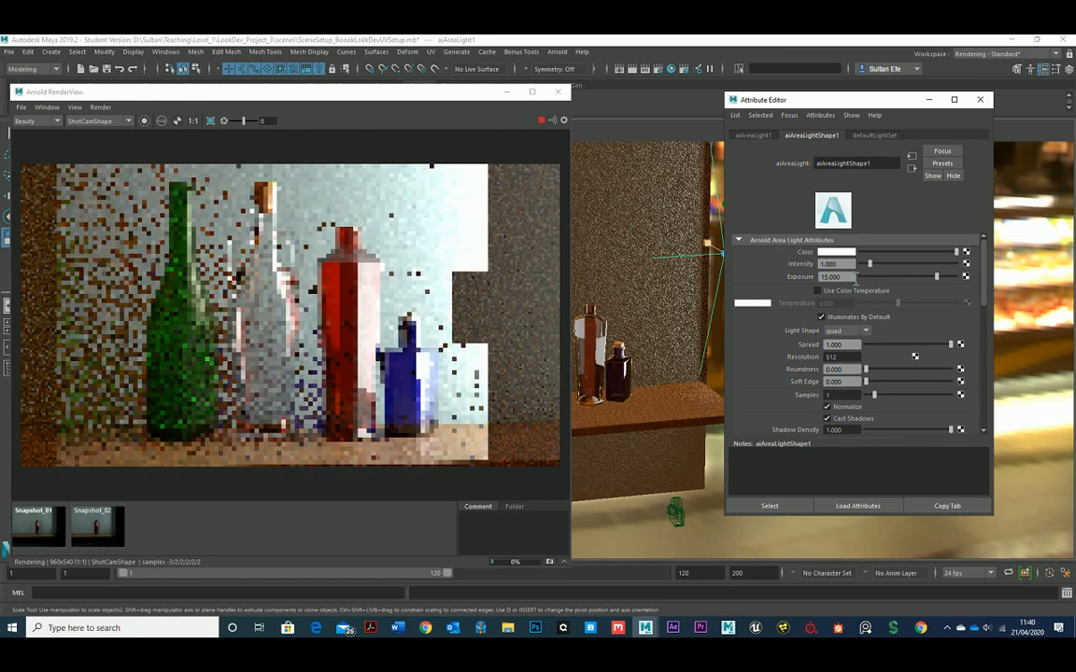
{"action": "double_click", "coordinate": [851, 277]}
{"action": "type", "text": "12"}
{"action": "key", "text": "Return"}
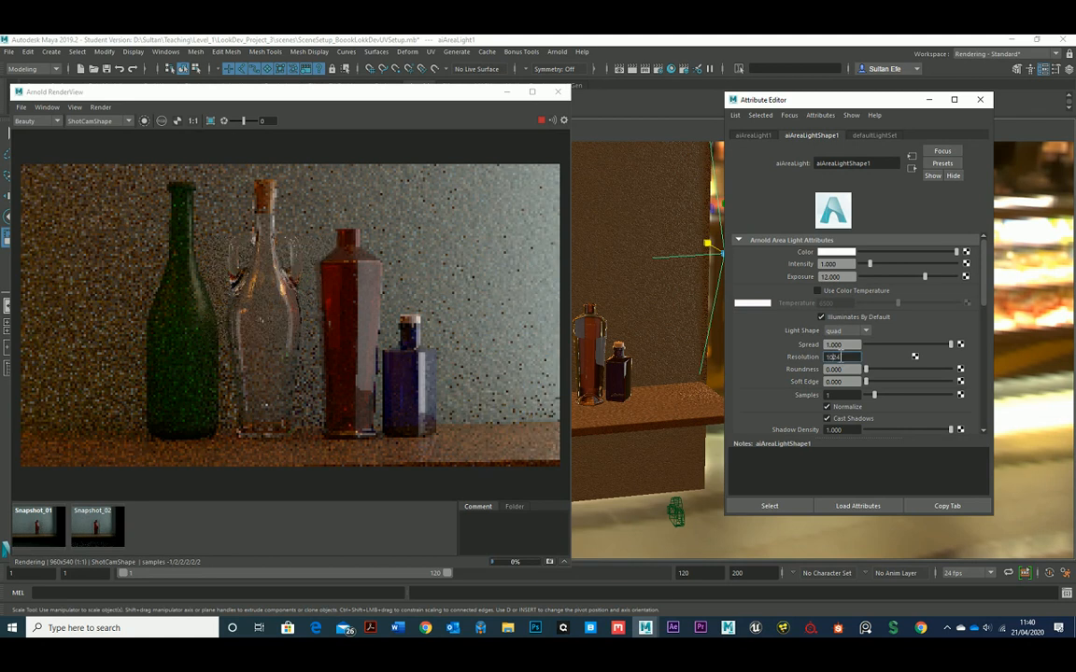
Step: Set the area light's resolution to 1024 and restart the live render
{"action": "key", "text": "Return"}
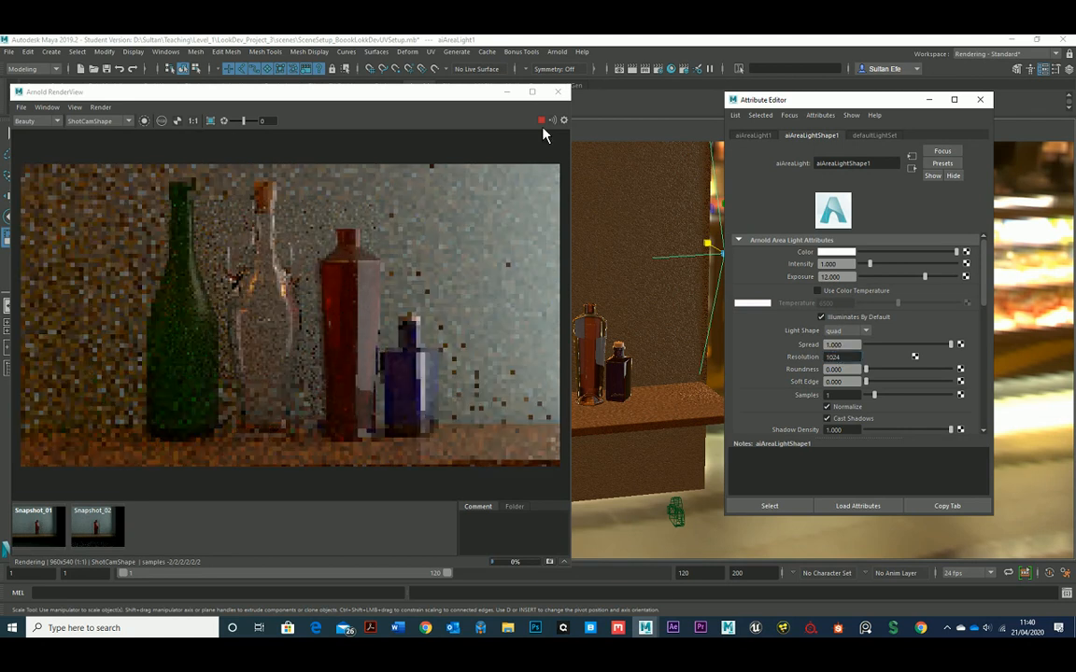
{"action": "left_click", "coordinate": [545, 133]}
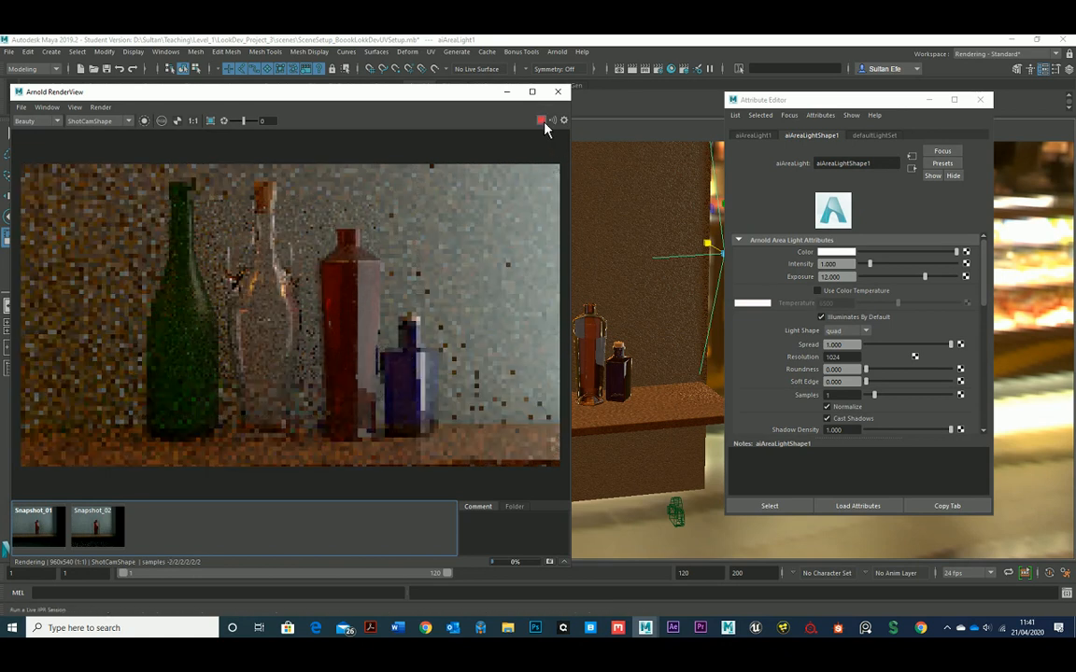
{"action": "left_click", "coordinate": [541, 121]}
{"action": "left_click", "coordinate": [542, 121]}
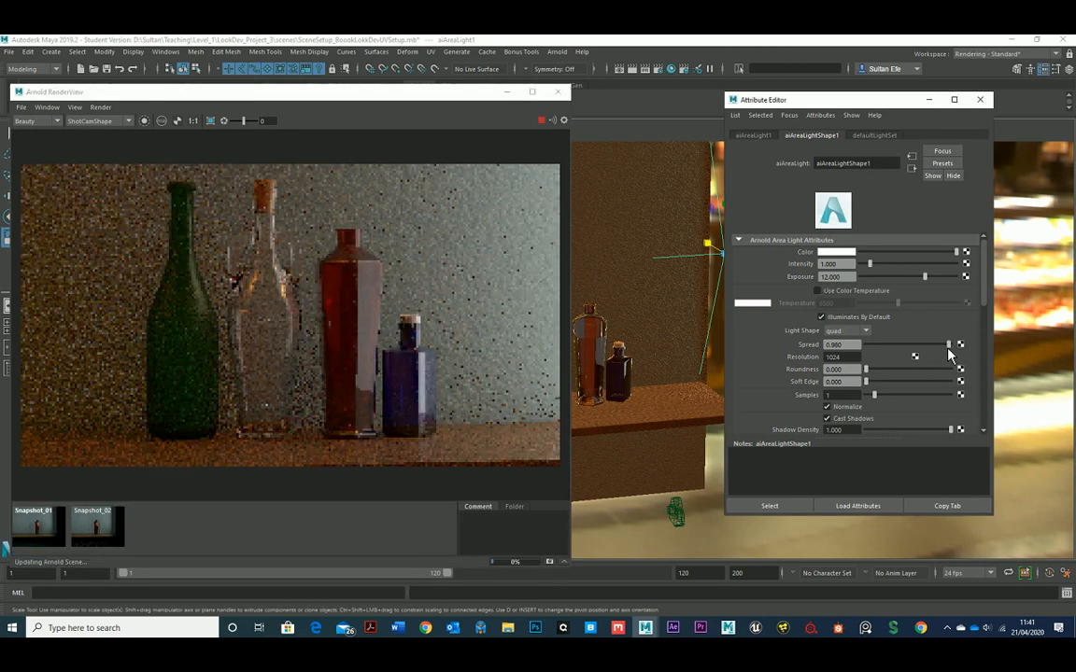
Step: Reduce the area light's spread to about 0.14
{"action": "left_click_drag", "start_coordinate": [953, 348], "coordinate": [879, 353]}
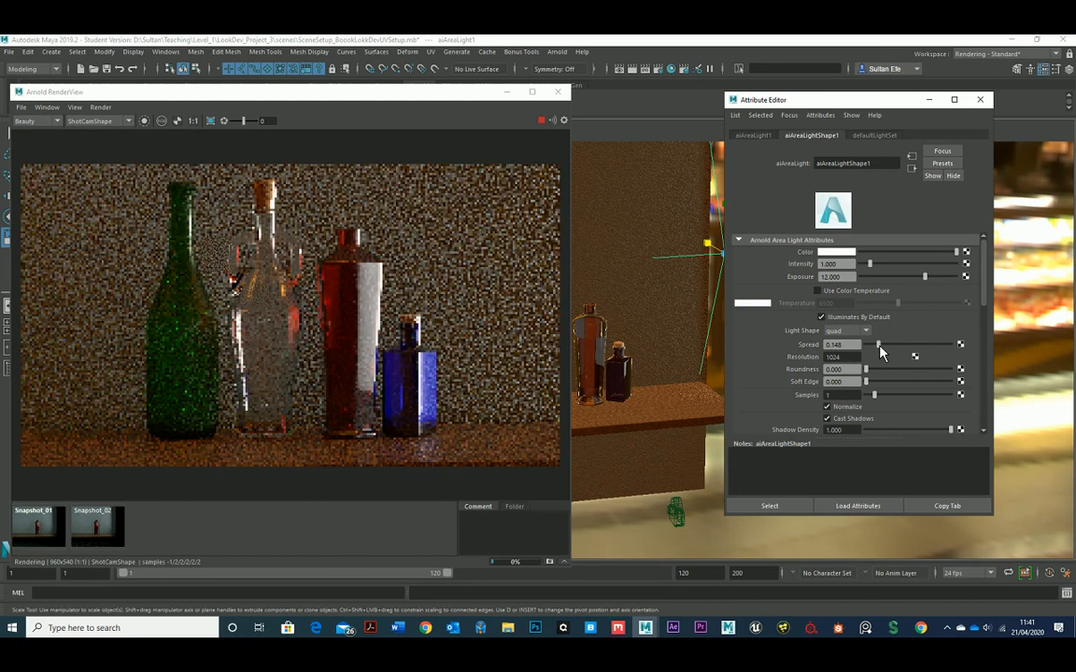
{"action": "left_click_drag", "start_coordinate": [880, 352], "coordinate": [878, 353]}
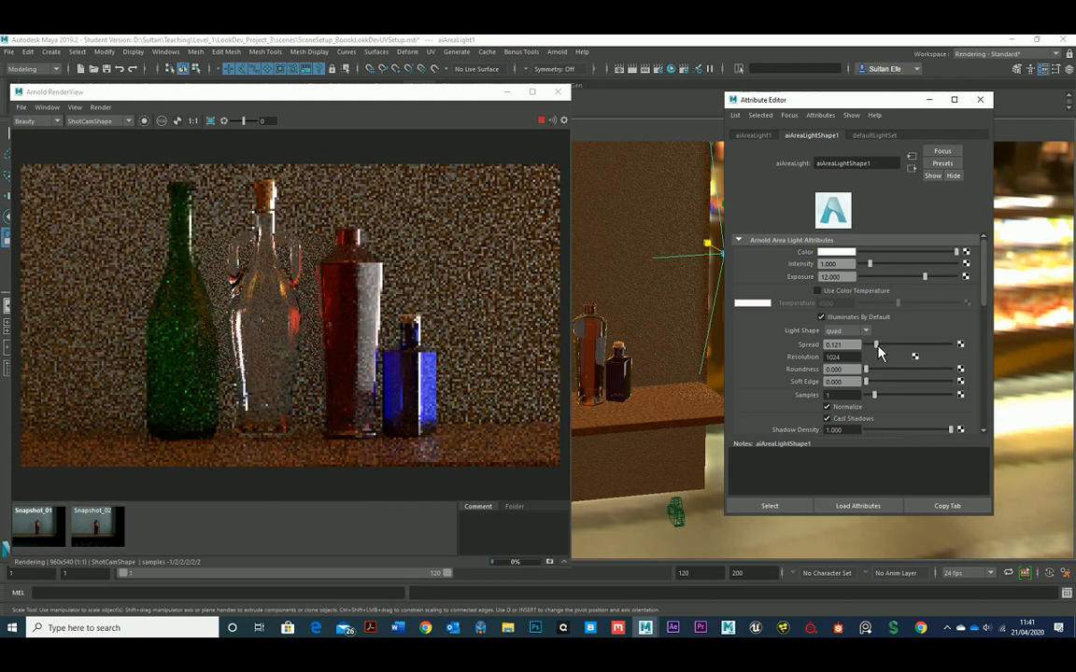
{"action": "left_click_drag", "start_coordinate": [879, 352], "coordinate": [882, 352]}
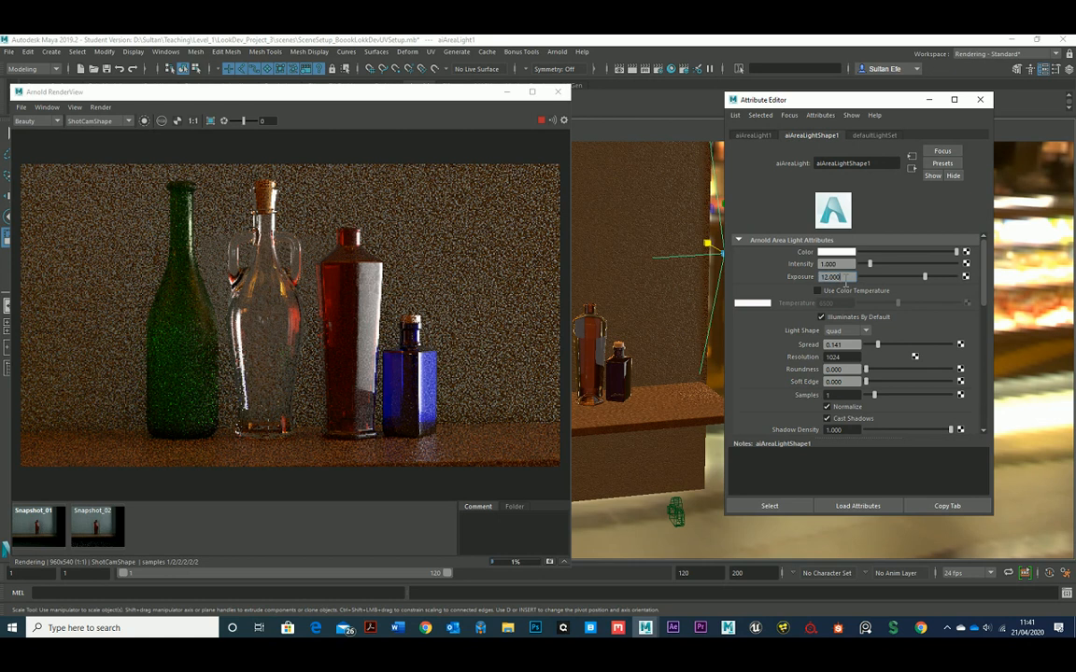
Step: Try an area light exposure of 10, set it to 11 and stop the render
{"action": "type", "text": "0"}
{"action": "key", "text": "Return"}
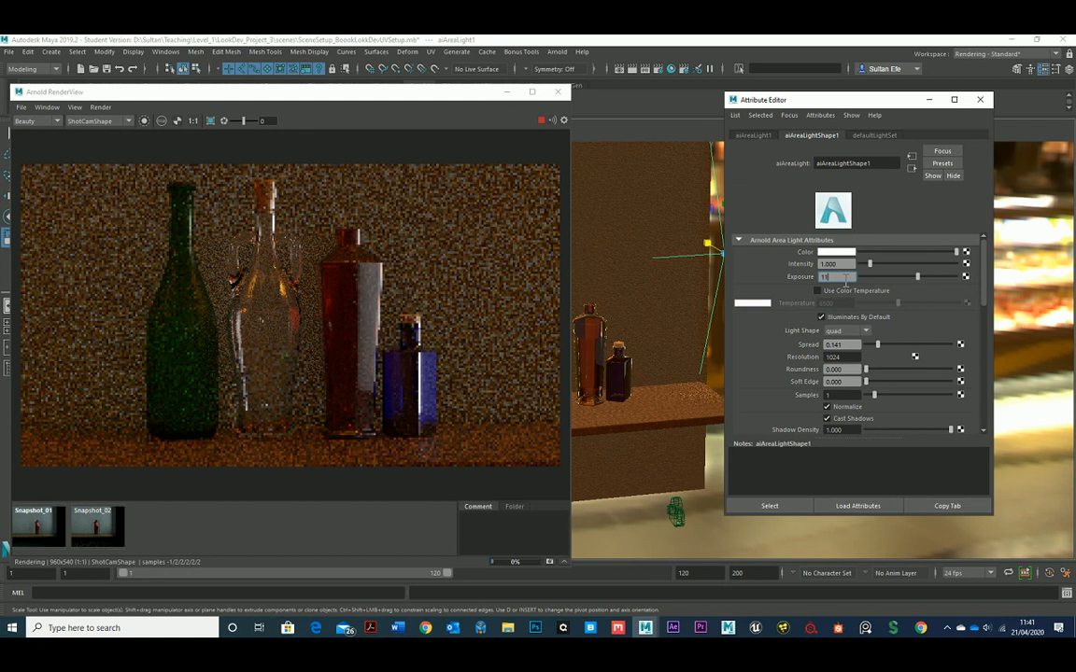
{"action": "key", "text": "Return"}
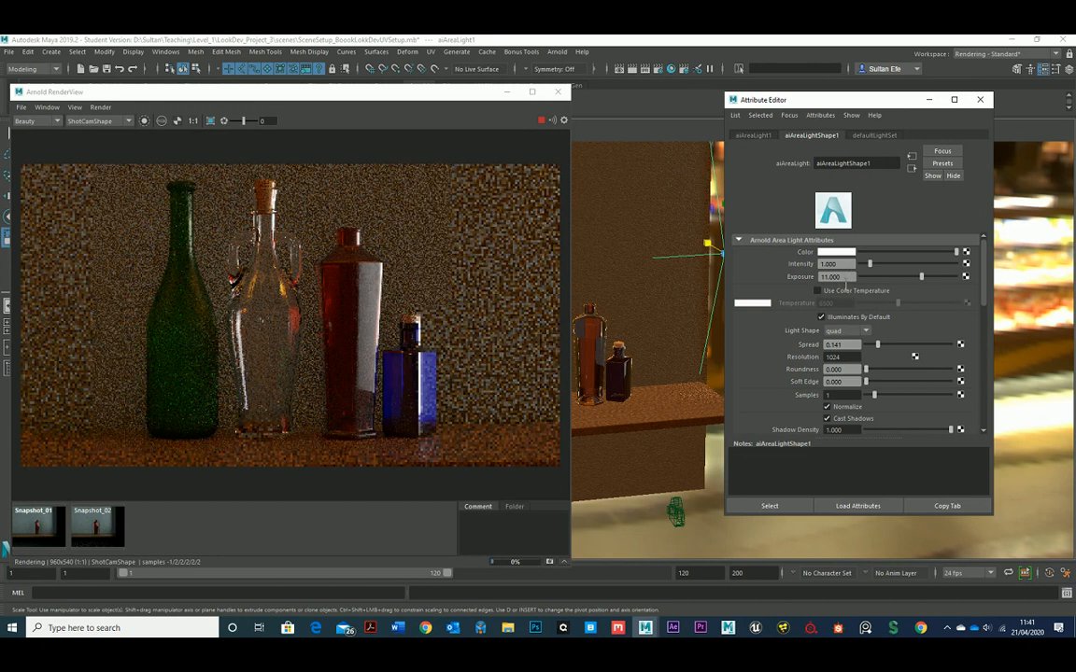
{"action": "left_click", "coordinate": [541, 121]}
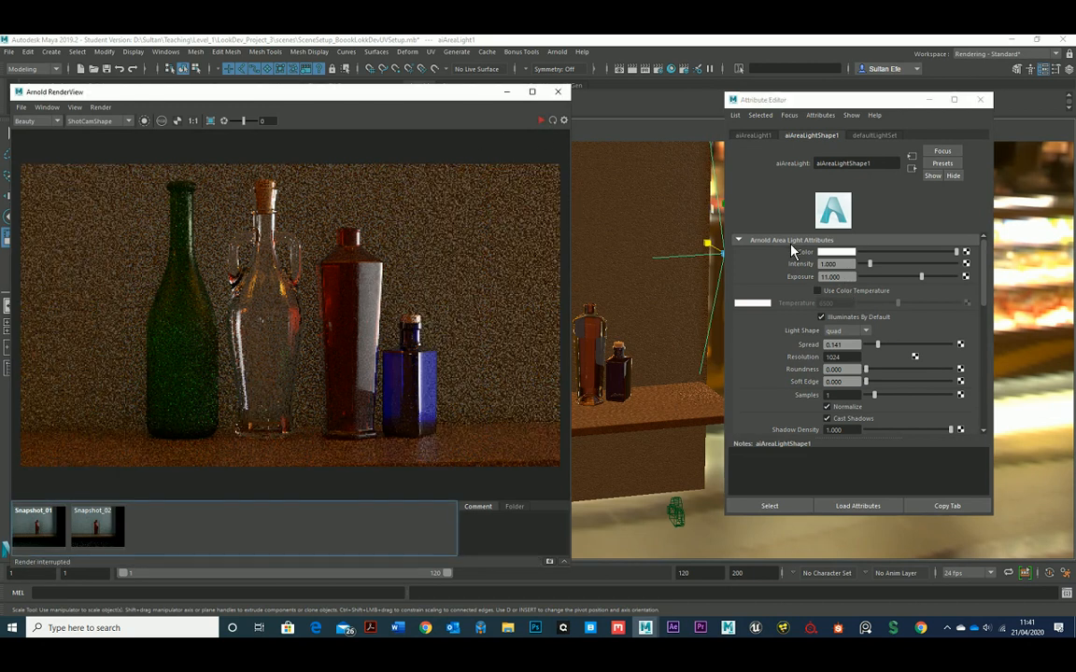
Step: Tint the area light pale cyan with hue 180, saturation about 0.65 and value 1, and rerun the render
{"action": "left_click", "coordinate": [827, 253]}
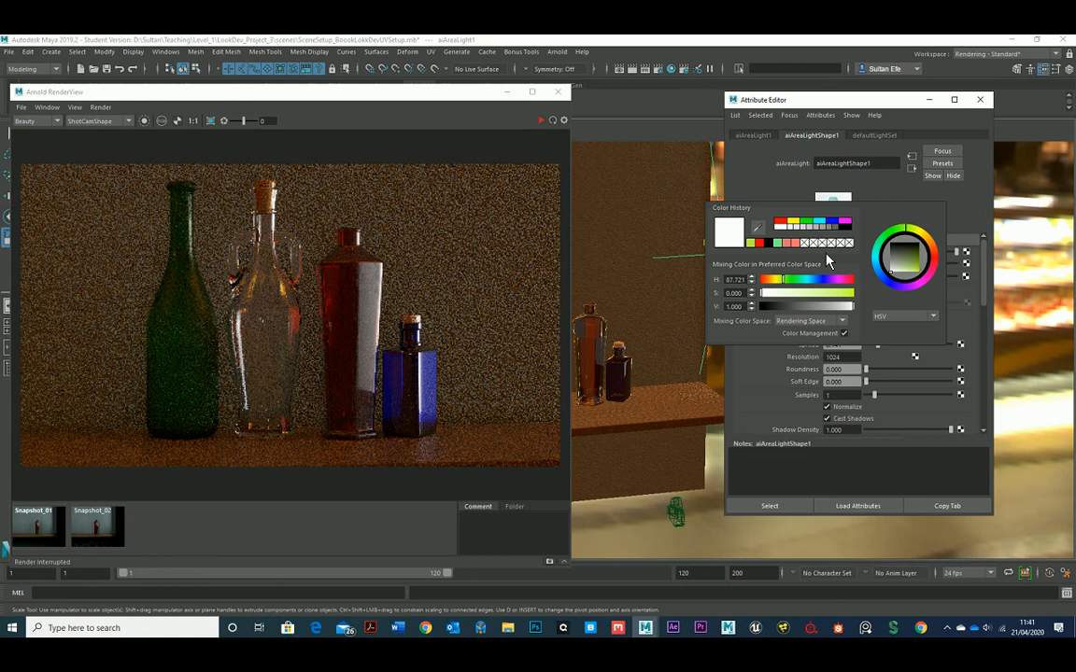
{"action": "left_click", "coordinate": [851, 255]}
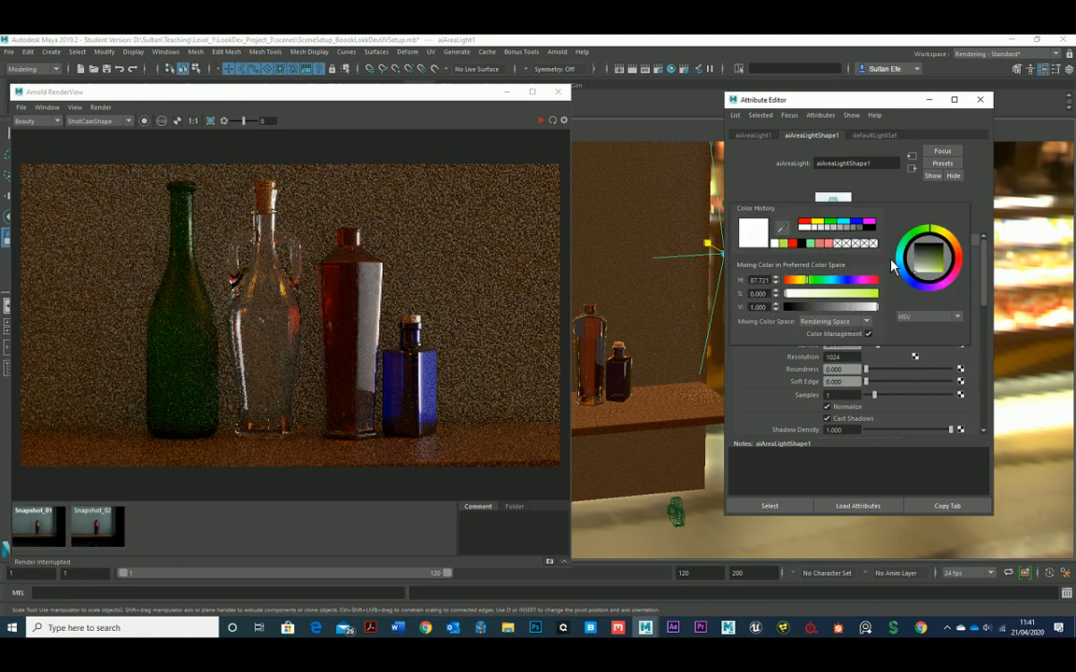
{"action": "left_click", "coordinate": [923, 271]}
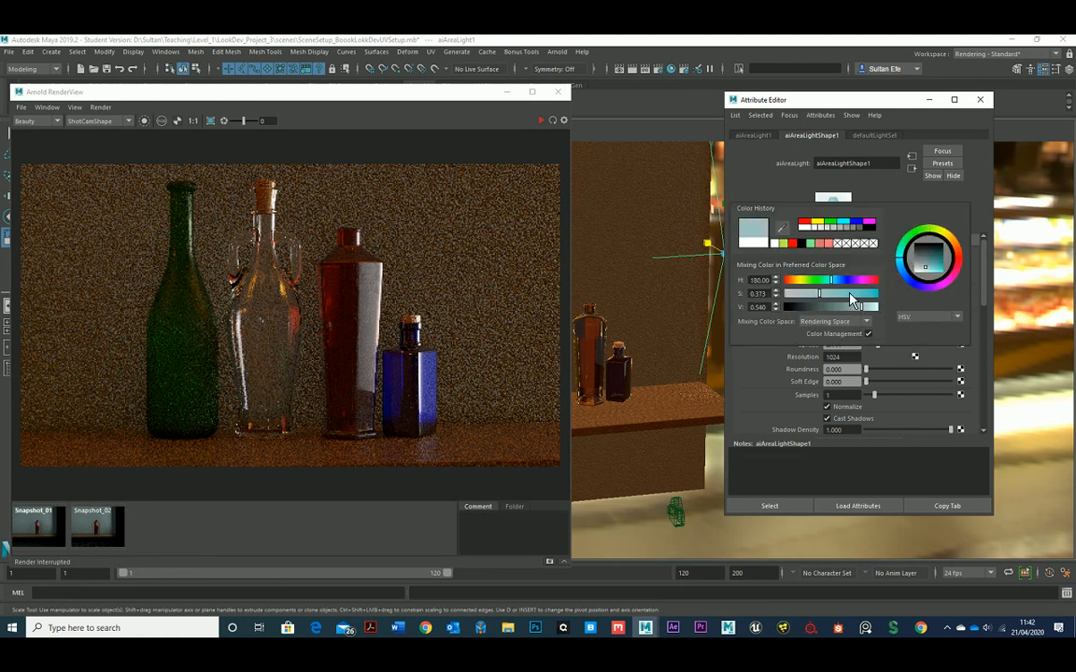
{"action": "left_click", "coordinate": [847, 226]}
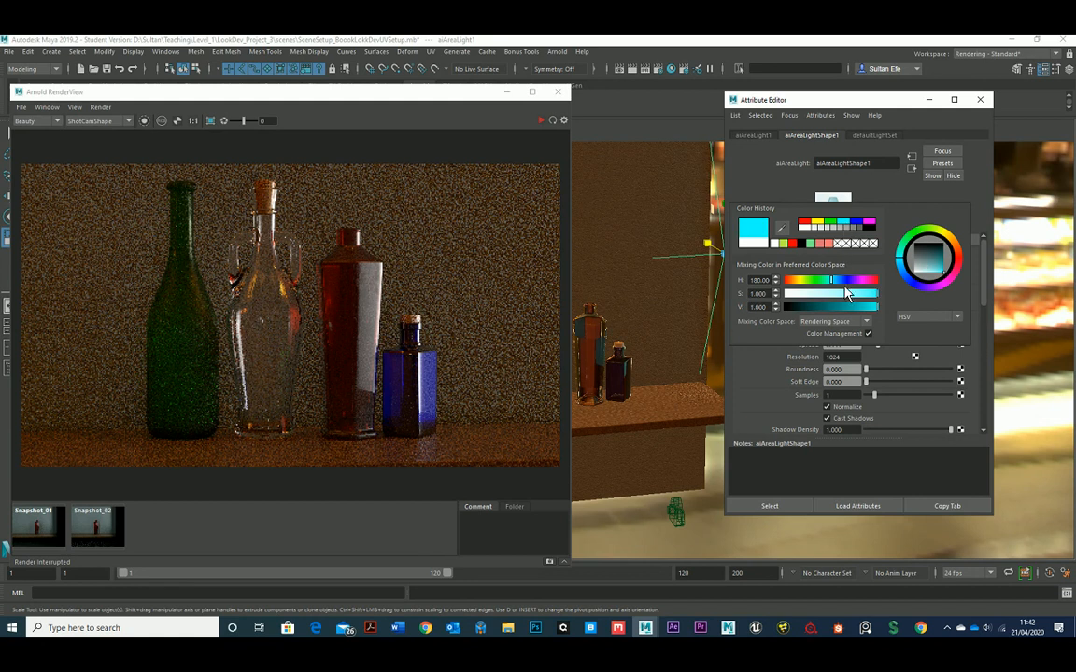
{"action": "left_click_drag", "start_coordinate": [865, 293], "coordinate": [847, 298]}
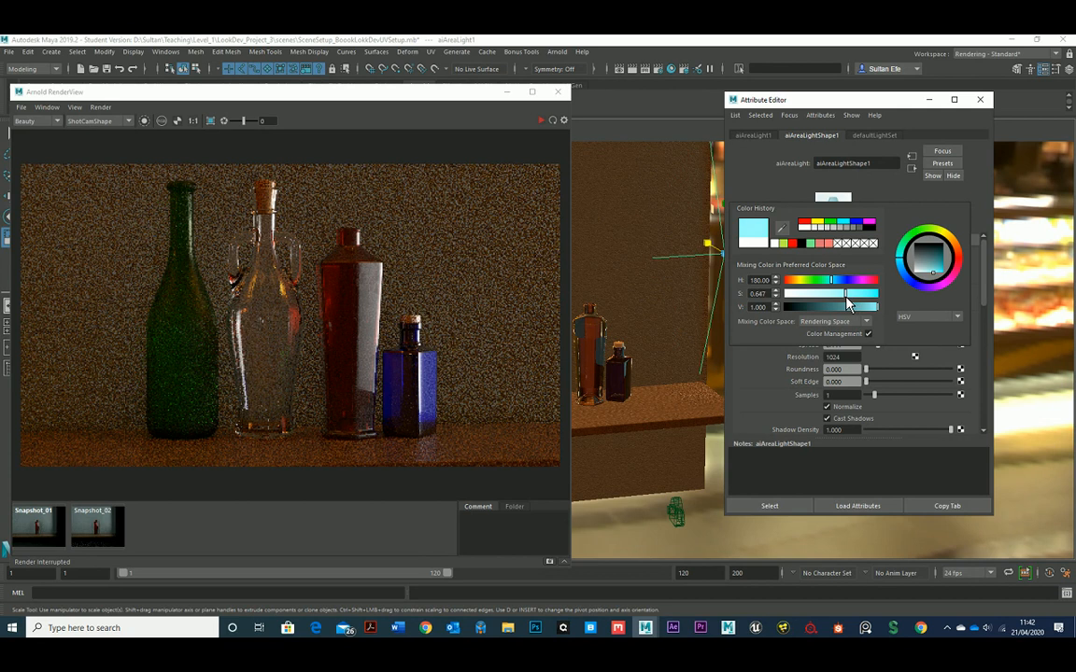
{"action": "left_click", "coordinate": [552, 121]}
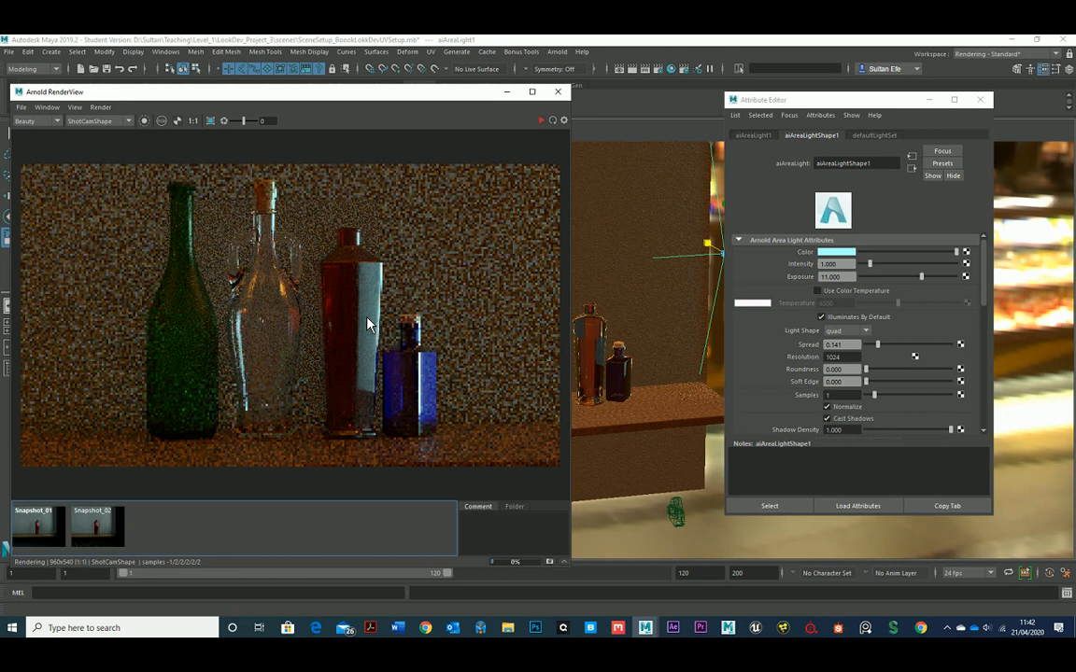
{"action": "left_click", "coordinate": [542, 121]}
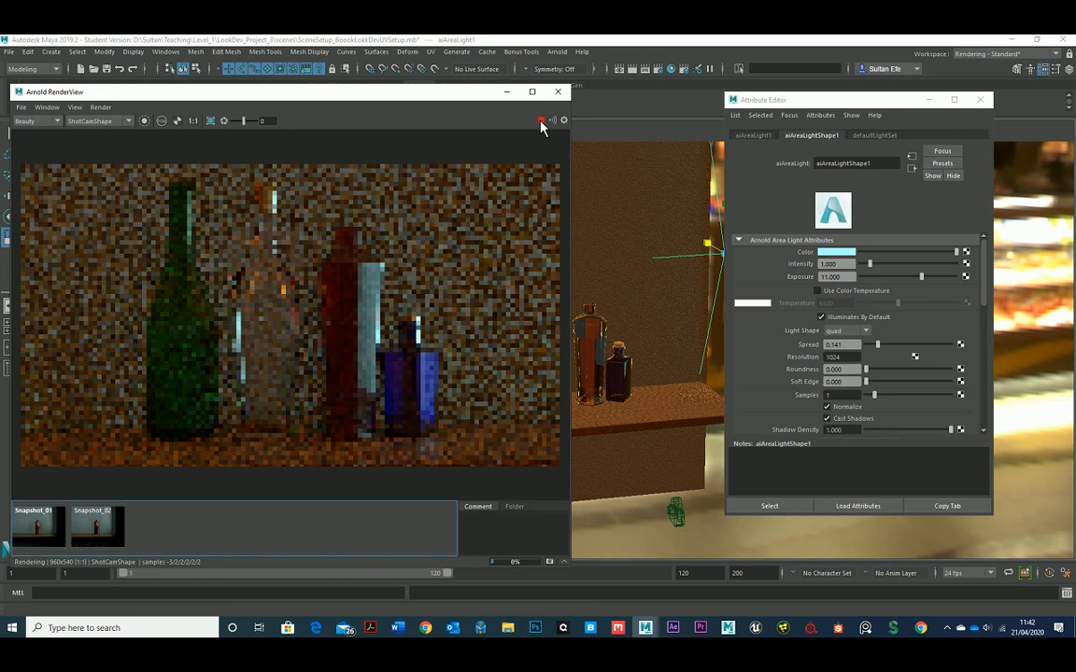
Step: Minimise the render and attribute windows, create a second Arnold area light and move it outward toward the shelf's front edge
{"action": "left_click", "coordinate": [506, 92]}
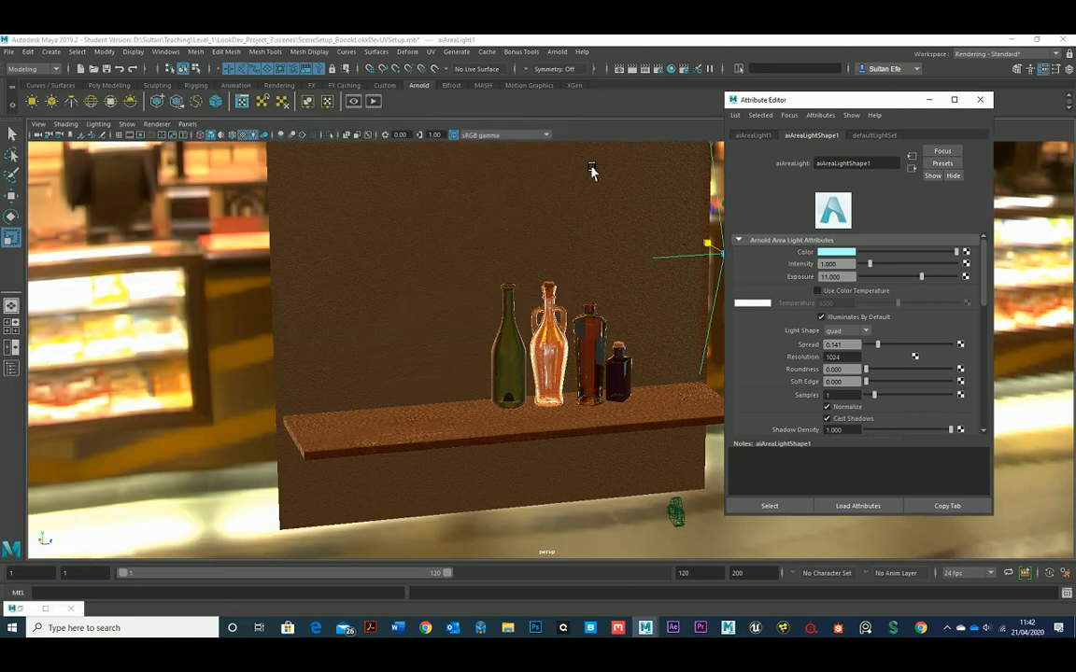
{"action": "left_click", "coordinate": [929, 100]}
{"action": "left_click_drag", "start_coordinate": [657, 269], "coordinate": [790, 273], "text": "alt"}
{"action": "right_click_drag", "start_coordinate": [877, 290], "coordinate": [672, 409], "text": "alt"}
{"action": "left_click_drag", "start_coordinate": [672, 409], "coordinate": [791, 356], "text": "alt"}
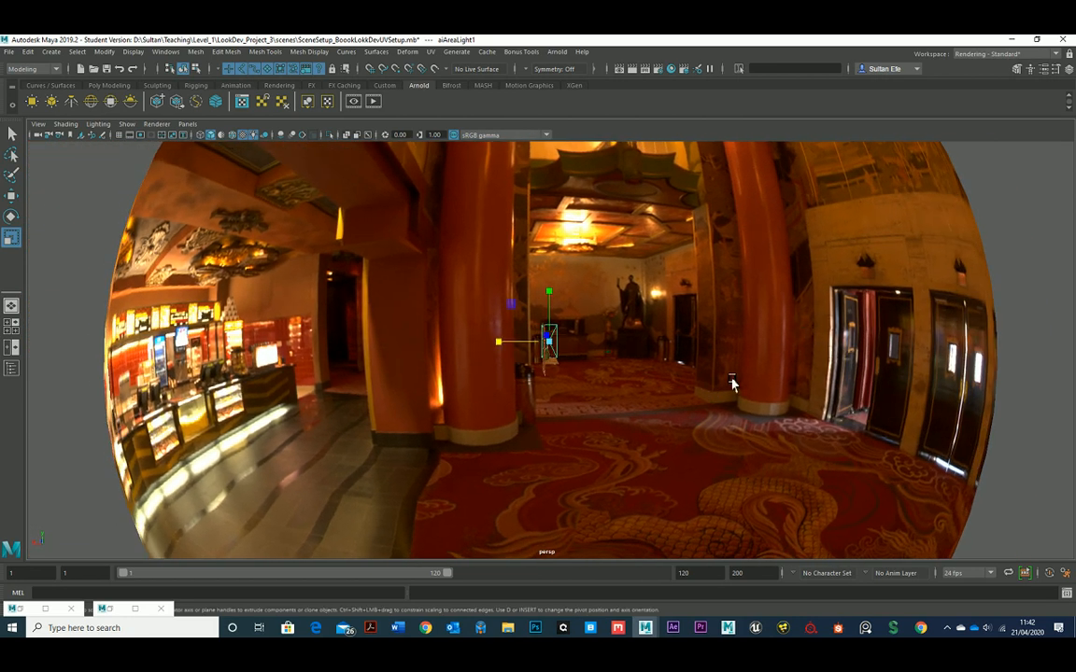
{"action": "left_click_drag", "start_coordinate": [732, 383], "coordinate": [522, 392], "text": "alt"}
{"action": "right_click_drag", "start_coordinate": [523, 392], "coordinate": [636, 403], "text": "alt"}
{"action": "left_click_drag", "start_coordinate": [636, 403], "coordinate": [682, 430], "text": "alt"}
{"action": "right_click_drag", "start_coordinate": [480, 298], "coordinate": [560, 405], "text": "alt"}
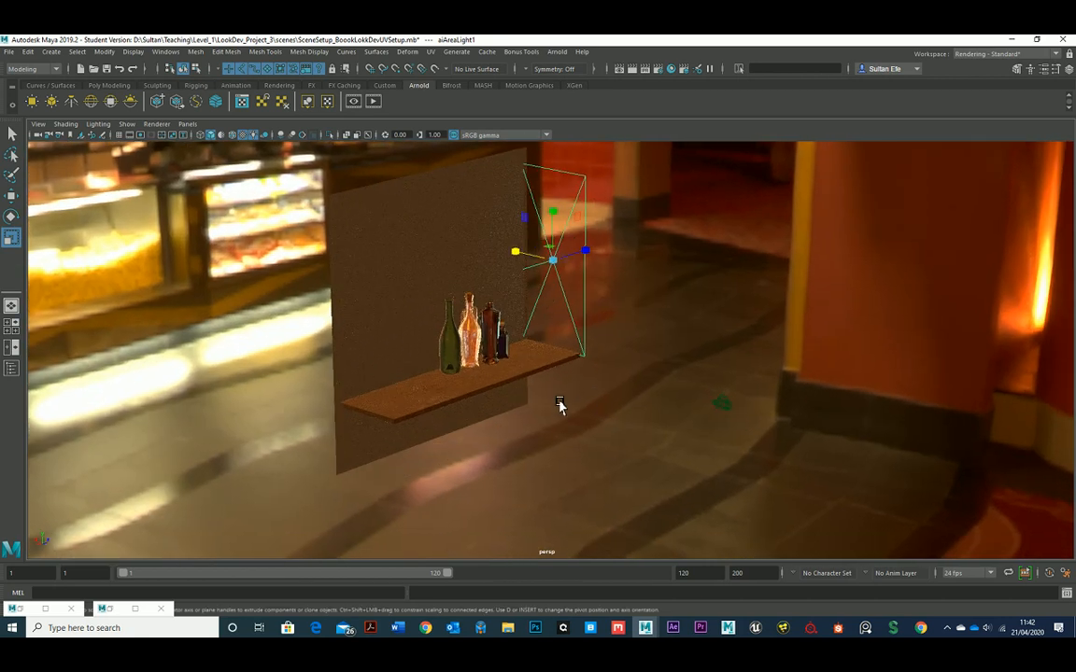
{"action": "left_click_drag", "start_coordinate": [558, 405], "coordinate": [532, 384], "text": "alt"}
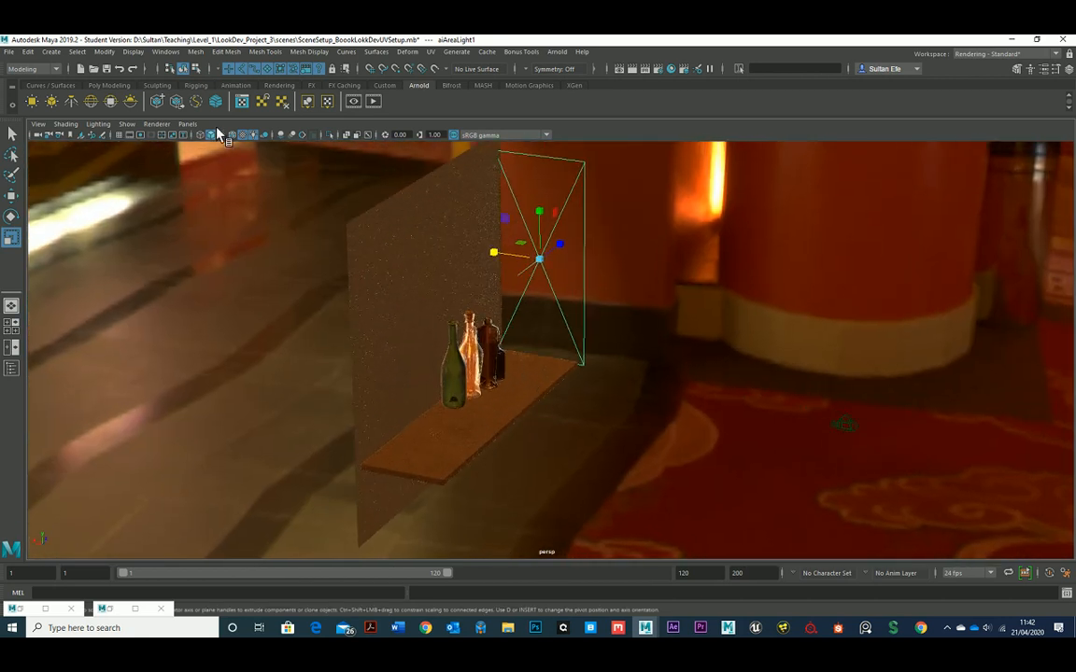
{"action": "left_click", "coordinate": [34, 103]}
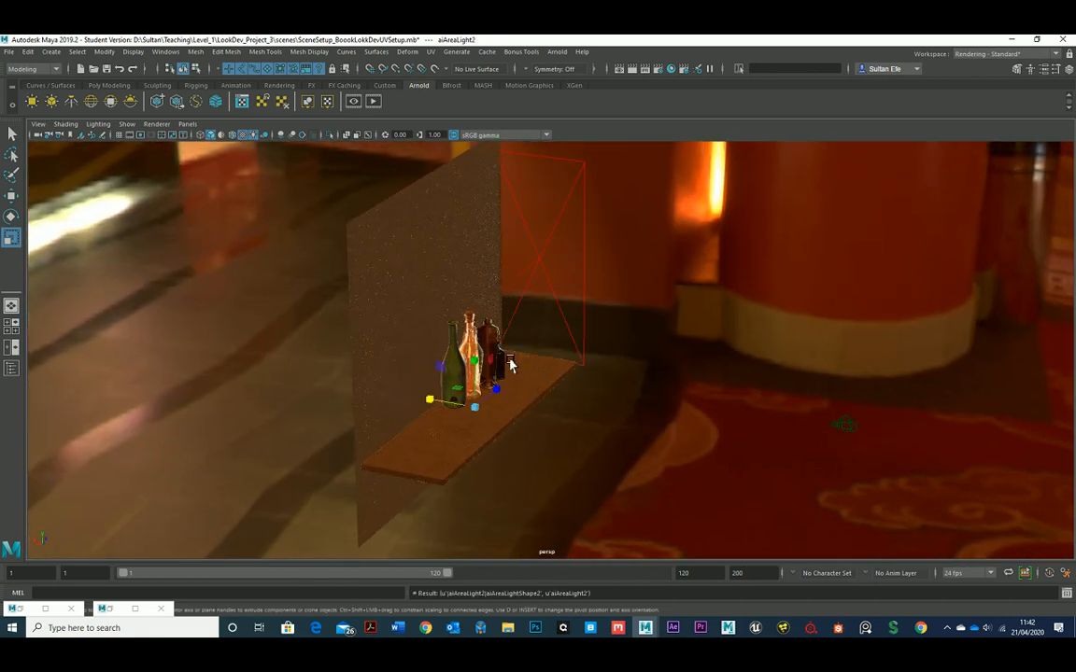
{"action": "key", "text": "w"}
{"action": "left_click_drag", "start_coordinate": [437, 403], "coordinate": [495, 414]}
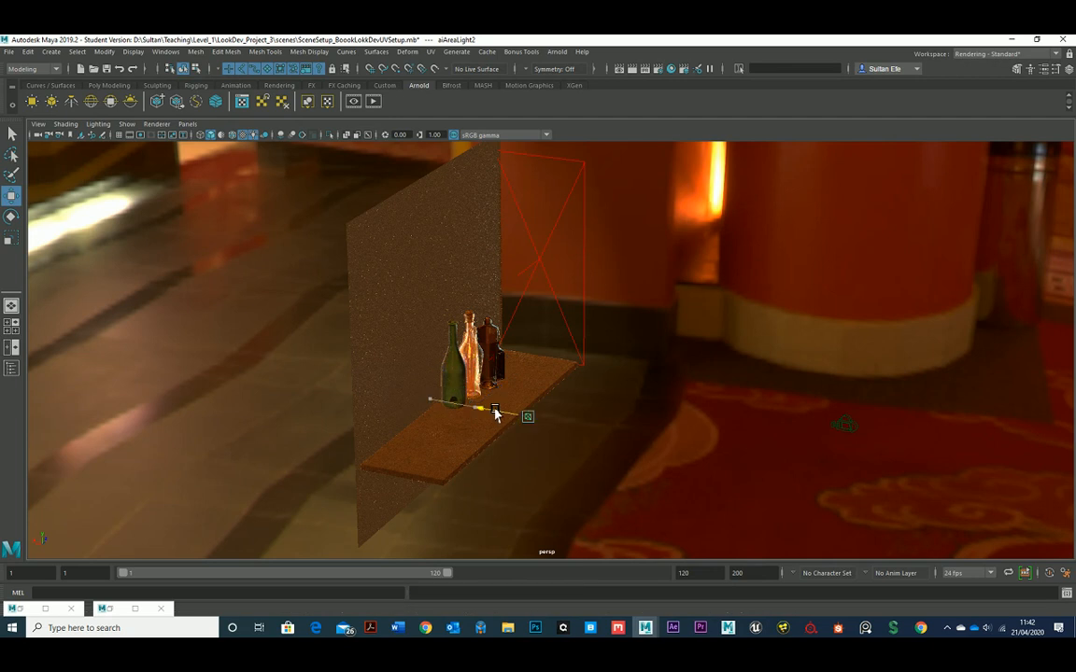
Step: Scale up the second area light at the front of the shelf and select the ShotCam camera
{"action": "key", "text": "r"}
{"action": "left_click_drag", "start_coordinate": [563, 424], "coordinate": [643, 423]}
{"action": "left_click", "coordinate": [586, 439]}
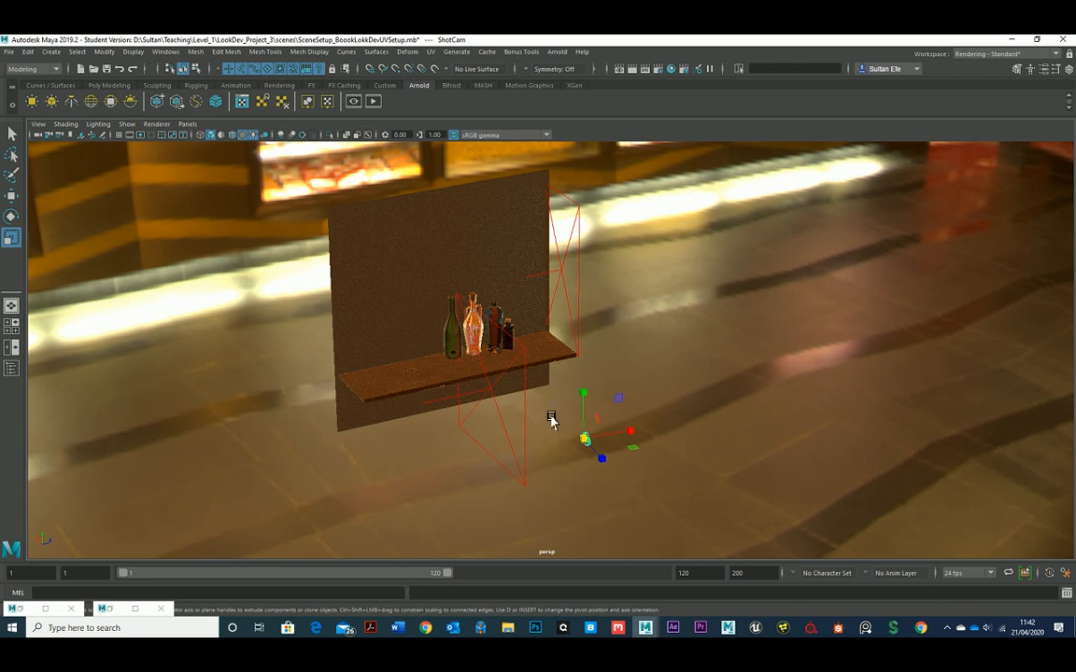
{"action": "left_click_drag", "start_coordinate": [551, 420], "coordinate": [548, 394], "text": "alt"}
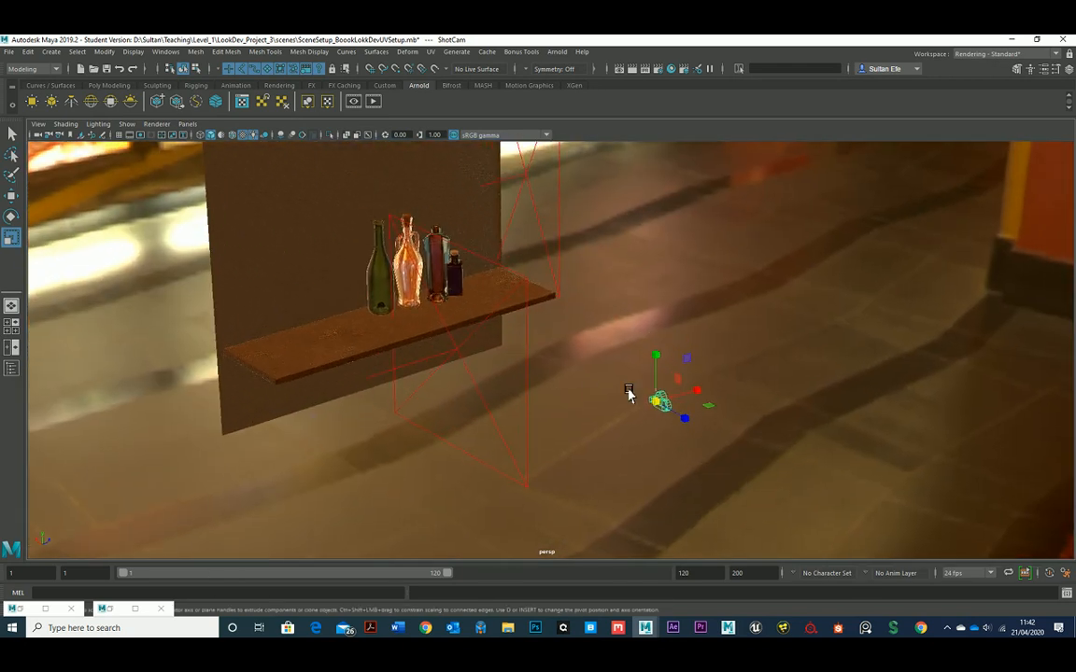
Step: Rotate the area light in front of the shelf to face the bottles and shift it along the shelf
{"action": "left_click", "coordinate": [528, 371]}
{"action": "key", "text": "e"}
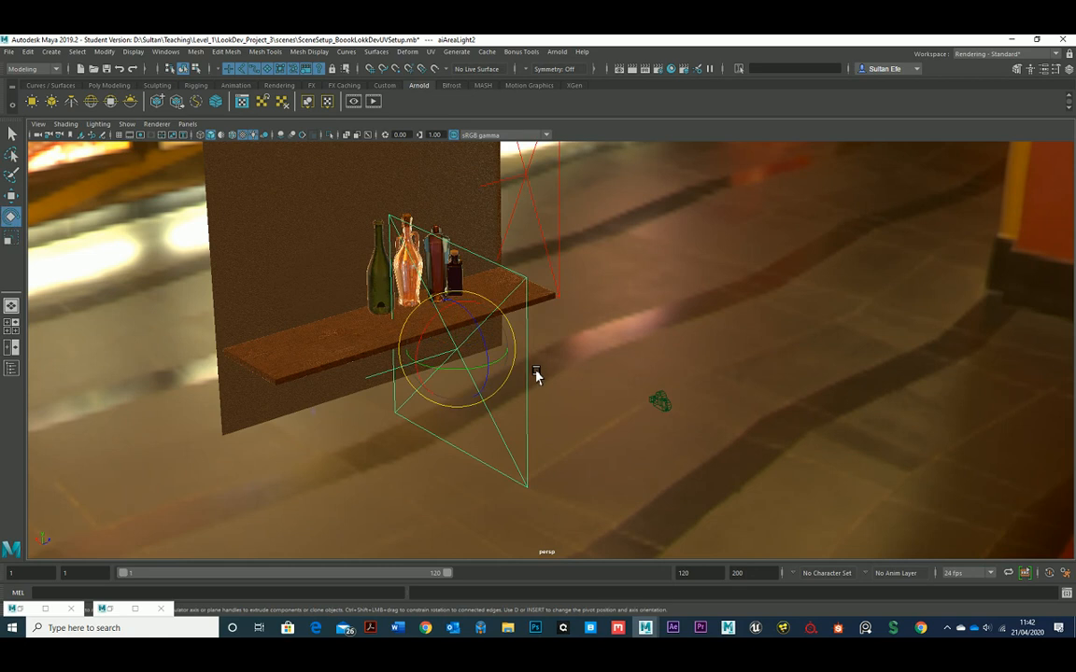
{"action": "left_click_drag", "start_coordinate": [501, 367], "coordinate": [478, 256]}
{"action": "key", "text": "w"}
{"action": "middle_click_drag", "start_coordinate": [529, 317], "coordinate": [533, 343], "text": "alt"}
{"action": "left_click_drag", "start_coordinate": [525, 319], "coordinate": [457, 336]}
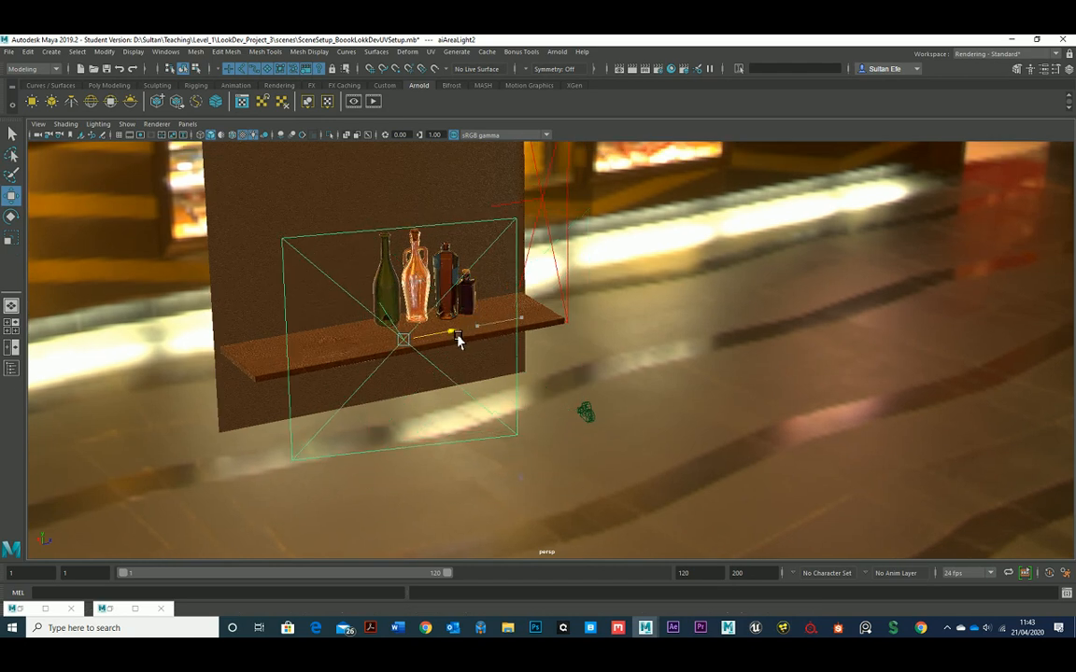
{"action": "middle_click_drag", "start_coordinate": [458, 336], "coordinate": [467, 369], "text": "alt"}
{"action": "left_click_drag", "start_coordinate": [467, 369], "coordinate": [504, 388], "text": "alt"}
Step: Check the area light's placement through the ShotCam camera and return to the persp view
{"action": "left_click", "coordinate": [186, 123]}
{"action": "mouse_move", "coordinate": [259, 141]}
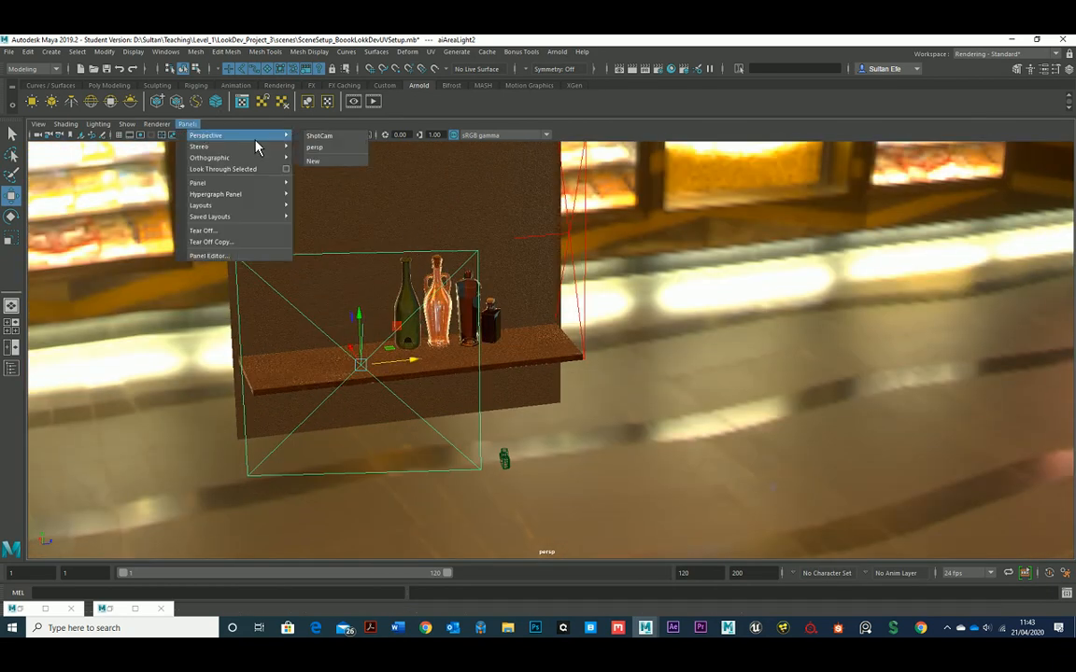
{"action": "left_click", "coordinate": [311, 146]}
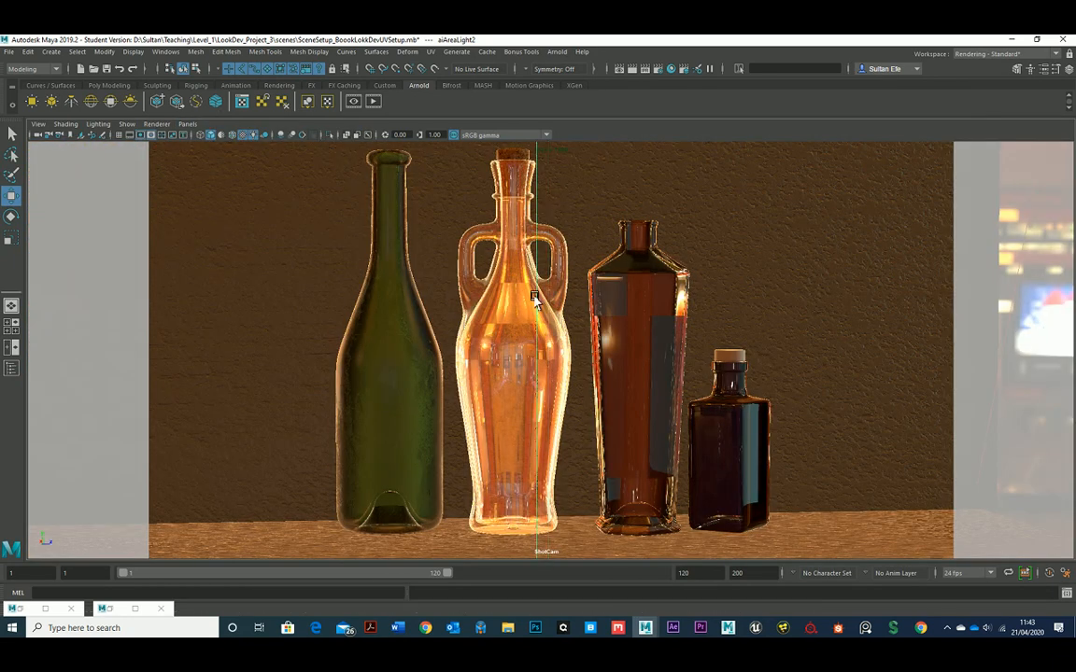
{"action": "left_click", "coordinate": [187, 123]}
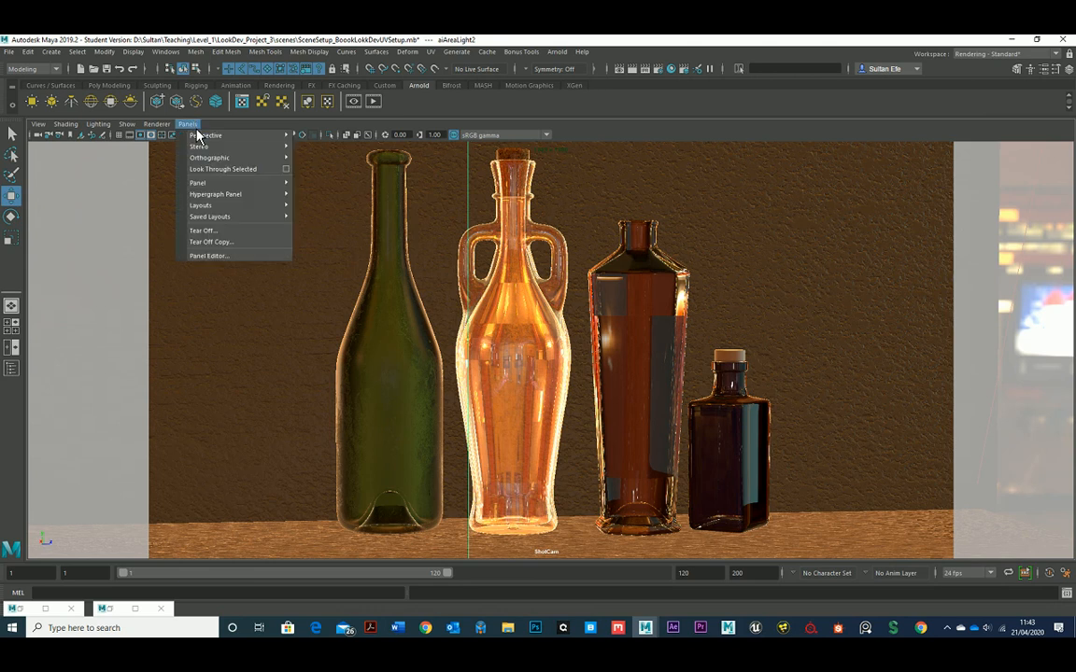
{"action": "mouse_move", "coordinate": [264, 138]}
{"action": "left_click", "coordinate": [323, 148]}
{"action": "left_click_drag", "start_coordinate": [560, 302], "coordinate": [401, 281], "text": "alt"}
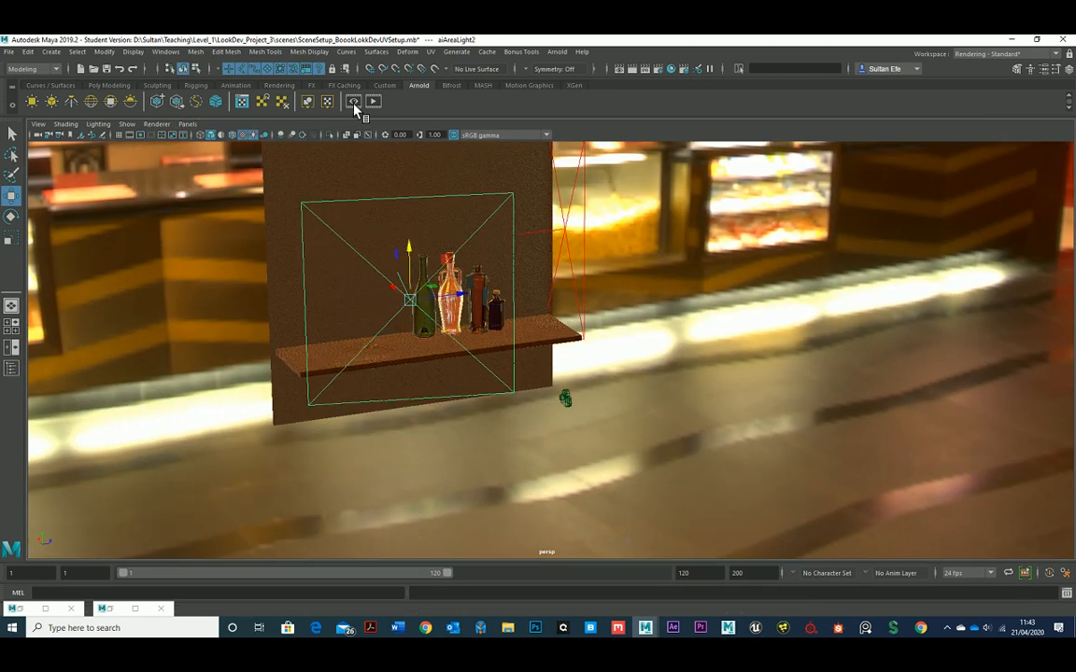
Step: Restore the Arnold RenderView and show the front area light's shape attributes beside it
{"action": "left_click", "coordinate": [20, 610]}
{"action": "left_click", "coordinate": [45, 609]}
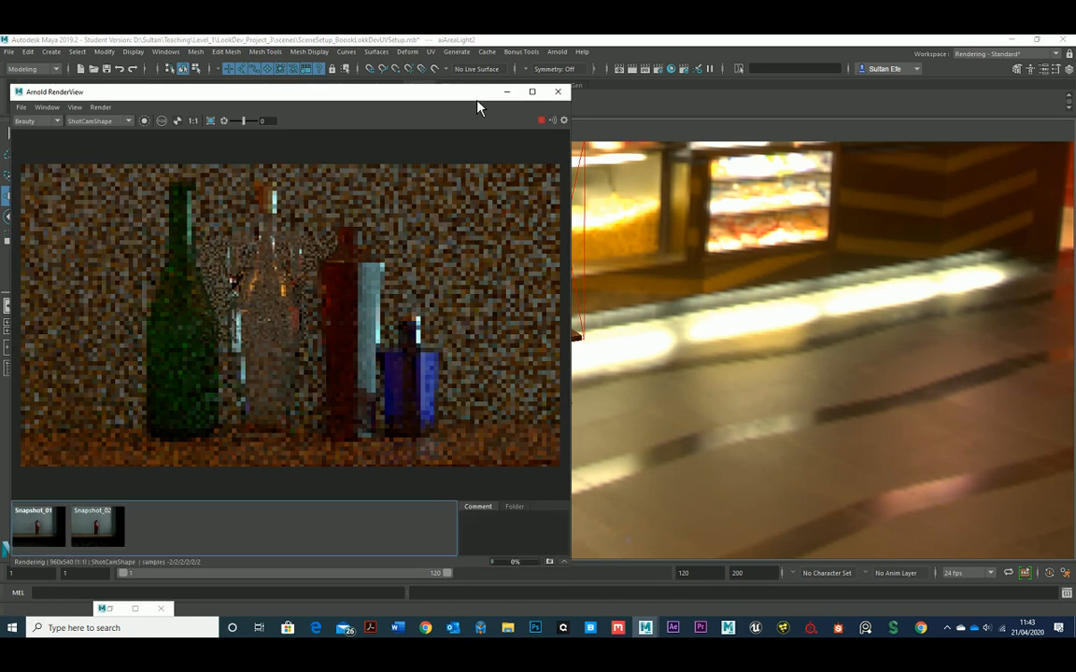
{"action": "left_click_drag", "start_coordinate": [466, 98], "coordinate": [469, 217]}
{"action": "left_click", "coordinate": [544, 240]}
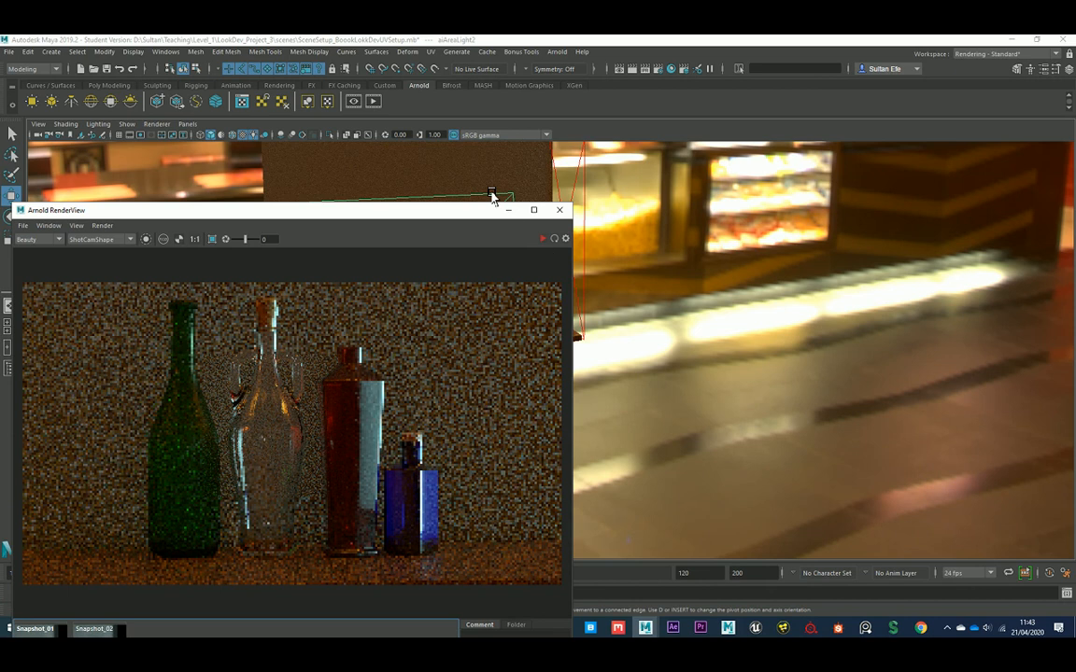
{"action": "left_click", "coordinate": [598, 200]}
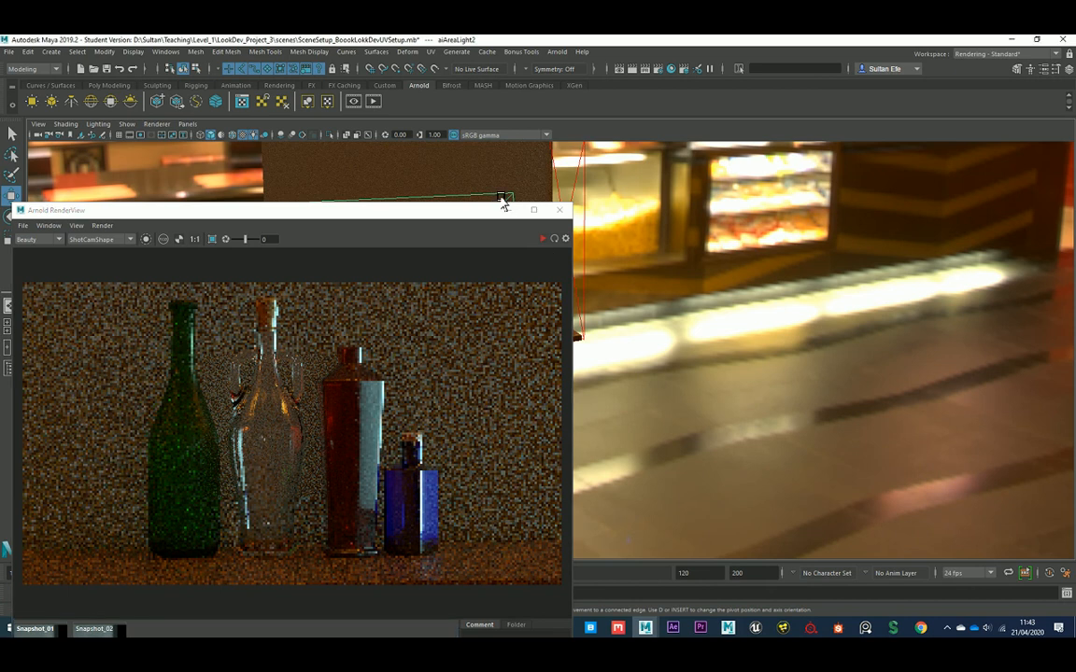
{"action": "left_click", "coordinate": [1043, 70]}
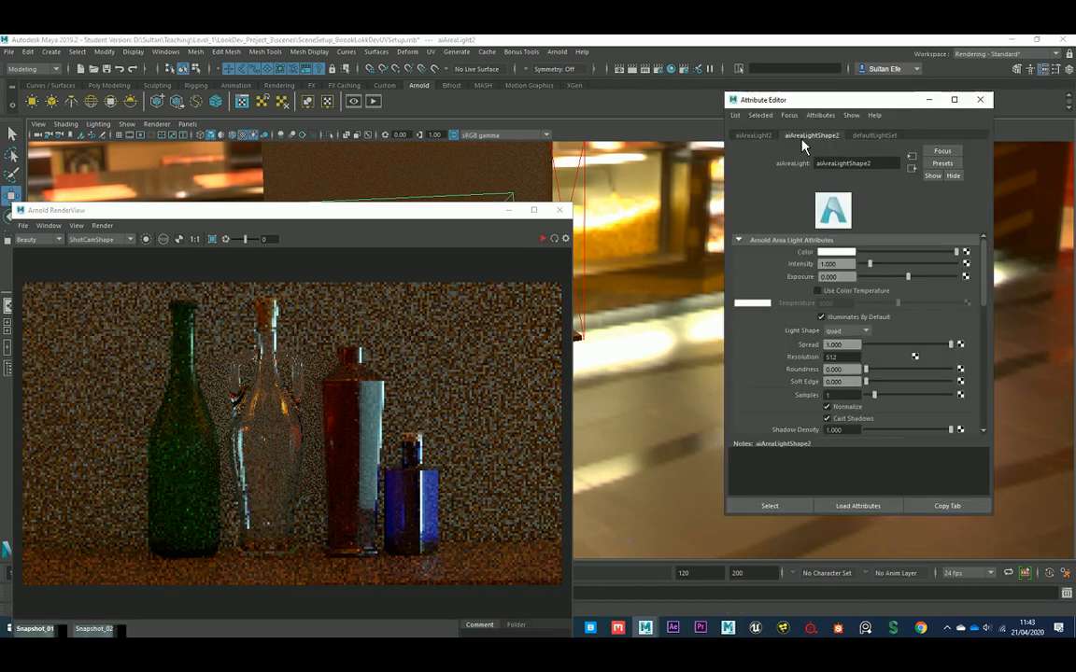
{"action": "left_click_drag", "start_coordinate": [419, 211], "coordinate": [445, 146]}
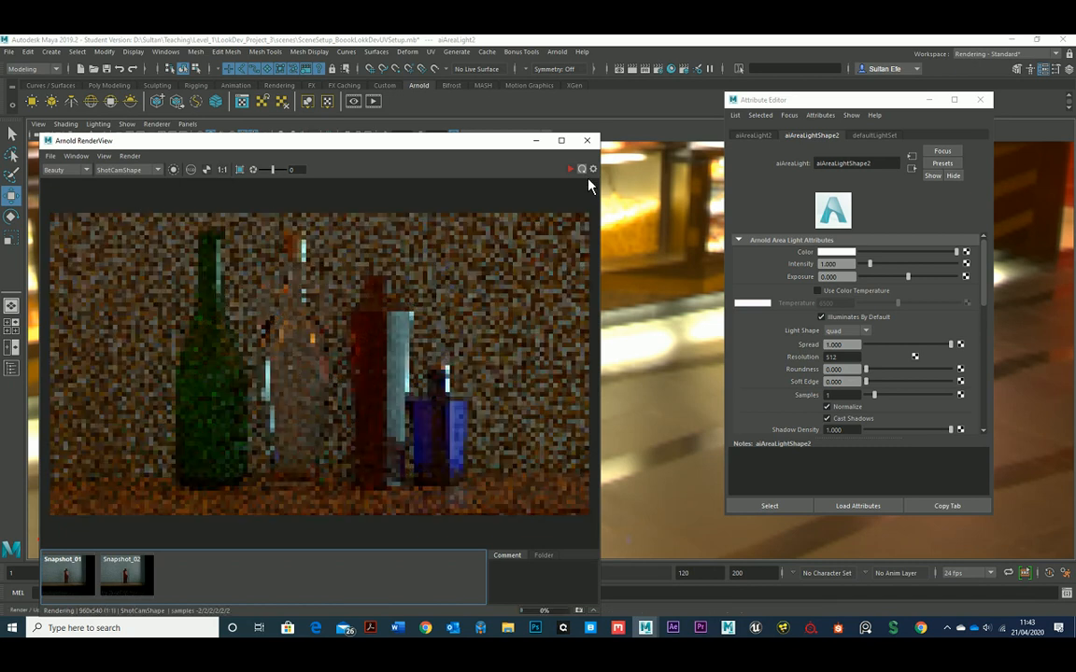
Step: Try exposure values of 10 and 12 on the front area light
{"action": "left_click", "coordinate": [849, 277]}
{"action": "type", "text": "10"}
{"action": "key", "text": "Return"}
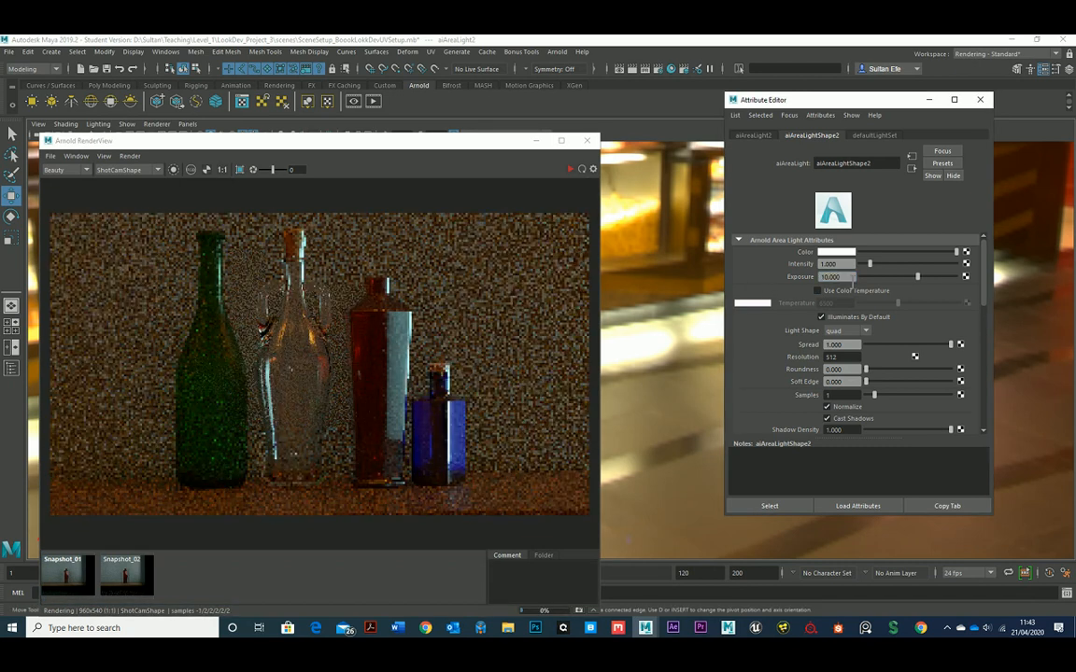
{"action": "type", "text": "12"}
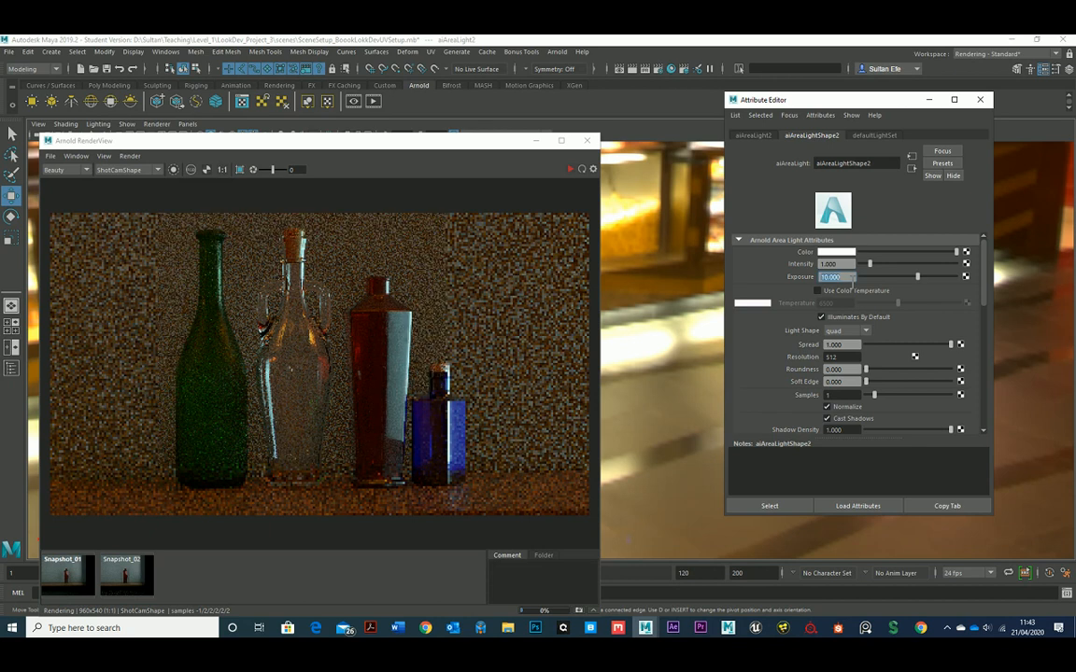
{"action": "key", "text": "Return"}
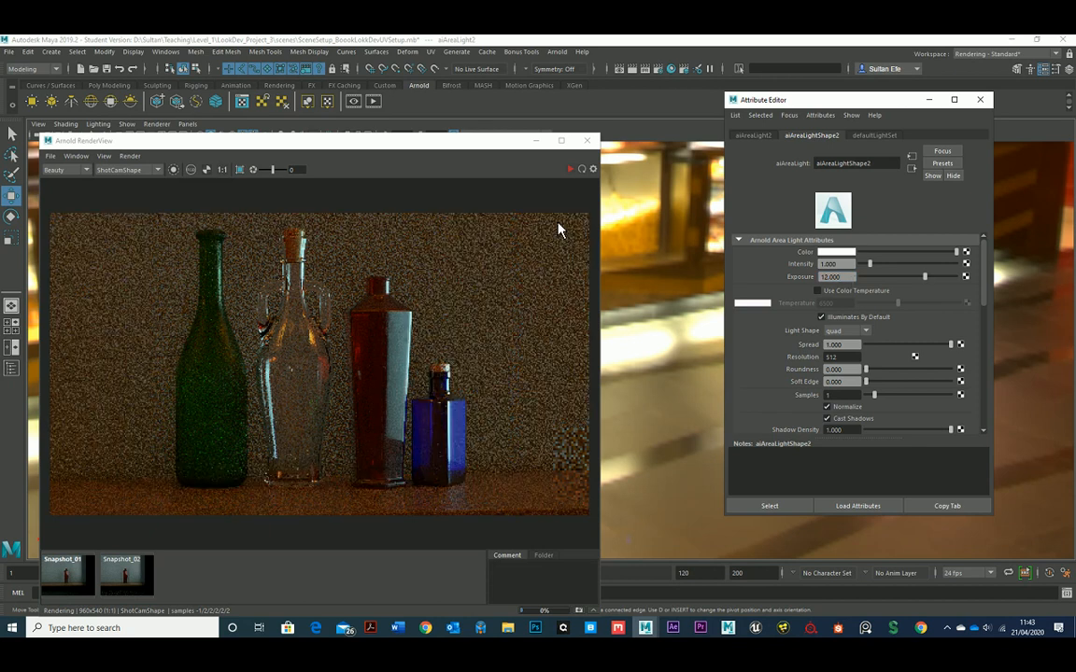
Step: Start the render and compare exposures of 10 and 11 on the front area light, keeping 11
{"action": "left_click", "coordinate": [573, 171]}
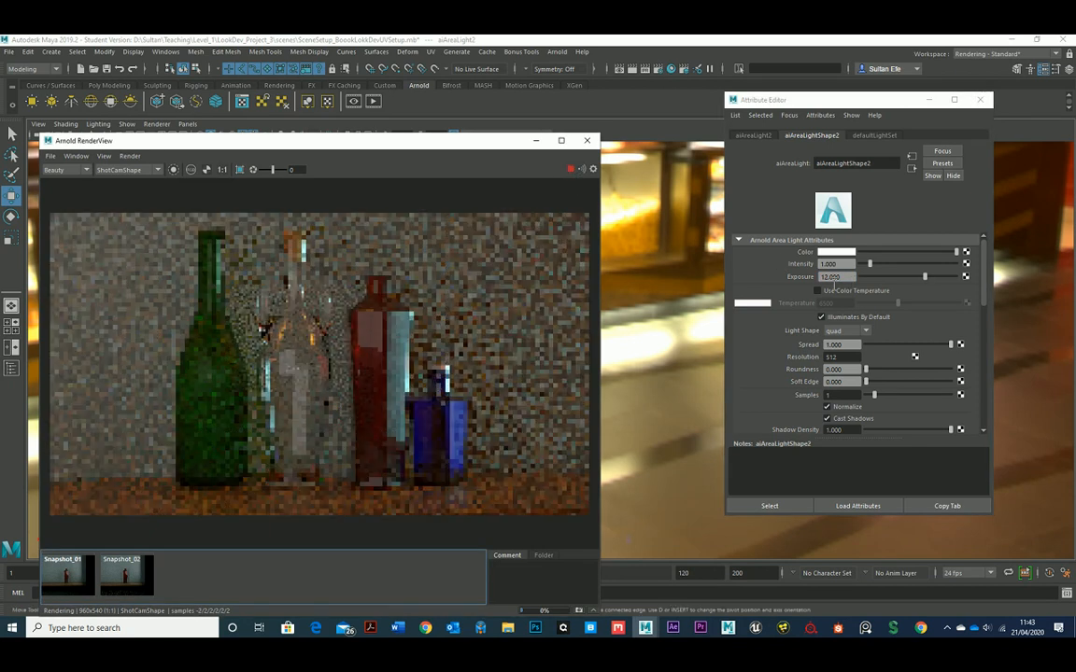
{"action": "double_click", "coordinate": [846, 277]}
{"action": "type", "text": "10"}
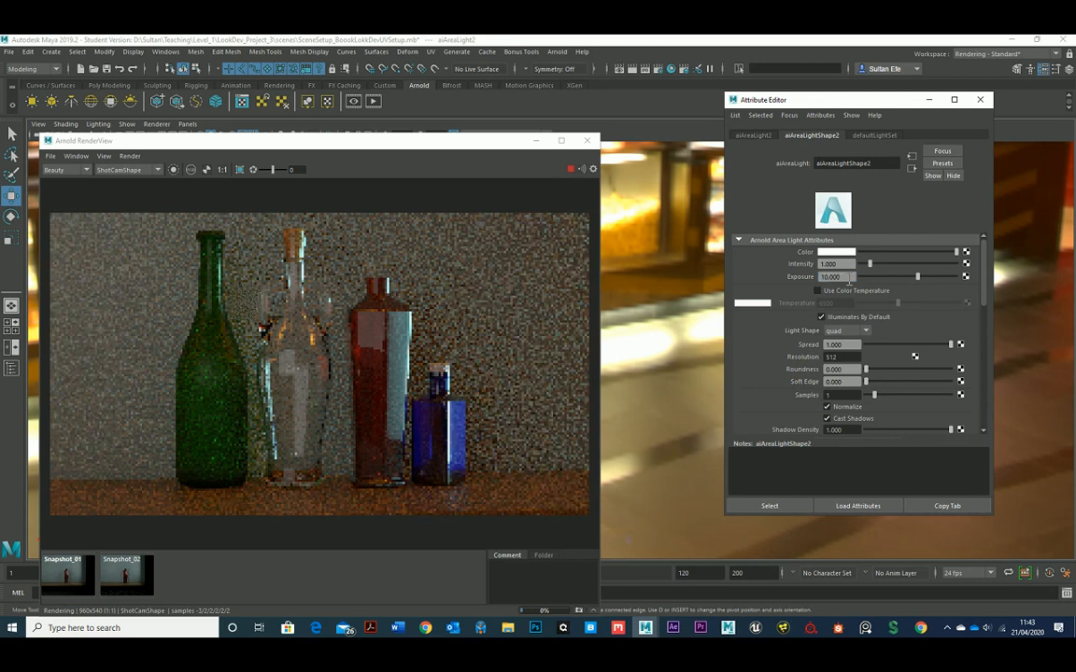
{"action": "key", "text": "Return"}
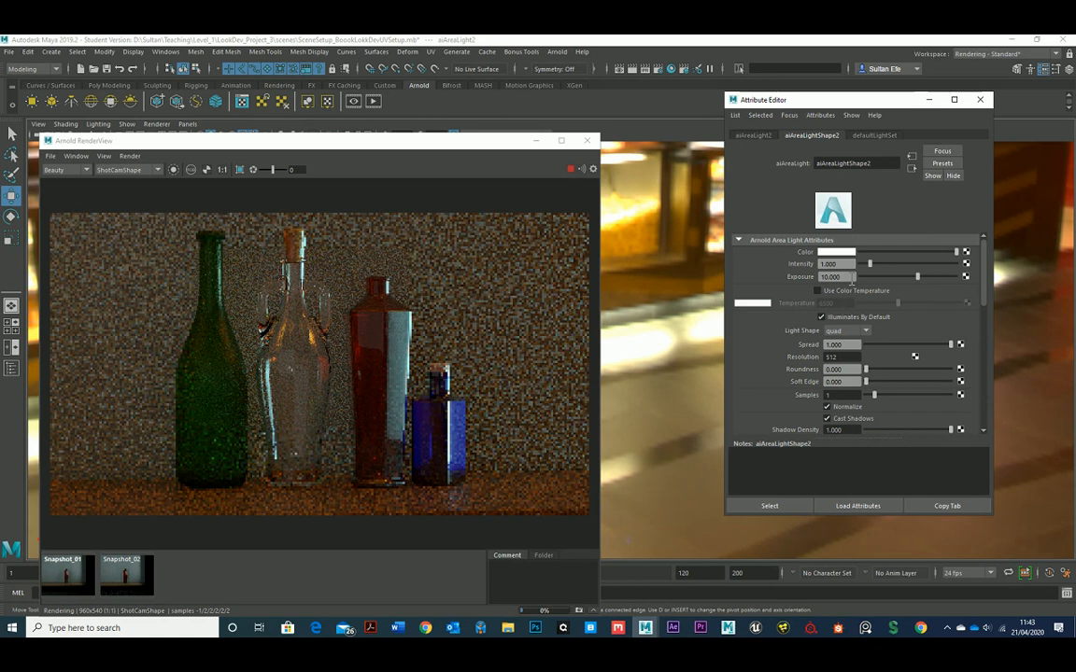
{"action": "left_click", "coordinate": [844, 277]}
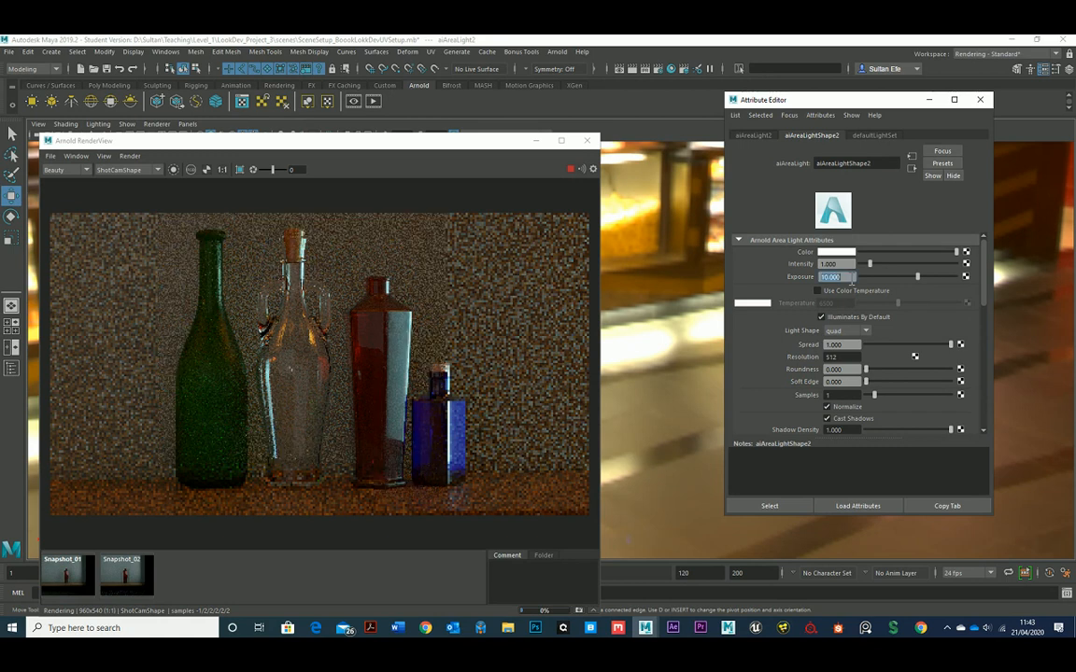
{"action": "type", "text": "11"}
{"action": "key", "text": "Return"}
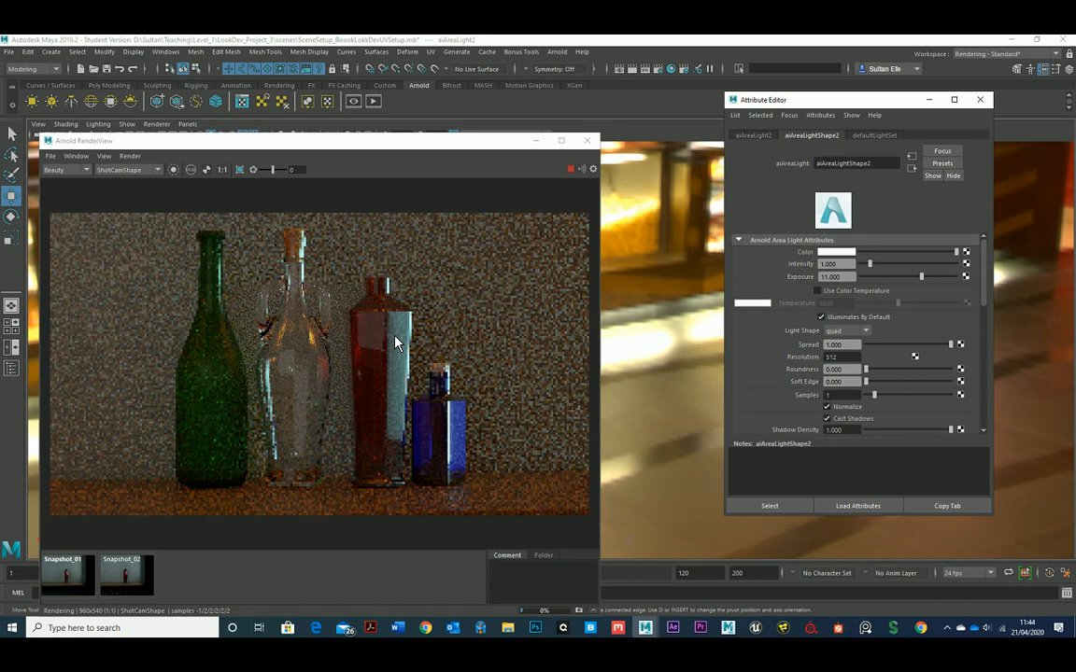
Step: Examine the glass reflections and wall lighting in the bottle render up close and as a whole
{"action": "scroll", "coordinate": [395, 343], "scroll_direction": "down", "scroll_amount": 2}
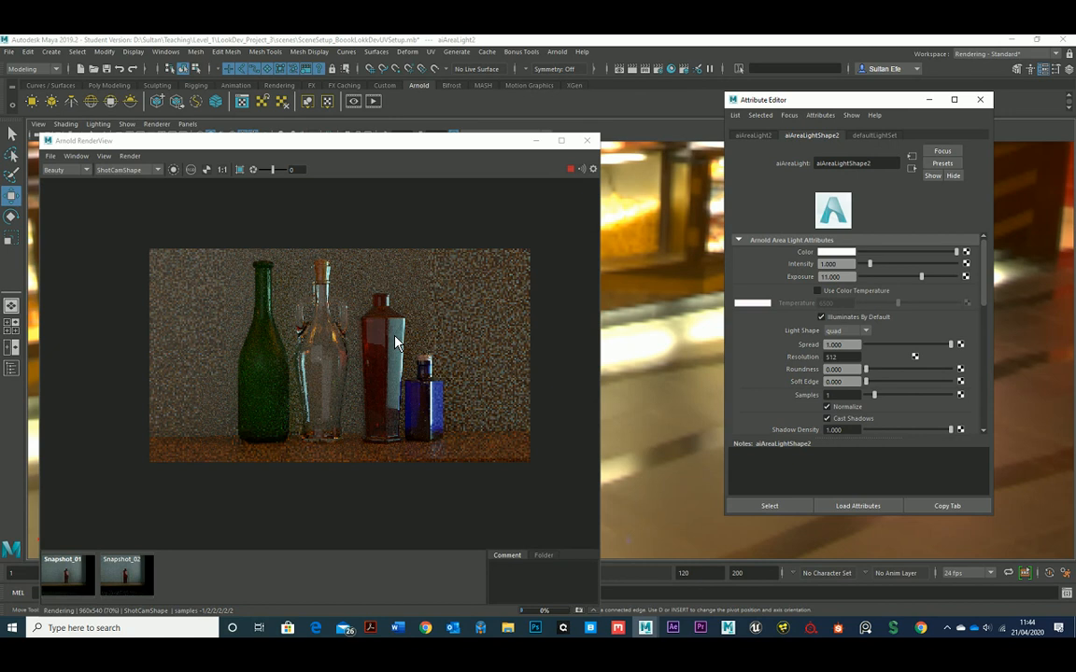
{"action": "left_click", "coordinate": [223, 169]}
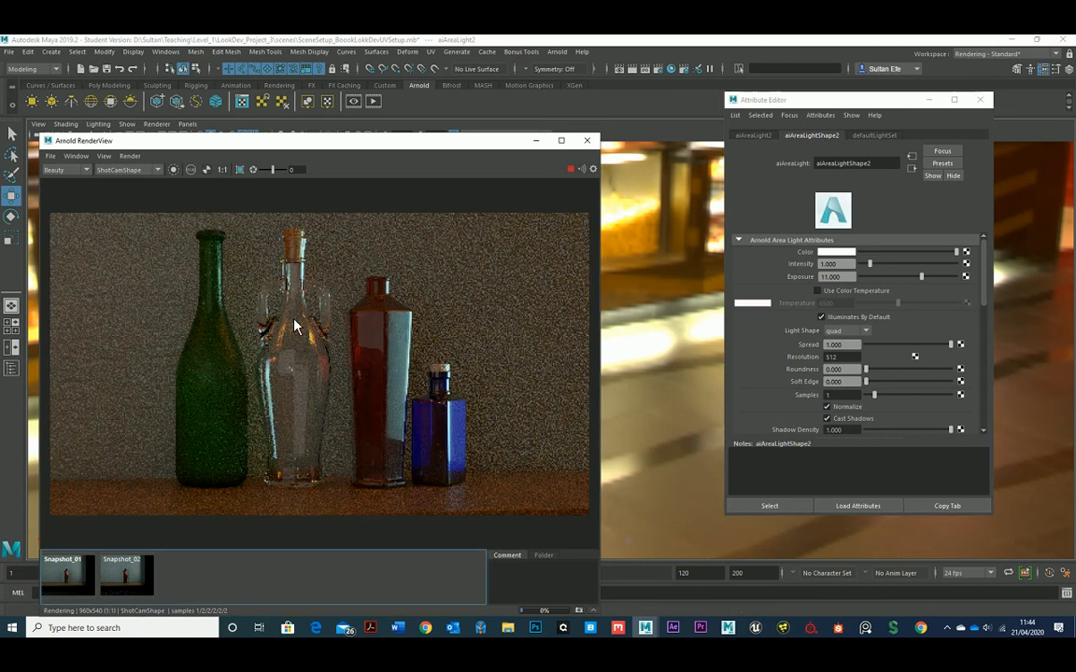
{"action": "scroll", "coordinate": [294, 326], "scroll_direction": "down", "scroll_amount": 2}
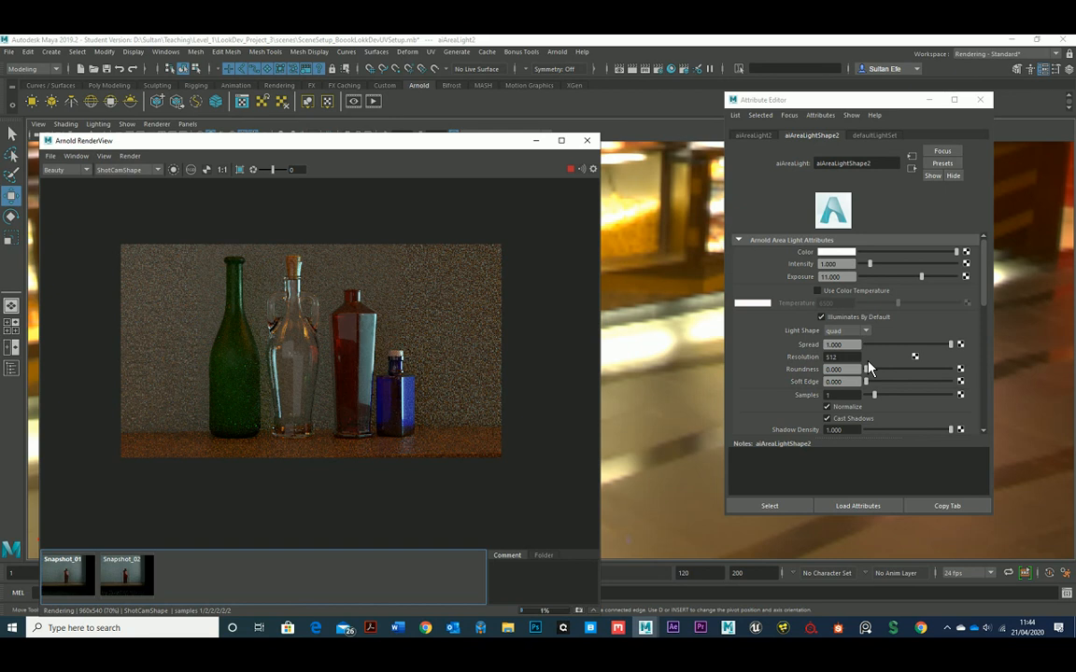
{"action": "scroll", "coordinate": [222, 364], "scroll_direction": "up", "scroll_amount": 2}
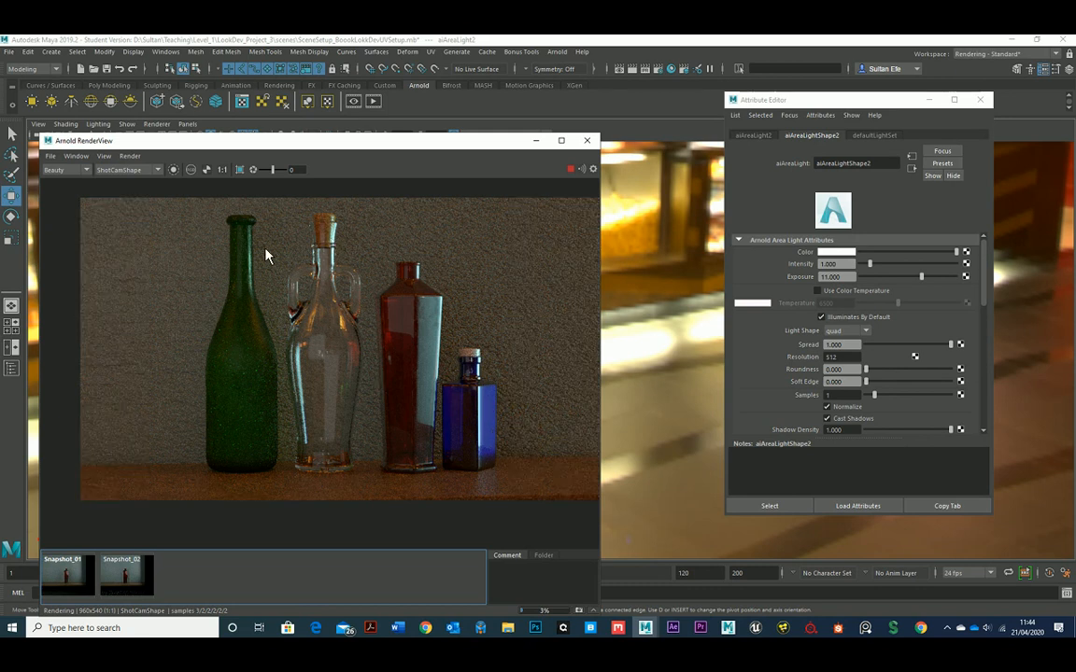
{"action": "scroll", "coordinate": [259, 361], "scroll_direction": "down", "scroll_amount": 2}
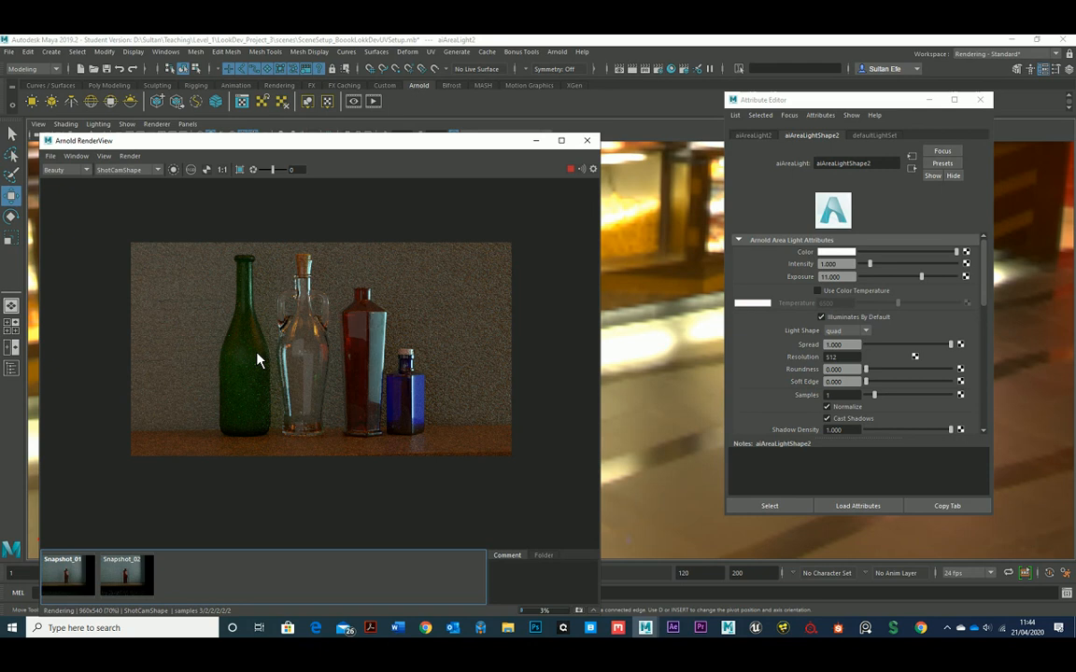
{"action": "scroll", "coordinate": [435, 375], "scroll_direction": "up", "scroll_amount": 2}
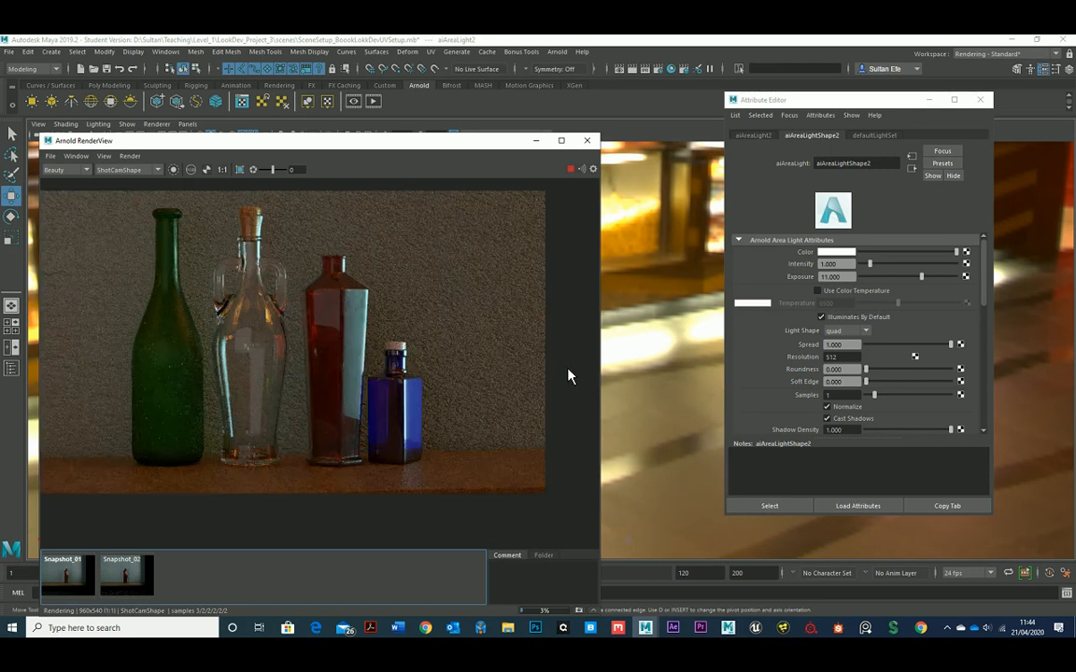
{"action": "scroll", "coordinate": [362, 409], "scroll_direction": "down", "scroll_amount": 2}
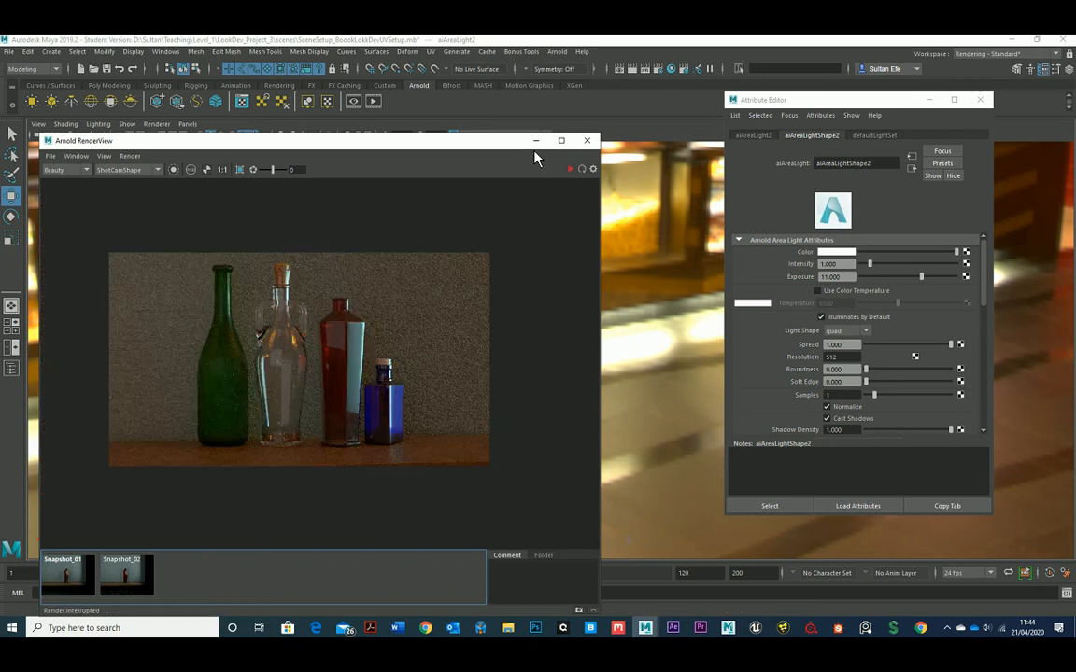
Step: Close the render and create a polygon cube before the side area light, stretched into a vertical bar with Scale Y about 82
{"action": "left_click", "coordinate": [587, 140]}
{"action": "left_click_drag", "start_coordinate": [430, 229], "coordinate": [441, 282], "text": "alt"}
{"action": "left_click", "coordinate": [110, 85]}
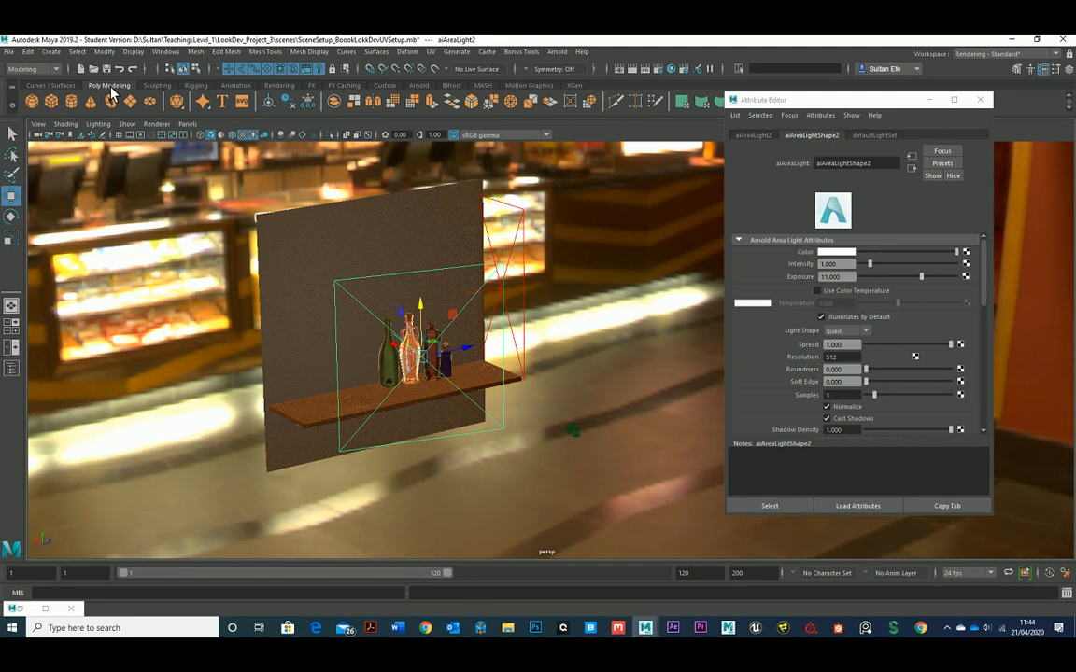
{"action": "left_click", "coordinate": [52, 103]}
{"action": "right_click_drag", "start_coordinate": [475, 312], "coordinate": [448, 332], "text": "alt"}
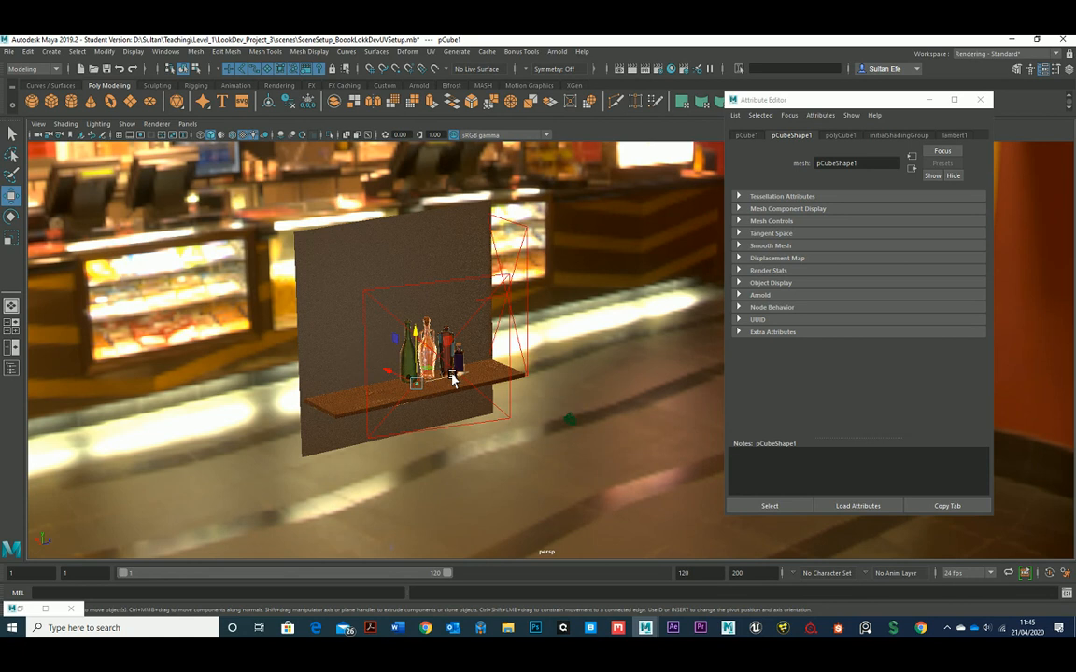
{"action": "key", "text": "r"}
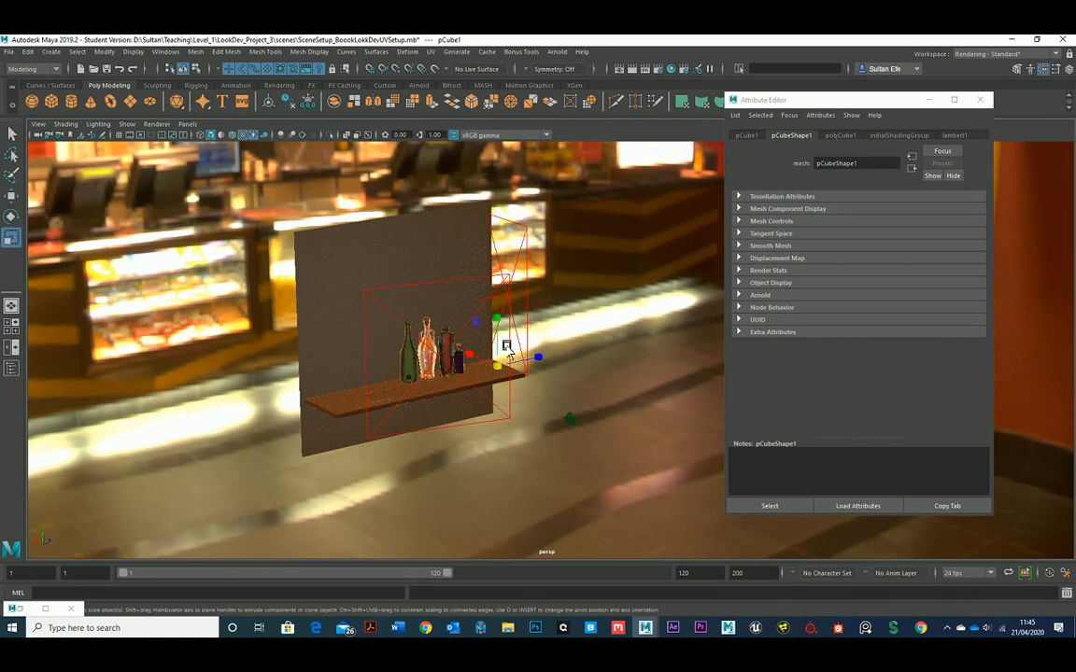
{"action": "left_click_drag", "start_coordinate": [498, 319], "coordinate": [506, 82]}
{"action": "left_click_drag", "start_coordinate": [496, 317], "coordinate": [525, 272]}
{"action": "key", "text": "w"}
Step: Duplicate the vertical bar and set the copy's Rotate Z to 90 to form a horizontal crossbar
{"action": "key", "text": "ctrl+d"}
{"action": "key", "text": "e"}
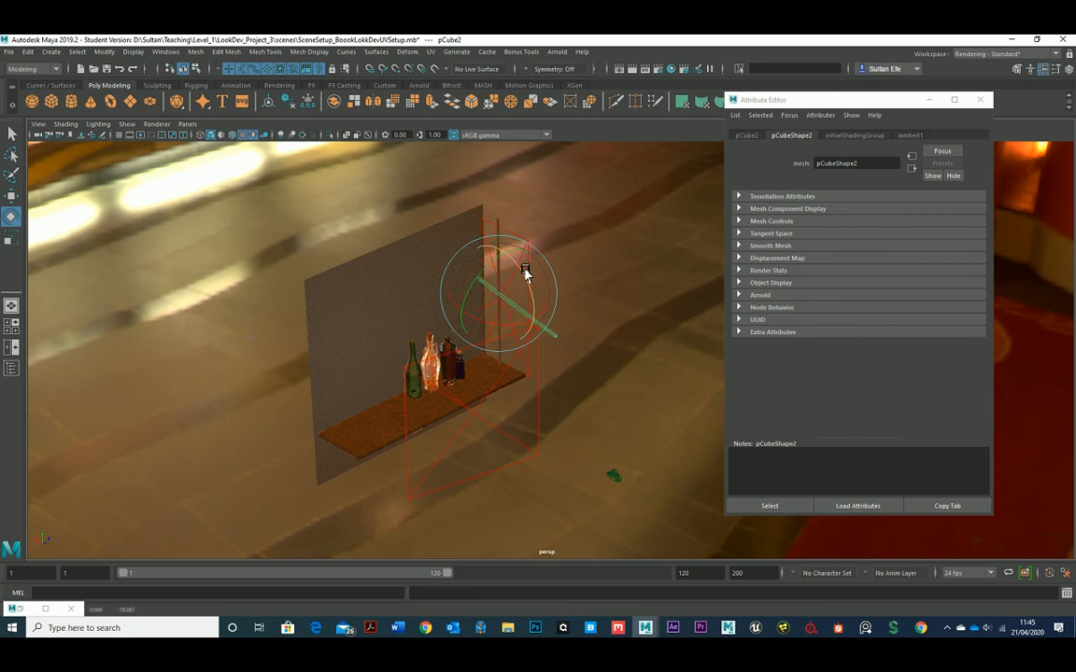
{"action": "left_click", "coordinate": [1066, 70]}
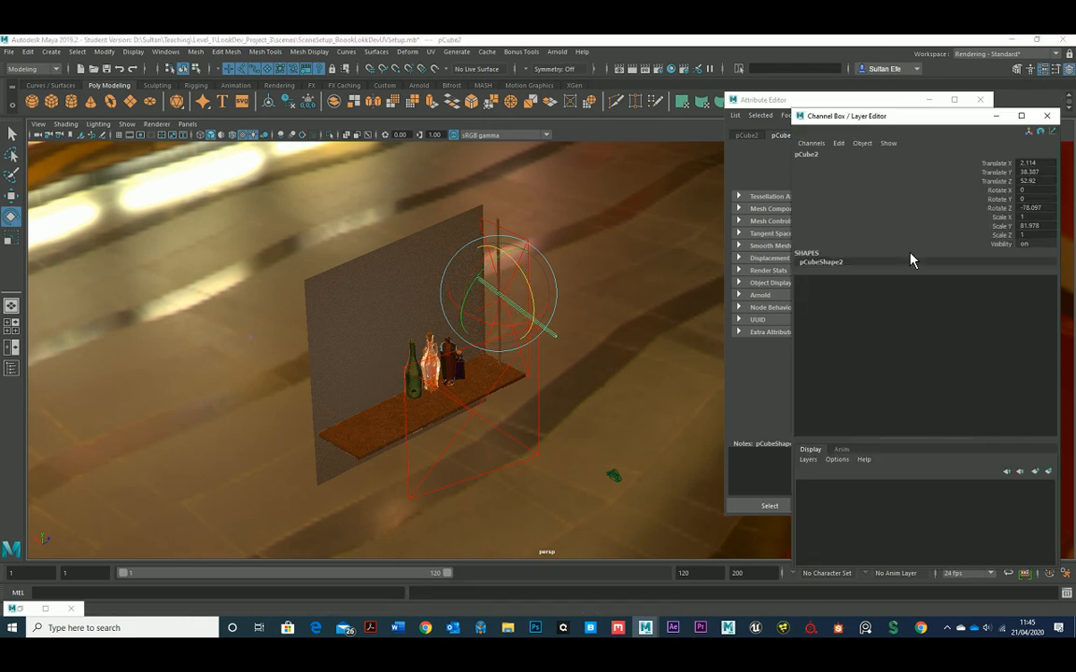
{"action": "double_click", "coordinate": [1041, 208]}
{"action": "type", "text": "-90"}
{"action": "key", "text": "Return"}
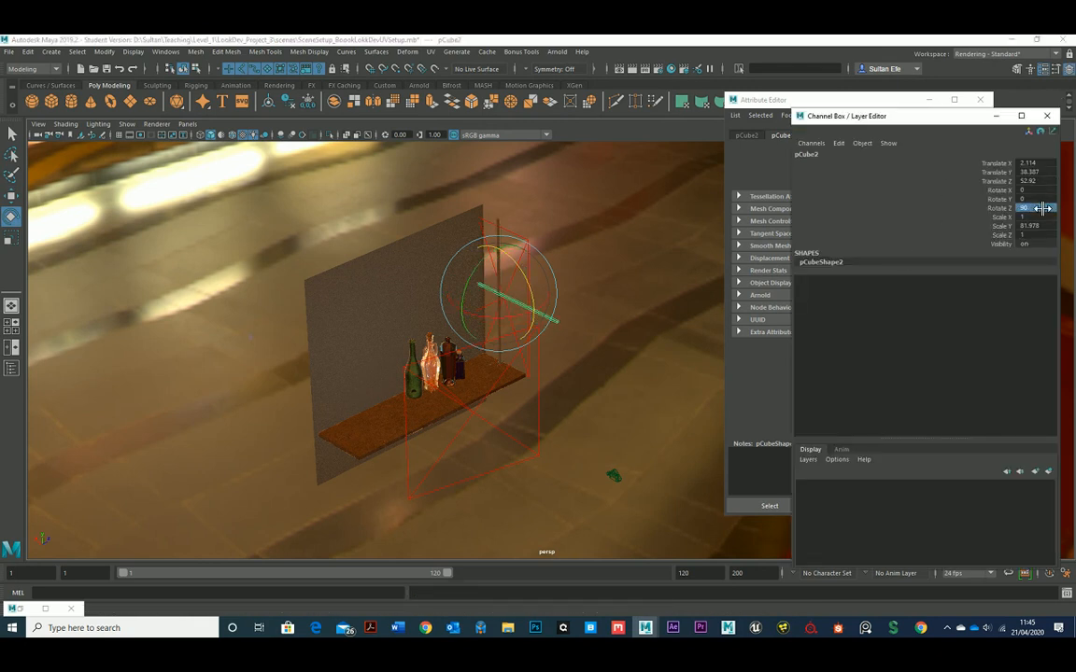
{"action": "key", "text": "w"}
{"action": "left_click_drag", "start_coordinate": [530, 305], "coordinate": [521, 300], "text": "alt"}
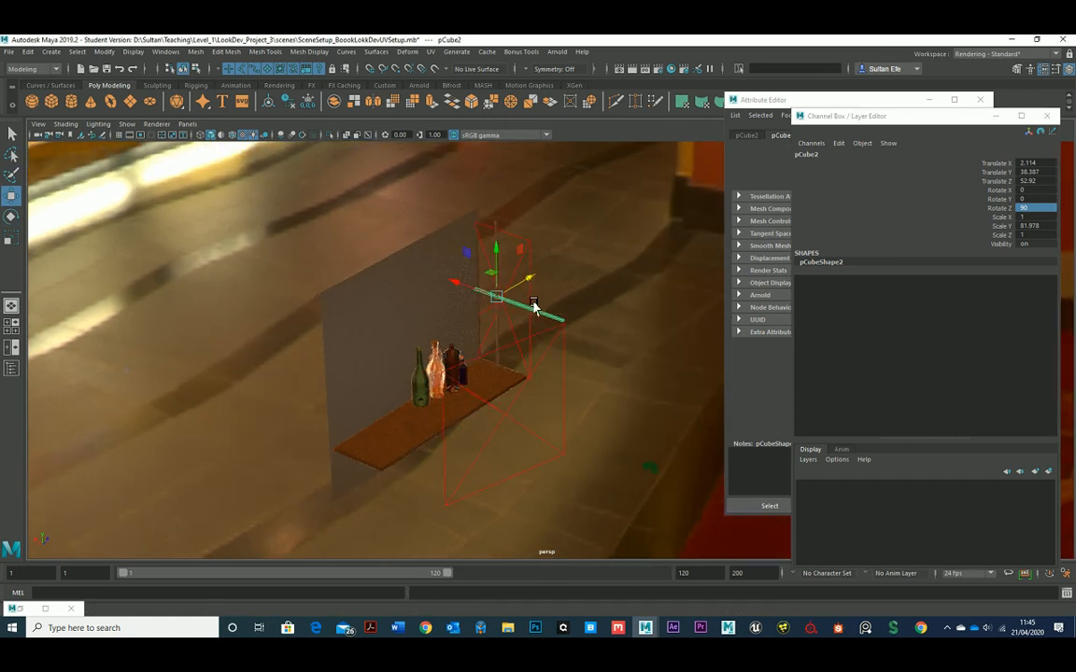
Step: Place a duplicated vertical bar parallel to the first and raise the horizontal bar to a Translate Y of about 46.6
{"action": "left_click", "coordinate": [496, 235]}
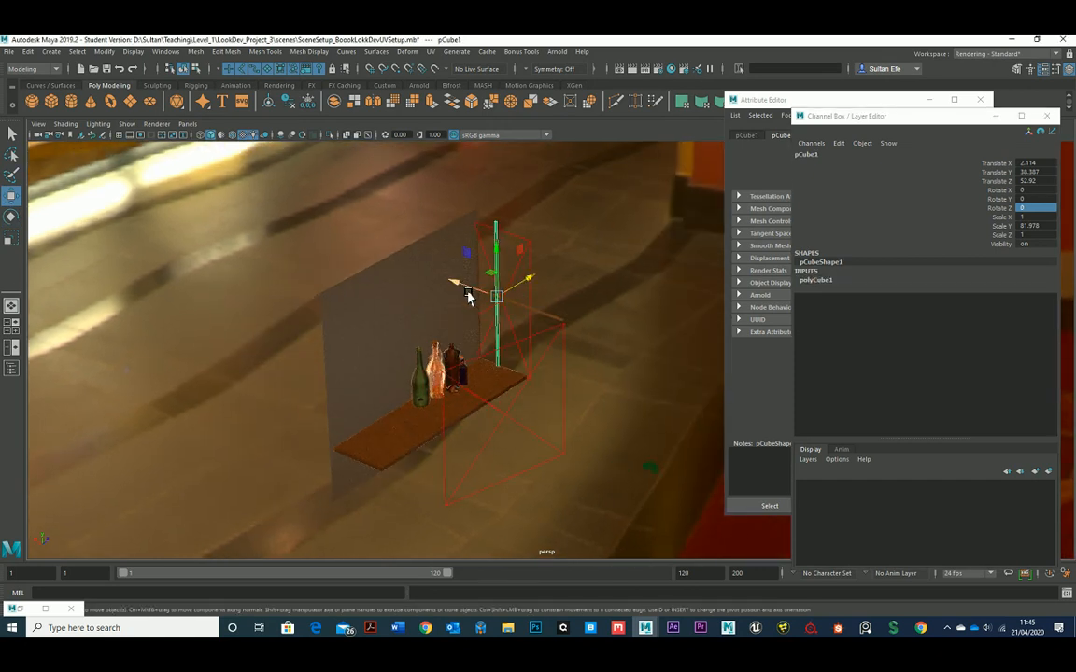
{"action": "left_click_drag", "start_coordinate": [471, 292], "coordinate": [499, 252]}
{"action": "key", "text": "ctrl+d"}
{"action": "left_click", "coordinate": [537, 313]}
{"action": "left_click_drag", "start_coordinate": [504, 312], "coordinate": [529, 307], "text": "alt"}
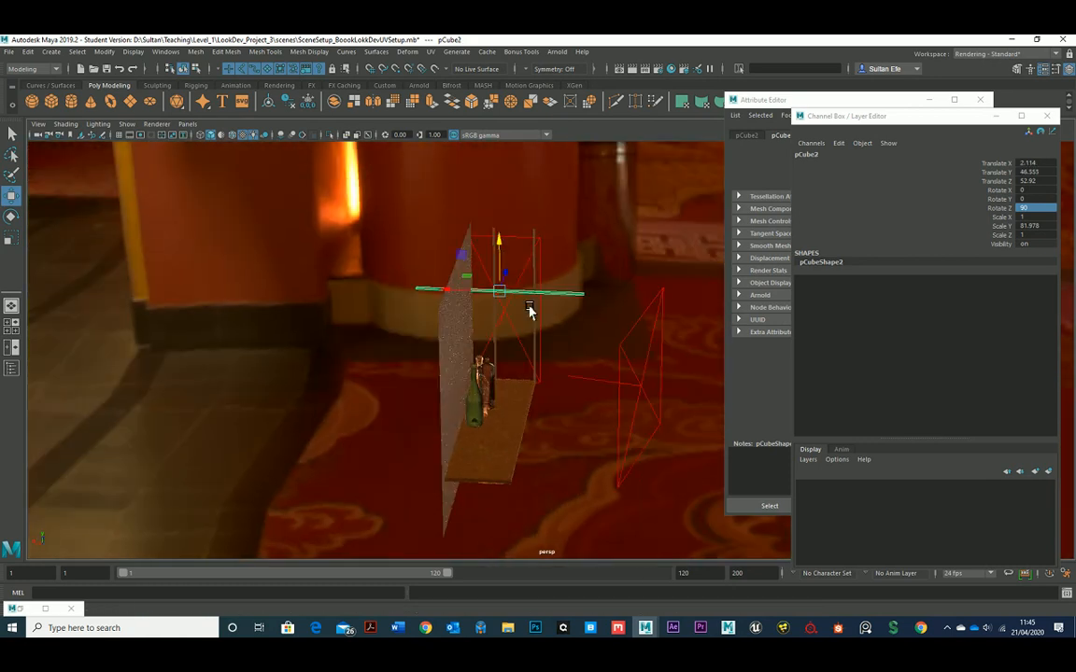
Step: Select the two vertical bars and the horizontal bar and assign them a new Arnold aiStandardSurface material
{"action": "left_click", "coordinate": [505, 313]}
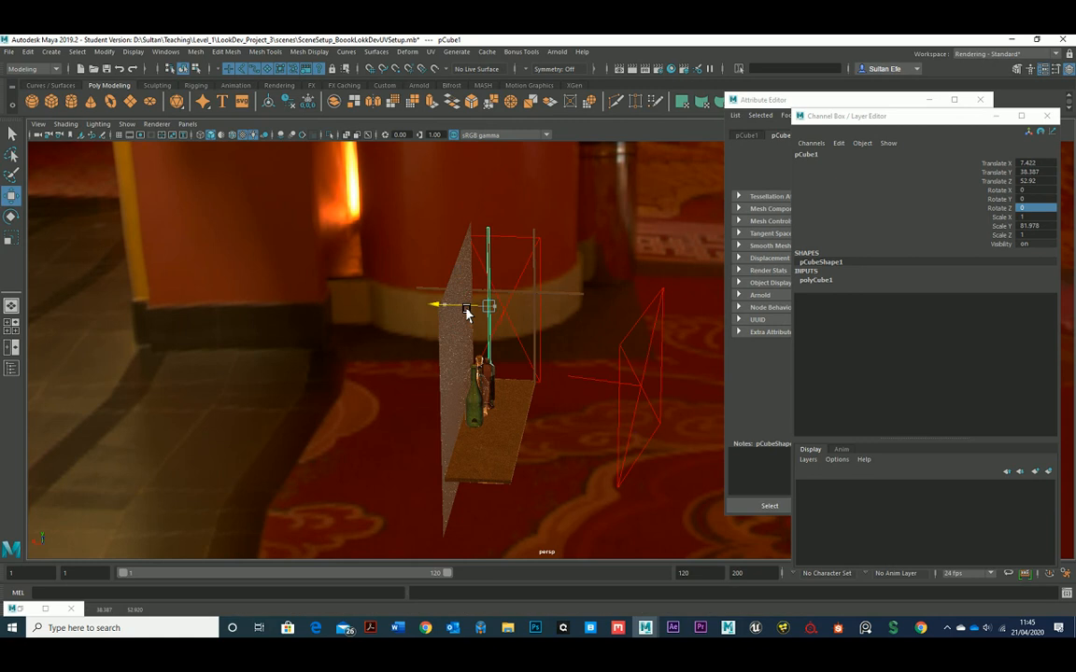
{"action": "left_click_drag", "start_coordinate": [536, 310], "coordinate": [513, 334], "text": "alt"}
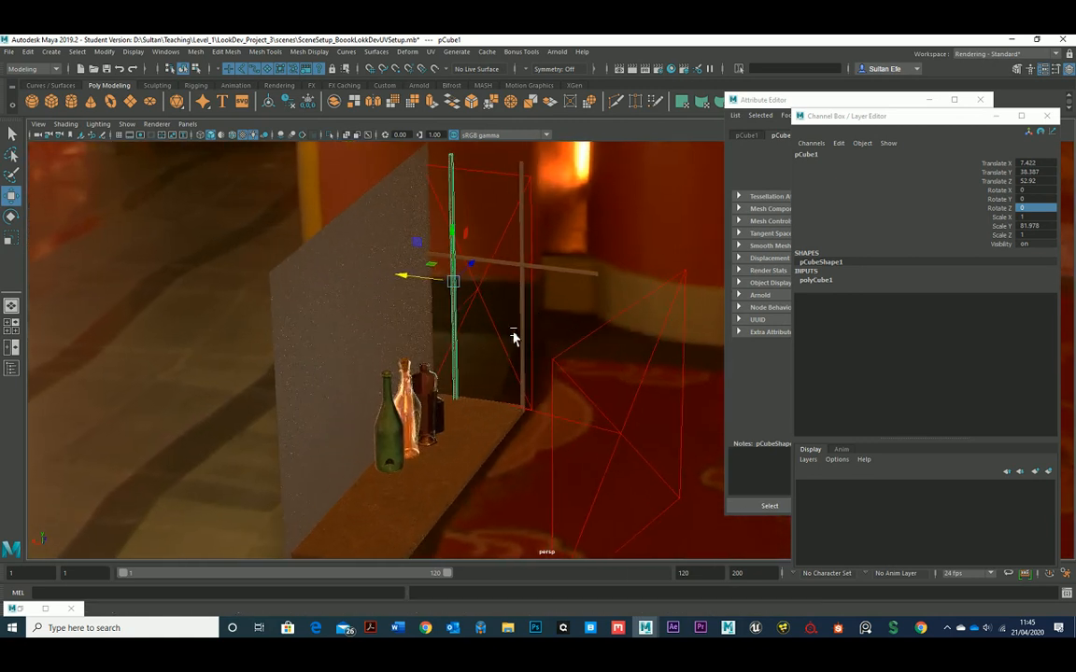
{"action": "left_click", "coordinate": [509, 273]}
{"action": "right_click", "coordinate": [516, 270]}
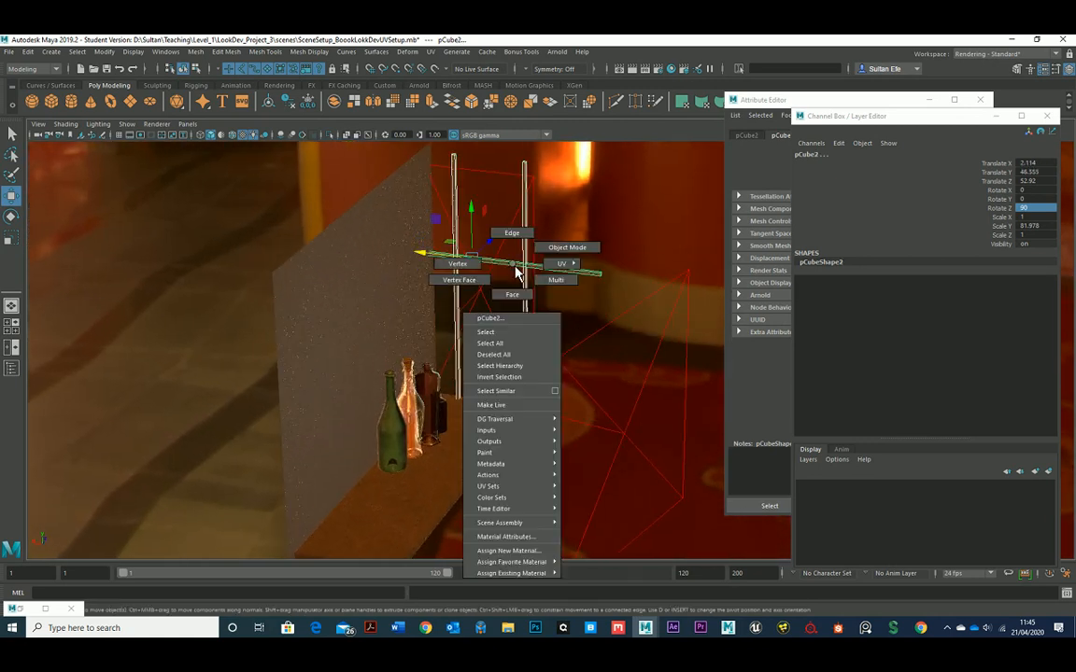
{"action": "left_click", "coordinate": [509, 550]}
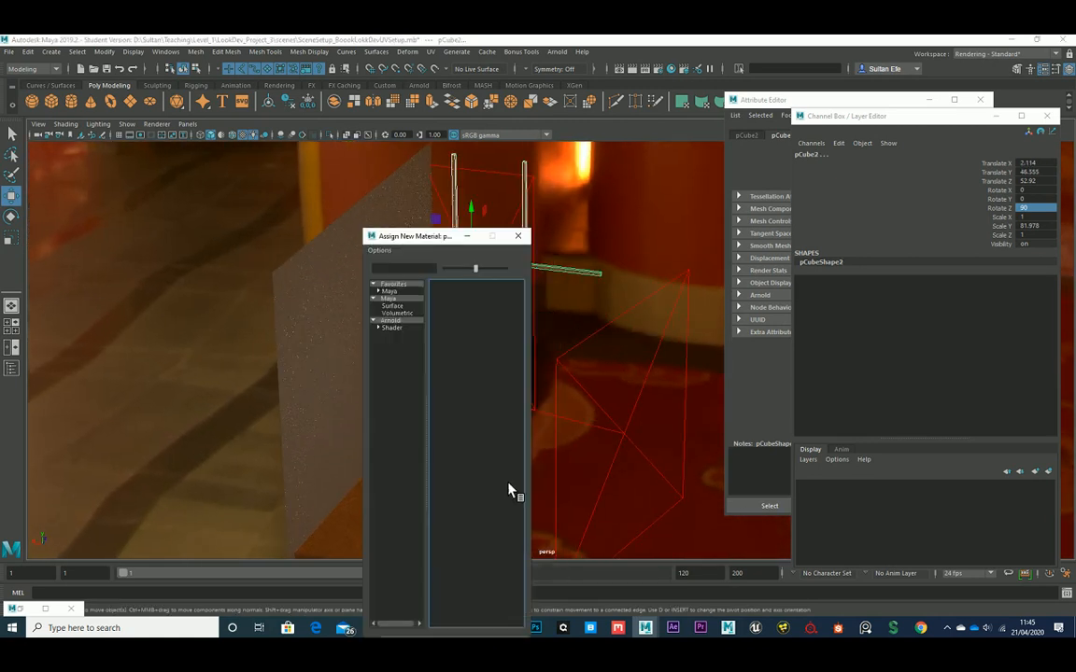
{"action": "left_click", "coordinate": [393, 321]}
{"action": "left_click", "coordinate": [484, 425]}
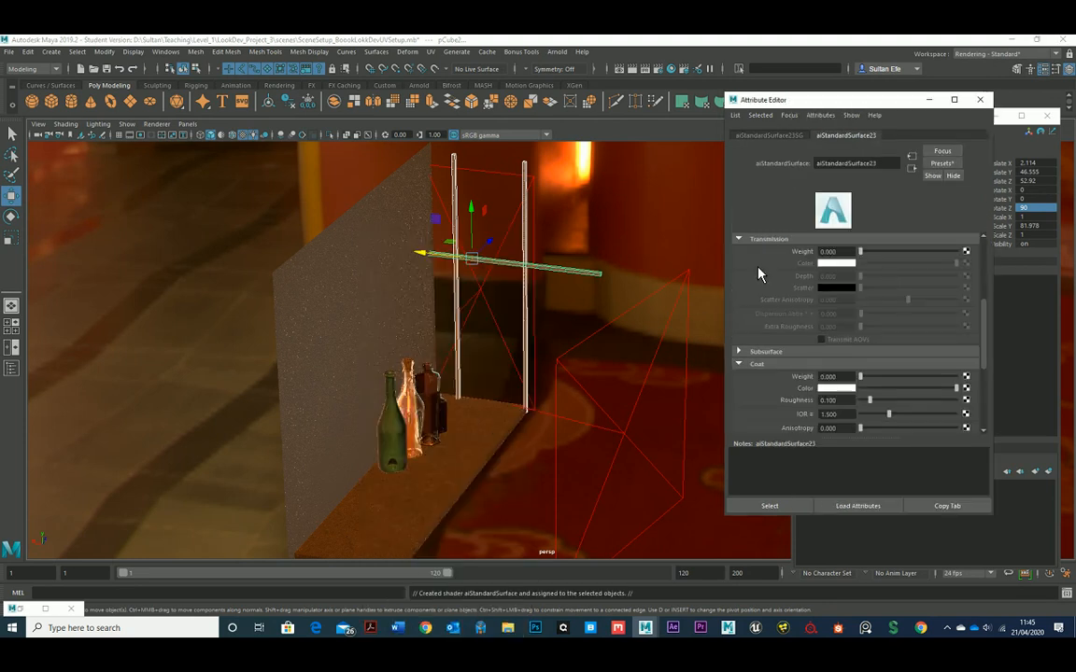
Step: Set the bar material's specular weight to about 0.27 and its base color to a dark reddish brown, saturation 0.451 and value 0.154
{"action": "scroll", "coordinate": [861, 374], "scroll_direction": "up", "scroll_amount": 5}
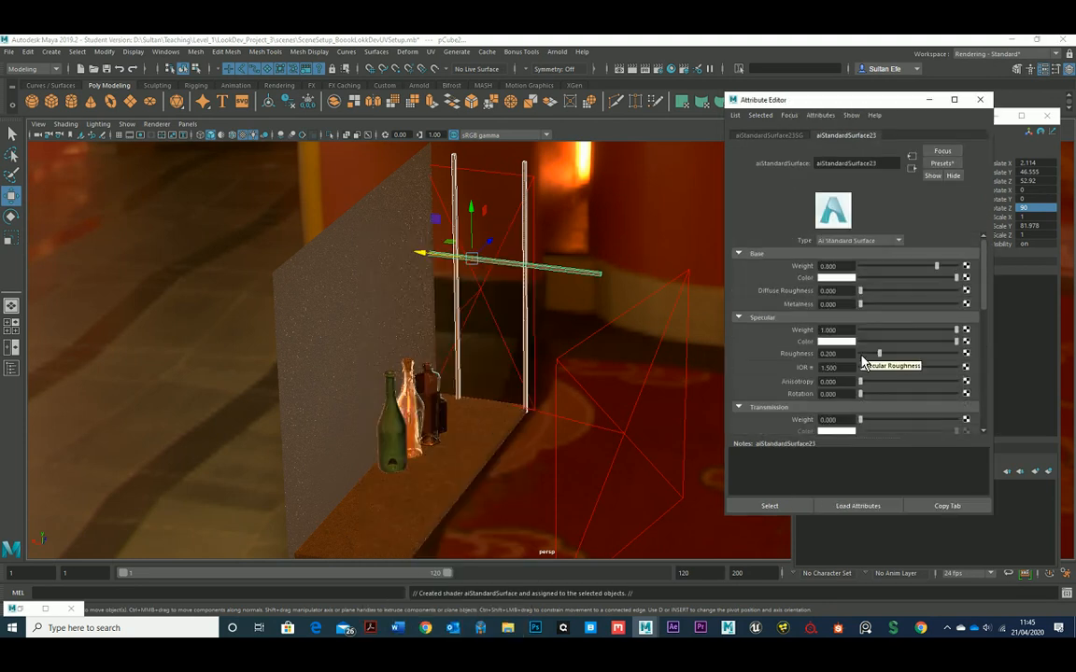
{"action": "left_click_drag", "start_coordinate": [955, 329], "coordinate": [885, 341]}
{"action": "left_click", "coordinate": [836, 283]}
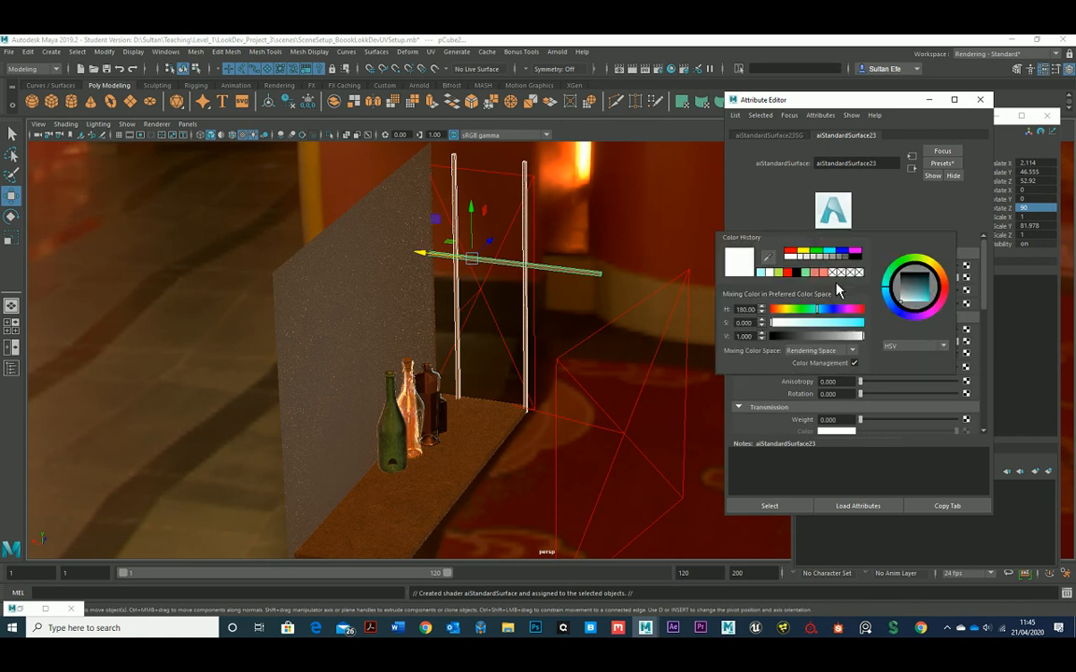
{"action": "left_click", "coordinate": [819, 273]}
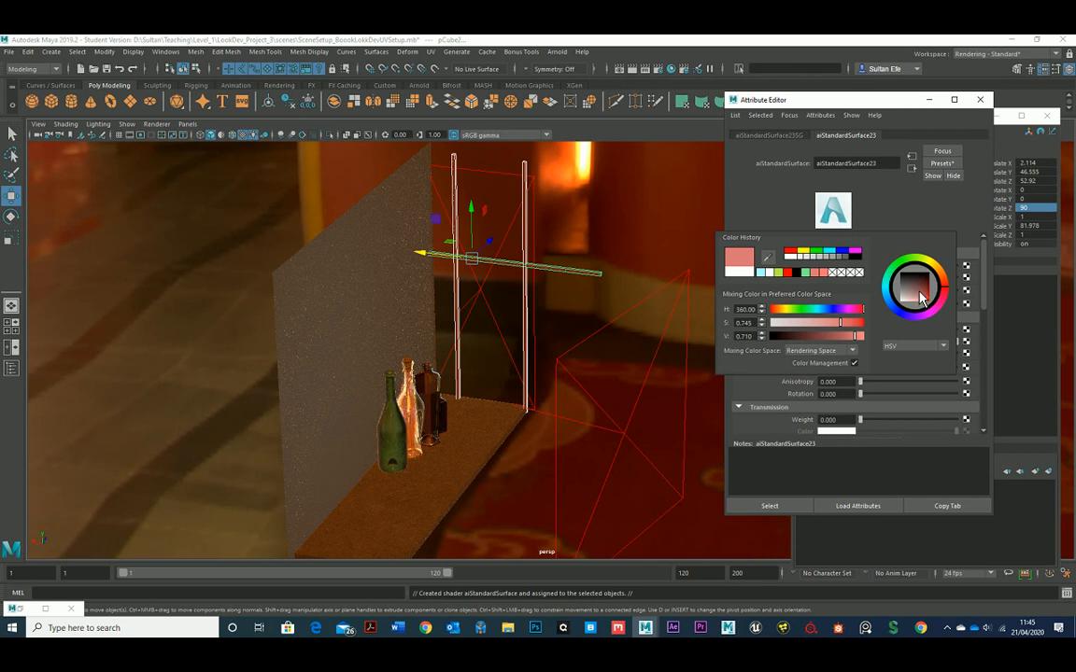
{"action": "left_click_drag", "start_coordinate": [920, 297], "coordinate": [916, 295]}
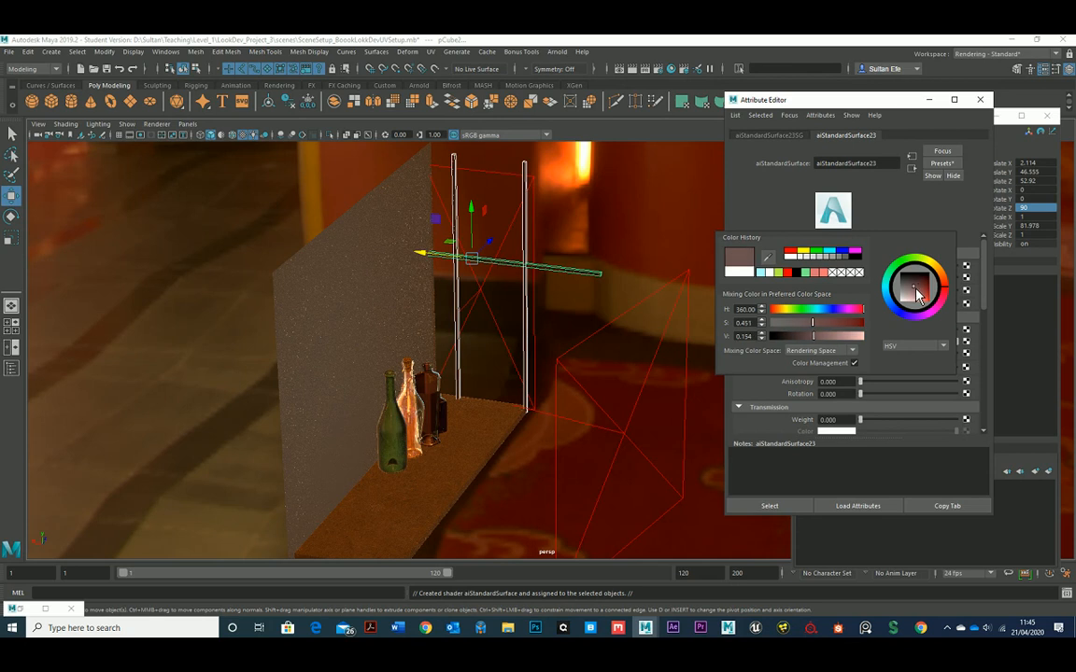
Step: Bring back the Arnold RenderView and re-render the ShotCam view with the scene updated to include the bars
{"action": "left_click_drag", "start_coordinate": [576, 295], "coordinate": [472, 268], "text": "alt"}
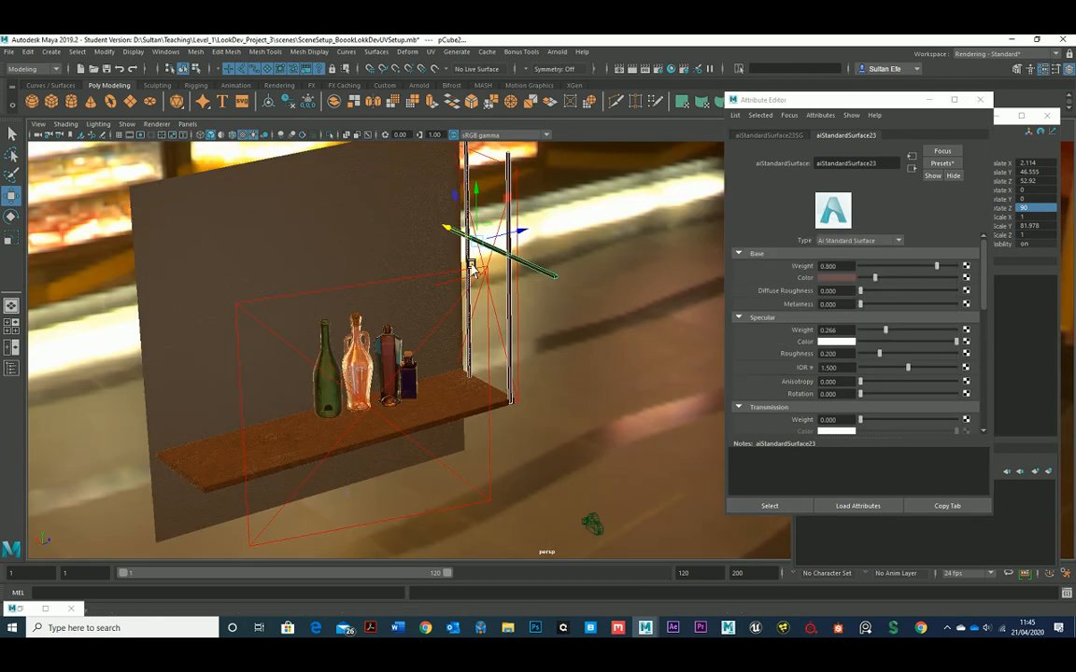
{"action": "left_click", "coordinate": [19, 609]}
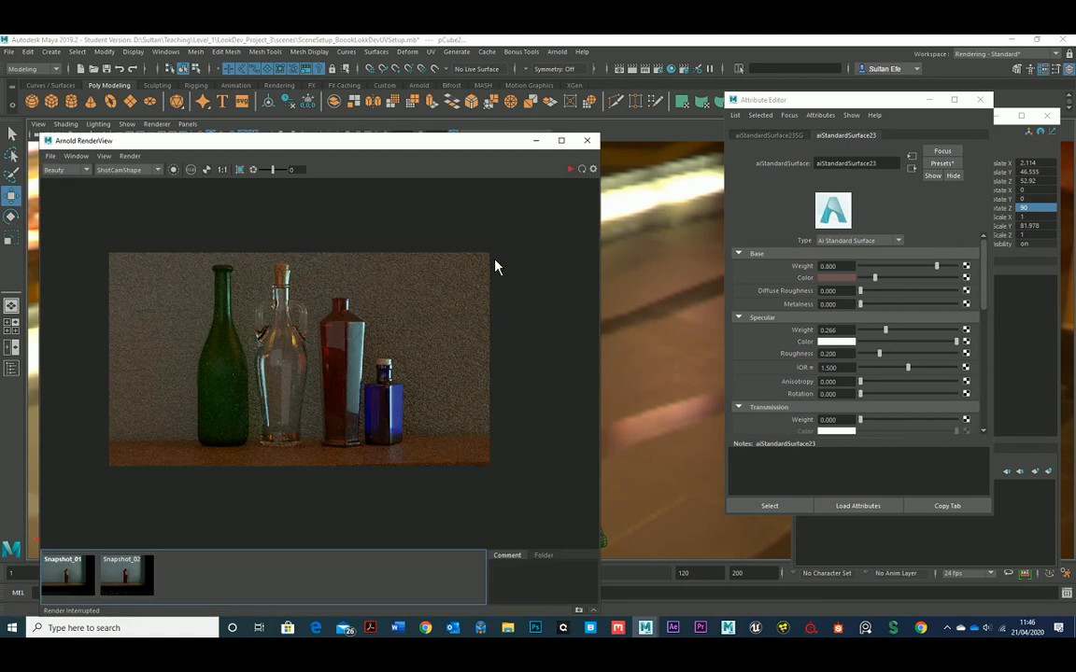
{"action": "left_click", "coordinate": [575, 176]}
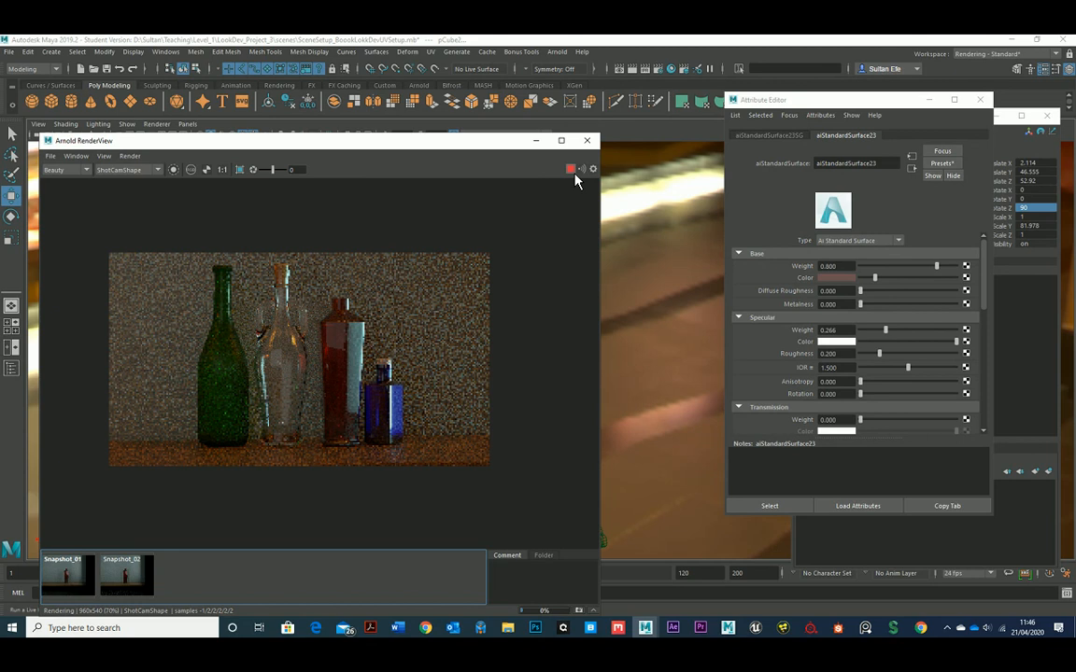
{"action": "left_click", "coordinate": [571, 170]}
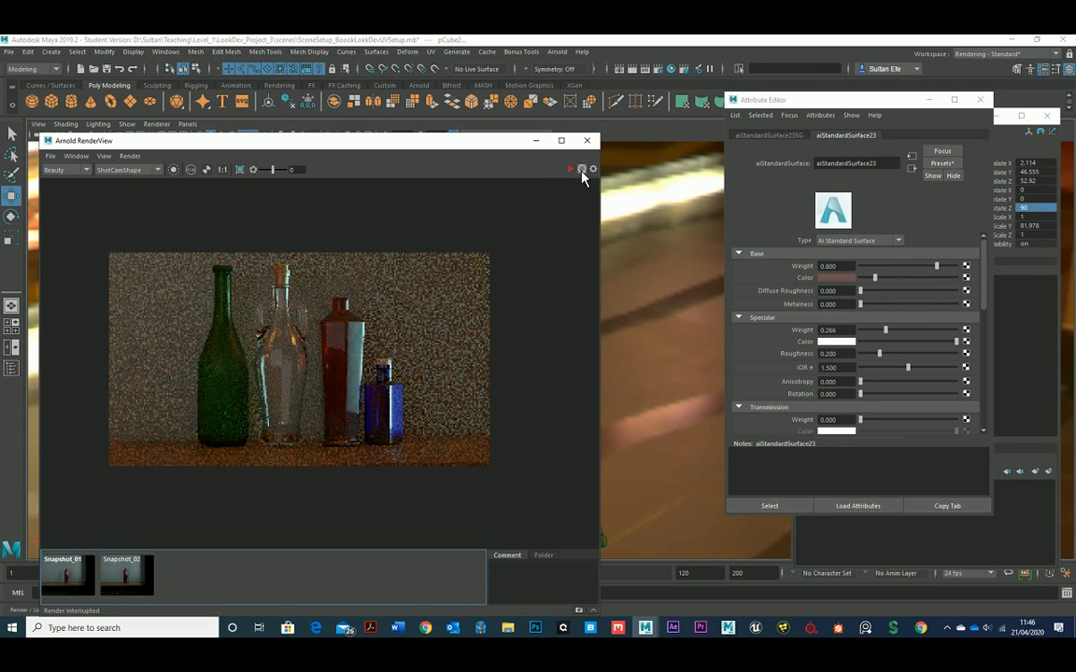
{"action": "left_click", "coordinate": [581, 170]}
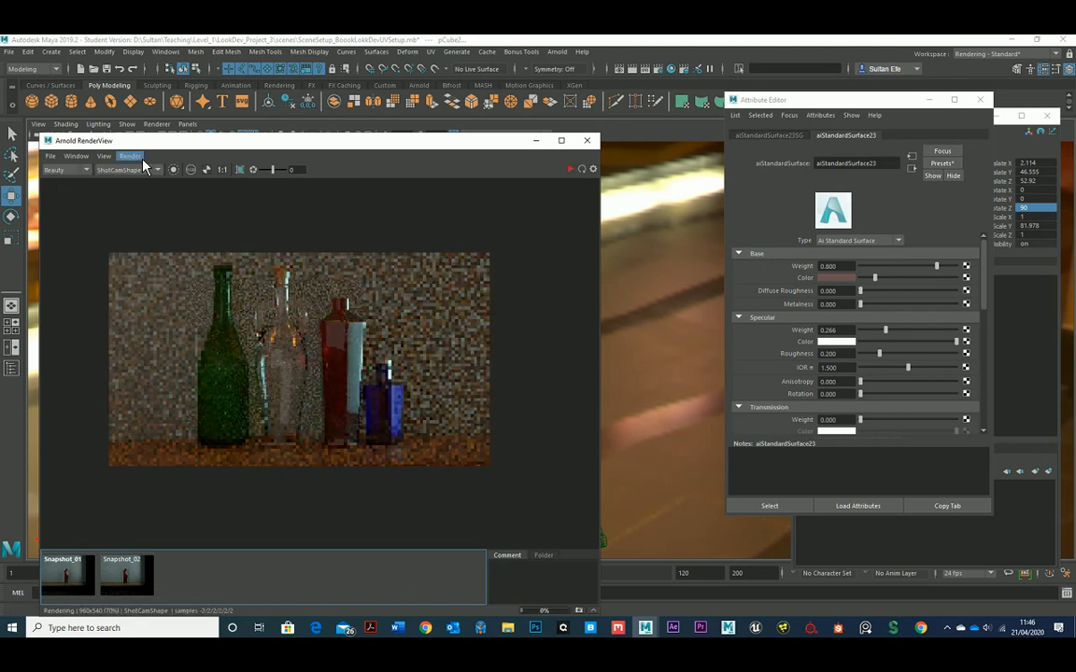
{"action": "left_click", "coordinate": [129, 156]}
{"action": "left_click", "coordinate": [173, 241]}
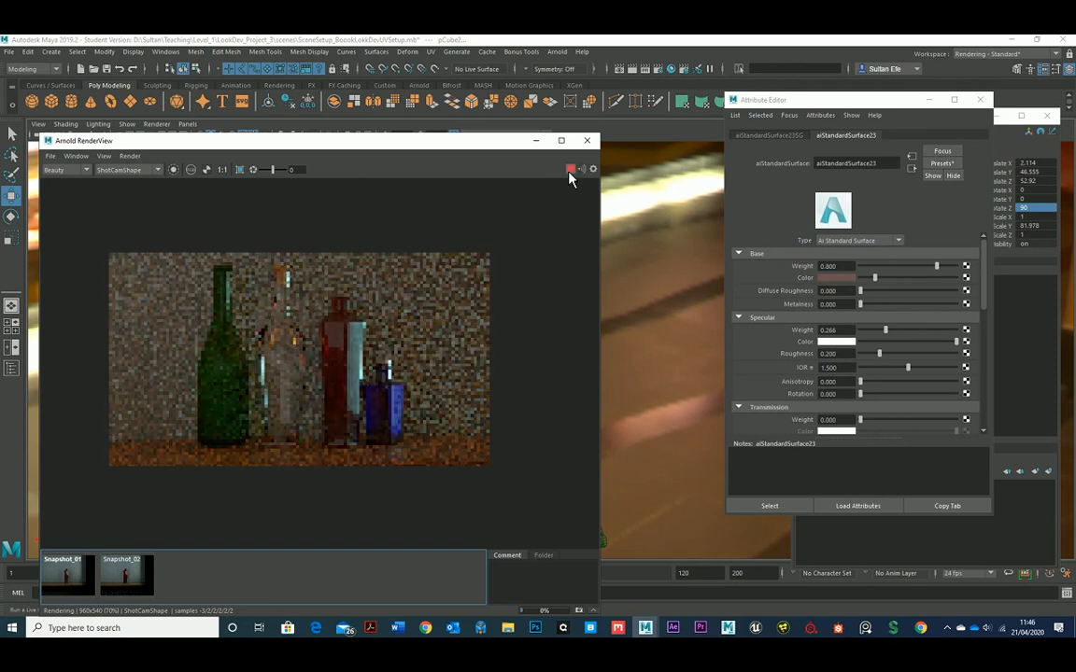
Step: Put the render away and move the bluish side area light back behind the bars, to a Translate Z of about 66.4
{"action": "left_click", "coordinate": [534, 143]}
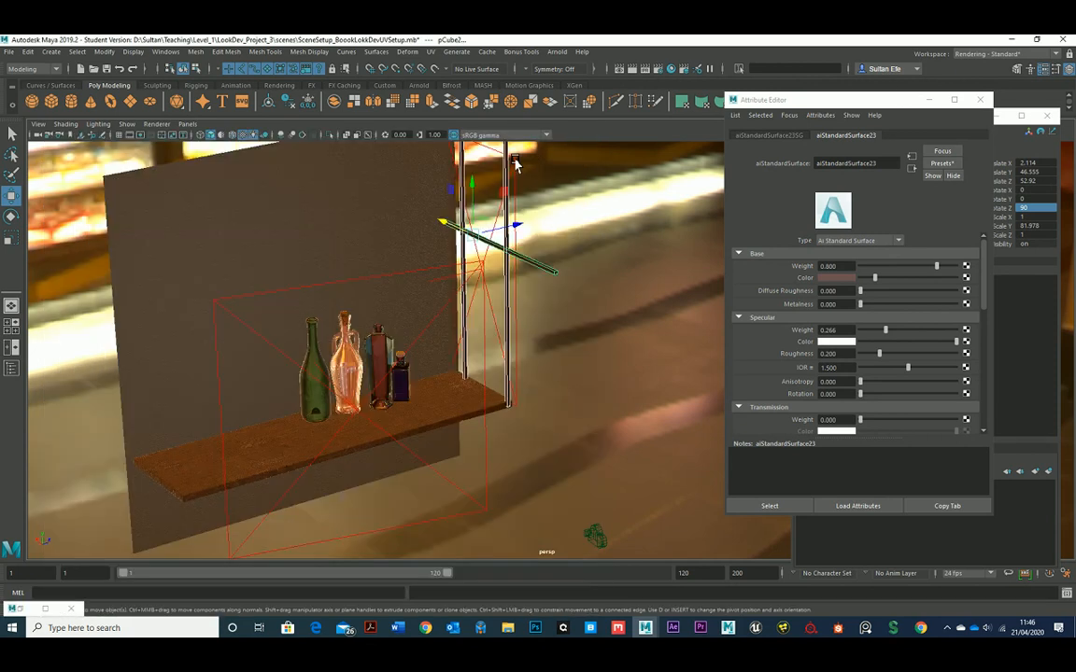
{"action": "left_click", "coordinate": [370, 284]}
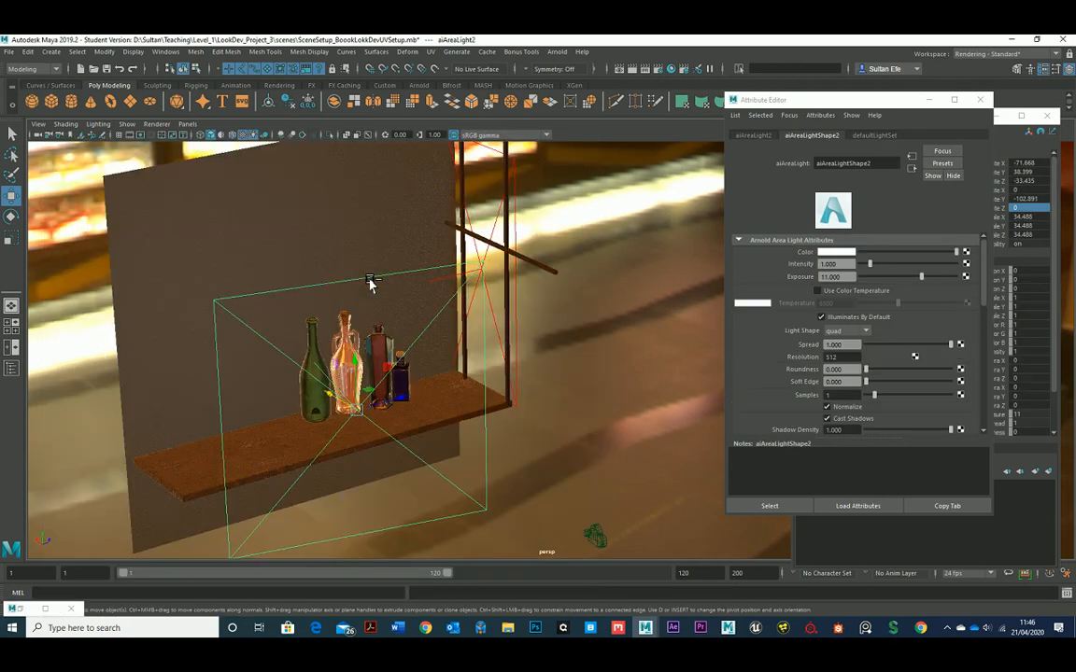
{"action": "left_click", "coordinate": [382, 284]}
{"action": "left_click", "coordinate": [481, 270]}
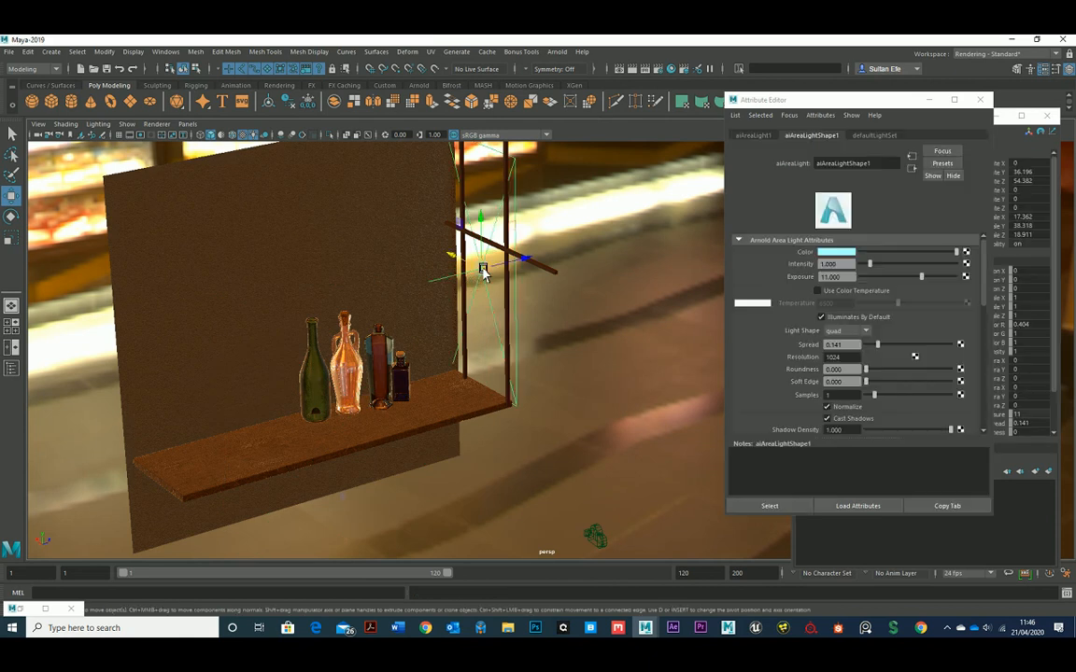
{"action": "left_click_drag", "start_coordinate": [482, 271], "coordinate": [504, 264]}
{"action": "left_click", "coordinate": [560, 260]}
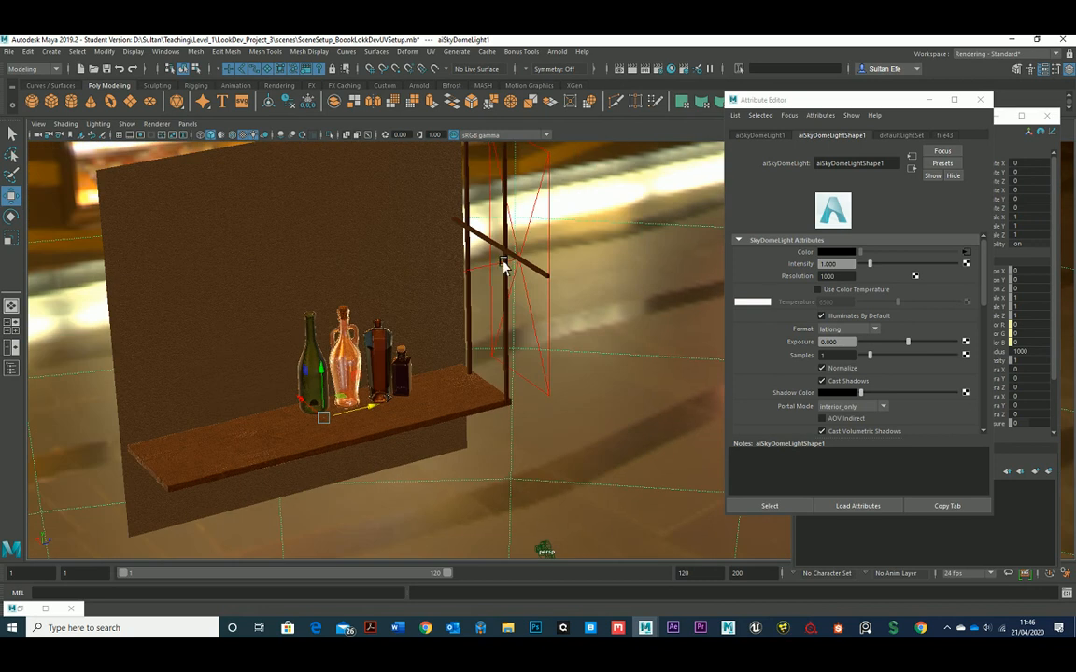
Step: Refresh the bottle render with the moved side light and shift the render window to uncover the light in the viewport
{"action": "double_click", "coordinate": [28, 612]}
{"action": "left_click", "coordinate": [582, 170]}
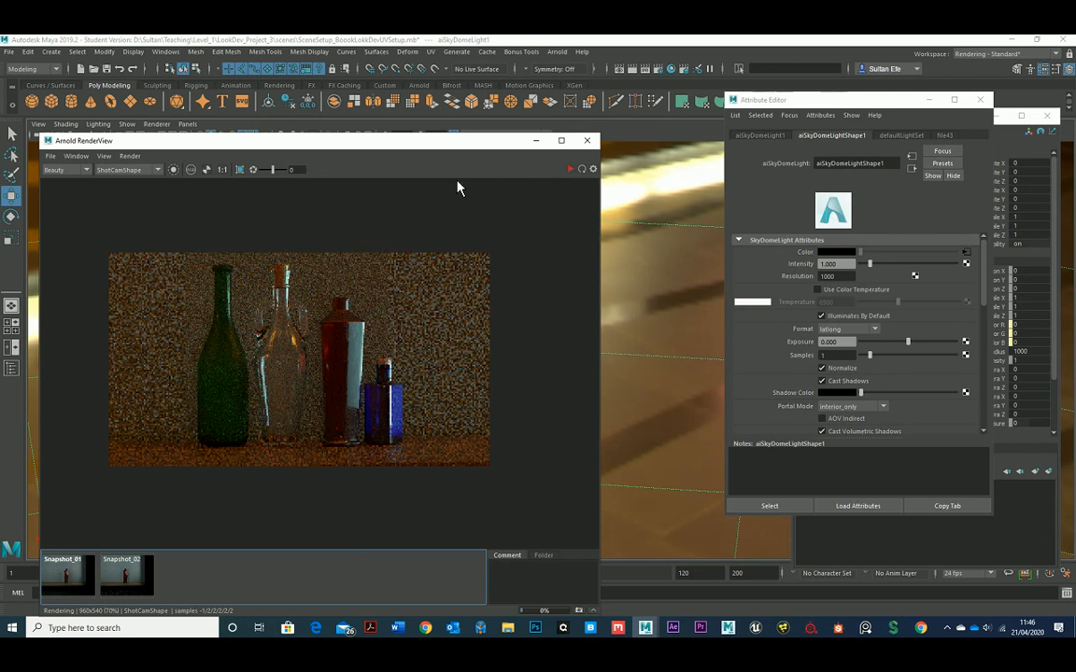
{"action": "left_click_drag", "start_coordinate": [455, 148], "coordinate": [356, 179]}
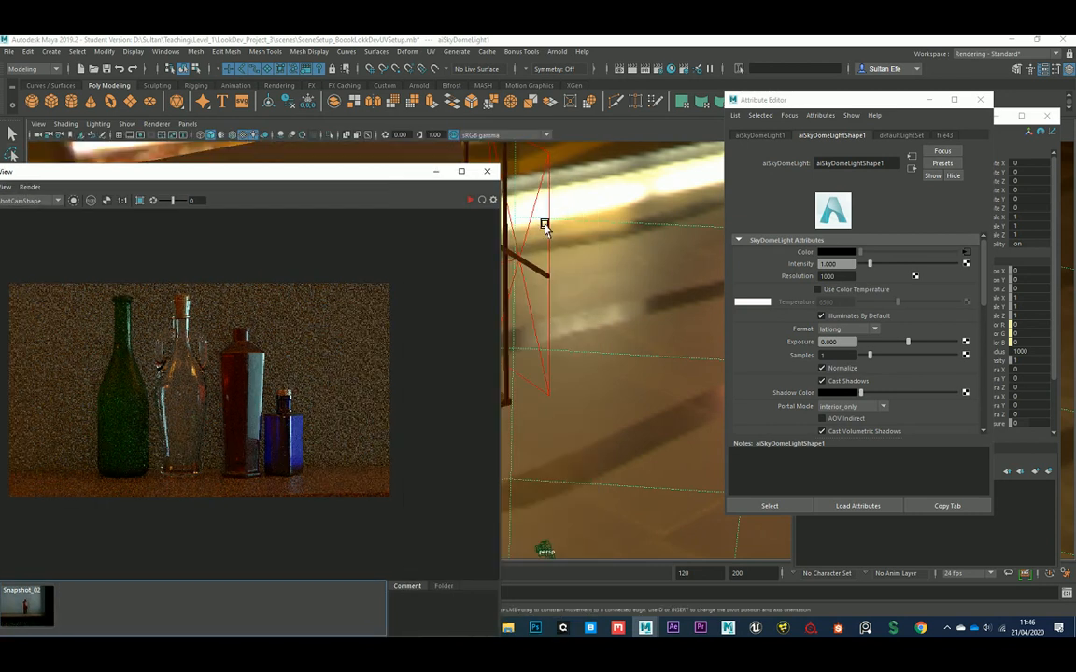
Step: Select the side area light, set its Exposure to 12 and start the render again
{"action": "left_click", "coordinate": [551, 224]}
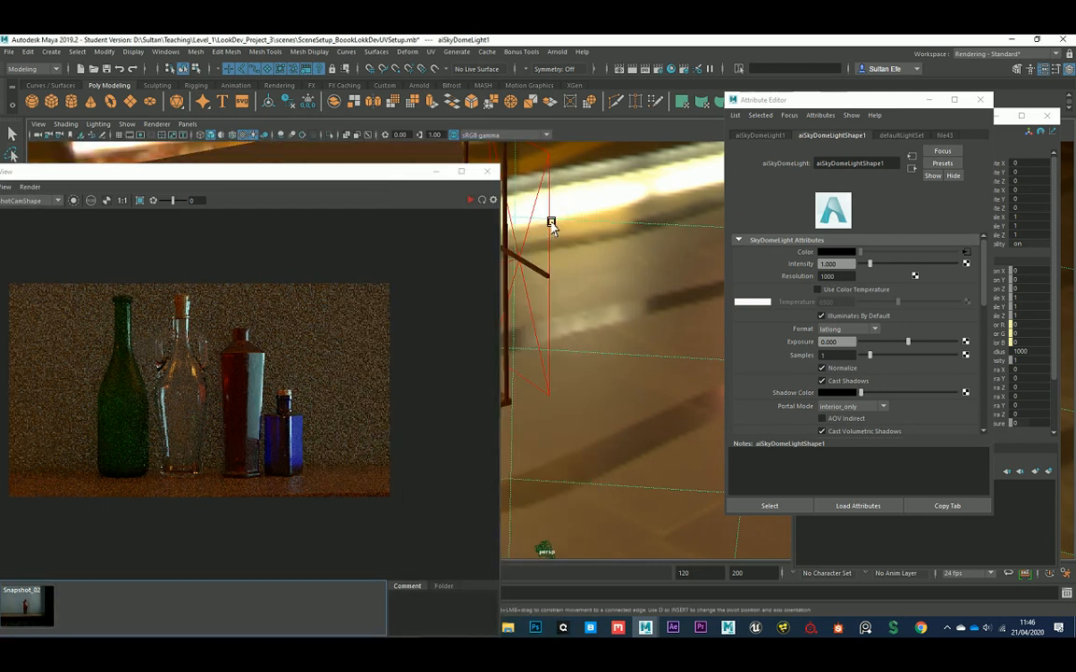
{"action": "left_click", "coordinate": [503, 220]}
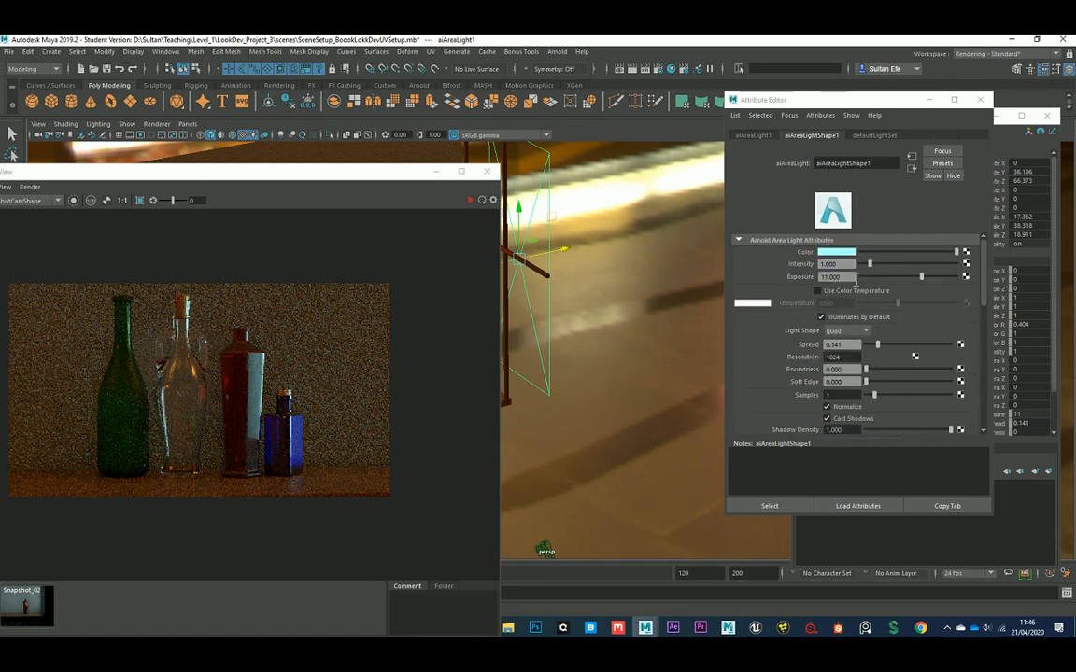
{"action": "left_click", "coordinate": [851, 277]}
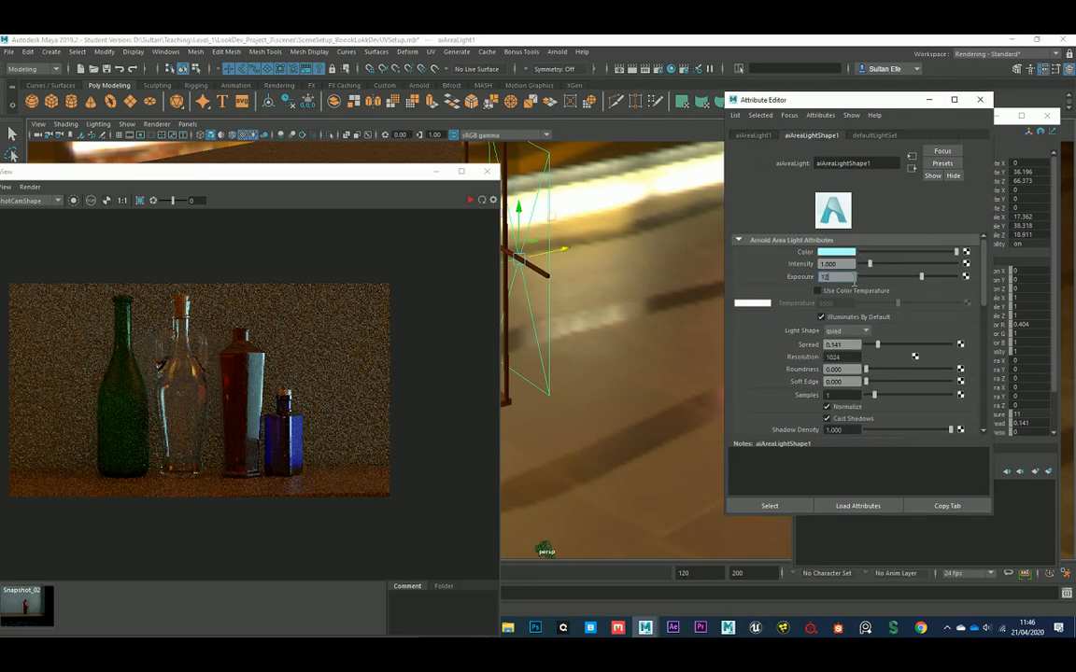
{"action": "left_click", "coordinate": [472, 201]}
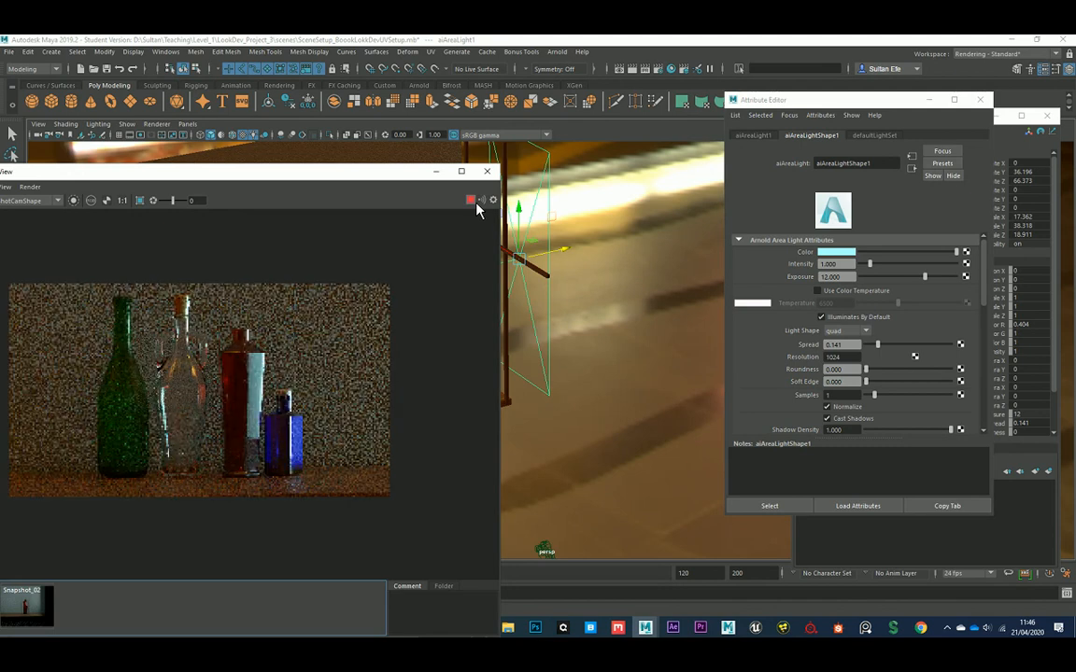
Step: Crop the render to a region around the clear, red and blue bottles and raise the side light's Spread to about 0.25
{"action": "left_click", "coordinate": [139, 200]}
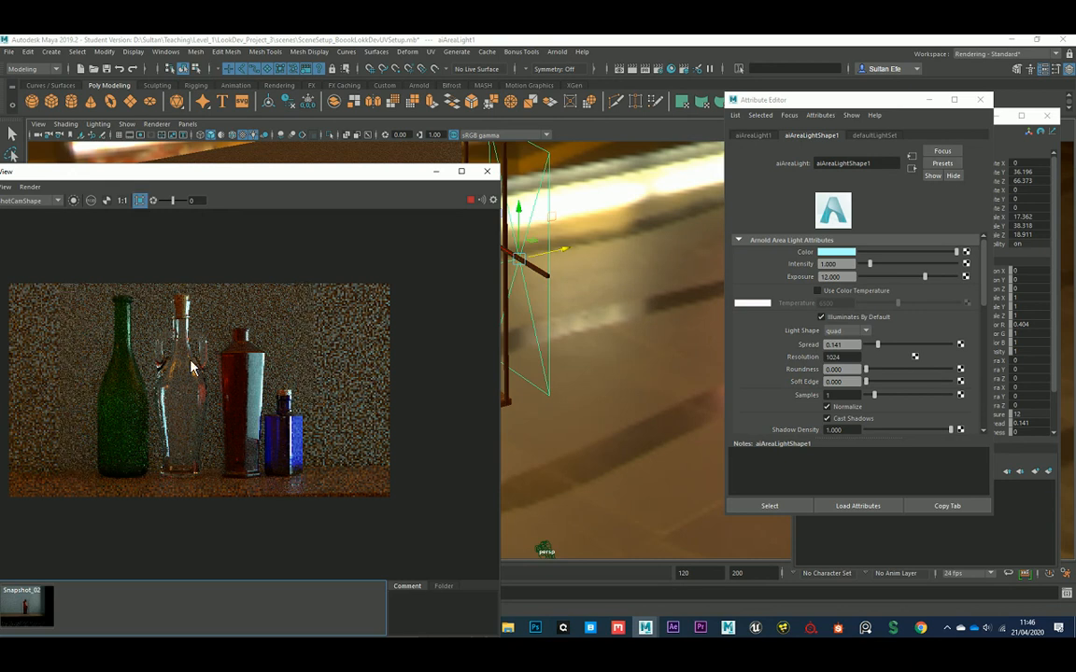
{"action": "left_click_drag", "start_coordinate": [120, 298], "coordinate": [406, 537]}
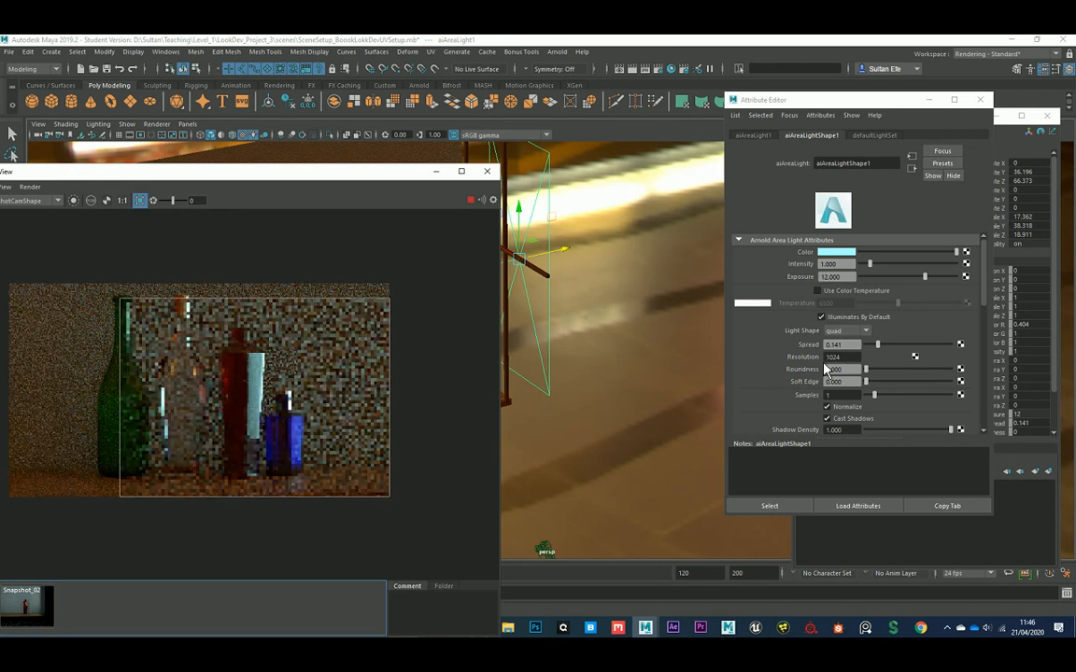
{"action": "left_click_drag", "start_coordinate": [876, 346], "coordinate": [891, 355]}
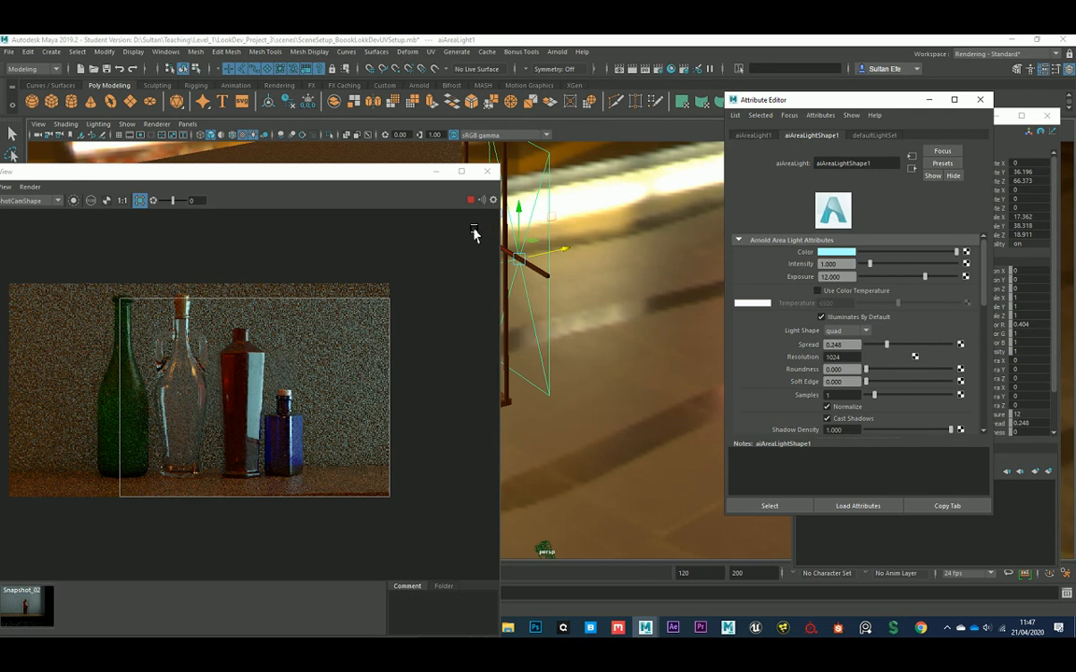
{"action": "left_click", "coordinate": [474, 202]}
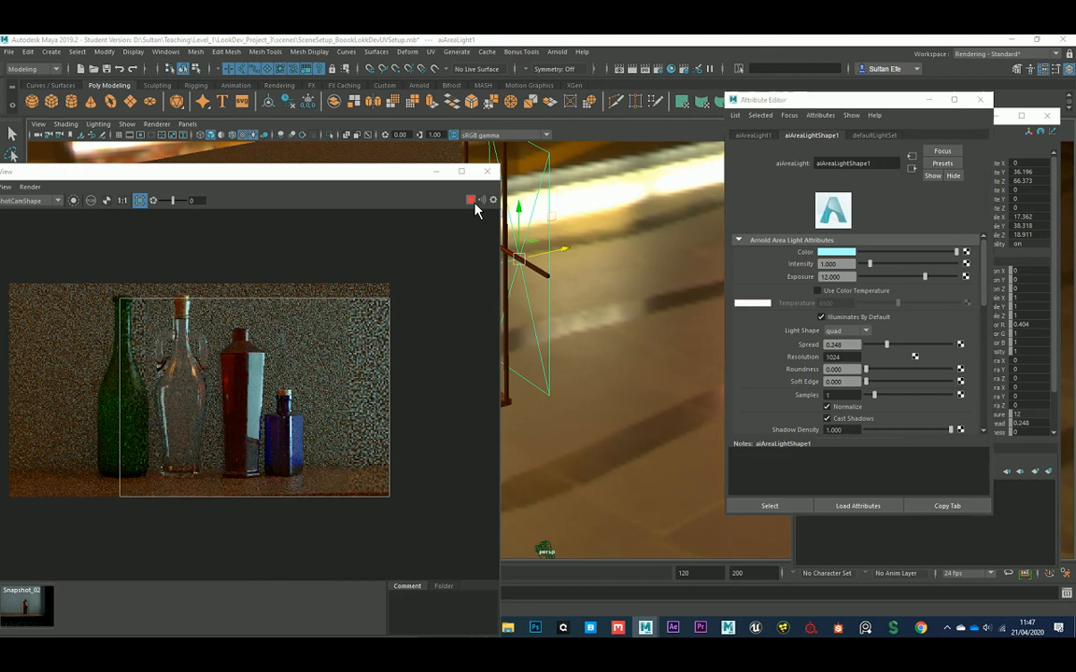
{"action": "left_click", "coordinate": [471, 200]}
Step: Put the render away and lower the horizontal bar in front of the side light to a Translate Y of about 36.8
{"action": "left_click", "coordinate": [436, 171]}
{"action": "left_click_drag", "start_coordinate": [533, 272], "coordinate": [345, 271], "text": "alt"}
{"action": "middle_click_drag", "start_coordinate": [345, 272], "coordinate": [303, 324], "text": "alt"}
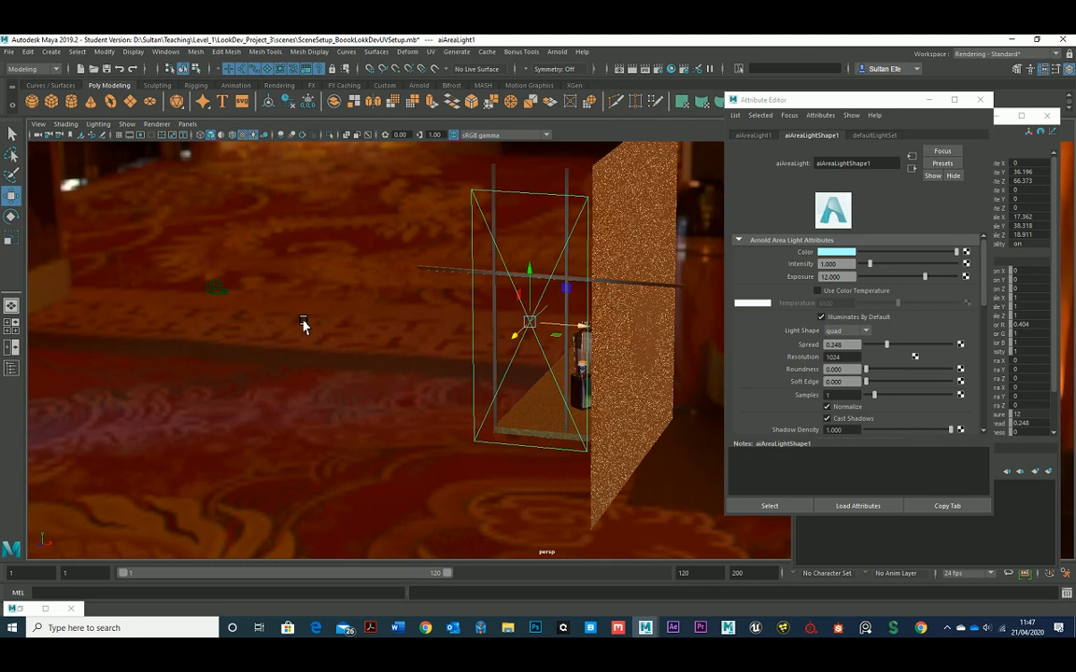
{"action": "left_click_drag", "start_coordinate": [302, 324], "coordinate": [353, 300], "text": "alt"}
{"action": "right_click_drag", "start_coordinate": [354, 299], "coordinate": [431, 343], "text": "alt"}
{"action": "left_click", "coordinate": [444, 276]}
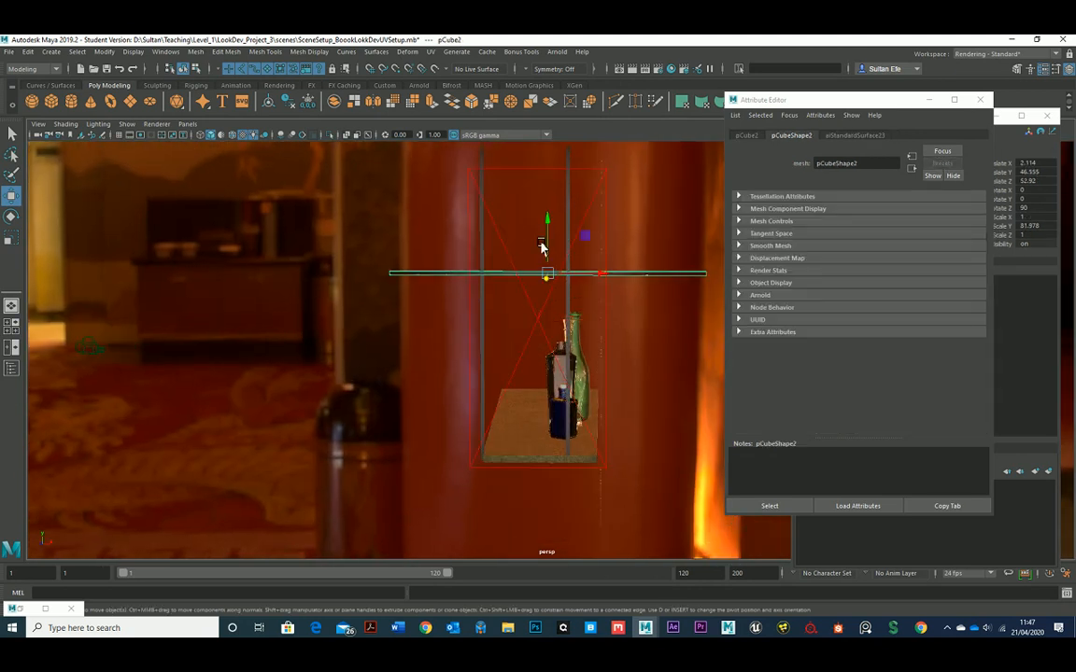
{"action": "left_click_drag", "start_coordinate": [496, 250], "coordinate": [510, 231], "text": "alt"}
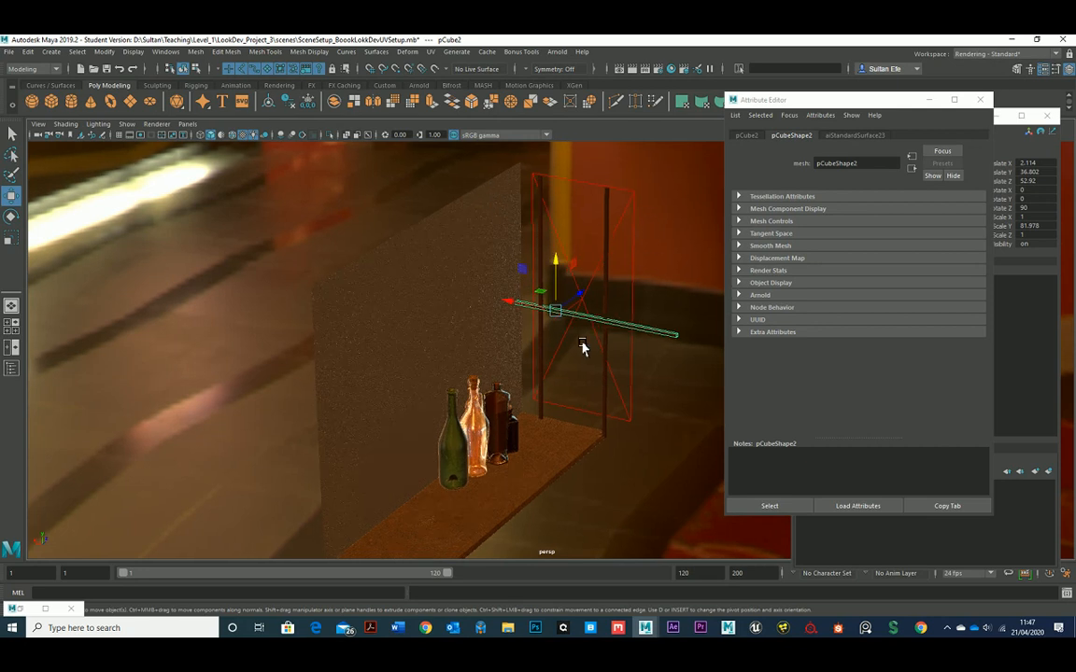
Step: Check the bottle render briefly and switch the viewport to look through the ShotCam camera
{"action": "left_click", "coordinate": [19, 608]}
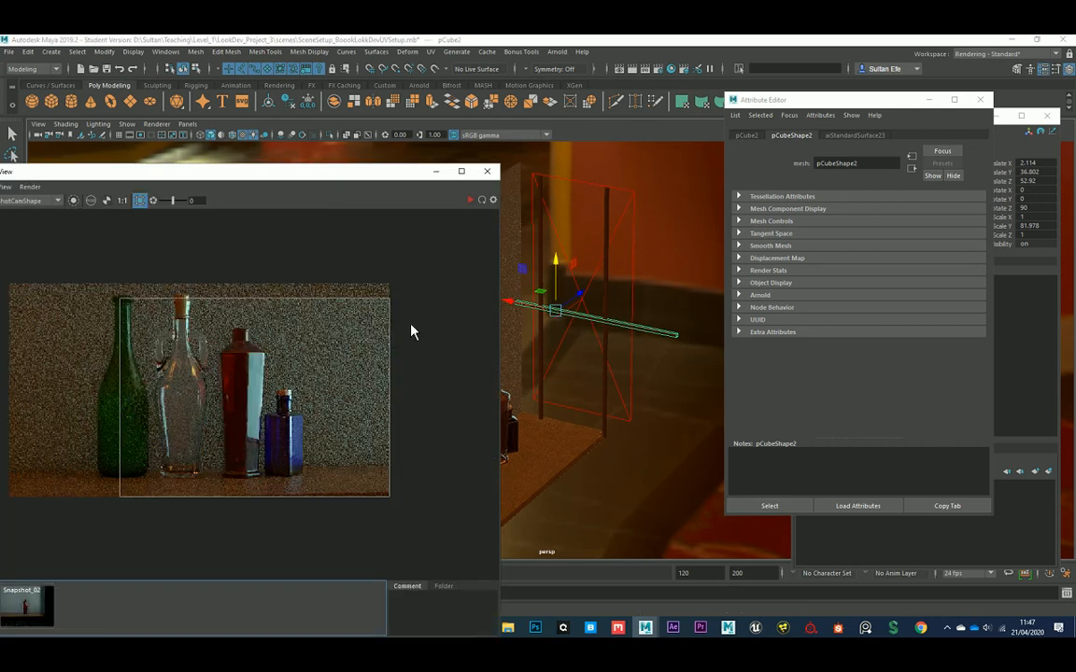
{"action": "left_click", "coordinate": [187, 123]}
{"action": "mouse_move", "coordinate": [236, 137]}
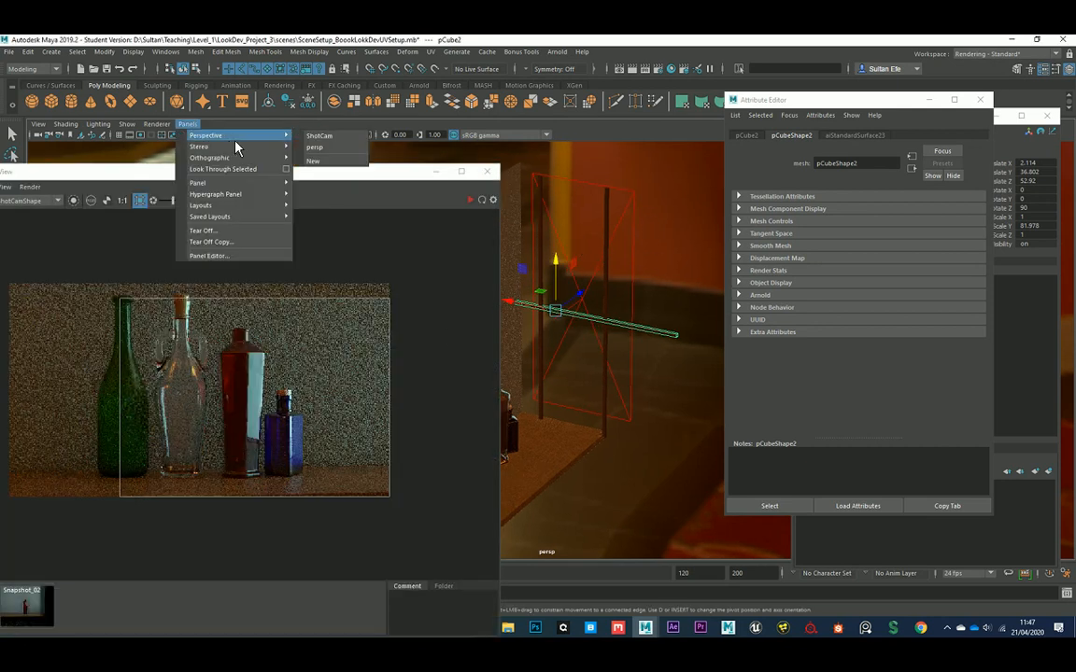
{"action": "left_click", "coordinate": [318, 136]}
{"action": "left_click", "coordinate": [435, 172]}
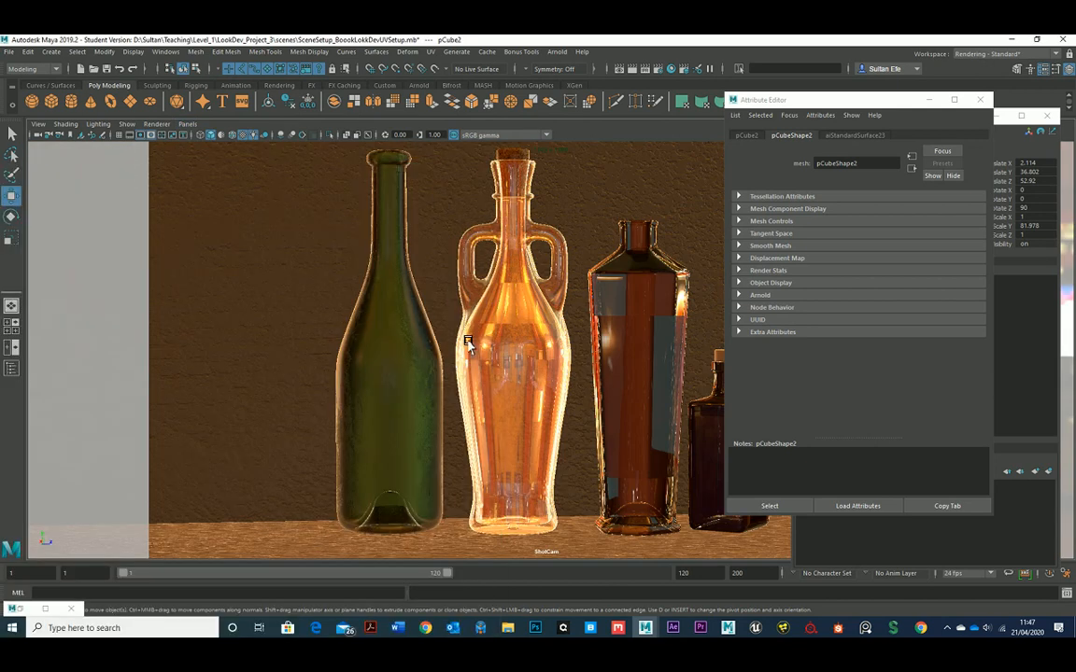
Step: Frame the bottles closer through the ShotCam view and restart the render to examine the reflections on the glass
{"action": "left_click_drag", "start_coordinate": [439, 308], "coordinate": [470, 341], "text": "alt"}
{"action": "right_click_drag", "start_coordinate": [470, 341], "coordinate": [434, 343], "text": "alt"}
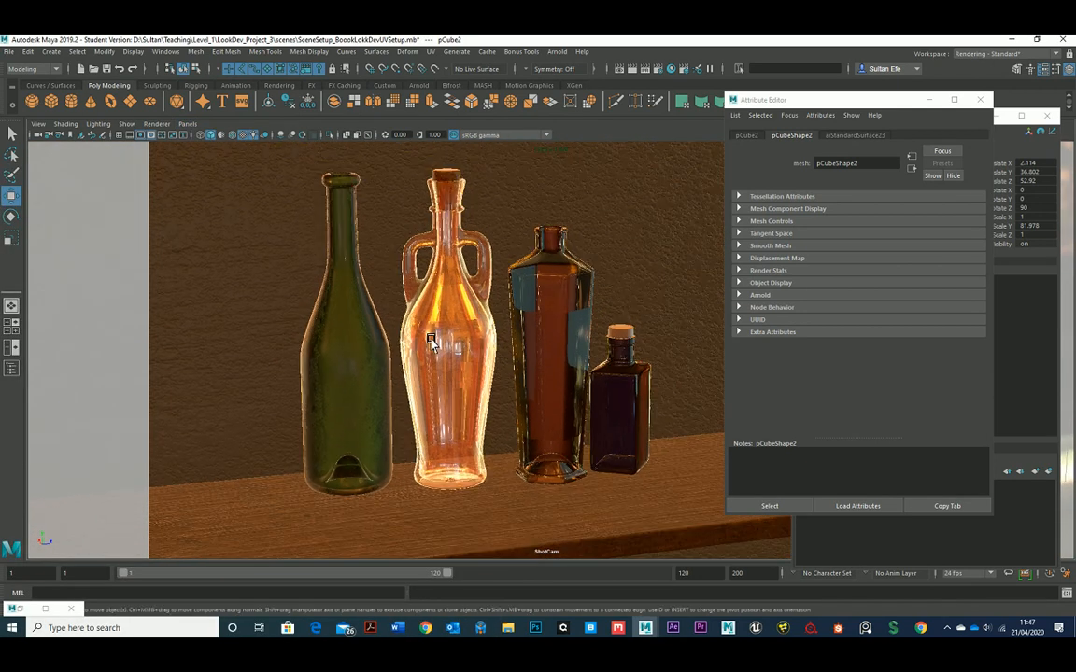
{"action": "left_click", "coordinate": [26, 611]}
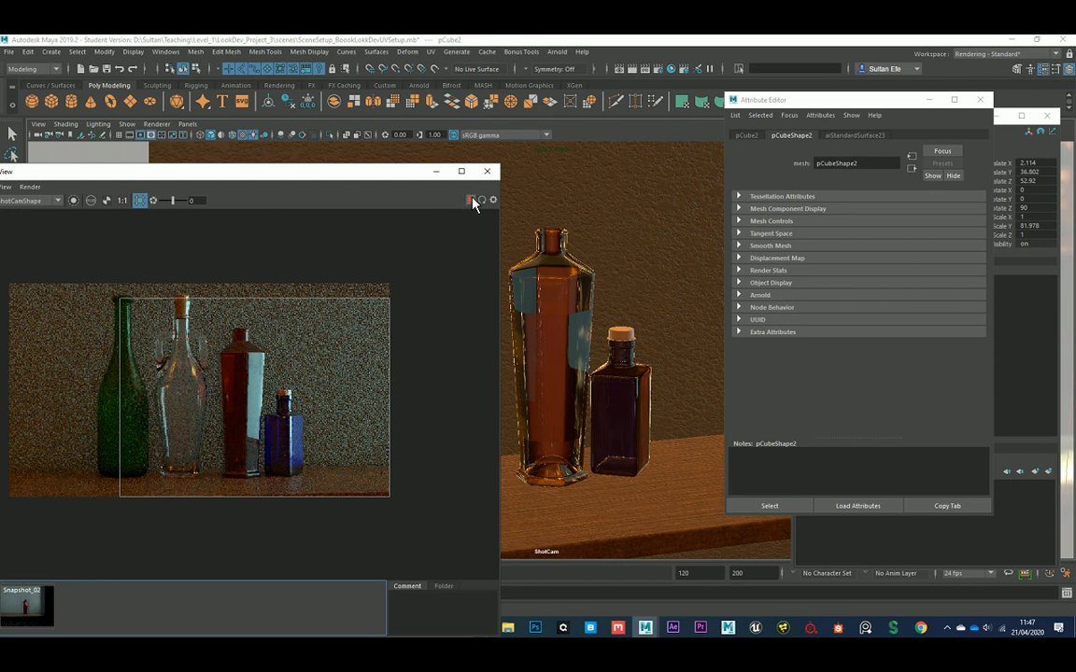
{"action": "left_click", "coordinate": [471, 202]}
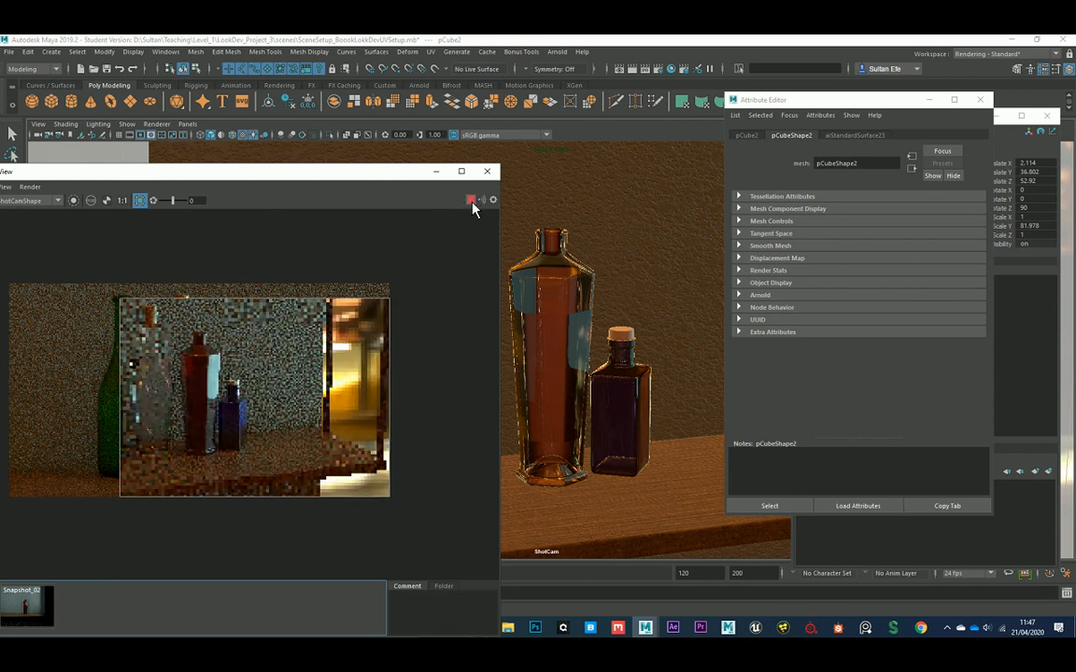
{"action": "middle_click_drag", "start_coordinate": [285, 428], "coordinate": [312, 380], "text": "alt"}
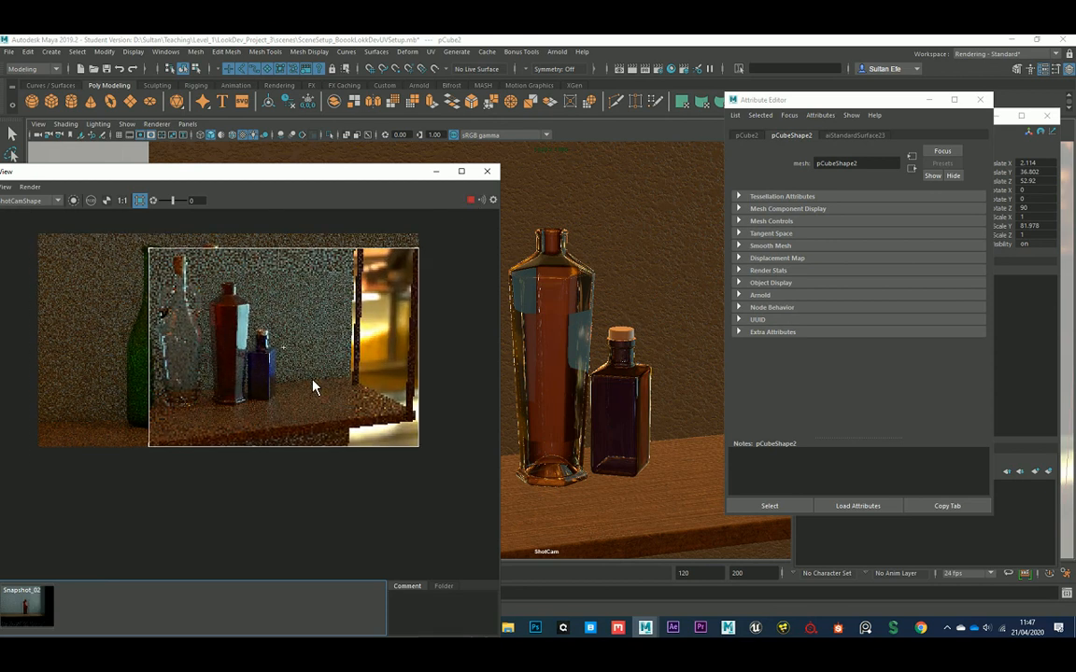
{"action": "scroll", "coordinate": [313, 380], "scroll_direction": "up", "scroll_amount": 2}
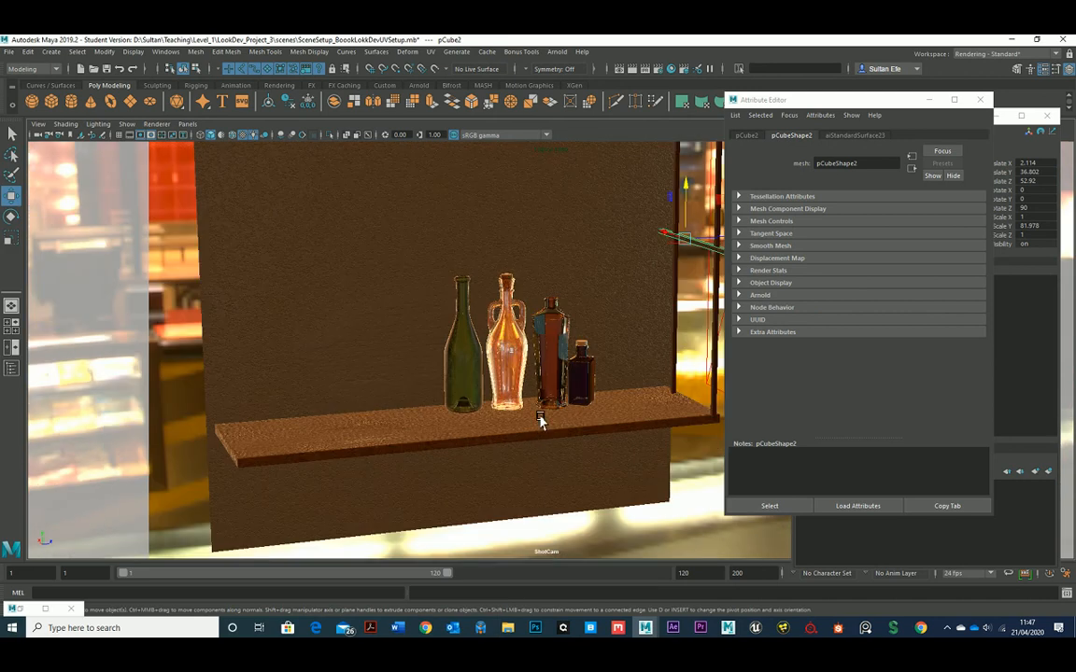
Step: Lower the horizontal bar in front of the side light to a Translate Y of about 16.3 and restart the render
{"action": "mouse_move", "coordinate": [540, 416]}
{"action": "left_mouse_down", "text": "alt"}
{"action": "mouse_move", "coordinate": [480, 416]}
{"action": "mouse_move", "coordinate": [559, 423]}
{"action": "left_mouse_up", "text": "alt"}
{"action": "left_click", "coordinate": [641, 337]}
{"action": "left_click_drag", "start_coordinate": [640, 337], "coordinate": [577, 238], "text": "alt"}
{"action": "left_click", "coordinate": [532, 204]}
{"action": "left_click", "coordinate": [574, 231]}
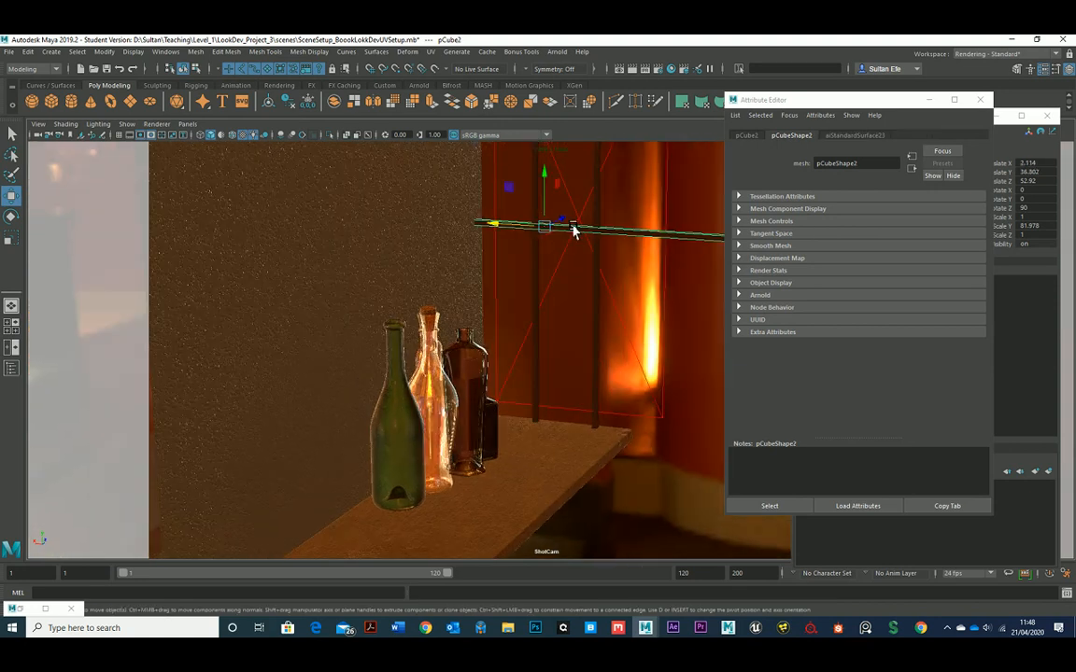
{"action": "left_click_drag", "start_coordinate": [547, 192], "coordinate": [463, 300]}
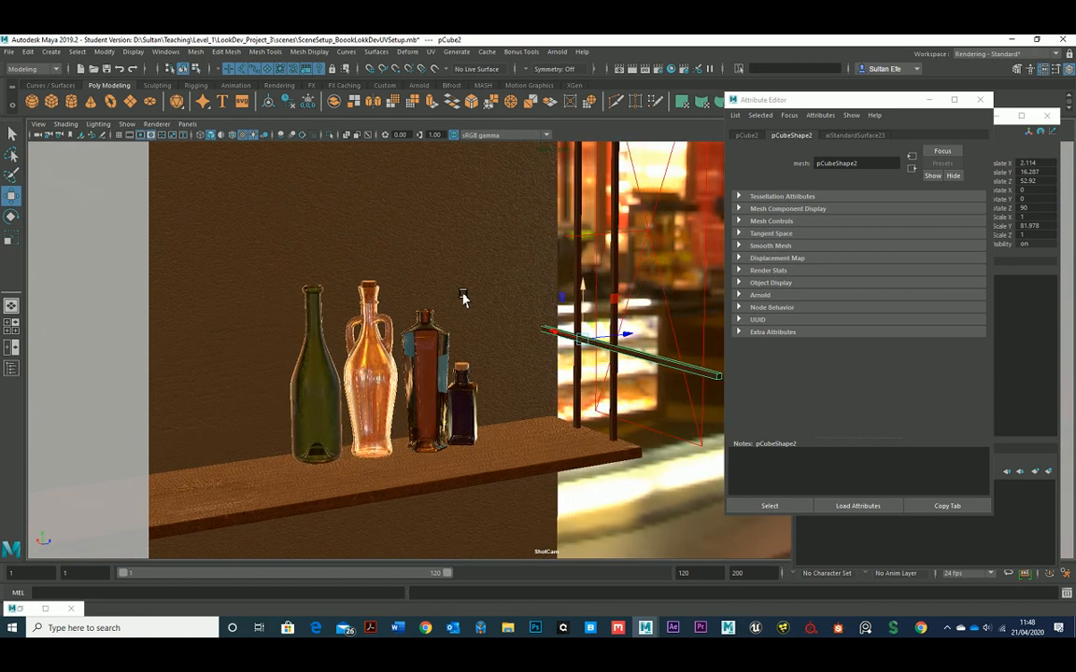
{"action": "left_click", "coordinate": [21, 608]}
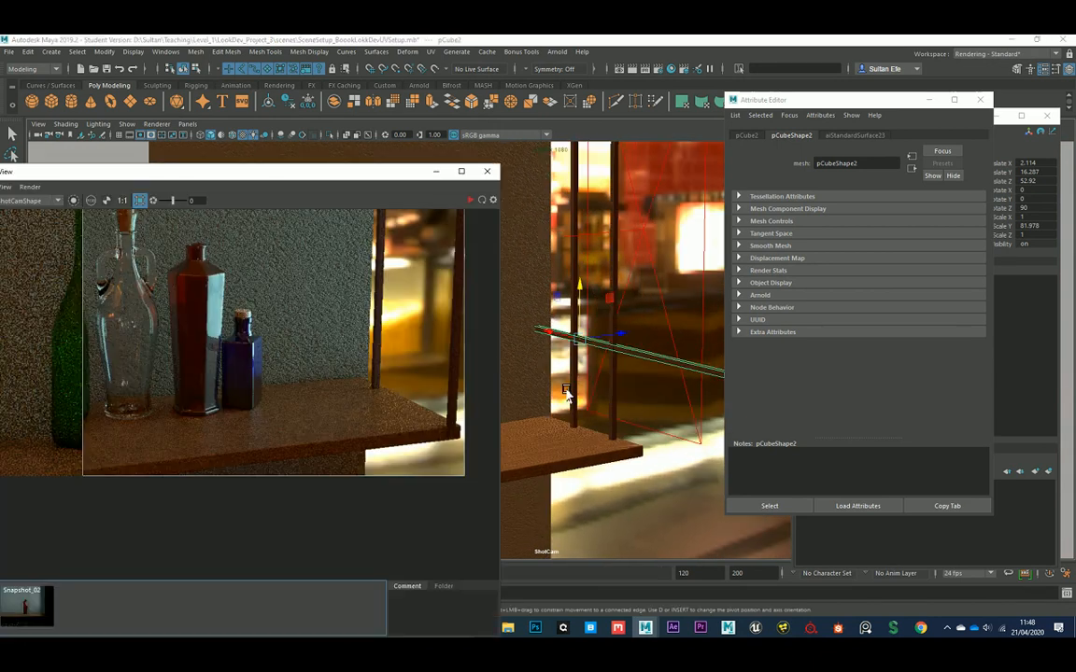
{"action": "left_click_drag", "start_coordinate": [566, 388], "coordinate": [624, 409], "text": "alt"}
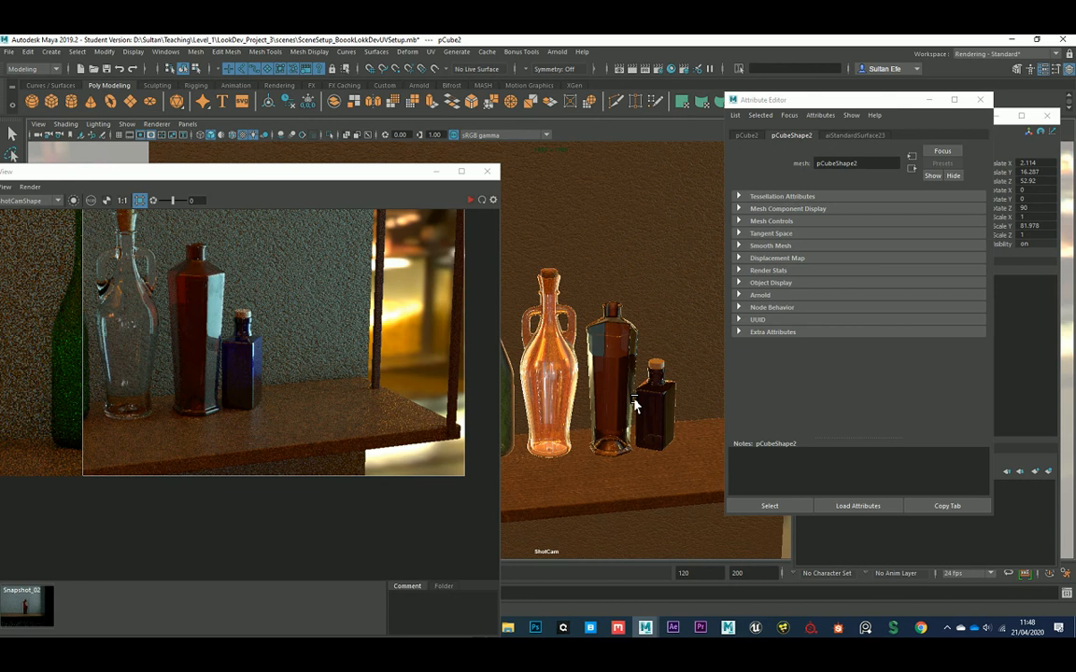
{"action": "left_click", "coordinate": [470, 201]}
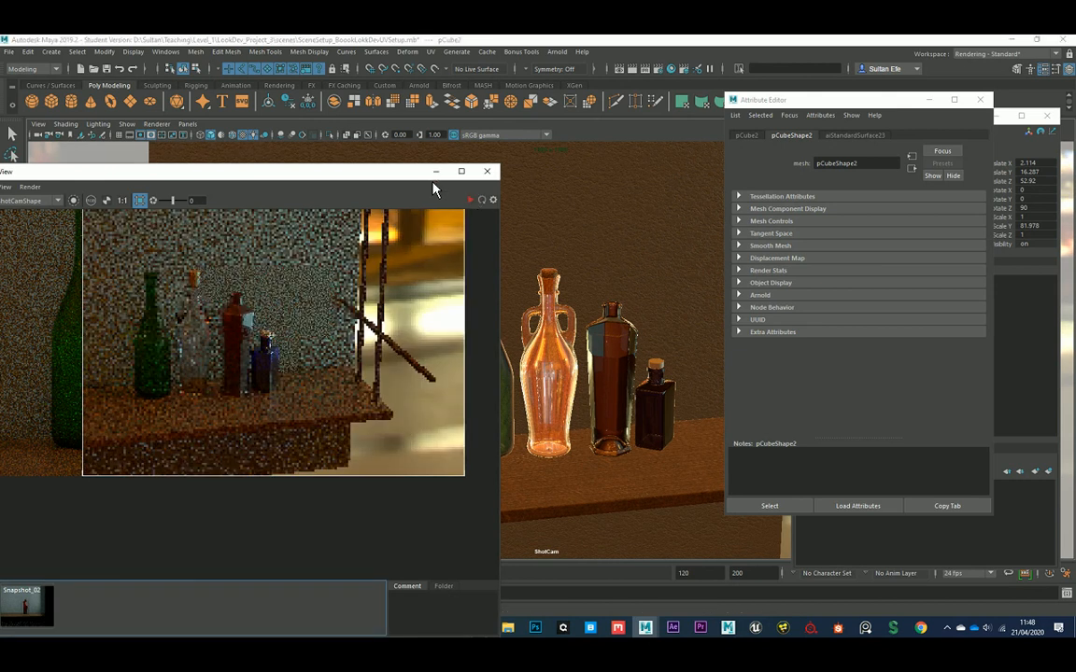
Step: Close the floating attribute and channel windows, reframe ShotCam on all four bottles and bring the render back
{"action": "left_click", "coordinate": [435, 171]}
{"action": "left_click", "coordinate": [979, 99]}
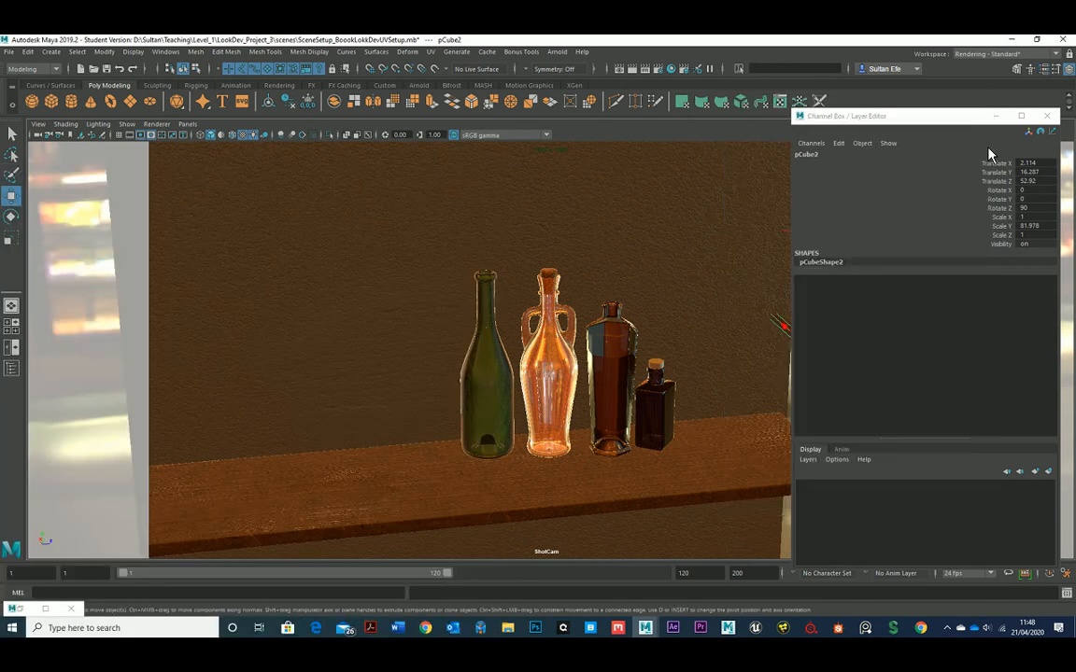
{"action": "left_click", "coordinate": [1047, 117]}
{"action": "right_click_drag", "start_coordinate": [624, 348], "coordinate": [610, 348], "text": "alt"}
{"action": "middle_click_drag", "start_coordinate": [609, 348], "coordinate": [648, 358], "text": "alt"}
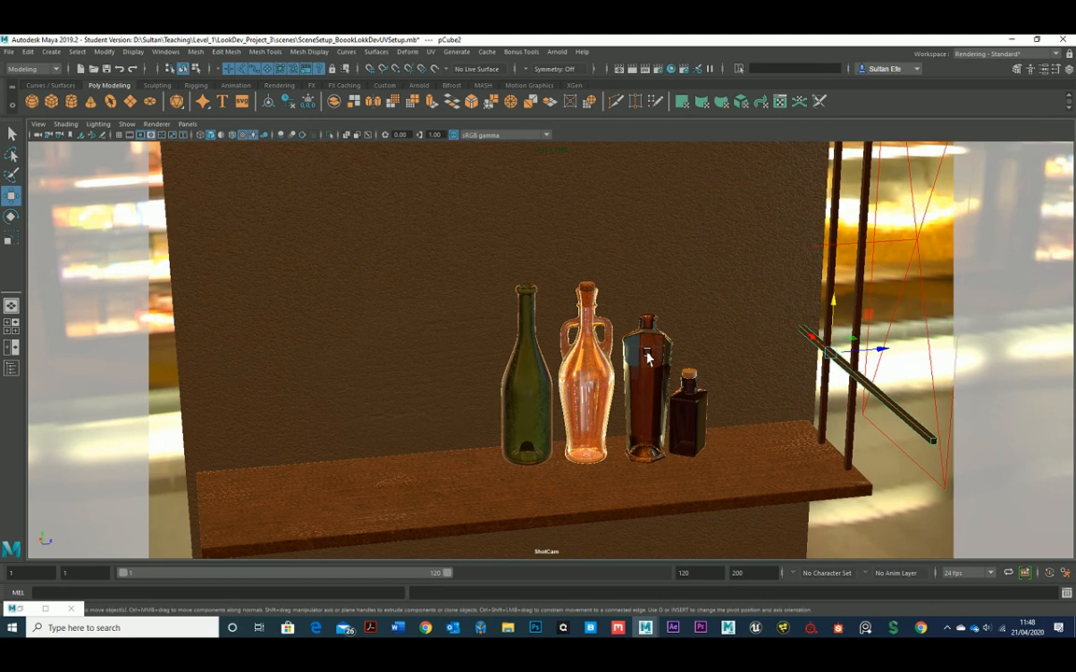
{"action": "left_click_drag", "start_coordinate": [436, 299], "coordinate": [430, 292], "text": "alt"}
{"action": "right_click_drag", "start_coordinate": [430, 292], "coordinate": [524, 371], "text": "alt"}
{"action": "middle_click_drag", "start_coordinate": [524, 371], "coordinate": [466, 312], "text": "alt"}
{"action": "left_click_drag", "start_coordinate": [466, 312], "coordinate": [473, 311], "text": "alt"}
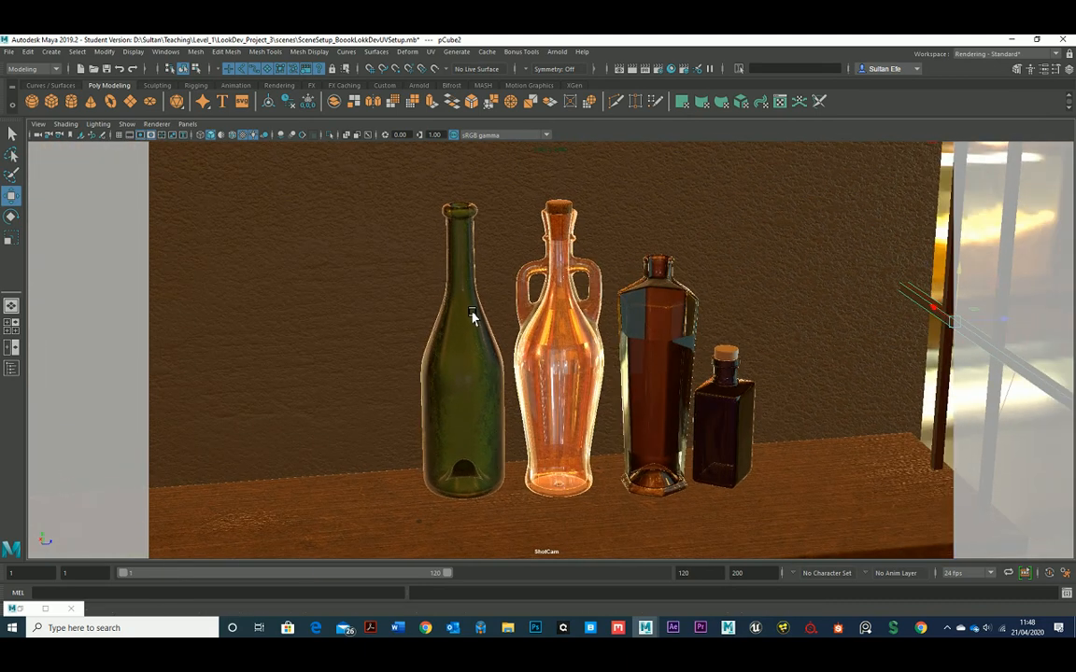
{"action": "middle_click_drag", "start_coordinate": [473, 312], "coordinate": [537, 319], "text": "alt"}
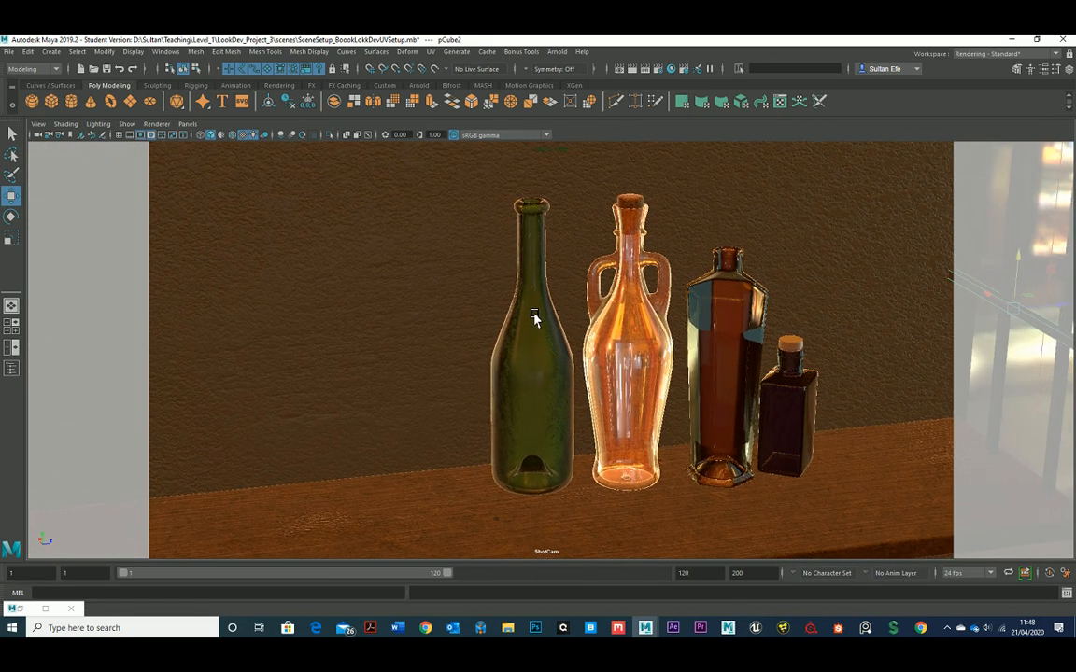
{"action": "left_click", "coordinate": [45, 609]}
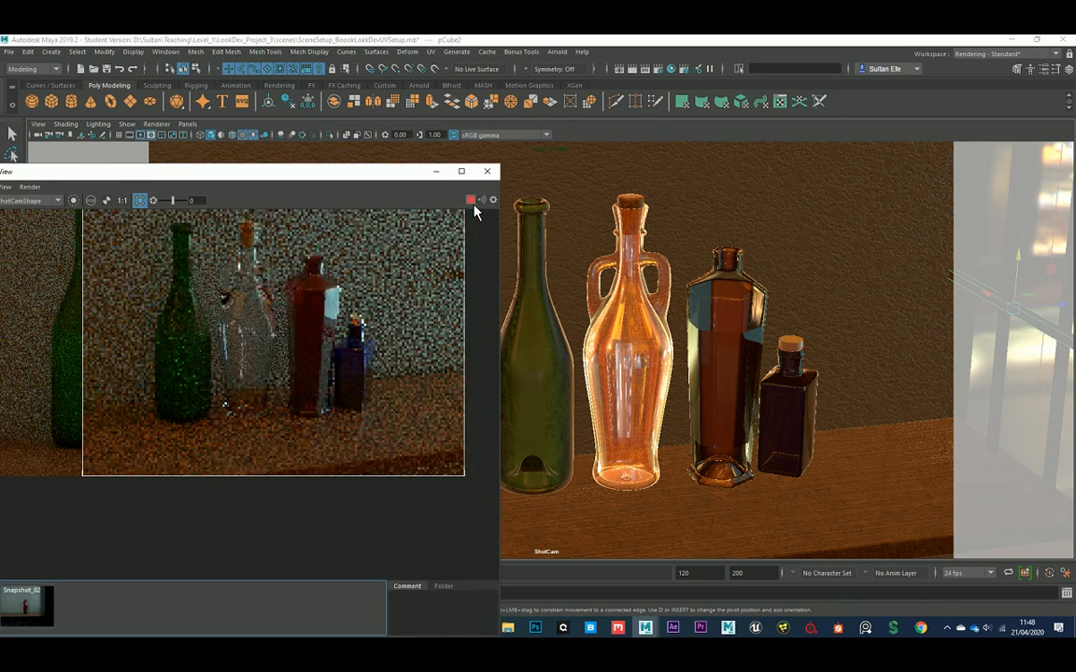
Step: Hide the sky dome light and render the full bottle scene with only the side area light
{"action": "left_click", "coordinate": [985, 241]}
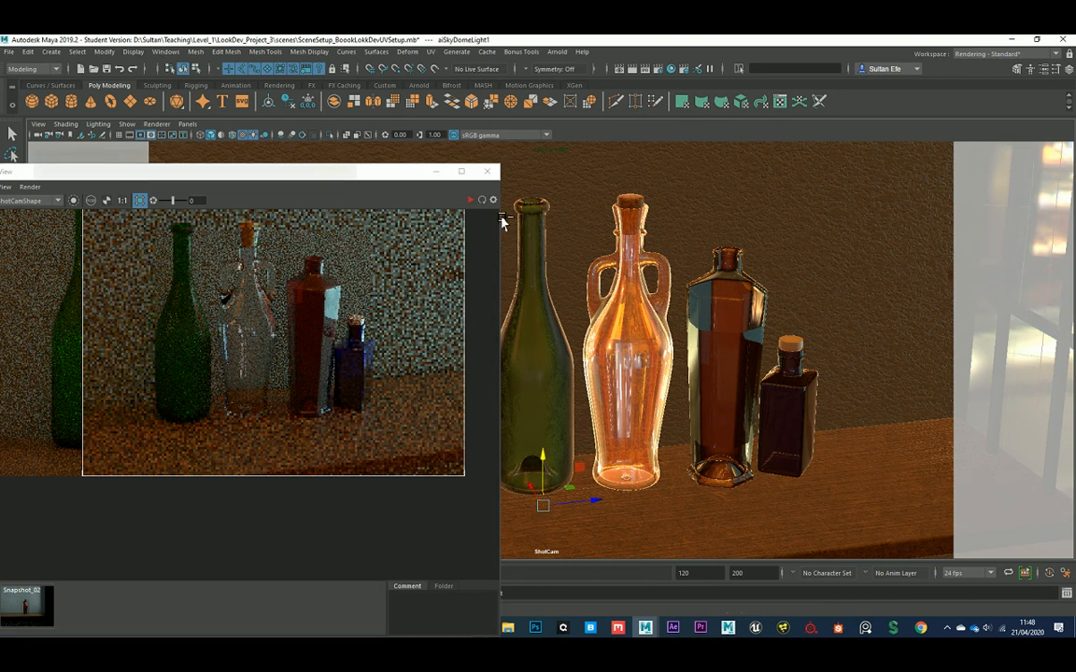
{"action": "key", "text": "ctrl+h"}
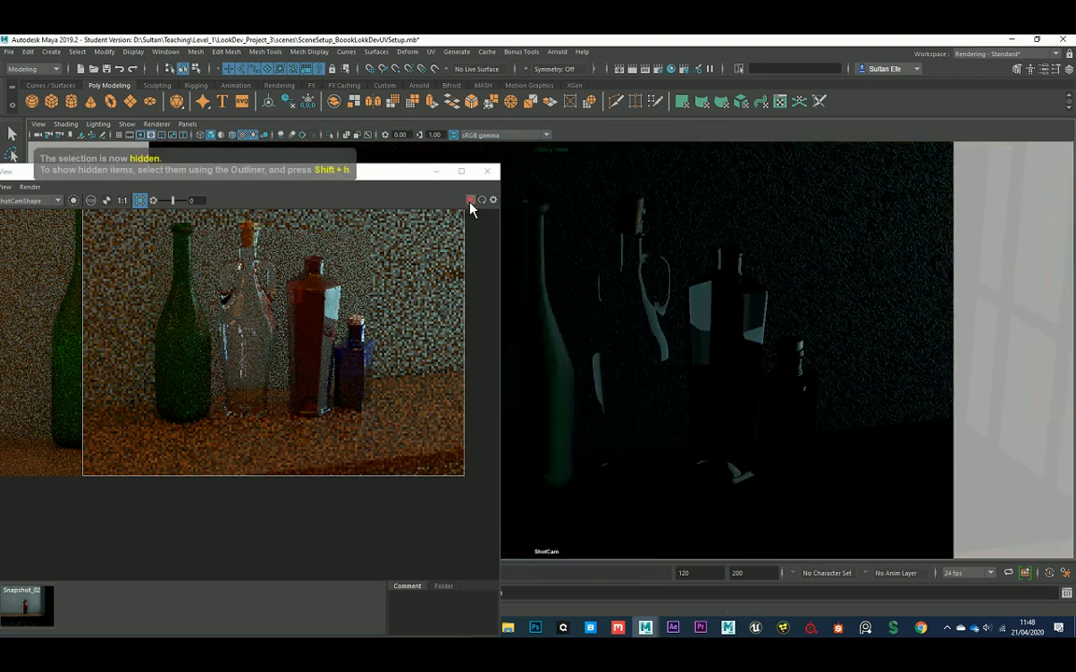
{"action": "left_click", "coordinate": [469, 201]}
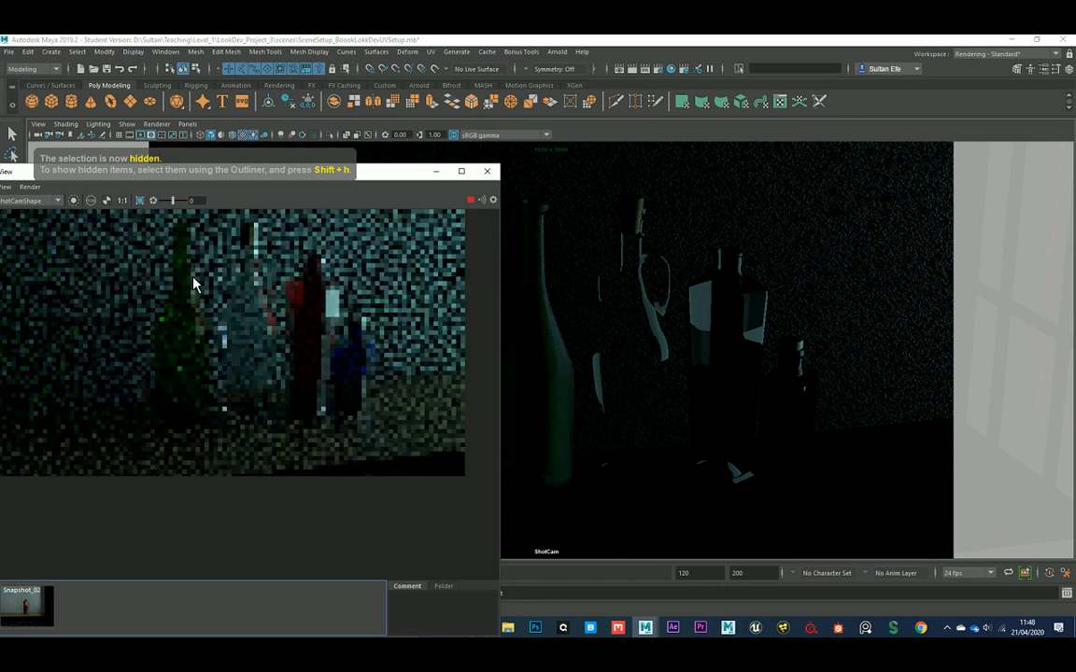
{"action": "scroll", "coordinate": [248, 355], "scroll_direction": "down", "scroll_amount": 2}
{"action": "middle_click_drag", "start_coordinate": [247, 348], "coordinate": [274, 348]}
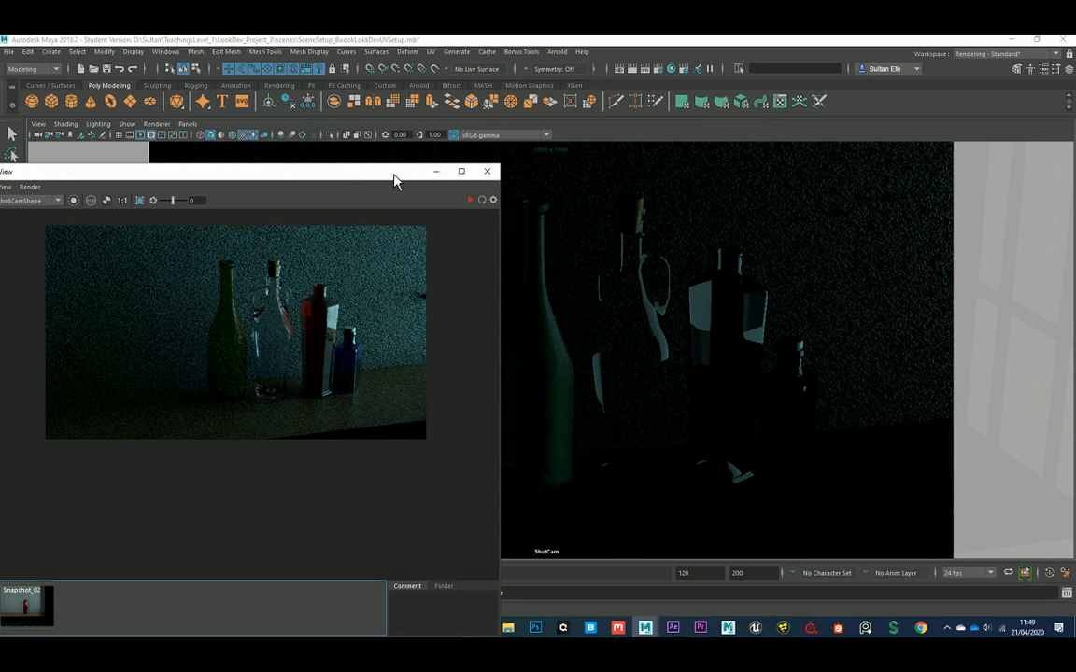
Step: Switch the viewport to the persp camera, set the side area light's Spread to 1 and restart the render
{"action": "left_click_drag", "start_coordinate": [355, 172], "coordinate": [352, 240]}
{"action": "left_click", "coordinate": [187, 123]}
{"action": "mouse_move", "coordinate": [248, 141]}
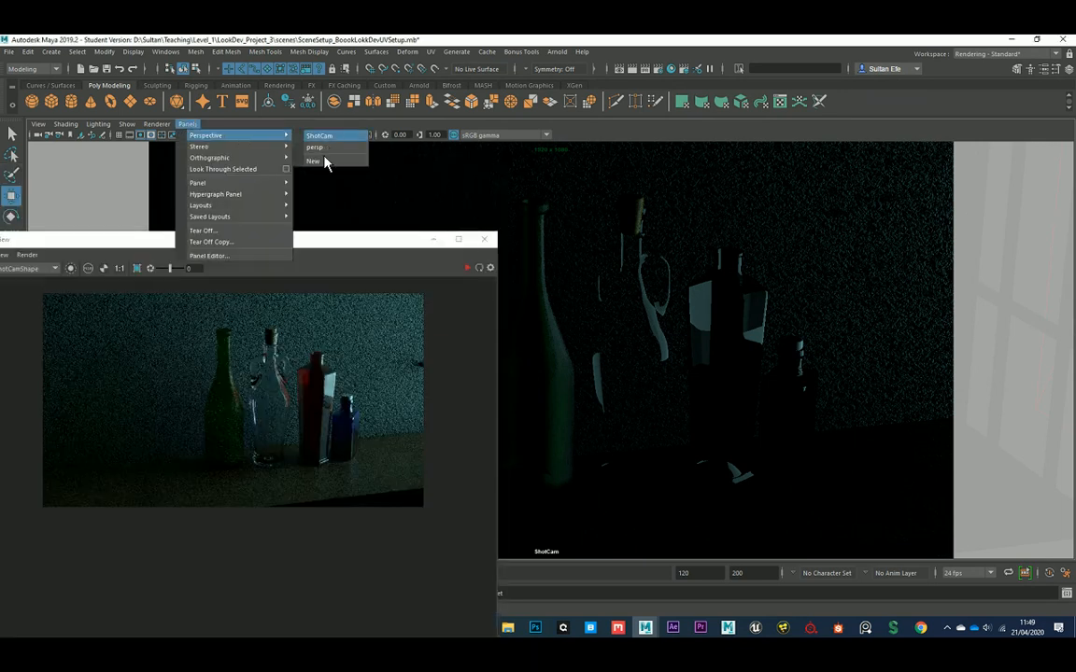
{"action": "left_click", "coordinate": [322, 147]}
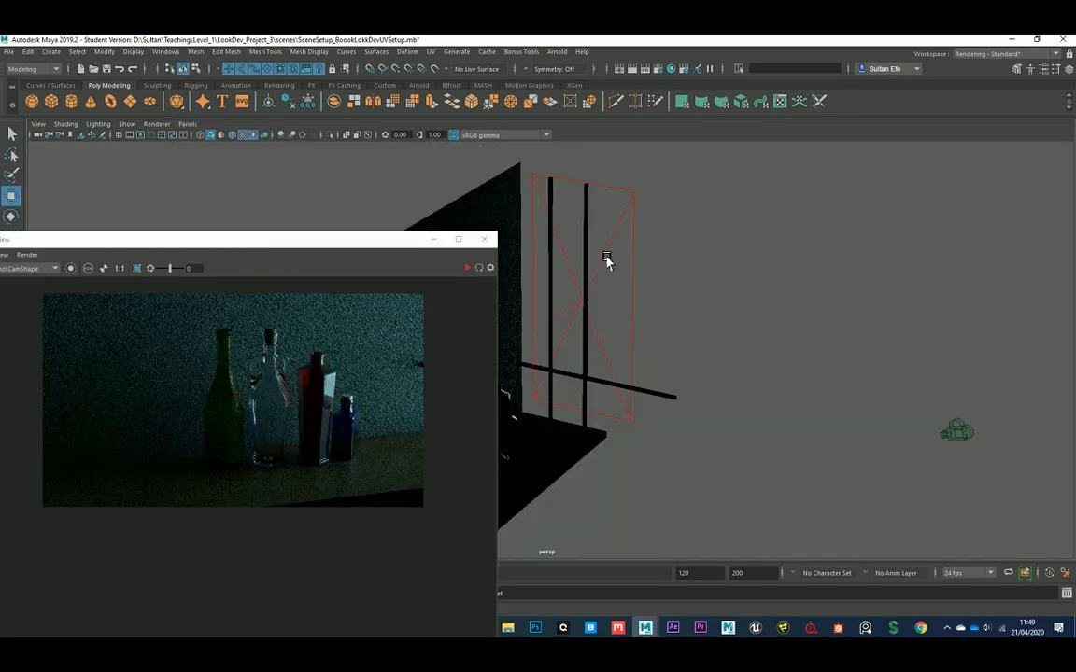
{"action": "left_click", "coordinate": [606, 259]}
{"action": "left_click", "coordinate": [1044, 70]}
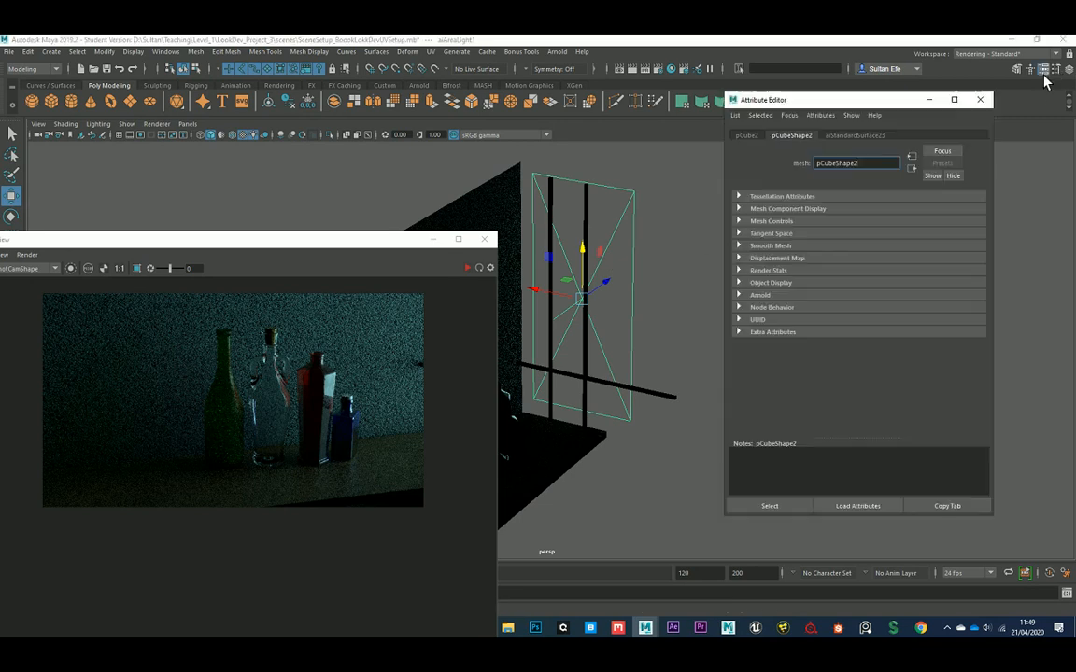
{"action": "left_click", "coordinate": [862, 344]}
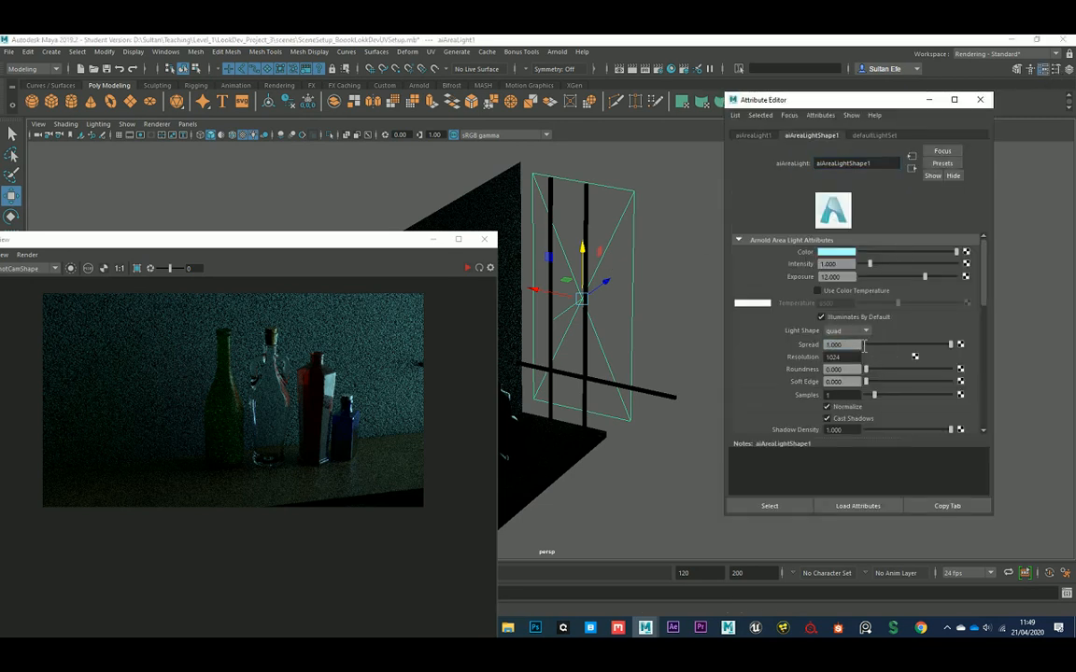
{"action": "left_click", "coordinate": [467, 270]}
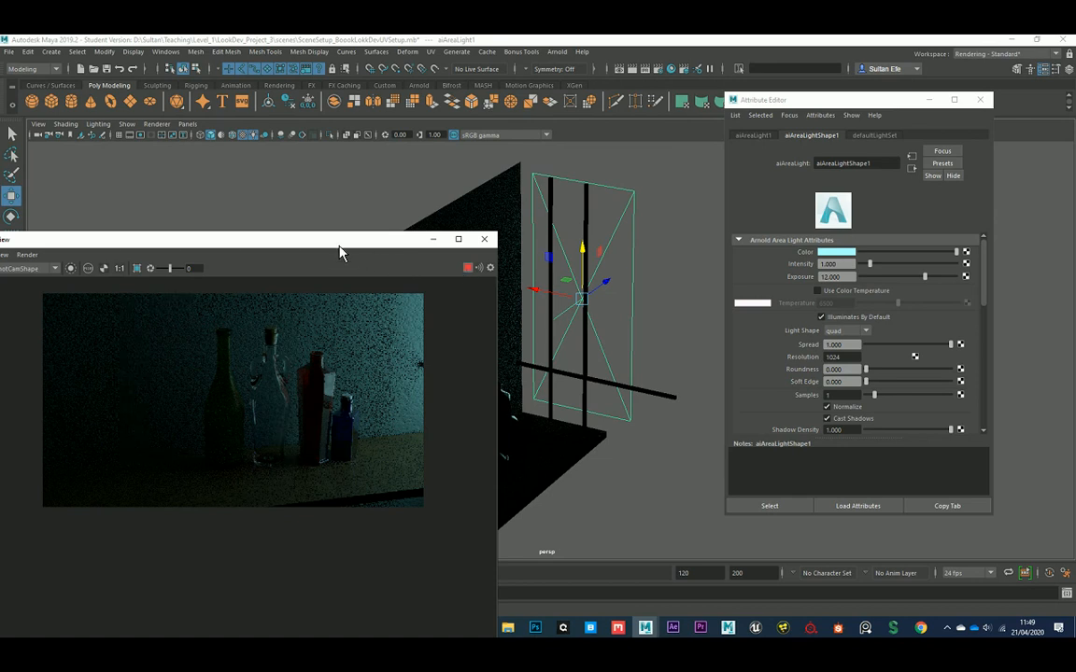
Step: Stop the render, scale up the thickness of both vertical bars and the horizontal bar, and render again
{"action": "left_click_drag", "start_coordinate": [341, 245], "coordinate": [376, 183]}
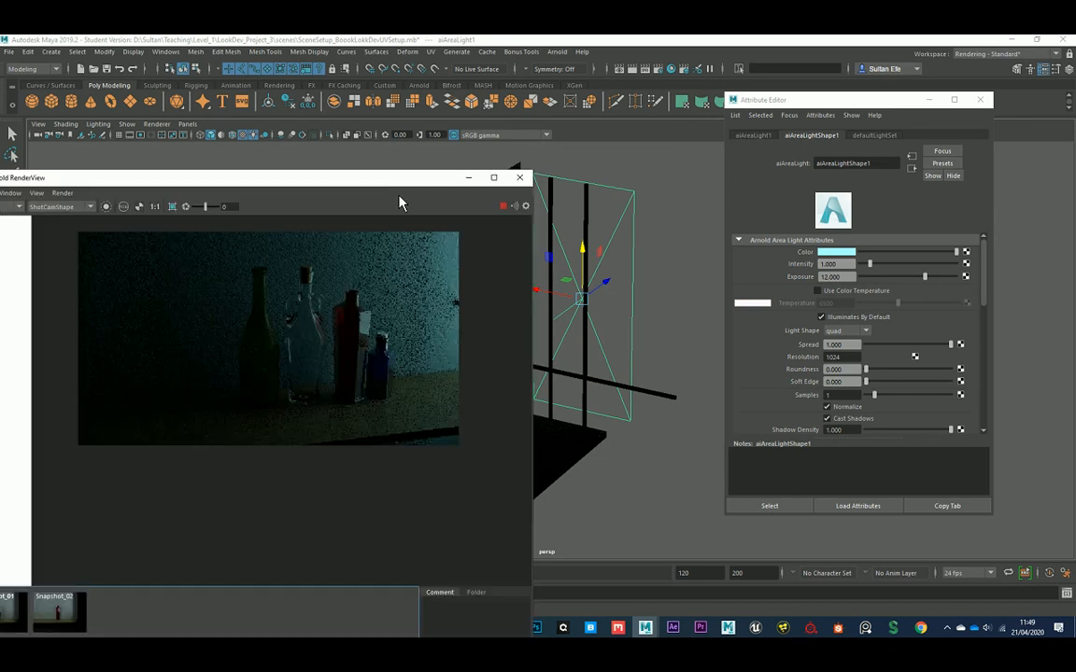
{"action": "left_click", "coordinate": [503, 205]}
{"action": "left_click", "coordinate": [468, 180]}
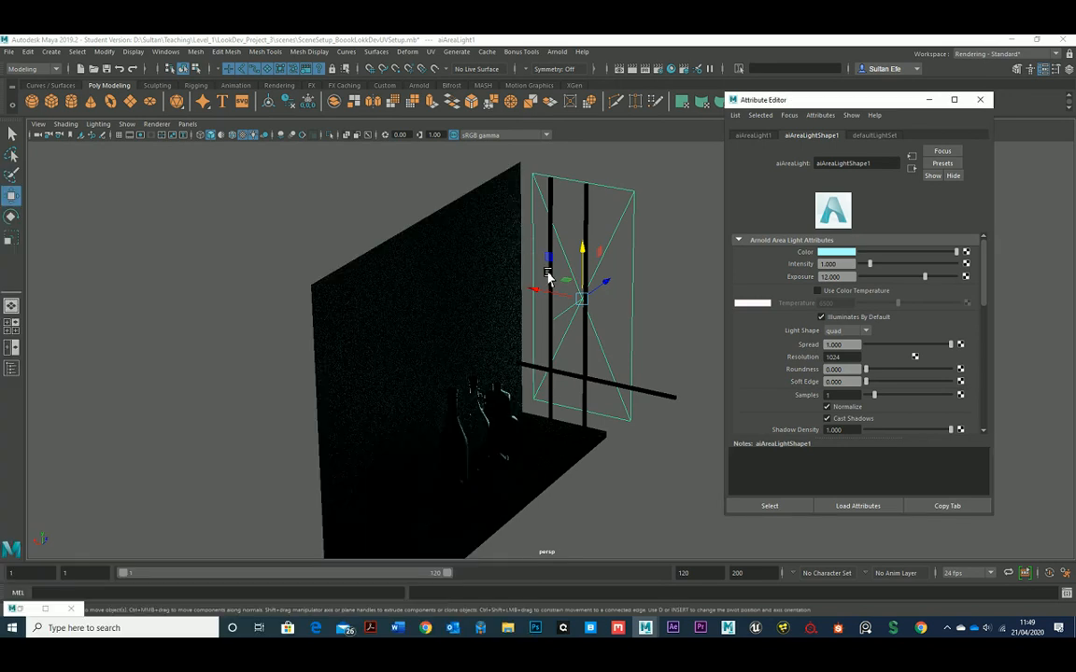
{"action": "left_click", "coordinate": [551, 239]}
{"action": "key", "text": "r"}
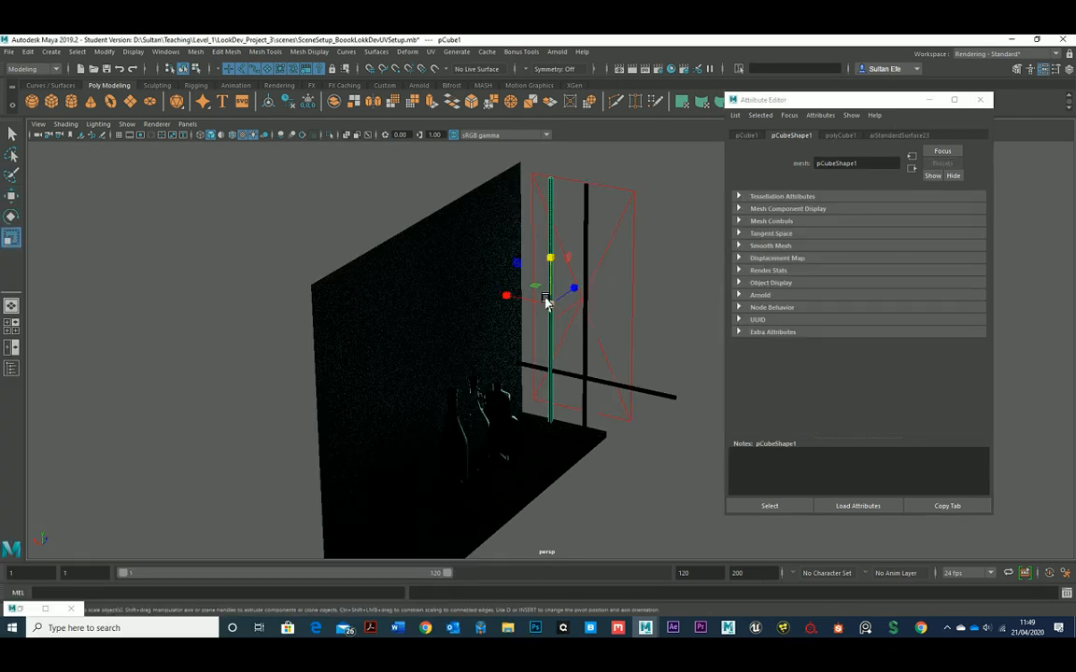
{"action": "left_click_drag", "start_coordinate": [505, 300], "coordinate": [460, 288]}
{"action": "left_click", "coordinate": [587, 257]}
{"action": "left_click", "coordinate": [609, 390]}
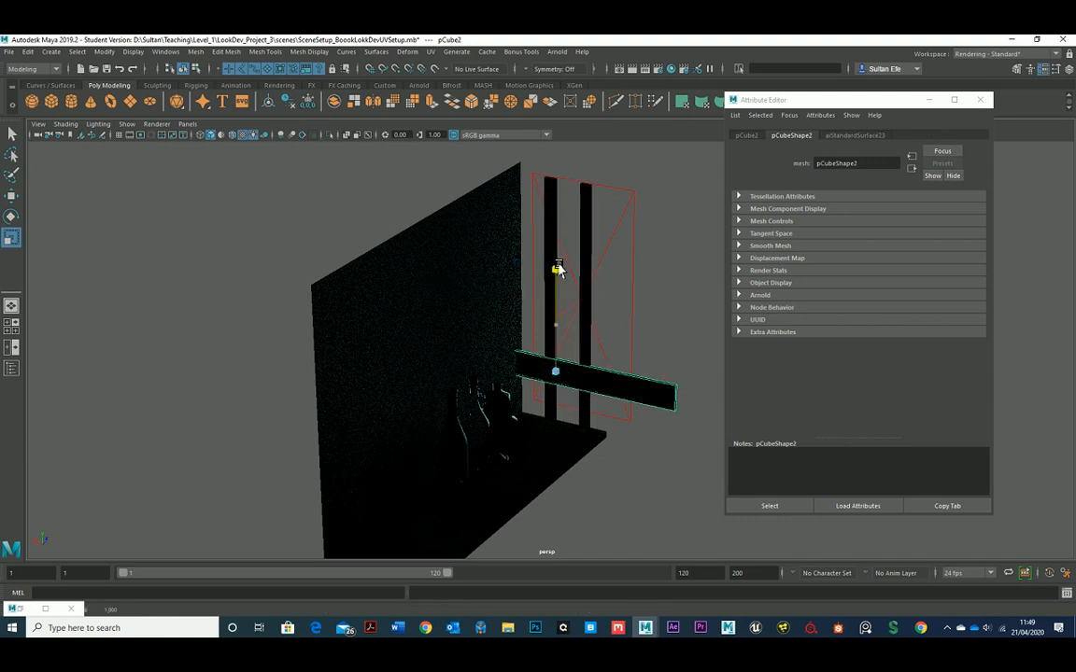
{"action": "left_click", "coordinate": [38, 611]}
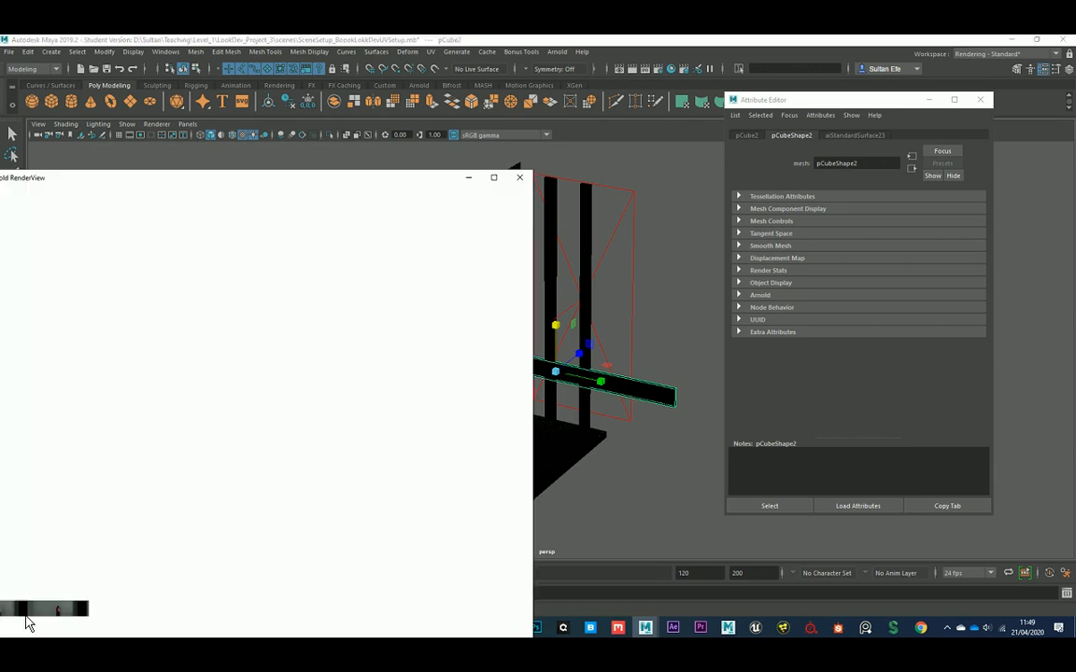
{"action": "left_click", "coordinate": [512, 207]}
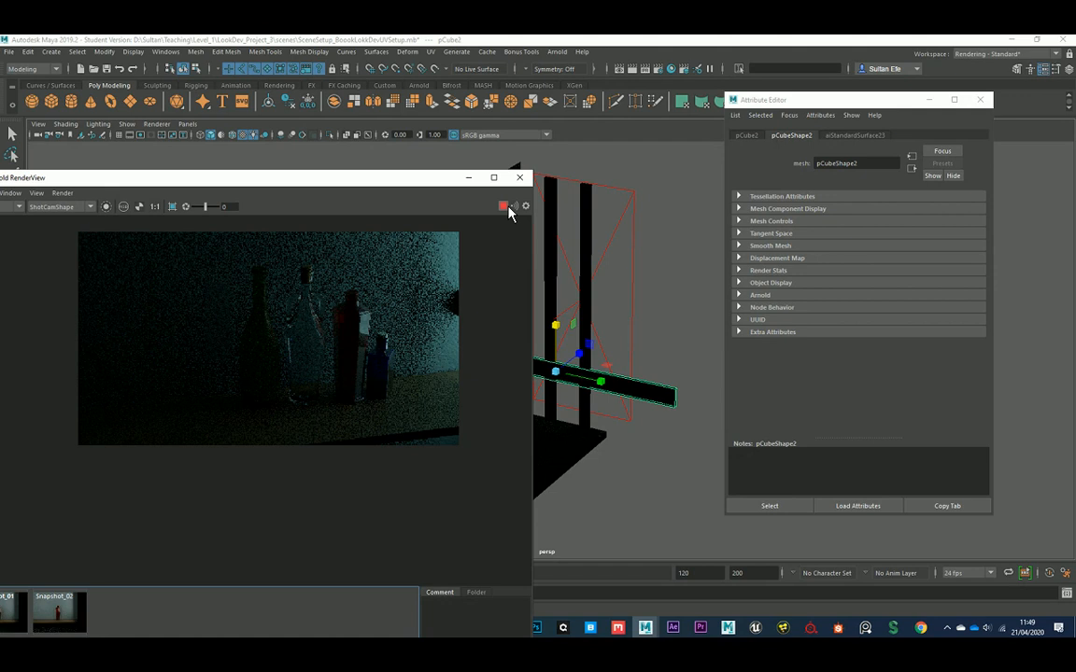
Step: Set the side area light's Resolution to 512 and inspect the updated bottle render up close
{"action": "left_click", "coordinate": [620, 229]}
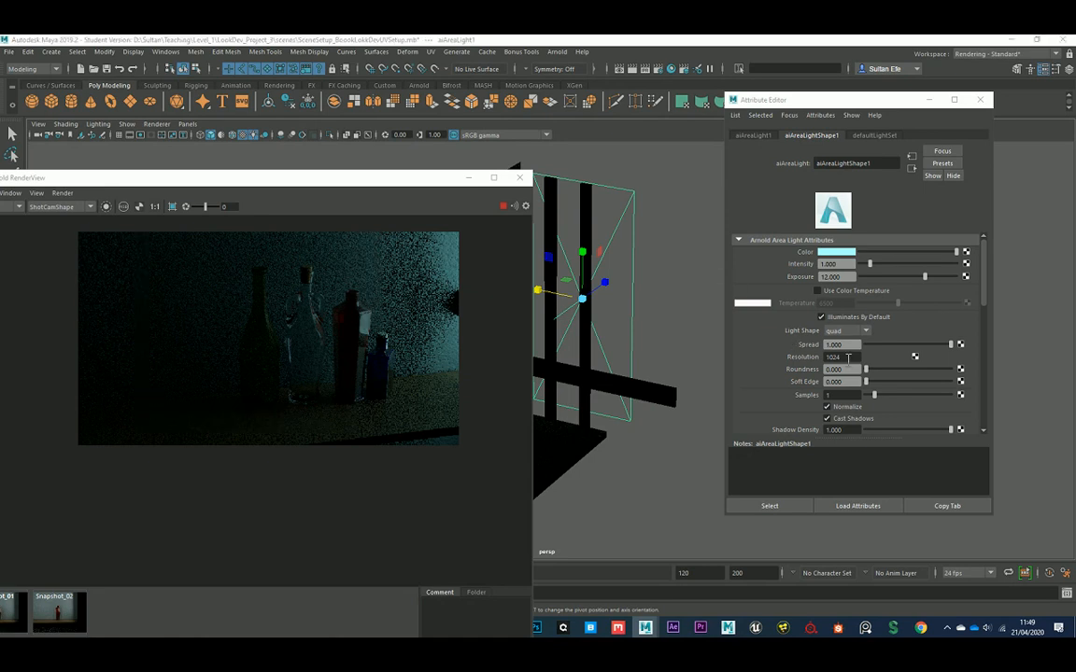
{"action": "left_click", "coordinate": [847, 356]}
{"action": "type", "text": "5"}
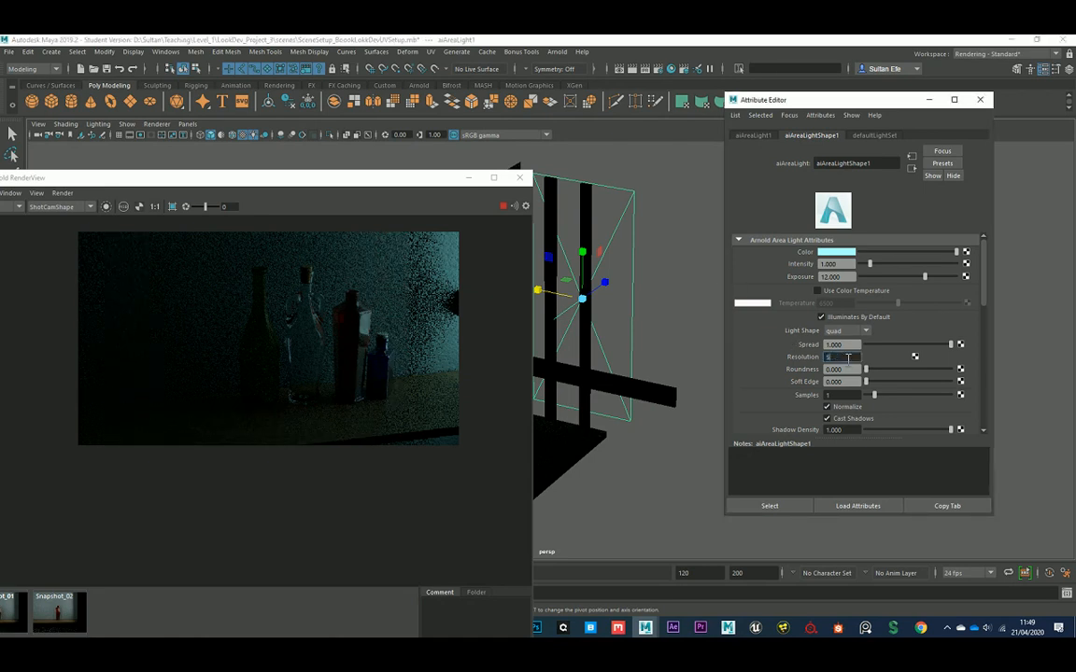
{"action": "type", "text": "12"}
{"action": "key", "text": "Return"}
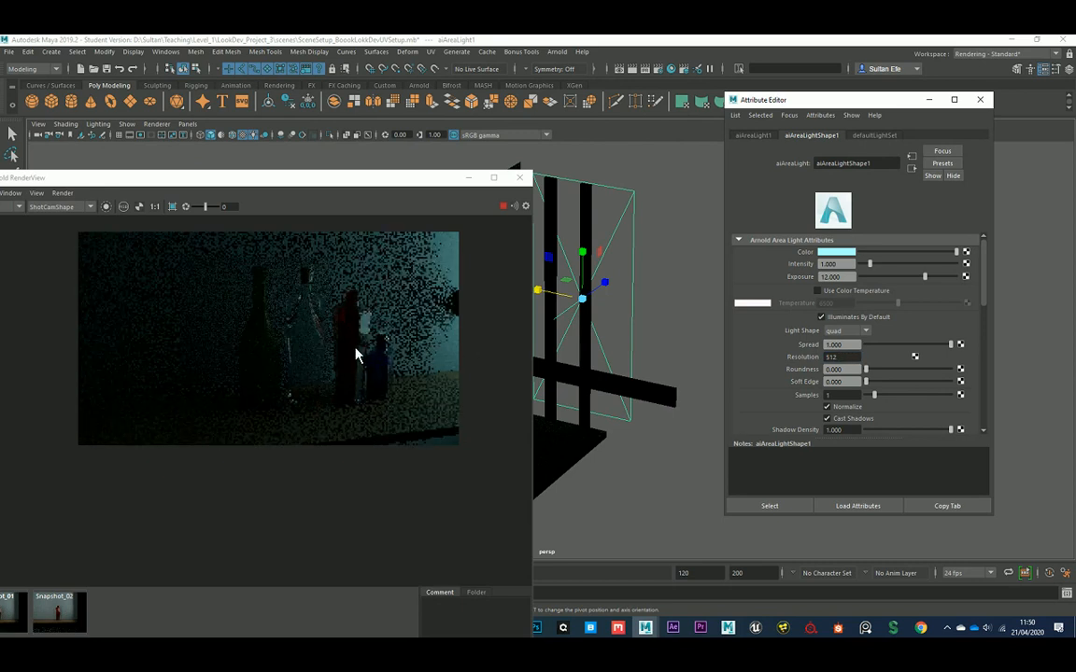
{"action": "scroll", "coordinate": [357, 357], "scroll_direction": "up", "scroll_amount": 2}
{"action": "scroll", "coordinate": [372, 358], "scroll_direction": "down", "scroll_amount": 2}
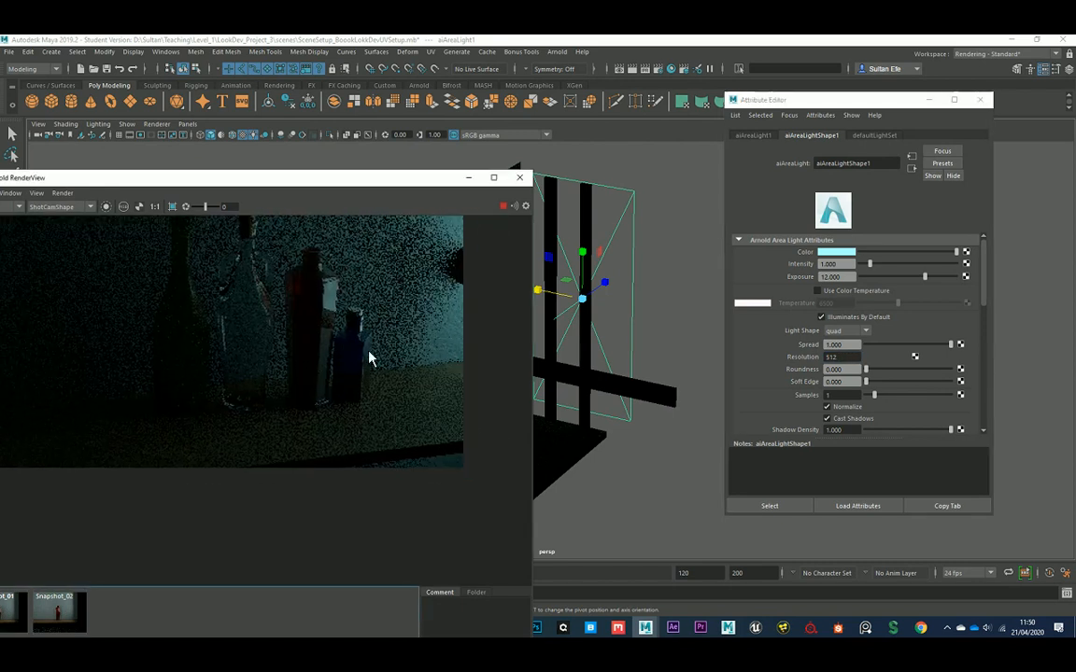
{"action": "scroll", "coordinate": [366, 356], "scroll_direction": "down", "scroll_amount": 1}
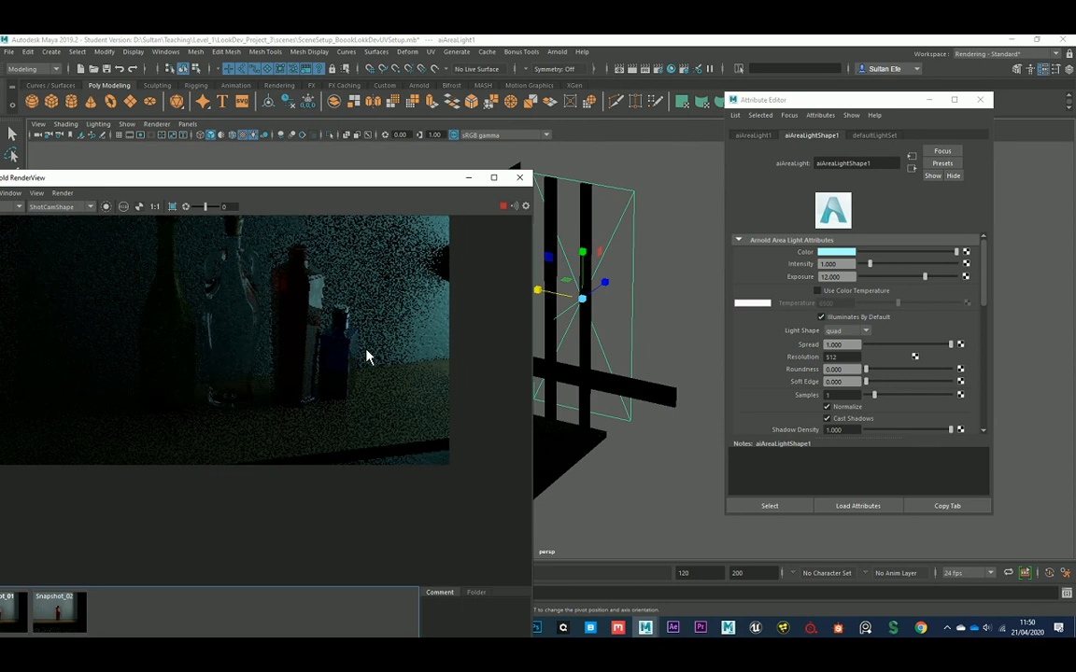
Step: Inspect the bottle render up close and reduce the side area light's Spread to about 0.302
{"action": "scroll", "coordinate": [366, 355], "scroll_direction": "up", "scroll_amount": 1}
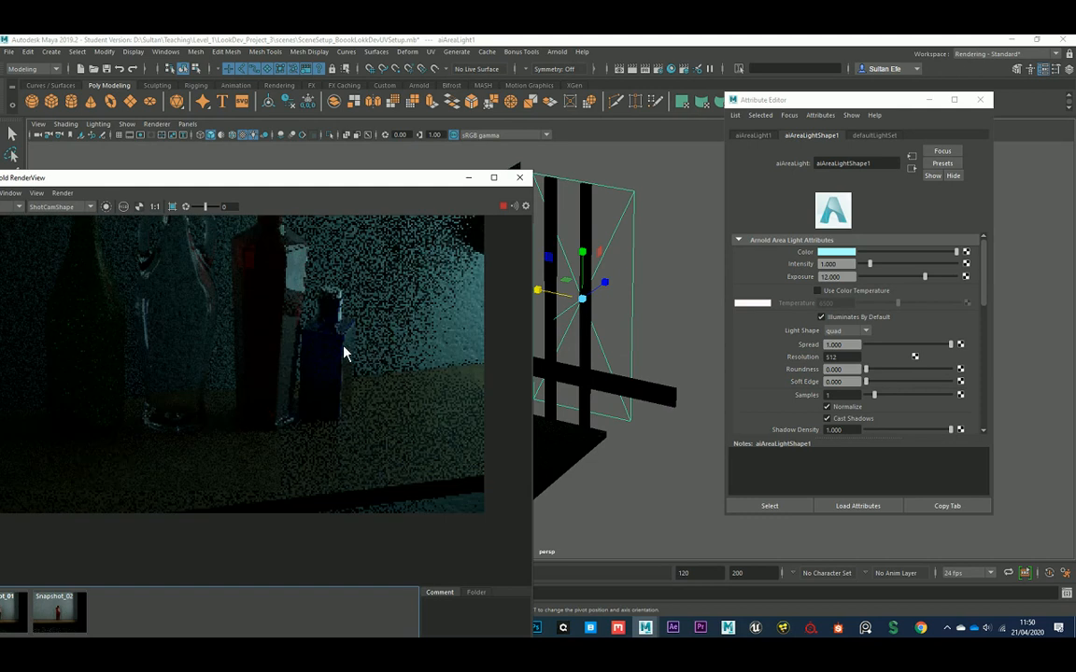
{"action": "scroll", "coordinate": [339, 353], "scroll_direction": "up", "scroll_amount": 1}
{"action": "scroll", "coordinate": [341, 353], "scroll_direction": "down", "scroll_amount": 1}
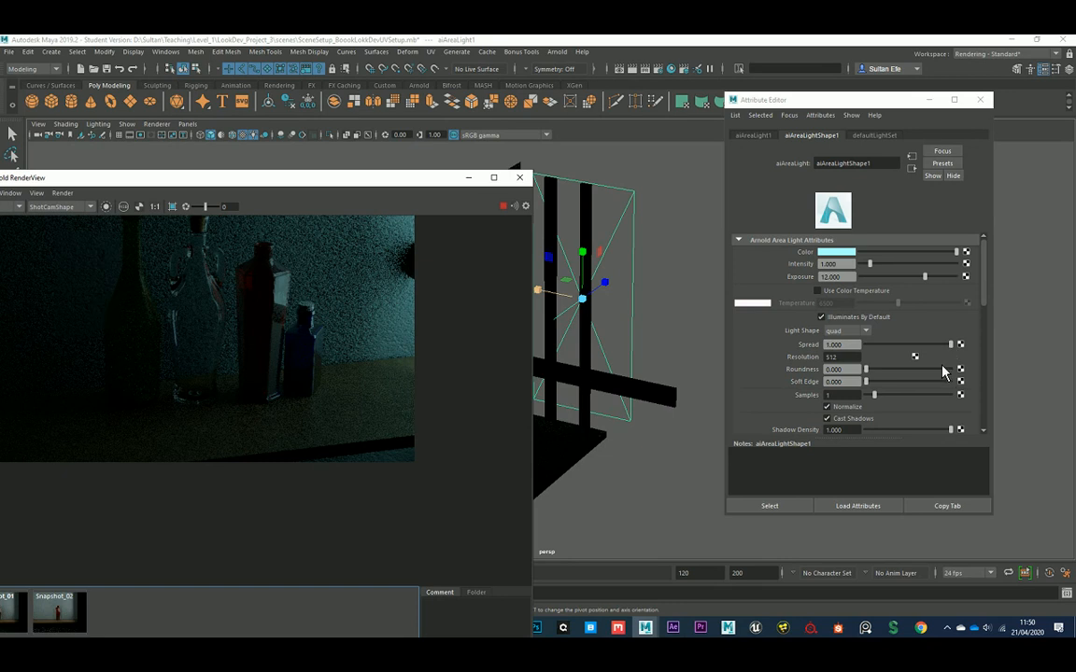
{"action": "scroll", "coordinate": [941, 411], "scroll_direction": "down", "scroll_amount": 2}
{"action": "scroll", "coordinate": [941, 429], "scroll_direction": "down", "scroll_amount": 2}
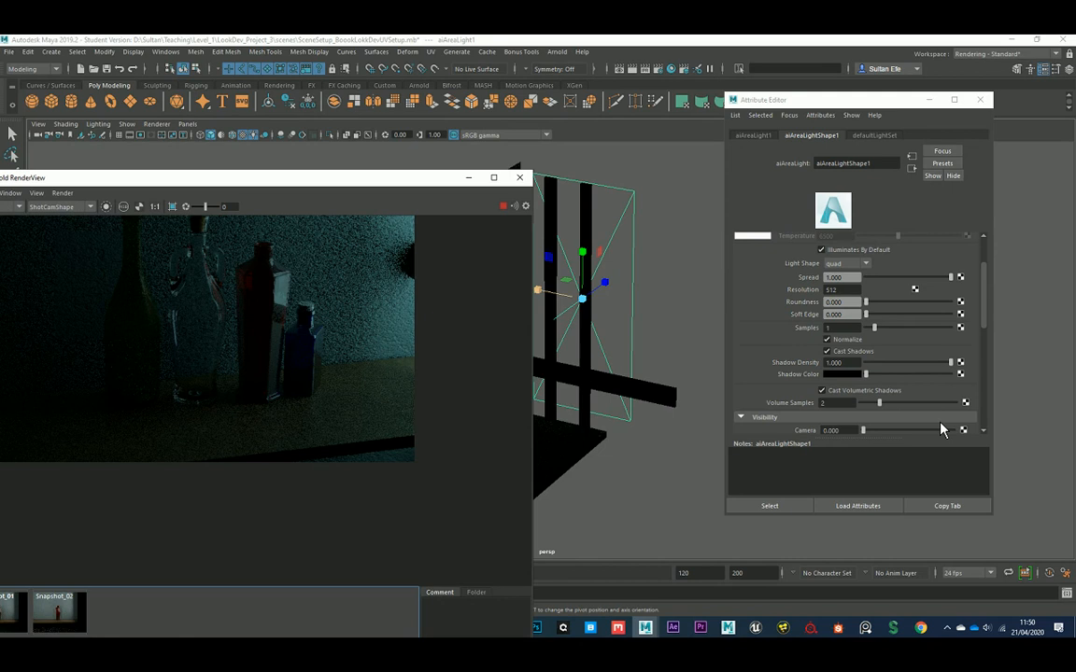
{"action": "scroll", "coordinate": [941, 428], "scroll_direction": "up", "scroll_amount": 4}
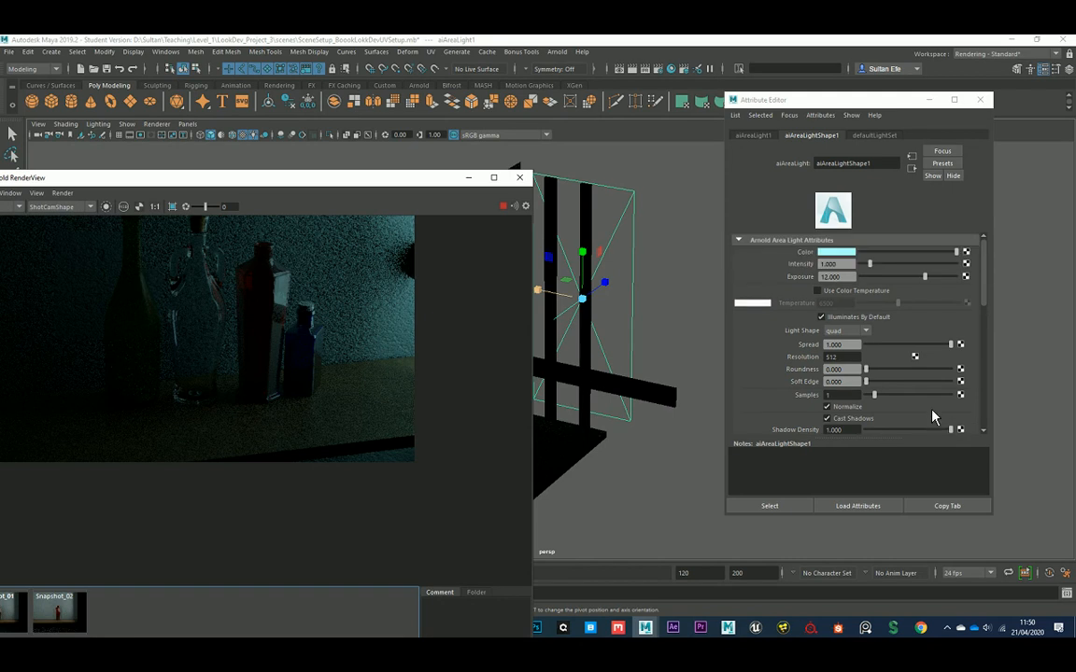
{"action": "left_click_drag", "start_coordinate": [950, 345], "coordinate": [900, 348]}
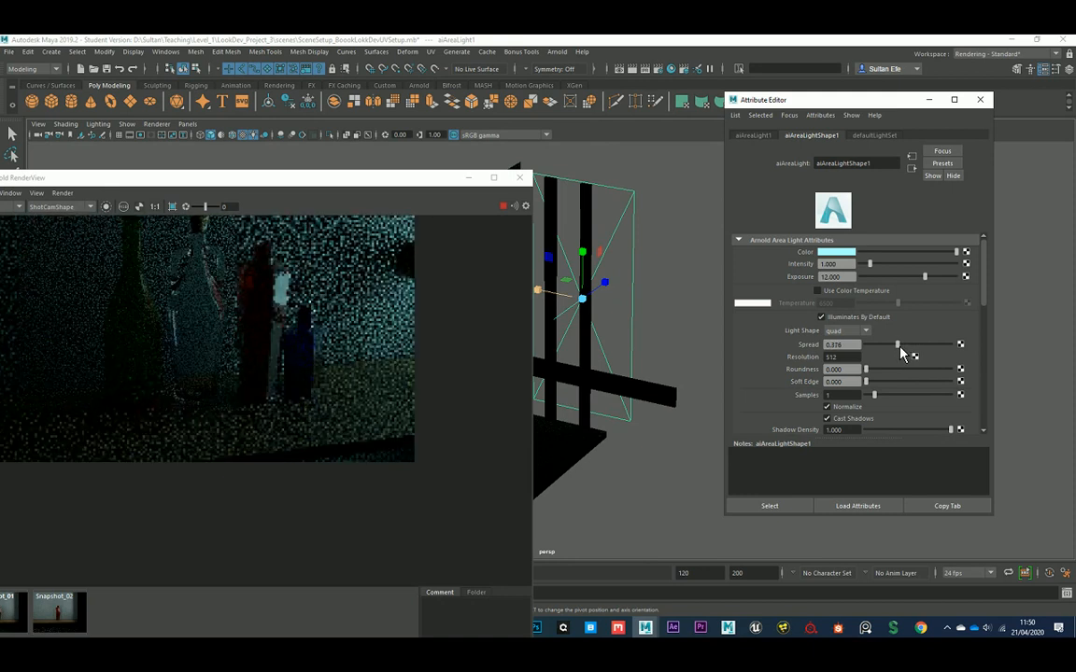
{"action": "left_click_drag", "start_coordinate": [899, 347], "coordinate": [892, 347]}
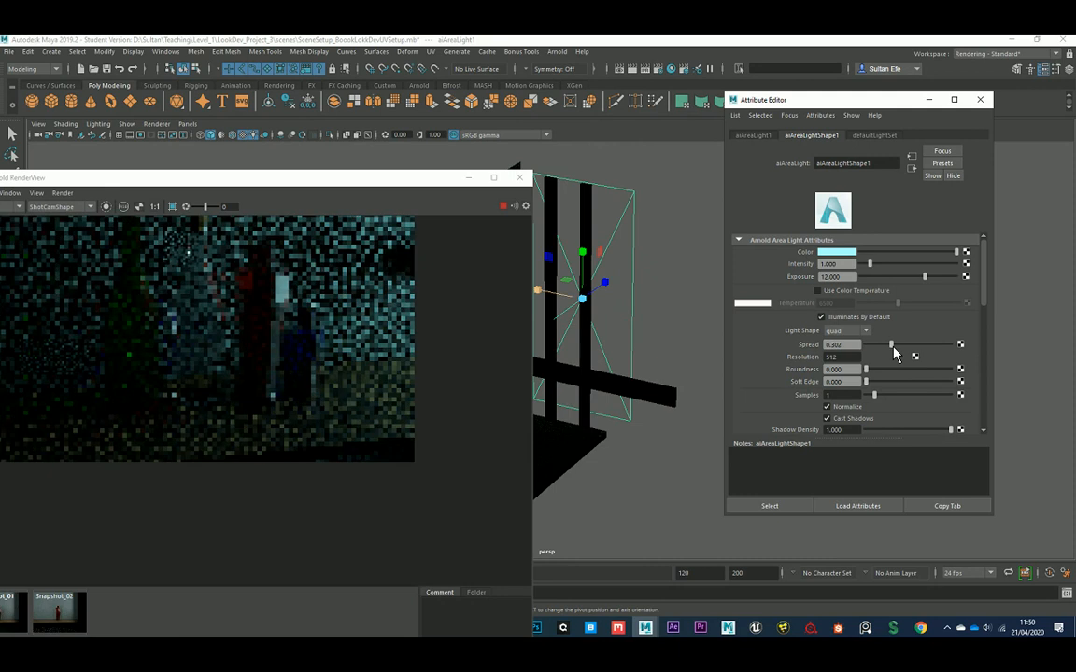
Step: Turn off Normalize for the side area light, reduce its Exposure to about 1.737 and inspect the bottle render
{"action": "left_click", "coordinate": [852, 408]}
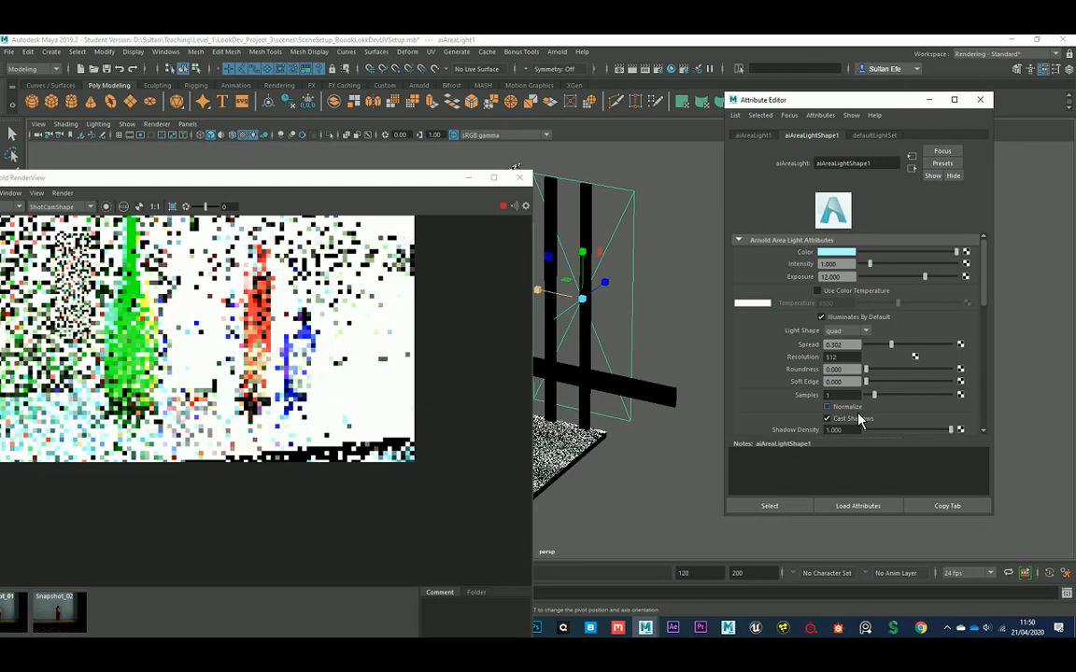
{"action": "left_click_drag", "start_coordinate": [924, 277], "coordinate": [889, 278]}
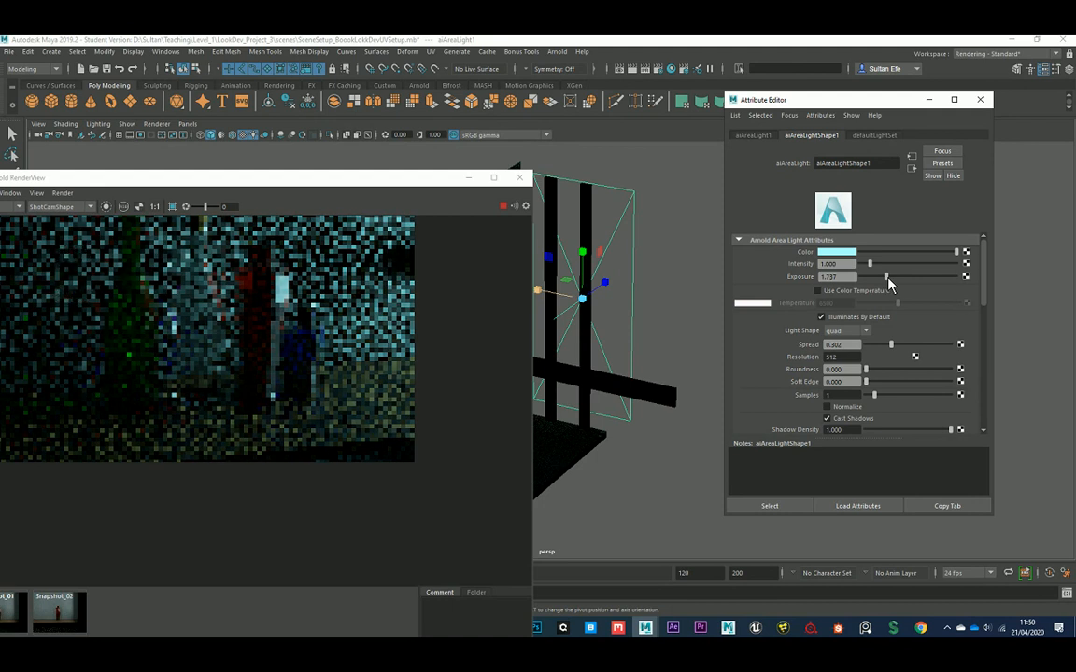
{"action": "left_click", "coordinate": [322, 322]}
{"action": "scroll", "coordinate": [321, 322], "scroll_direction": "up", "scroll_amount": 2}
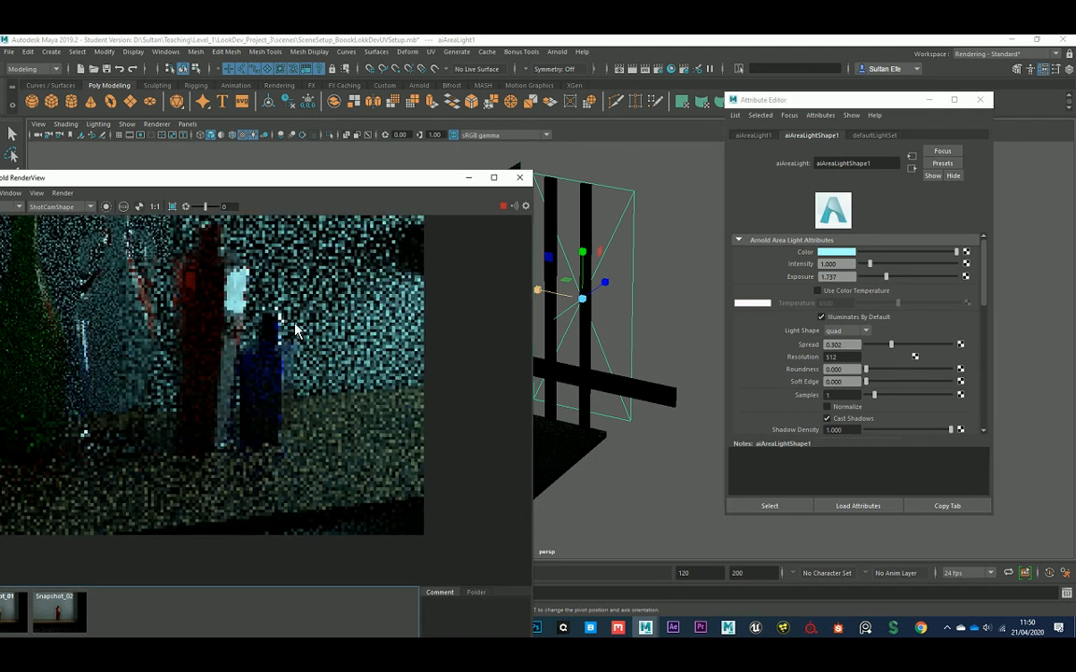
{"action": "scroll", "coordinate": [303, 327], "scroll_direction": "down", "scroll_amount": 1}
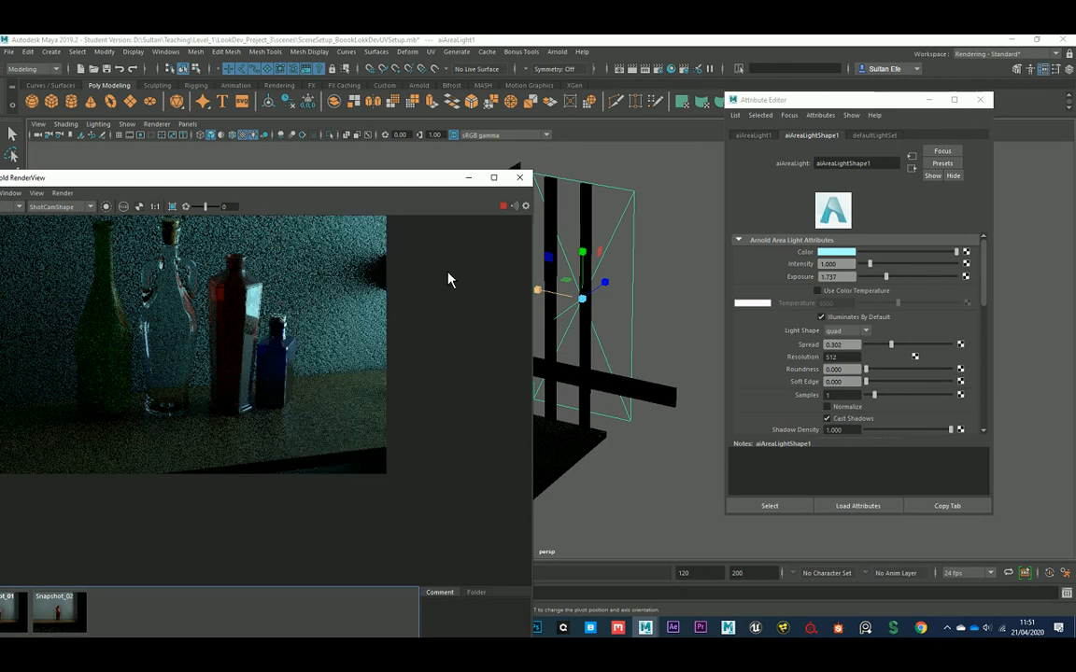
Step: Stop the render, move the side area light farther away from the window bars and render the bottles again
{"action": "left_click", "coordinate": [502, 207]}
{"action": "scroll", "coordinate": [595, 280], "scroll_direction": "down", "scroll_amount": 1}
{"action": "middle_click_drag", "start_coordinate": [607, 290], "coordinate": [645, 294], "text": "alt"}
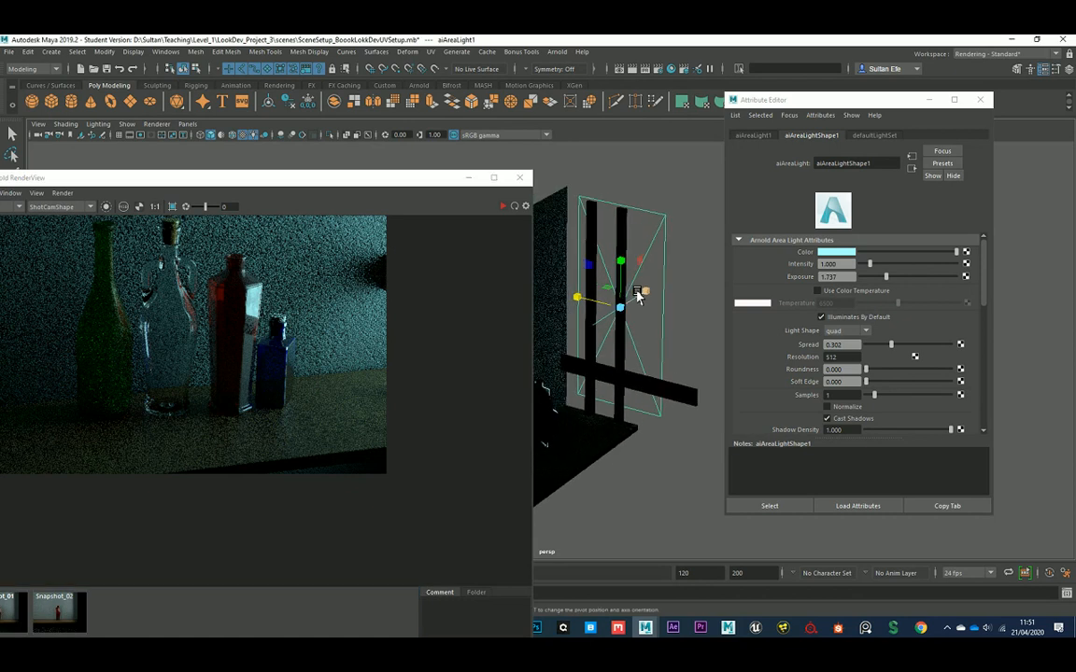
{"action": "key", "text": "w"}
{"action": "mouse_move", "coordinate": [626, 282]}
{"action": "left_mouse_down", "text": "alt"}
{"action": "mouse_move", "coordinate": [619, 232]}
{"action": "mouse_move", "coordinate": [639, 306]}
{"action": "mouse_move", "coordinate": [652, 277]}
{"action": "mouse_move", "coordinate": [600, 252]}
{"action": "mouse_move", "coordinate": [598, 265]}
{"action": "mouse_move", "coordinate": [605, 255]}
{"action": "left_mouse_up", "text": "alt"}
{"action": "key", "text": "e"}
{"action": "key", "text": "w"}
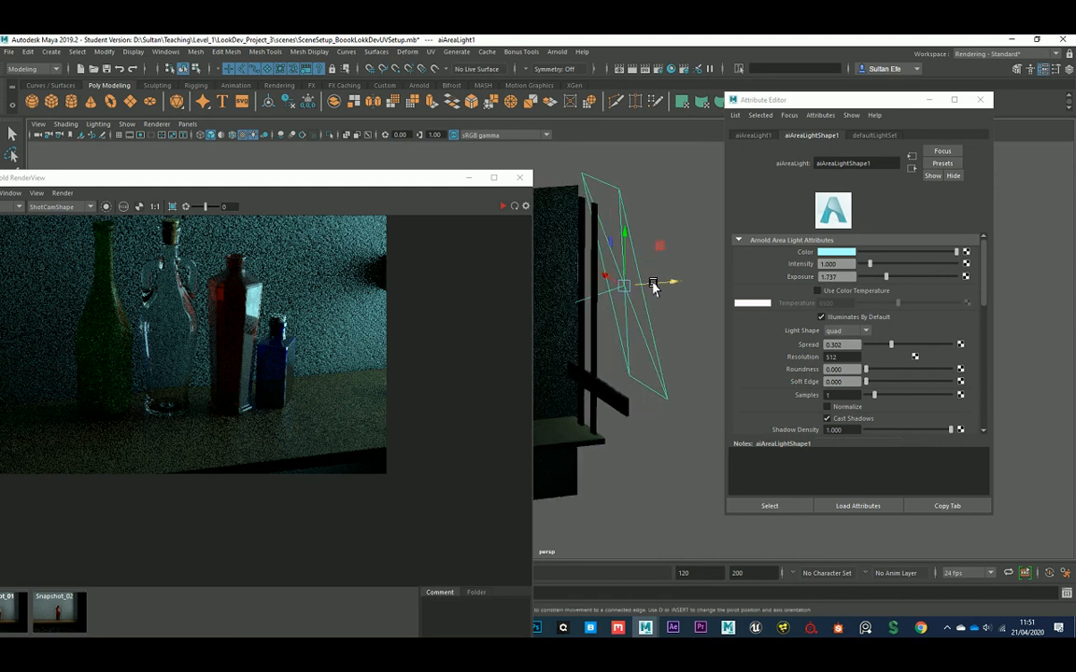
{"action": "left_click_drag", "start_coordinate": [653, 285], "coordinate": [720, 266]}
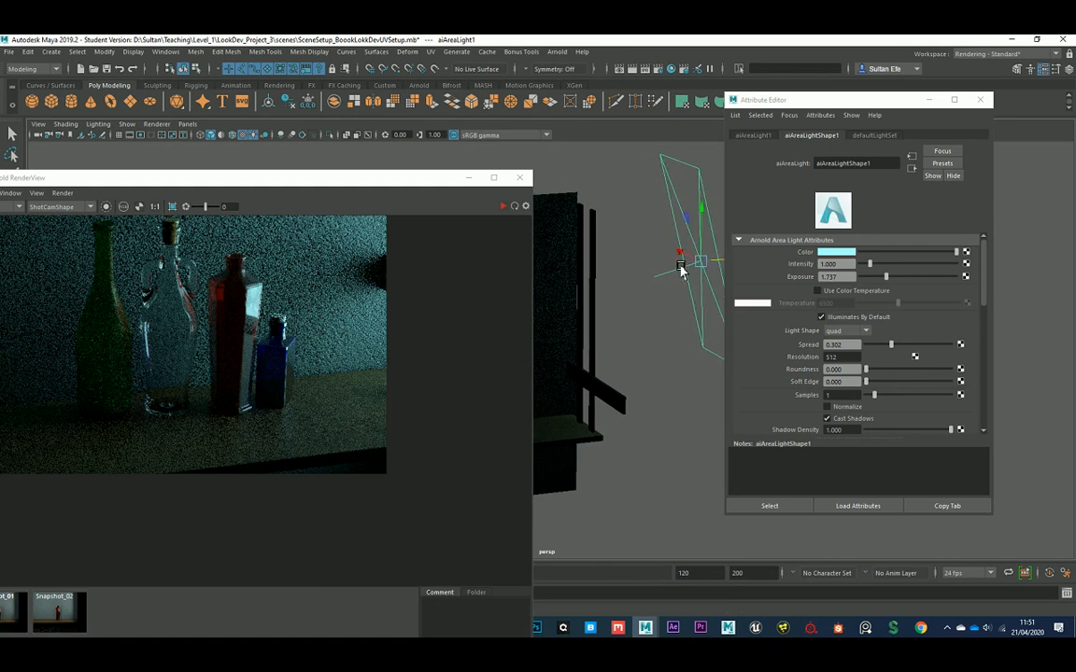
{"action": "left_click", "coordinate": [504, 207]}
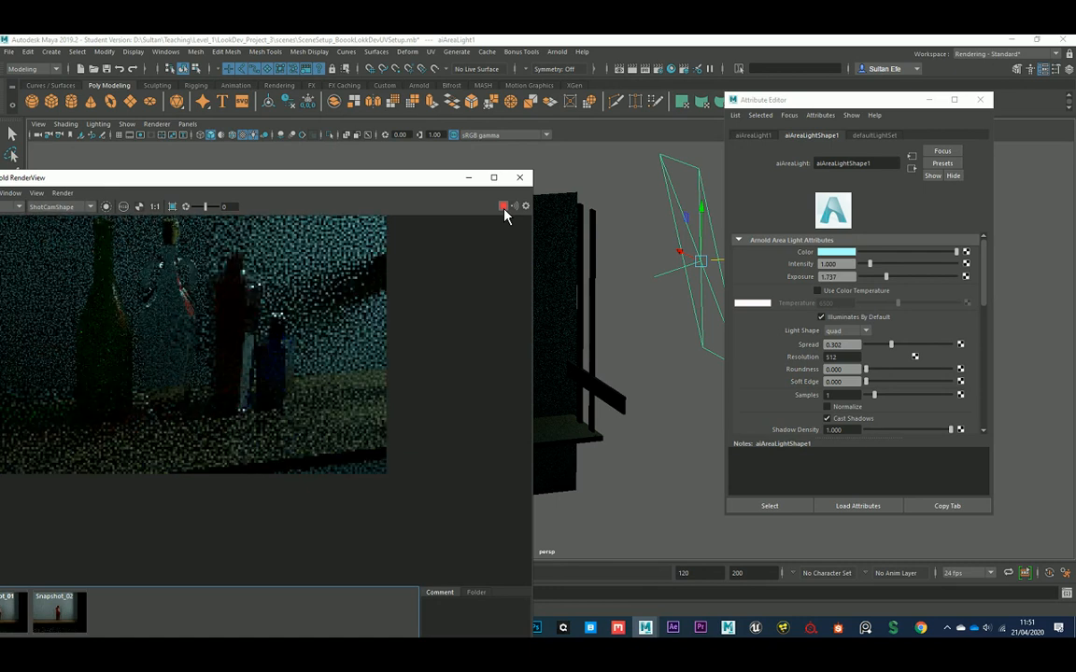
{"action": "left_click_drag", "start_coordinate": [390, 178], "coordinate": [424, 158]}
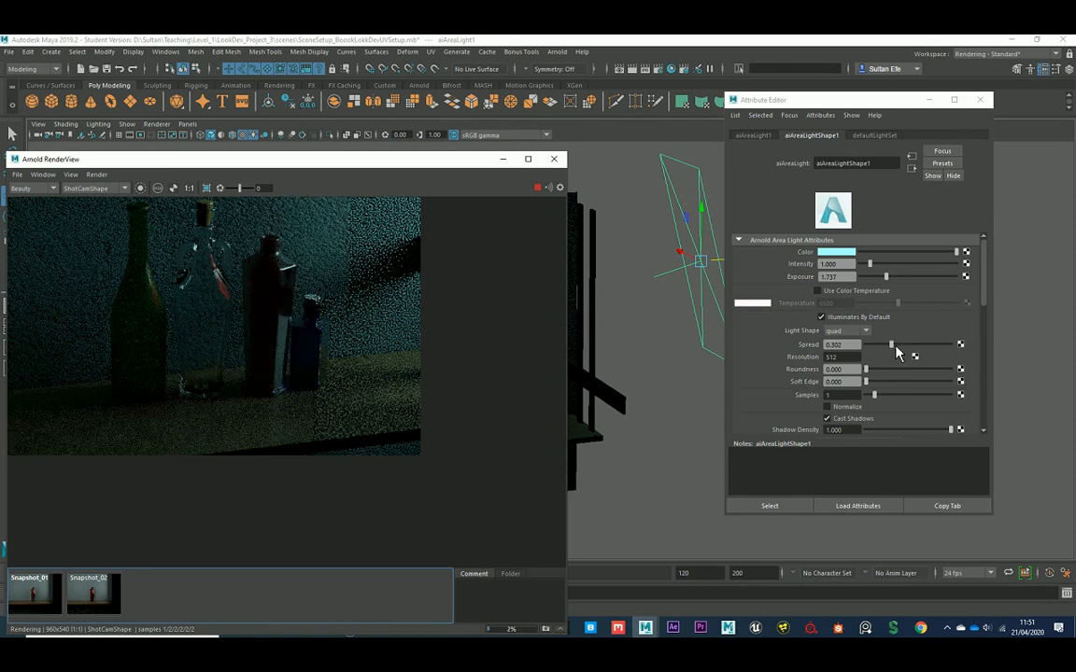
Step: Set the side area light's Spread to about 0.966 and its Exposure to 2, and refresh the render
{"action": "left_click_drag", "start_coordinate": [897, 351], "coordinate": [957, 351]}
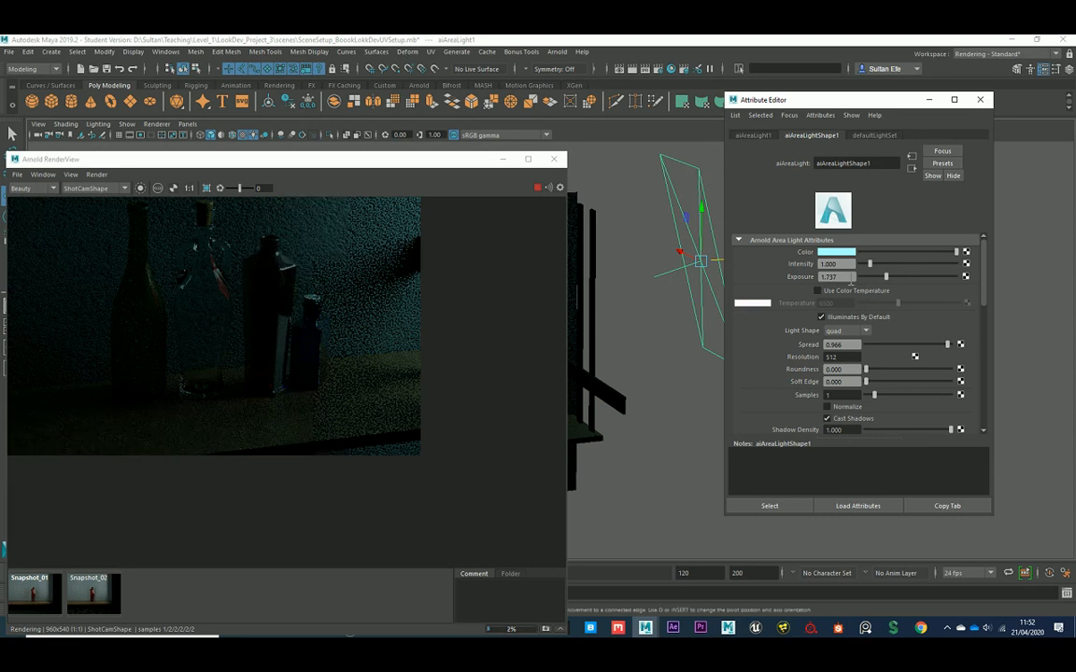
{"action": "left_click", "coordinate": [850, 278]}
{"action": "key", "text": "Return"}
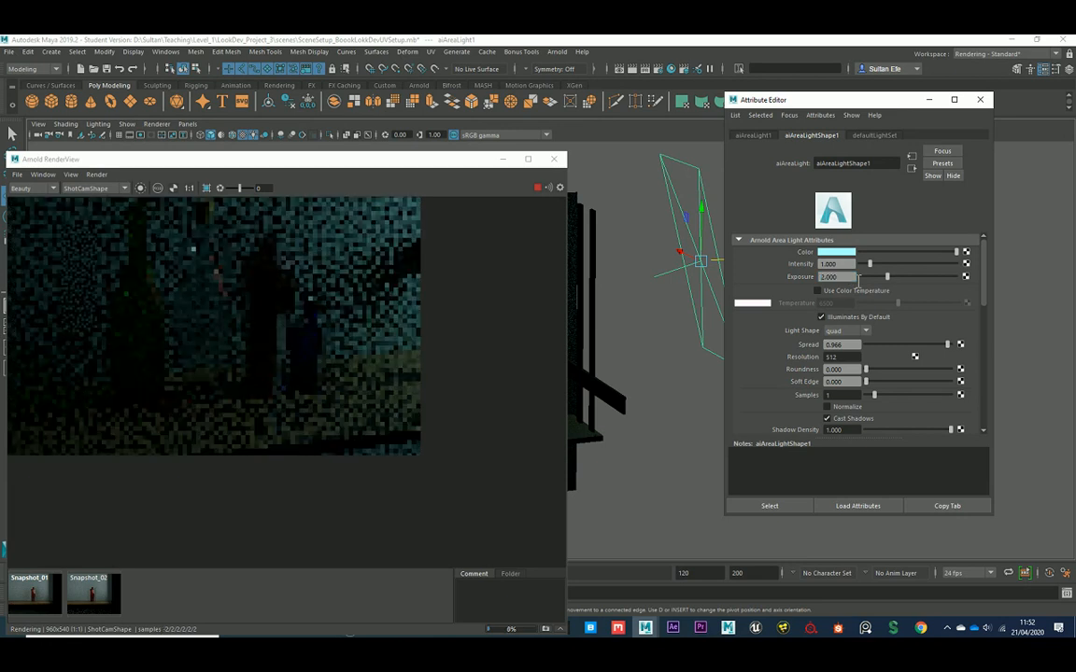
{"action": "left_click", "coordinate": [548, 189]}
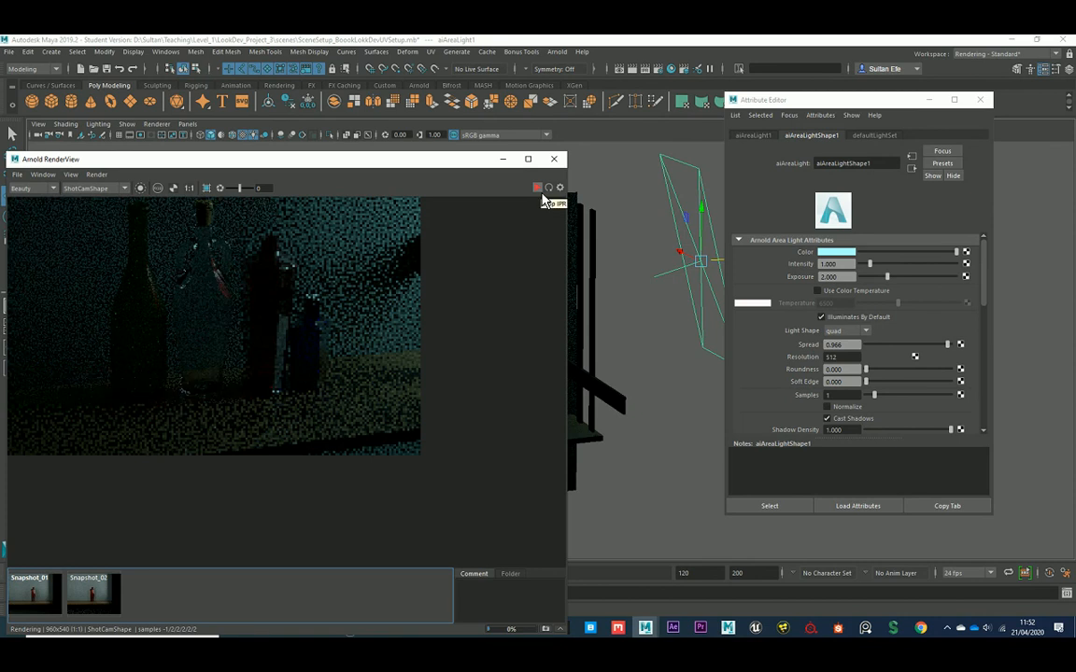
Step: Stop the render, unhide the sky dome light and render the scene with both lights
{"action": "left_click", "coordinate": [537, 189]}
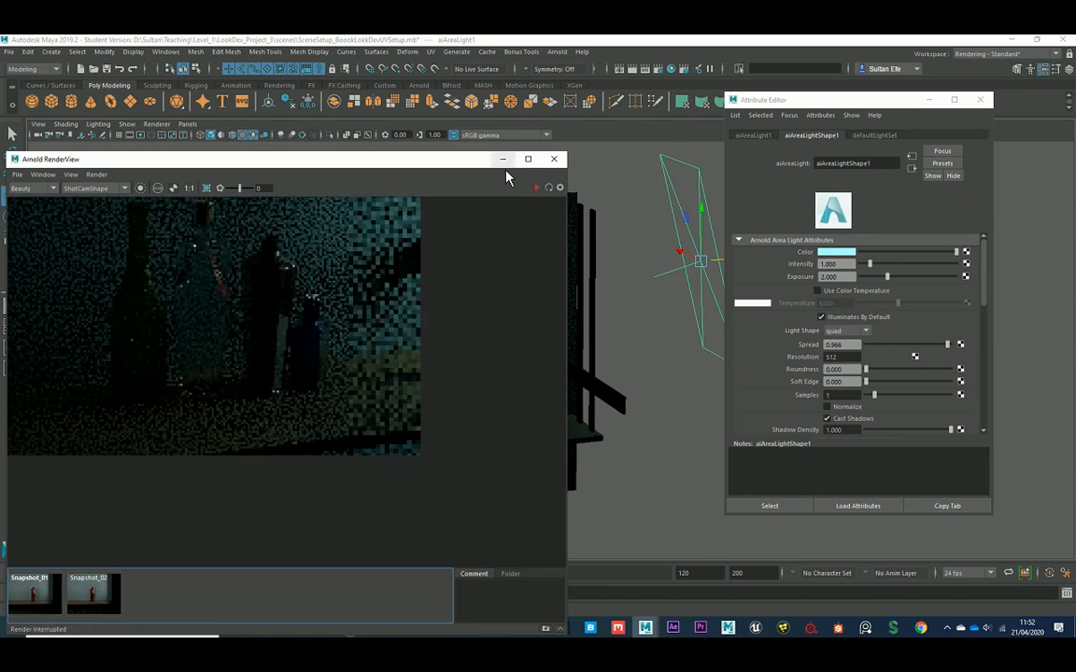
{"action": "left_click", "coordinate": [503, 161]}
{"action": "left_click", "coordinate": [134, 52]}
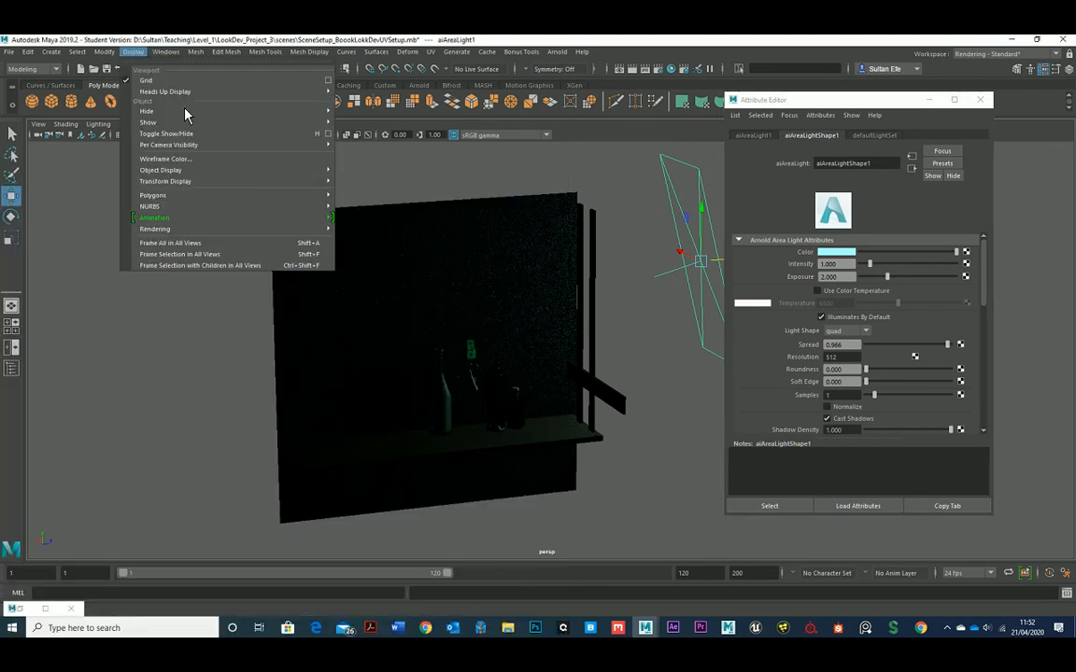
{"action": "mouse_move", "coordinate": [209, 124]}
{"action": "left_click", "coordinate": [384, 143]}
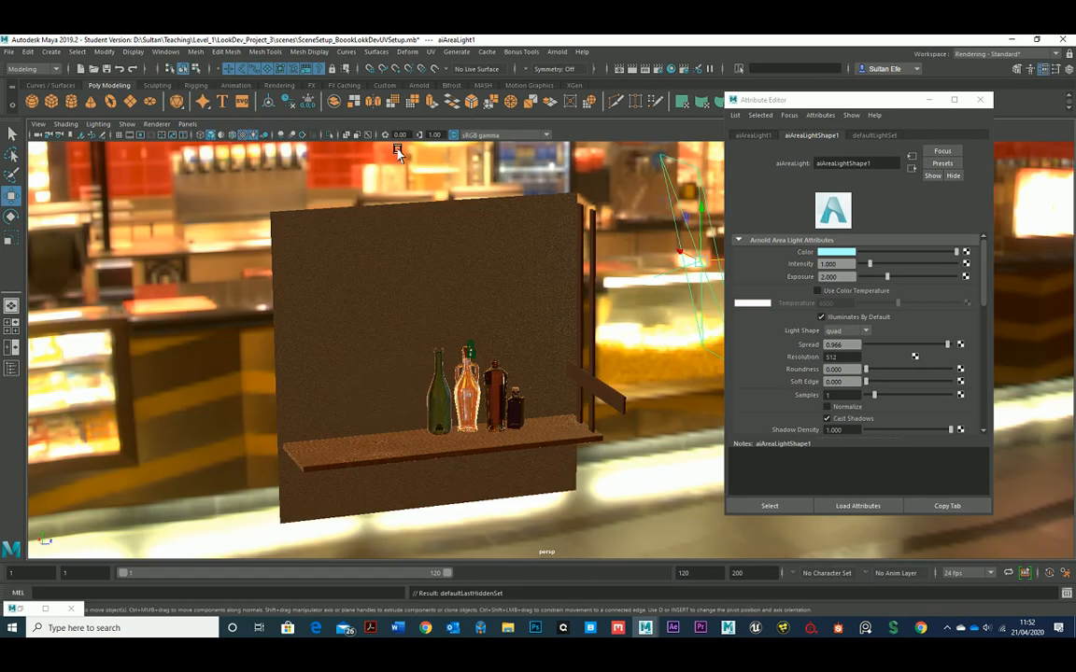
{"action": "left_click", "coordinate": [132, 550]}
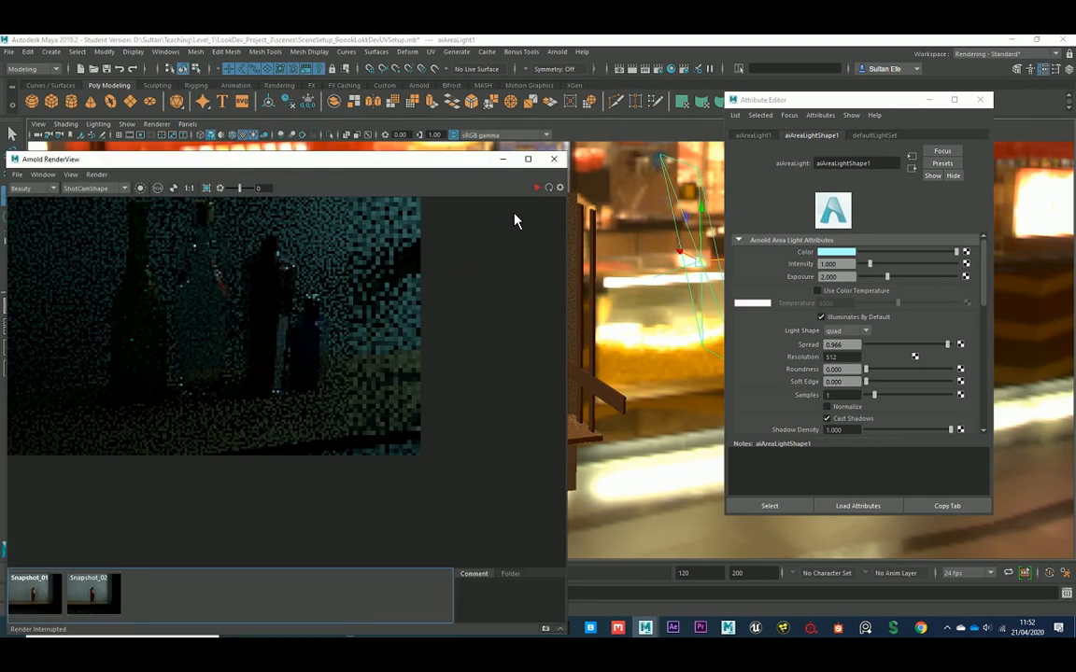
{"action": "left_click", "coordinate": [548, 188]}
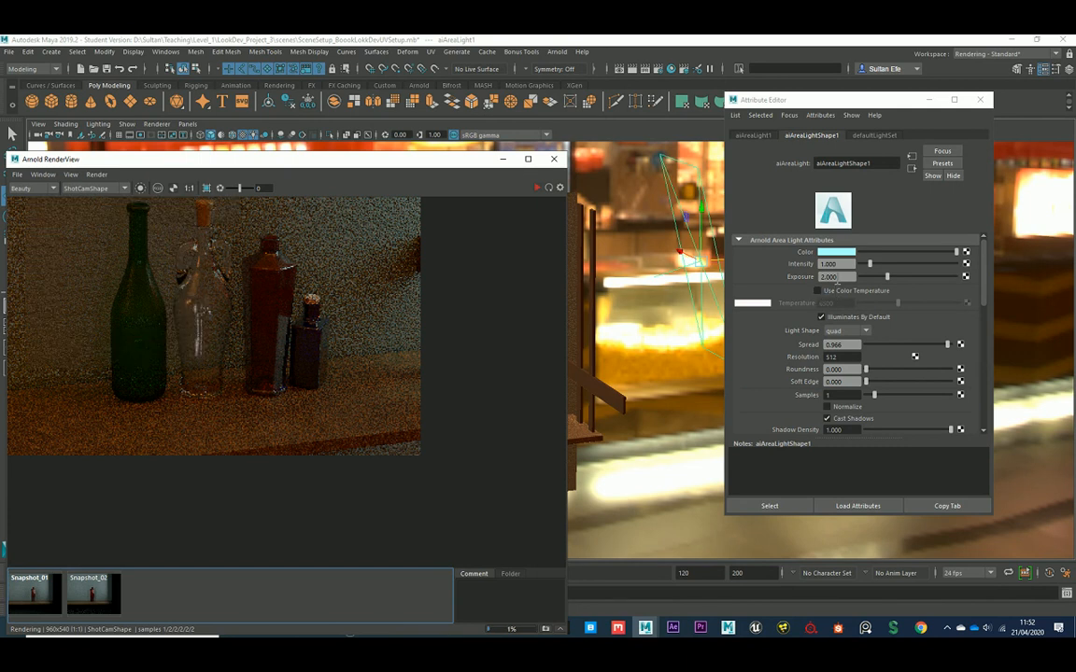
Step: Set the side area light's Exposure to 3, restart the render briefly and stop it
{"action": "double_click", "coordinate": [833, 277]}
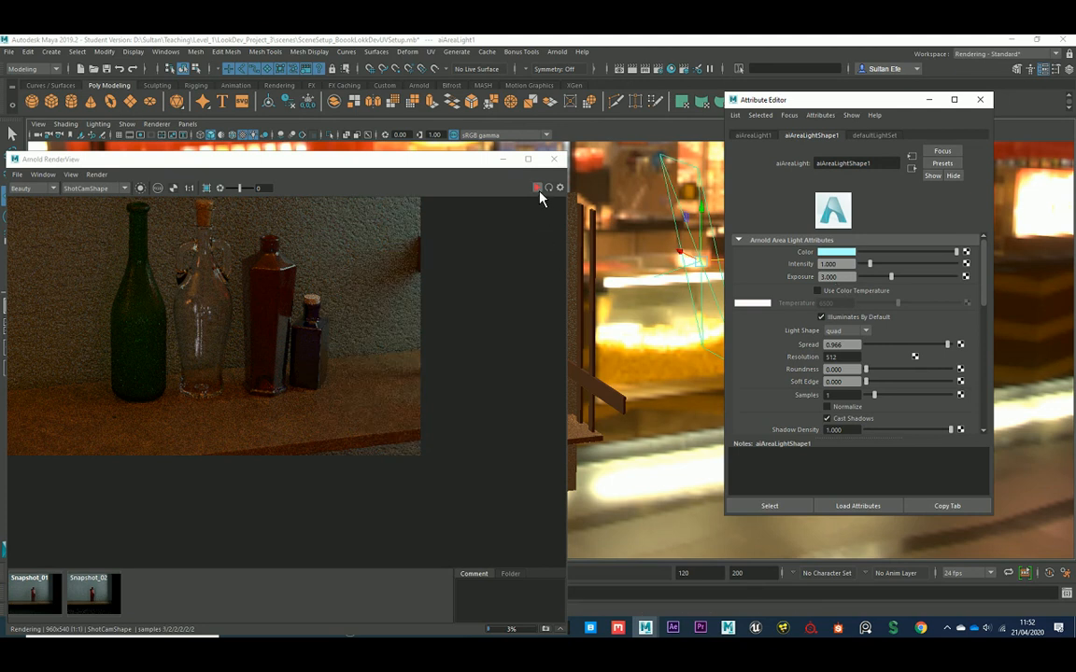
{"action": "left_click", "coordinate": [538, 189]}
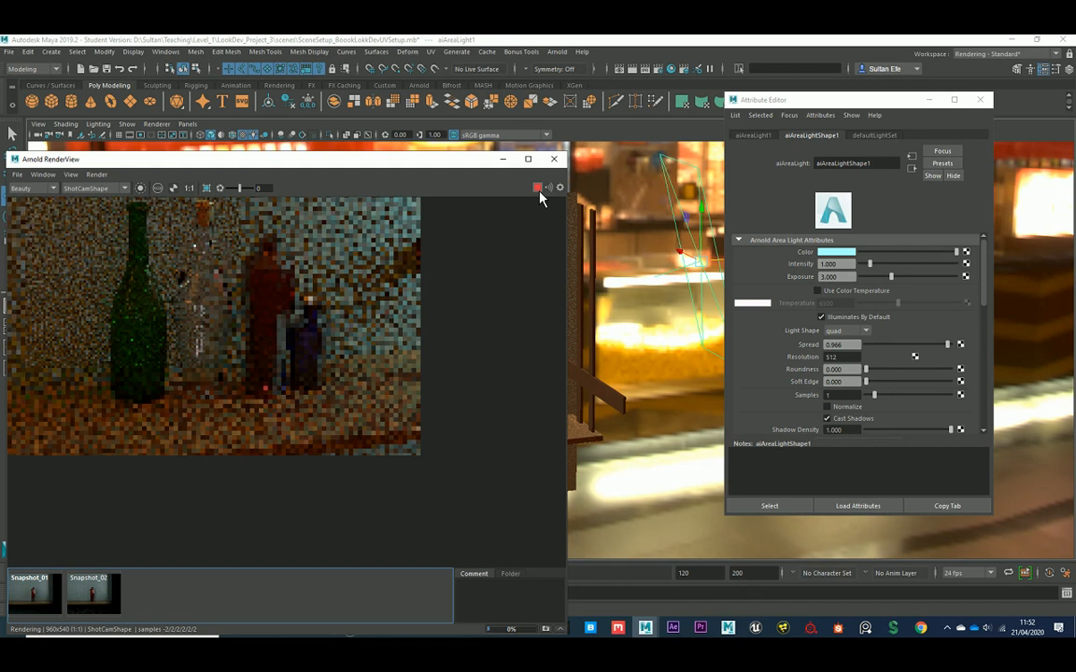
{"action": "left_click", "coordinate": [537, 190]}
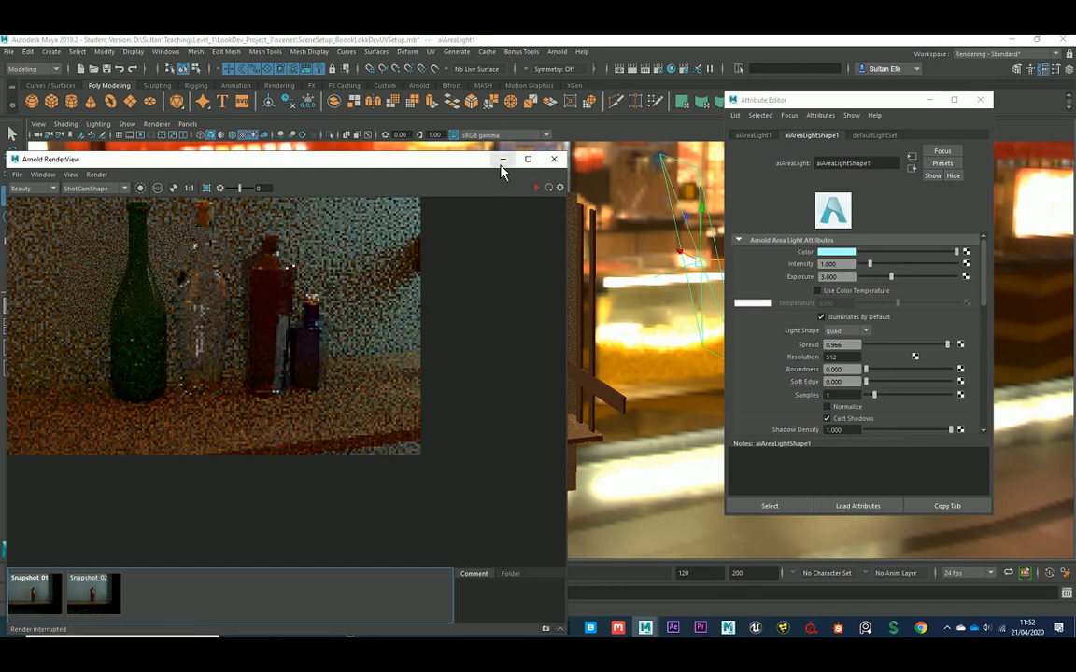
Step: Rotate the side area light slightly and scale it wider beside the window bars in the persp view
{"action": "left_click", "coordinate": [502, 163]}
{"action": "scroll", "coordinate": [568, 318], "scroll_direction": "down", "scroll_amount": 5}
{"action": "left_click_drag", "start_coordinate": [571, 324], "coordinate": [625, 345], "text": "alt"}
{"action": "key", "text": "e"}
{"action": "key", "text": "w"}
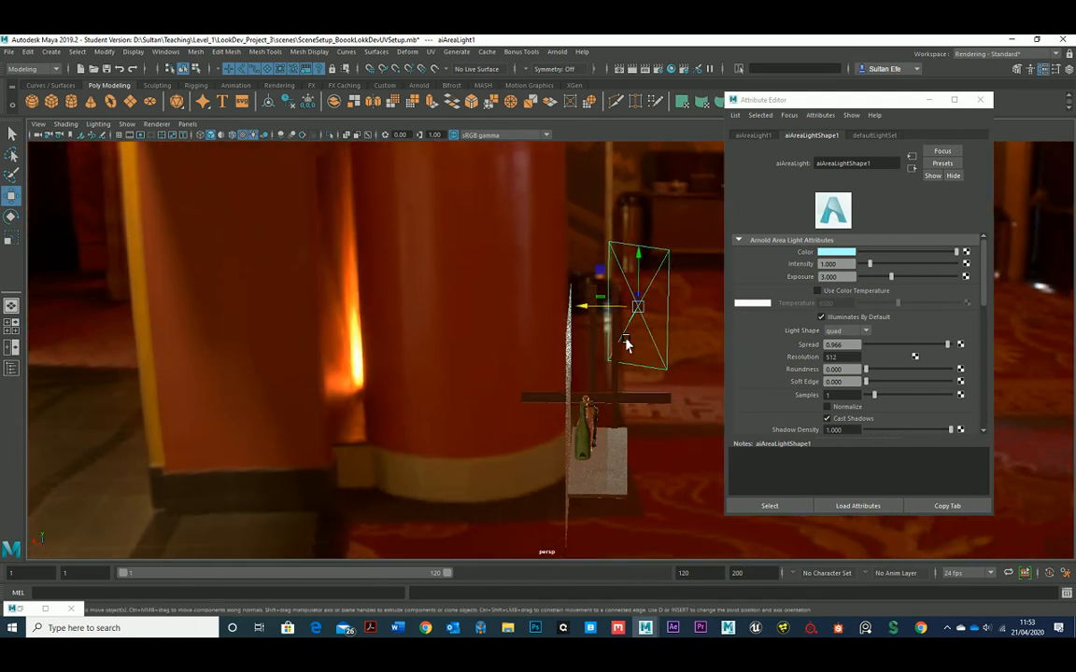
{"action": "key", "text": "e"}
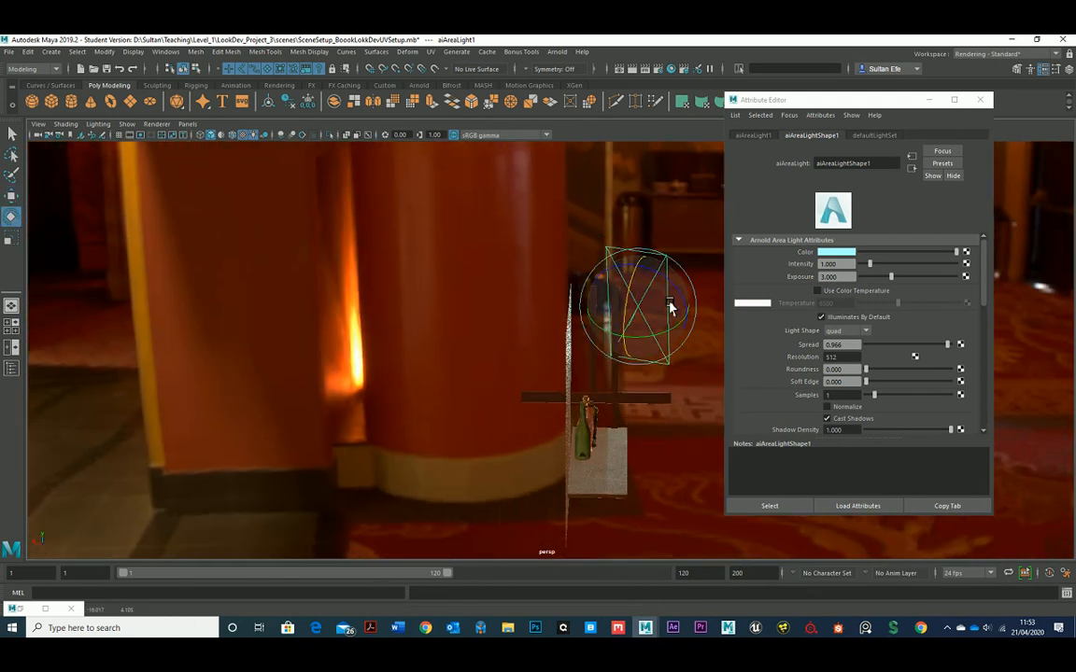
{"action": "key", "text": "r"}
{"action": "mouse_move", "coordinate": [591, 303]}
{"action": "left_mouse_down"}
{"action": "mouse_move", "coordinate": [571, 297]}
{"action": "mouse_move", "coordinate": [584, 301]}
{"action": "left_mouse_up"}
Step: Move the side area light down to the height of the bars and angle it toward the bottles
{"action": "key", "text": "w"}
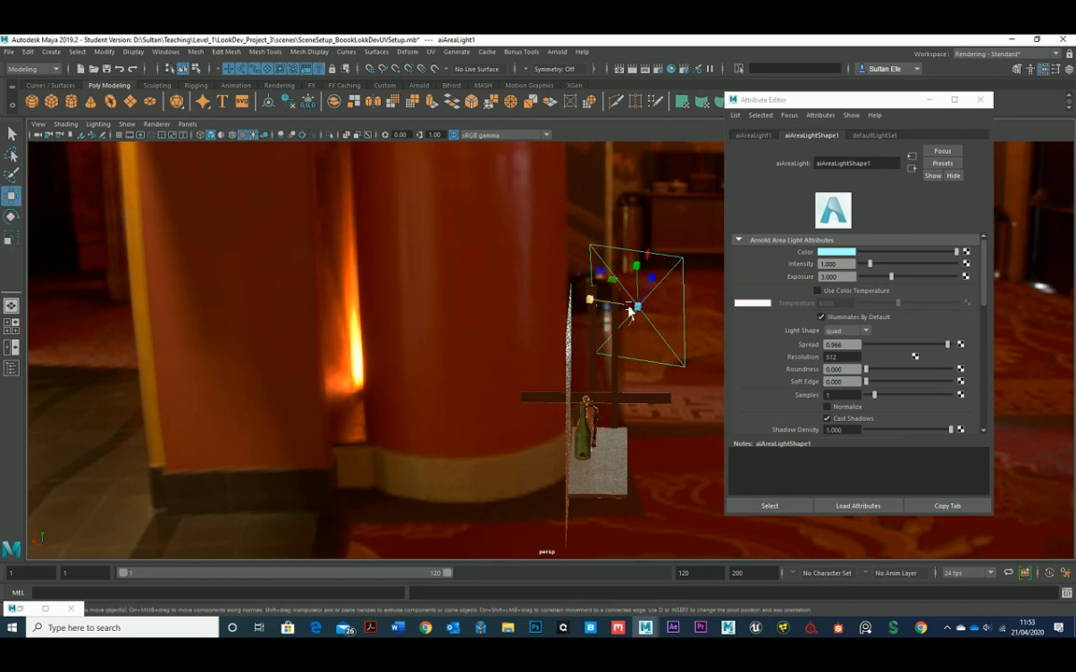
{"action": "left_click_drag", "start_coordinate": [612, 306], "coordinate": [474, 320]}
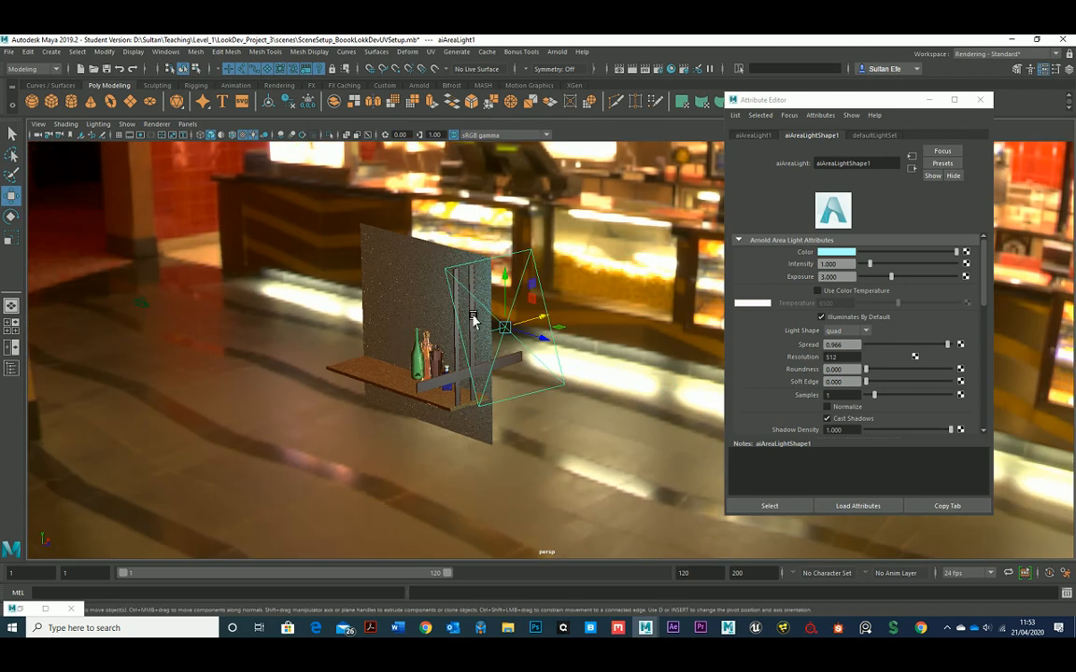
{"action": "key", "text": "e"}
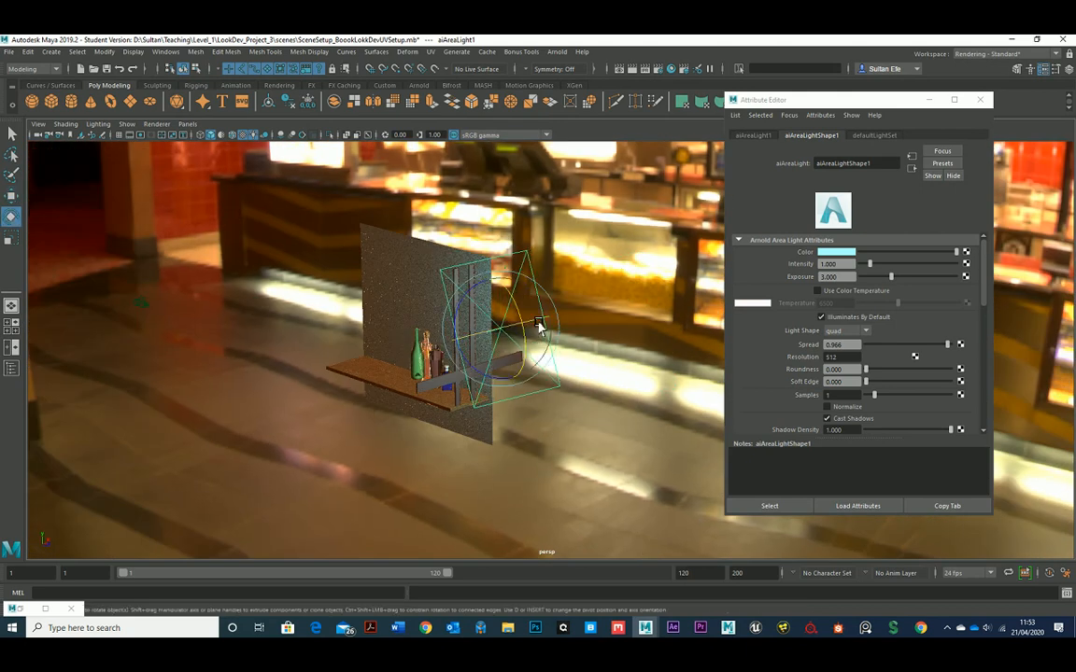
{"action": "mouse_move", "coordinate": [539, 325]}
{"action": "left_mouse_down", "text": "alt"}
{"action": "mouse_move", "coordinate": [638, 289]}
{"action": "mouse_move", "coordinate": [634, 303]}
{"action": "mouse_move", "coordinate": [549, 308]}
{"action": "left_mouse_up", "text": "alt"}
{"action": "key", "text": "w"}
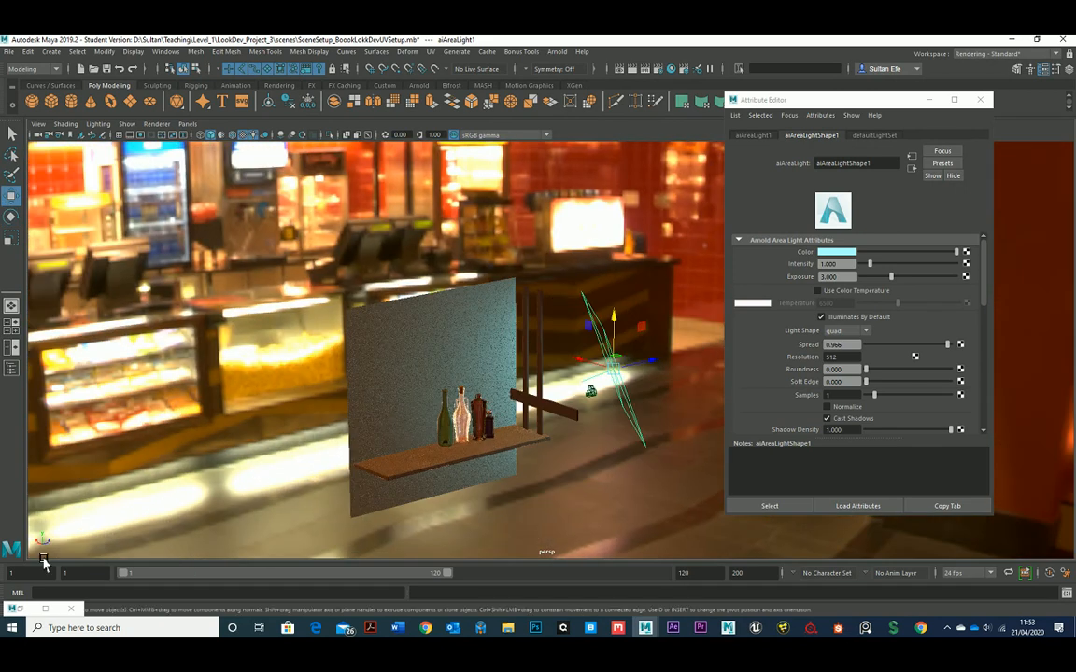
Step: Re-render the bottle scene, set the side area light's Exposure to 2.4 and restart the render
{"action": "left_click", "coordinate": [43, 559]}
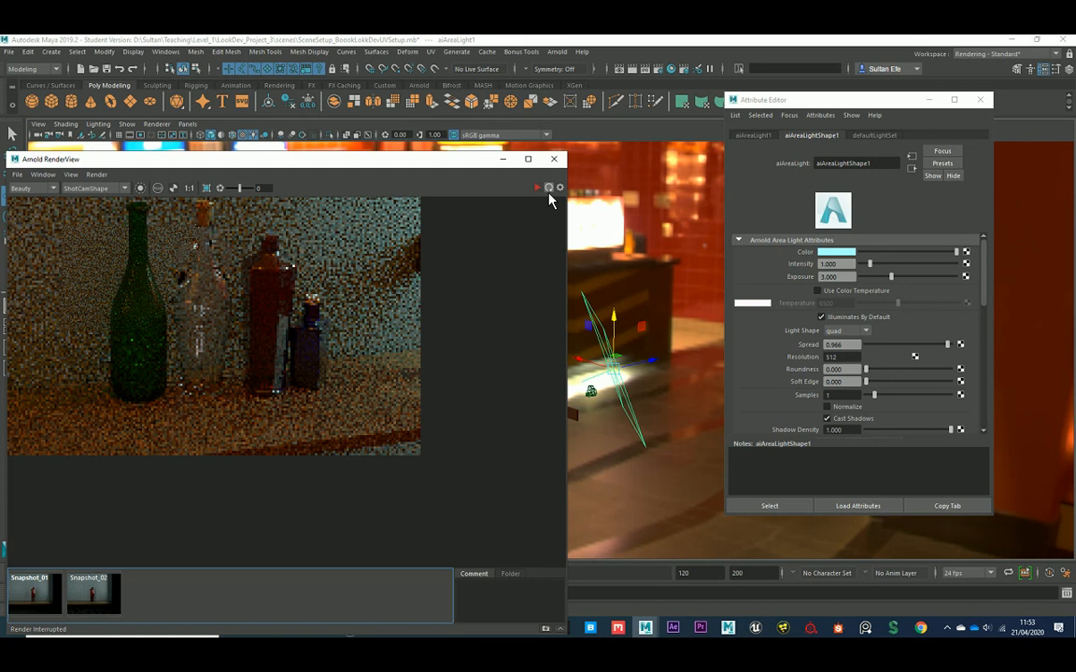
{"action": "left_click", "coordinate": [549, 191]}
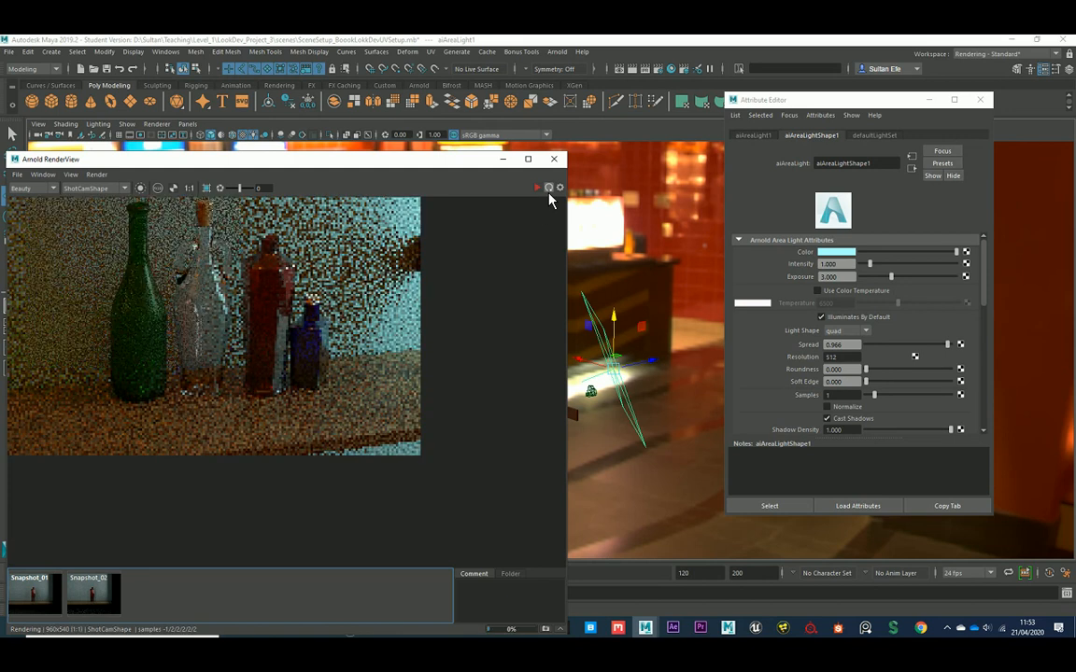
{"action": "double_click", "coordinate": [849, 278]}
{"action": "type", "text": "2.4"}
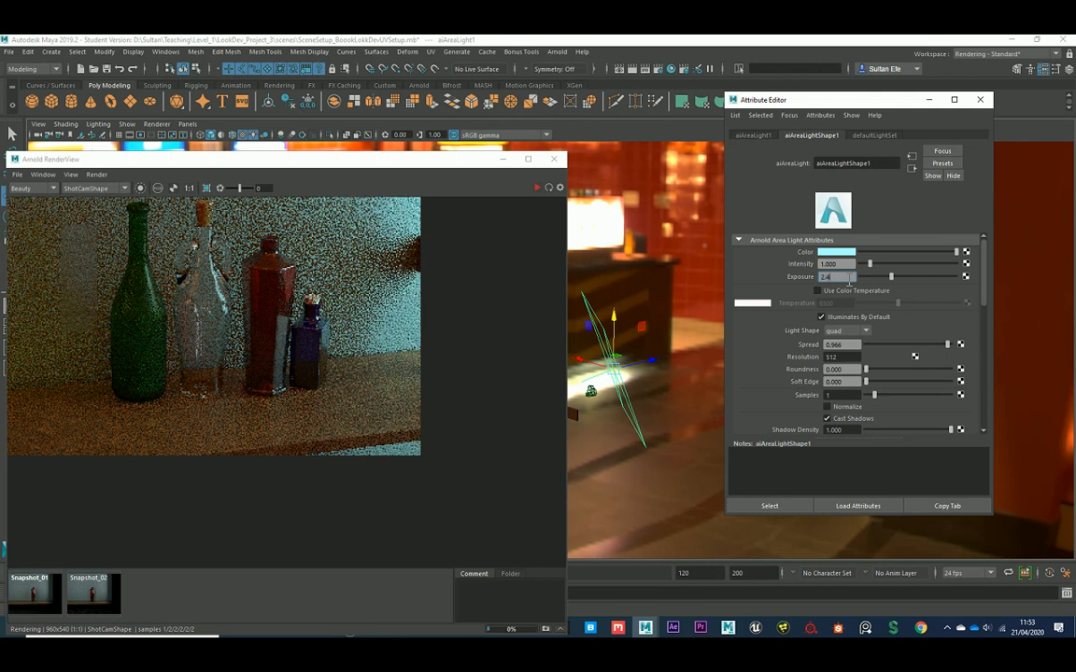
{"action": "key", "text": "Return"}
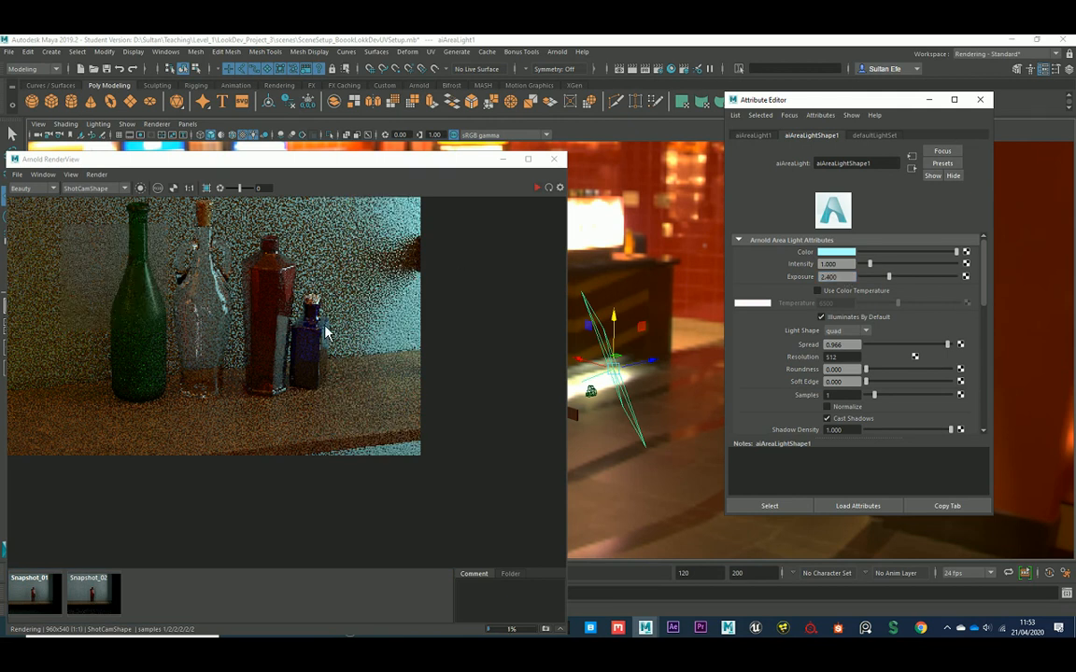
{"action": "left_click", "coordinate": [540, 192]}
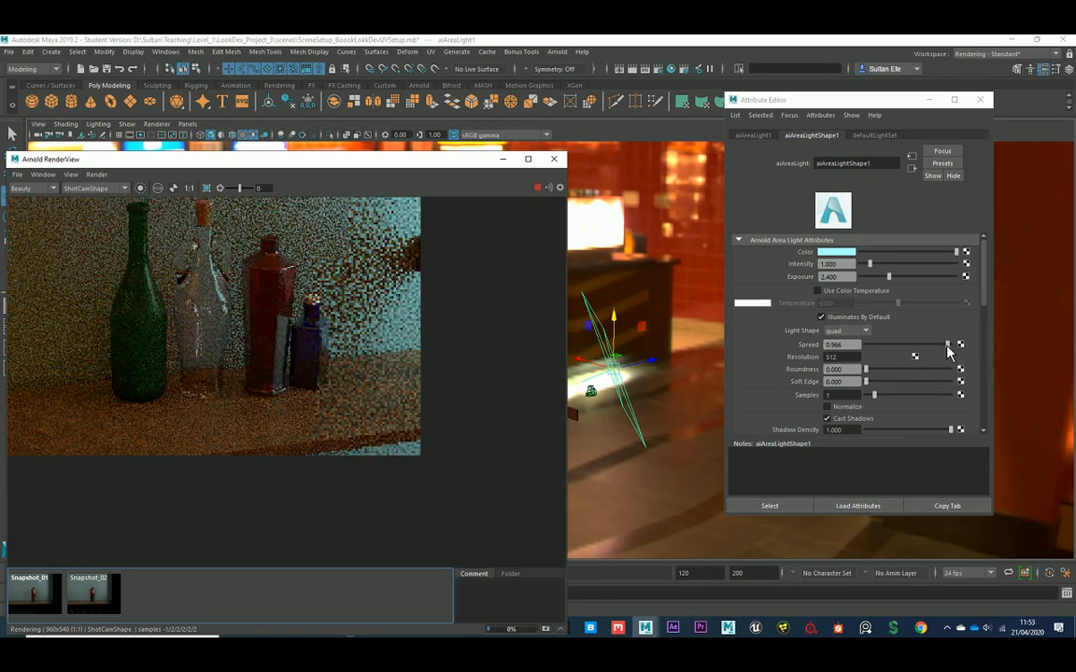
Step: Reduce the side area light's Spread to about 0.839, then stop the render and minimize its window
{"action": "left_click_drag", "start_coordinate": [948, 345], "coordinate": [940, 355]}
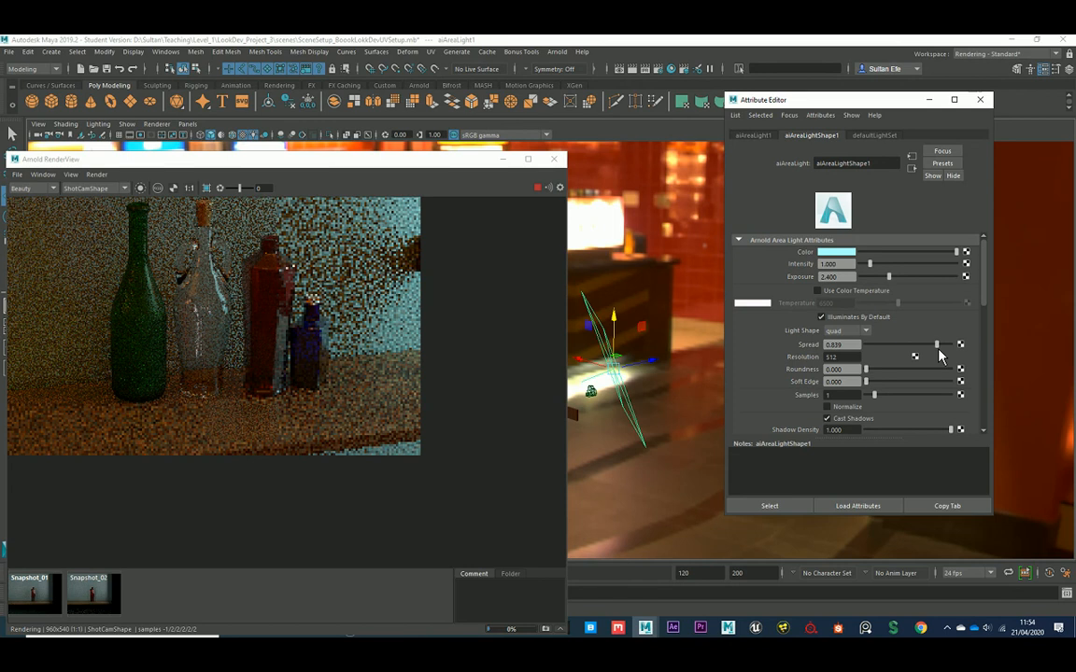
{"action": "left_click", "coordinate": [540, 192]}
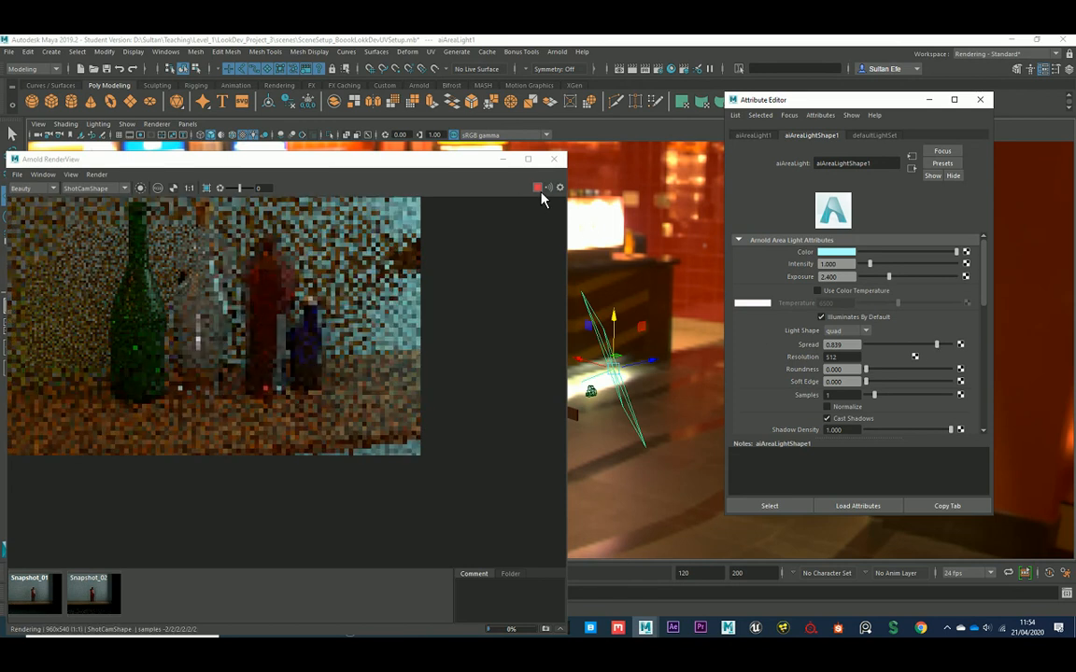
{"action": "left_click", "coordinate": [502, 159]}
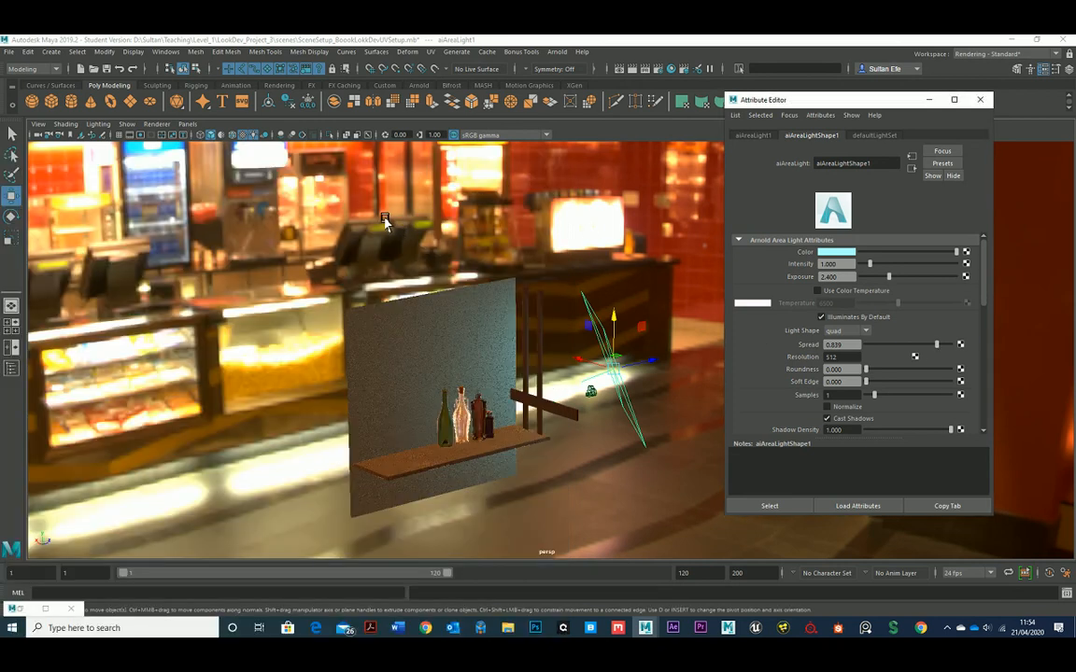
Step: Select the hidden aiAreaLight2 in the Outliner and unhide it
{"action": "left_click", "coordinate": [165, 51]}
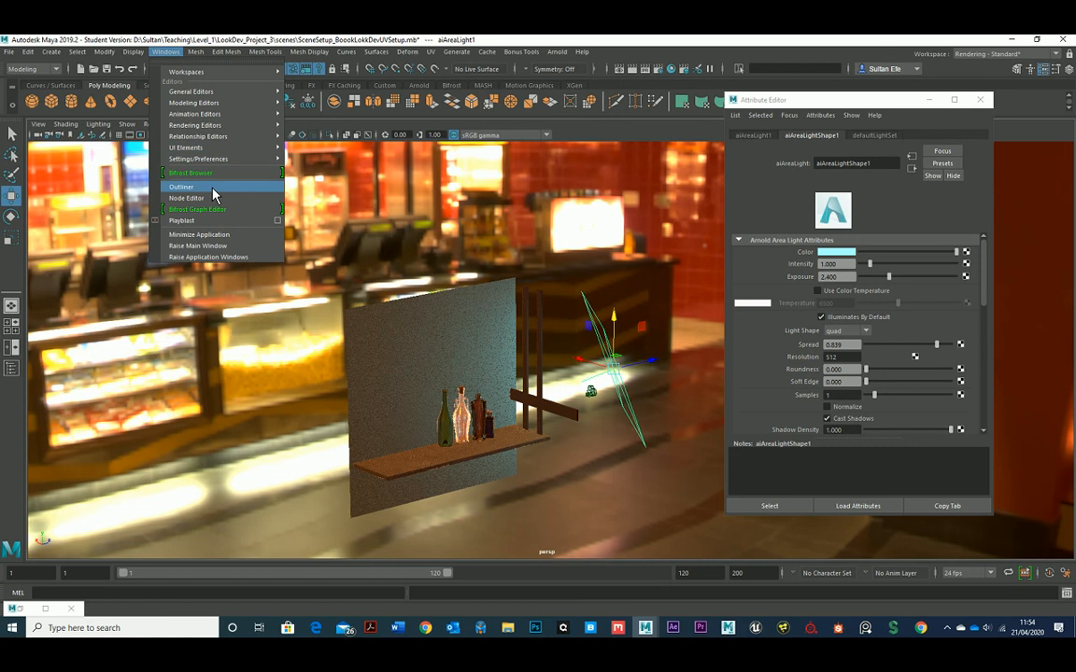
{"action": "left_click", "coordinate": [183, 187]}
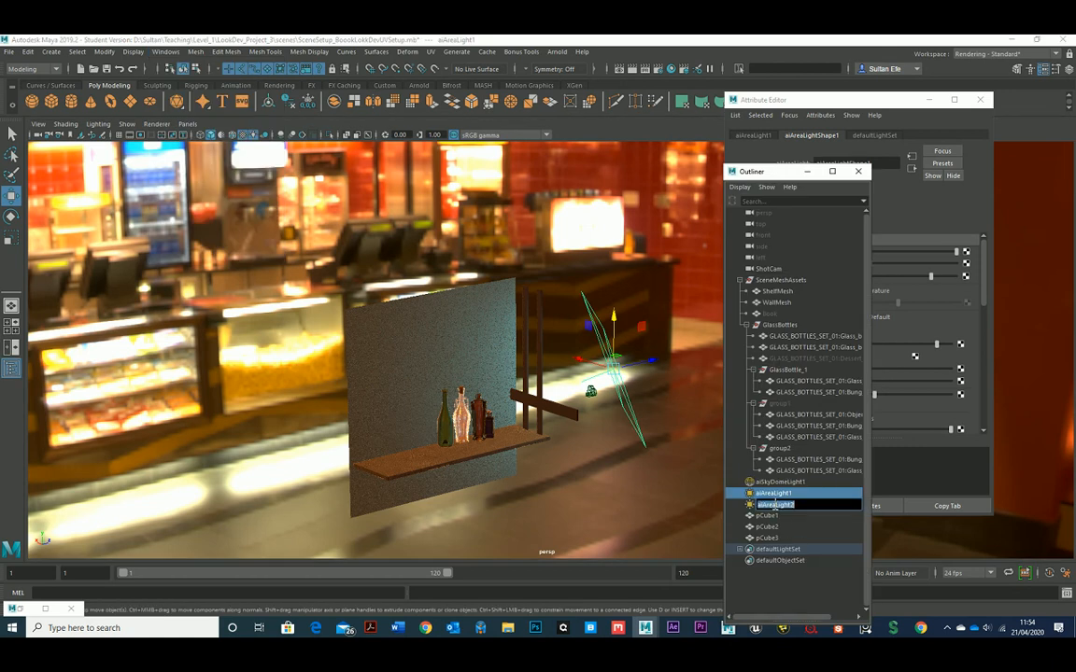
{"action": "left_click", "coordinate": [773, 505]}
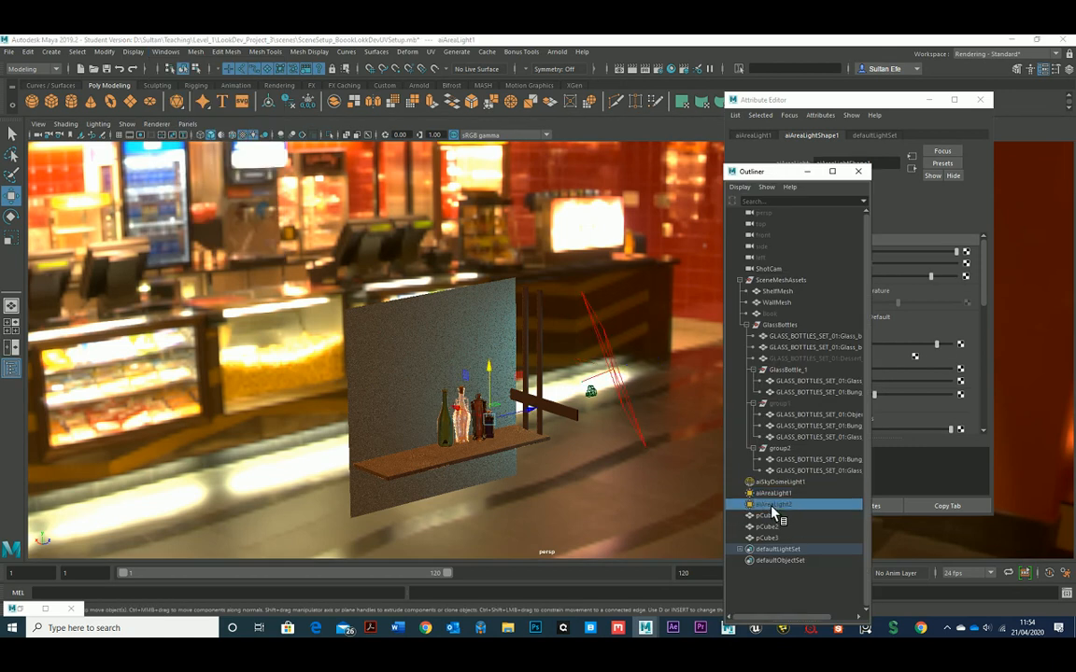
{"action": "key", "text": "shift+h"}
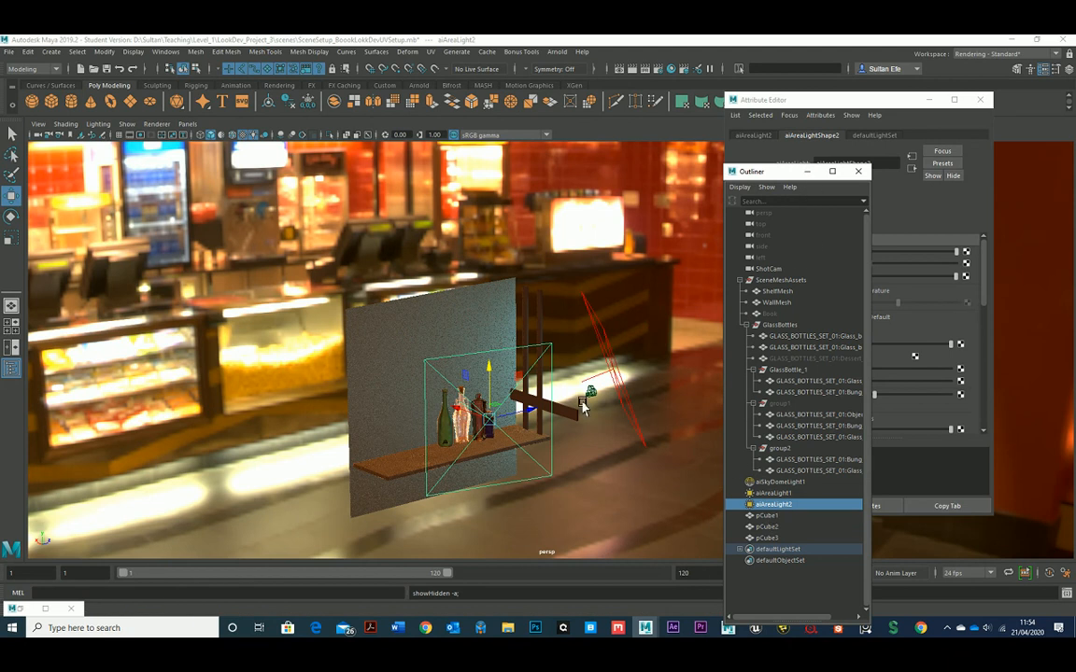
Step: Bring back the render window, move it aside and look through ShotCam in the viewport
{"action": "left_click", "coordinate": [21, 614]}
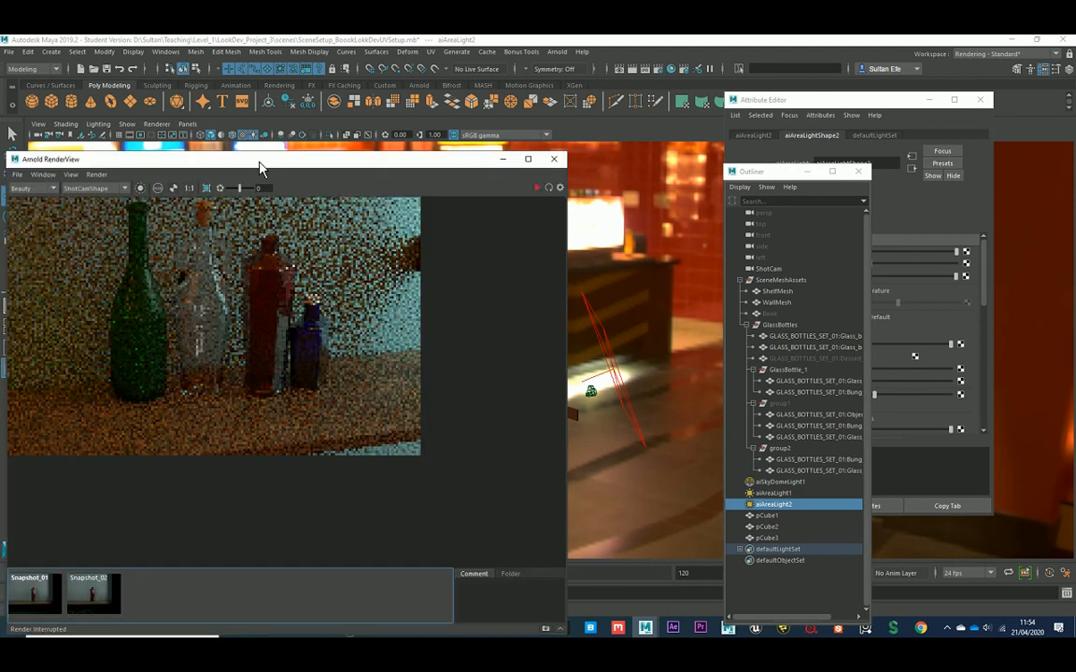
{"action": "left_click_drag", "start_coordinate": [260, 168], "coordinate": [457, 329]}
{"action": "left_click", "coordinate": [187, 123]}
{"action": "mouse_move", "coordinate": [266, 140]}
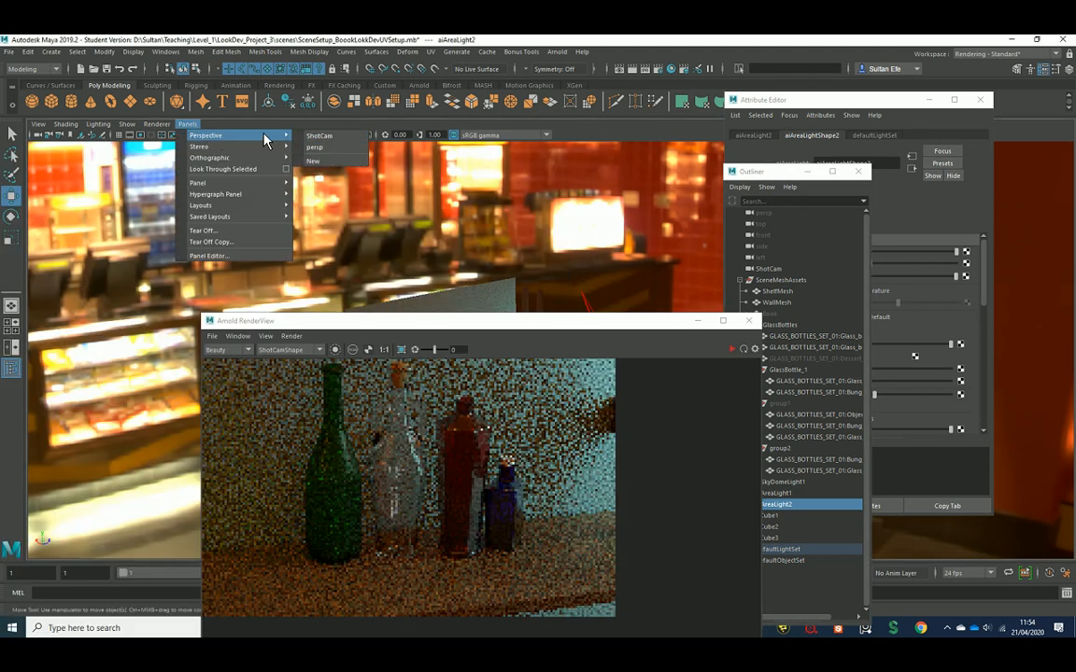
{"action": "left_click", "coordinate": [315, 147]}
{"action": "left_click_drag", "start_coordinate": [362, 334], "coordinate": [736, 370]}
{"action": "left_click_drag", "start_coordinate": [438, 336], "coordinate": [384, 350], "text": "alt"}
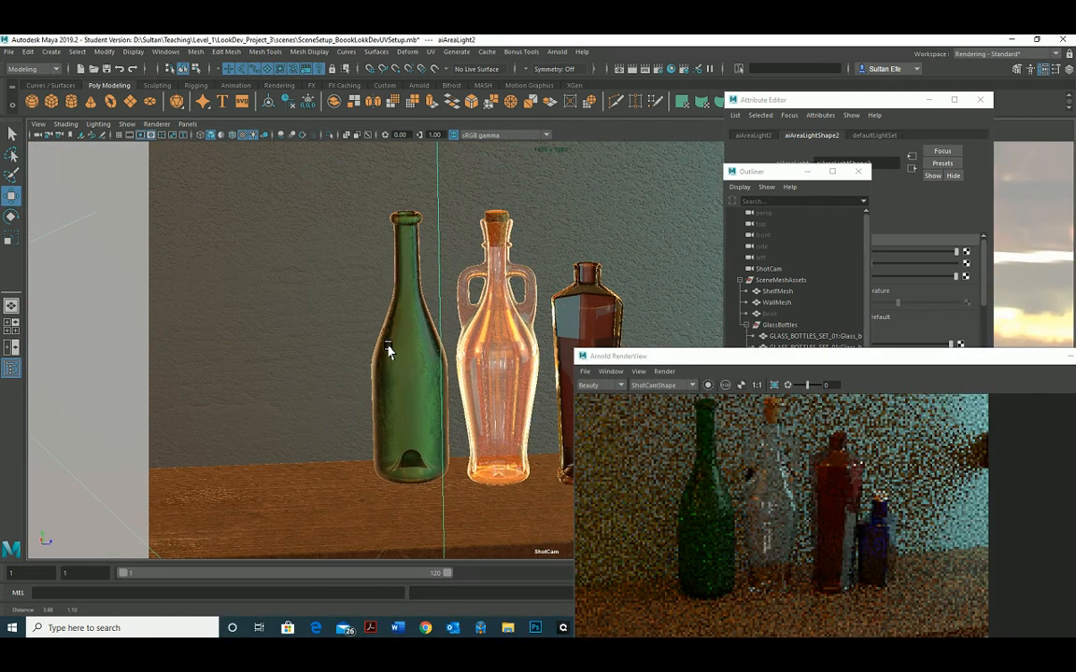
Step: Close the render window, Outliner and Attribute Editor, and reframe ShotCam so the four bottles stand on the shelf right of centre
{"action": "left_click", "coordinate": [583, 356]}
{"action": "left_click", "coordinate": [601, 437]}
{"action": "left_click", "coordinate": [858, 170]}
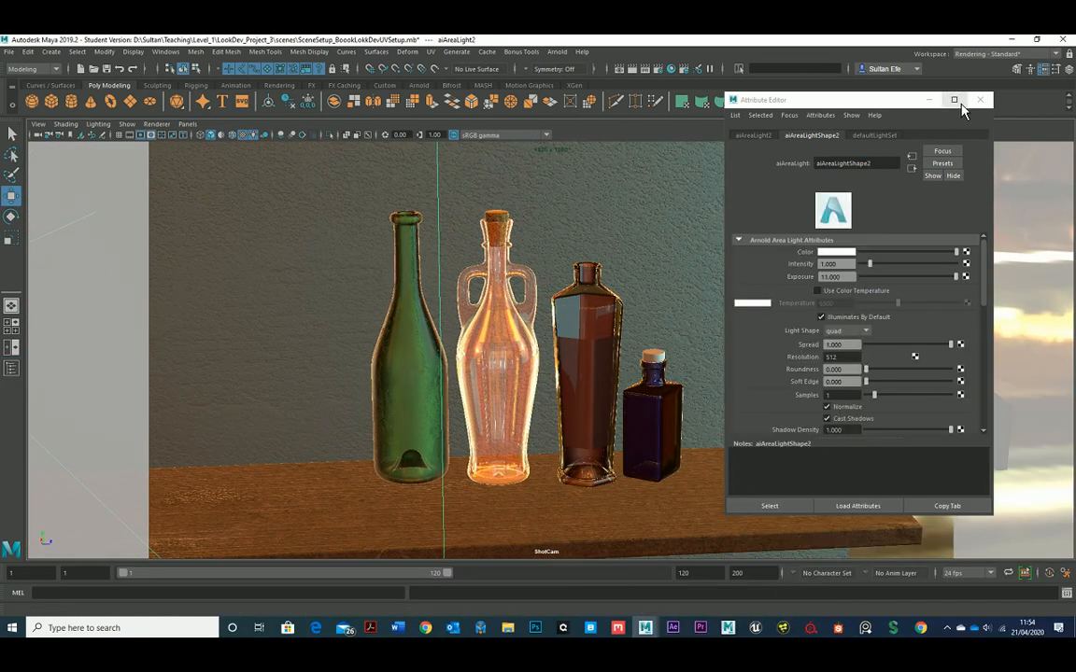
{"action": "left_click", "coordinate": [979, 98]}
{"action": "left_click_drag", "start_coordinate": [653, 281], "coordinate": [659, 344], "text": "alt"}
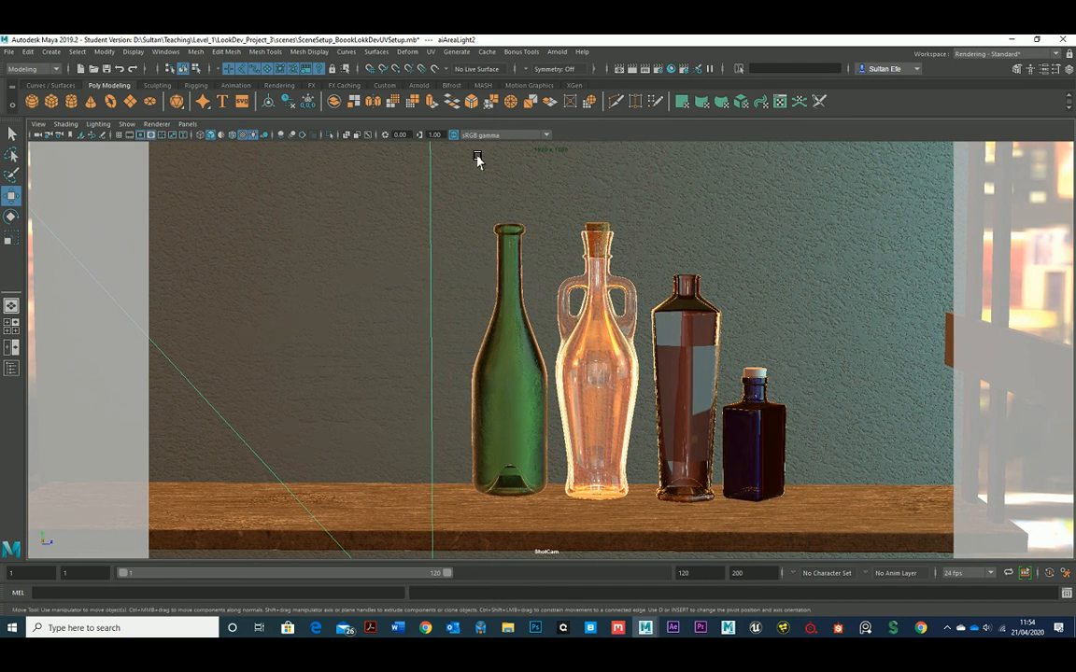
Step: Reopen the Arnold RenderView, raise its test resolution to the full 1920x1080 and render the ShotCam view
{"action": "left_click", "coordinate": [421, 86]}
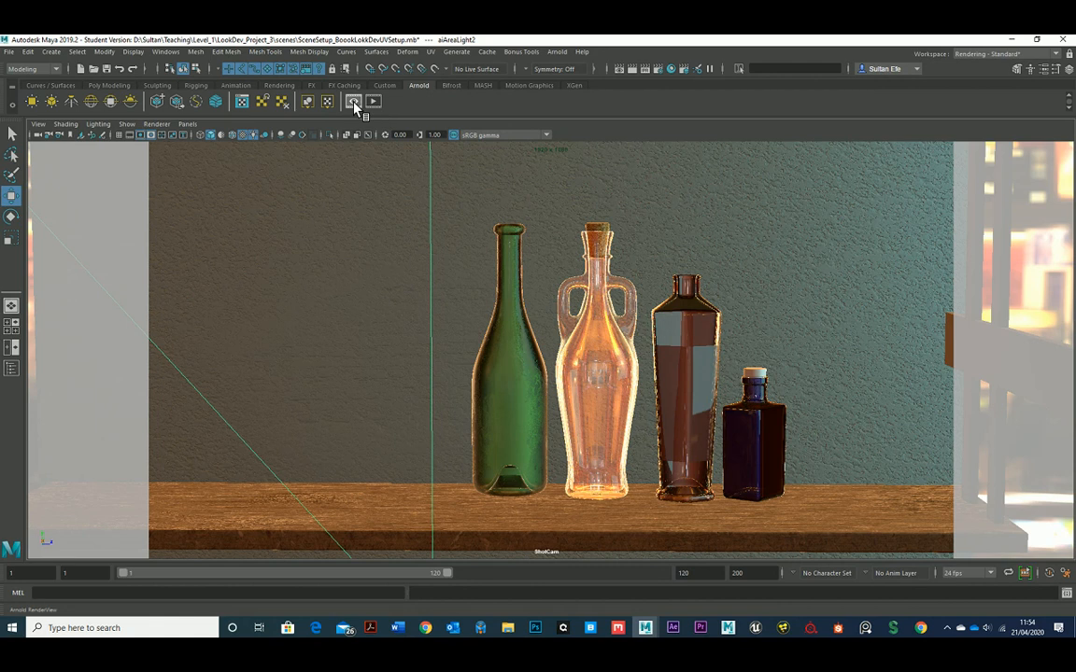
{"action": "left_click", "coordinate": [354, 105]}
{"action": "left_click_drag", "start_coordinate": [226, 74], "coordinate": [504, 90]}
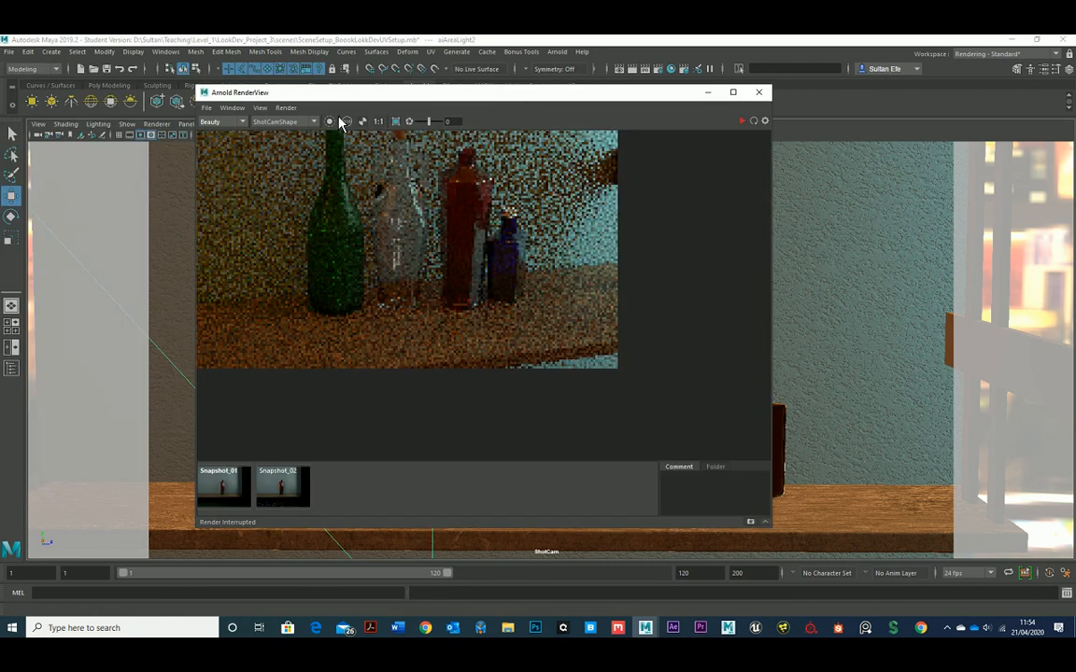
{"action": "left_click", "coordinate": [260, 108]}
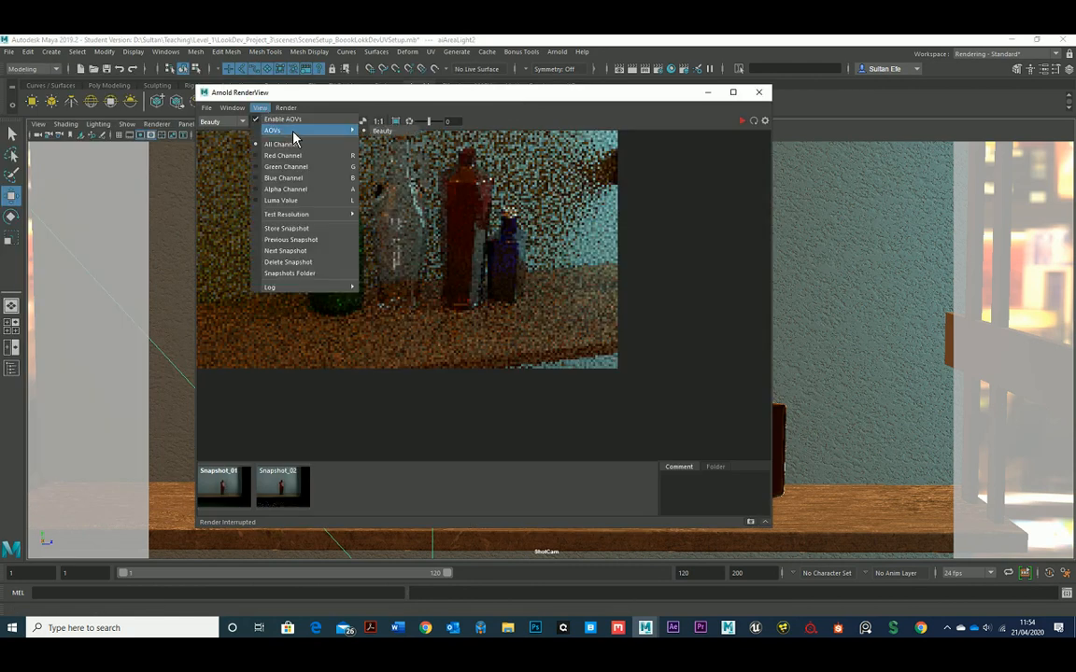
{"action": "mouse_move", "coordinate": [309, 216]}
{"action": "left_click", "coordinate": [415, 272]}
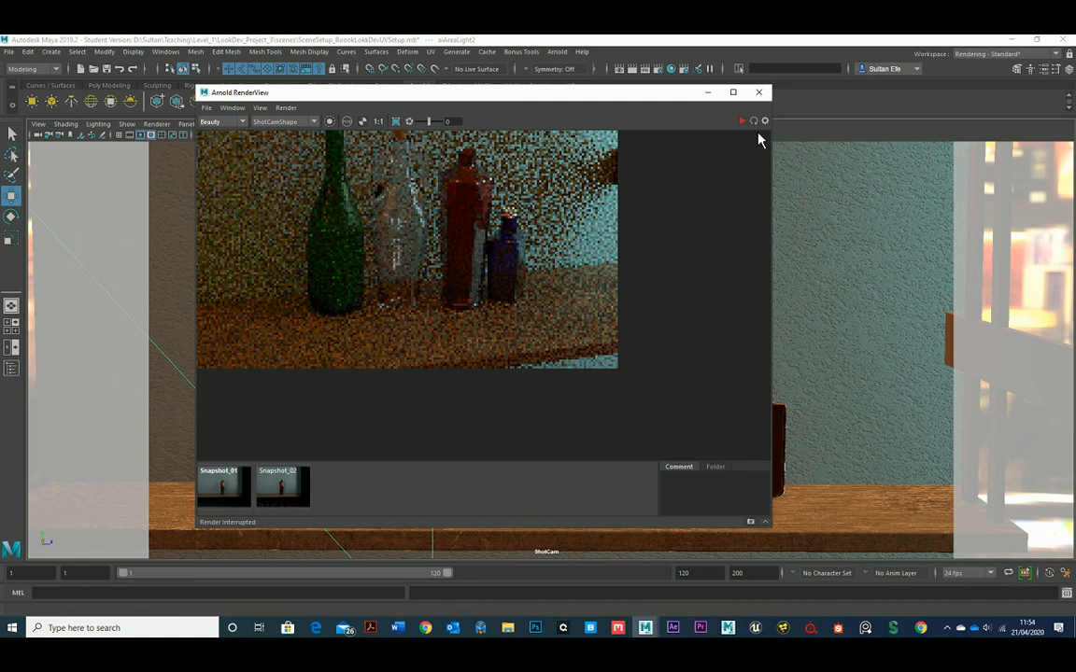
{"action": "left_click", "coordinate": [742, 121]}
Step: Examine the full-resolution render's shadows on the wall and the reflections and refraction in the glass bottles
{"action": "scroll", "coordinate": [501, 299], "scroll_direction": "down", "scroll_amount": 3}
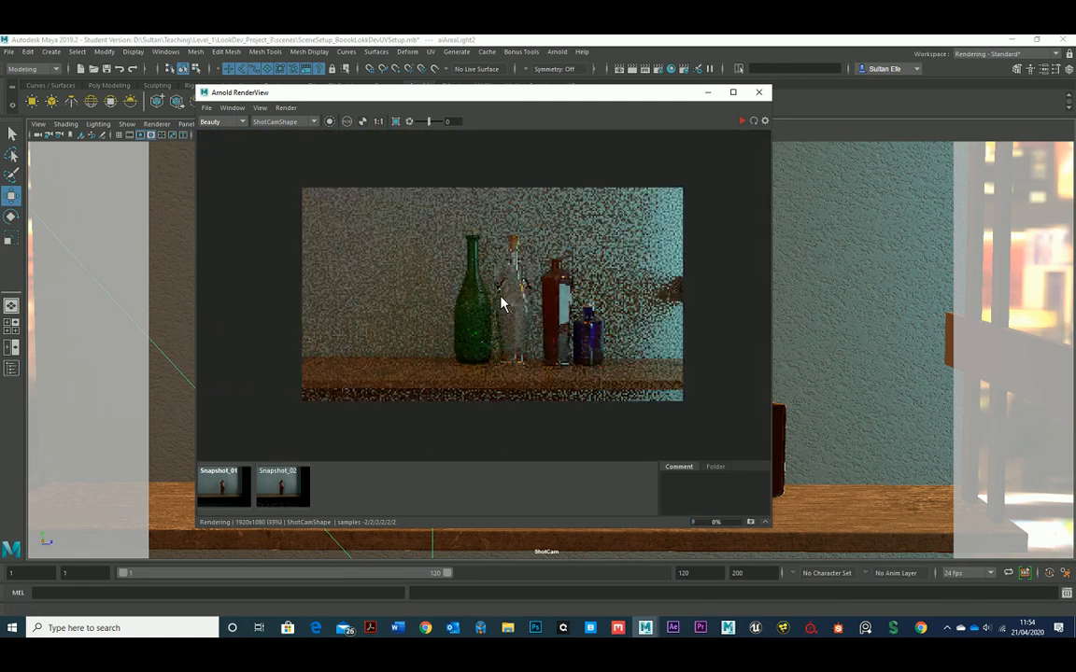
{"action": "scroll", "coordinate": [501, 303], "scroll_direction": "down", "scroll_amount": 1}
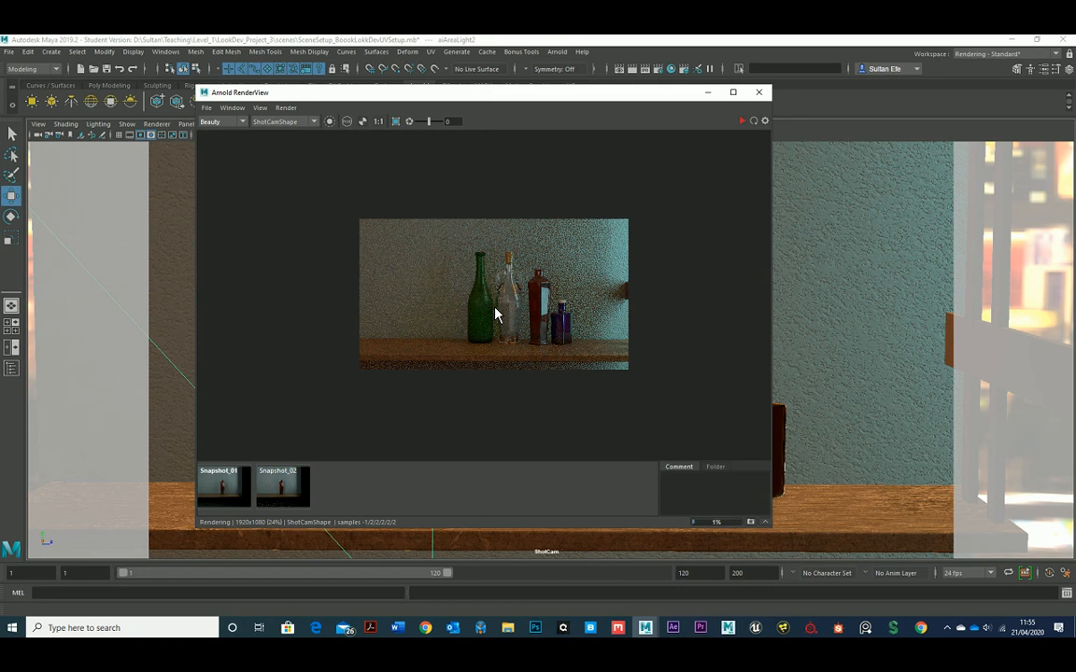
{"action": "scroll", "coordinate": [492, 344], "scroll_direction": "up", "scroll_amount": 2}
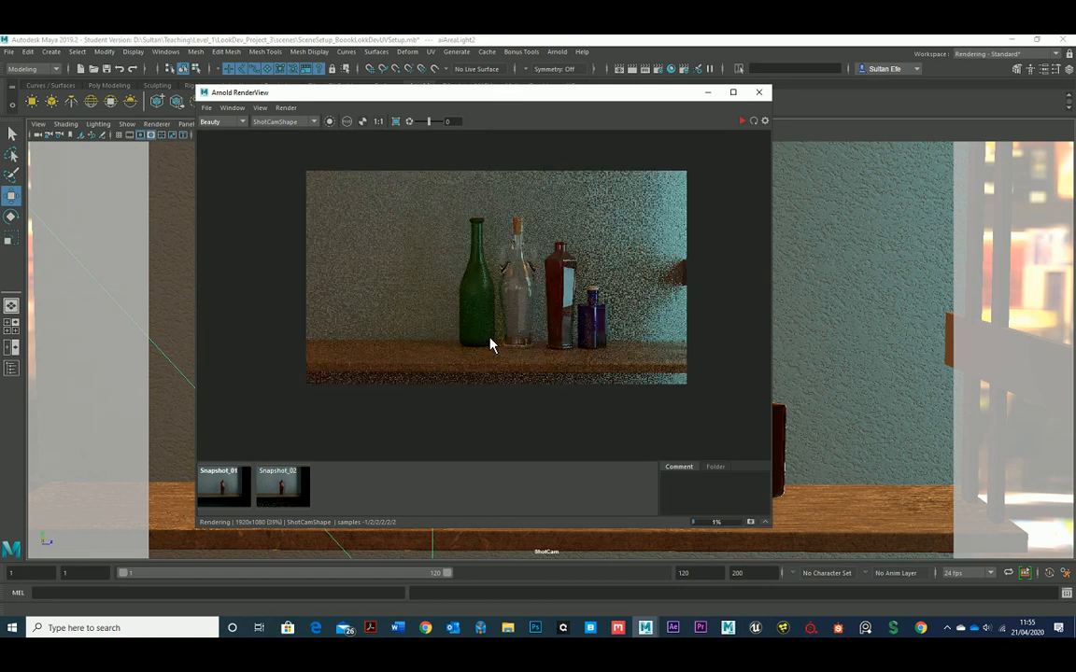
{"action": "scroll", "coordinate": [492, 344], "scroll_direction": "up", "scroll_amount": 1}
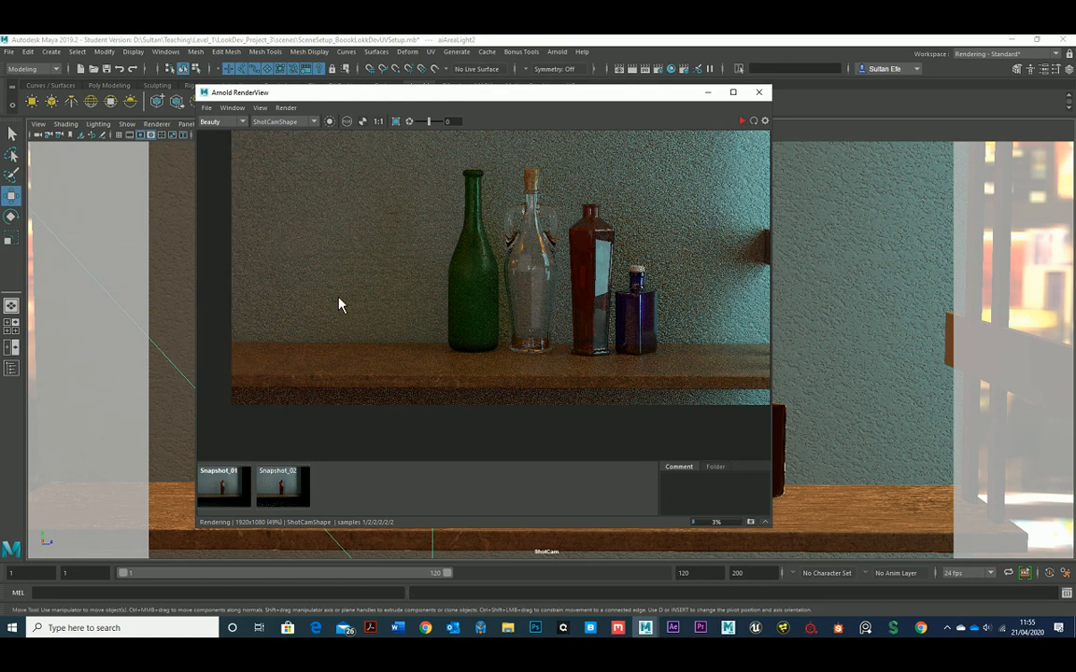
{"action": "scroll", "coordinate": [456, 324], "scroll_direction": "down", "scroll_amount": 2}
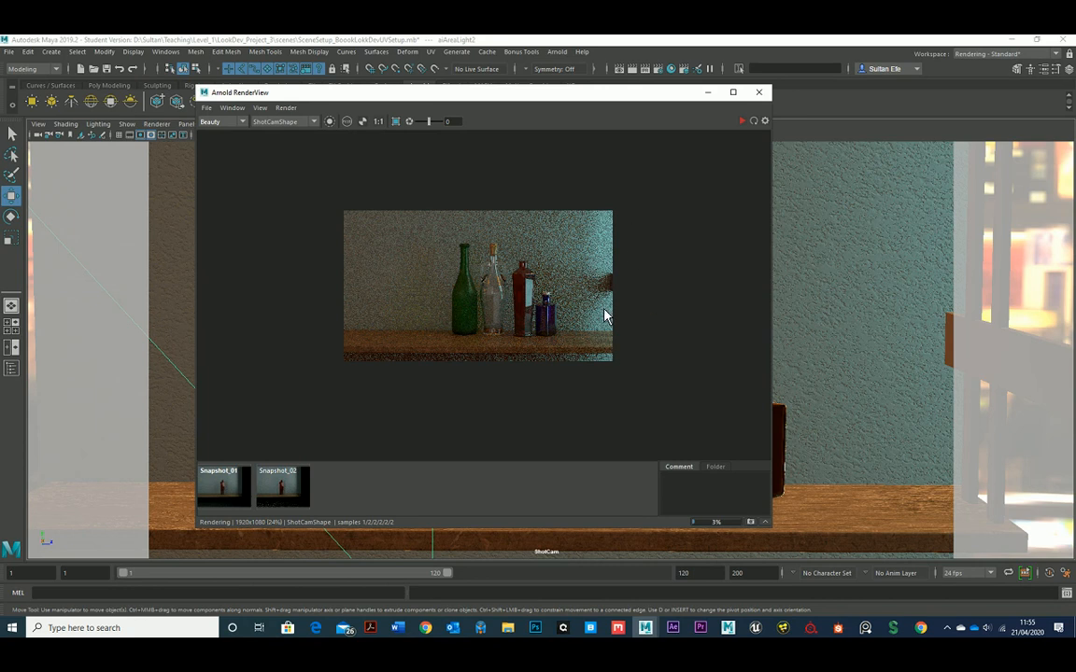
{"action": "scroll", "coordinate": [544, 319], "scroll_direction": "up", "scroll_amount": 2}
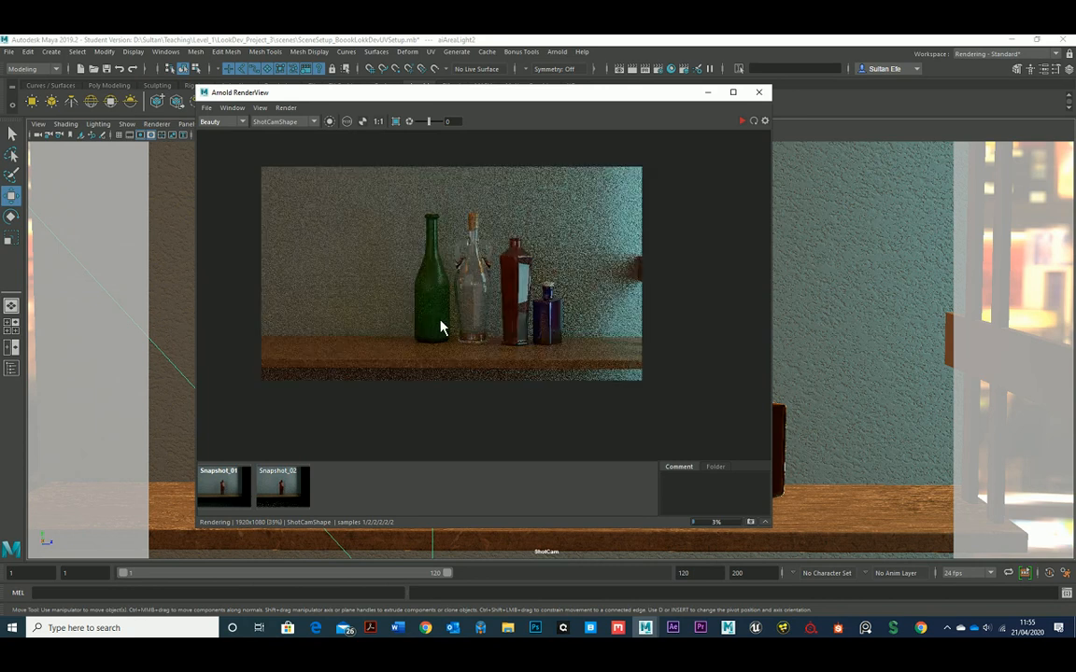
{"action": "middle_click_drag", "start_coordinate": [441, 327], "coordinate": [445, 330]}
{"action": "scroll", "coordinate": [436, 330], "scroll_direction": "up", "scroll_amount": 2}
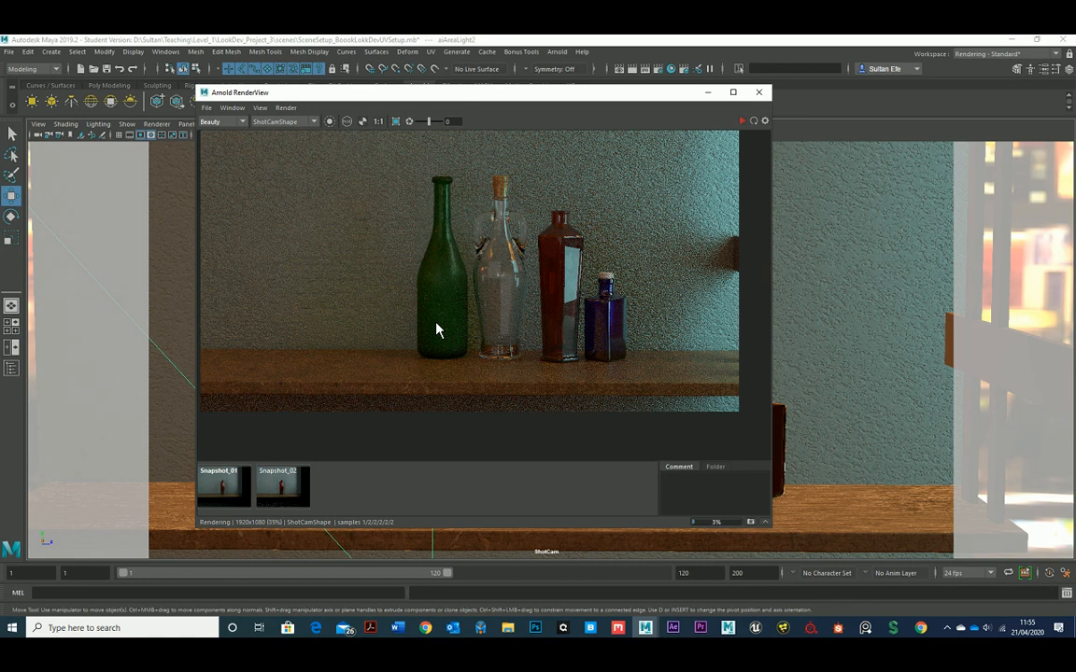
{"action": "scroll", "coordinate": [436, 330], "scroll_direction": "down", "scroll_amount": 2}
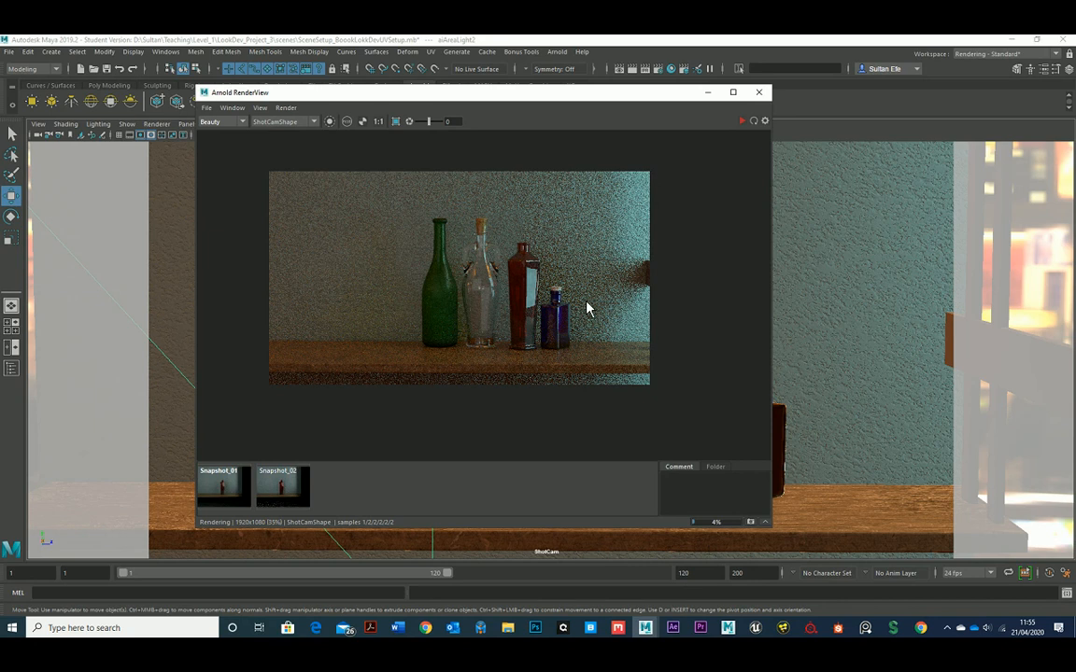
{"action": "scroll", "coordinate": [589, 315], "scroll_direction": "up", "scroll_amount": 2}
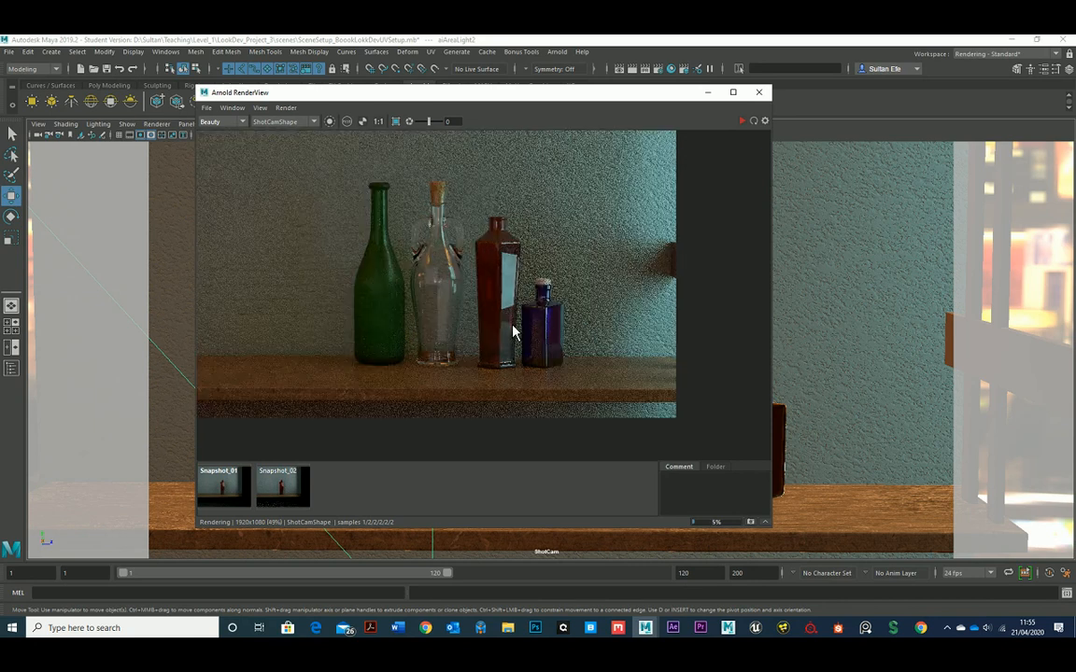
{"action": "scroll", "coordinate": [512, 331], "scroll_direction": "down", "scroll_amount": 2}
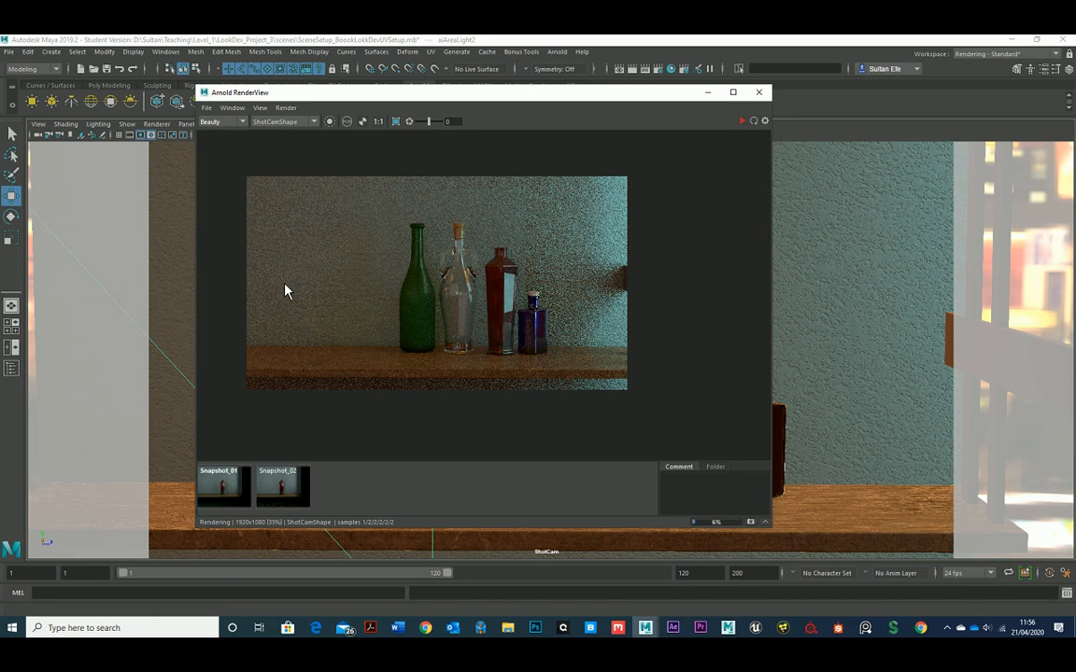
{"action": "scroll", "coordinate": [379, 311], "scroll_direction": "up", "scroll_amount": 2}
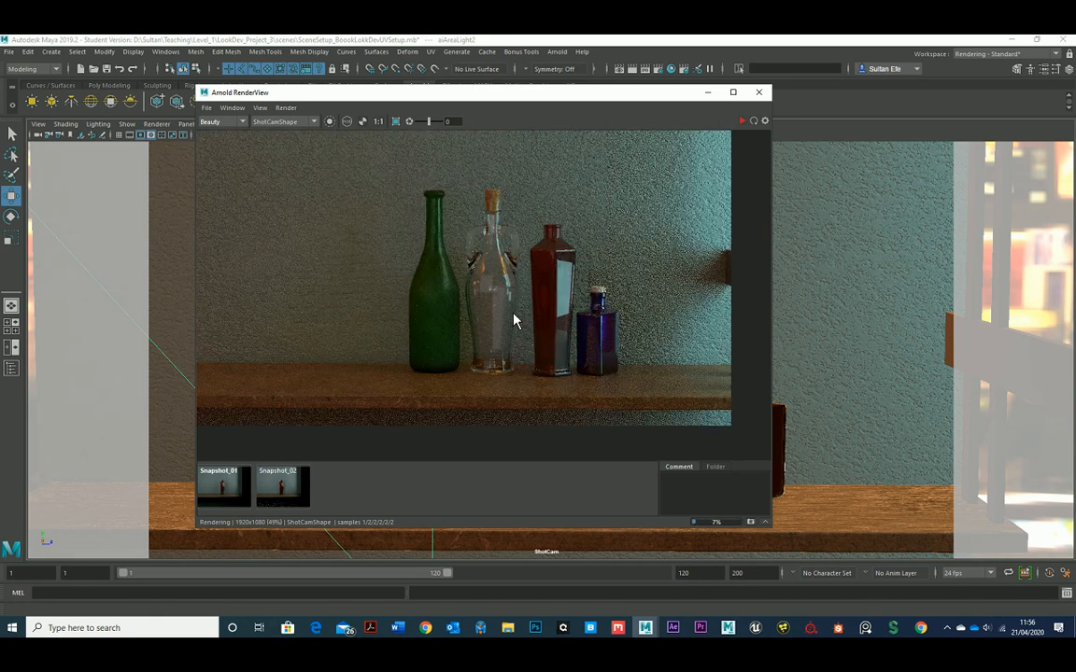
{"action": "middle_click_drag", "start_coordinate": [512, 319], "coordinate": [481, 318]}
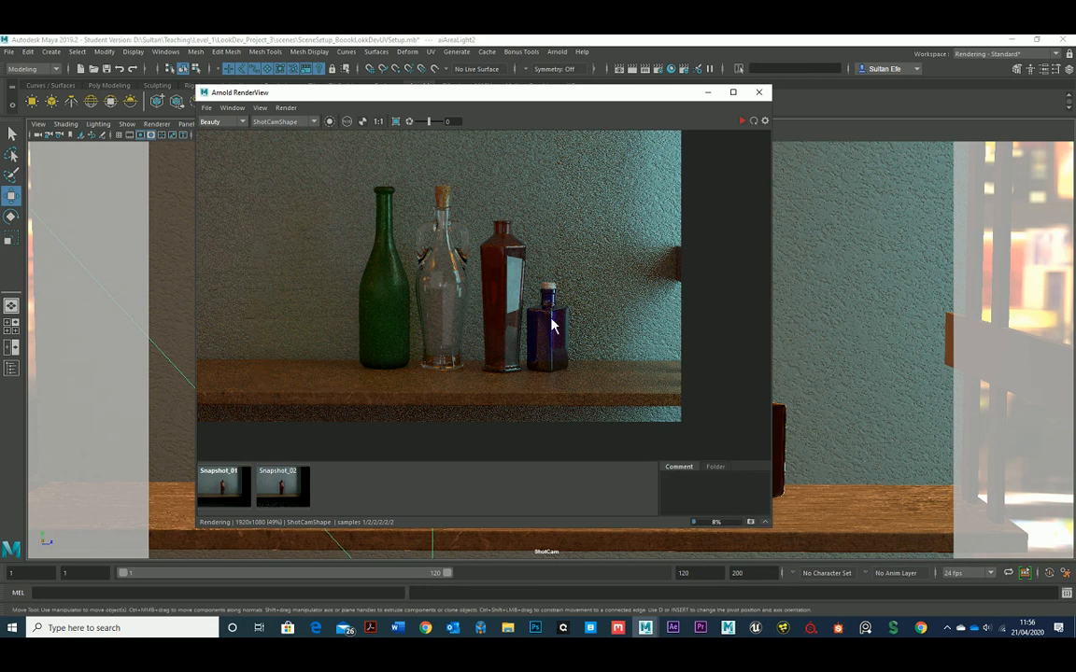
{"action": "middle_click_drag", "start_coordinate": [552, 317], "coordinate": [531, 317]}
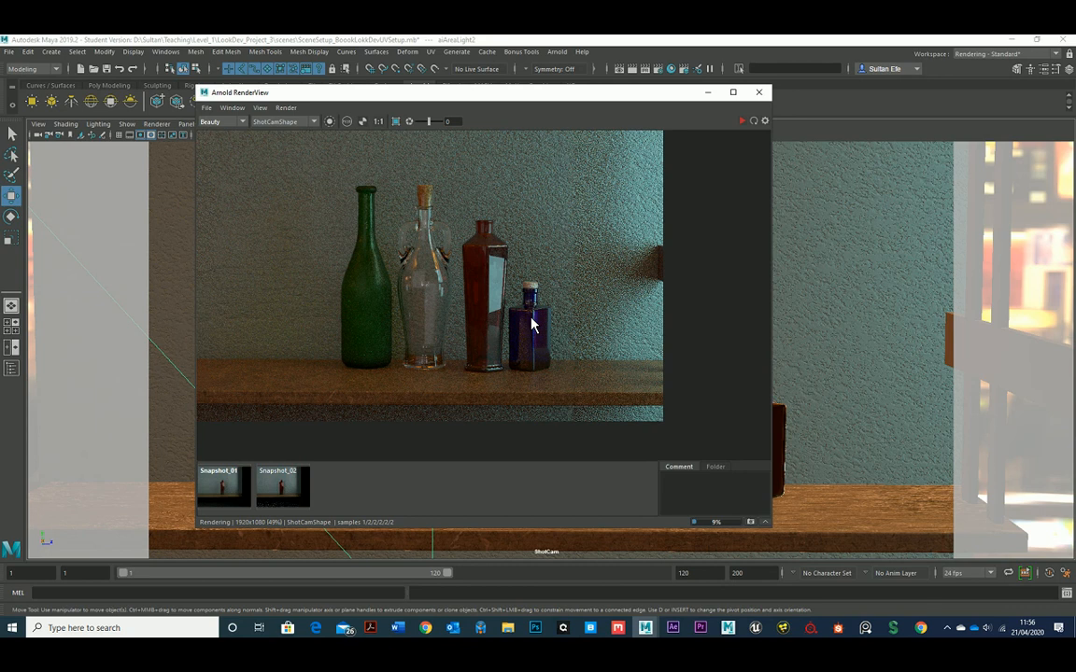
{"action": "scroll", "coordinate": [443, 301], "scroll_direction": "up", "scroll_amount": 2}
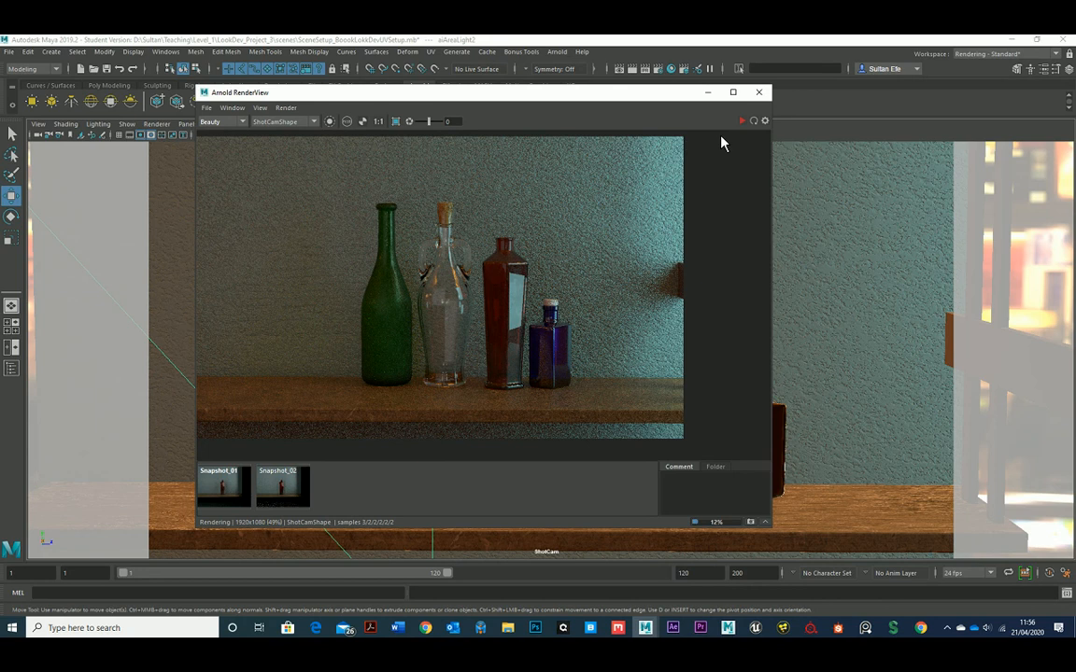
Step: Switch to the Rendering menu set and look up the Arnold Denoiser (noice) among the Arnold utilities
{"action": "left_click", "coordinate": [40, 68]}
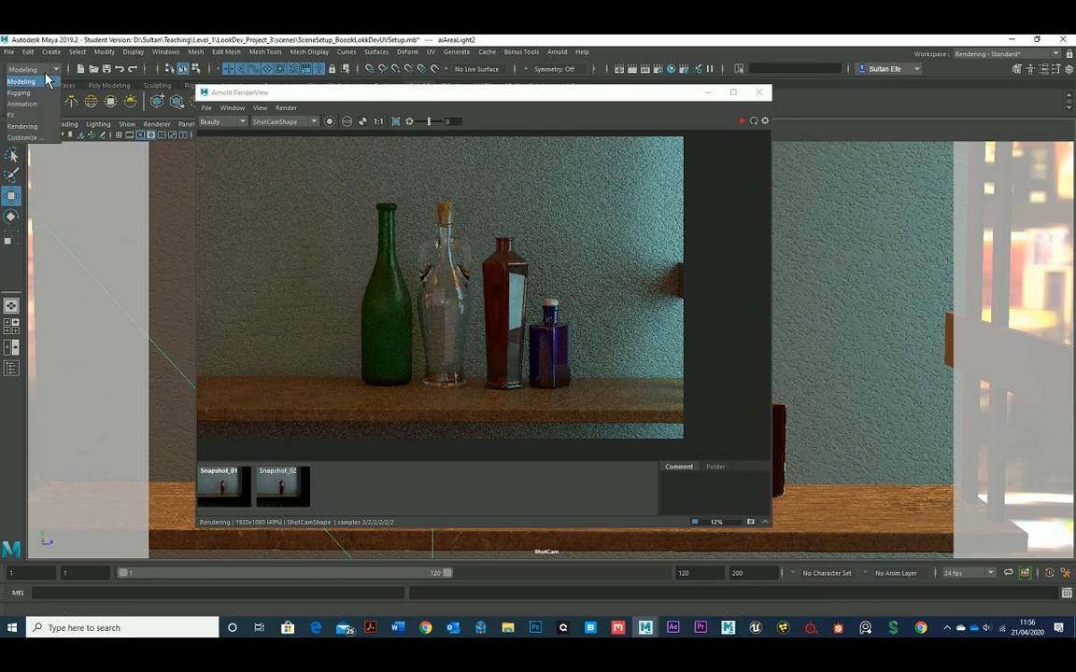
{"action": "left_click", "coordinate": [28, 128]}
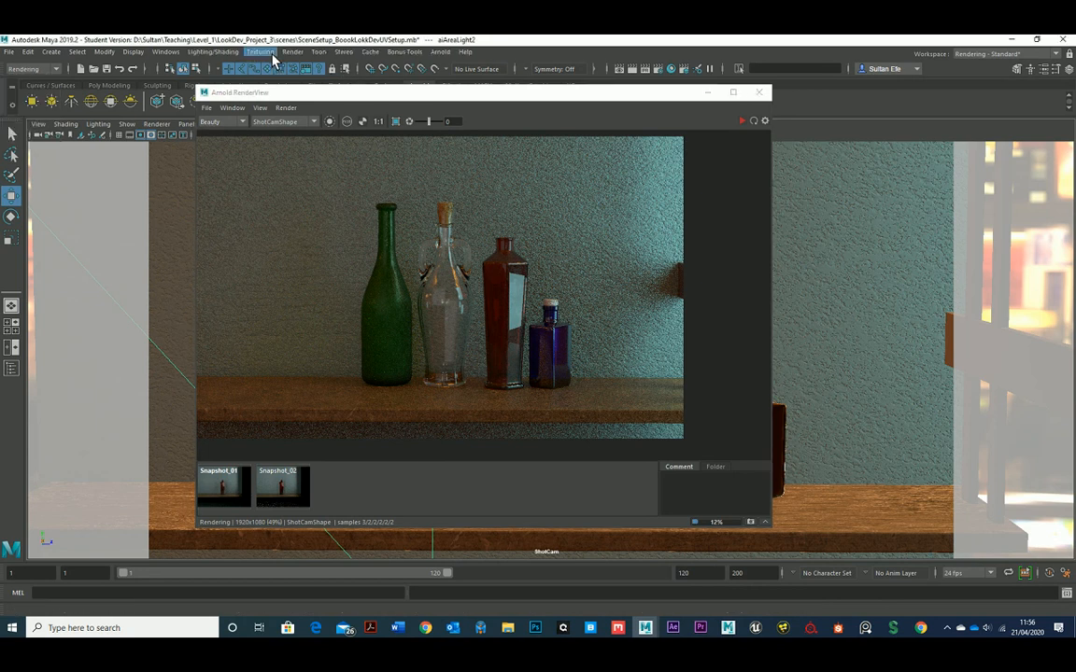
{"action": "left_click", "coordinate": [439, 52]}
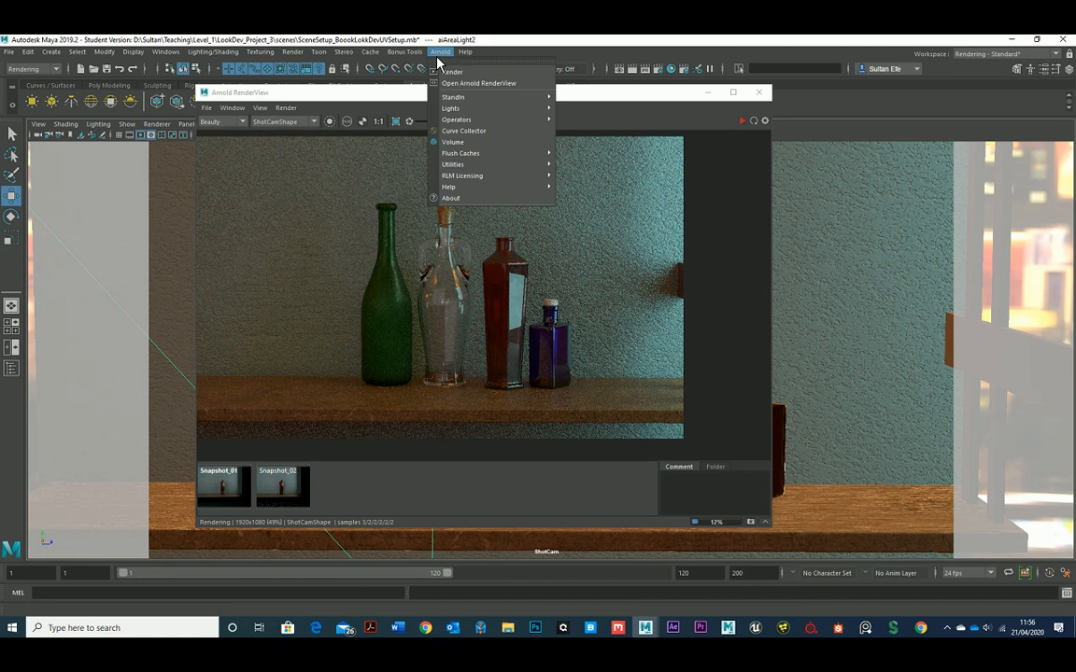
{"action": "mouse_move", "coordinate": [520, 166]}
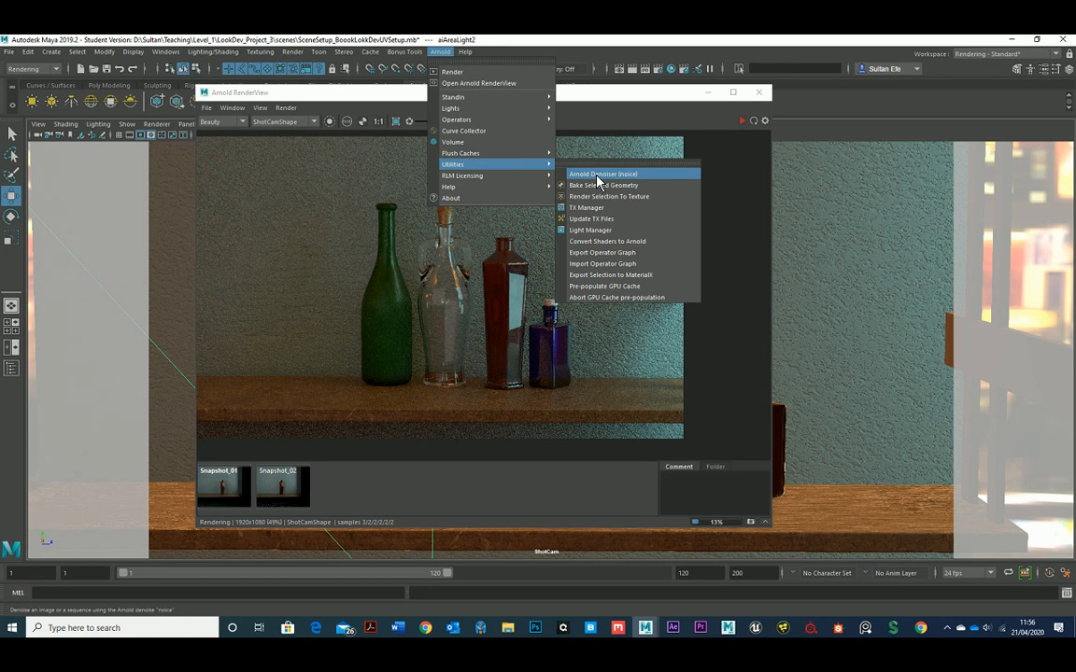
{"action": "left_click", "coordinate": [367, 106]}
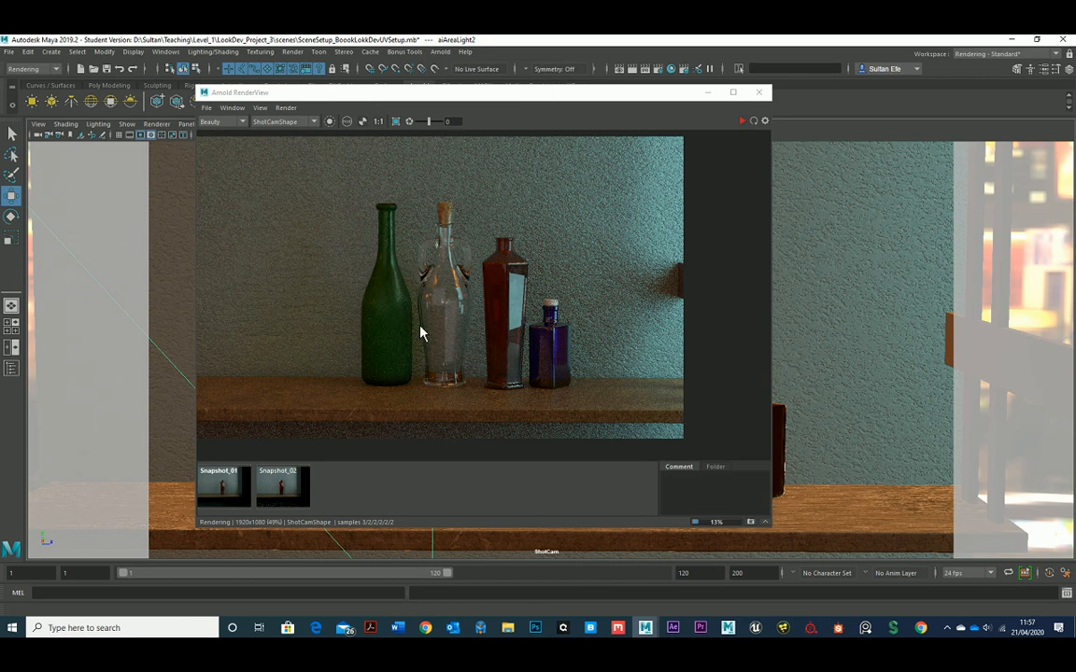
Step: Store a snapshot of the current ShotCam render and run the live IPR render
{"action": "scroll", "coordinate": [408, 337], "scroll_direction": "up", "scroll_amount": 1}
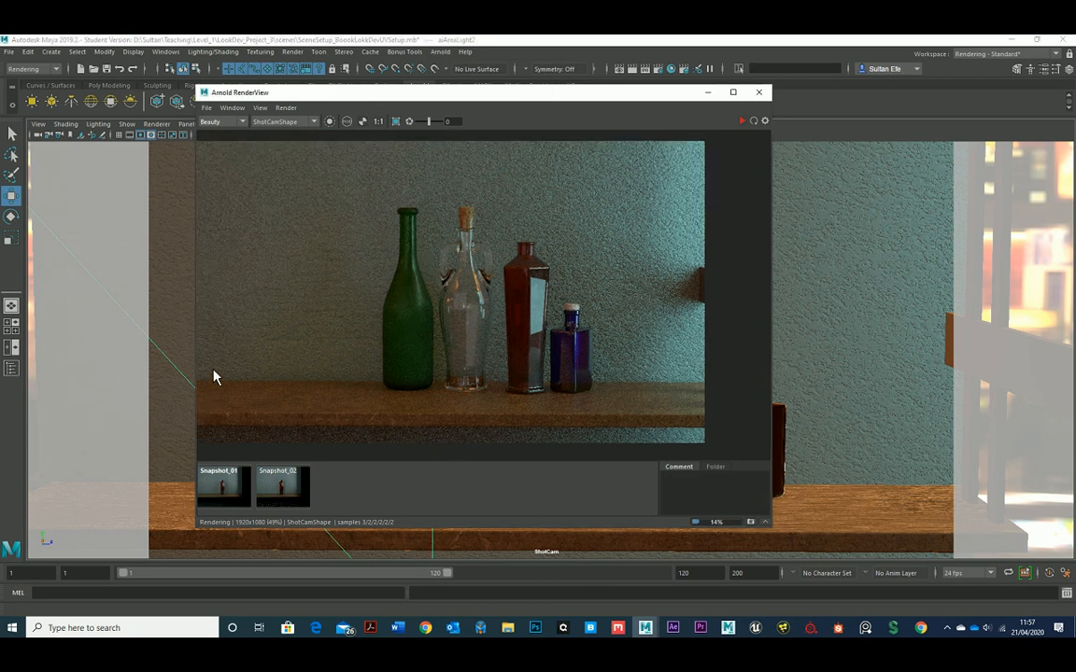
{"action": "left_click", "coordinate": [740, 122]}
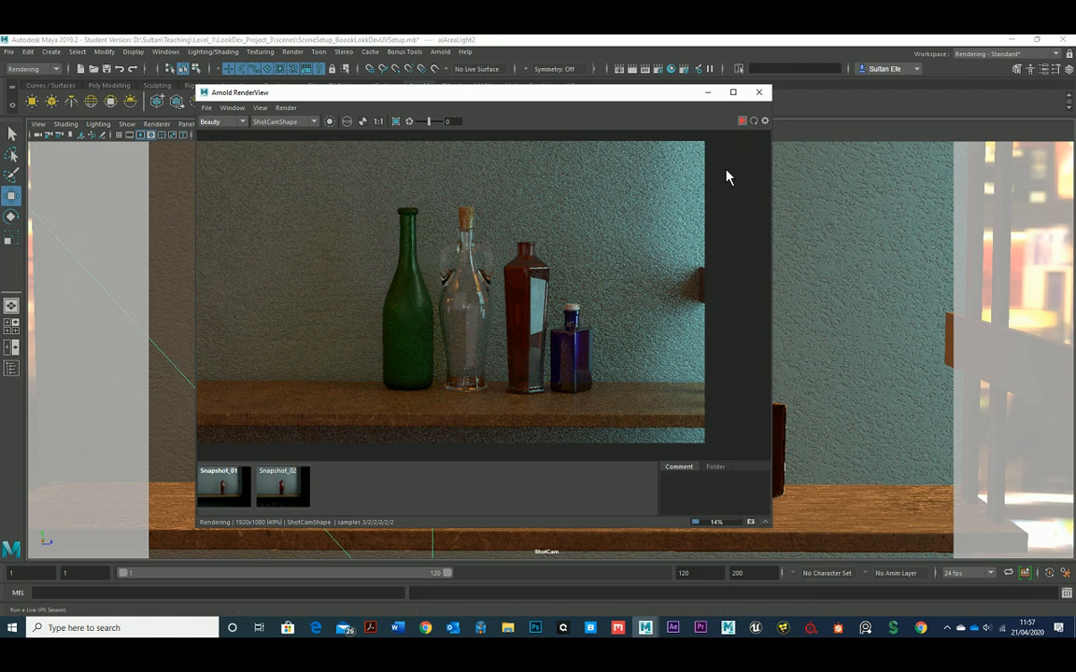
{"action": "left_click", "coordinate": [750, 523]}
{"action": "left_click", "coordinate": [741, 123]}
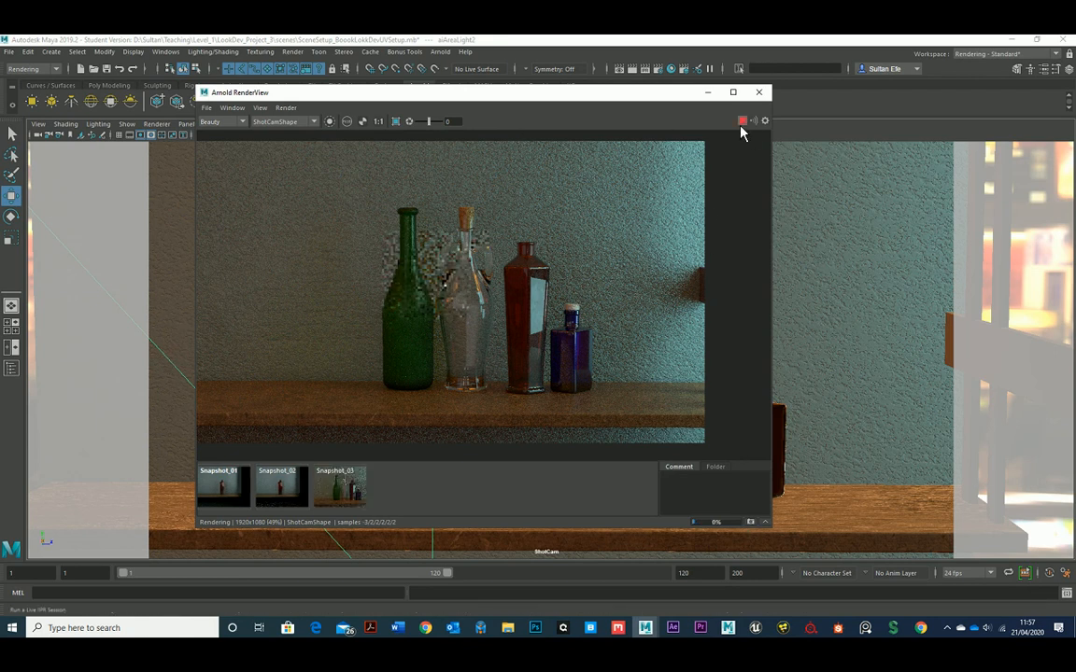
Step: Restrict rendering to a strip along the shelf's front edge and set the samples of aiAreaLight2 to 2
{"action": "left_click", "coordinate": [1045, 70]}
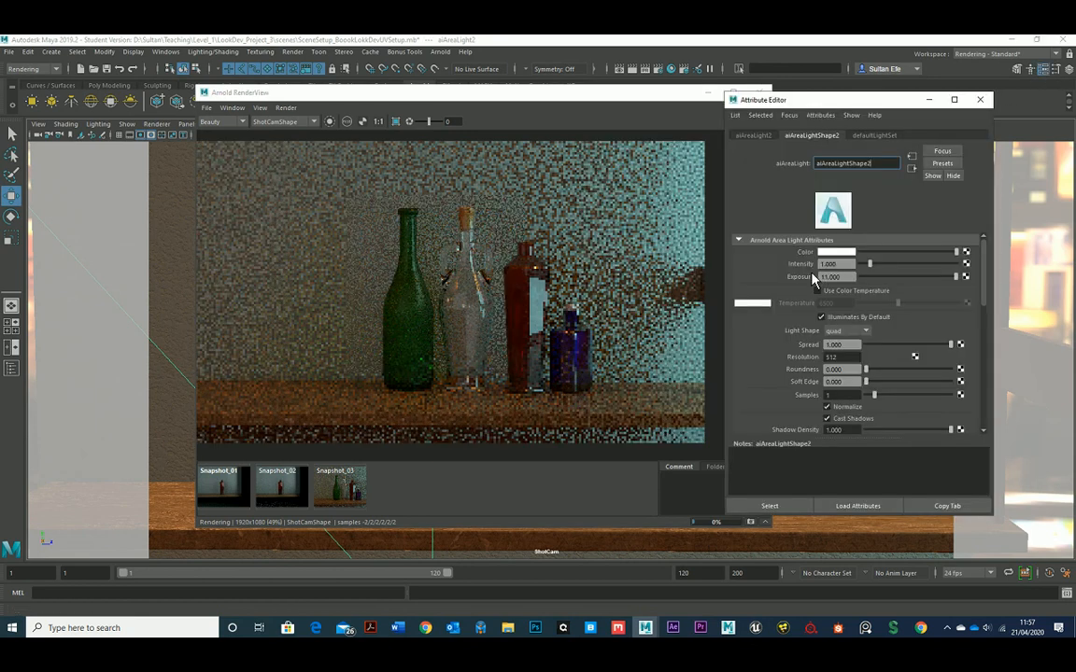
{"action": "scroll", "coordinate": [814, 278], "scroll_direction": "down", "scroll_amount": 3}
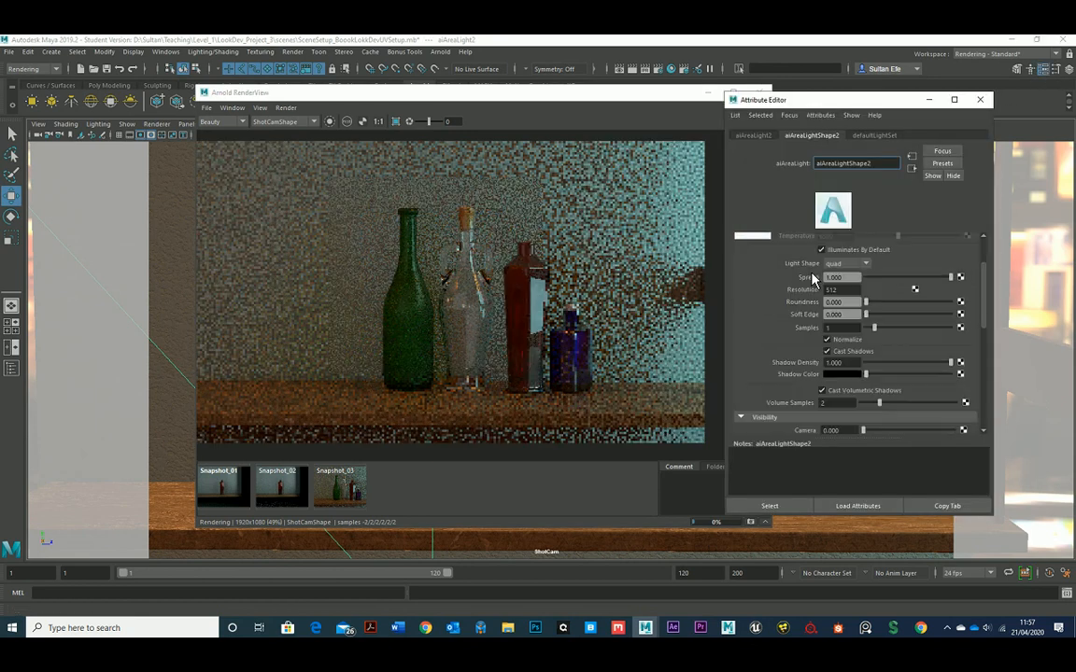
{"action": "double_click", "coordinate": [839, 328]}
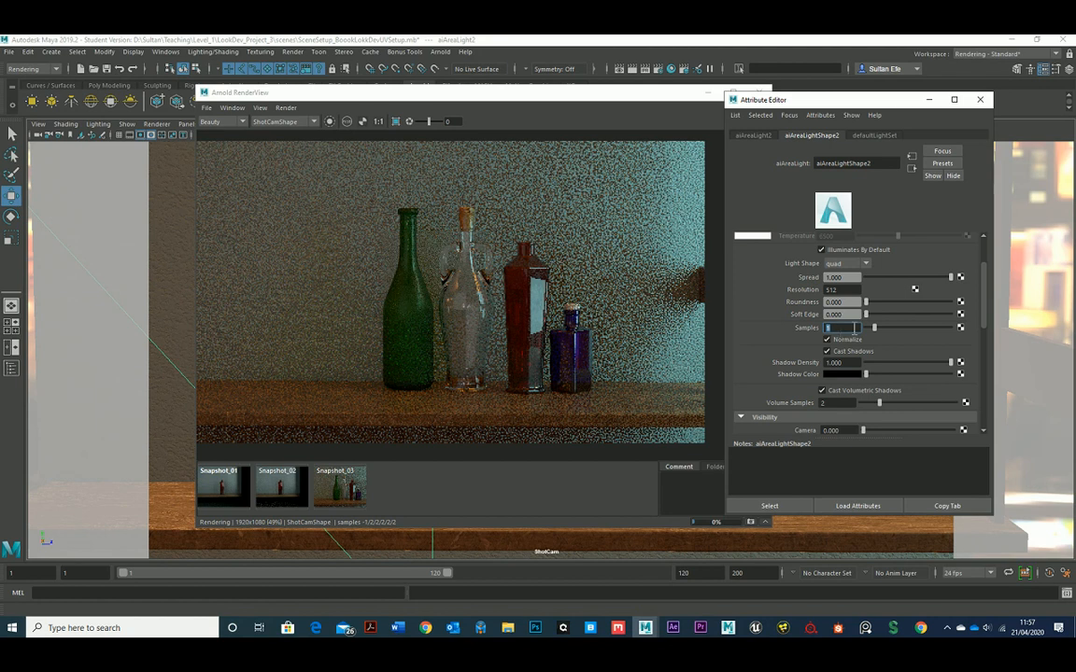
{"action": "left_click", "coordinate": [398, 128]}
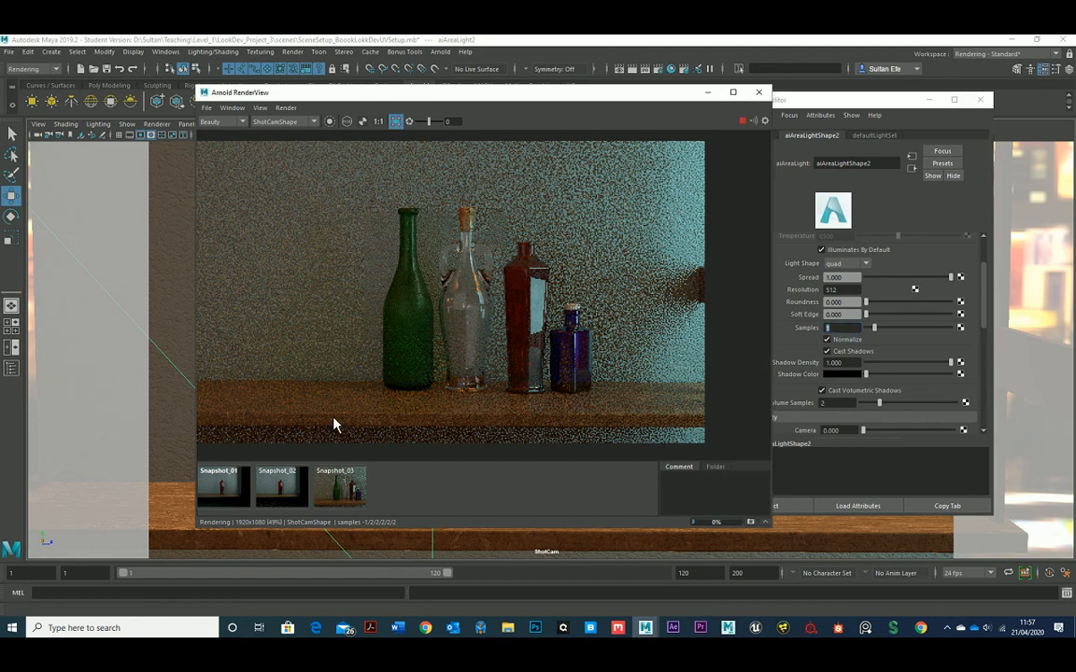
{"action": "left_click_drag", "start_coordinate": [330, 415], "coordinate": [676, 419]}
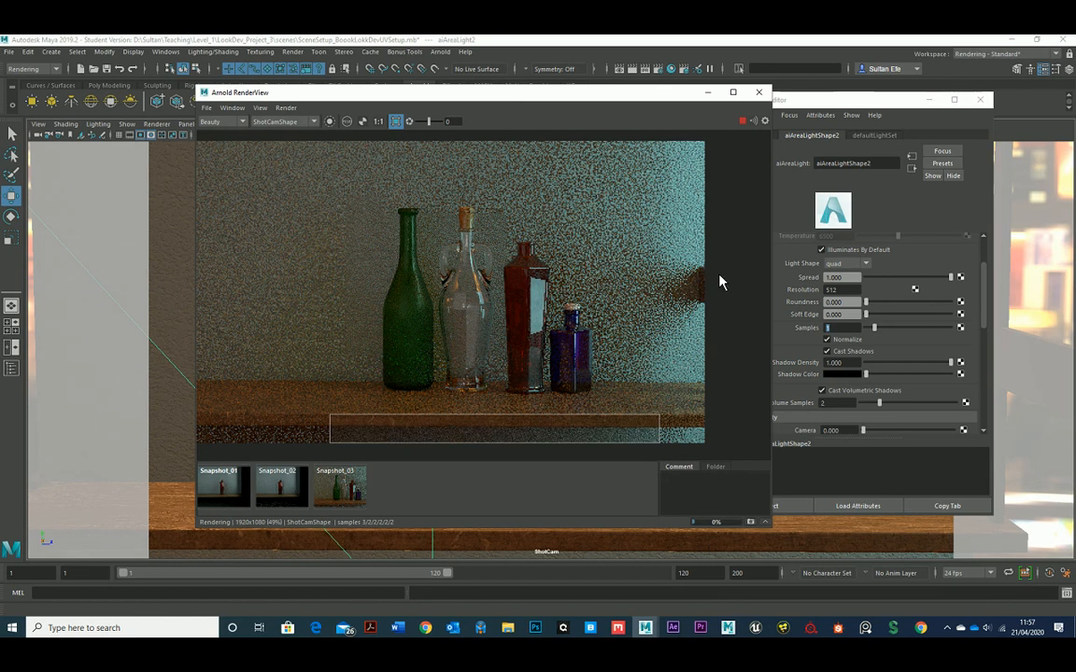
{"action": "left_click", "coordinate": [821, 104]}
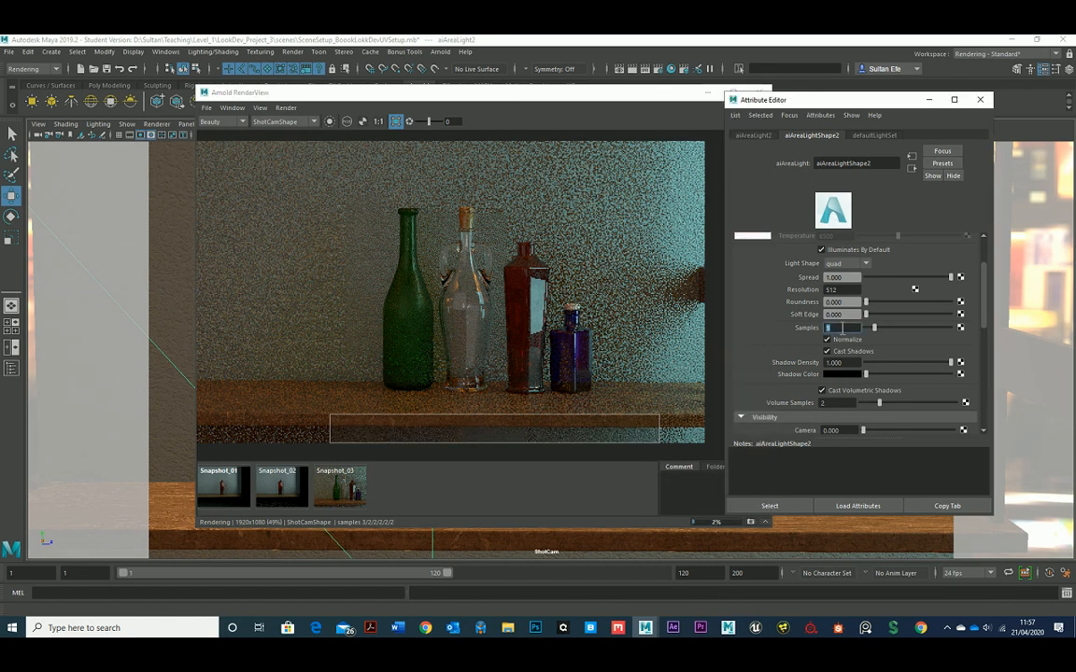
{"action": "type", "text": "2"}
{"action": "key", "text": "Return"}
Step: View the render at 1:1, replace the render region with one on the wall beside the blue bottle, and reselect aiAreaLight2
{"action": "left_click", "coordinate": [378, 121]}
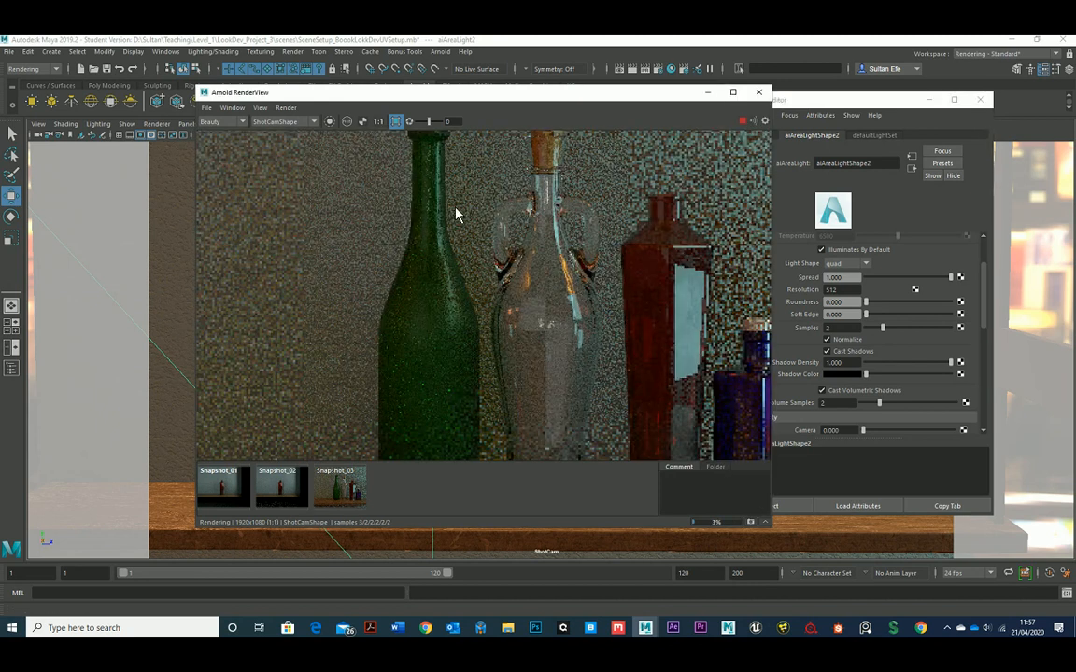
{"action": "middle_click_drag", "start_coordinate": [474, 308], "coordinate": [464, 237]}
{"action": "middle_click_drag", "start_coordinate": [557, 258], "coordinate": [514, 261]}
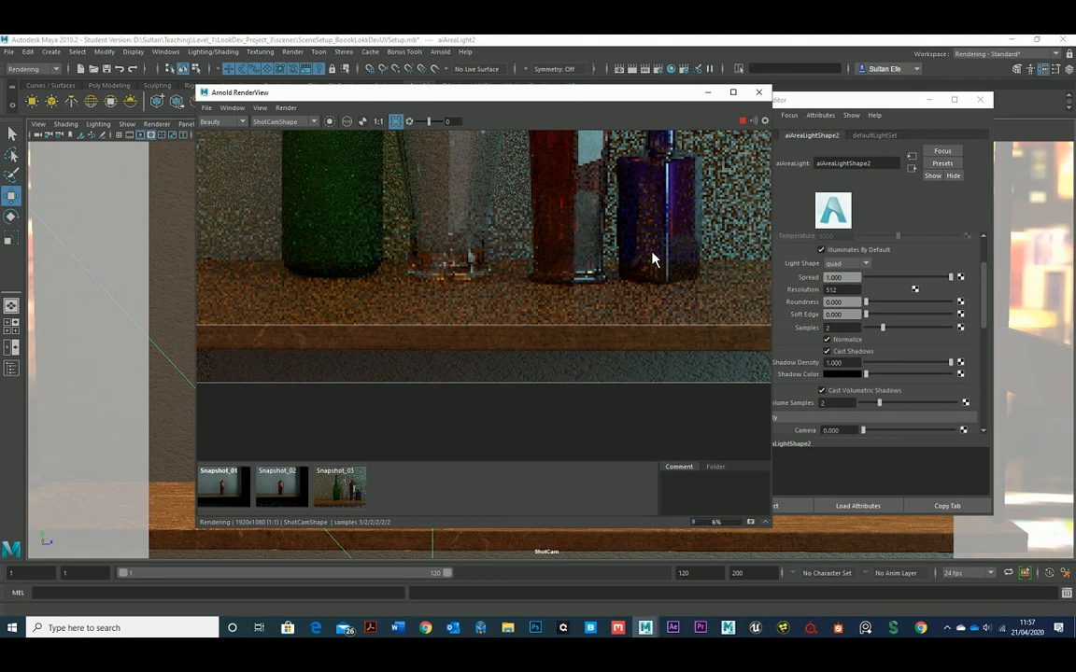
{"action": "middle_click_drag", "start_coordinate": [514, 329], "coordinate": [452, 457]}
{"action": "middle_click_drag", "start_coordinate": [650, 181], "coordinate": [578, 201]}
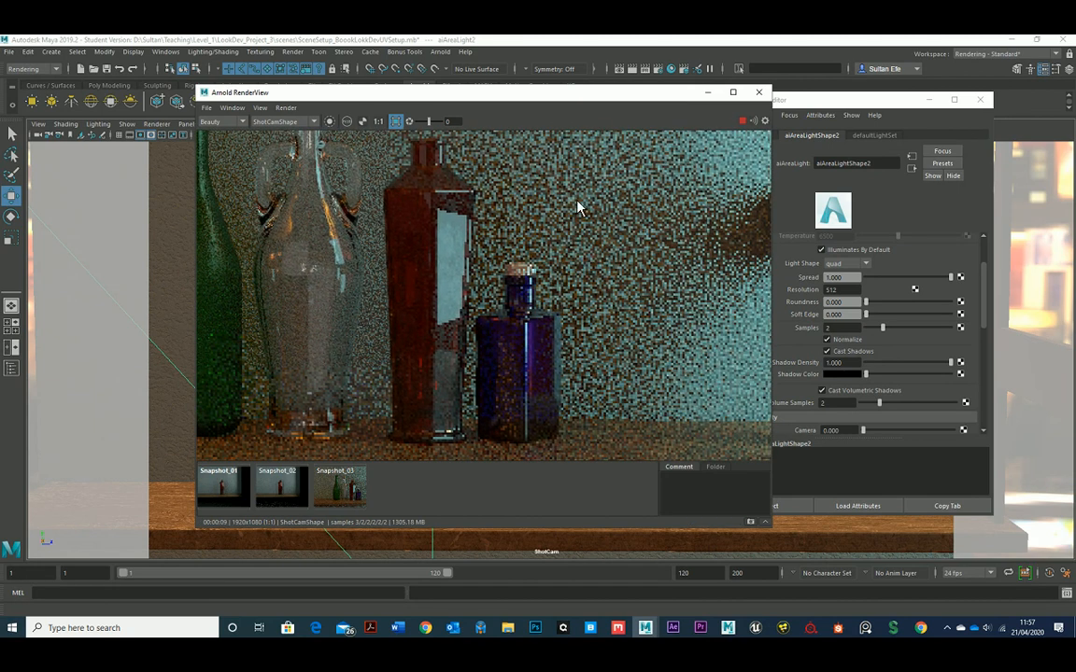
{"action": "left_click", "coordinate": [396, 122]}
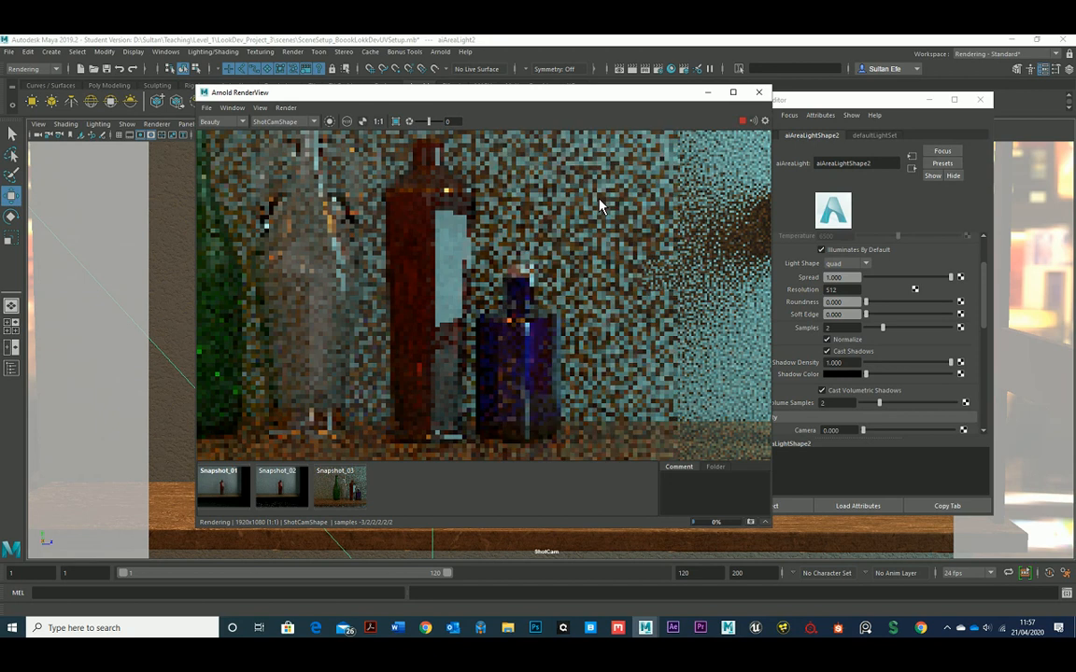
{"action": "left_click", "coordinate": [584, 256]}
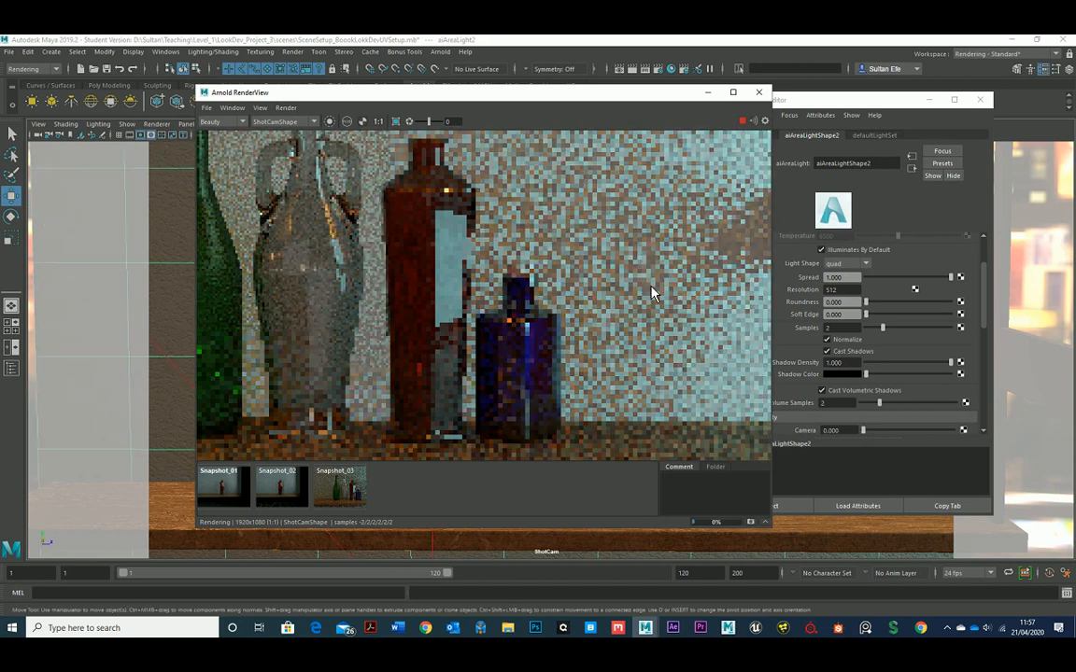
{"action": "left_click", "coordinate": [396, 121]}
{"action": "left_click_drag", "start_coordinate": [576, 178], "coordinate": [682, 381]}
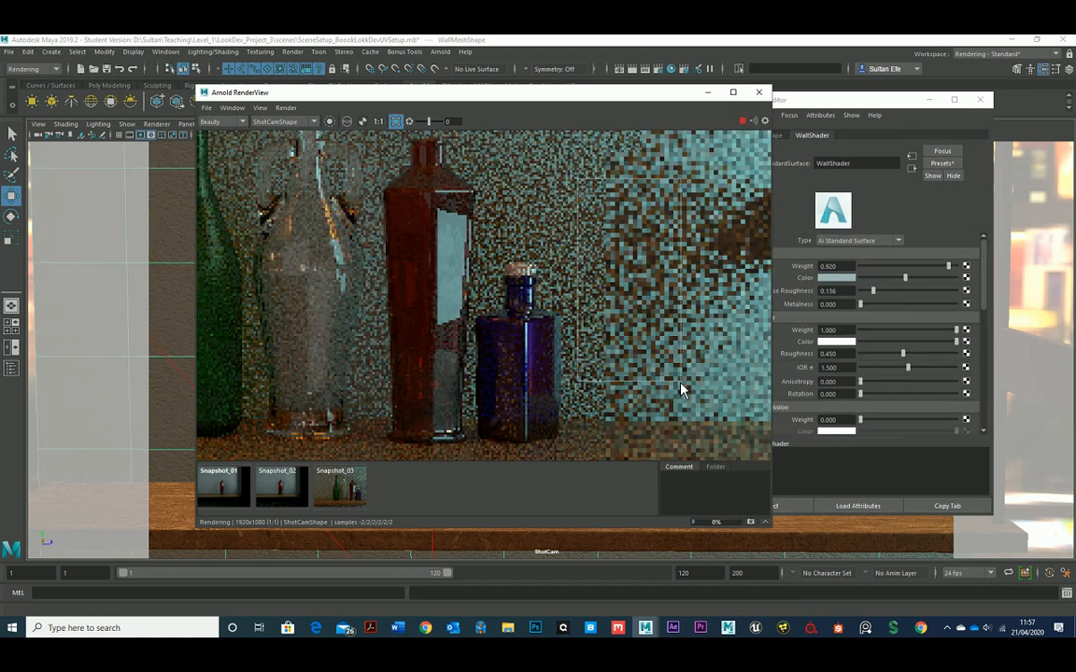
{"action": "left_click", "coordinate": [159, 350]}
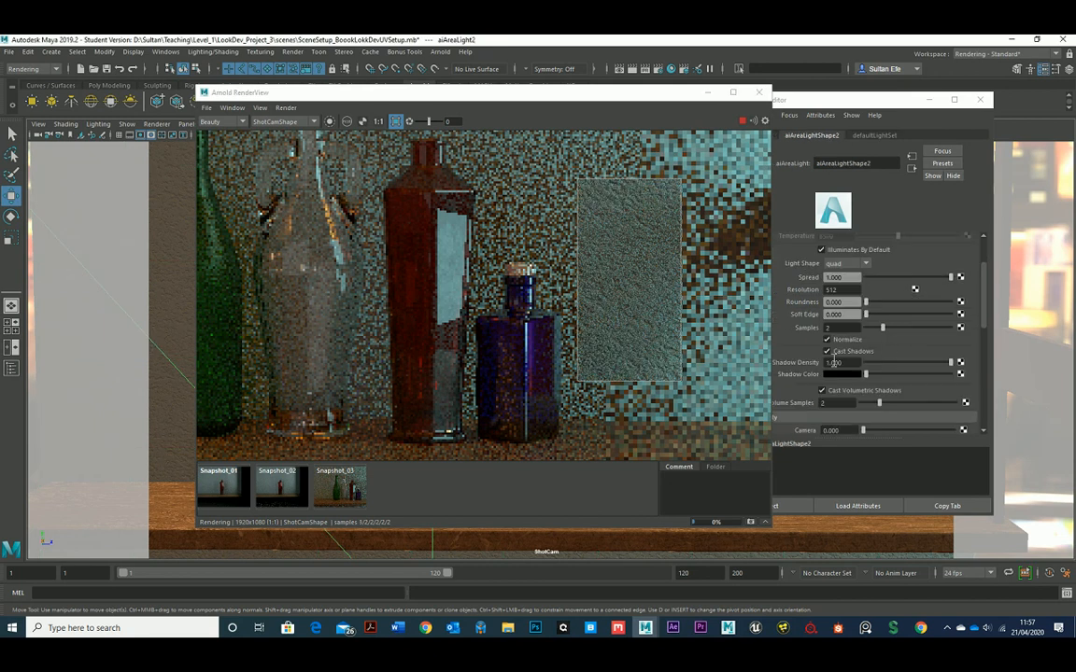
Step: Check the noise in the wall region, then select the sky dome light and set its samples to 2
{"action": "scroll", "coordinate": [701, 311], "scroll_direction": "down", "scroll_amount": 2}
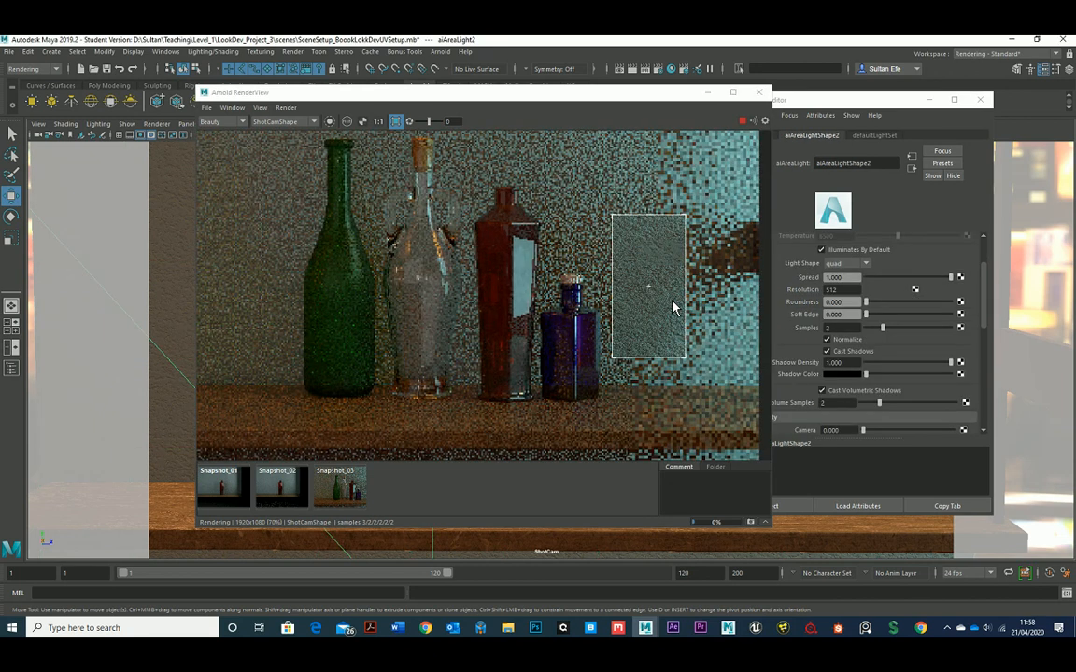
{"action": "scroll", "coordinate": [673, 308], "scroll_direction": "up", "scroll_amount": 2}
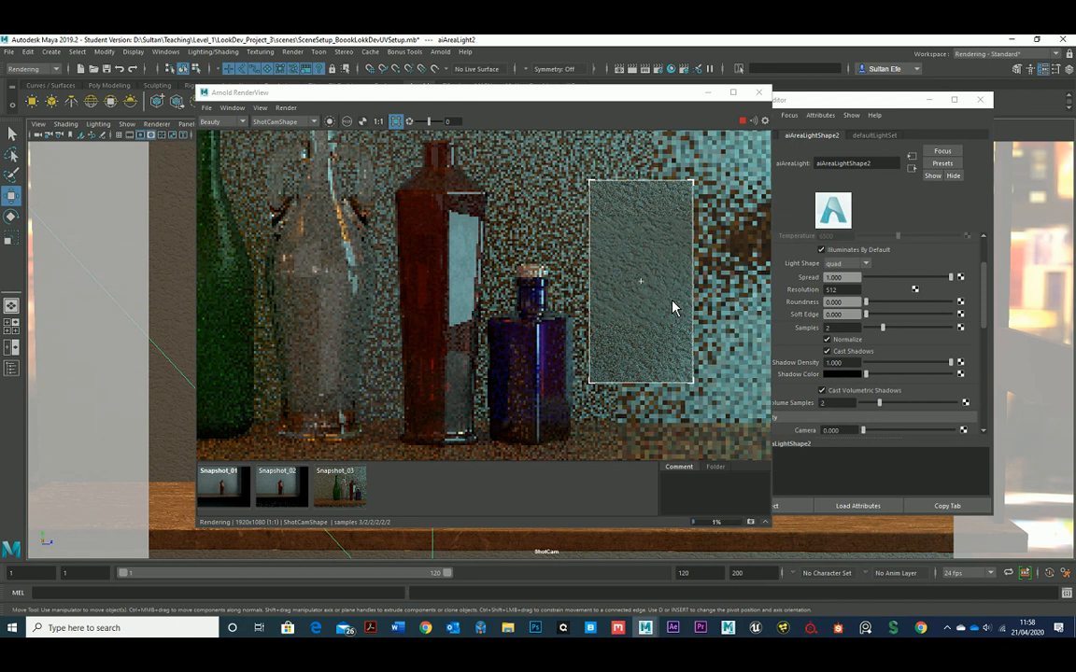
{"action": "scroll", "coordinate": [672, 308], "scroll_direction": "down", "scroll_amount": 2}
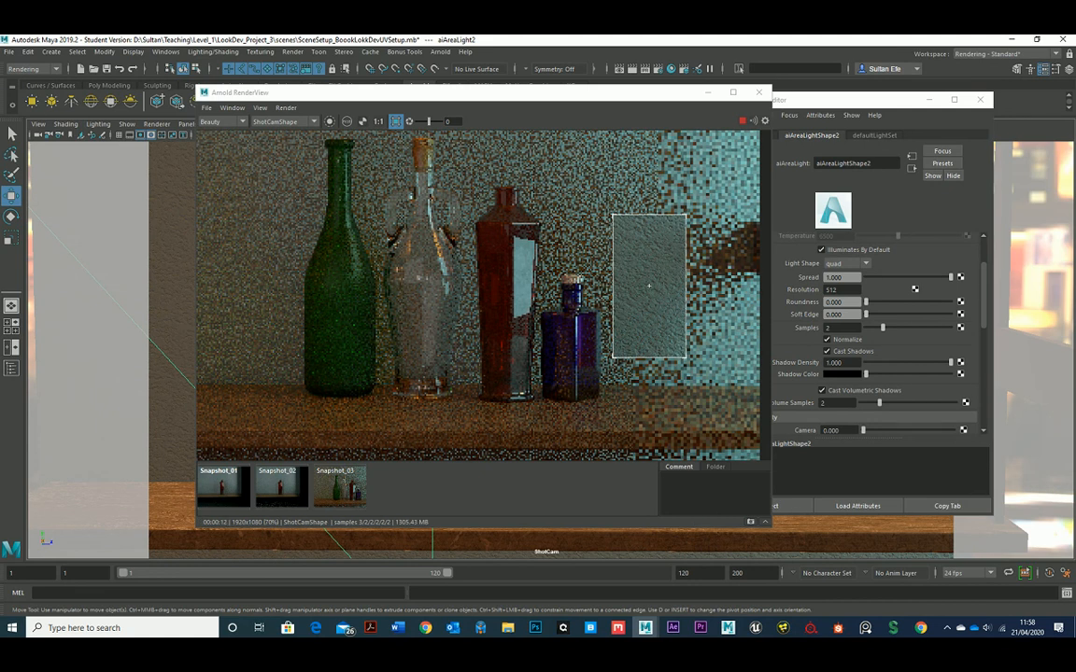
{"action": "left_click", "coordinate": [1023, 292]}
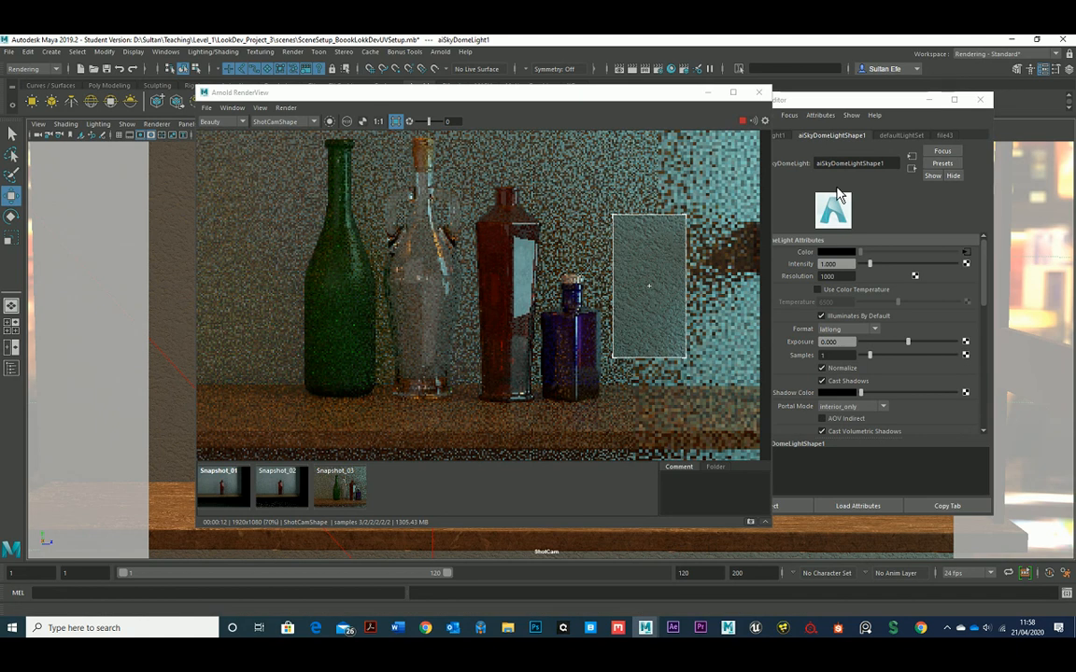
{"action": "left_click", "coordinate": [835, 355]}
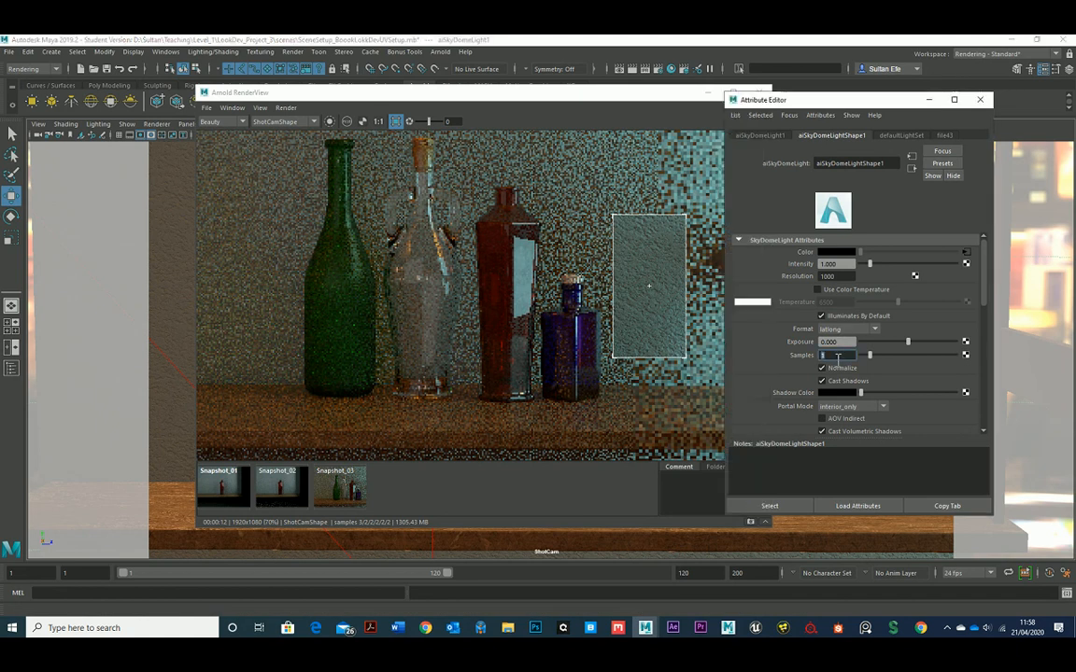
{"action": "type", "text": "2"}
{"action": "key", "text": "Return"}
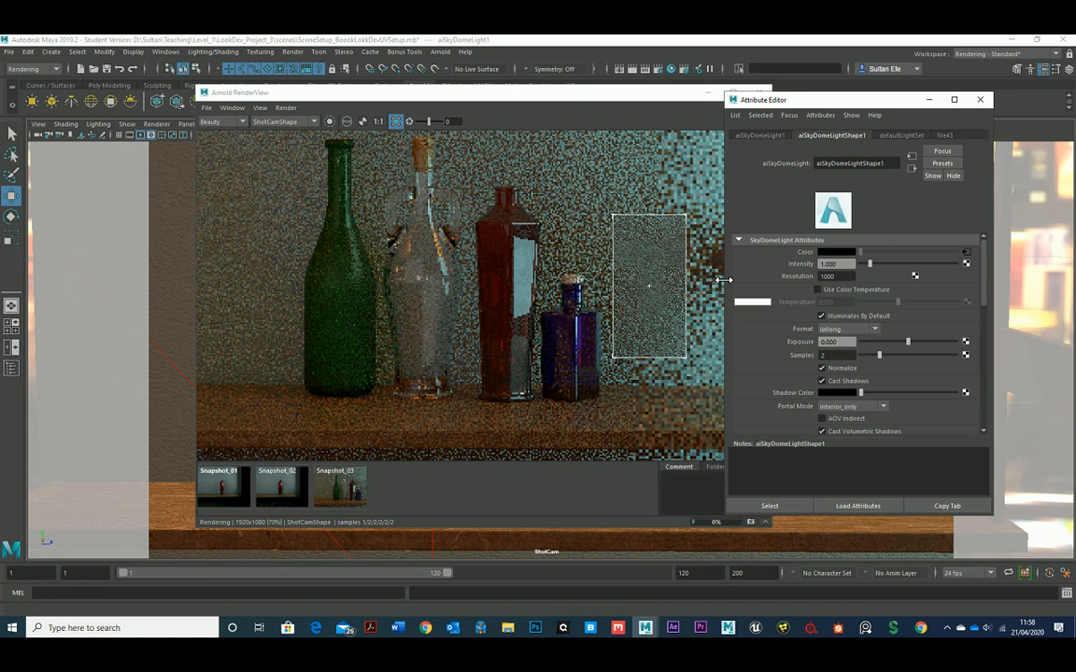
Step: Clear the floating windows out of the way and switch the viewport to the perspective camera, framing the bottle set and its lights
{"action": "left_click", "coordinate": [932, 100]}
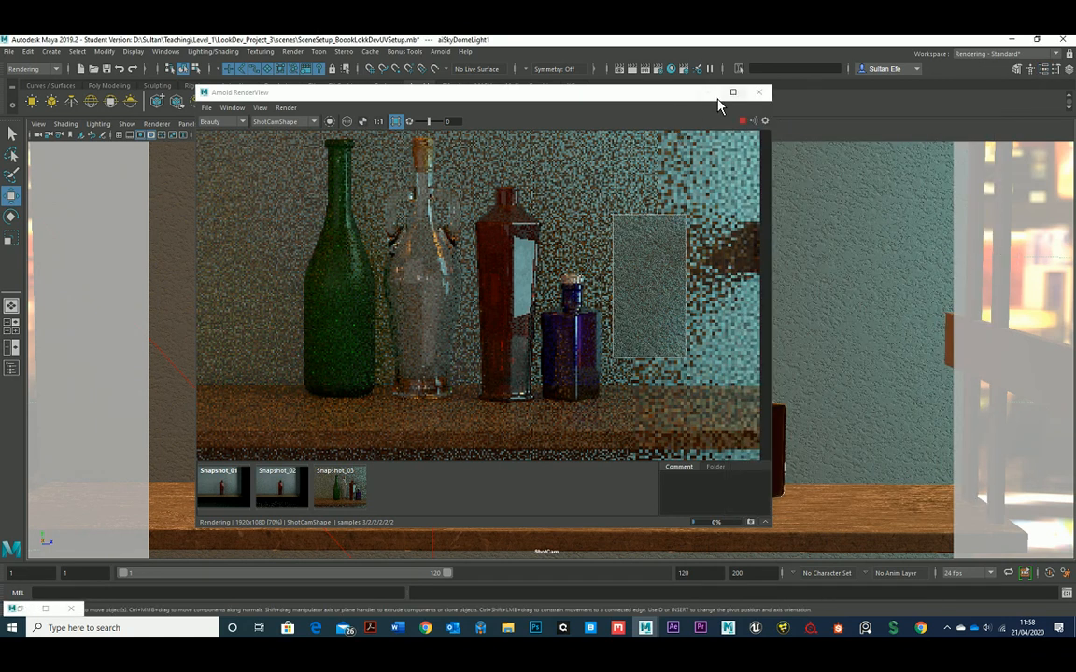
{"action": "left_click_drag", "start_coordinate": [665, 93], "coordinate": [643, 201]}
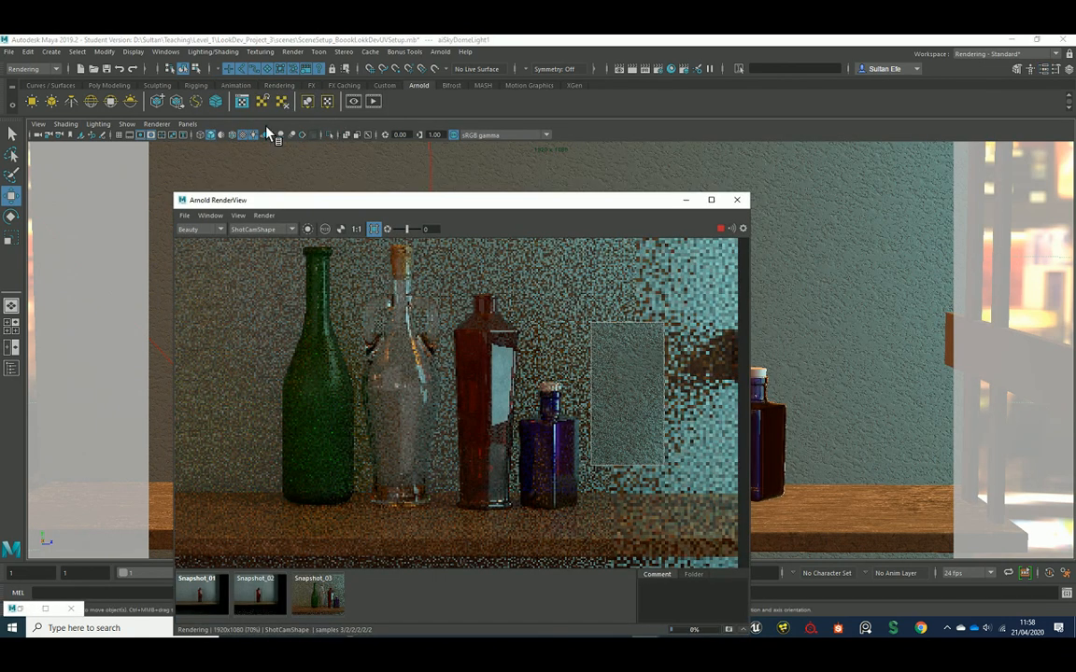
{"action": "left_click", "coordinate": [190, 124]}
{"action": "mouse_move", "coordinate": [213, 136]}
{"action": "left_click", "coordinate": [313, 147]}
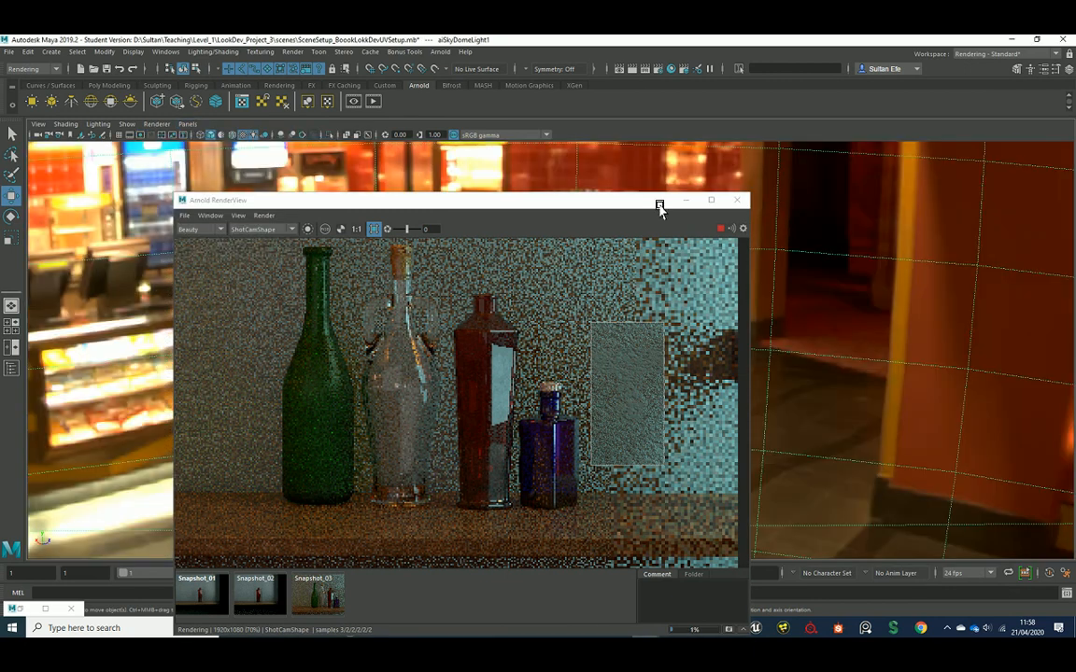
{"action": "left_click_drag", "start_coordinate": [659, 204], "coordinate": [688, 368]}
{"action": "middle_click_drag", "start_coordinate": [597, 245], "coordinate": [618, 146], "text": "alt"}
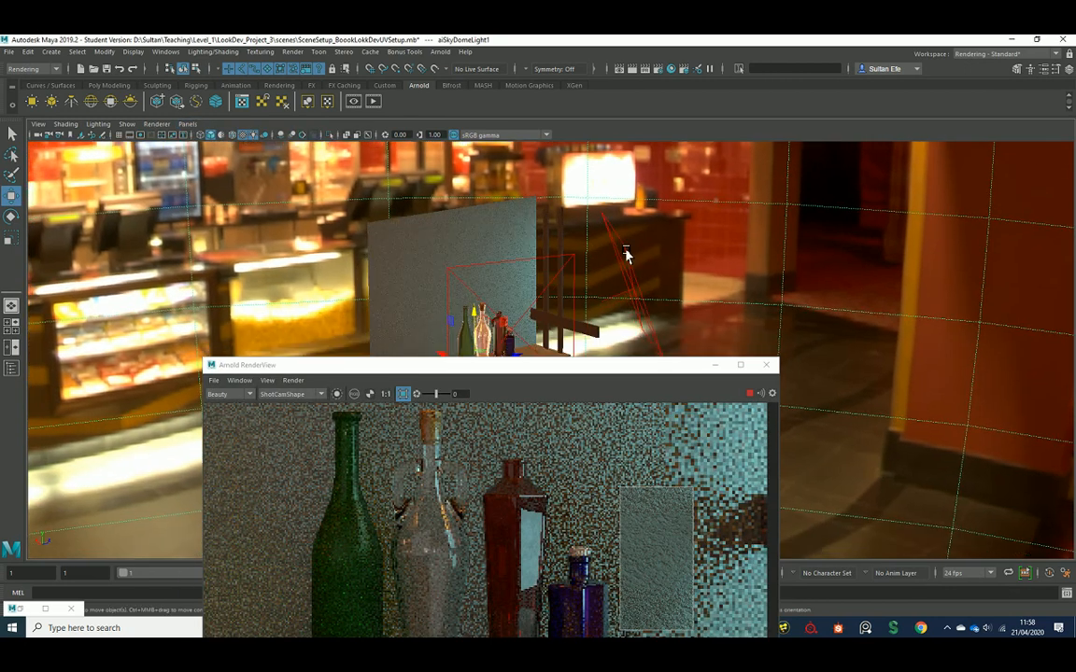
Step: Select the area light beside the window bars, aiAreaLight1, and set its samples to 3
{"action": "left_click", "coordinate": [626, 255]}
{"action": "left_click_drag", "start_coordinate": [560, 368], "coordinate": [527, 192]}
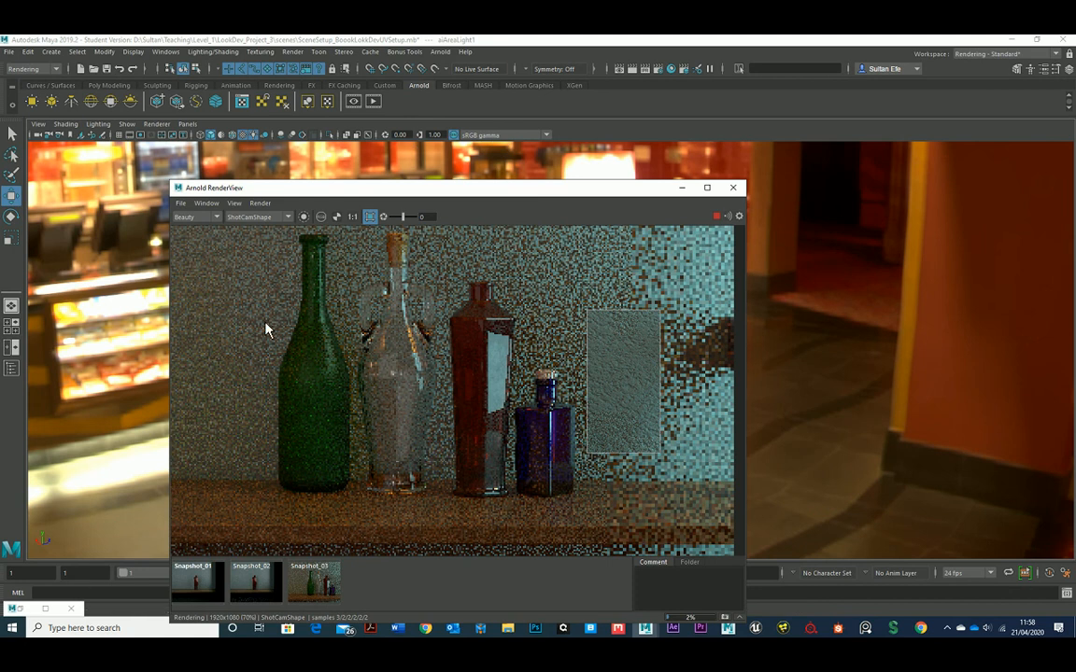
{"action": "left_click", "coordinate": [1054, 70]}
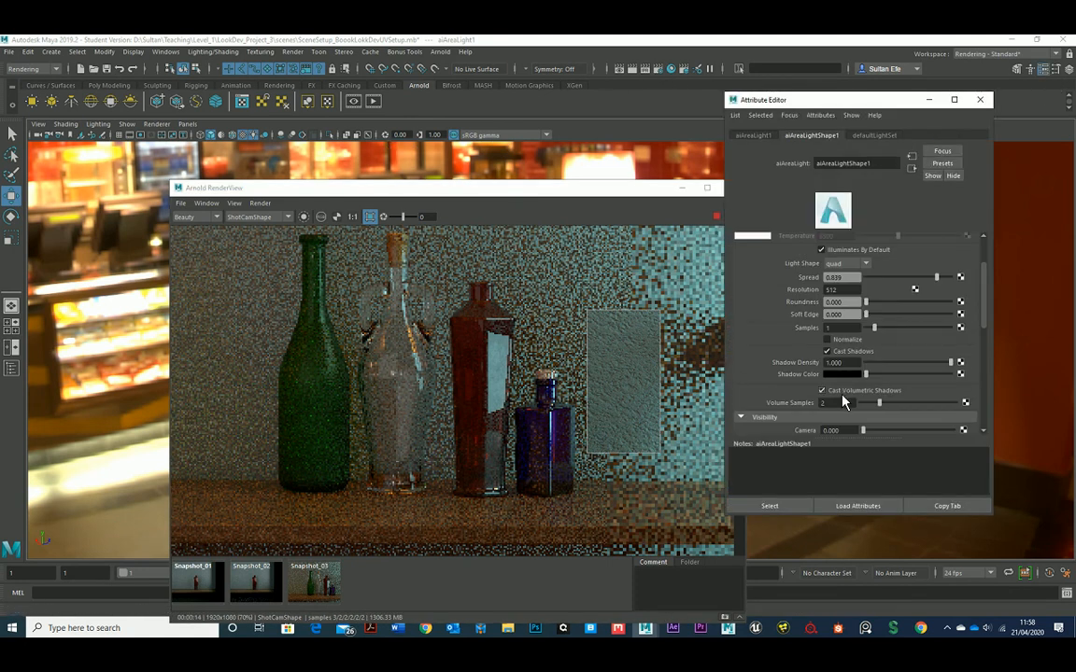
{"action": "left_click", "coordinate": [831, 328]}
{"action": "type", "text": "3"}
{"action": "key", "text": "Return"}
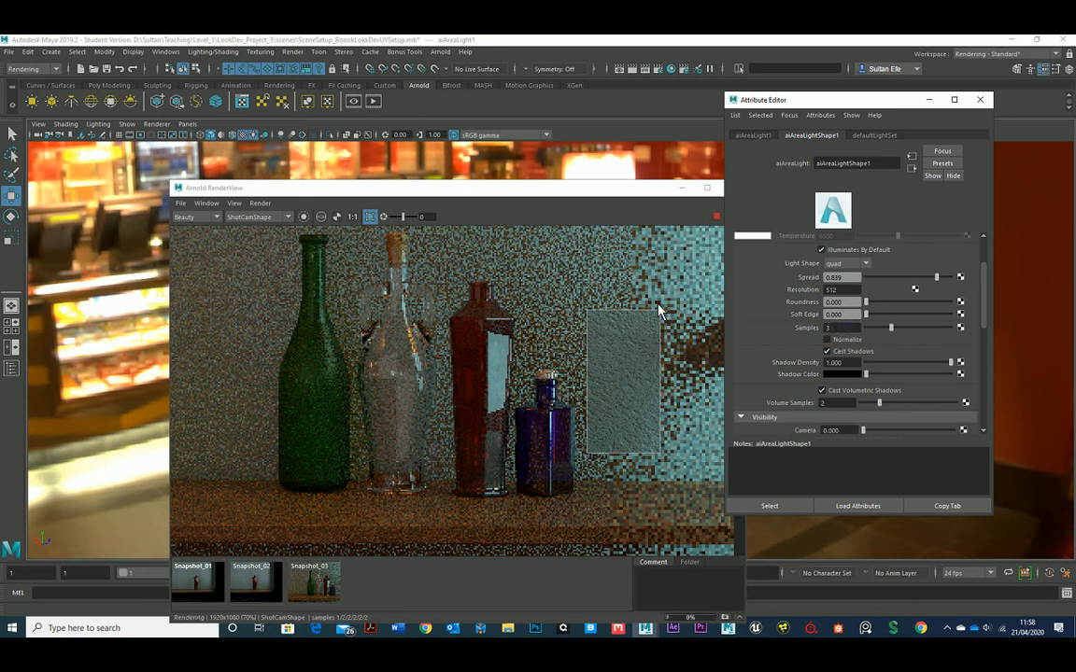
{"action": "left_click_drag", "start_coordinate": [661, 186], "coordinate": [657, 172]}
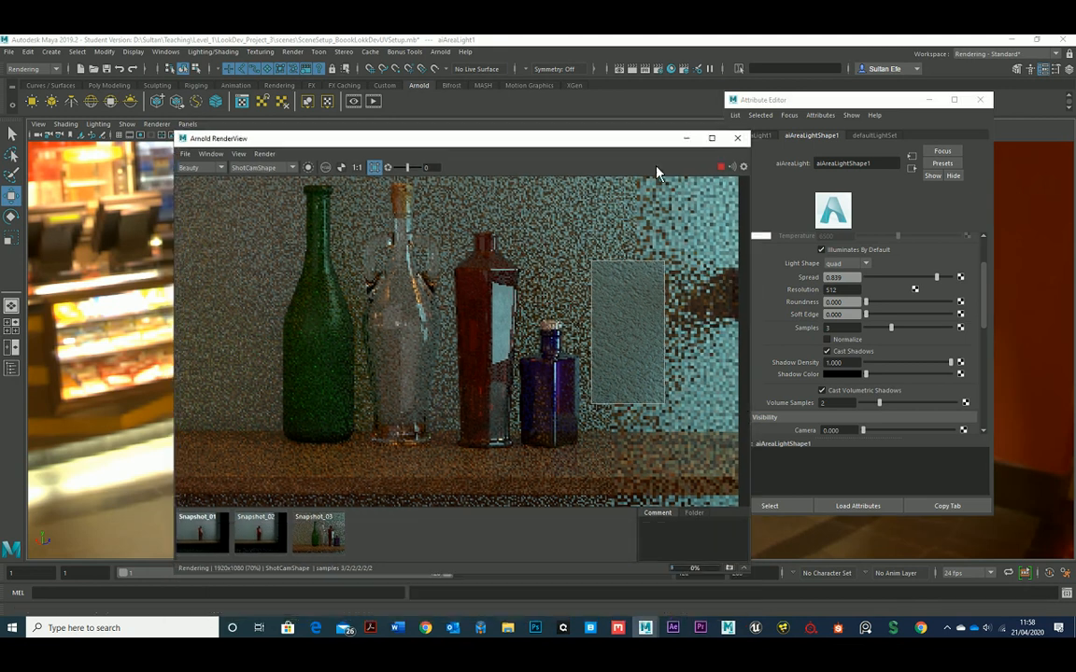
Step: Turn off the cropped render region so the whole shot renders, and frame the full image in the render view
{"action": "left_click", "coordinate": [375, 167]}
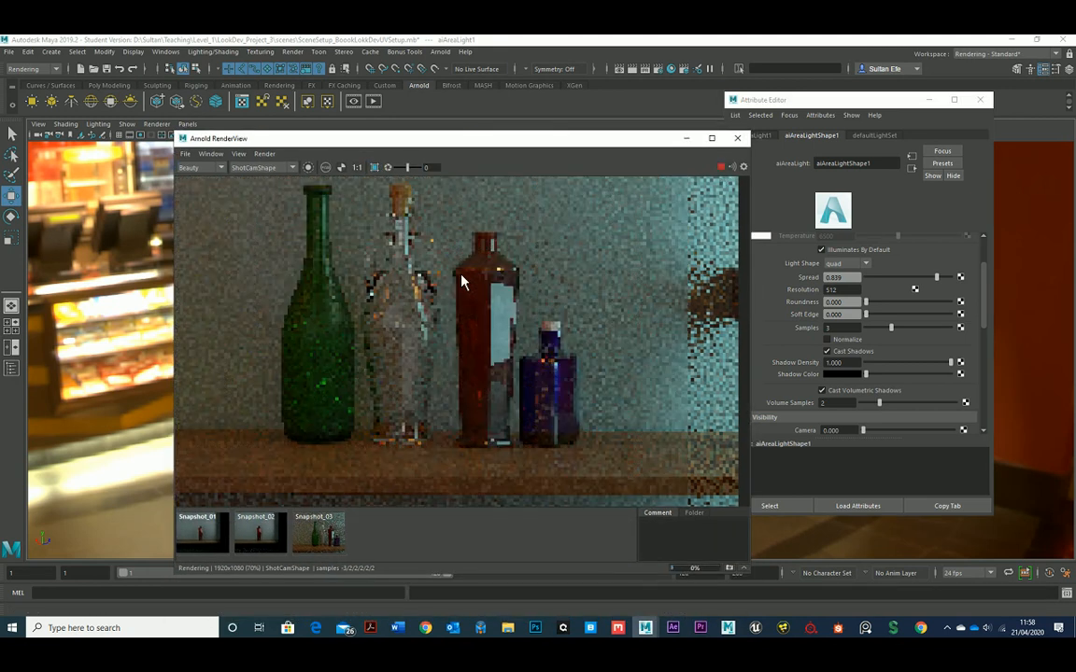
{"action": "scroll", "coordinate": [461, 281], "scroll_direction": "down", "scroll_amount": 2}
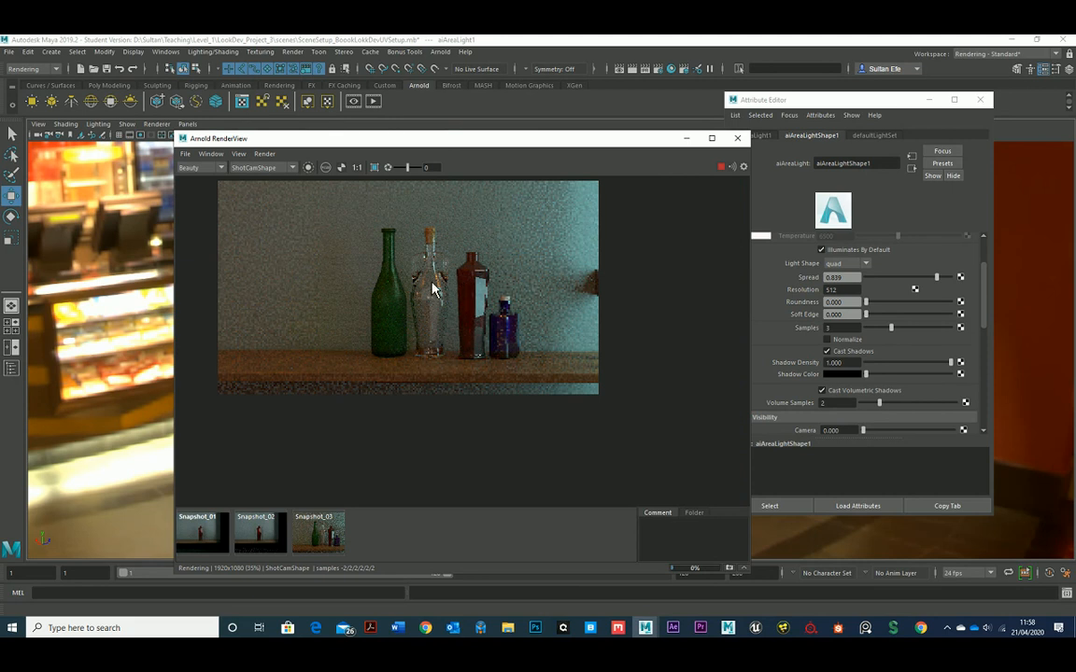
{"action": "middle_click_drag", "start_coordinate": [406, 292], "coordinate": [435, 288]}
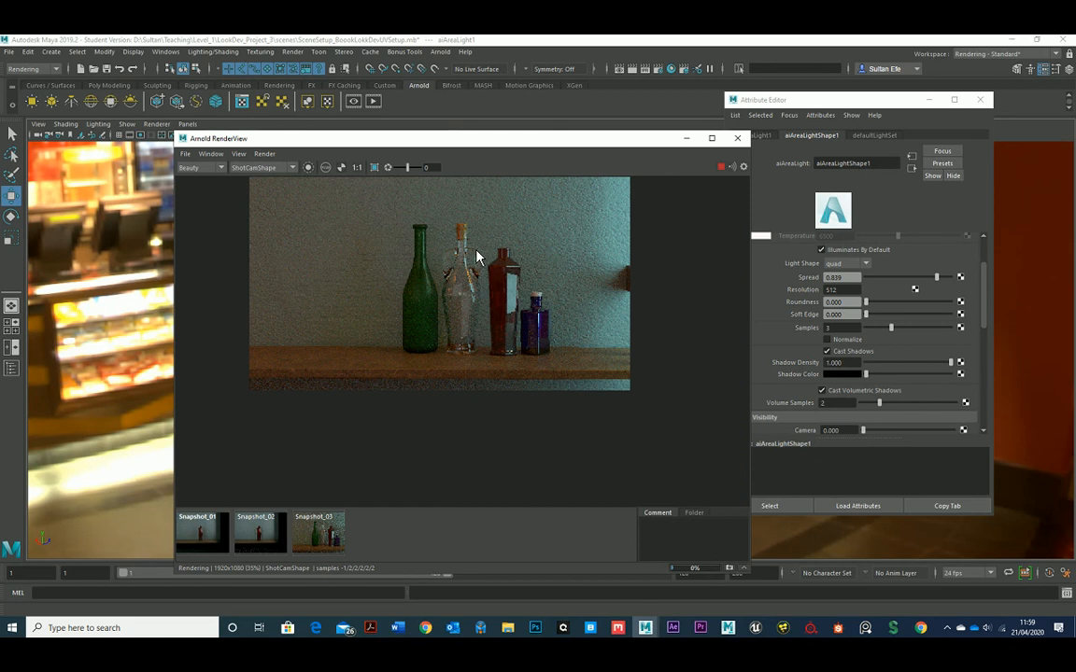
{"action": "scroll", "coordinate": [469, 276], "scroll_direction": "up", "scroll_amount": 2}
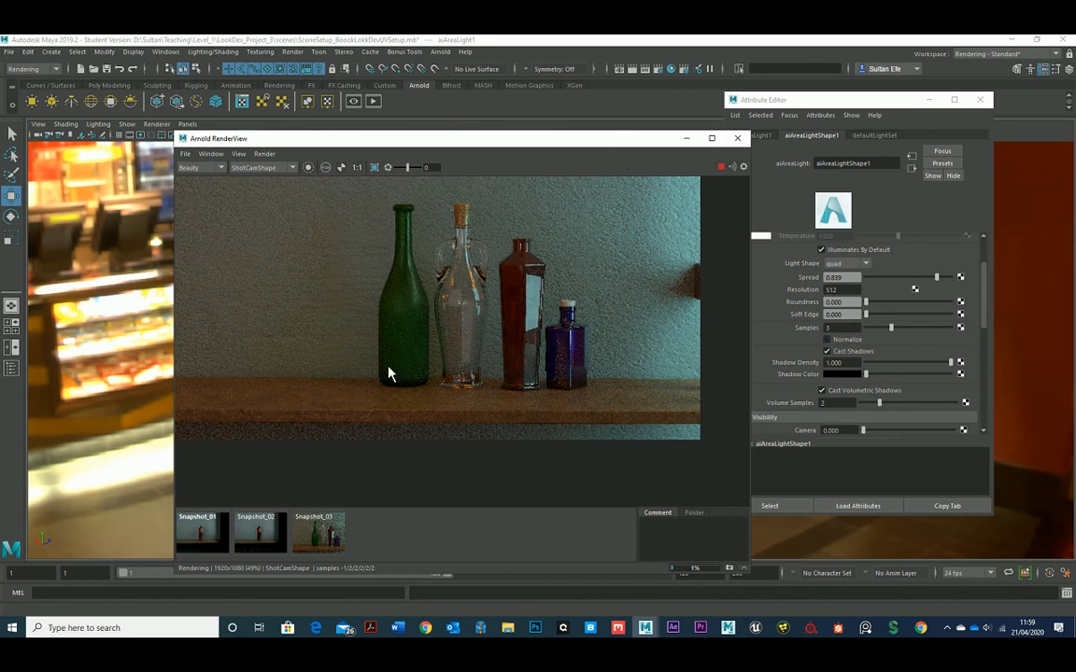
{"action": "middle_click_drag", "start_coordinate": [402, 363], "coordinate": [409, 362]}
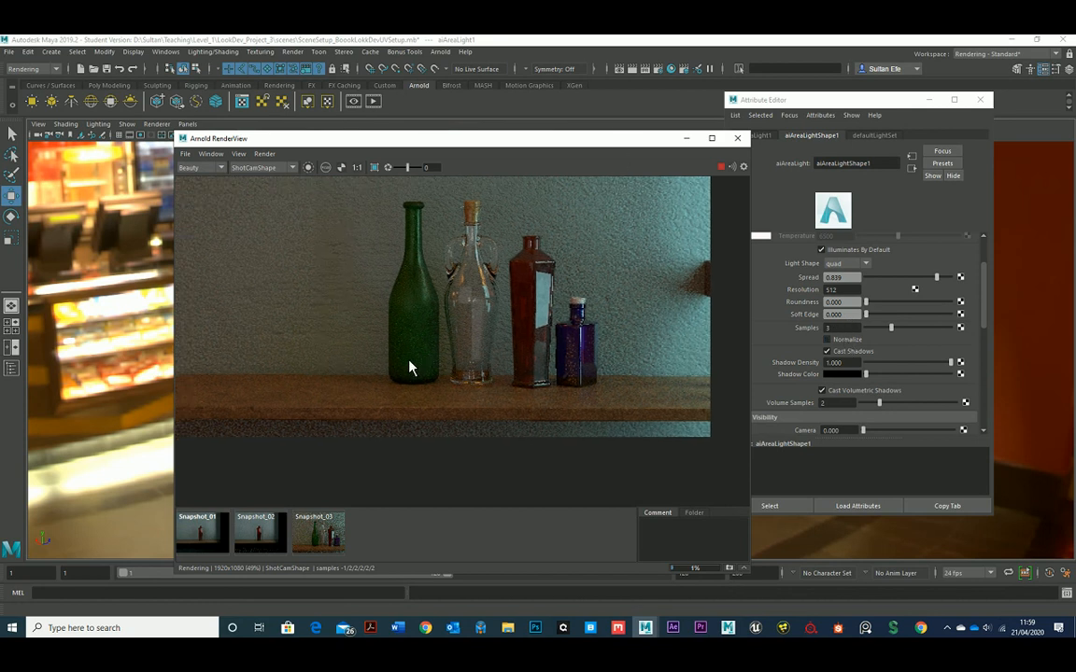
{"action": "scroll", "coordinate": [409, 367], "scroll_direction": "down", "scroll_amount": 2}
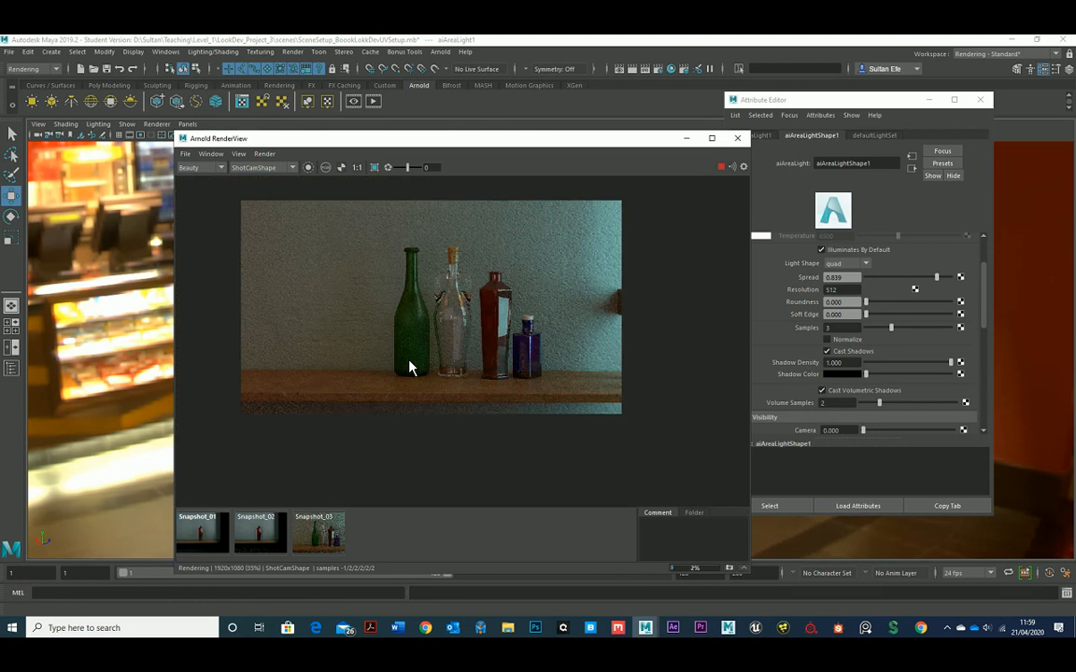
{"action": "middle_click_drag", "start_coordinate": [367, 353], "coordinate": [389, 350]}
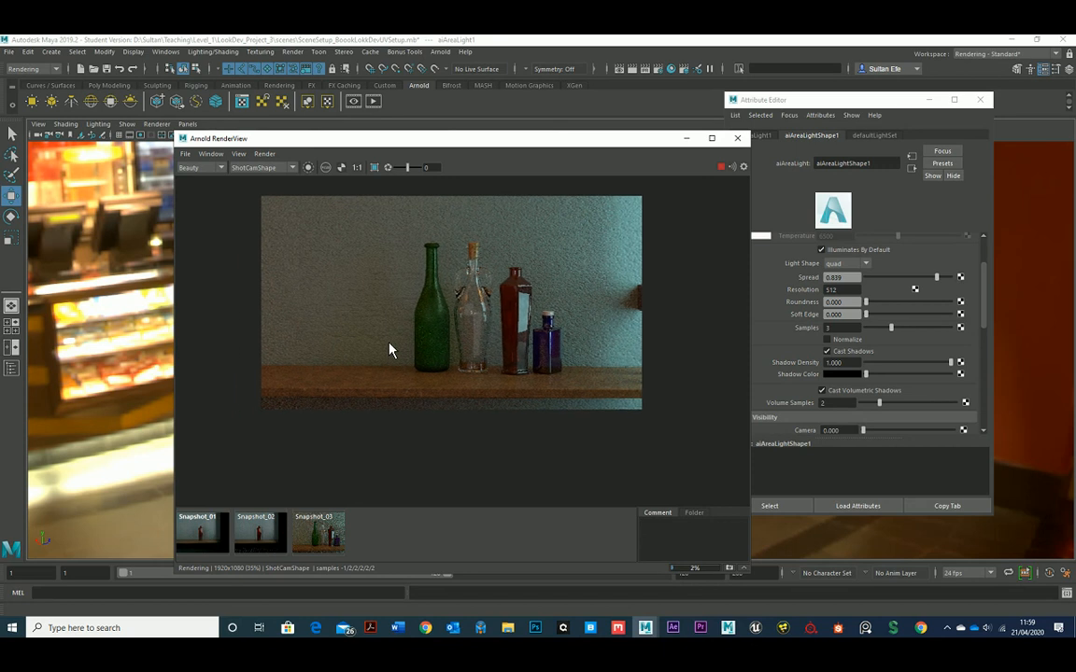
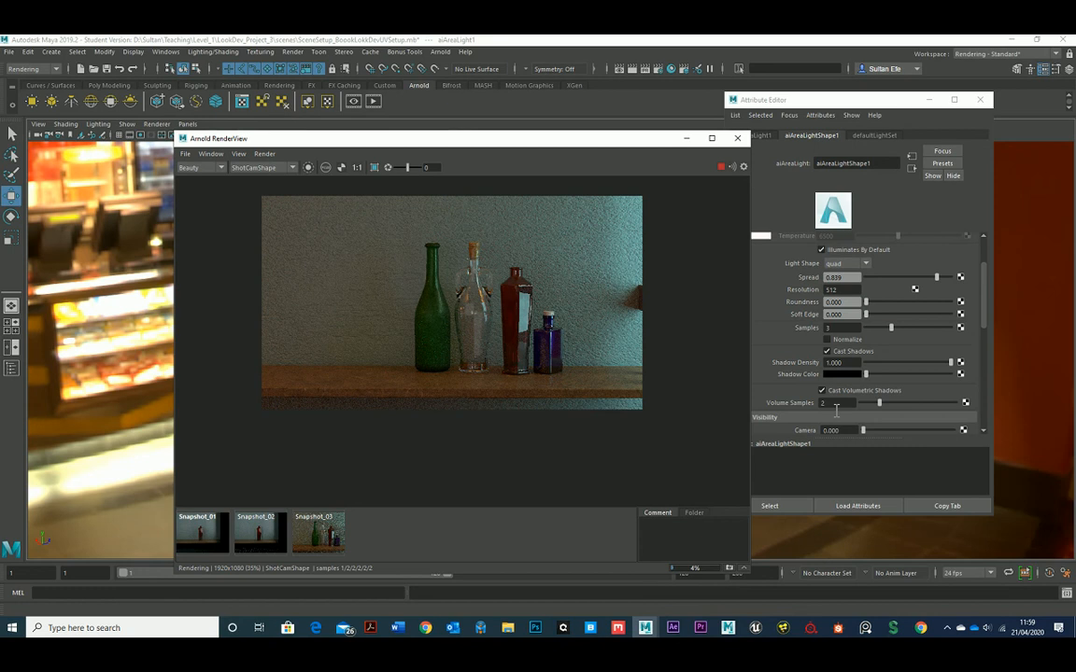
Step: Examine the noise on the green bottle, the blue bottle and the wooden shelf in the progressing render
{"action": "scroll", "coordinate": [403, 329], "scroll_direction": "up", "scroll_amount": 2}
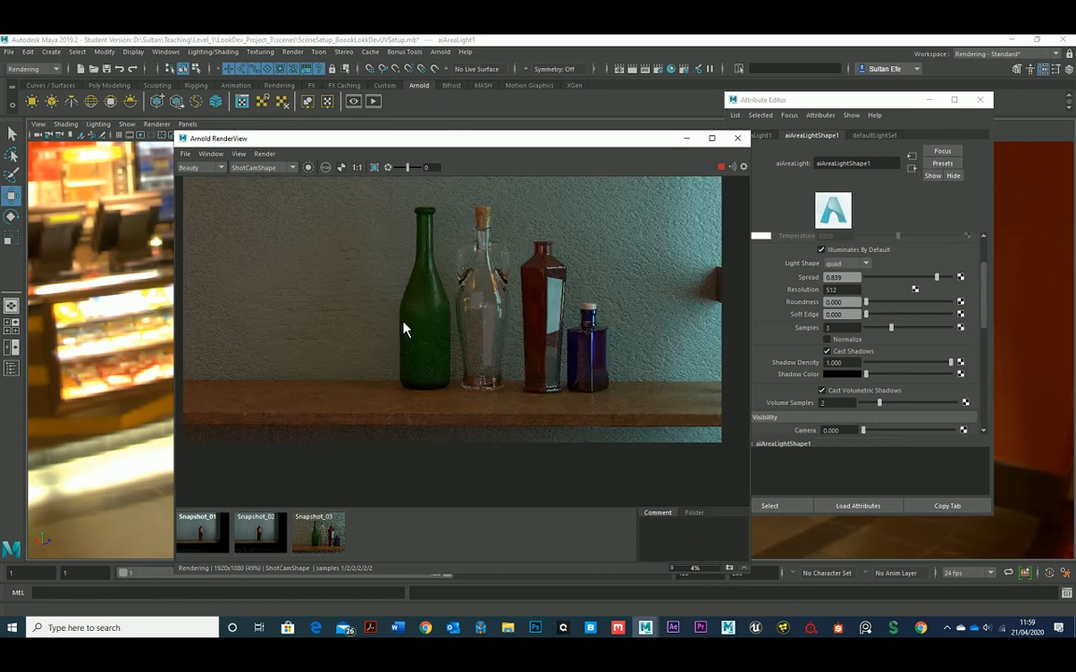
{"action": "scroll", "coordinate": [404, 329], "scroll_direction": "up", "scroll_amount": 3}
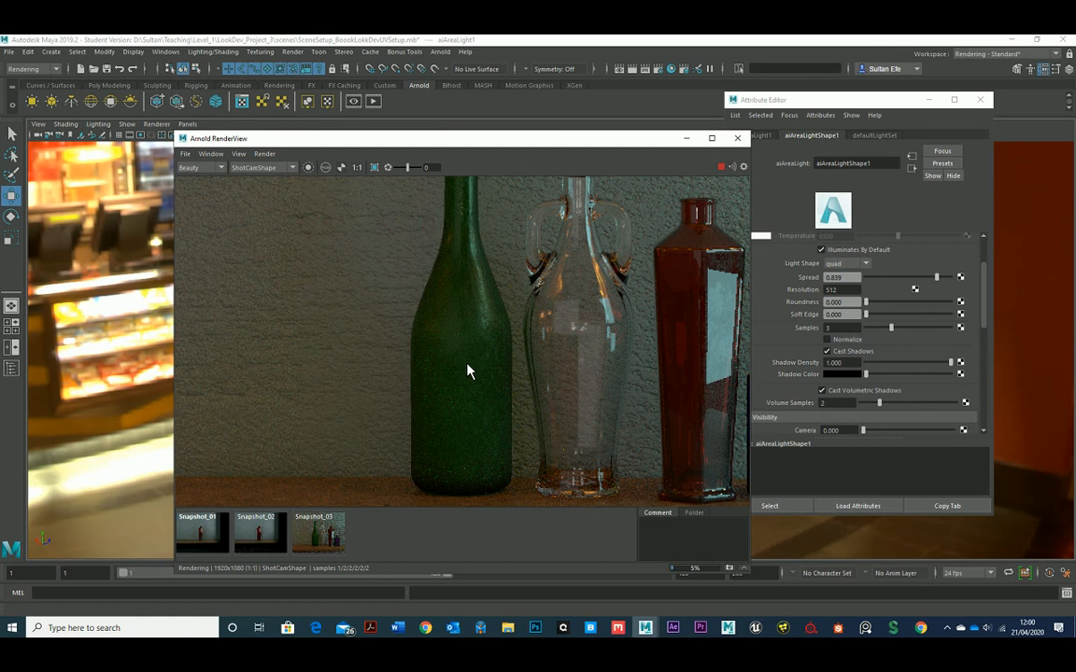
{"action": "scroll", "coordinate": [468, 372], "scroll_direction": "down", "scroll_amount": 2}
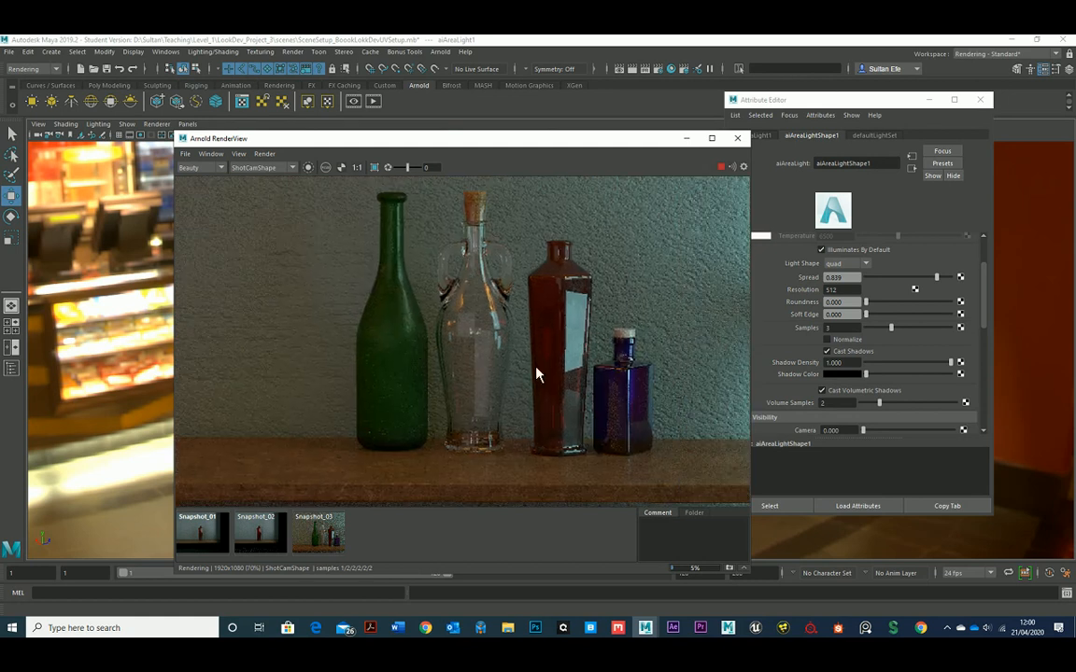
{"action": "scroll", "coordinate": [521, 362], "scroll_direction": "up", "scroll_amount": 2}
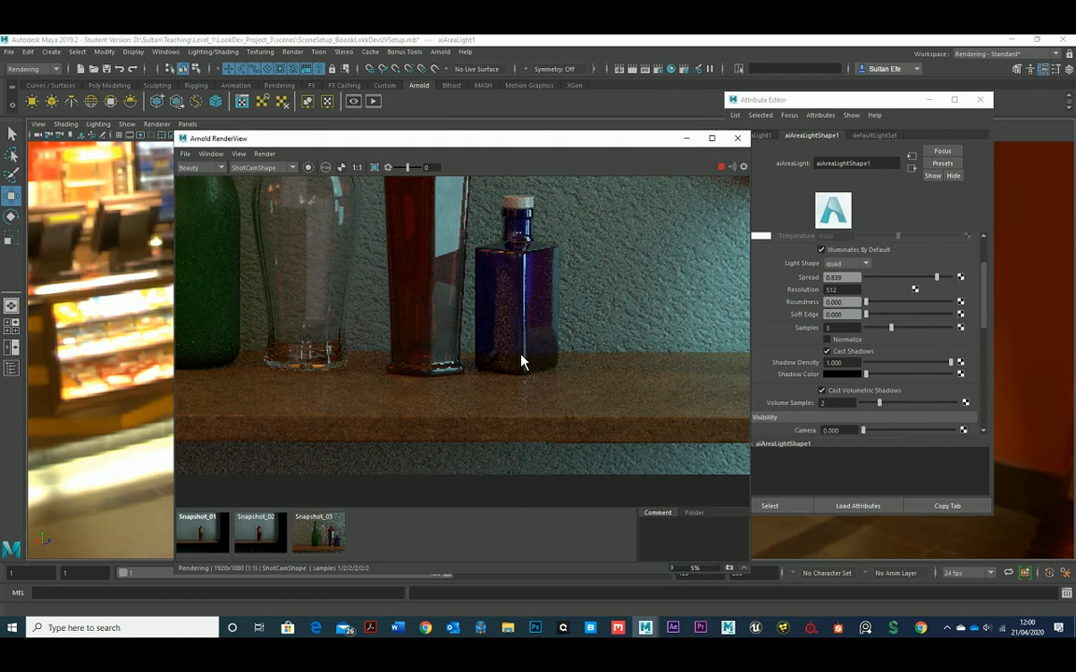
{"action": "scroll", "coordinate": [540, 377], "scroll_direction": "up", "scroll_amount": 1}
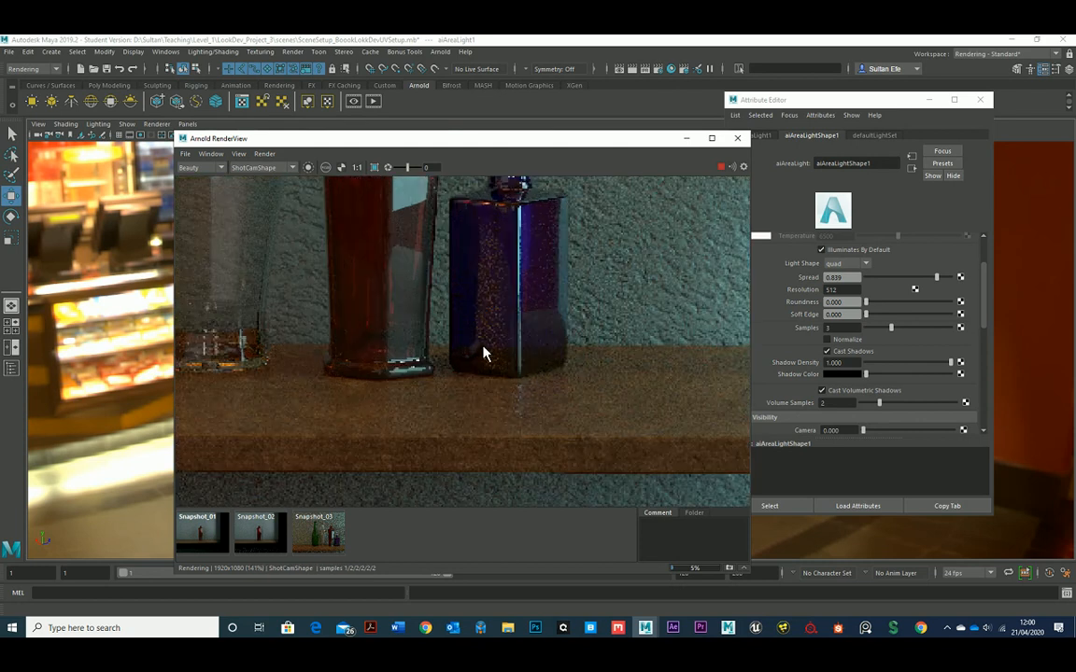
{"action": "middle_click_drag", "start_coordinate": [458, 341], "coordinate": [454, 374]}
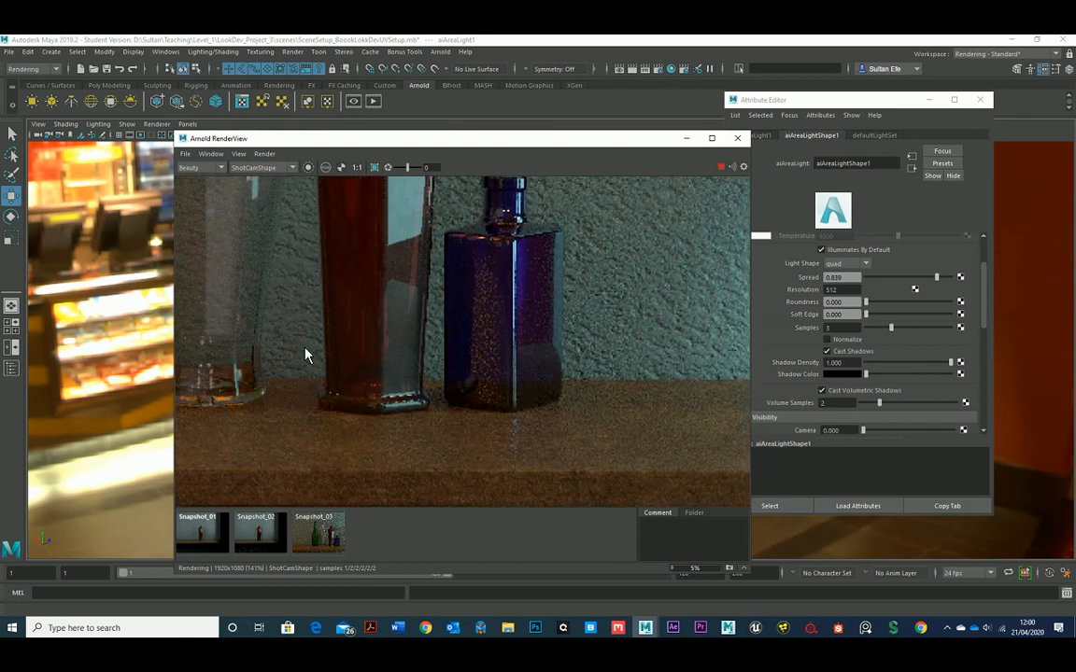
{"action": "middle_click_drag", "start_coordinate": [447, 309], "coordinate": [382, 373]}
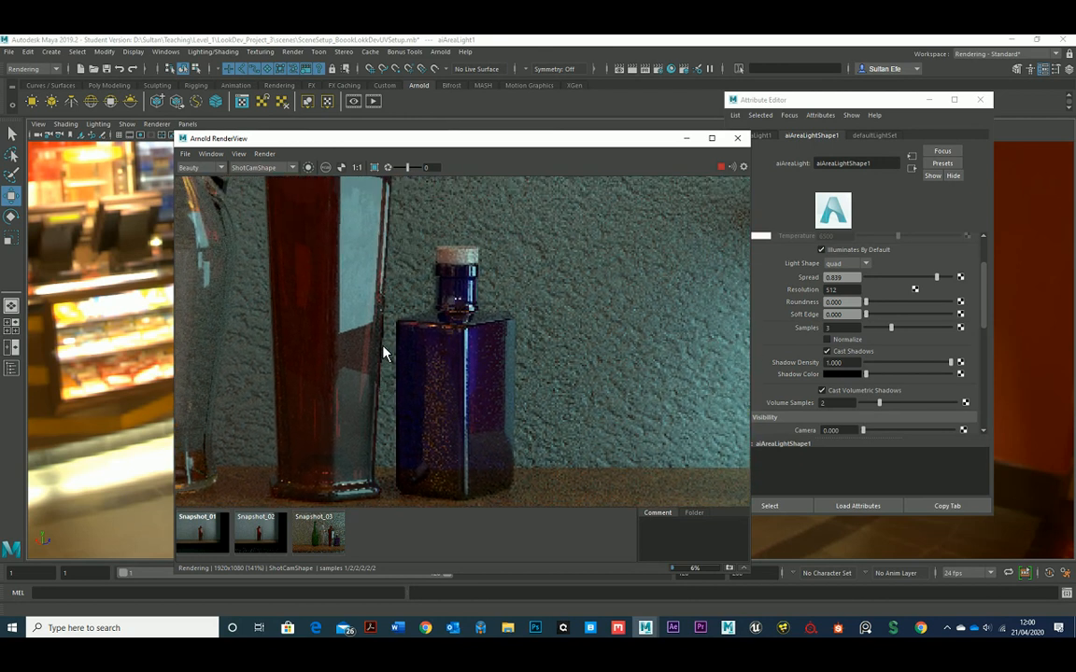
{"action": "scroll", "coordinate": [387, 368], "scroll_direction": "down", "scroll_amount": 4}
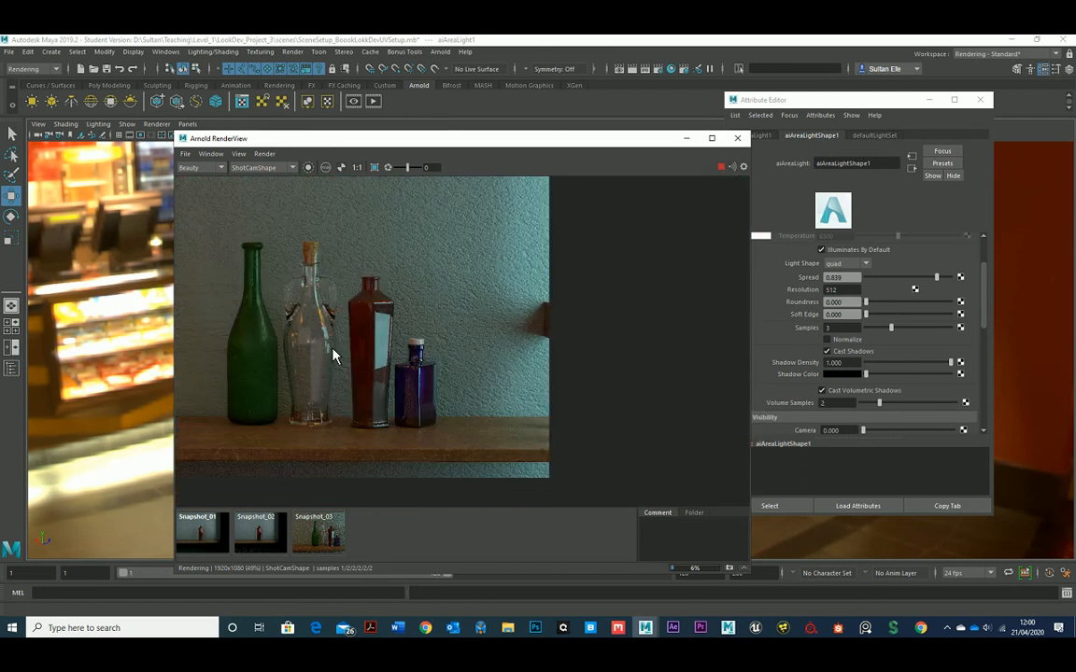
Step: Inspect the lit wall with its bar shadow and the clear bottle up close, and check the whole render
{"action": "scroll", "coordinate": [499, 354], "scroll_direction": "up", "scroll_amount": 4}
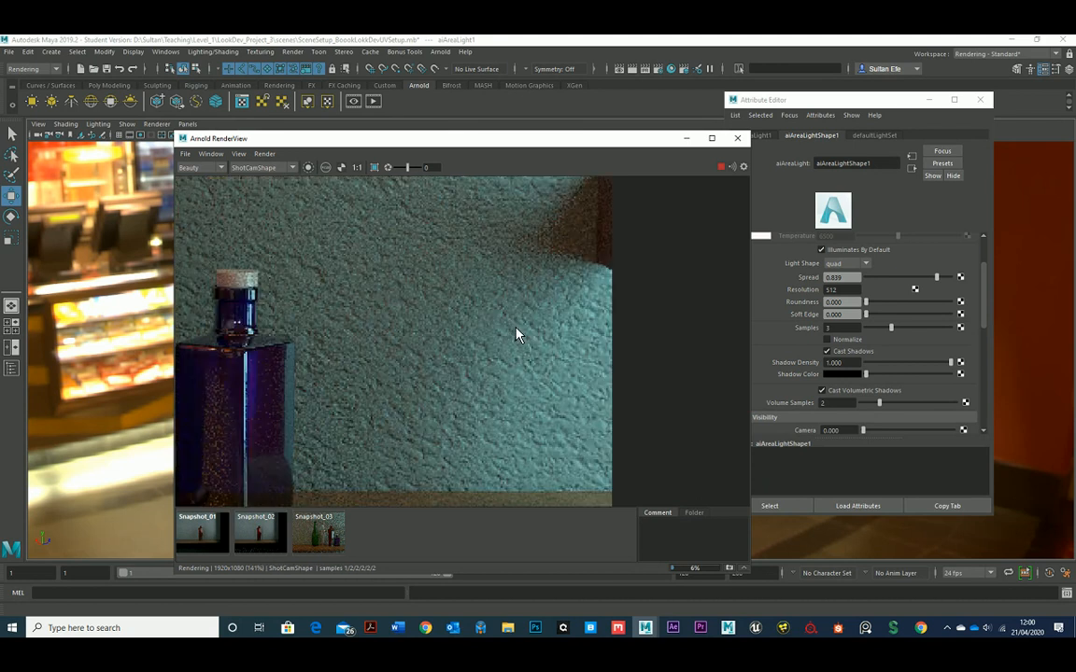
{"action": "middle_click_drag", "start_coordinate": [519, 336], "coordinate": [486, 353]}
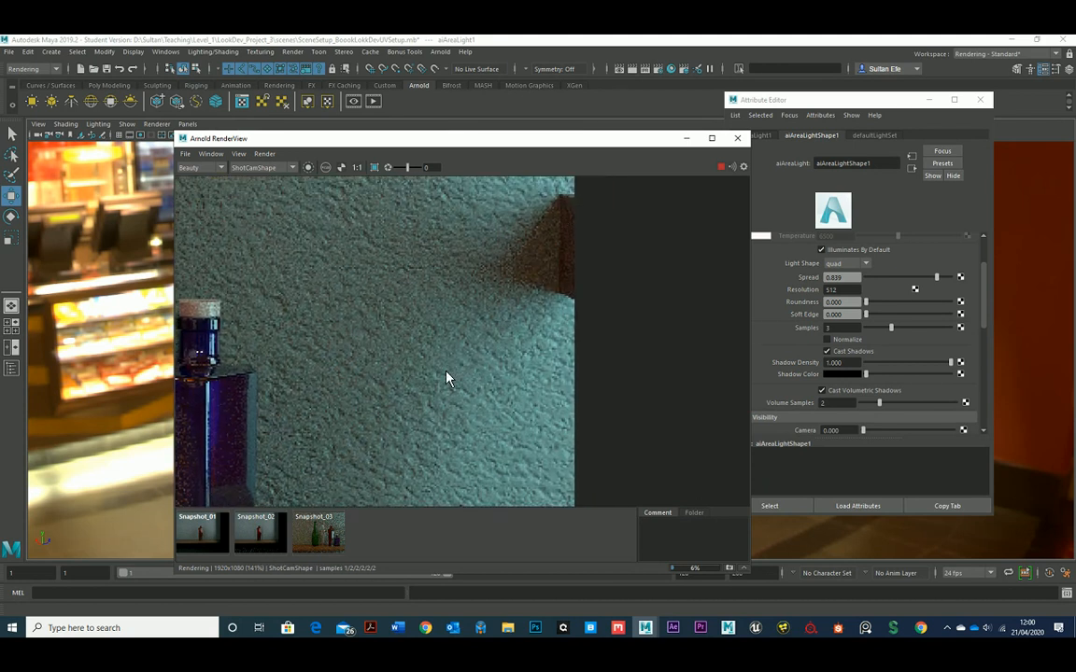
{"action": "scroll", "coordinate": [408, 373], "scroll_direction": "down", "scroll_amount": 4}
{"action": "middle_click_drag", "start_coordinate": [293, 351], "coordinate": [496, 336]}
{"action": "scroll", "coordinate": [404, 346], "scroll_direction": "up", "scroll_amount": 3}
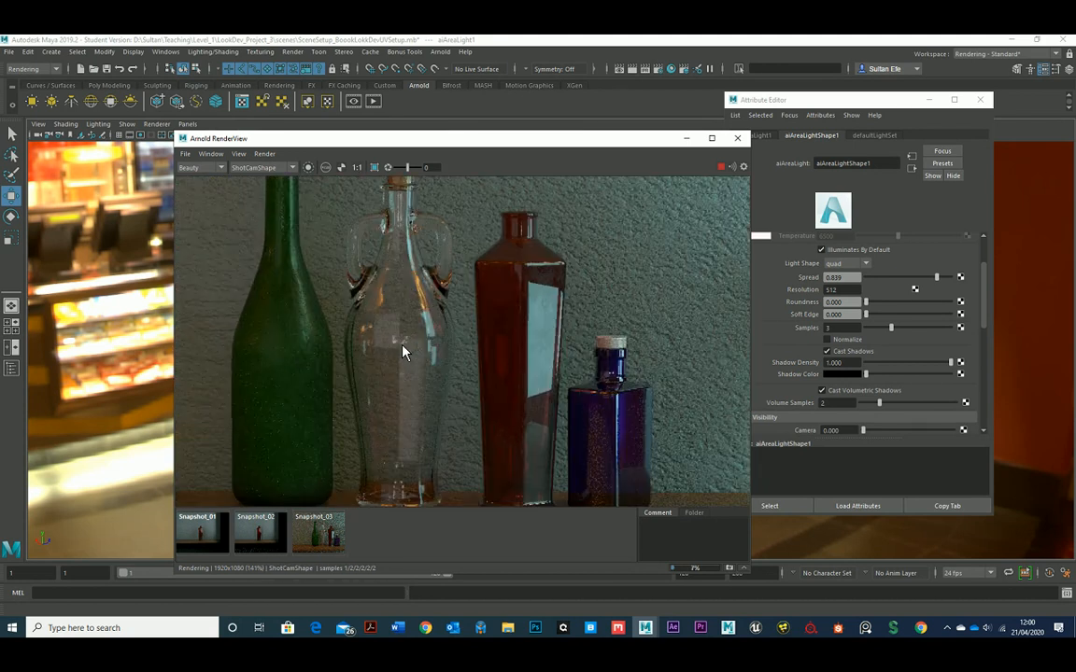
{"action": "scroll", "coordinate": [403, 351], "scroll_direction": "up", "scroll_amount": 2}
{"action": "scroll", "coordinate": [322, 259], "scroll_direction": "up", "scroll_amount": 2}
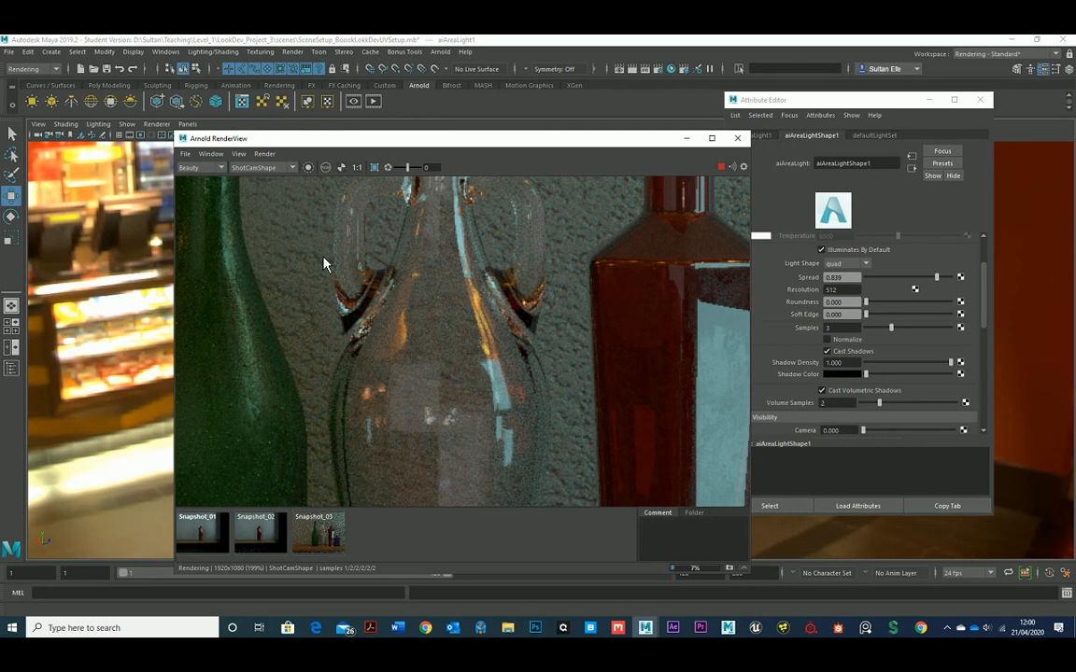
{"action": "scroll", "coordinate": [323, 264], "scroll_direction": "down", "scroll_amount": 8}
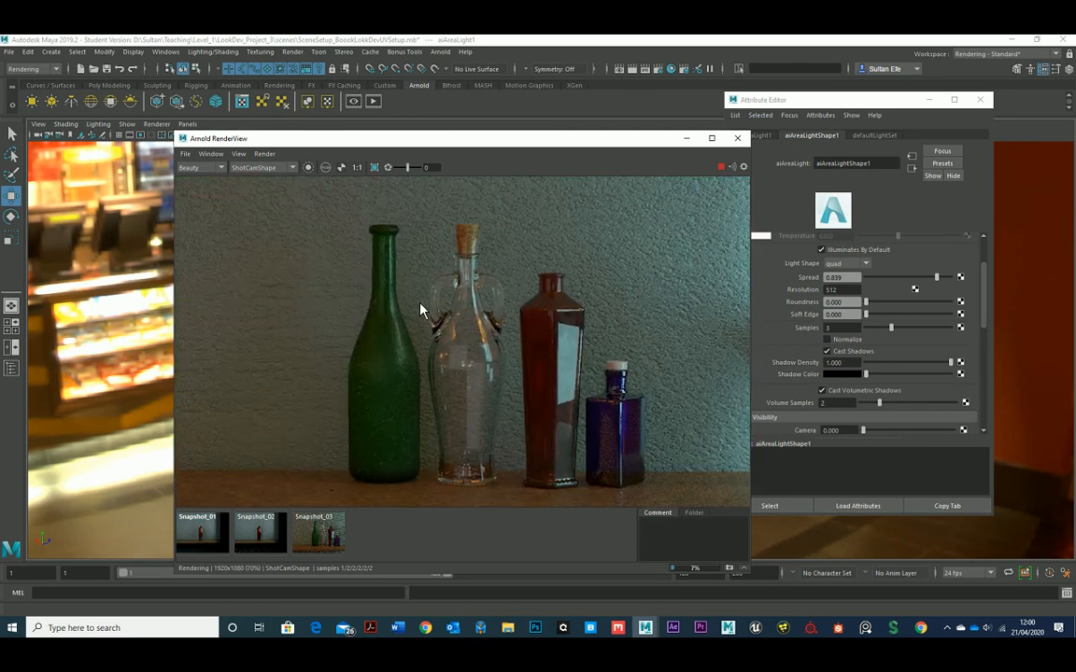
{"action": "scroll", "coordinate": [421, 310], "scroll_direction": "down", "scroll_amount": 3}
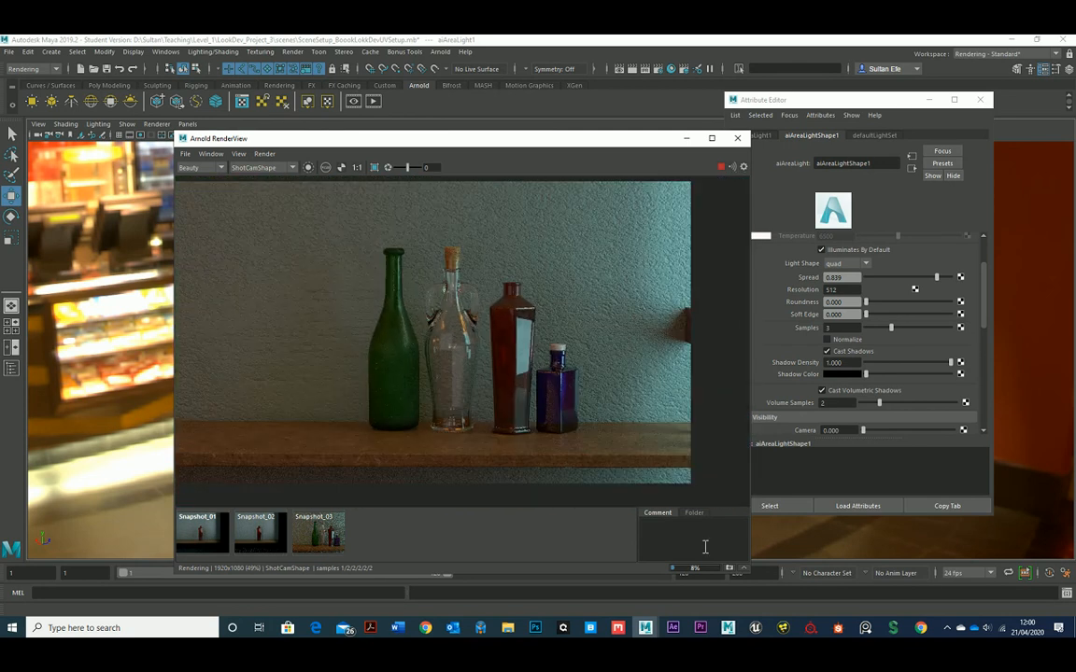
{"action": "middle_click_drag", "start_coordinate": [411, 384], "coordinate": [422, 375]}
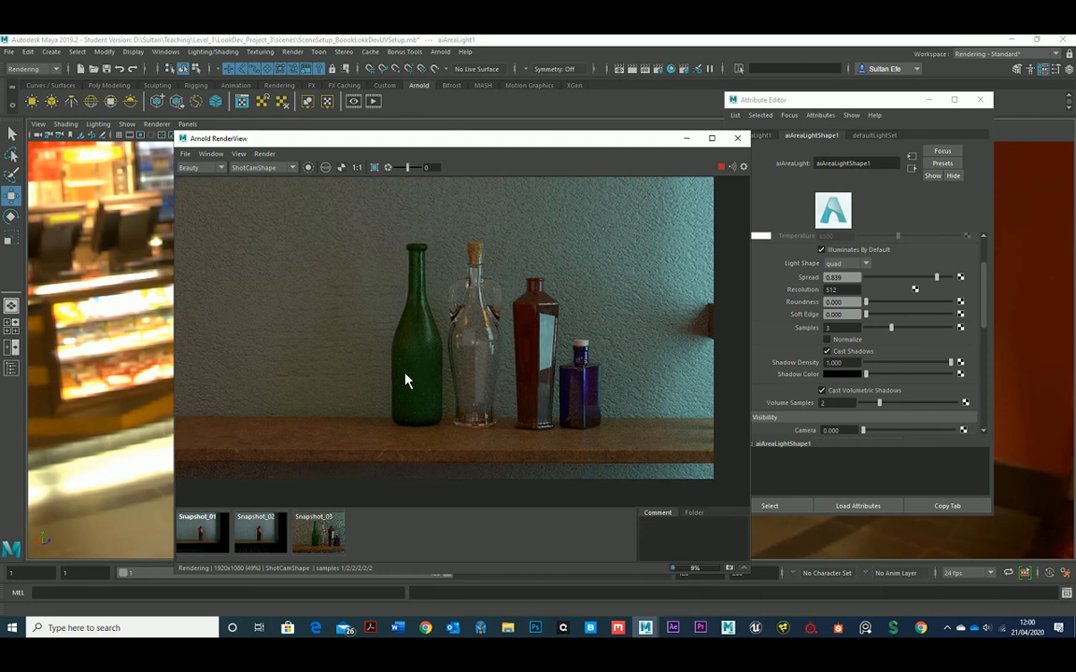
{"action": "middle_click_drag", "start_coordinate": [407, 380], "coordinate": [411, 380]}
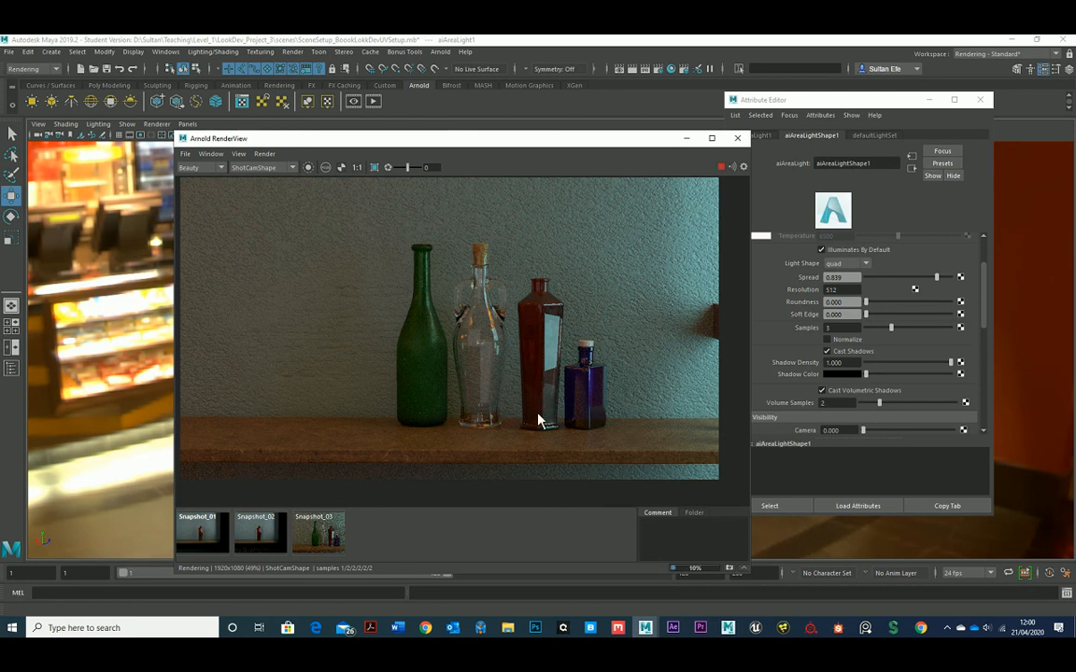
Step: Set the SSS samples to 0 in the Arnold sampling settings
{"action": "left_click", "coordinate": [664, 74]}
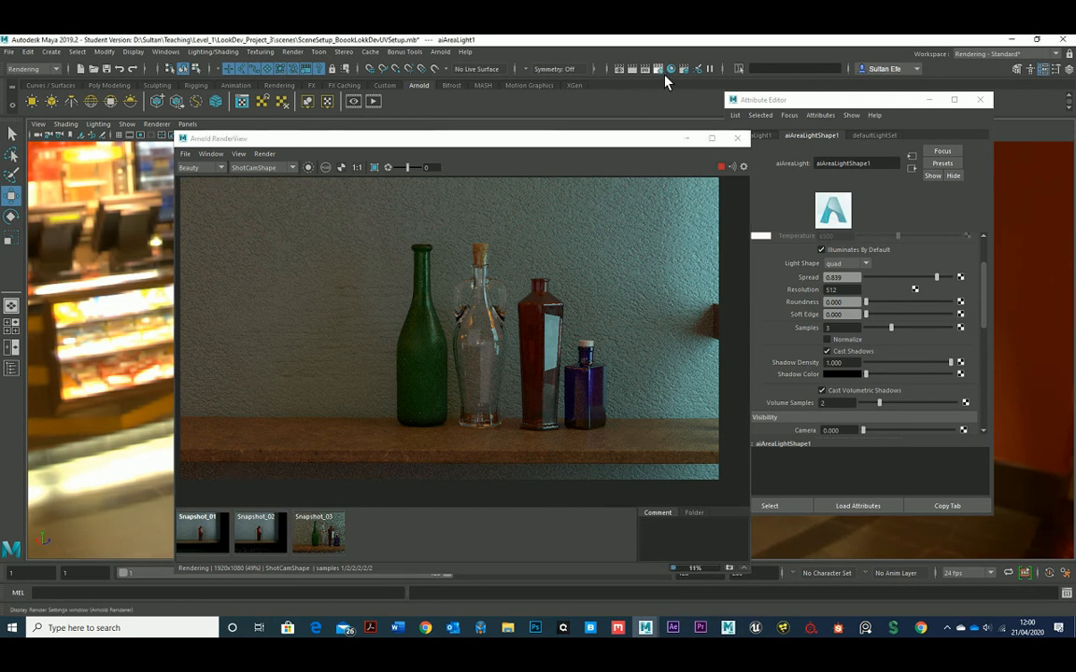
{"action": "left_click_drag", "start_coordinate": [604, 178], "coordinate": [481, 98]}
{"action": "left_click", "coordinate": [514, 161]}
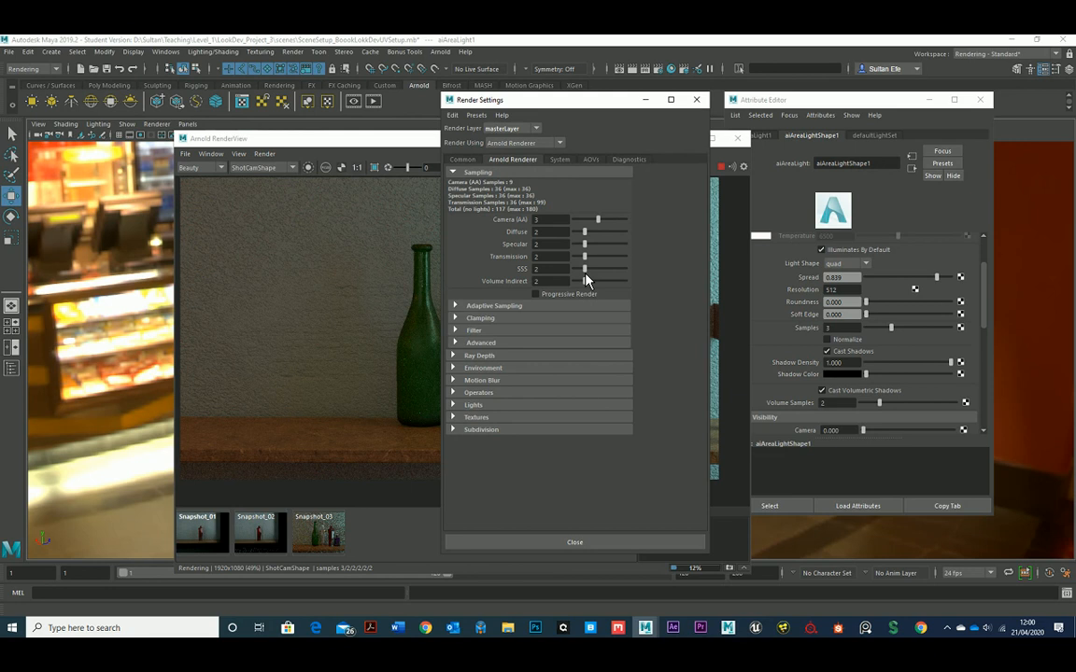
{"action": "left_click_drag", "start_coordinate": [584, 271], "coordinate": [575, 271]}
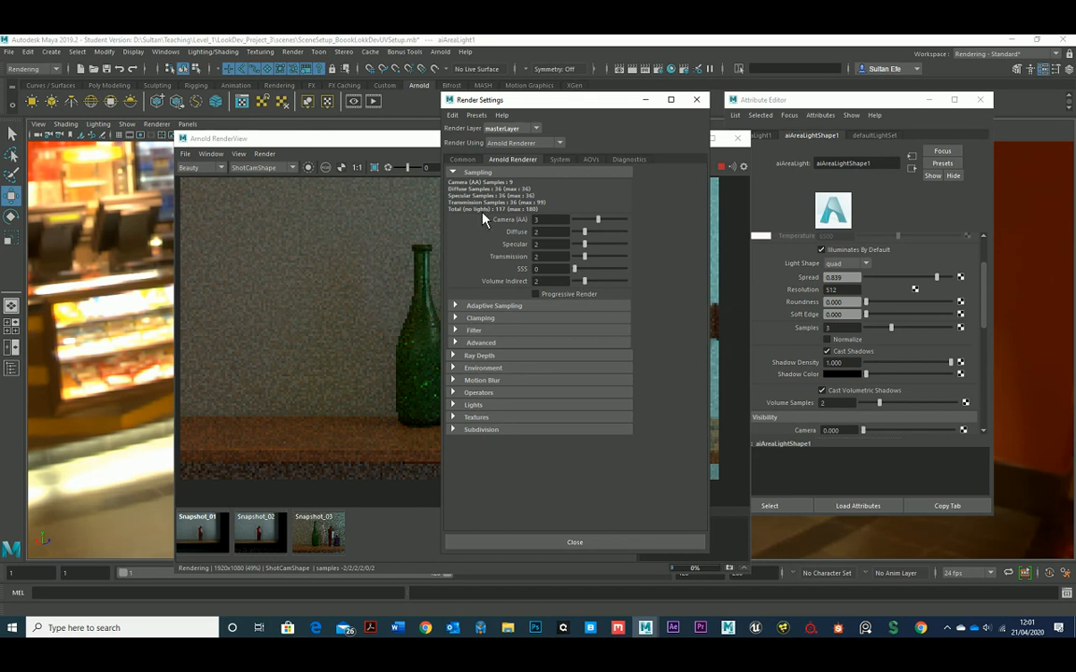
Step: Return to the render view, stop the running render and fit the whole image in the window
{"action": "left_click", "coordinate": [374, 149]}
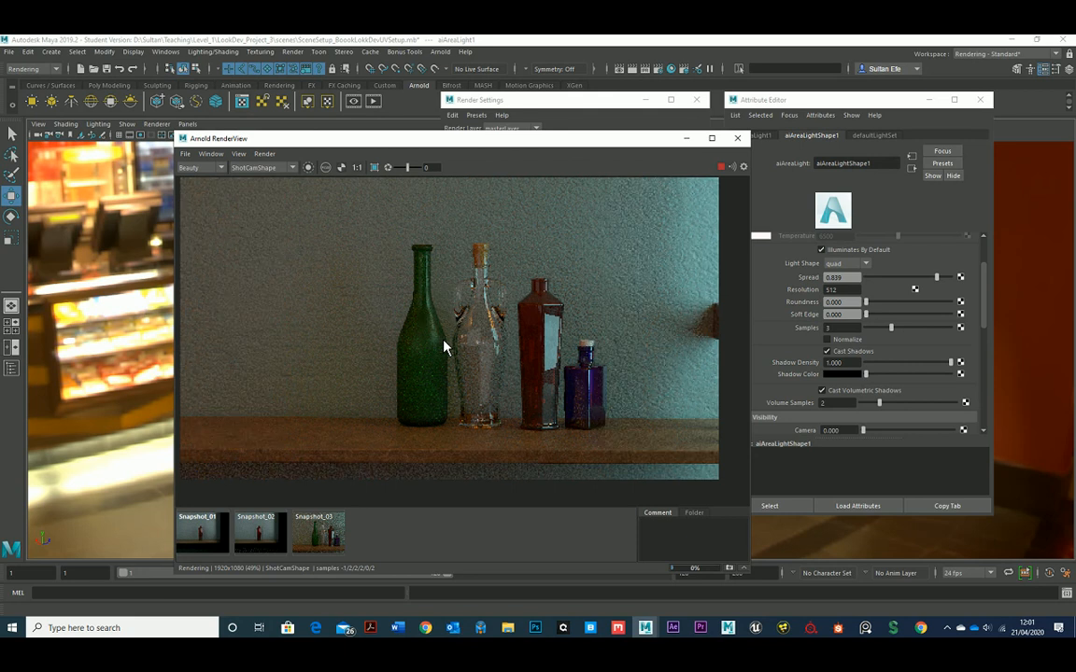
{"action": "left_click", "coordinate": [720, 167]}
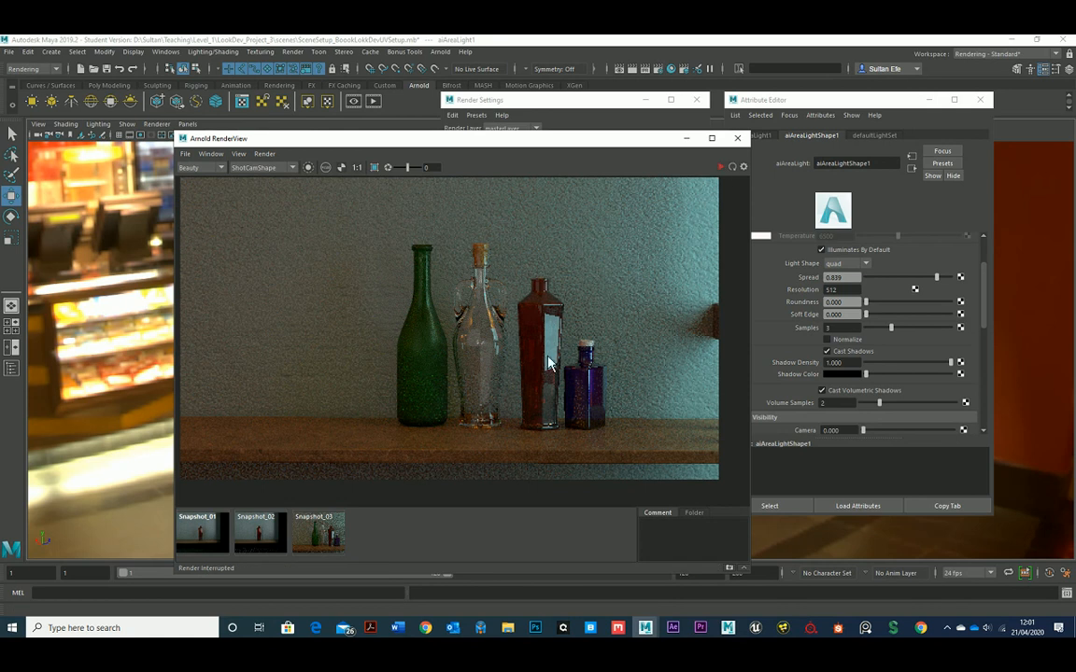
{"action": "middle_click_drag", "start_coordinate": [372, 315], "coordinate": [393, 324]}
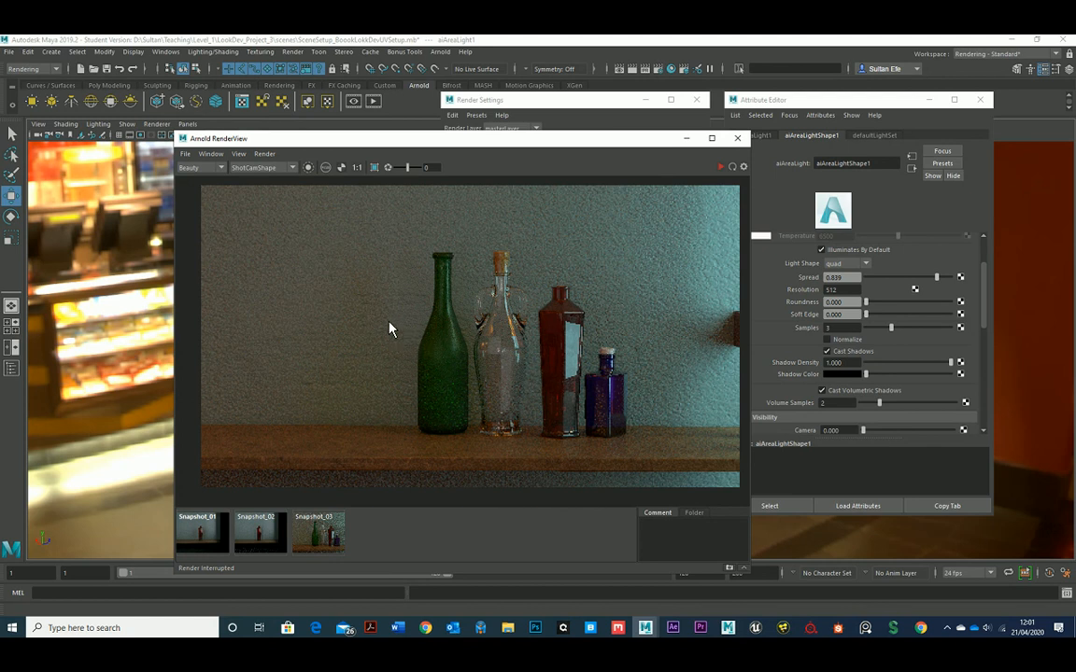
{"action": "scroll", "coordinate": [388, 326], "scroll_direction": "down", "scroll_amount": 3}
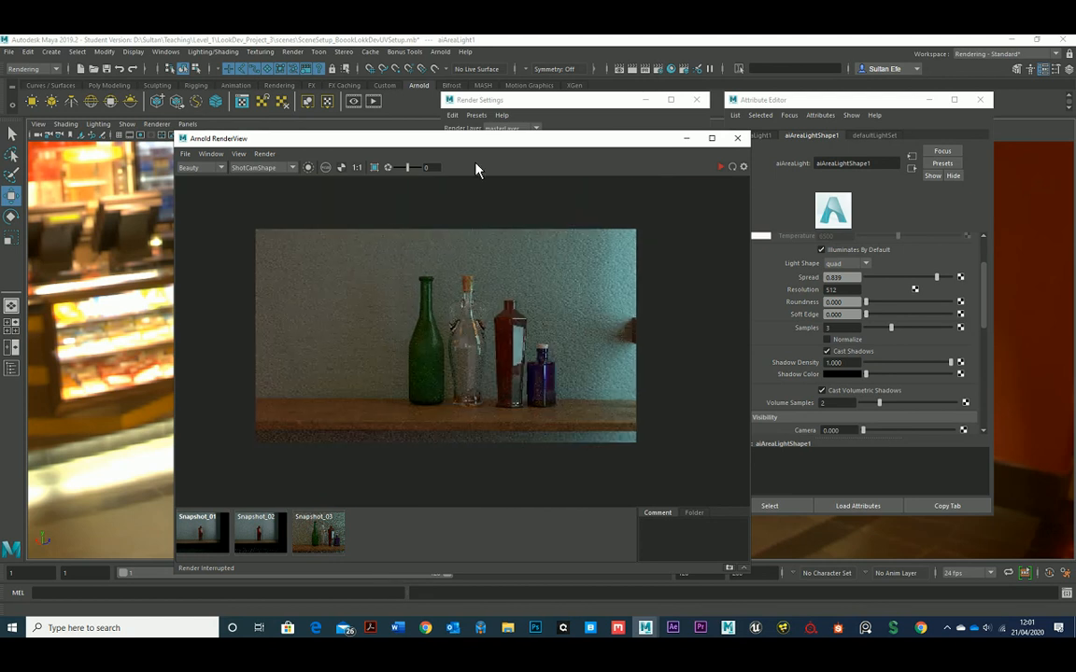
Step: Set ShotCam as the renderable camera in the common render settings and check the image size preset
{"action": "left_click", "coordinate": [660, 69]}
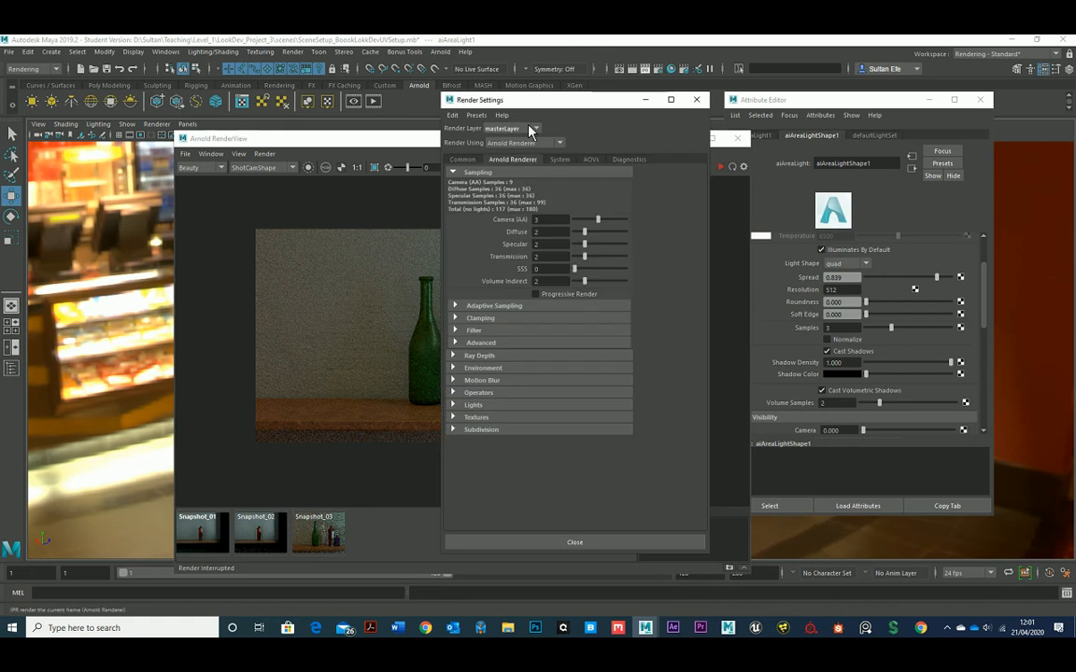
{"action": "left_click", "coordinate": [462, 159]}
{"action": "left_click_drag", "start_coordinate": [468, 100], "coordinate": [409, 76]}
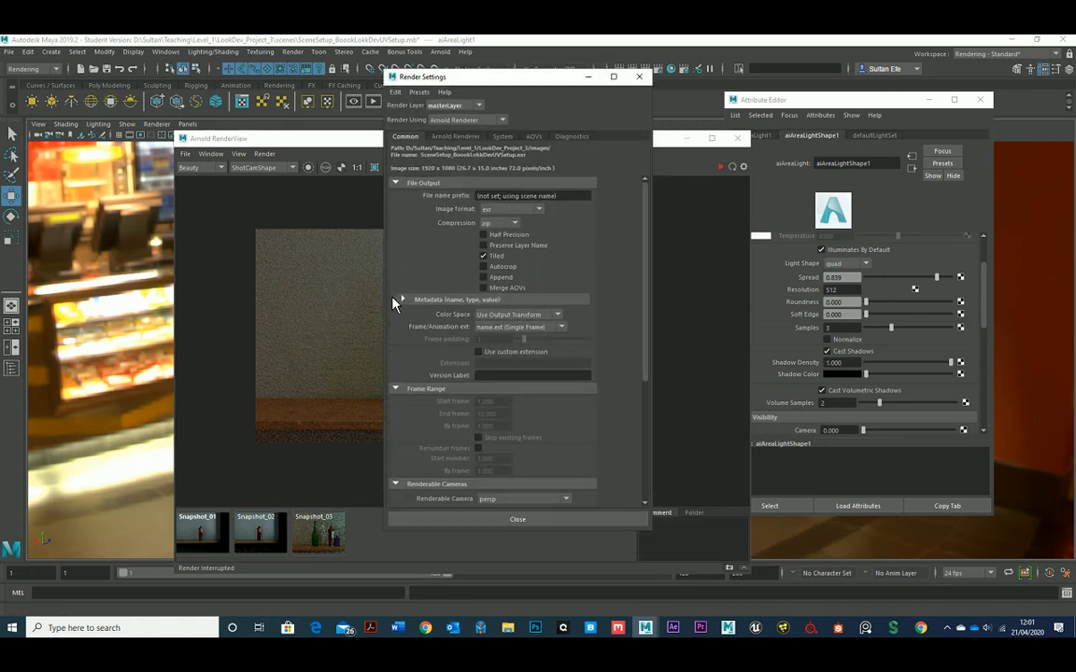
{"action": "scroll", "coordinate": [395, 304], "scroll_direction": "down", "scroll_amount": 3}
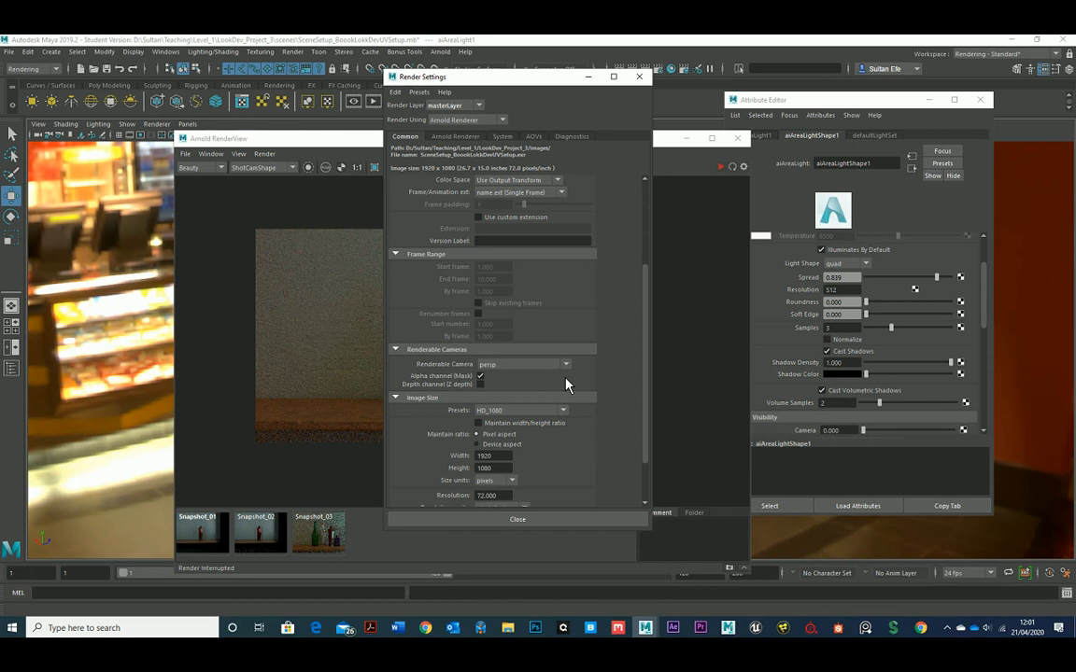
{"action": "left_click", "coordinate": [559, 365]}
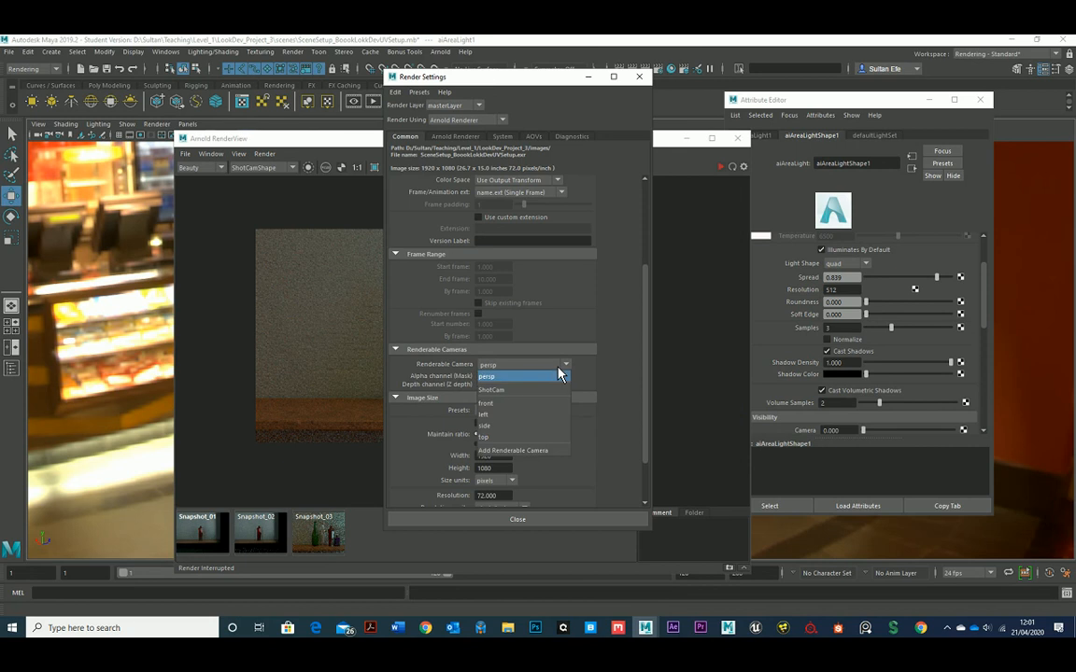
{"action": "left_click", "coordinate": [513, 391]}
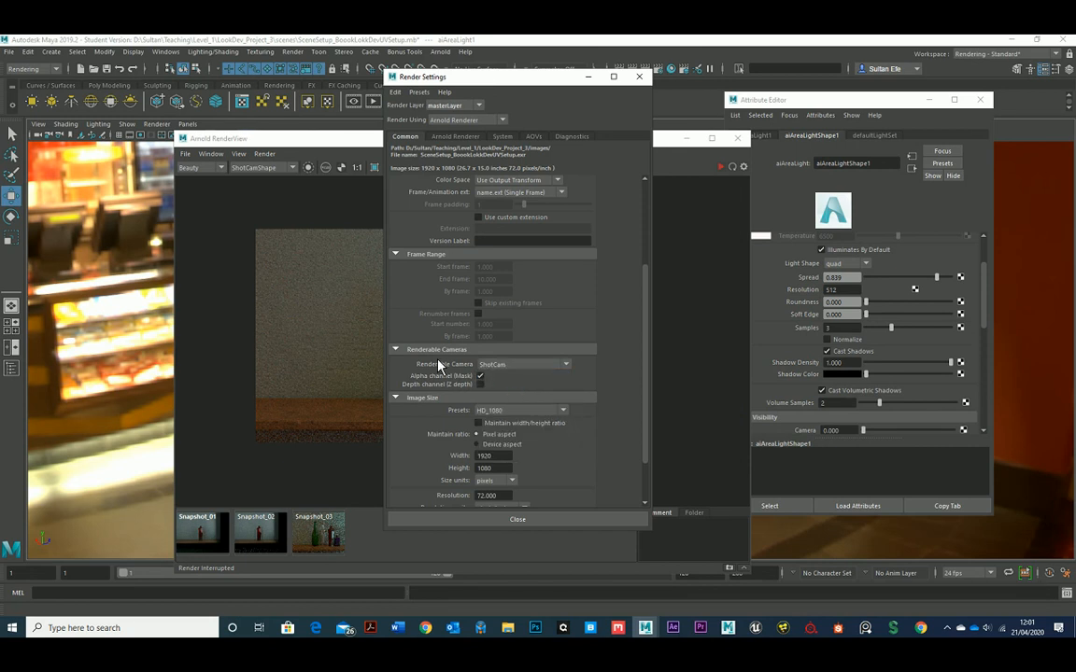
{"action": "scroll", "coordinate": [416, 359], "scroll_direction": "down", "scroll_amount": 2}
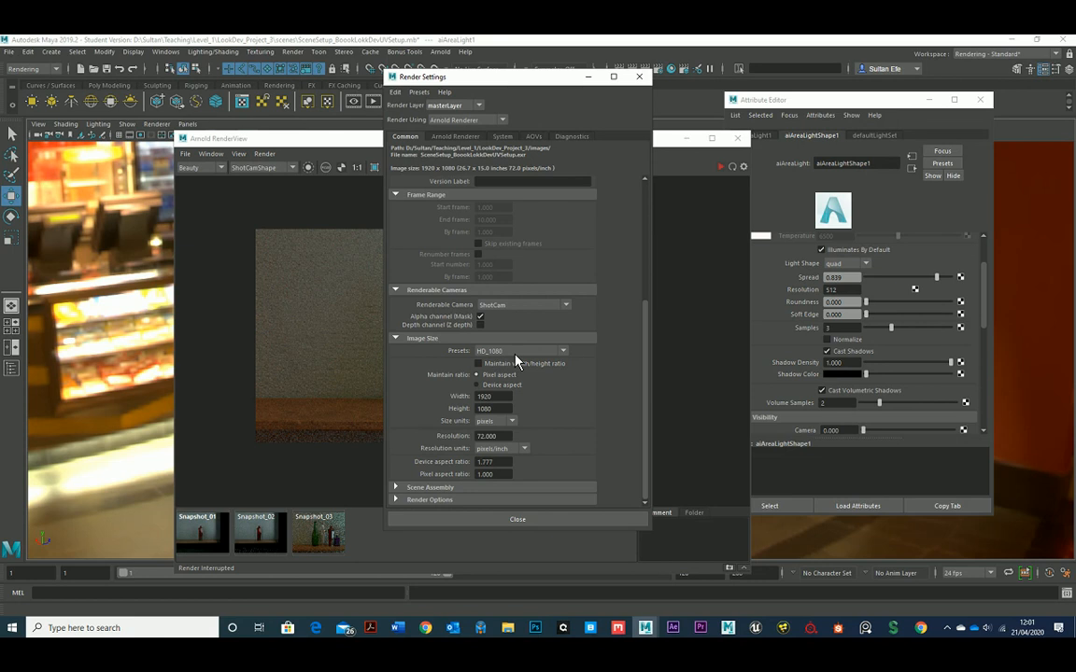
{"action": "scroll", "coordinate": [516, 360], "scroll_direction": "up", "scroll_amount": 3}
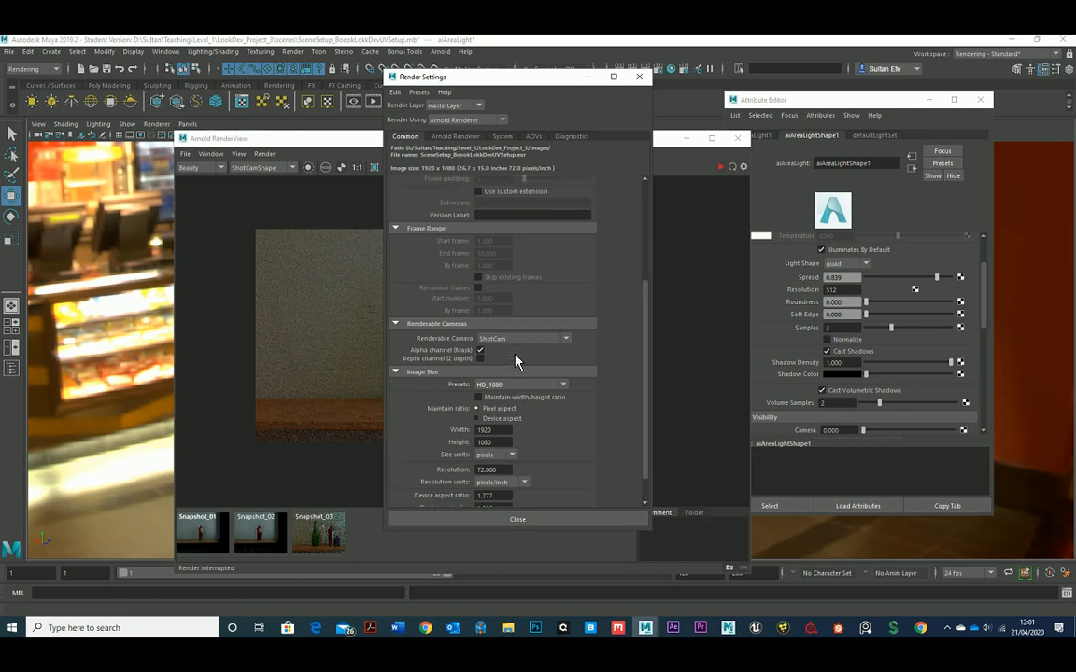
Step: Enable Merge AOVs for the exr file output in the common render settings
{"action": "left_click", "coordinate": [466, 139]}
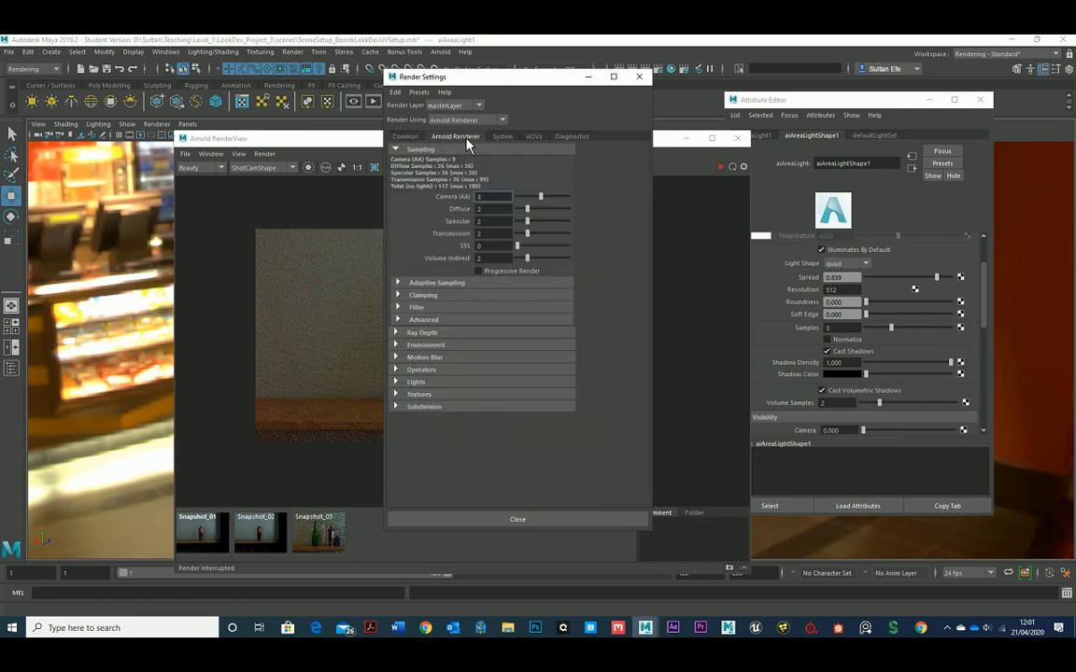
{"action": "left_click", "coordinate": [405, 136]}
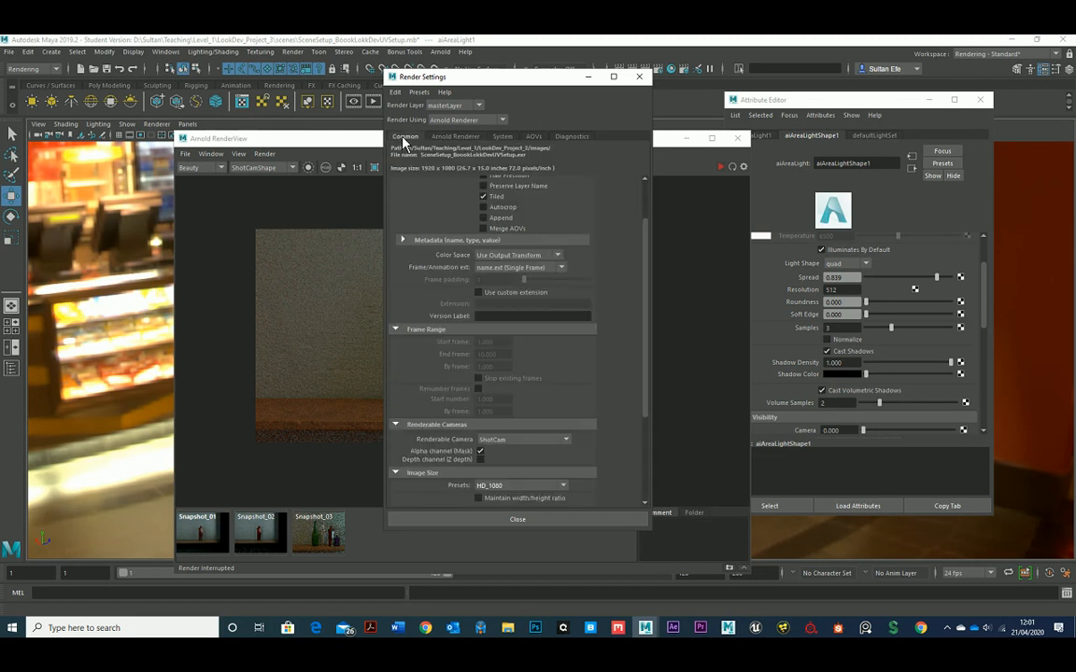
{"action": "left_click", "coordinate": [414, 243]}
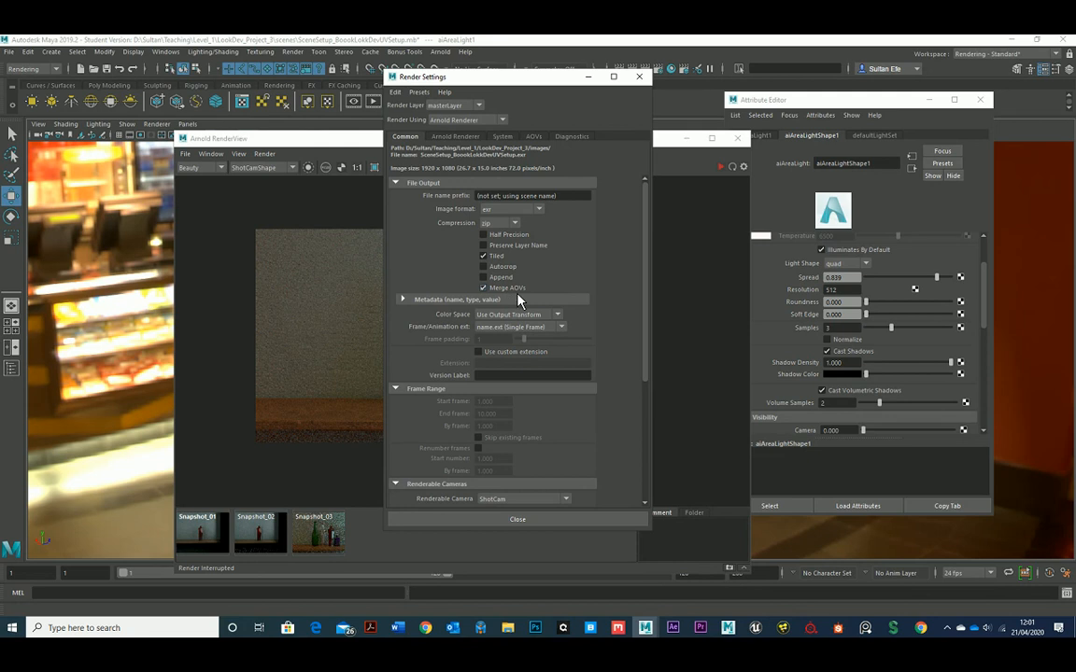
Step: Enable Output Denoising AOVs for the Arnold denoiser and recheck the common file output settings
{"action": "left_click", "coordinate": [467, 138]}
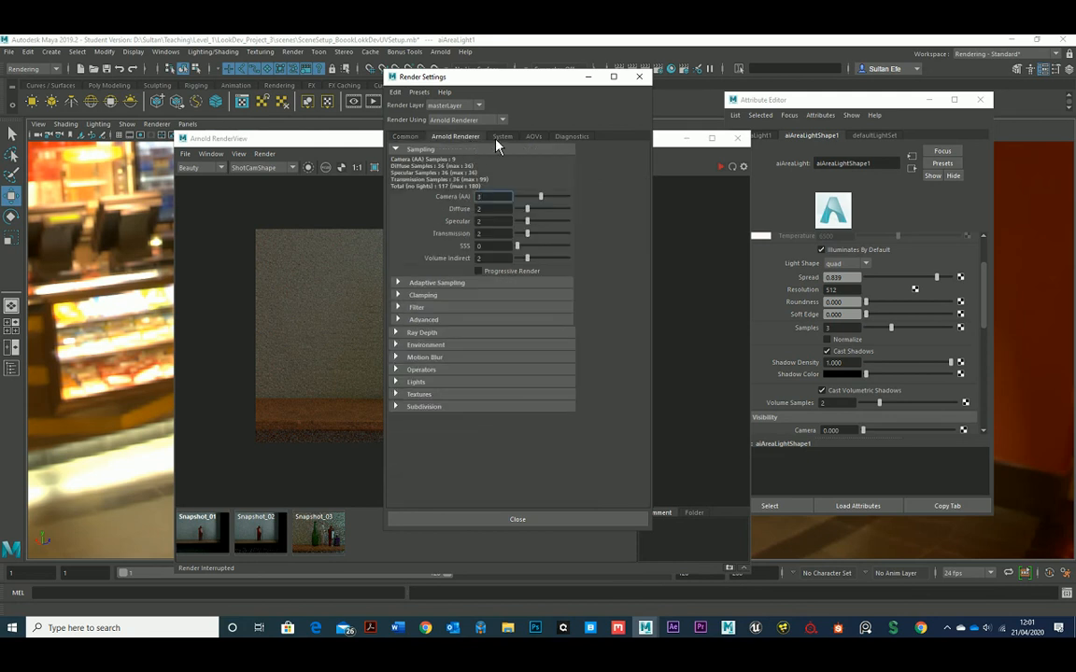
{"action": "left_click", "coordinate": [500, 138]}
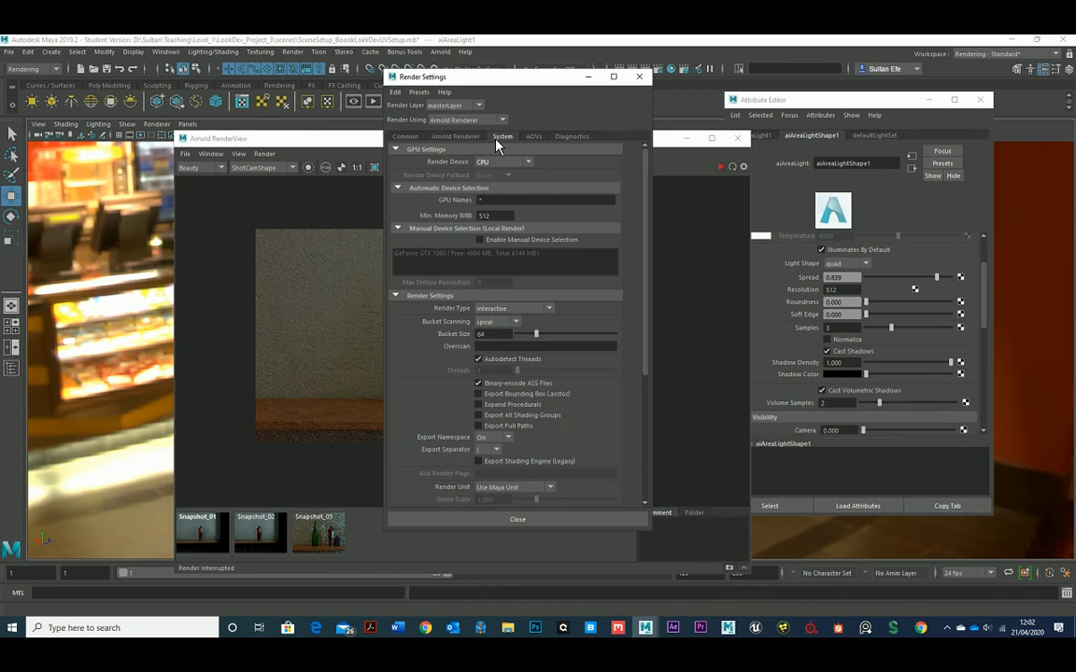
{"action": "left_click", "coordinate": [533, 138]}
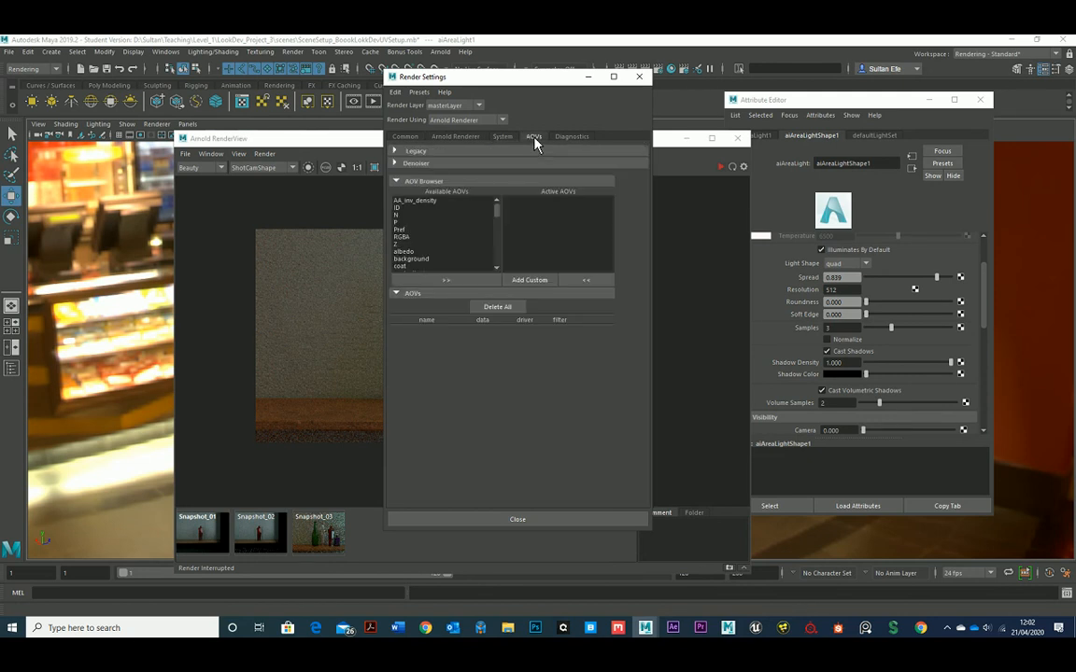
{"action": "left_click", "coordinate": [448, 165]}
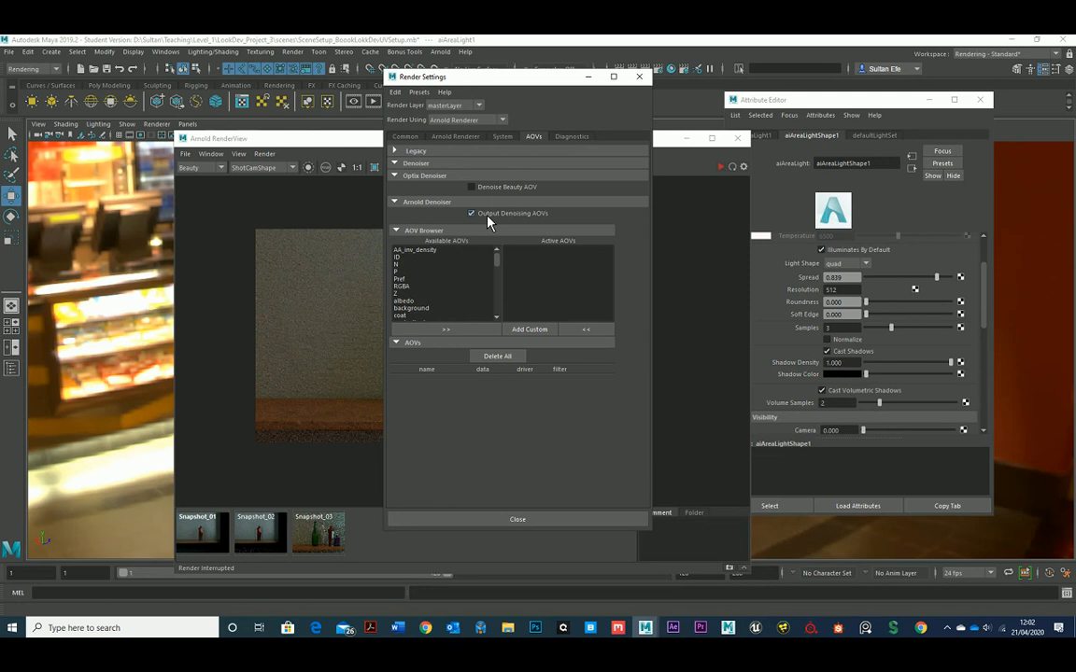
{"action": "left_click", "coordinate": [504, 519]}
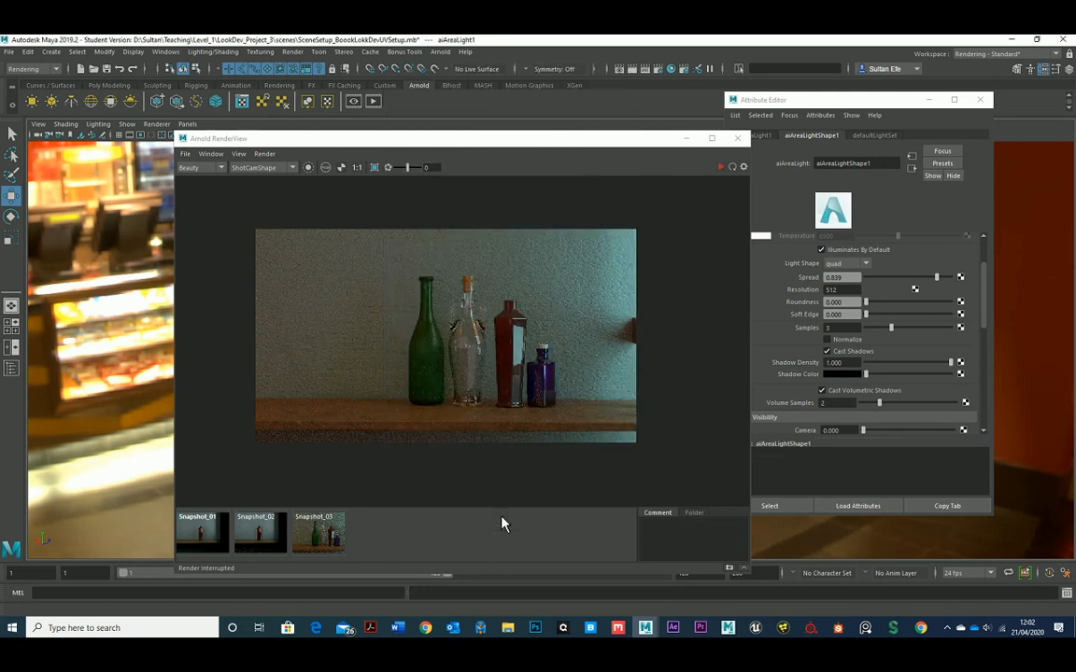
{"action": "left_click", "coordinate": [658, 69]}
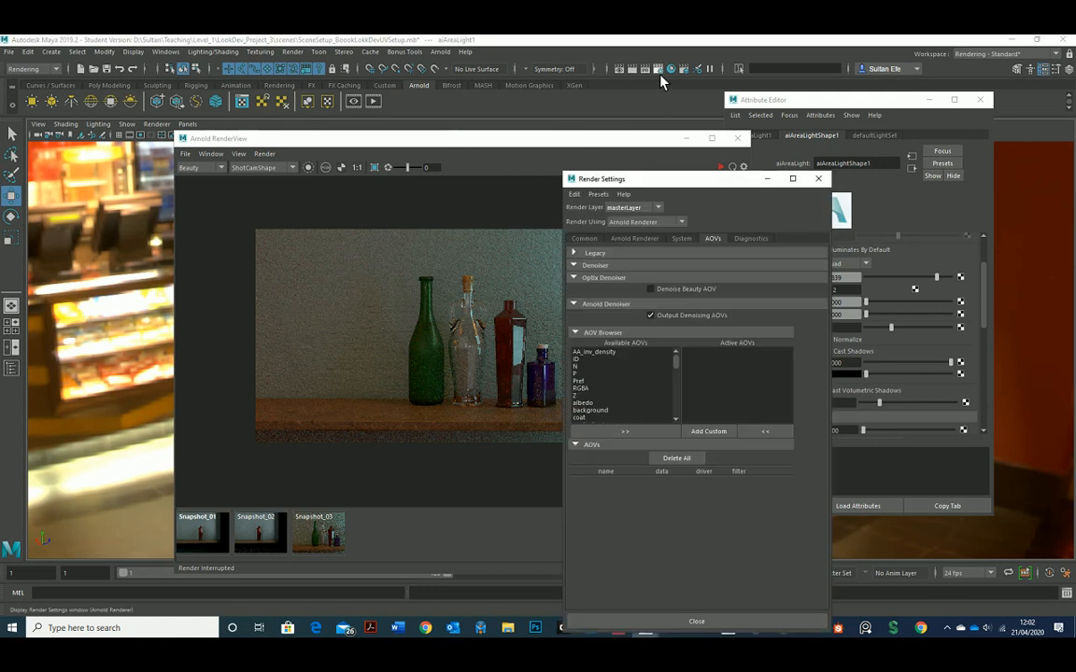
{"action": "left_click", "coordinate": [586, 239]}
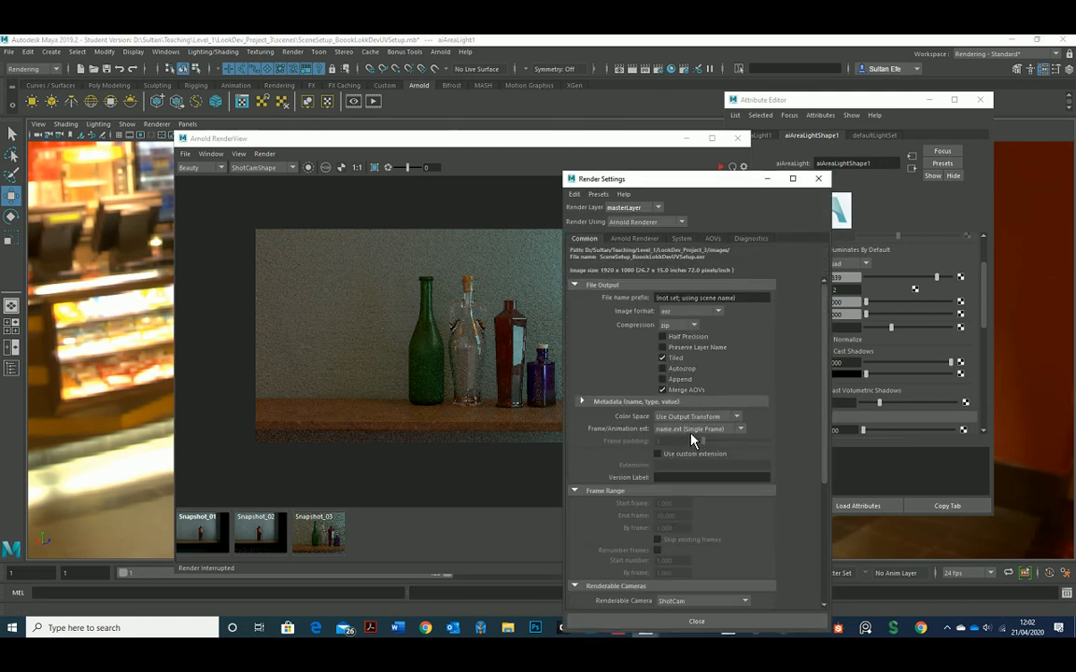
{"action": "left_click", "coordinate": [818, 178]}
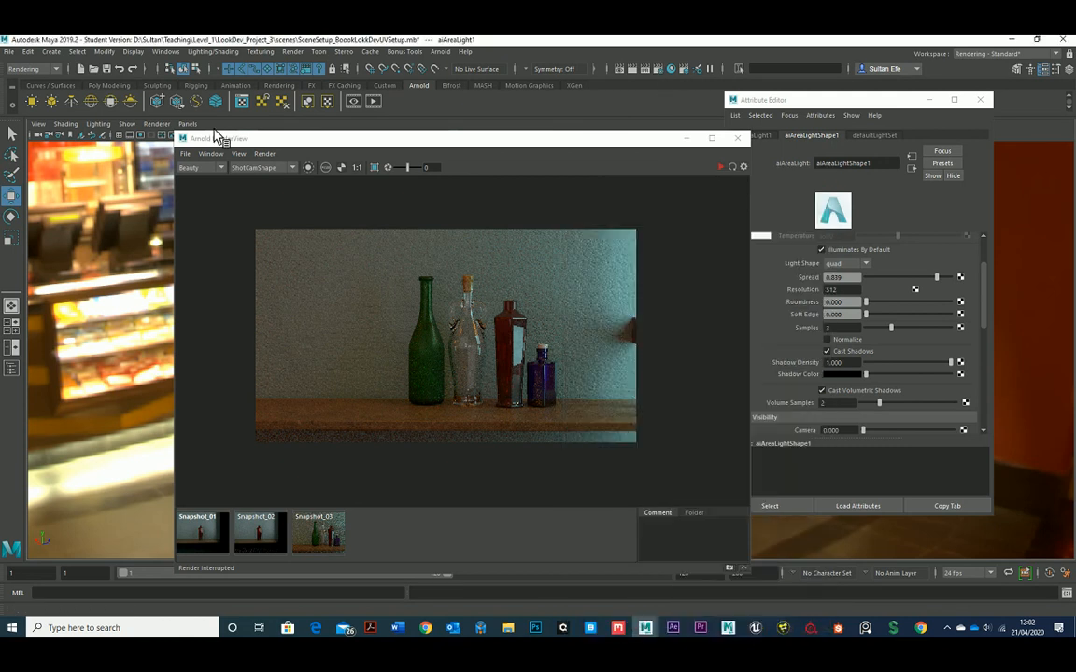
Step: Open the Render Sequence options and set the current camera to ShotCam
{"action": "left_click", "coordinate": [291, 51]}
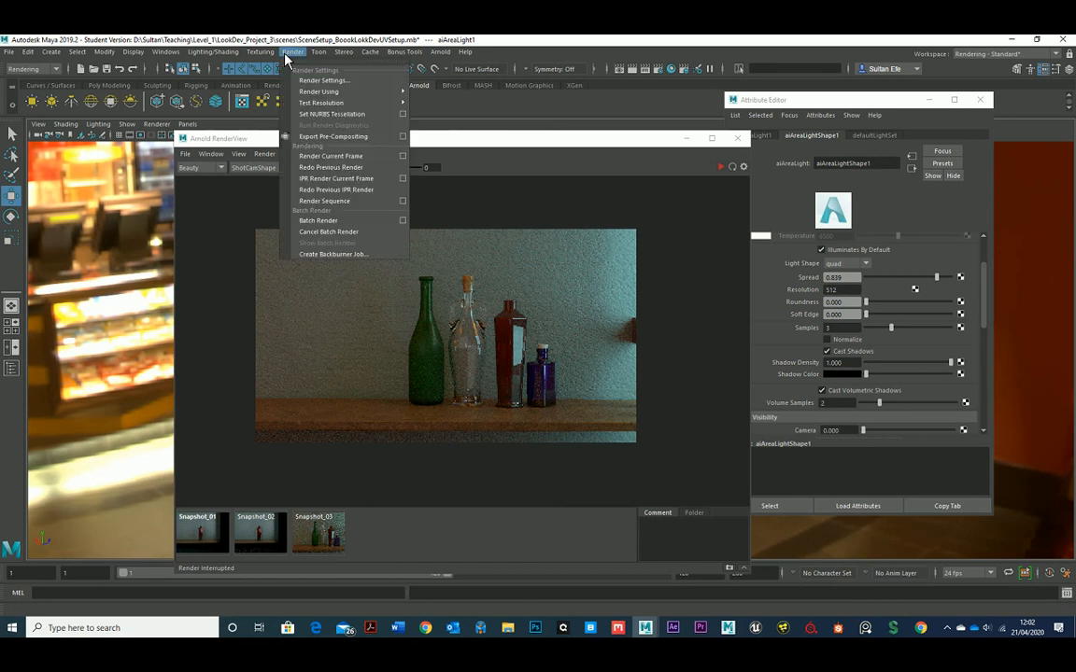
{"action": "left_click", "coordinate": [402, 205]}
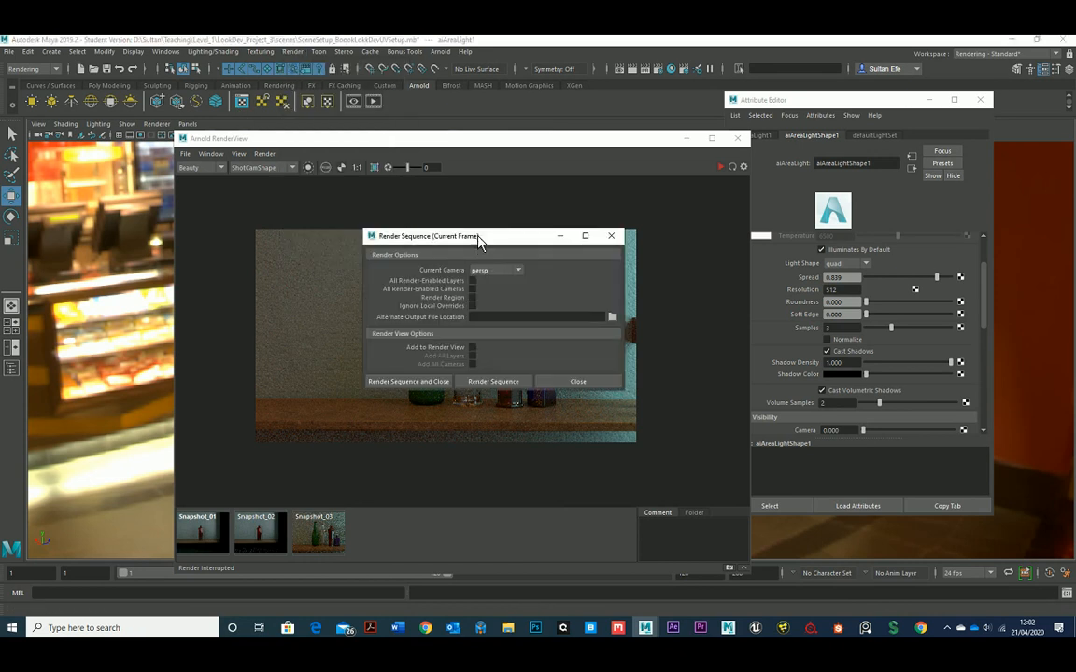
{"action": "left_click_drag", "start_coordinate": [478, 236], "coordinate": [477, 95]}
{"action": "left_click", "coordinate": [490, 119]}
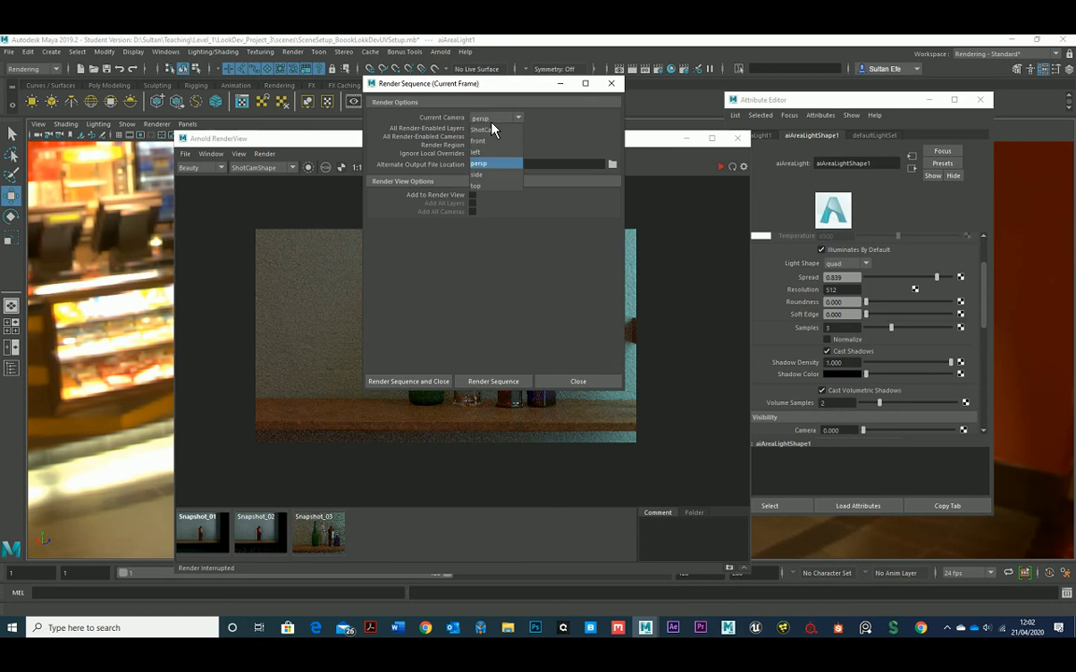
{"action": "left_click", "coordinate": [483, 131]}
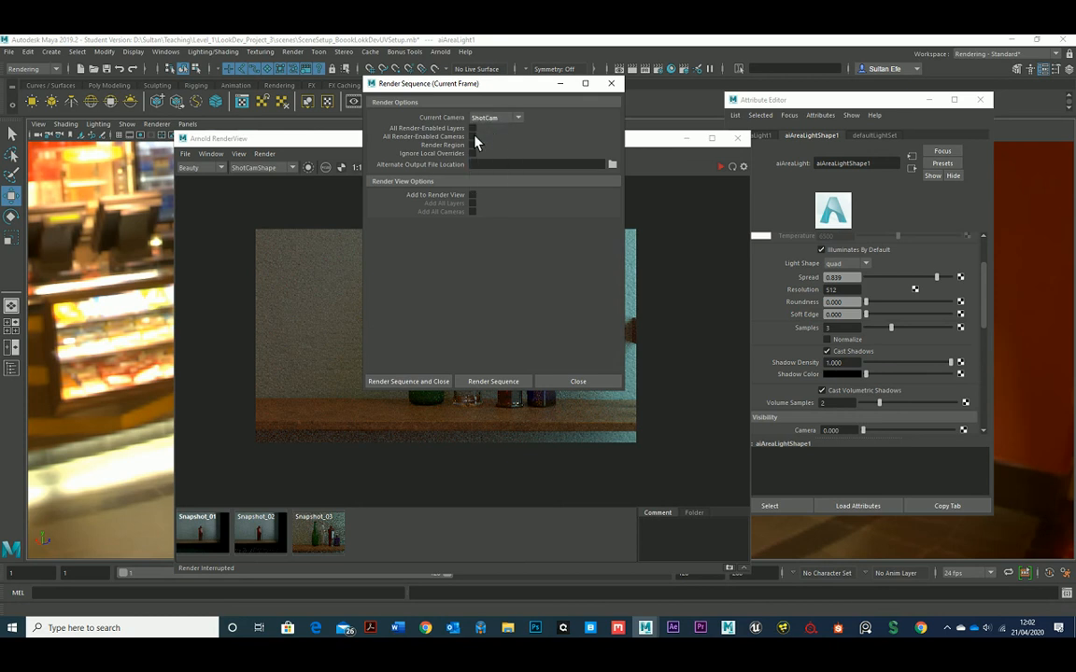
{"action": "left_click", "coordinate": [612, 167]}
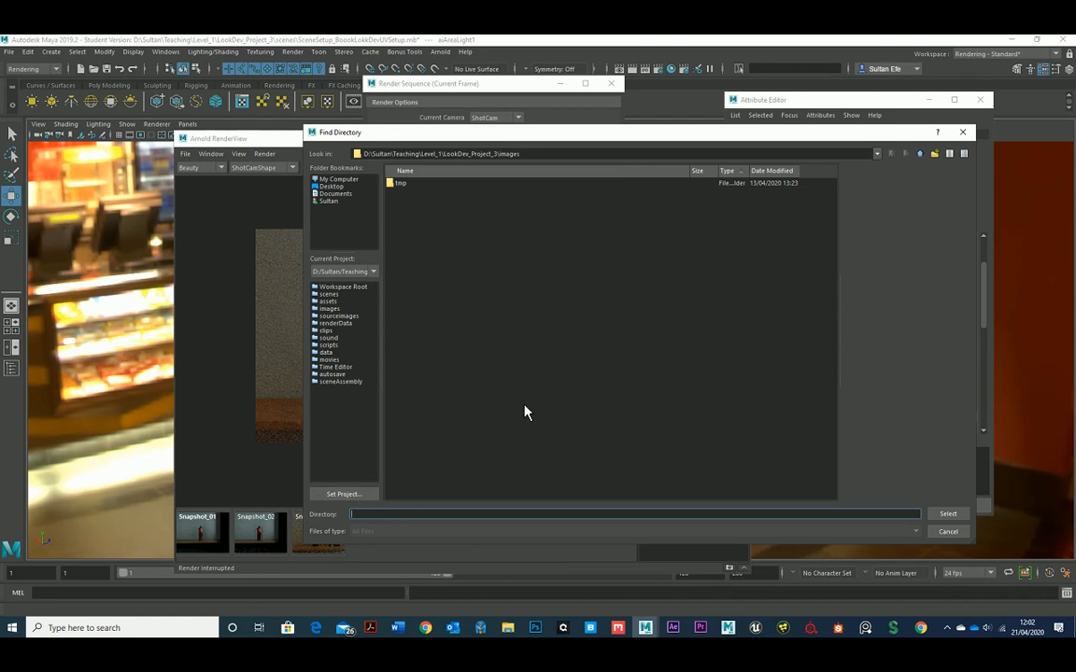
{"action": "type", "text": "BootlesLookDev"}
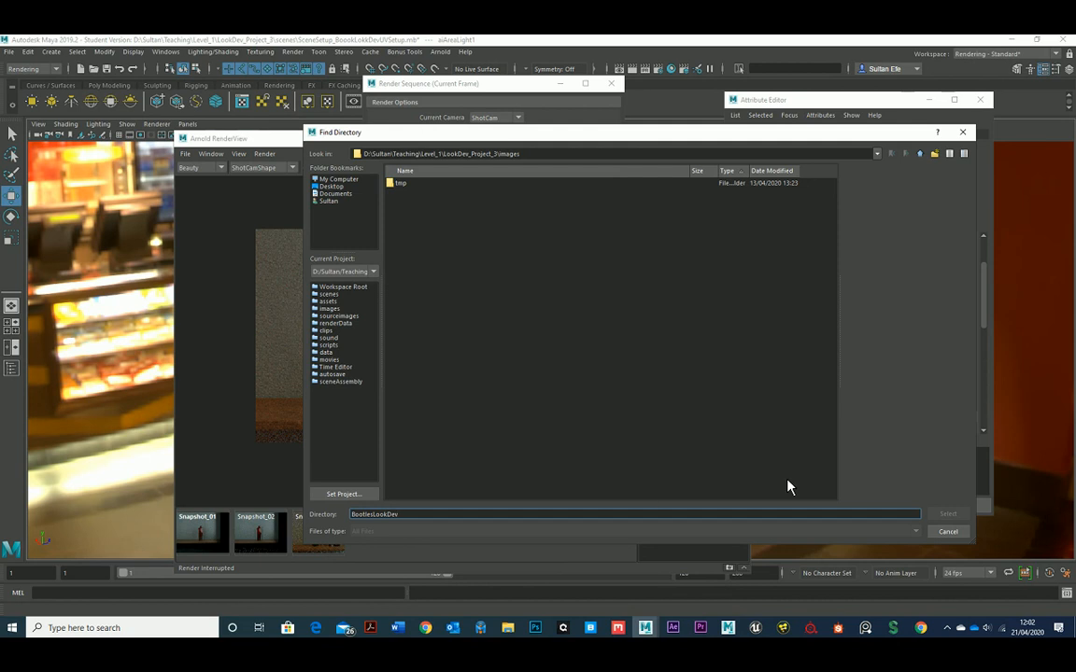
{"action": "left_click", "coordinate": [957, 532]}
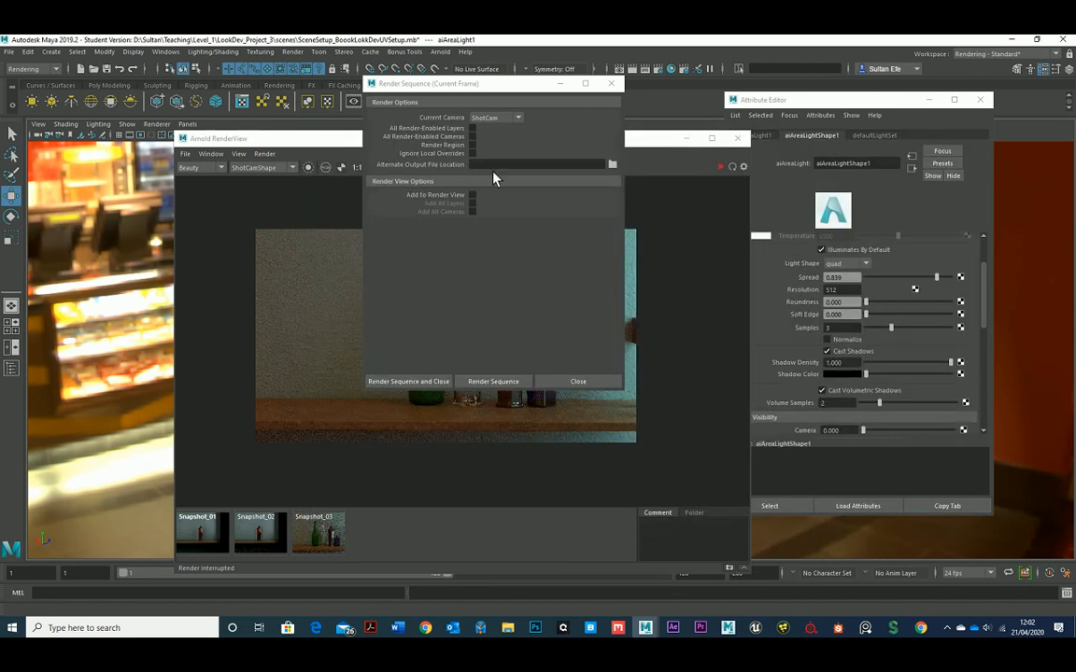
Step: Set the alternate output location to the project's images folder and start the sequence render
{"action": "left_click", "coordinate": [612, 165]}
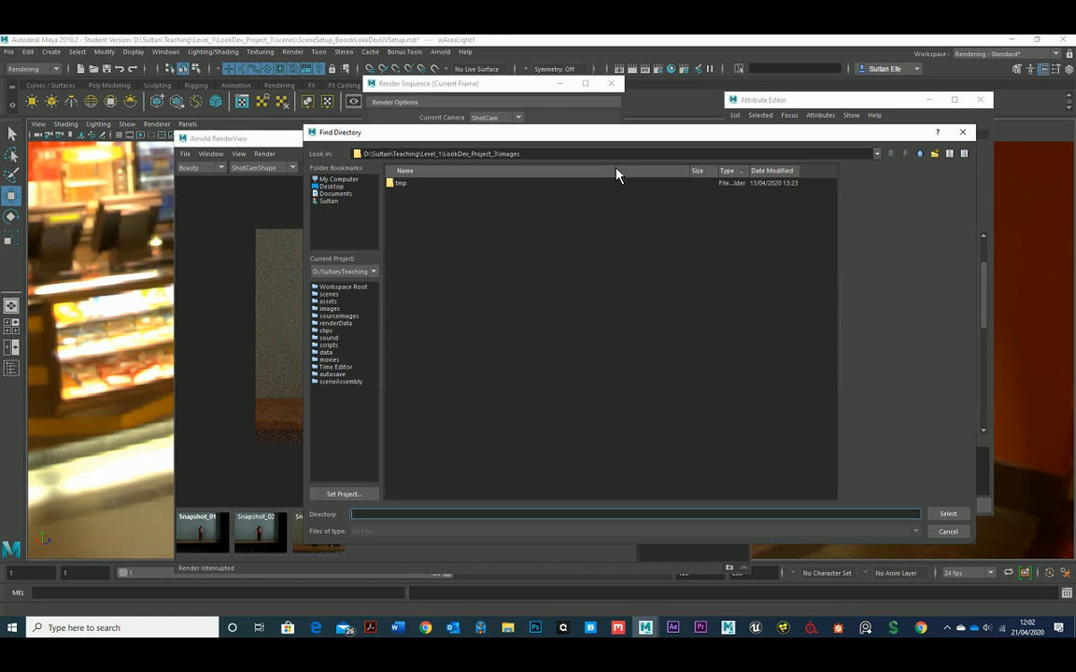
{"action": "left_click", "coordinate": [946, 514]}
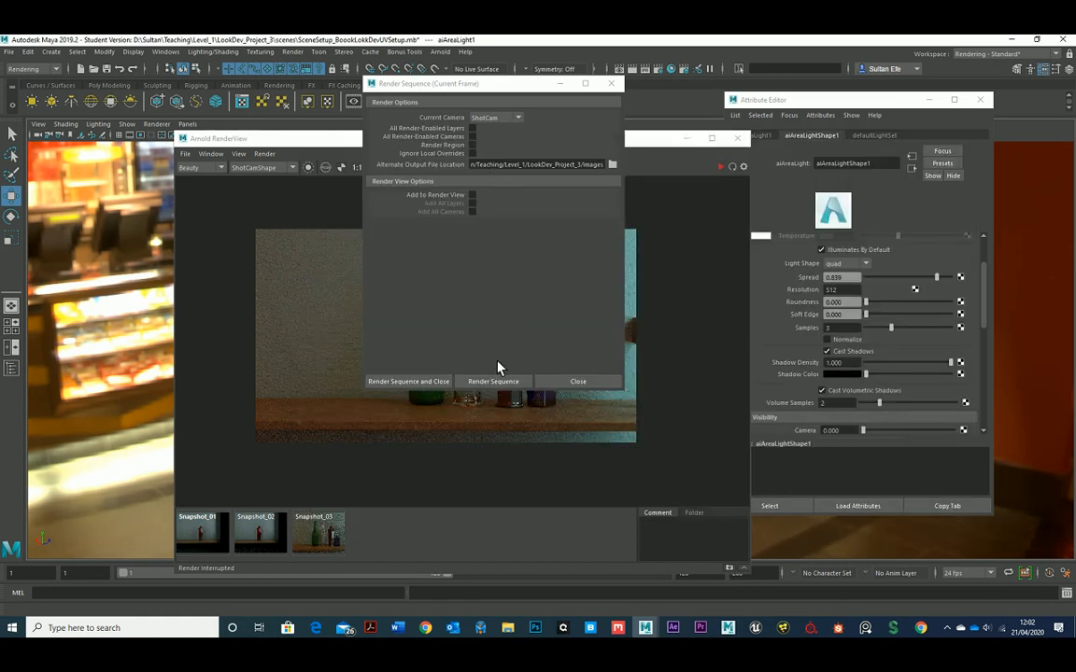
{"action": "left_click", "coordinate": [481, 381]}
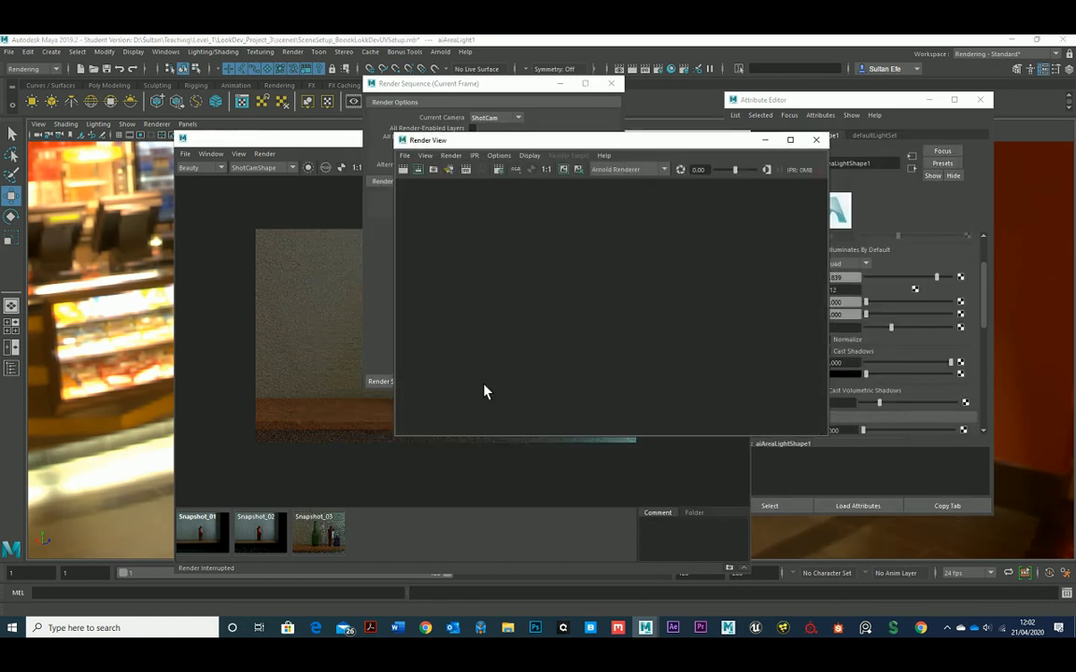